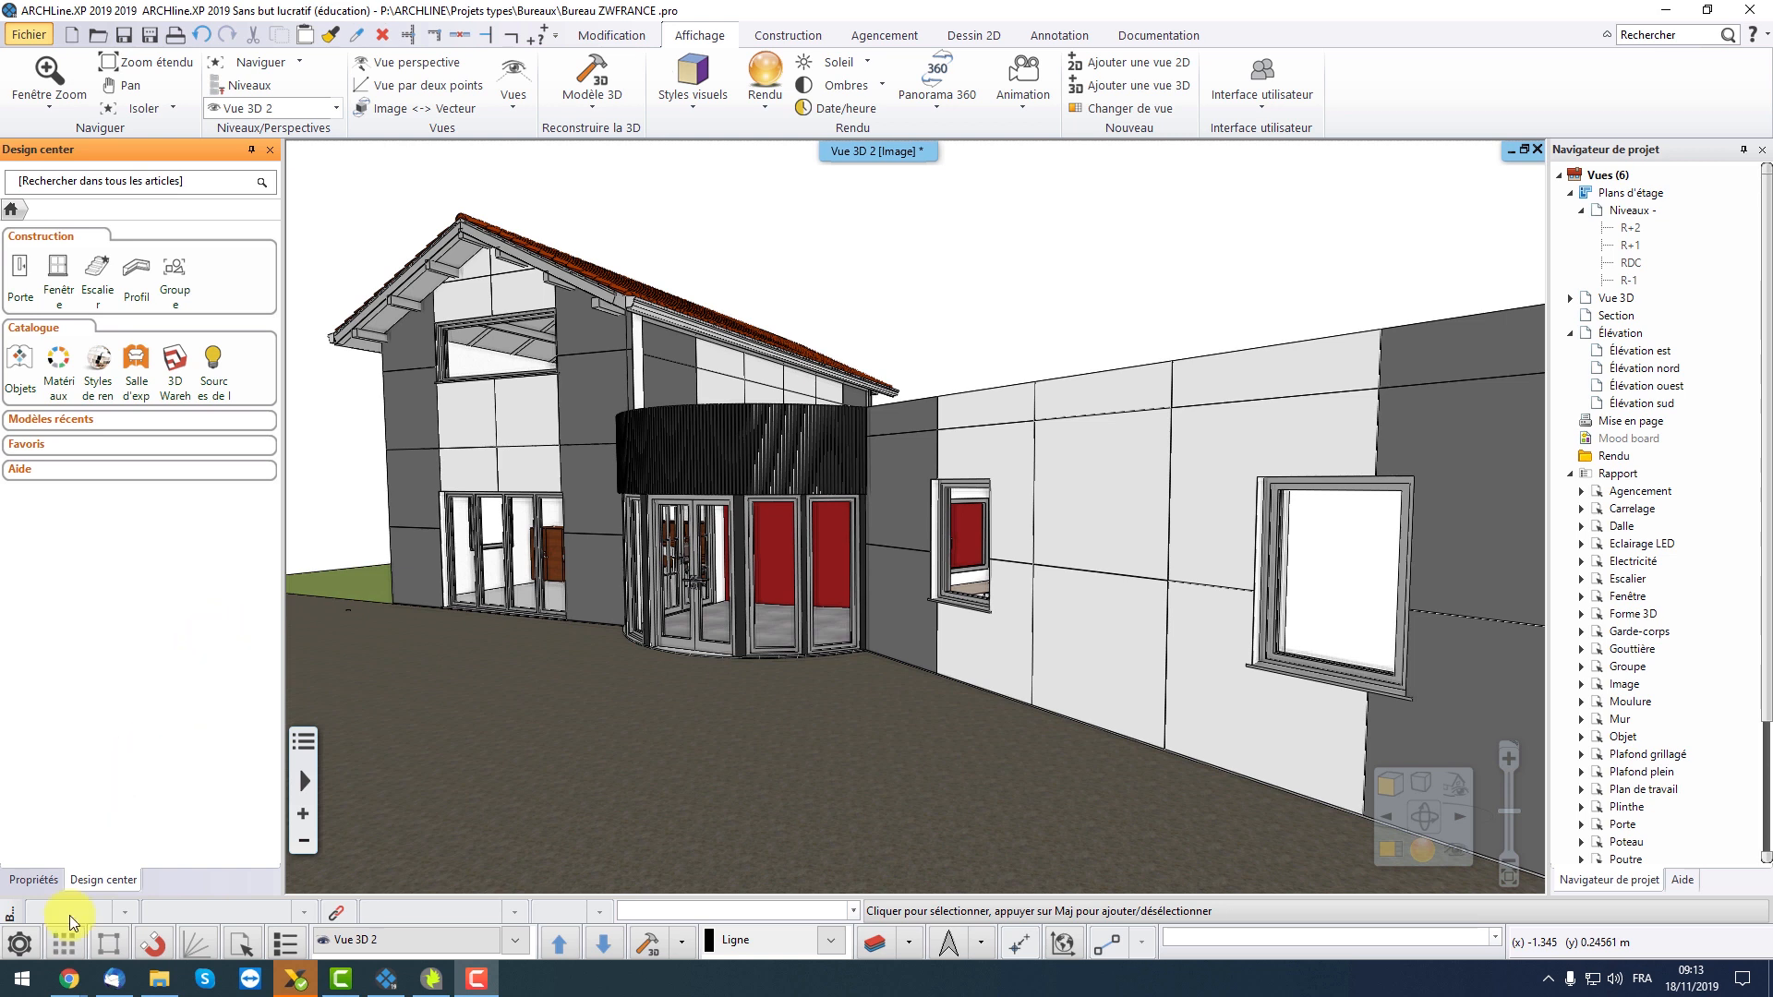
Switch to the ARCHLine download page in Chrome and look over the Pro, Lite and Live 2019 downloads
{"action": "mouse_move", "coordinate": [70, 976]}
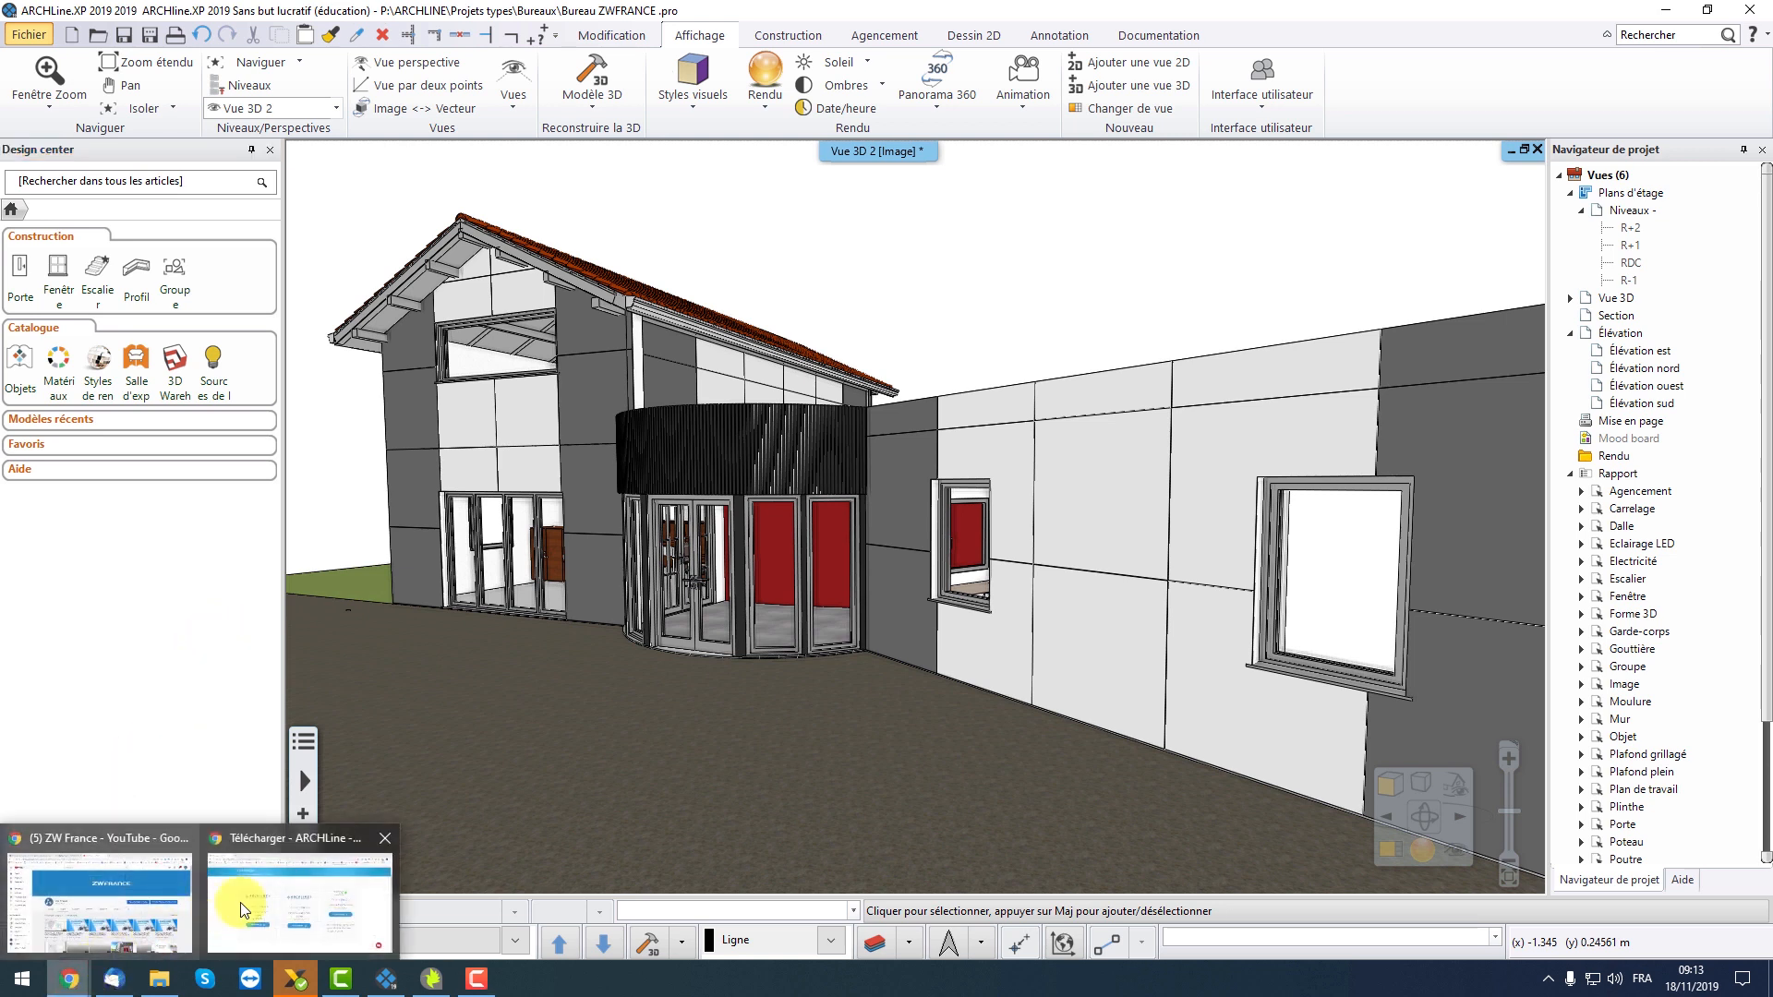
{"action": "left_click", "coordinate": [244, 910]}
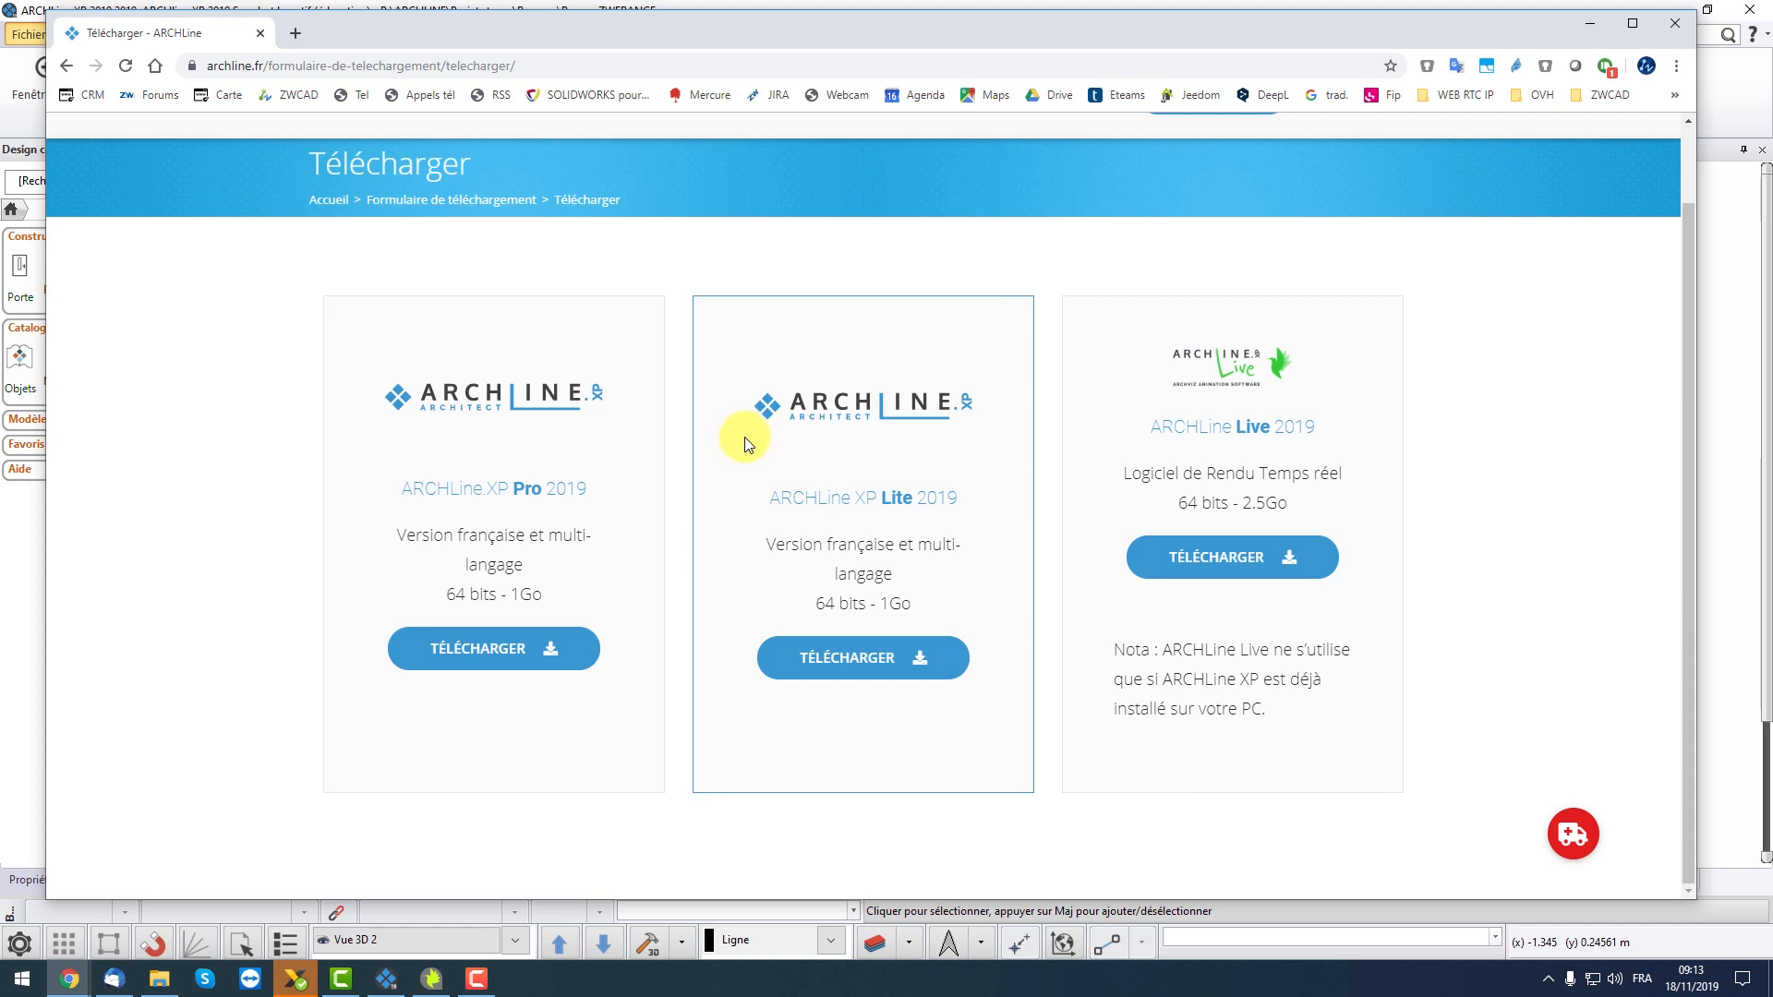
{"action": "scroll", "coordinate": [748, 443], "scroll_direction": "up", "scroll_amount": 1}
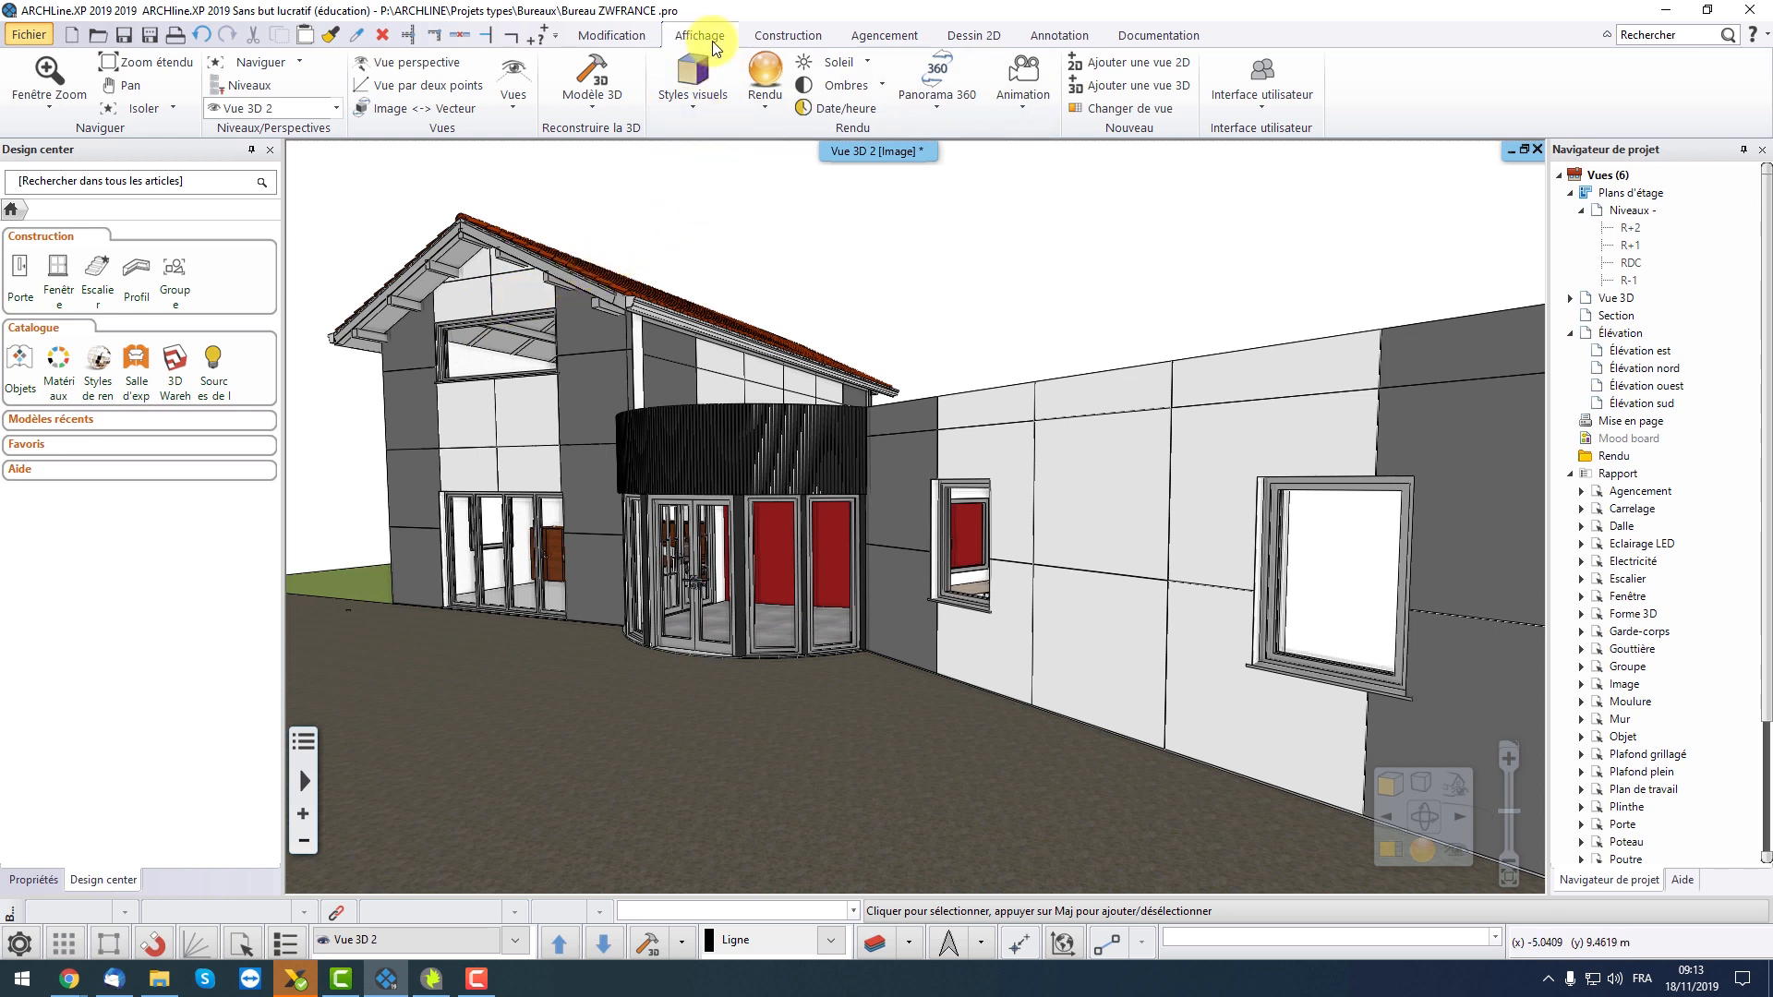
Look through the rendering commands and the file formats available for exporting the project, and cancel the export
{"action": "left_click", "coordinate": [759, 104]}
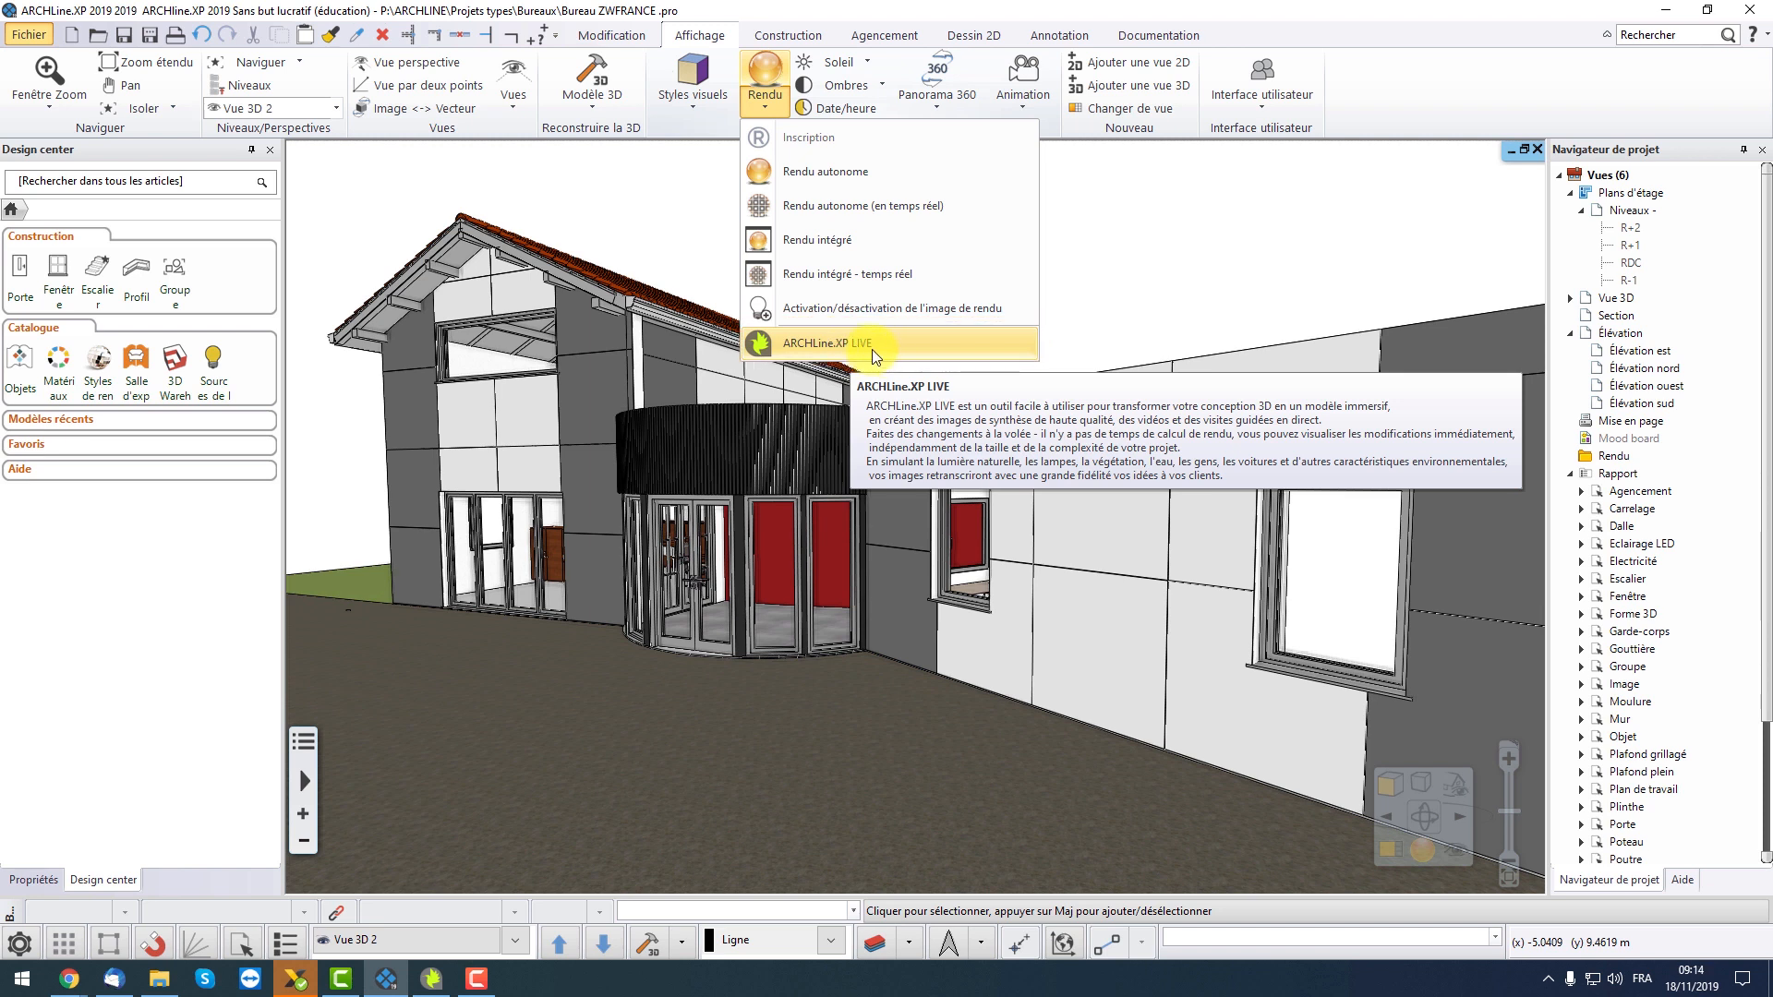
{"action": "left_click", "coordinate": [688, 287]}
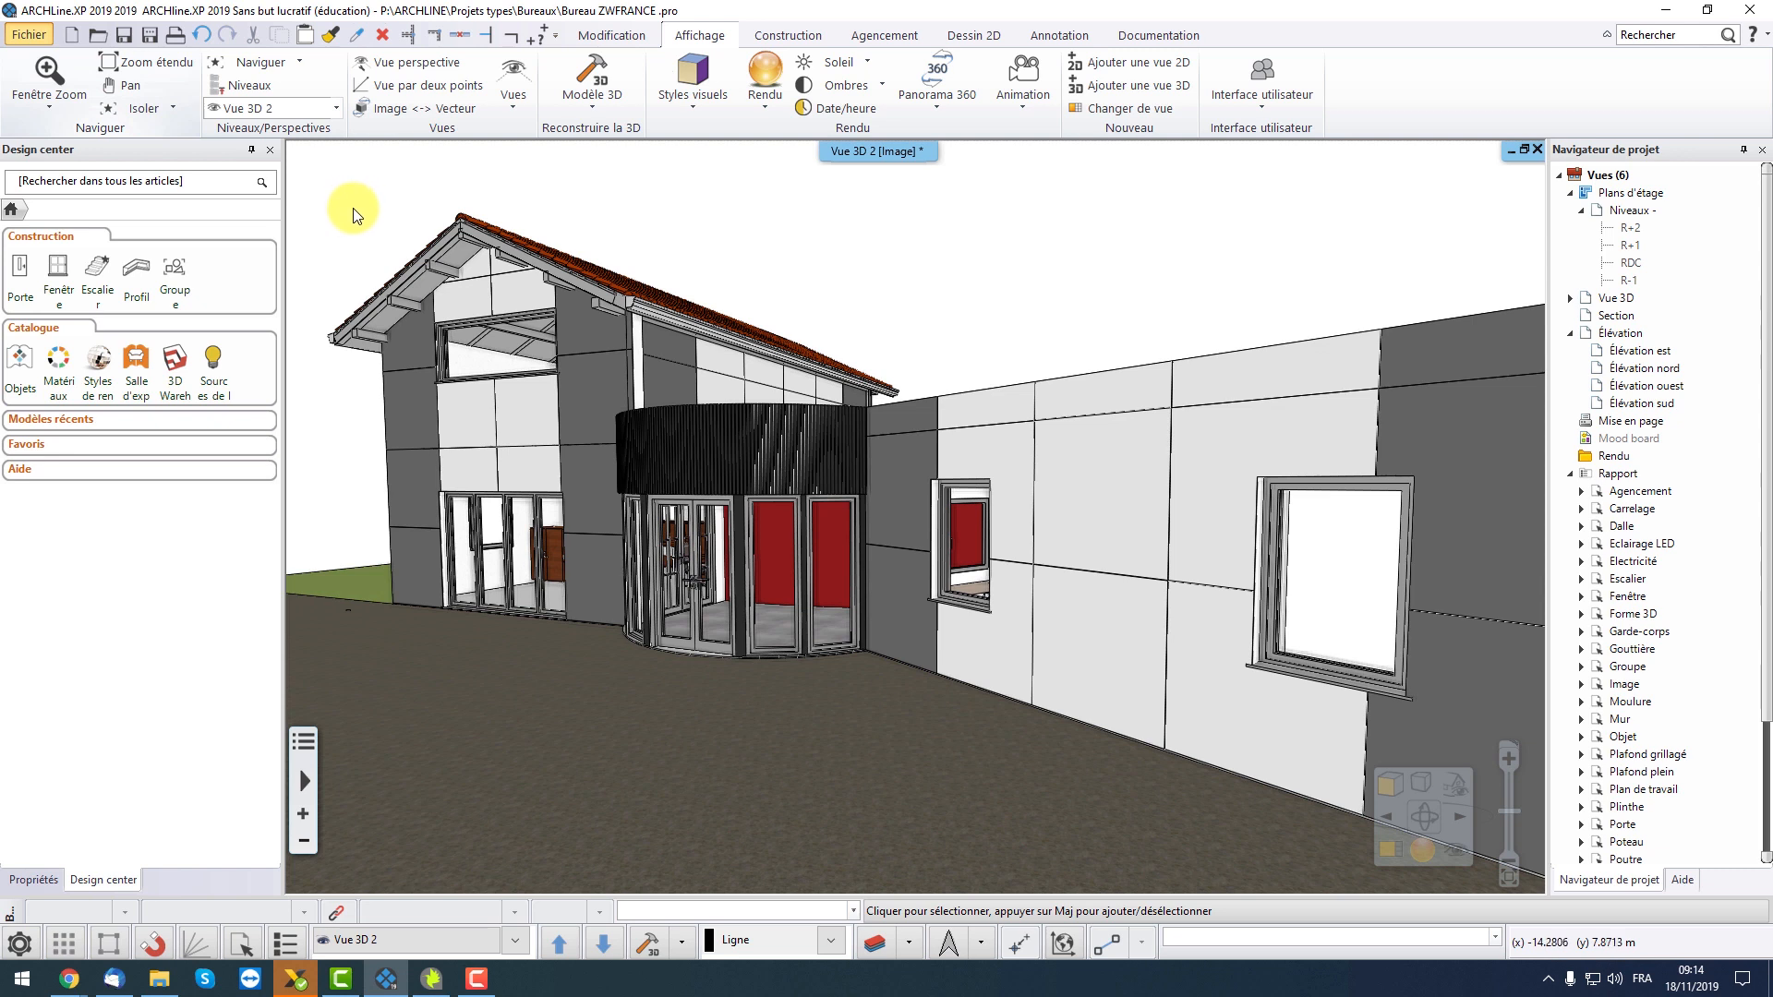
{"action": "left_click", "coordinate": [36, 37]}
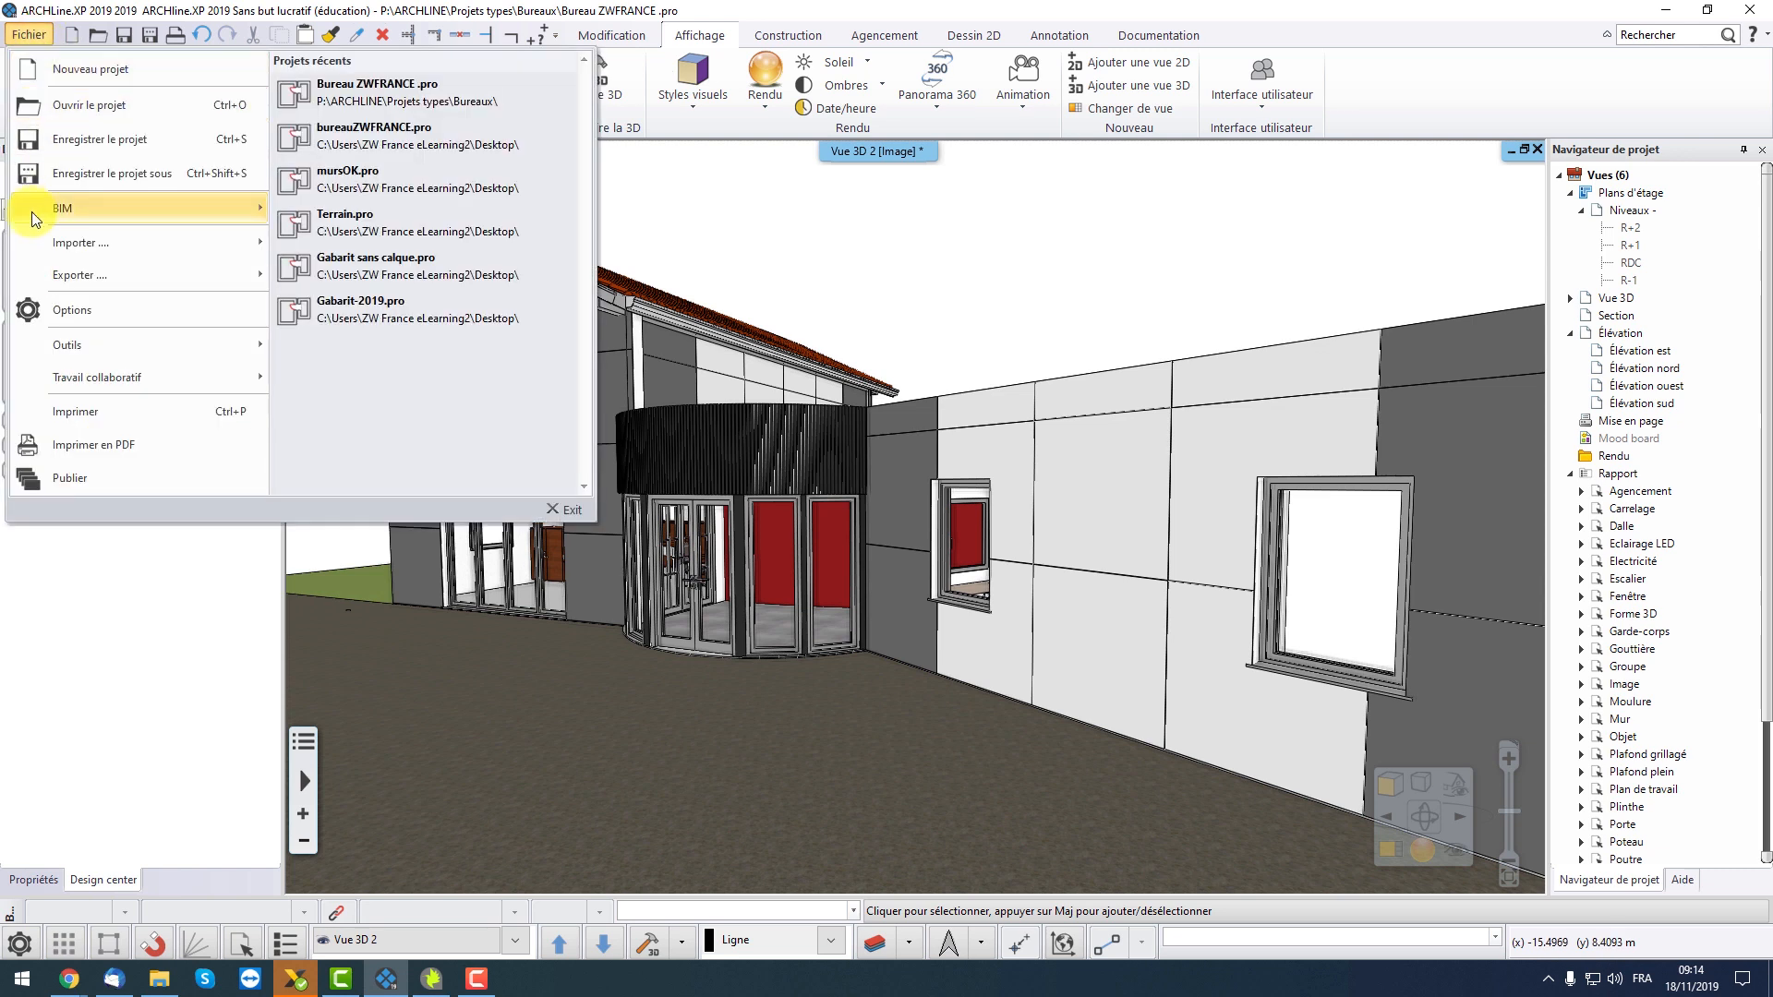
{"action": "mouse_move", "coordinate": [98, 274]}
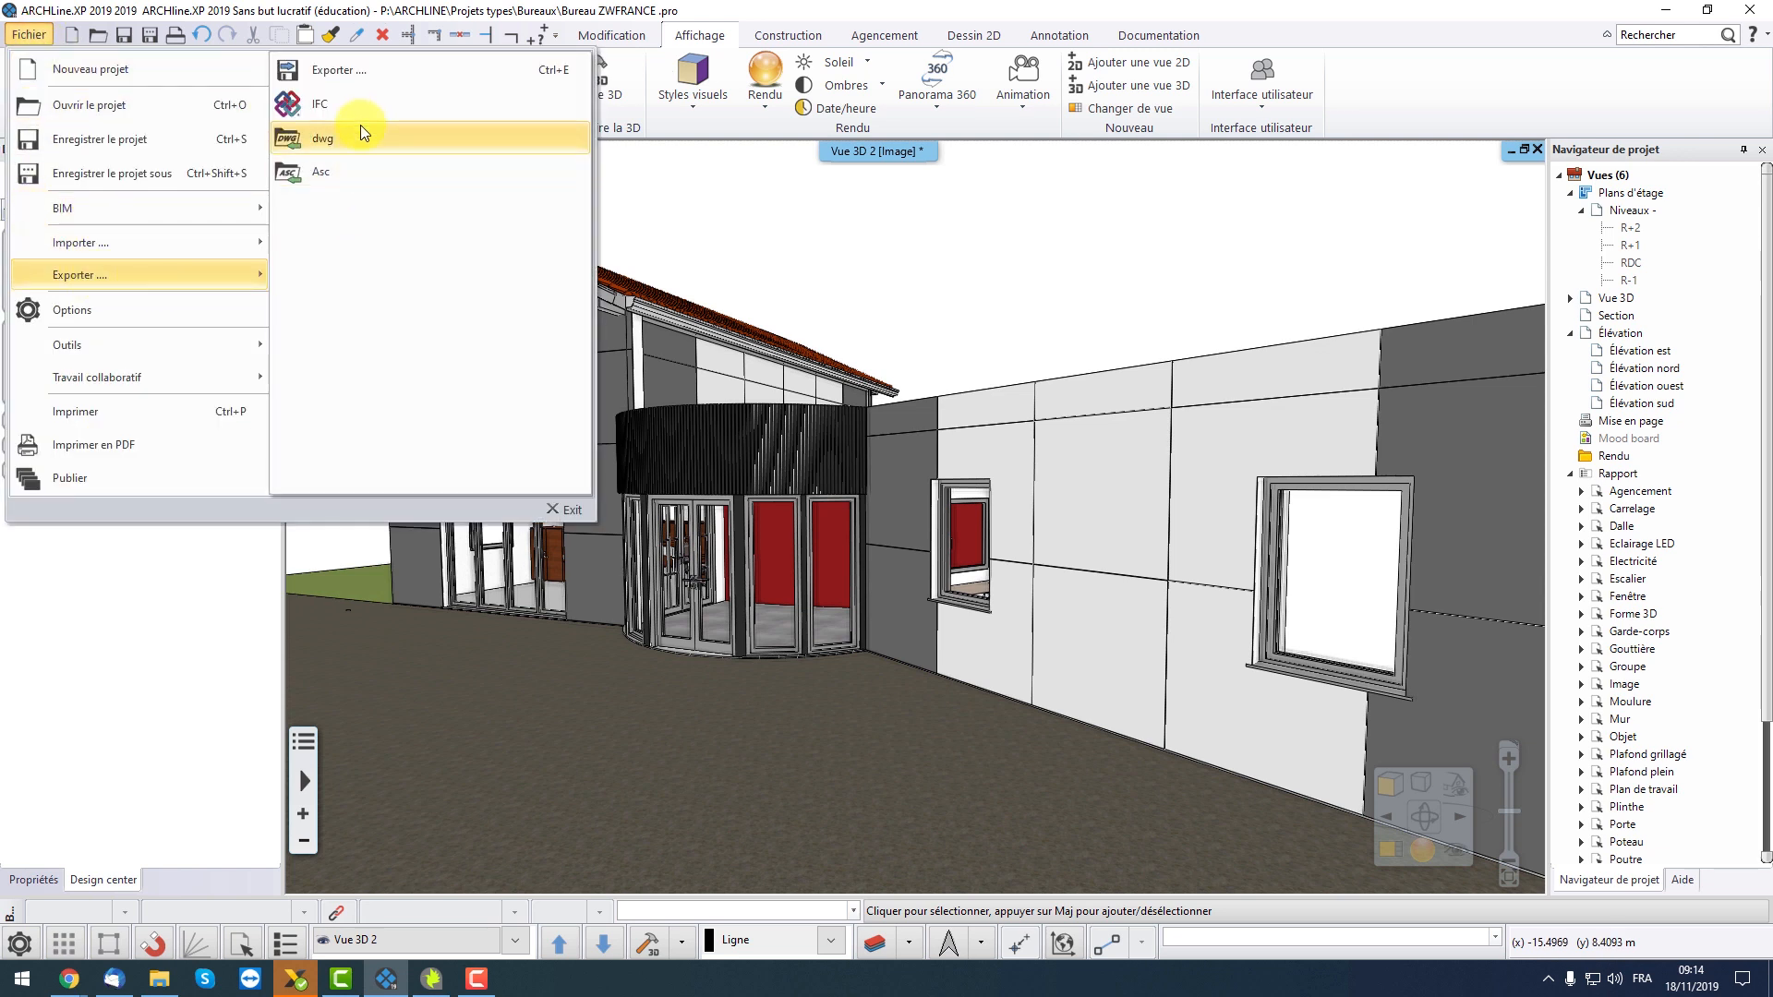
{"action": "left_click", "coordinate": [353, 76]}
{"action": "left_click", "coordinate": [681, 546]}
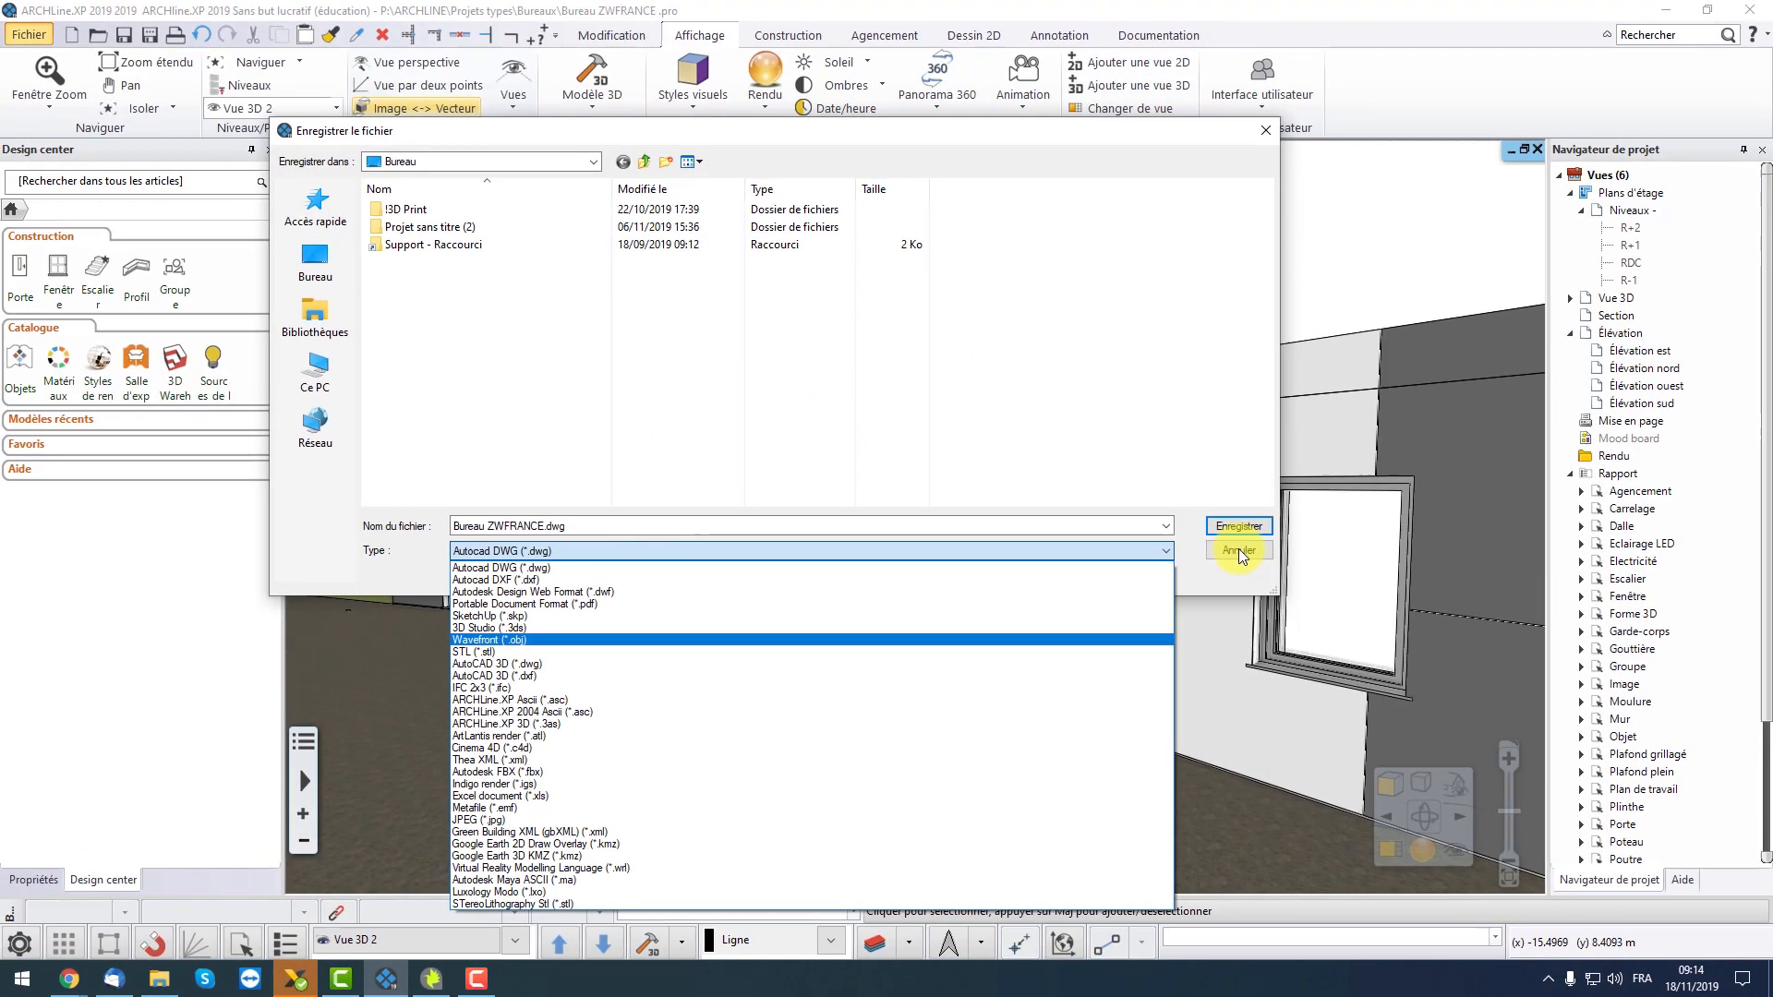
{"action": "left_click", "coordinate": [1239, 552]}
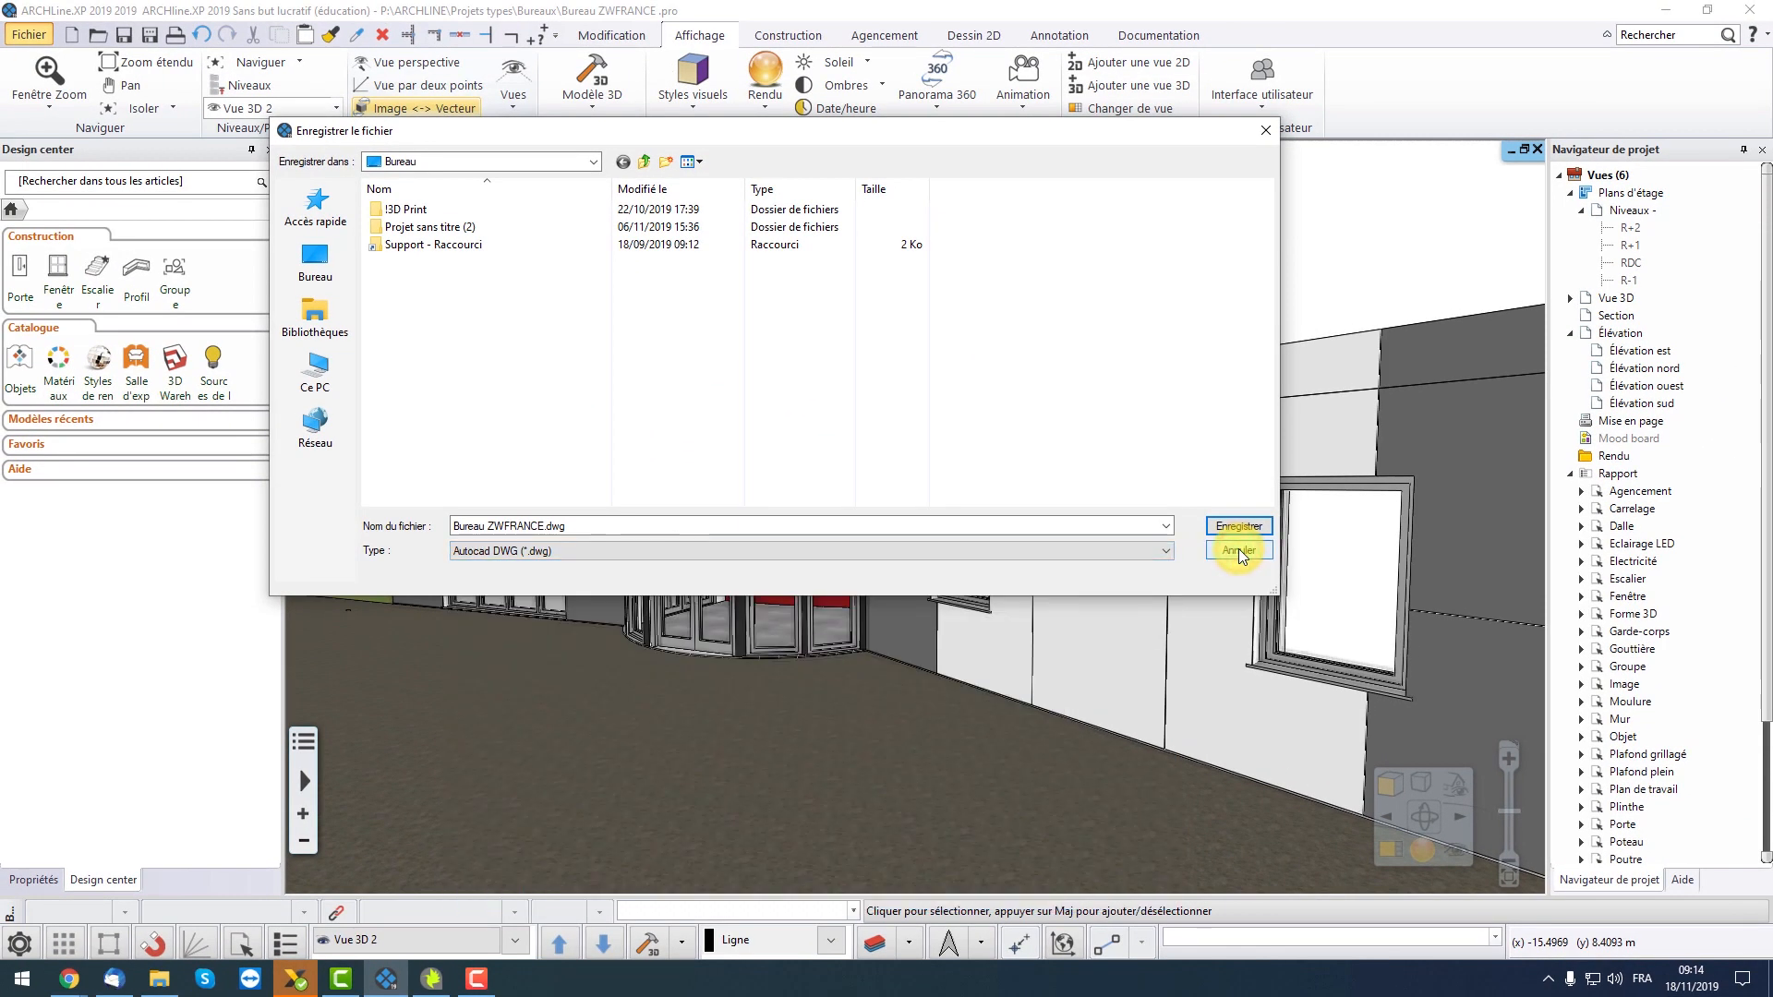
{"action": "left_click", "coordinate": [1238, 551]}
Launch ARCHLine.XP LIVE from the rendering commands with the current 3D office model
{"action": "left_click", "coordinate": [757, 112]}
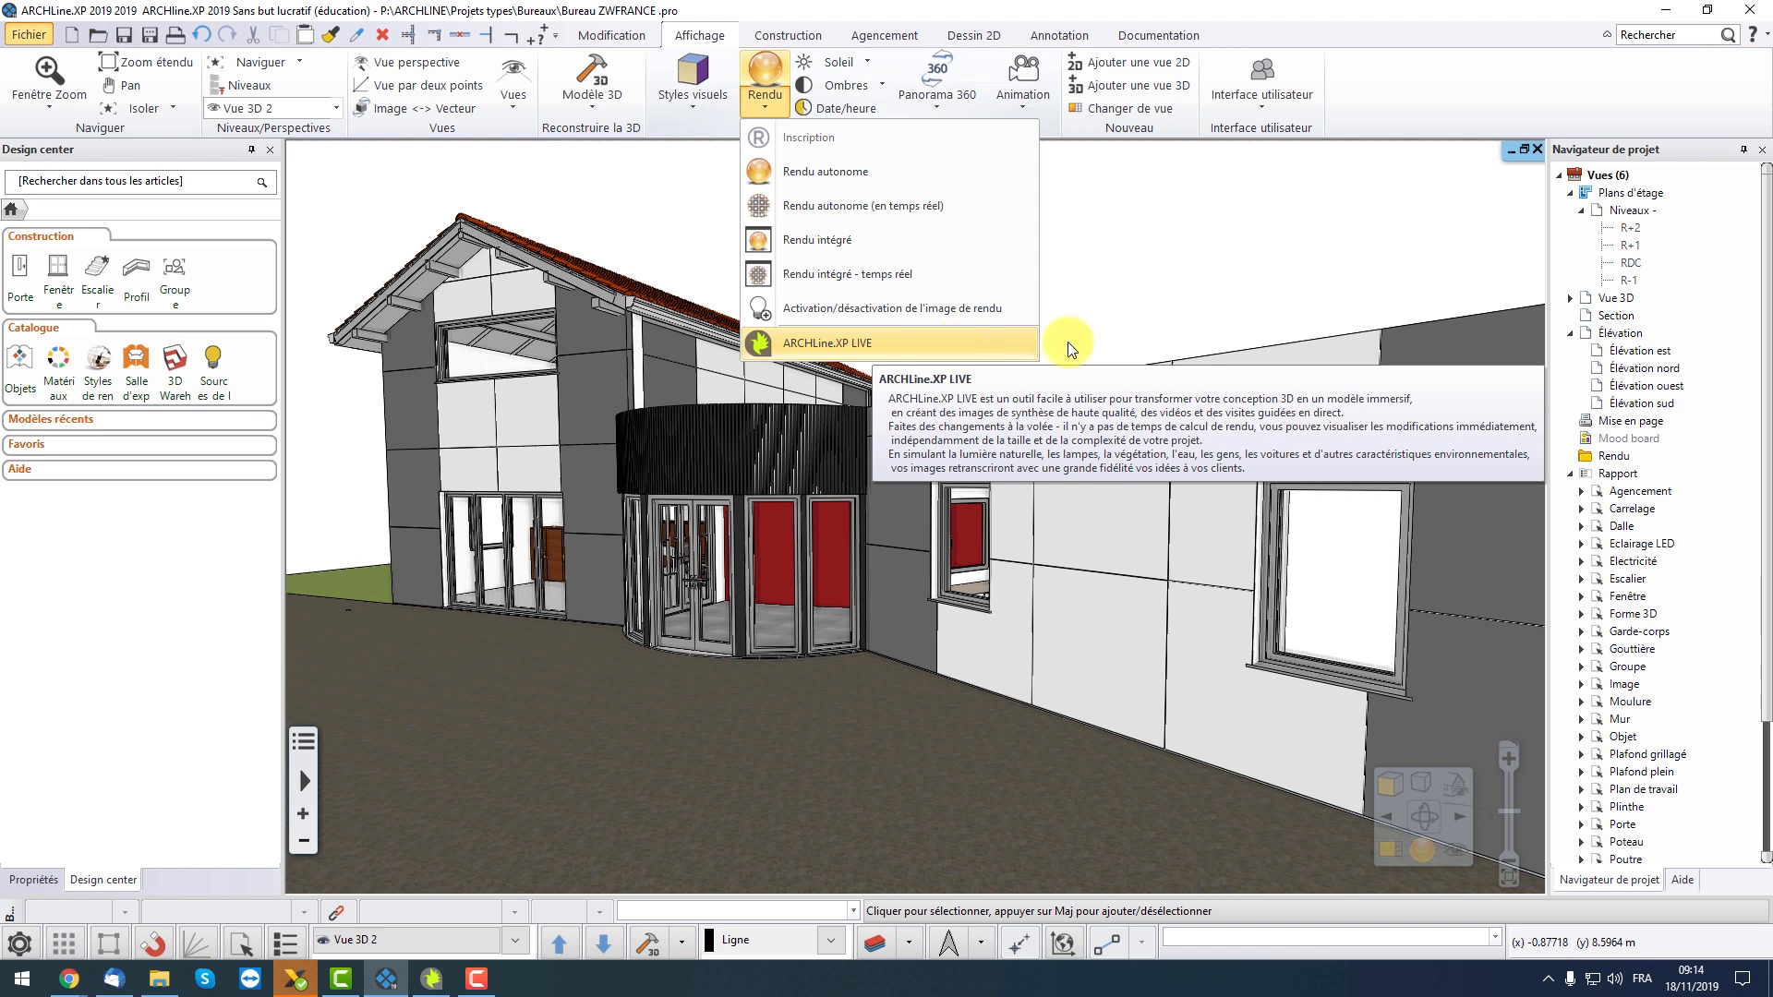
{"action": "left_click", "coordinate": [877, 342]}
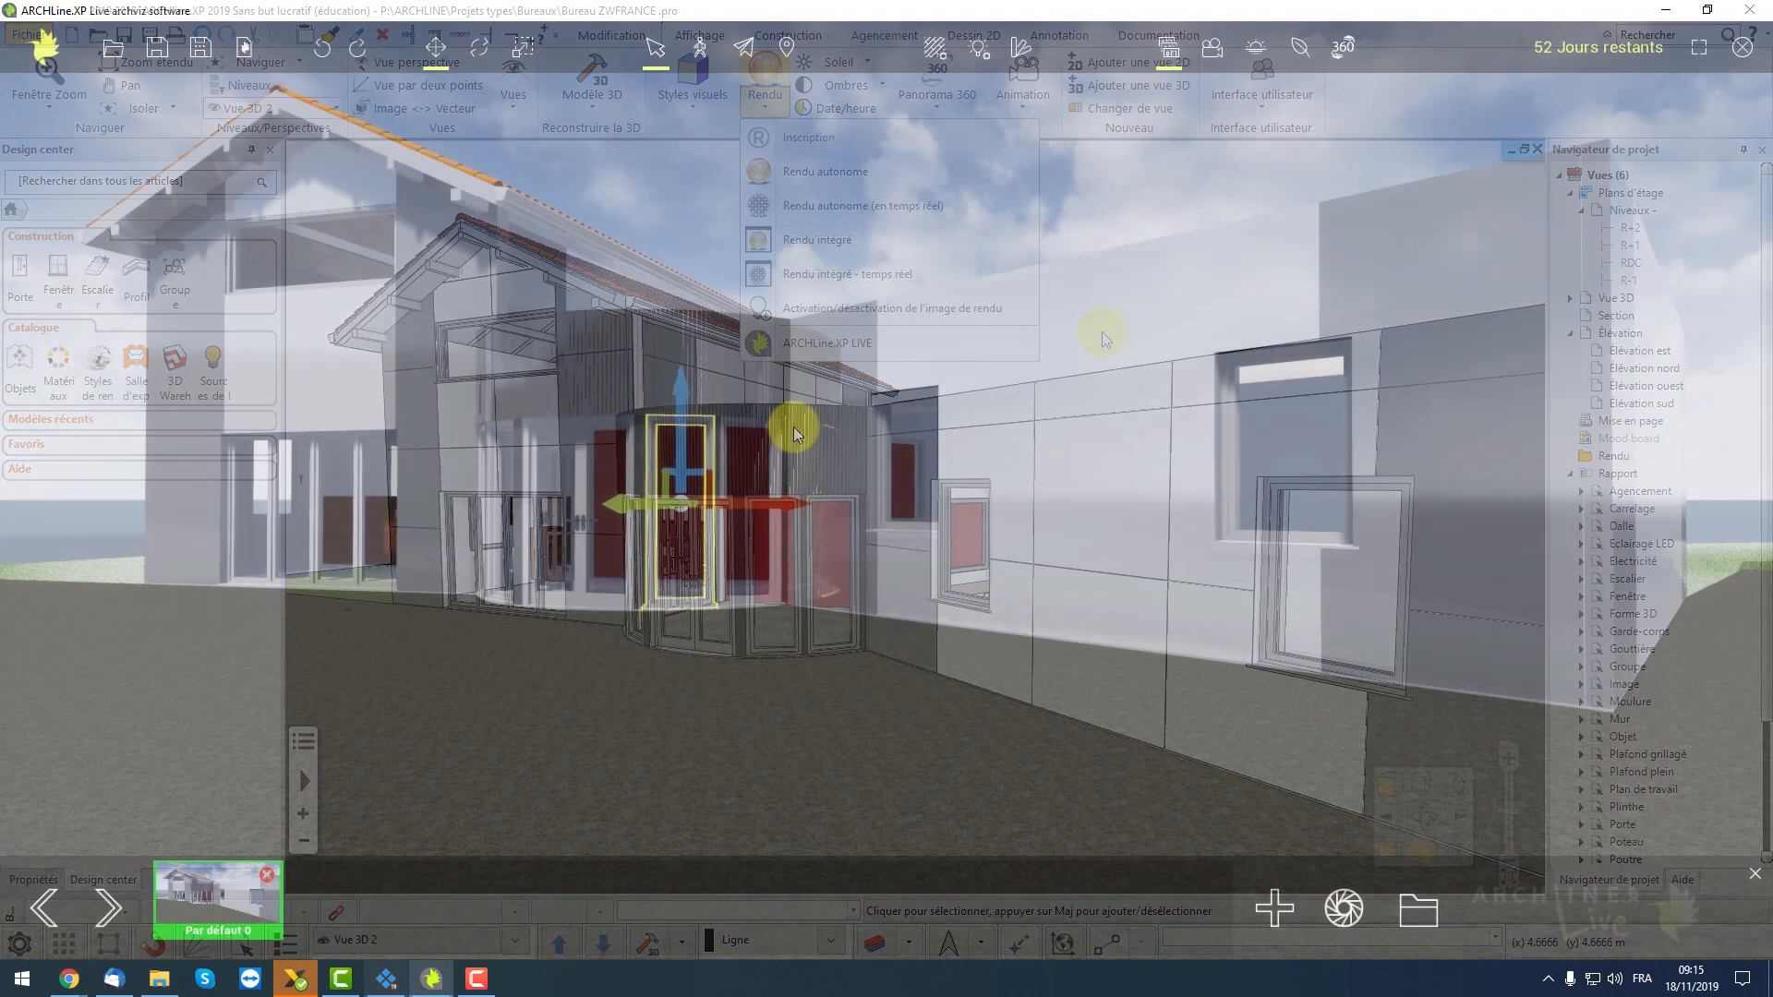
Clear the selection and examine the building's exterior from several angles and distances in the live scene
{"action": "middle_click_drag", "start_coordinate": [777, 438], "coordinate": [777, 447]}
{"action": "key", "text": "Escape"}
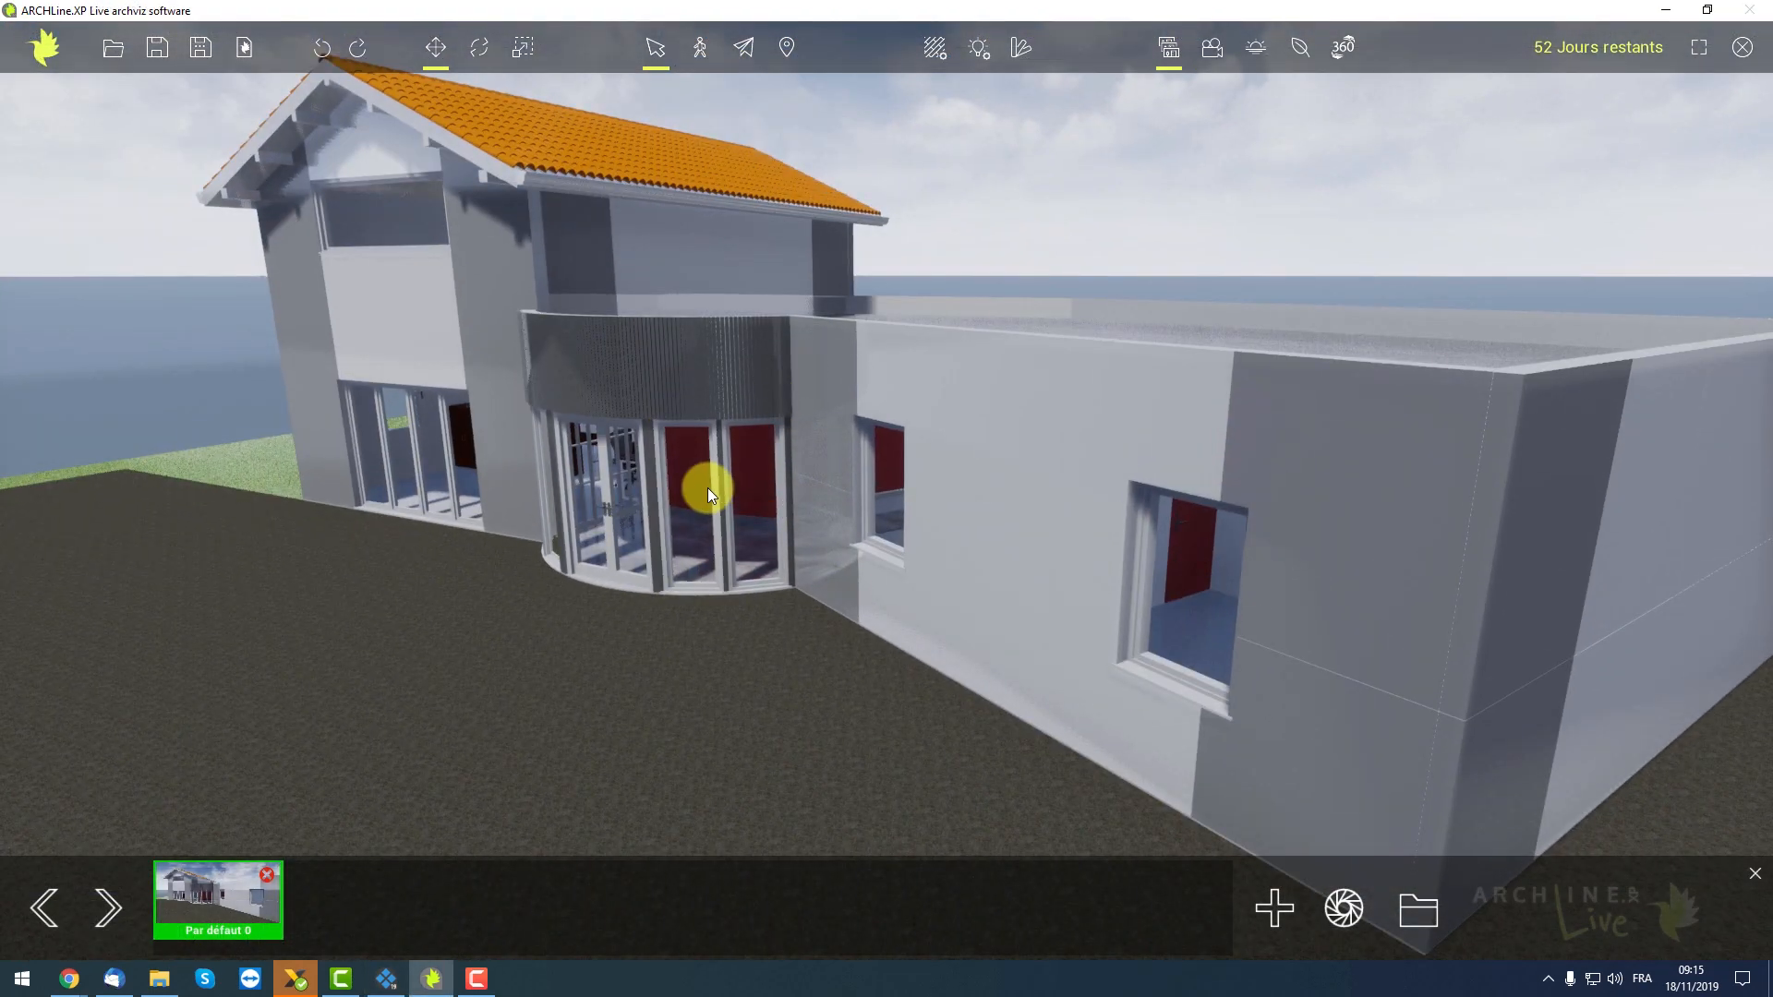
{"action": "scroll", "coordinate": [714, 478], "scroll_direction": "down", "scroll_amount": 3}
{"action": "right_click_drag", "start_coordinate": [713, 475], "coordinate": [713, 456]}
{"action": "middle_click_drag", "start_coordinate": [713, 469], "coordinate": [710, 370]}
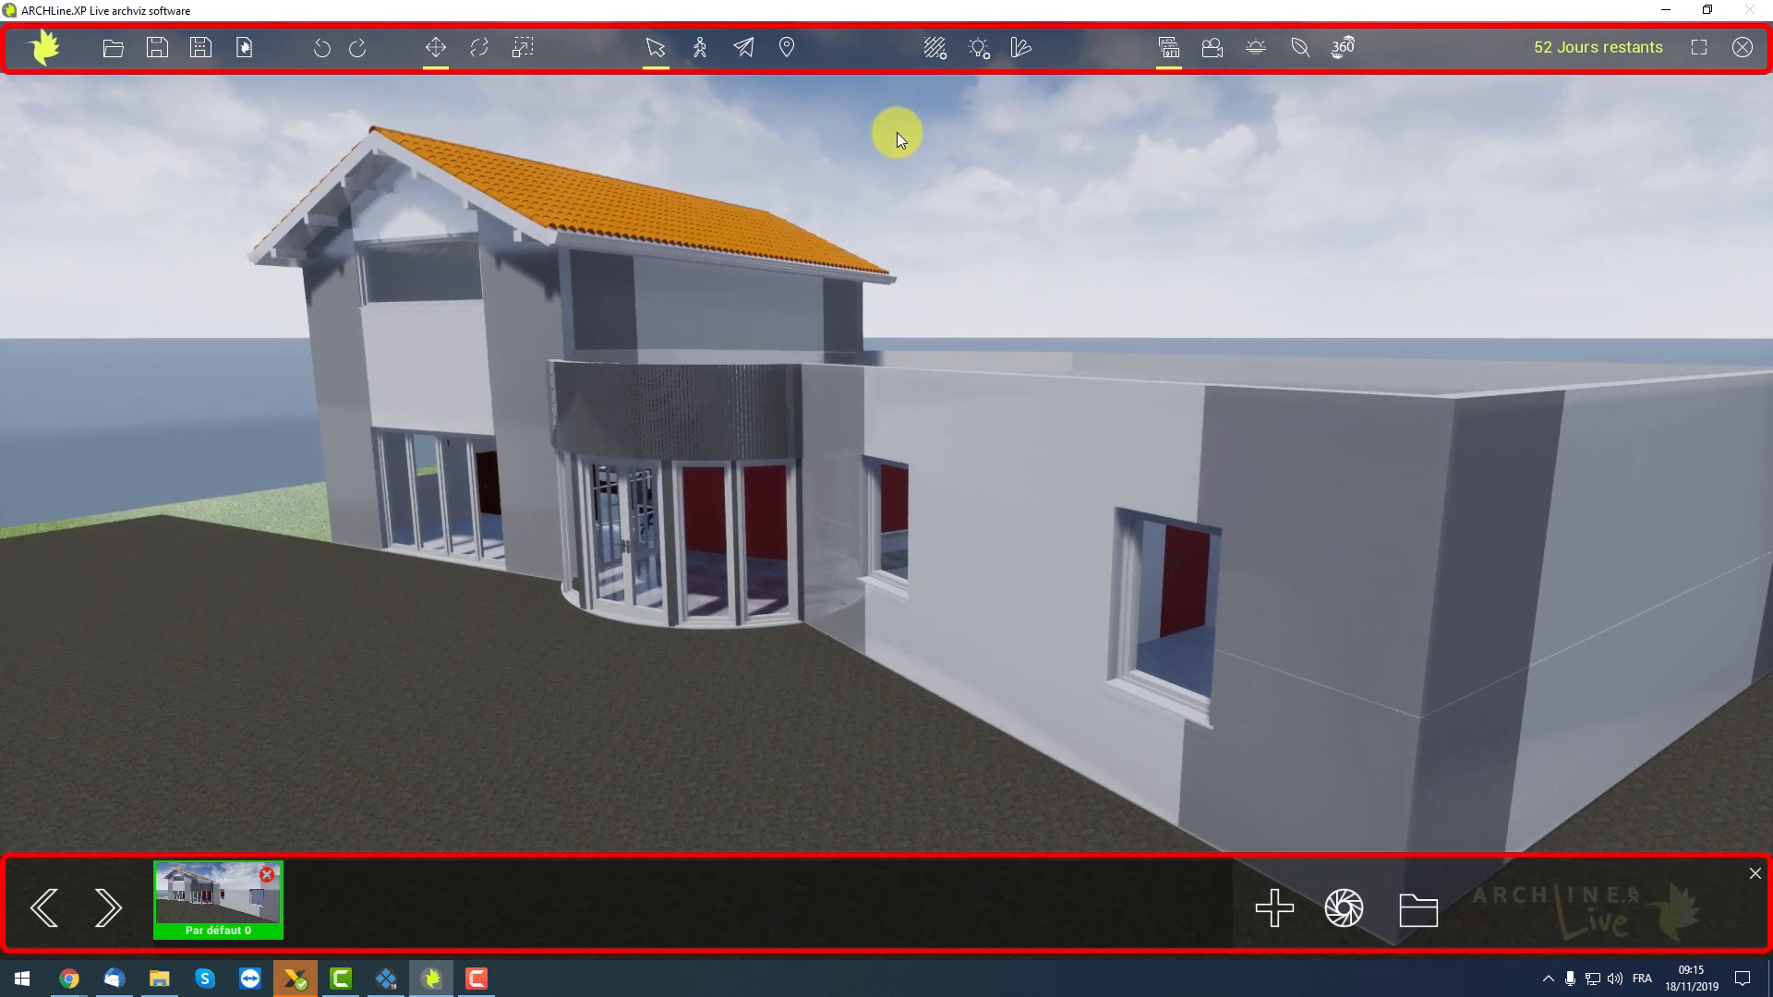
{"action": "middle_click_drag", "start_coordinate": [869, 371], "coordinate": [875, 180]}
{"action": "right_click_drag", "start_coordinate": [914, 376], "coordinate": [953, 367]}
{"action": "middle_click_drag", "start_coordinate": [954, 370], "coordinate": [949, 220]}
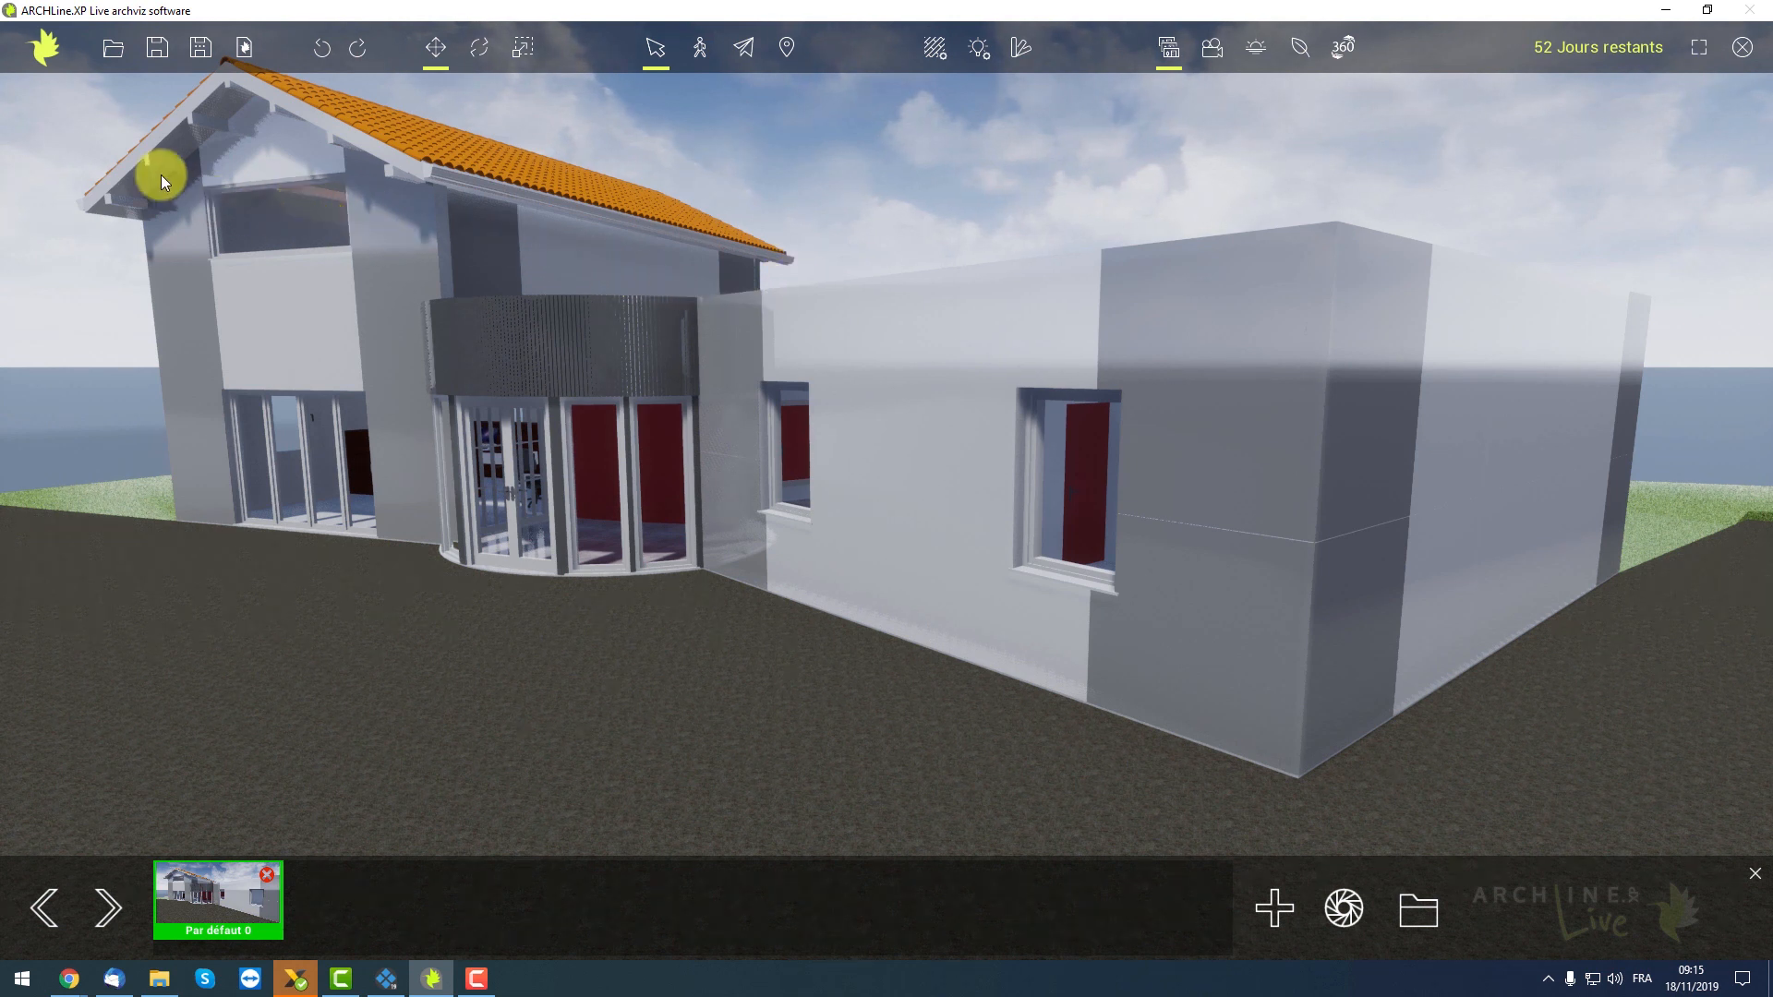
Review the general options for language and slow and fast navigation speeds, and apply them
{"action": "left_click", "coordinate": [32, 52]}
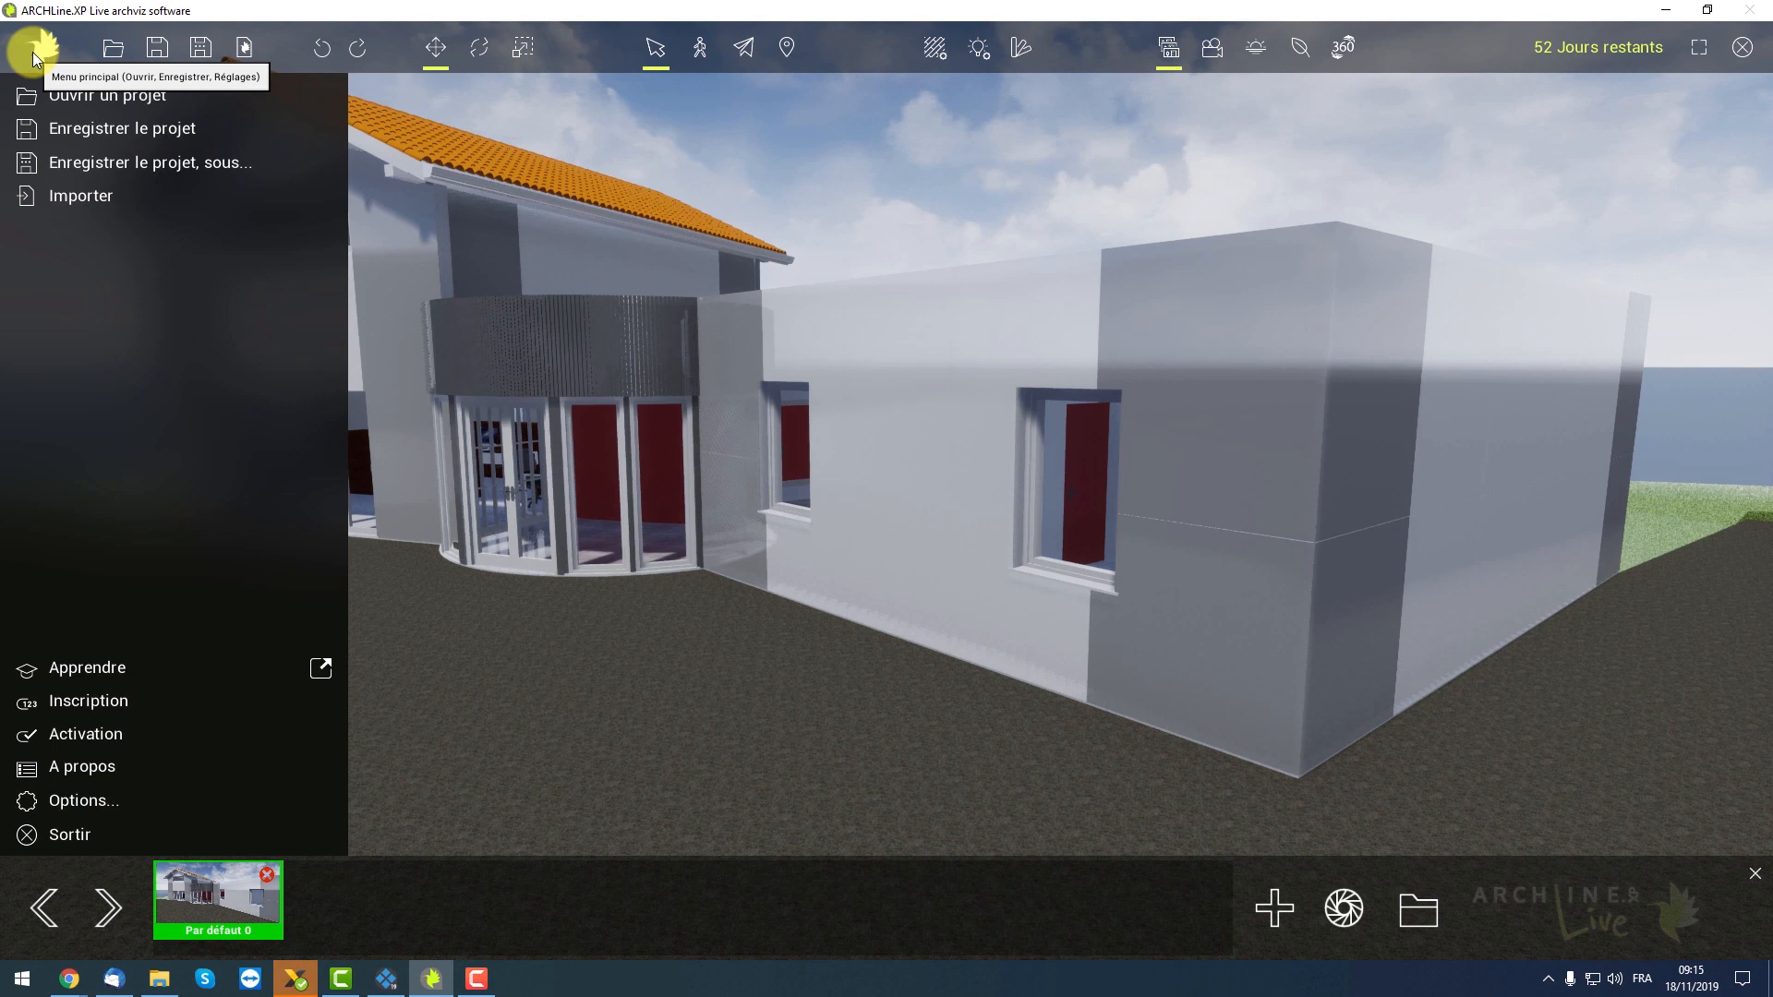
{"action": "left_click", "coordinate": [105, 801]}
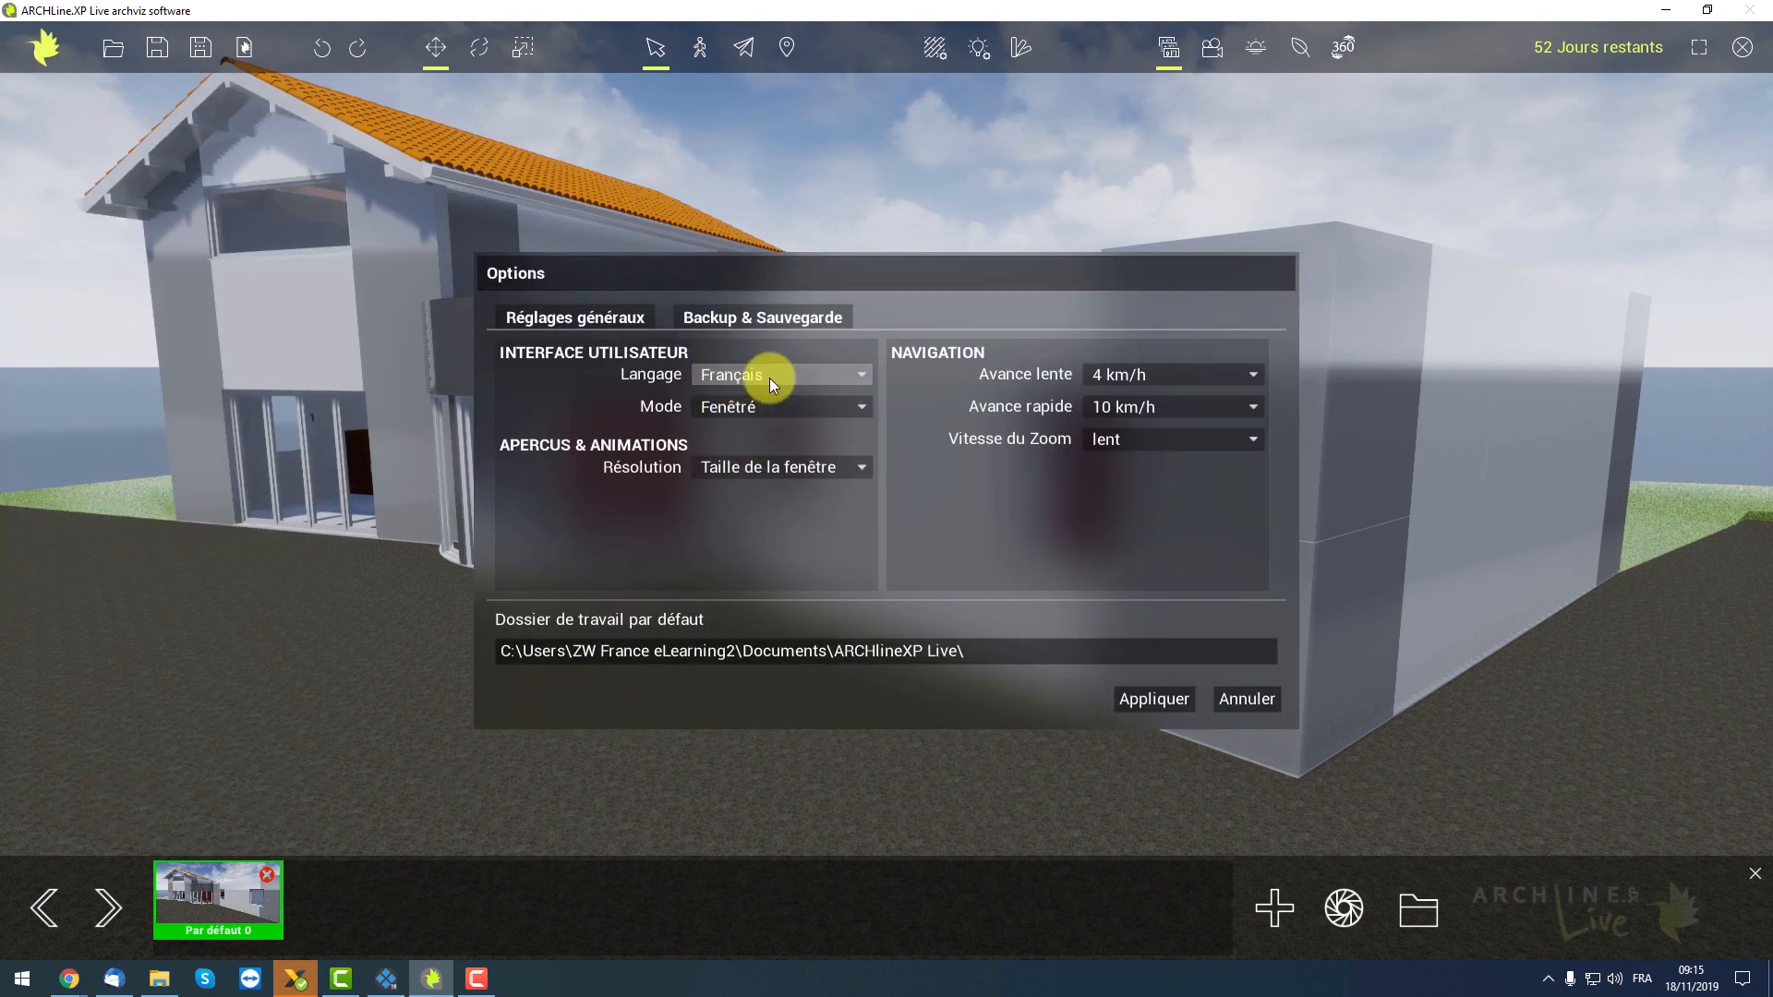
{"action": "left_click", "coordinate": [1137, 384]}
{"action": "left_click", "coordinate": [1121, 411]}
{"action": "left_click", "coordinate": [1135, 406]}
{"action": "left_click", "coordinate": [1125, 421]}
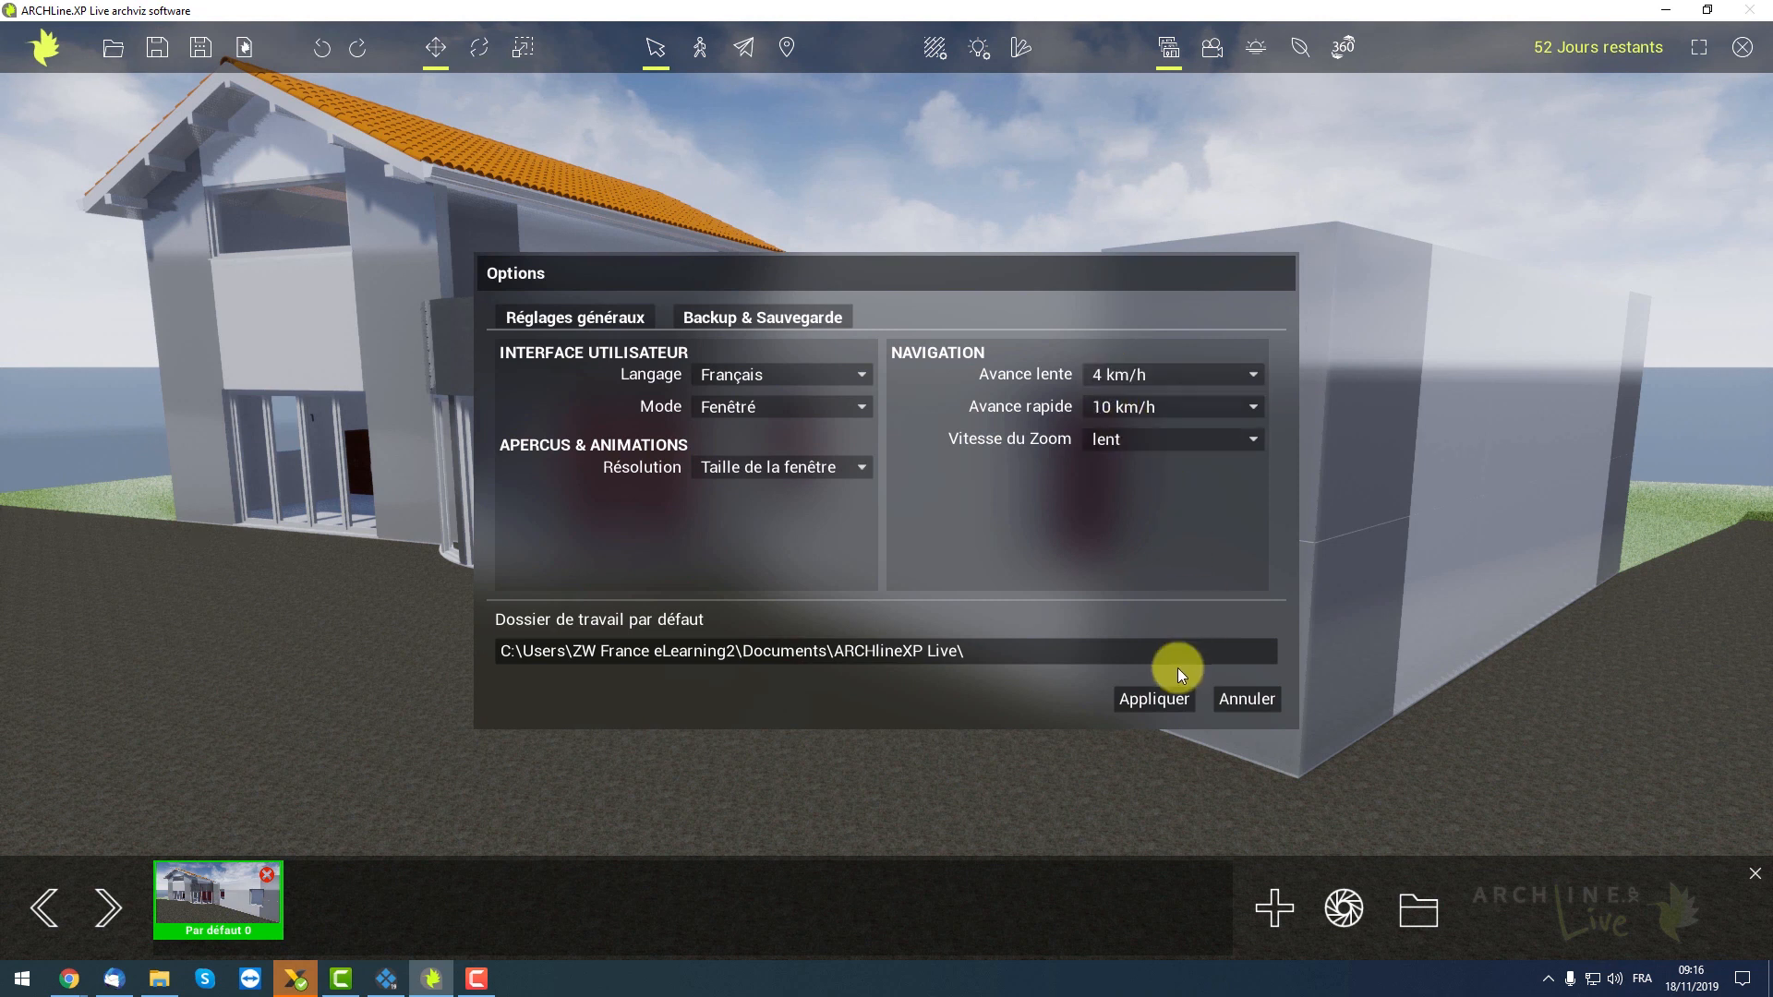
{"action": "left_click", "coordinate": [1161, 697]}
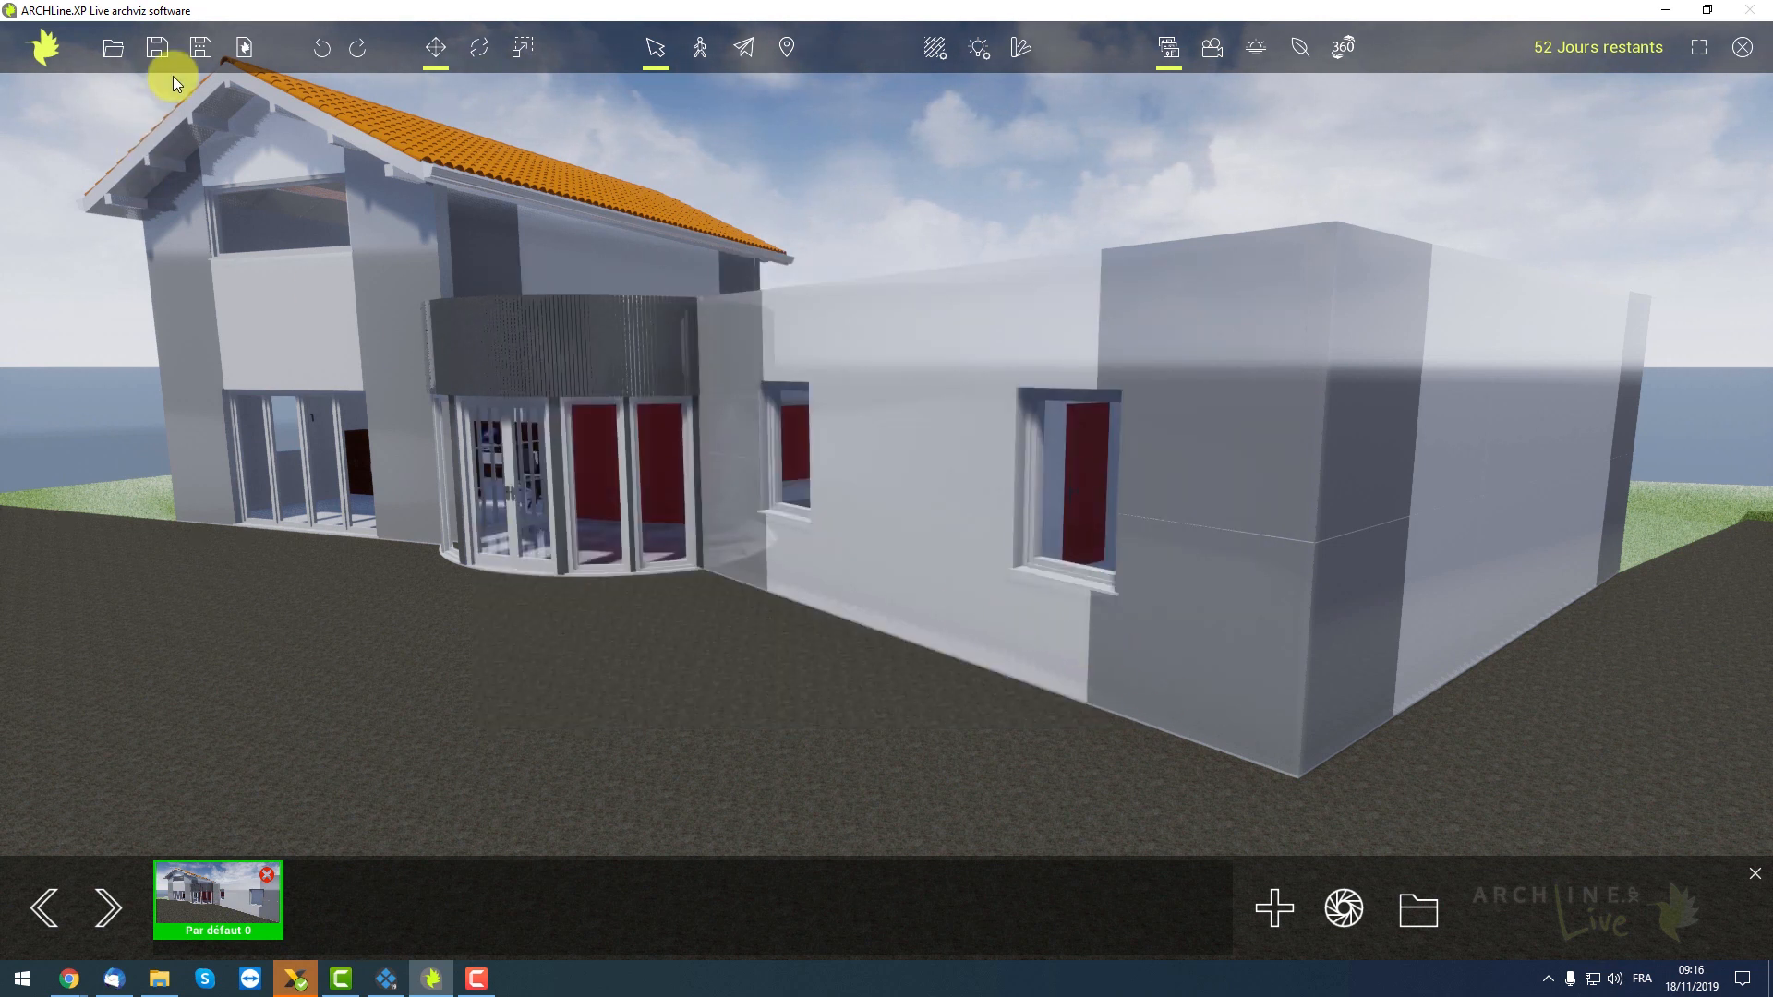
Save the Live project on the desktop as a new file named tutoriel
{"action": "left_click", "coordinate": [200, 58]}
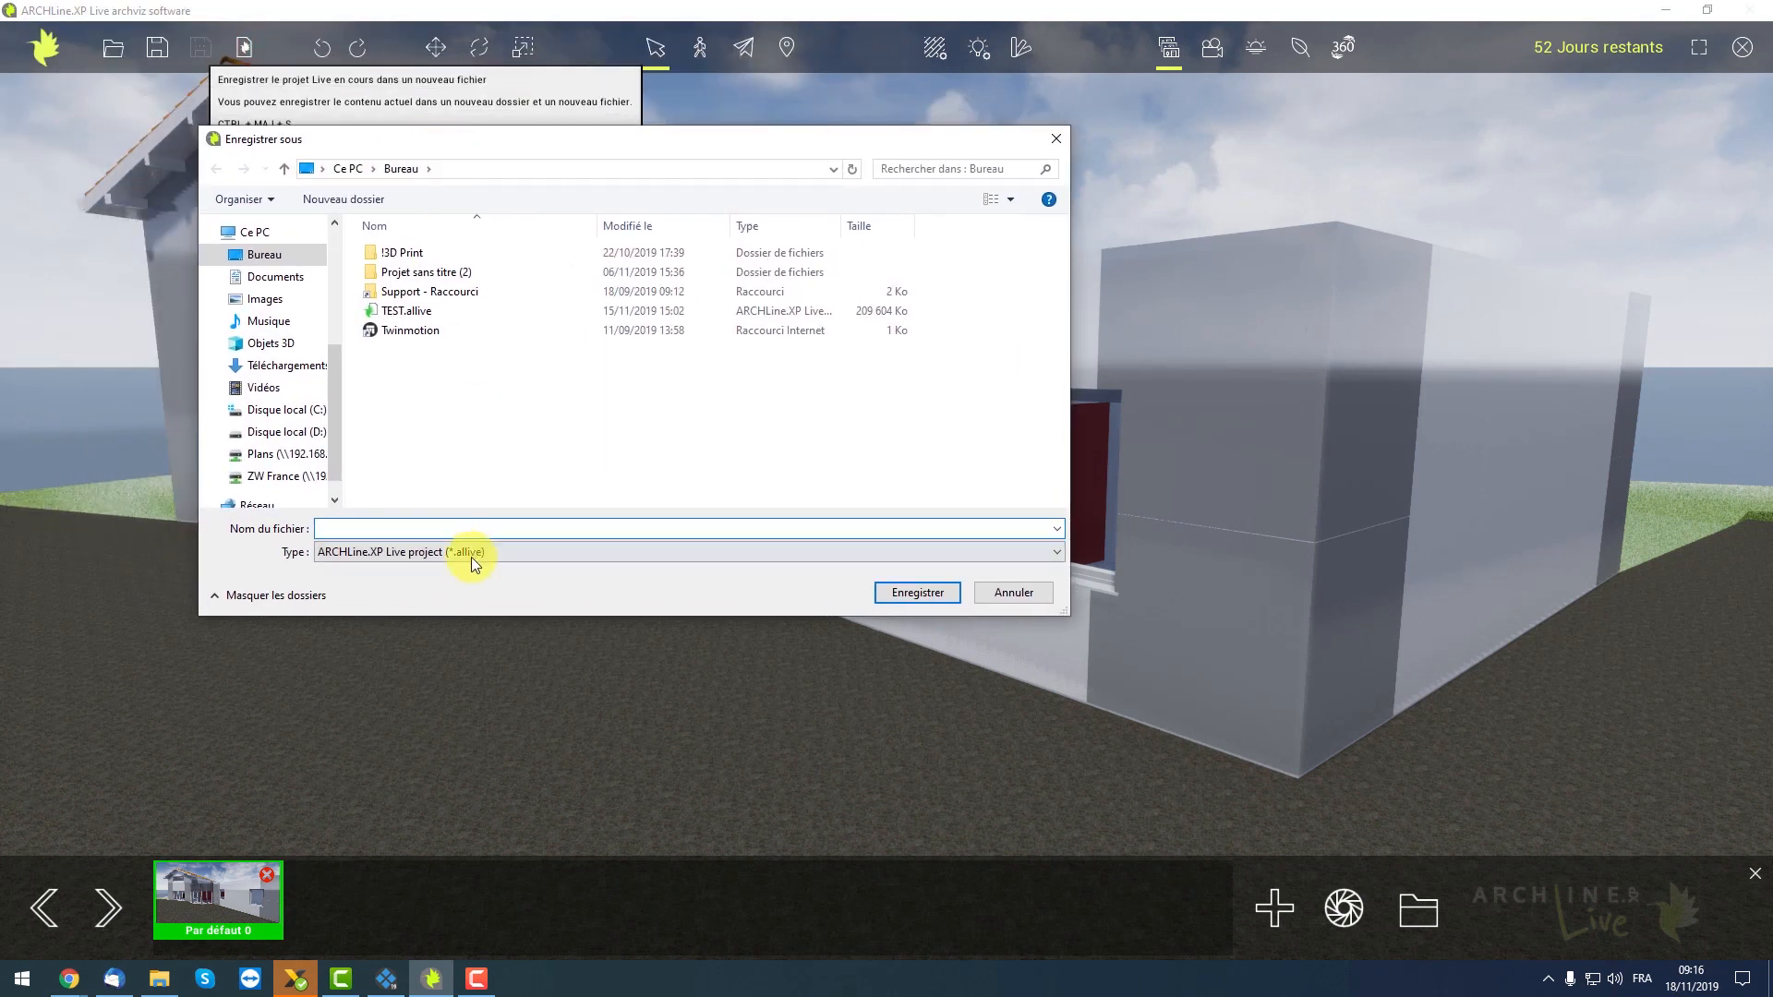
{"action": "left_click", "coordinate": [468, 527]}
{"action": "type", "text": "tutoriel"}
{"action": "left_click", "coordinate": [909, 592]}
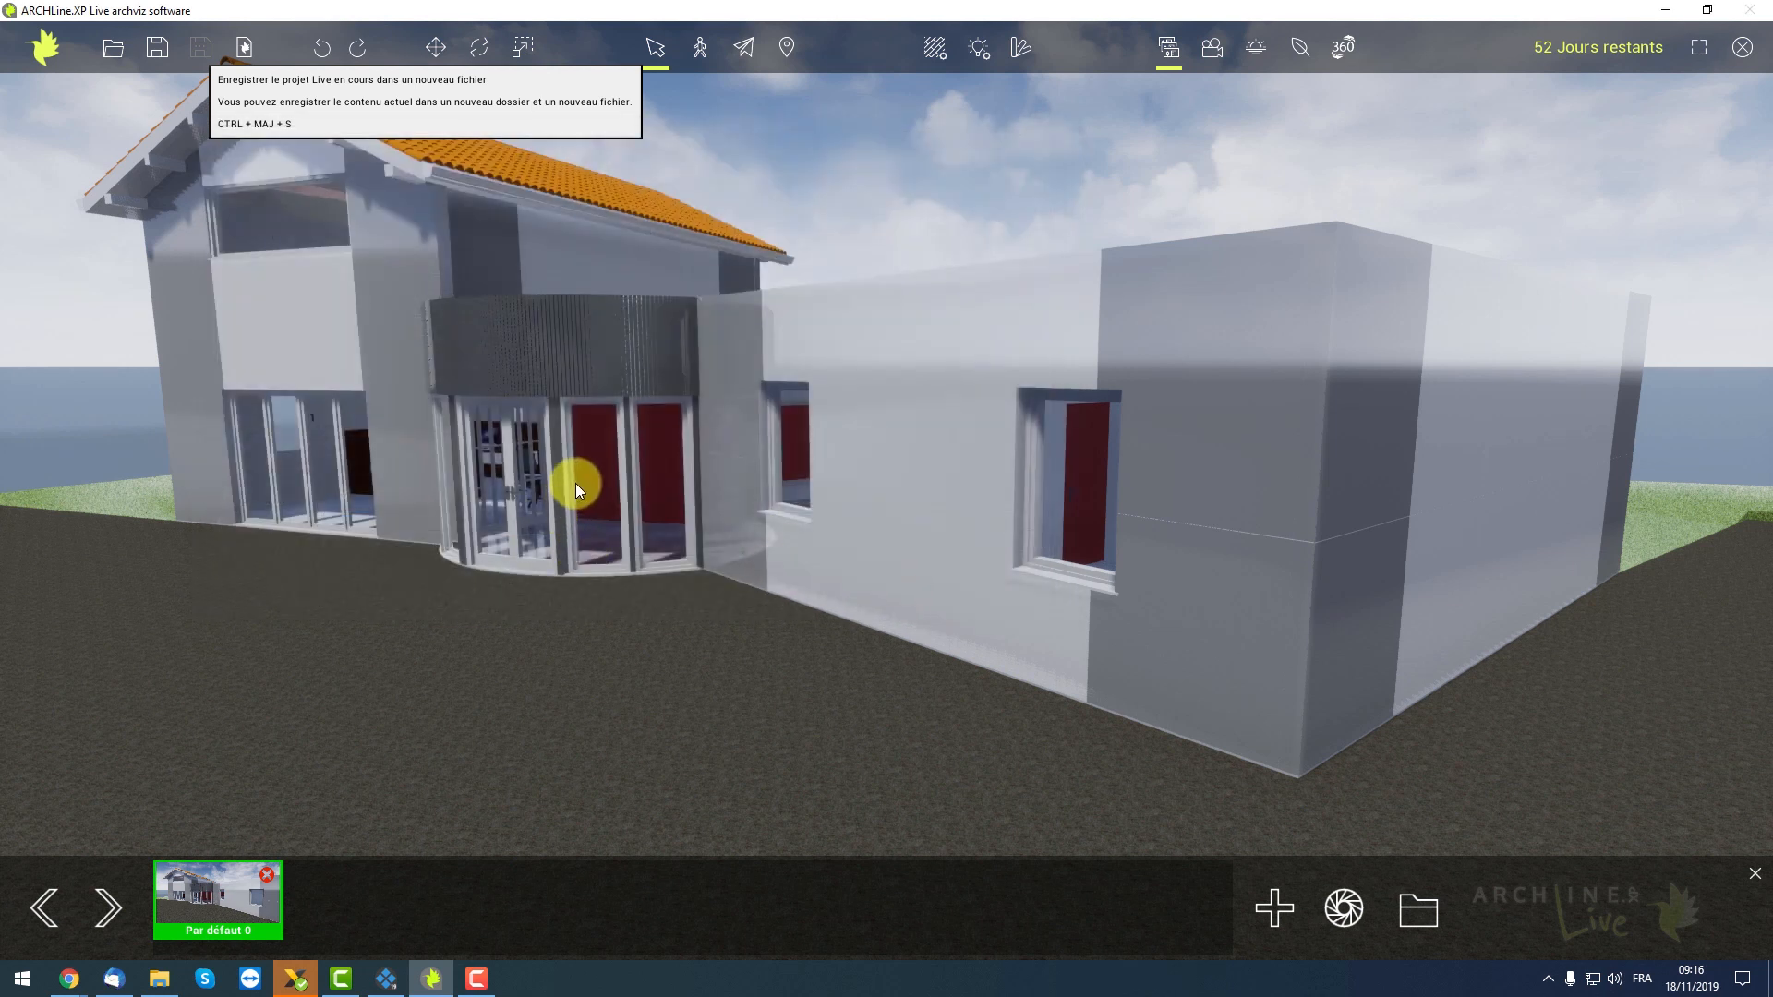
Select the small window beside the curved entrance and move it outward from its wall opening
{"action": "scroll", "coordinate": [574, 484], "scroll_direction": "down", "scroll_amount": 2}
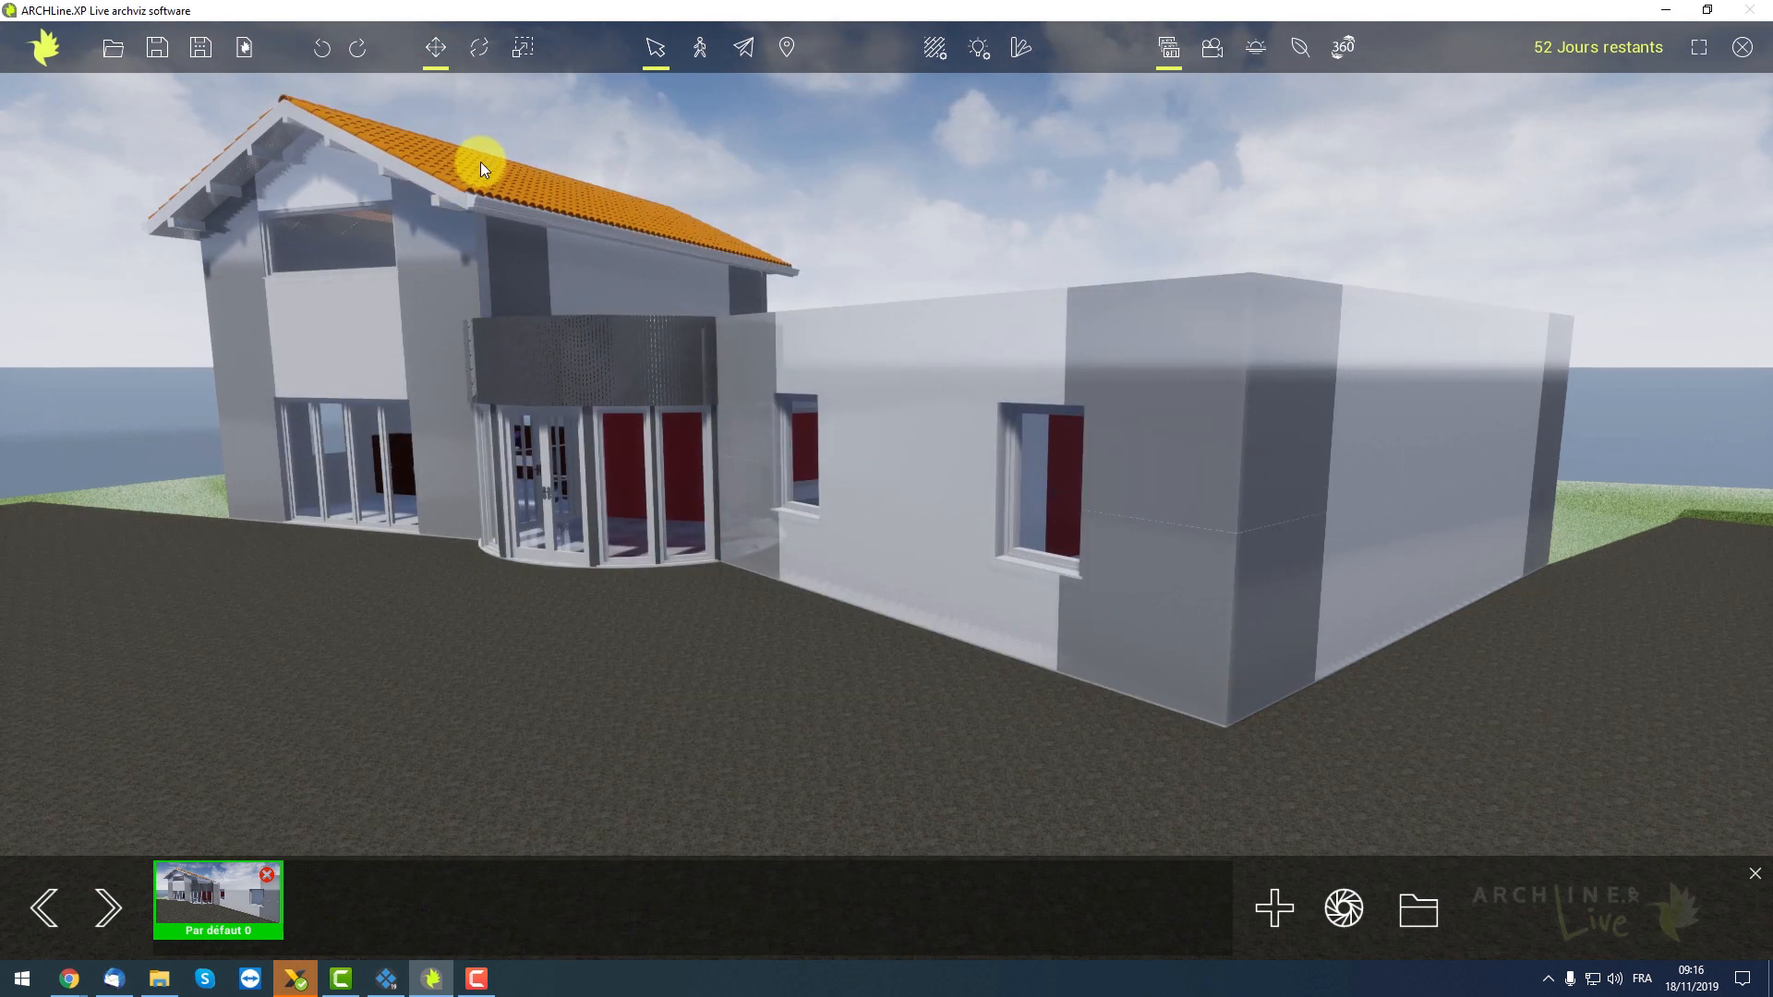
{"action": "scroll", "coordinate": [563, 292], "scroll_direction": "up", "scroll_amount": 4}
{"action": "right_click_drag", "start_coordinate": [1062, 323], "coordinate": [914, 298]}
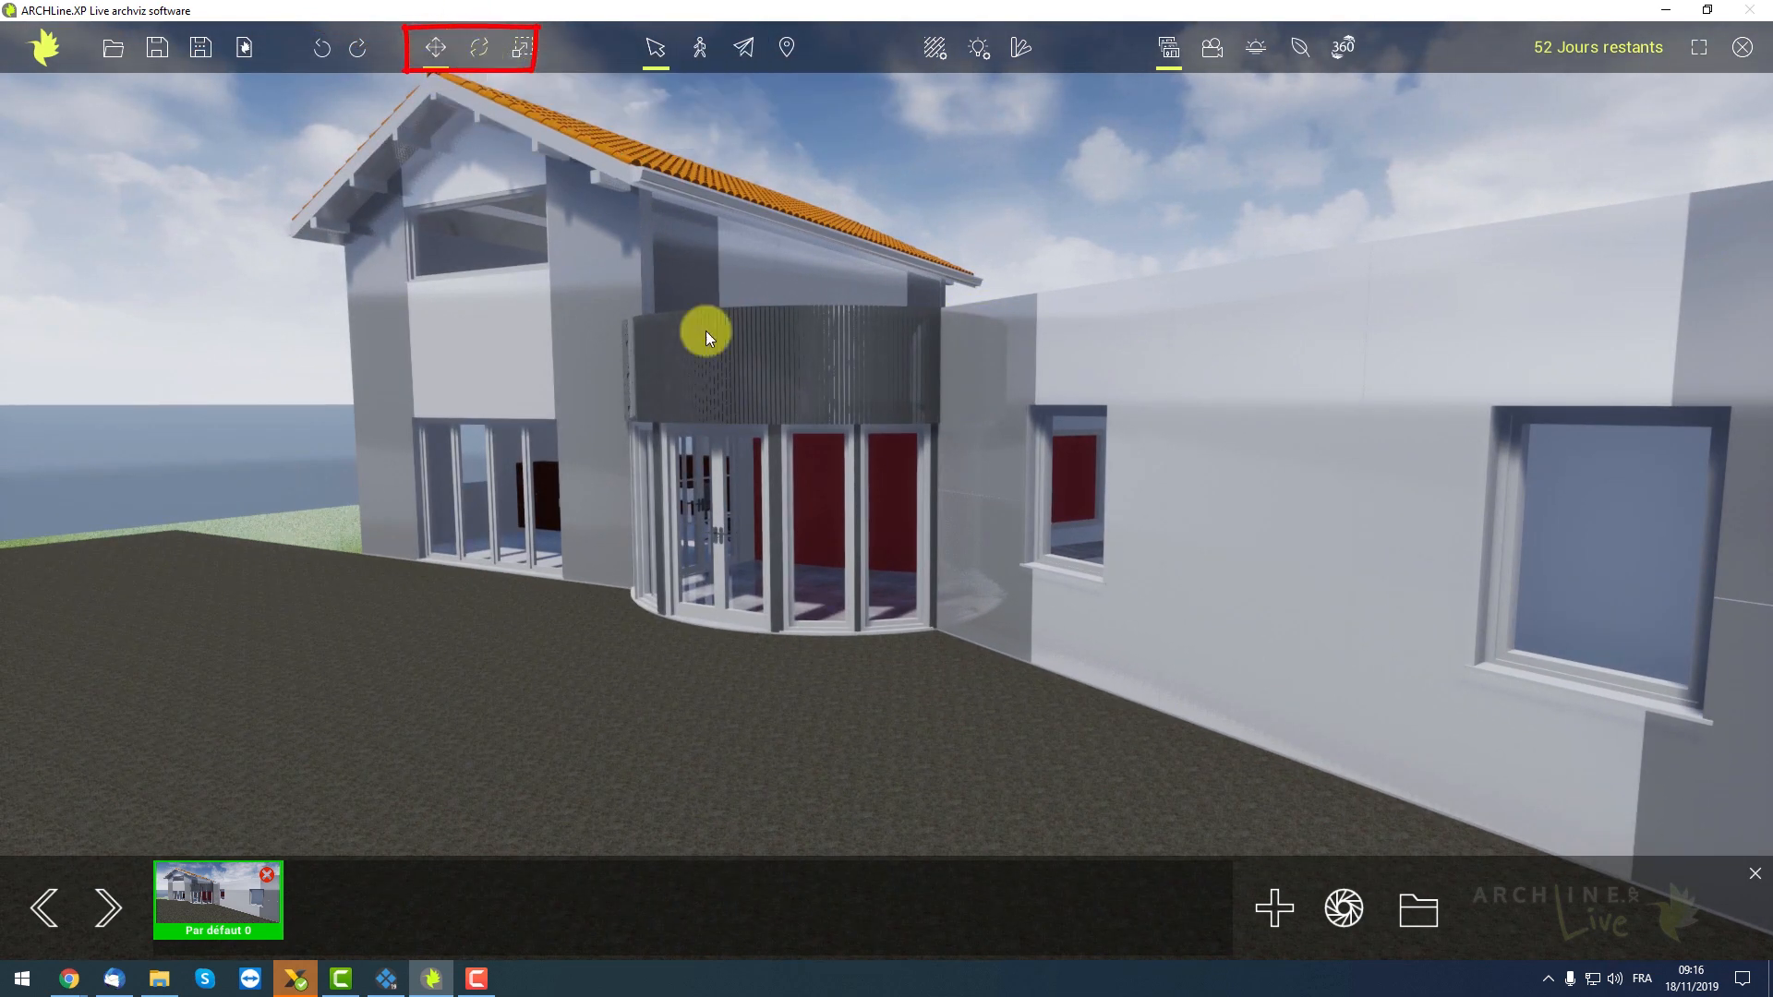
{"action": "scroll", "coordinate": [757, 395], "scroll_direction": "up", "scroll_amount": 3}
{"action": "right_click_drag", "start_coordinate": [1125, 492], "coordinate": [1161, 491]}
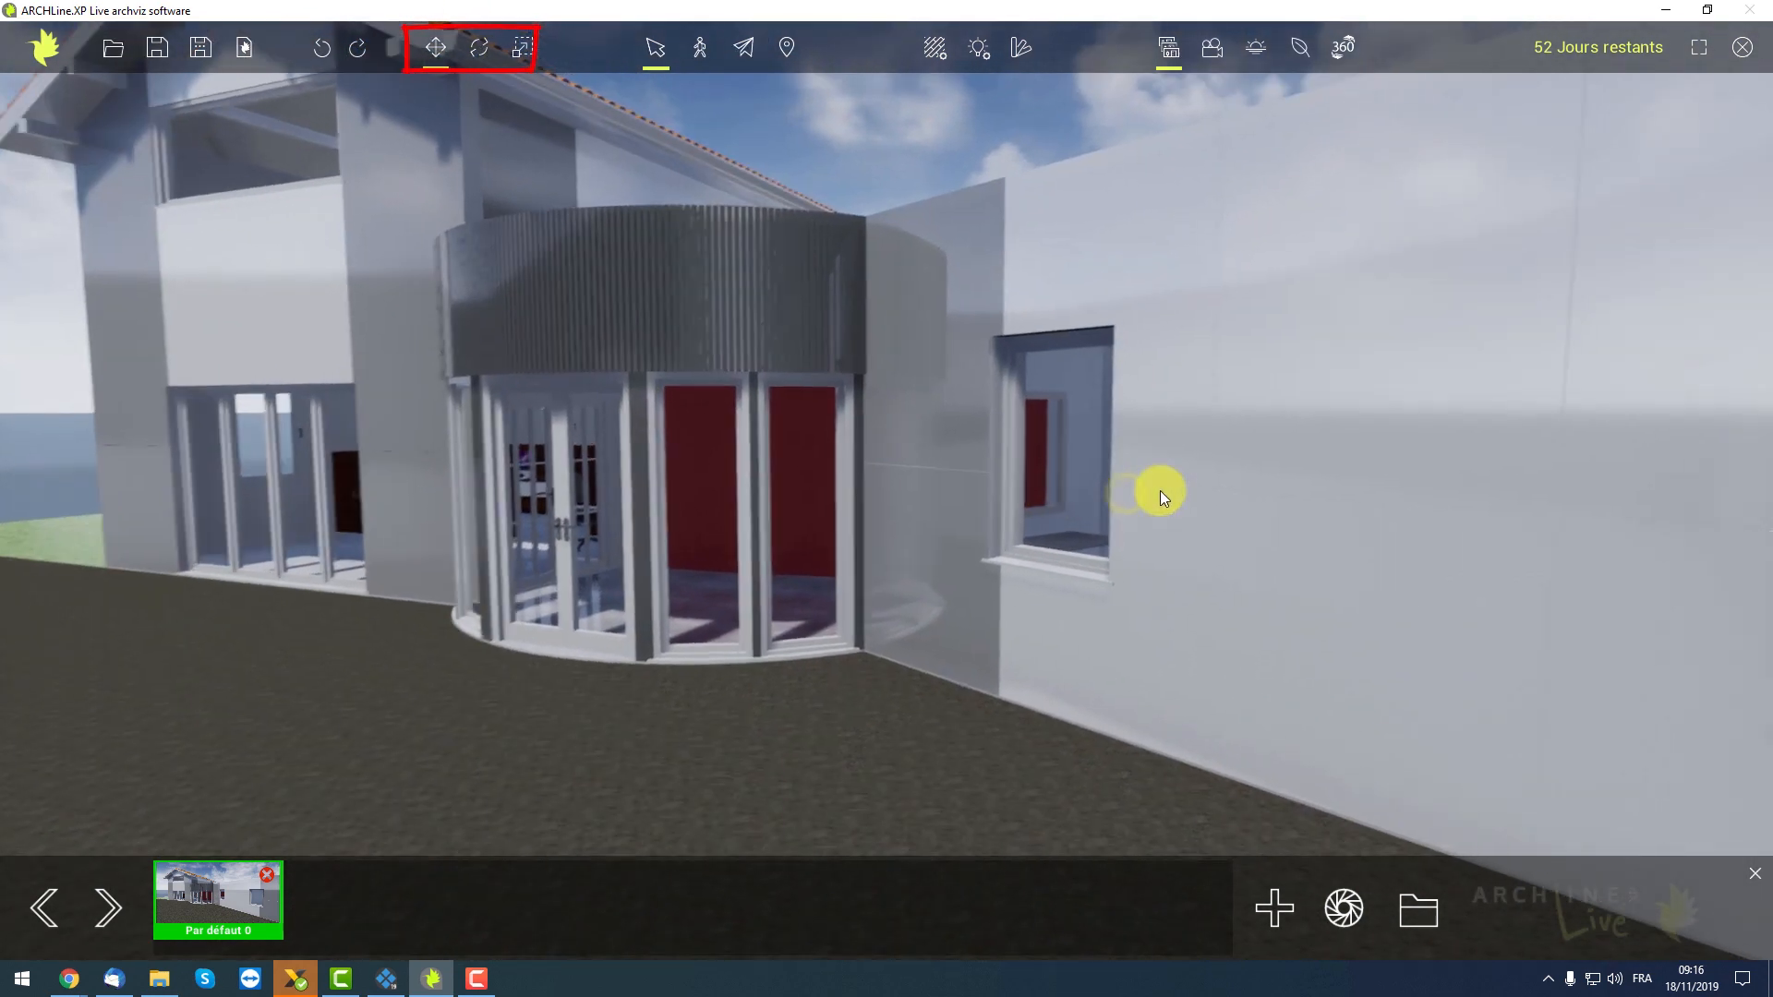
{"action": "left_click", "coordinate": [1035, 452]}
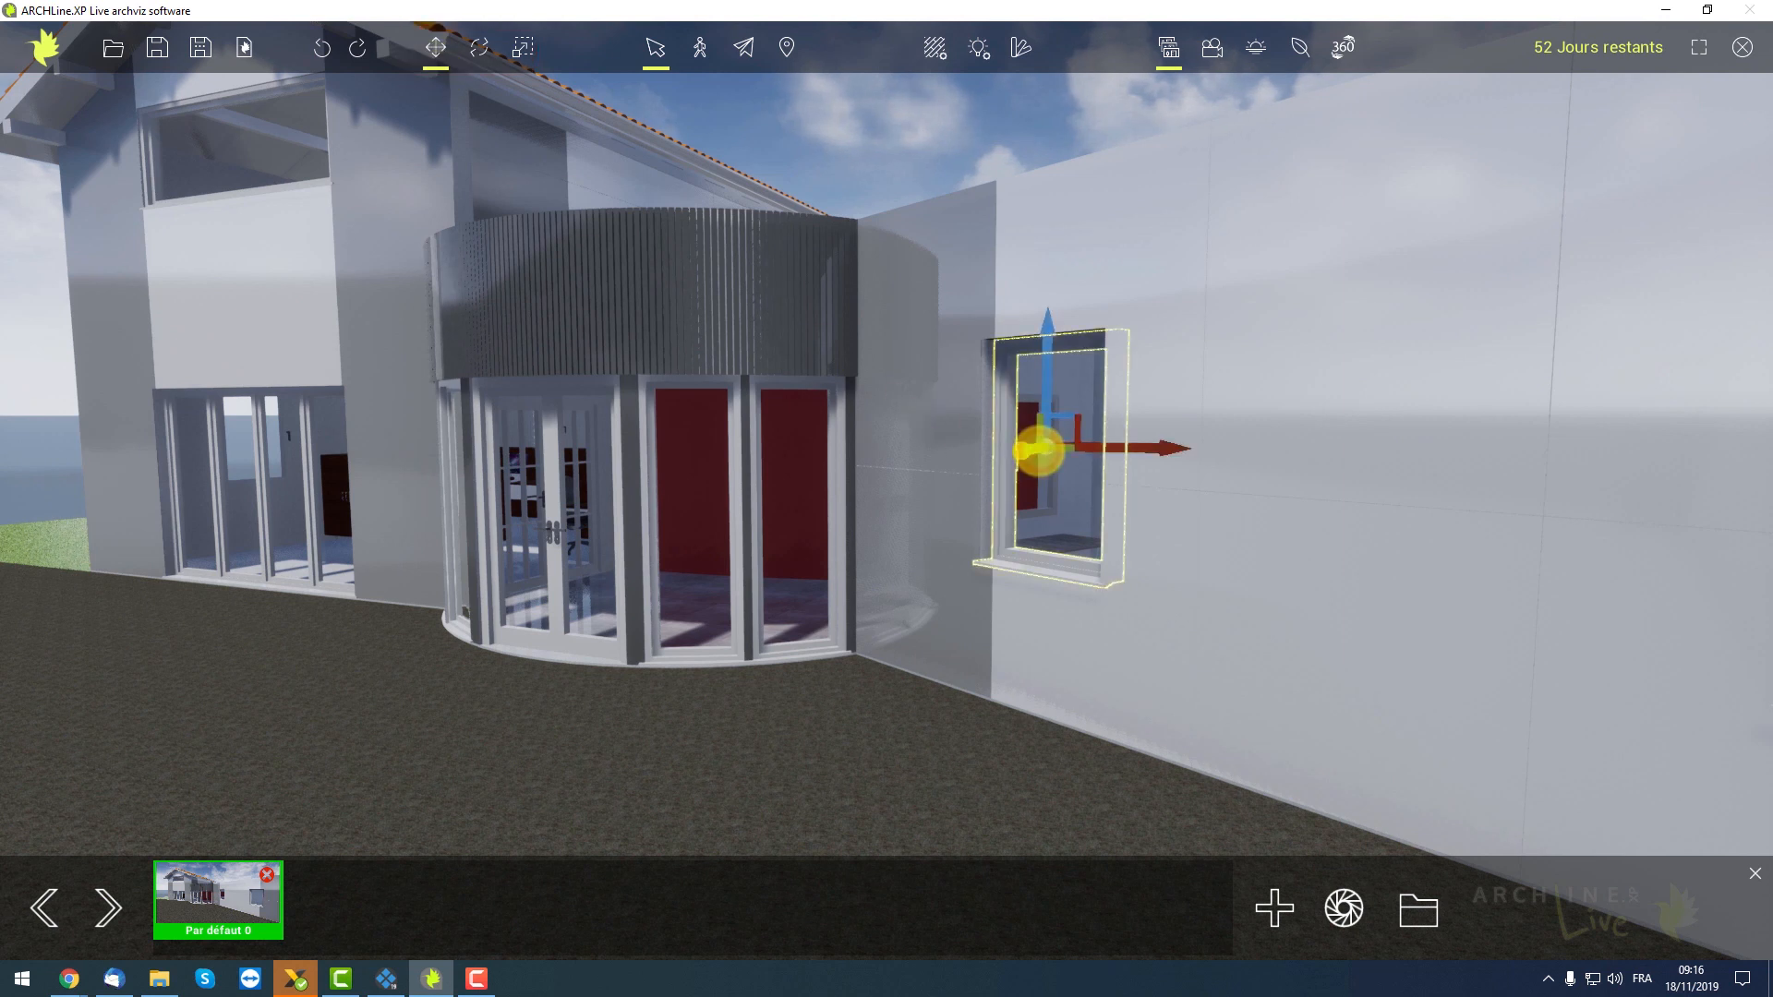
{"action": "right_click_drag", "start_coordinate": [1040, 449], "coordinate": [1119, 458]}
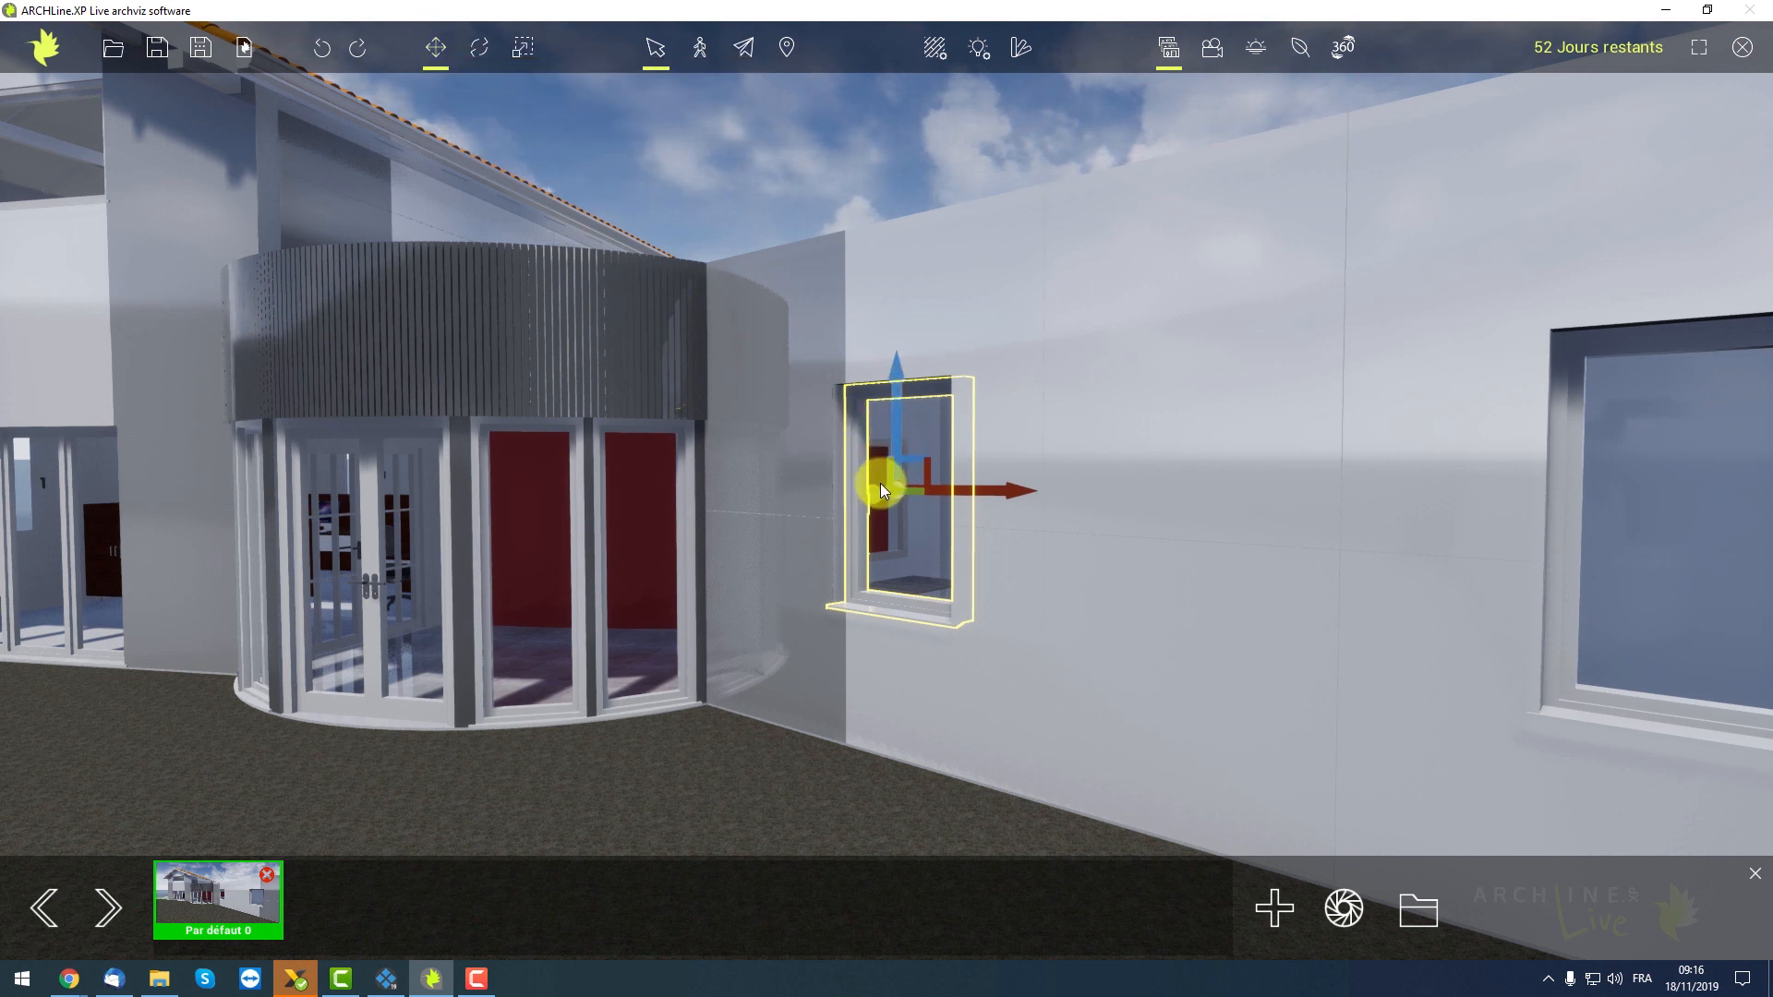
{"action": "left_click_drag", "start_coordinate": [866, 496], "coordinate": [805, 509]}
{"action": "right_click_drag", "start_coordinate": [807, 510], "coordinate": [524, 682]}
{"action": "right_click_drag", "start_coordinate": [739, 541], "coordinate": [645, 354]}
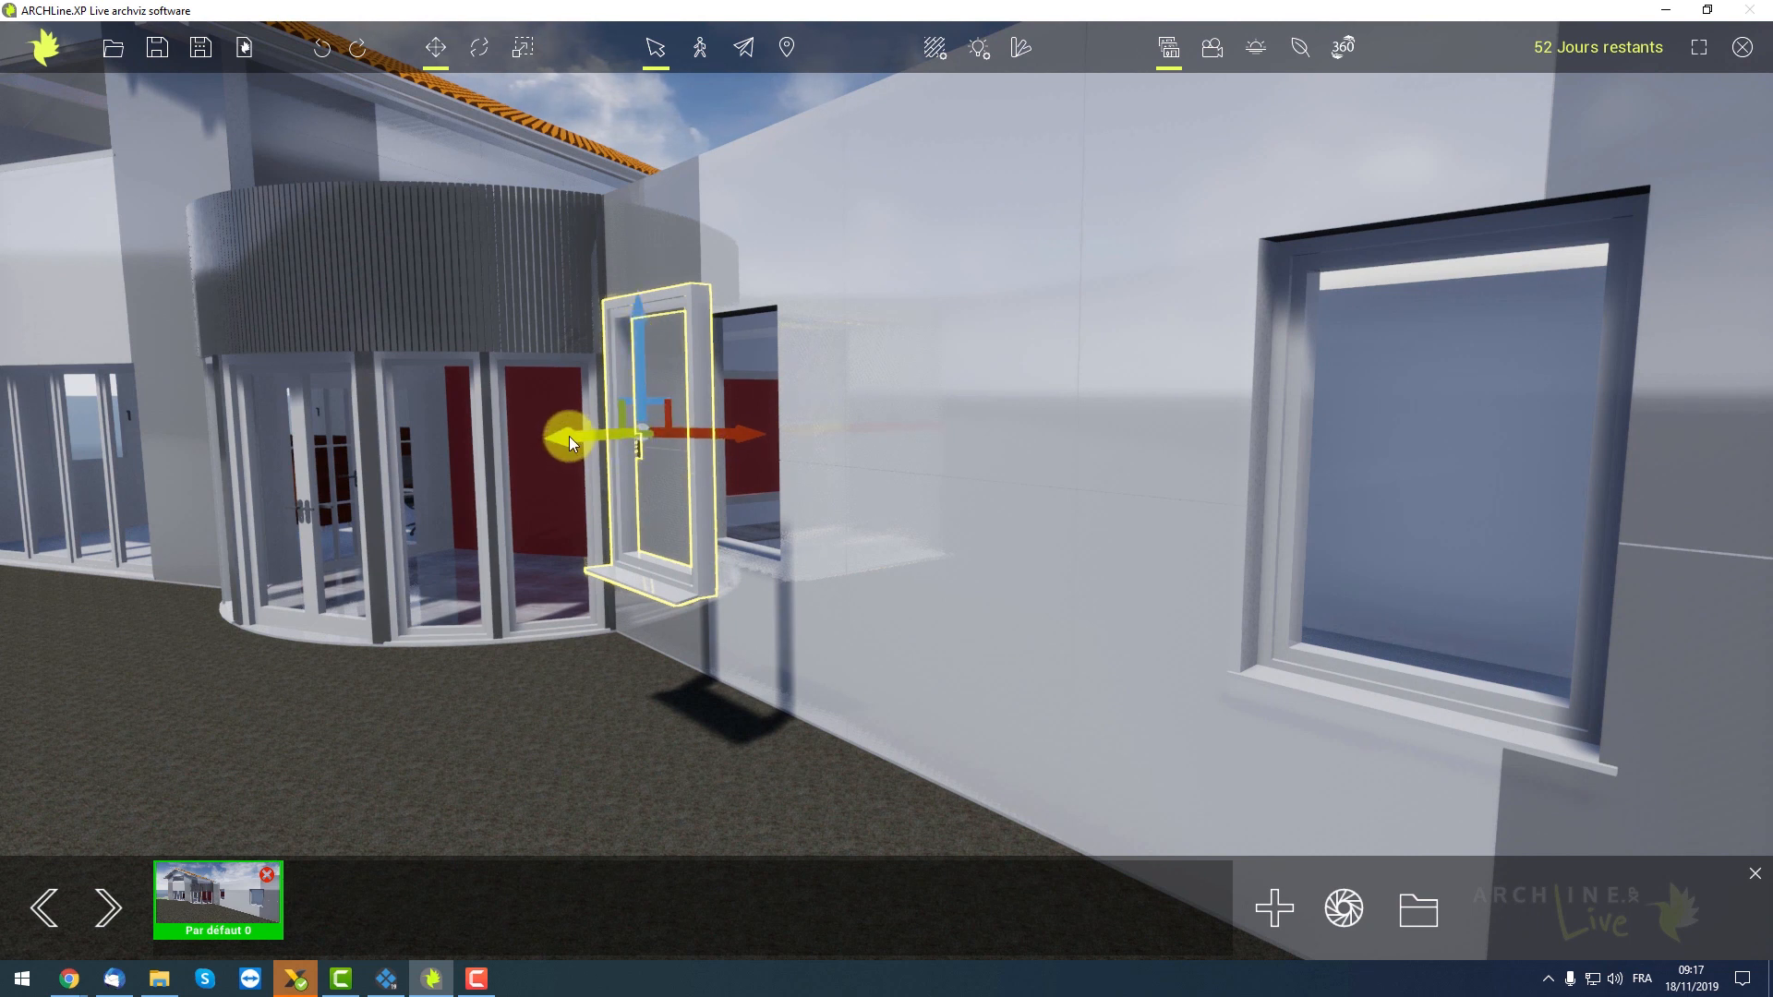
Raise the small window along its vertical axis and shift it along the wall
{"action": "mouse_move", "coordinate": [639, 353]}
{"action": "left_mouse_down"}
{"action": "mouse_move", "coordinate": [647, 303]}
{"action": "mouse_move", "coordinate": [646, 379]}
{"action": "mouse_move", "coordinate": [646, 355]}
{"action": "left_mouse_up"}
{"action": "left_click_drag", "start_coordinate": [649, 289], "coordinate": [649, 251]}
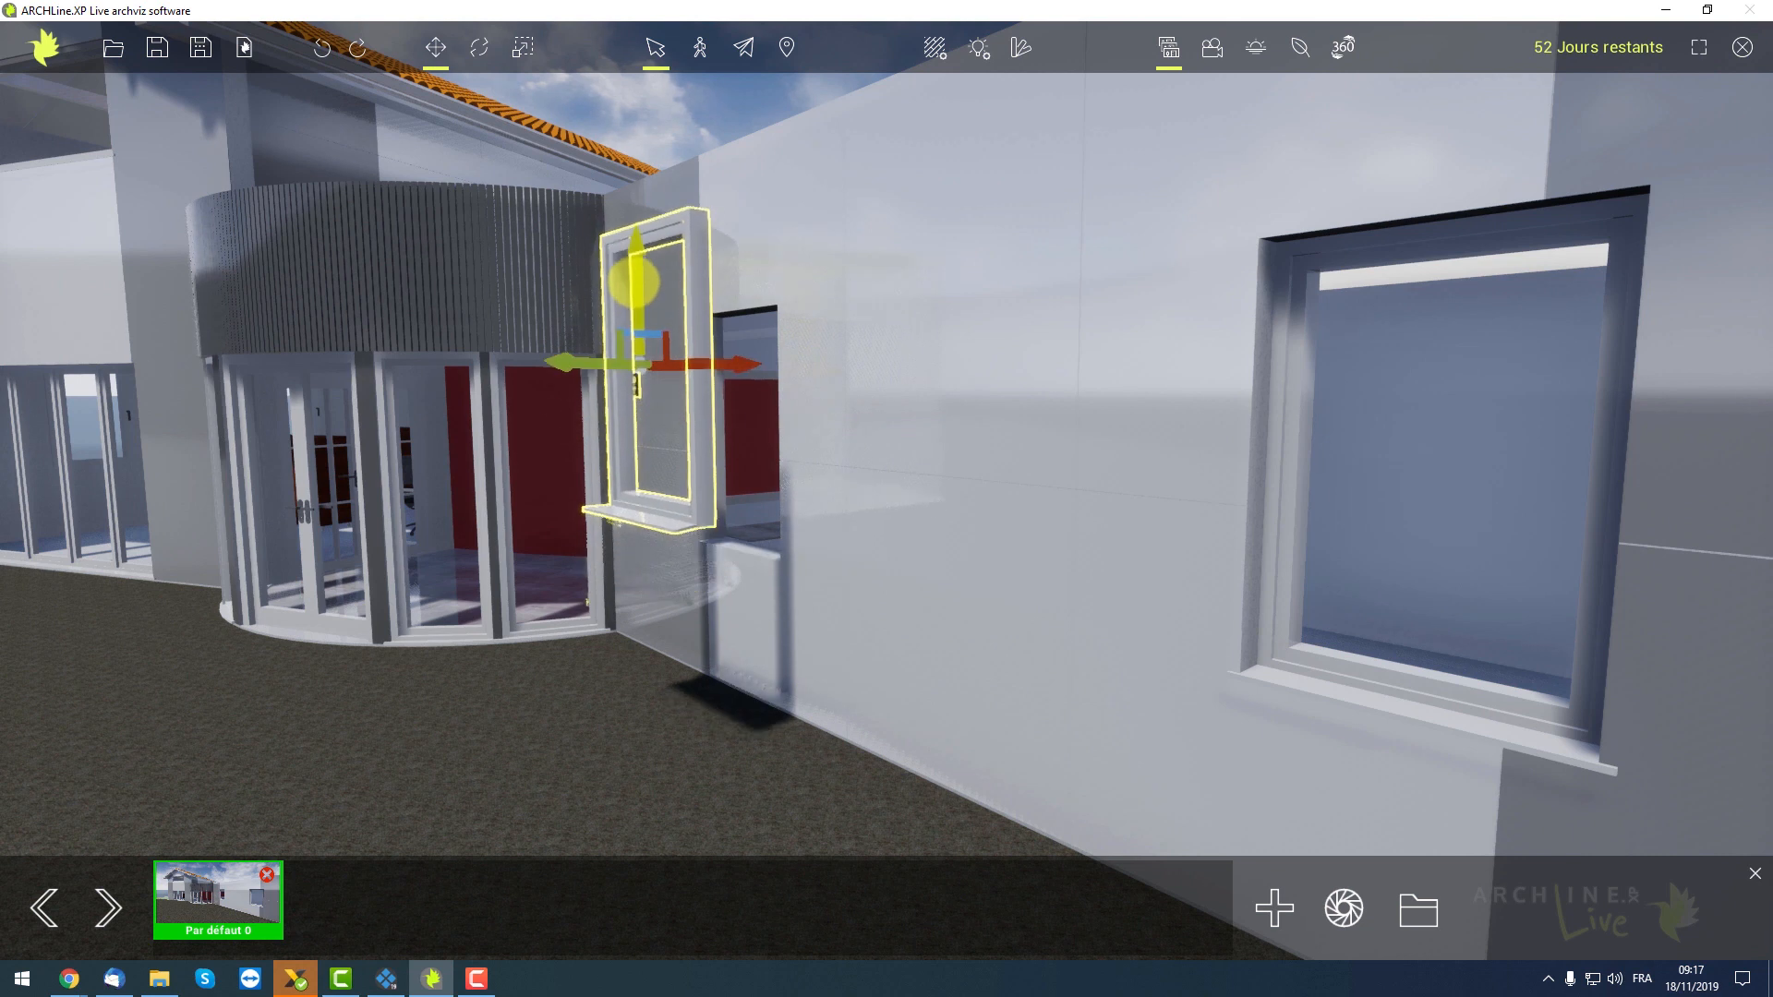
{"action": "mouse_move", "coordinate": [684, 401]}
{"action": "left_mouse_down"}
{"action": "mouse_move", "coordinate": [724, 391]}
{"action": "mouse_move", "coordinate": [709, 397]}
{"action": "left_mouse_up"}
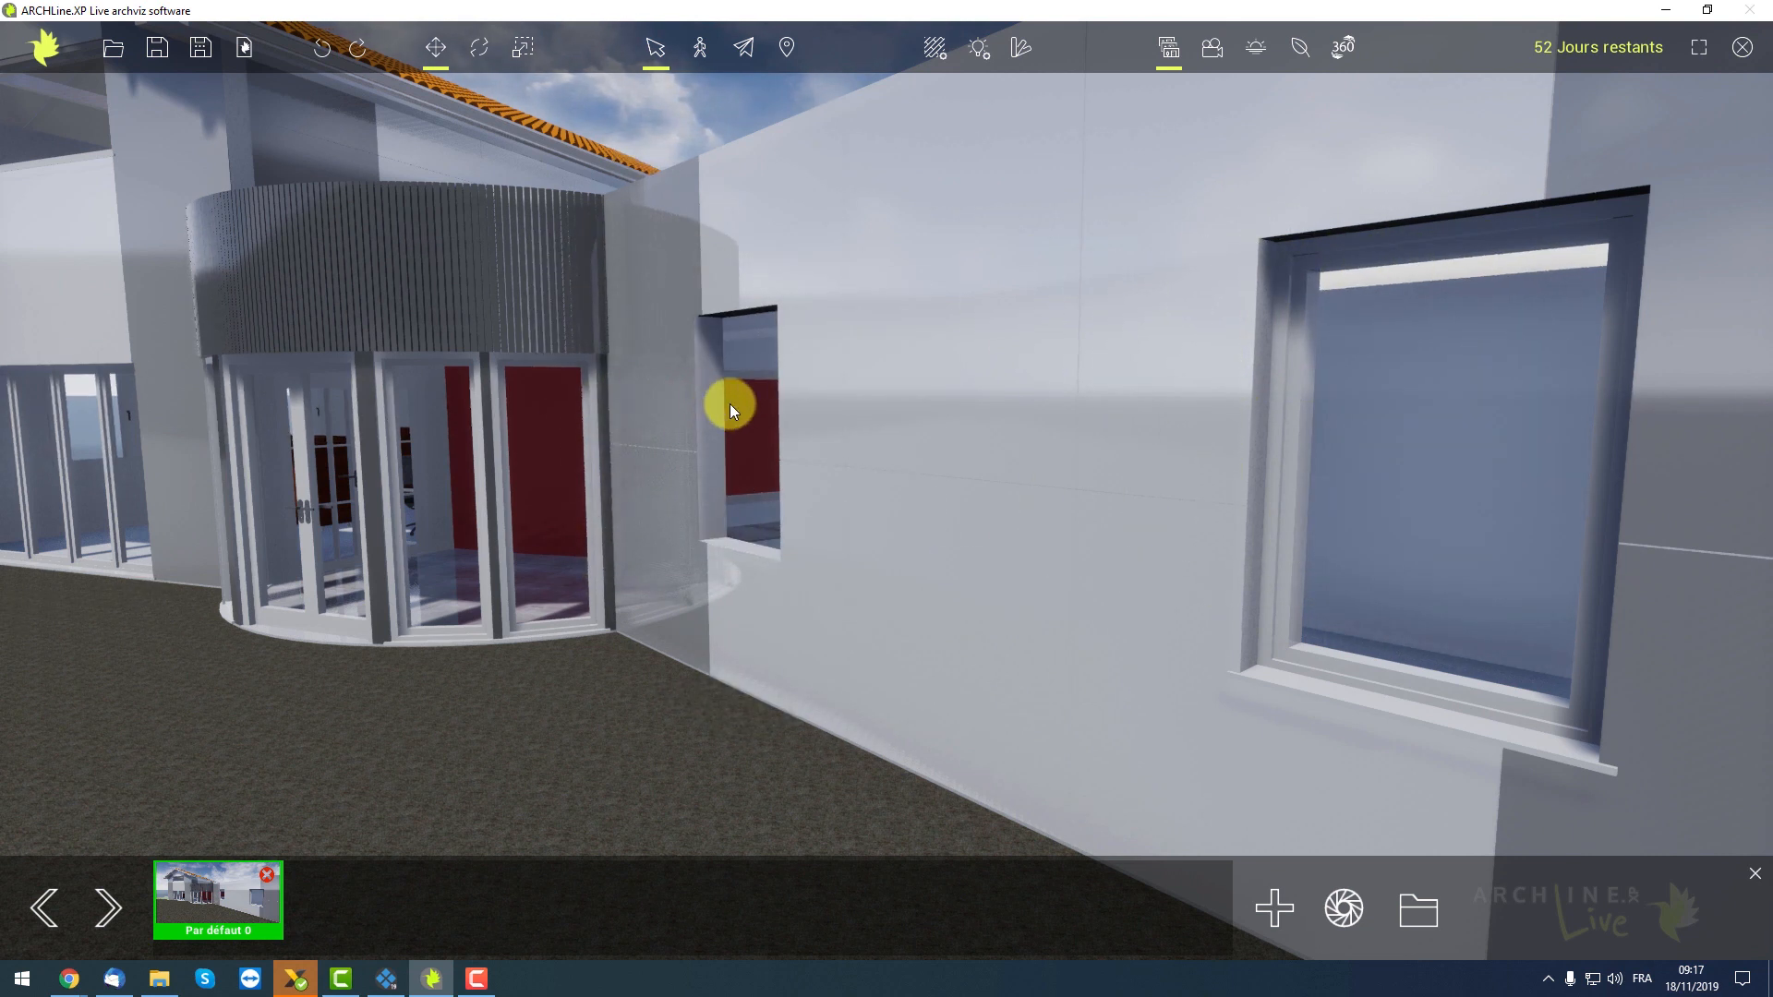
Try moving the small window out of its opening again, undo the move and clear the selection
{"action": "left_click", "coordinate": [737, 453]}
{"action": "left_click_drag", "start_coordinate": [746, 430], "coordinate": [595, 380]}
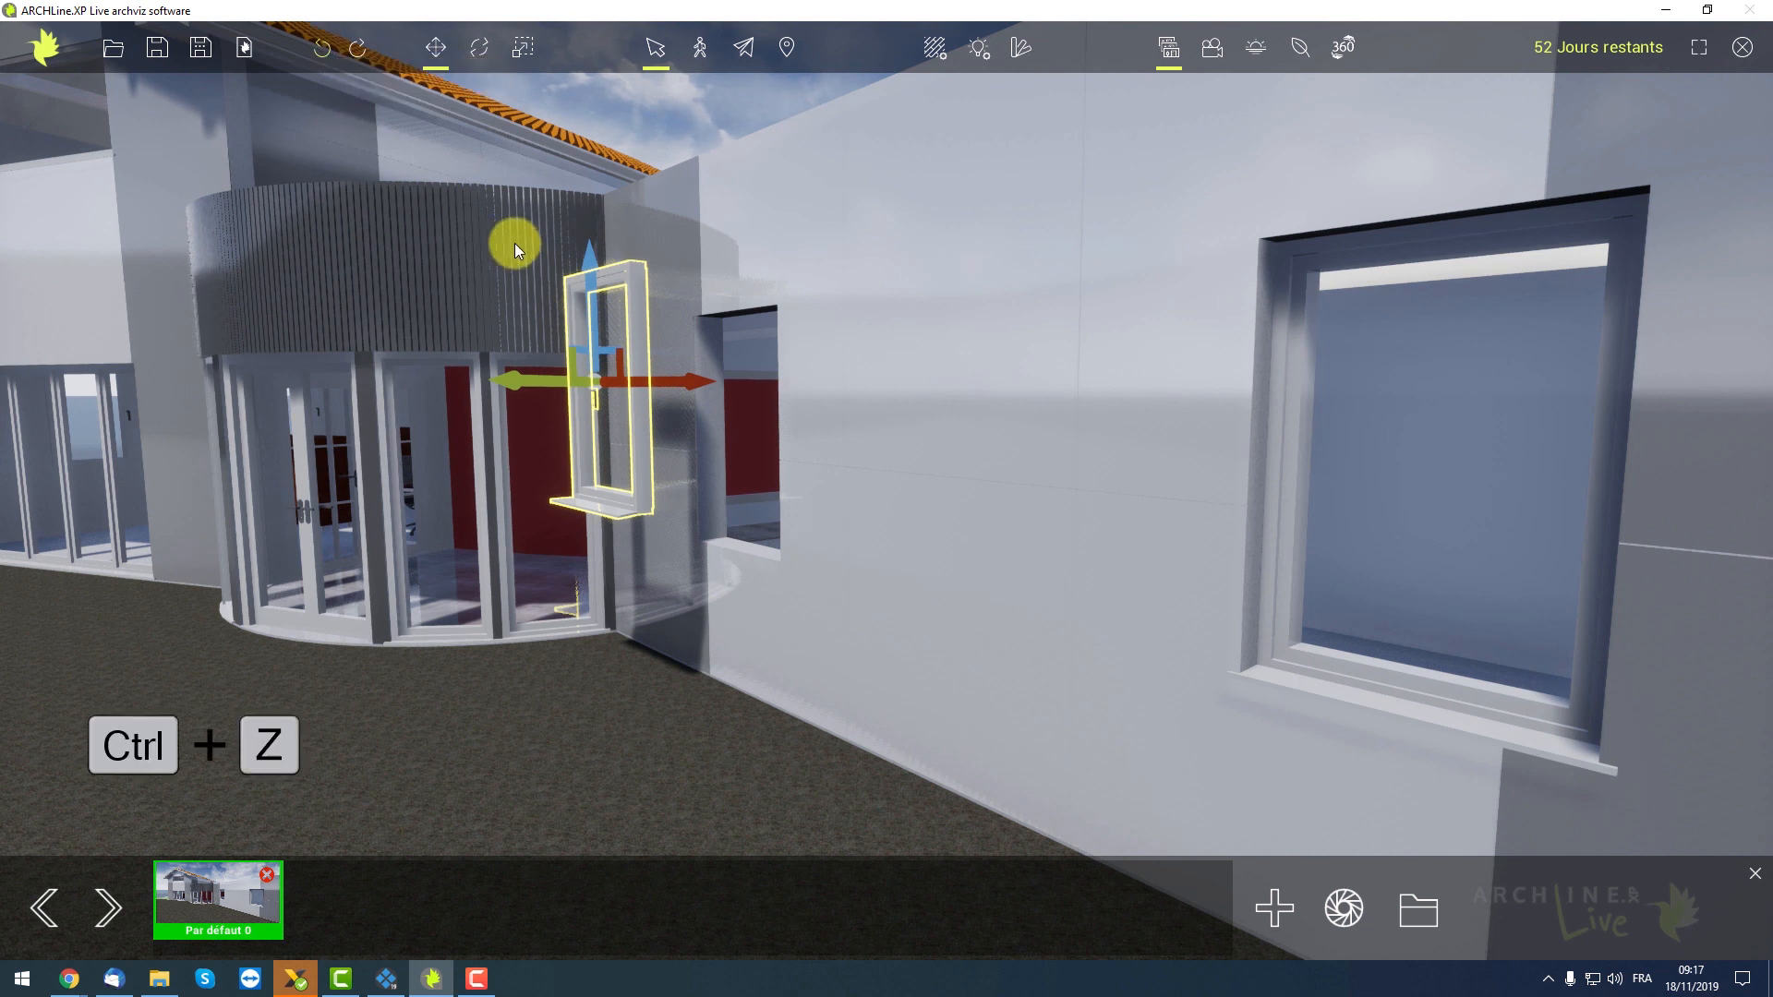
{"action": "key", "text": "ctrl+z"}
{"action": "key", "text": "Escape"}
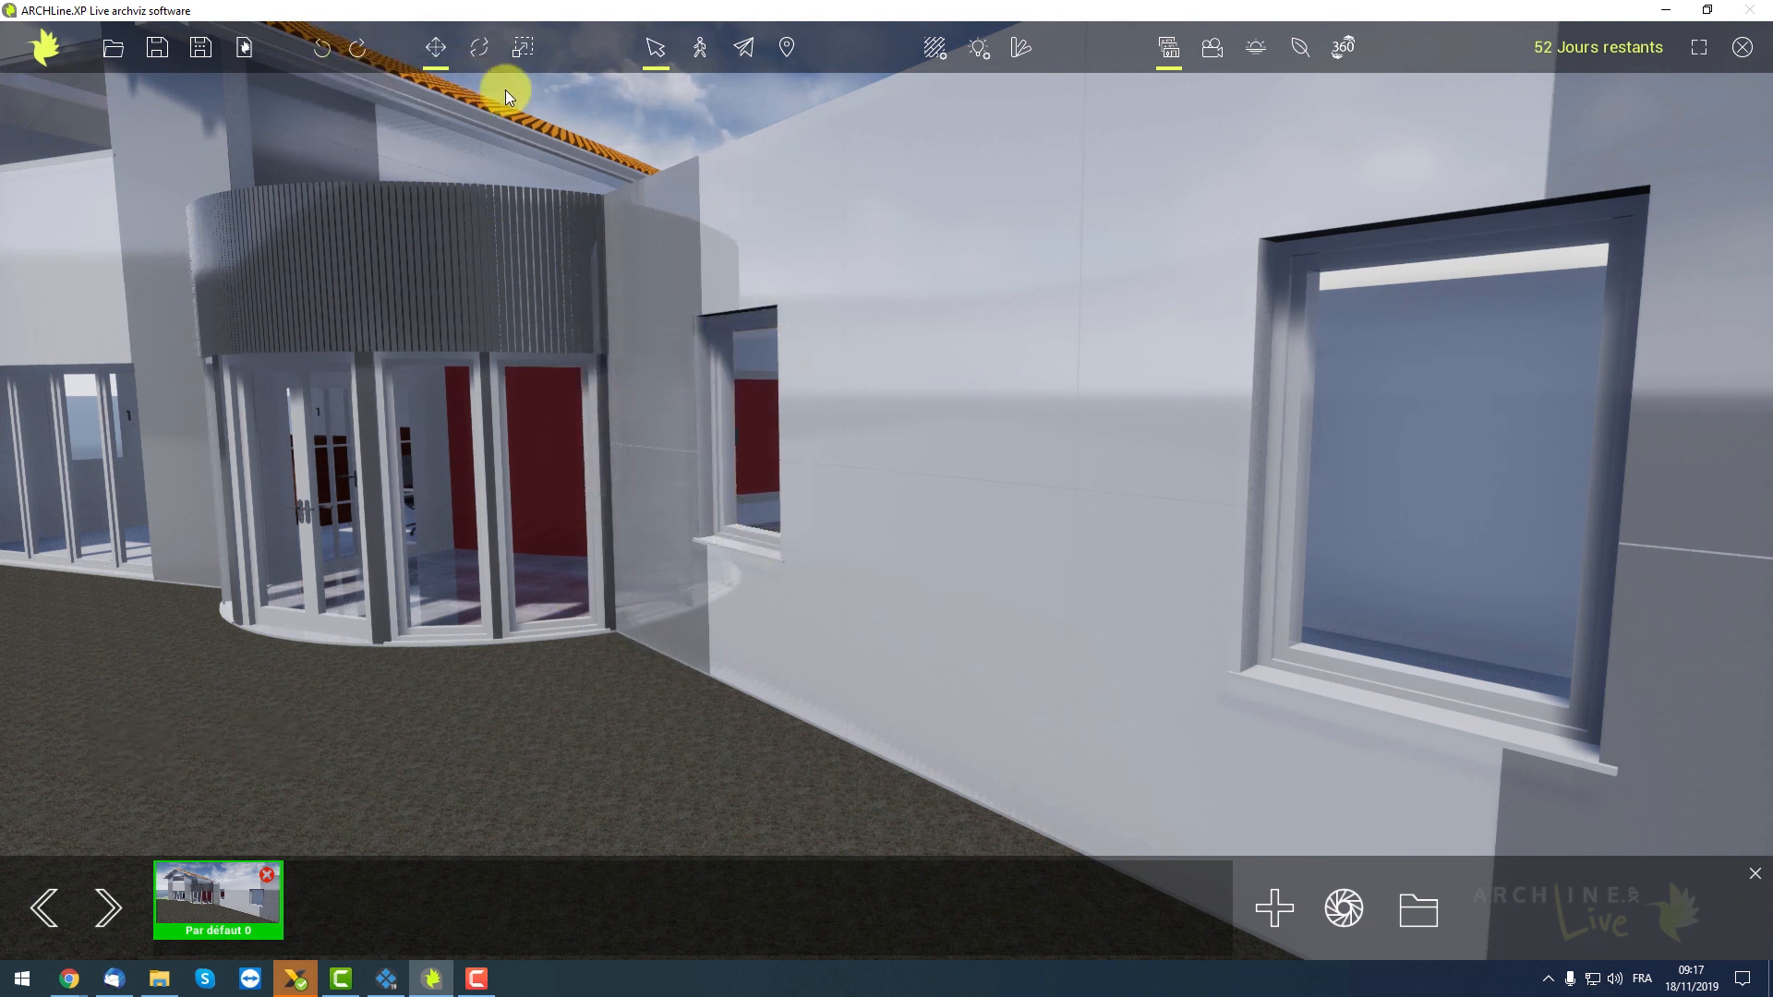
Rotate the large window near the building's corner about its vertical axis and a second axis with the Rotation tool
{"action": "left_click", "coordinate": [477, 53]}
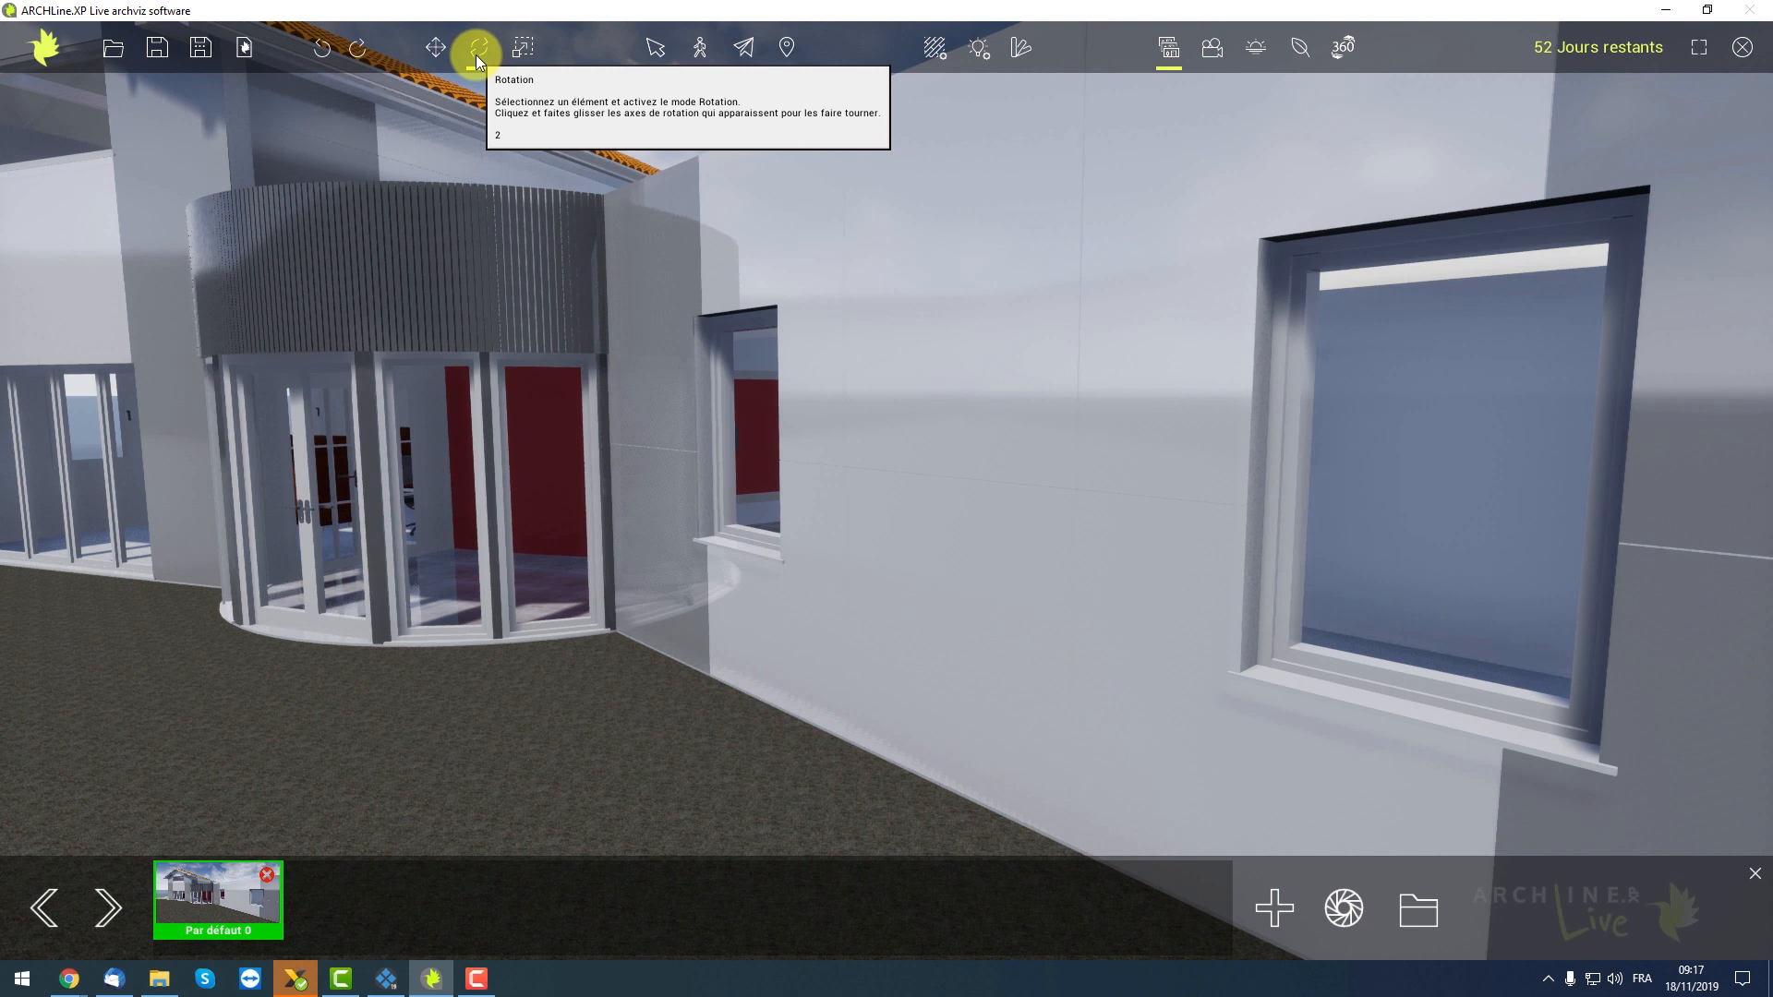
{"action": "left_click_drag", "start_coordinate": [1188, 511], "coordinate": [1287, 508]}
{"action": "left_click", "coordinate": [1145, 485]}
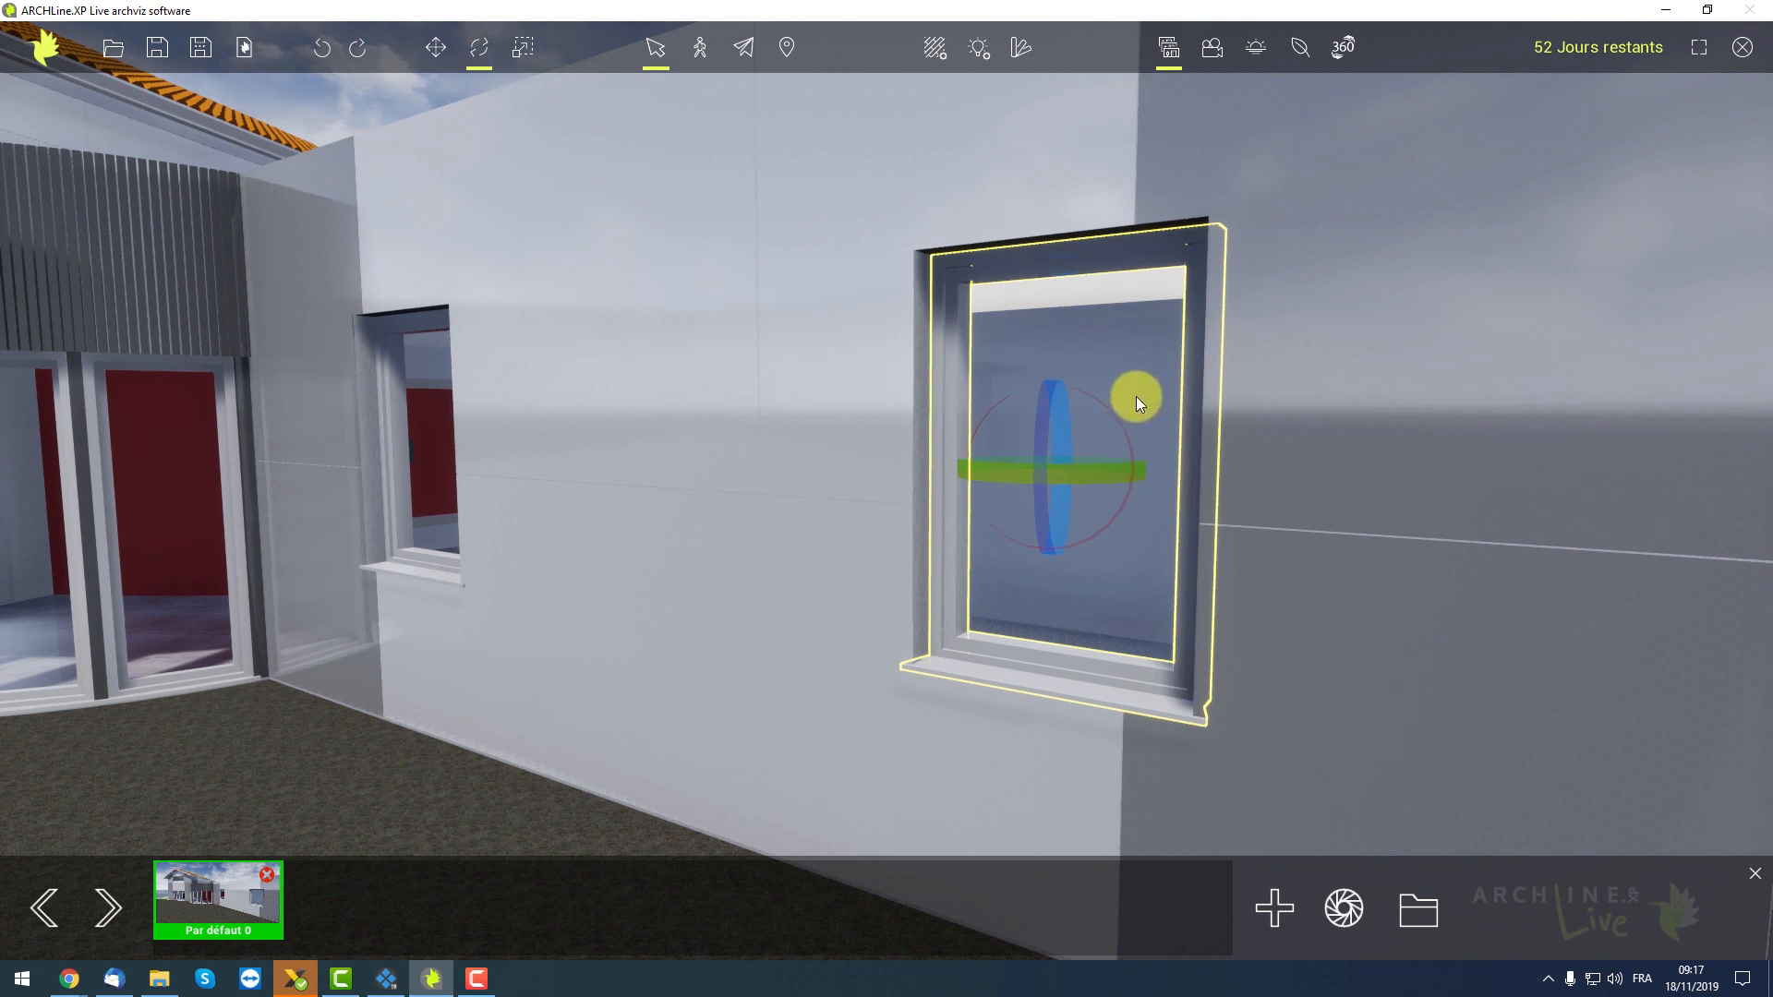
{"action": "mouse_move", "coordinate": [1123, 474]}
{"action": "left_mouse_down"}
{"action": "mouse_move", "coordinate": [663, 477]}
{"action": "mouse_move", "coordinate": [779, 417]}
{"action": "mouse_move", "coordinate": [717, 419]}
{"action": "mouse_move", "coordinate": [784, 411]}
{"action": "mouse_move", "coordinate": [741, 422]}
{"action": "mouse_move", "coordinate": [776, 369]}
{"action": "mouse_move", "coordinate": [772, 383]}
{"action": "mouse_move", "coordinate": [726, 355]}
{"action": "left_mouse_up"}
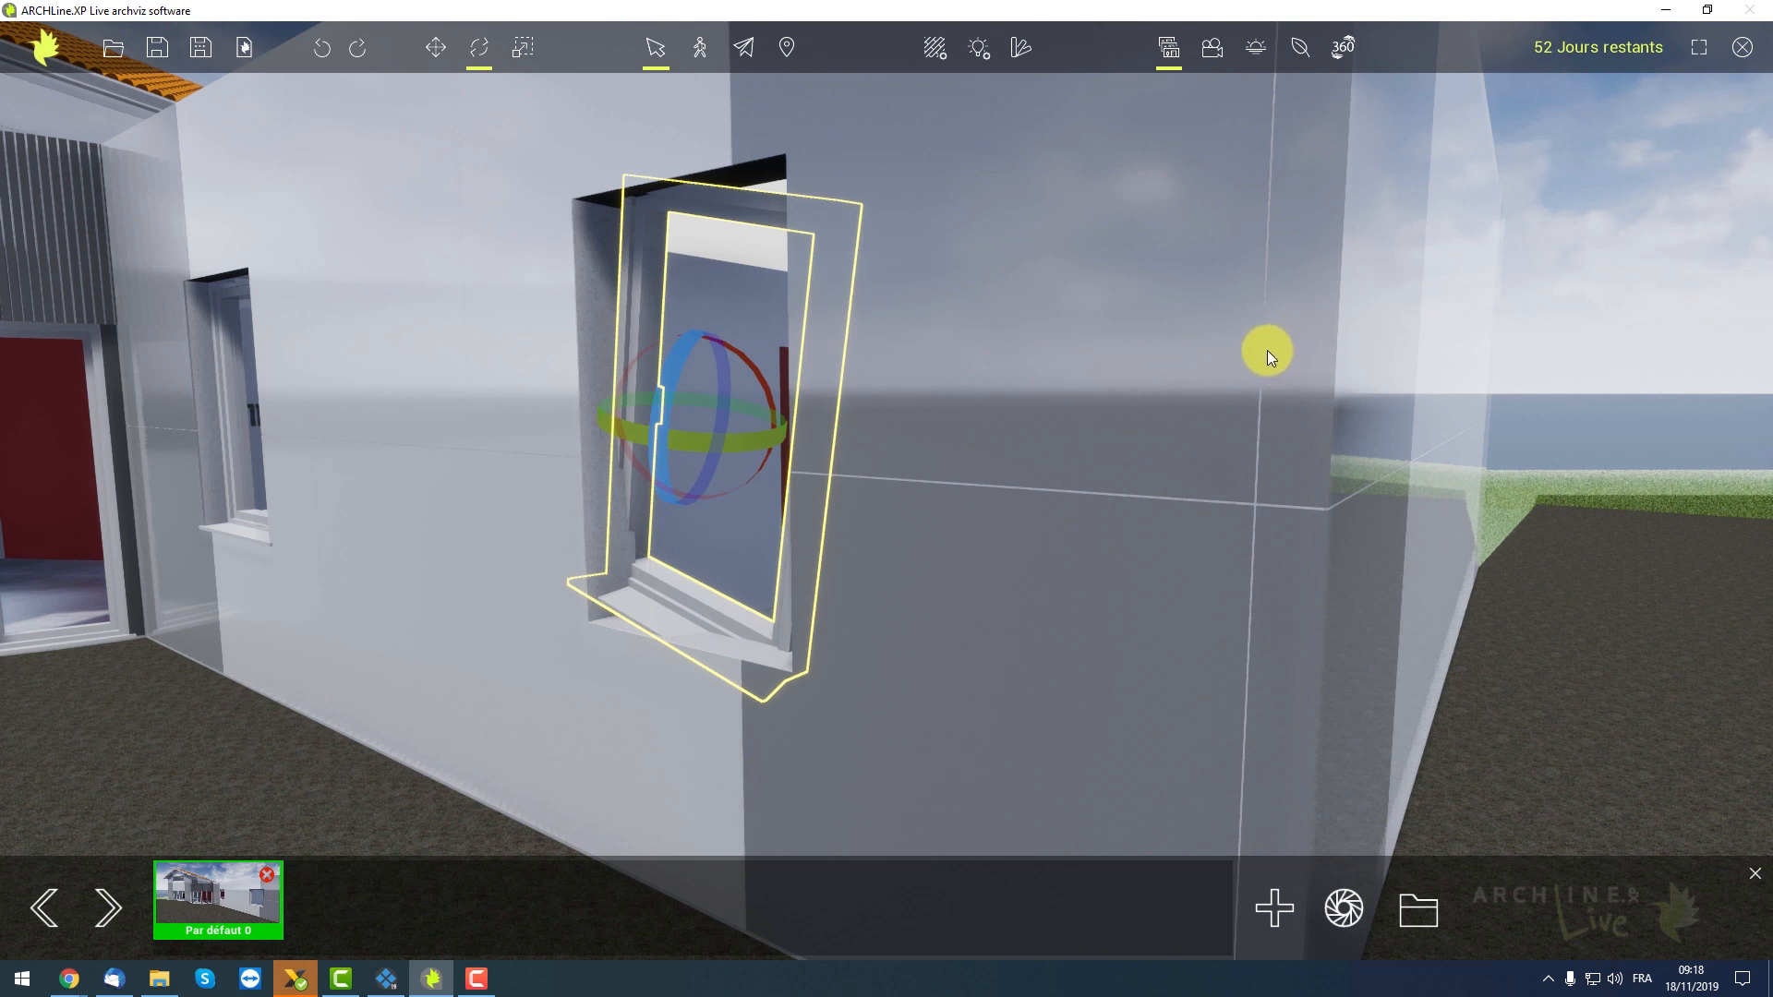
{"action": "left_click_drag", "start_coordinate": [760, 437], "coordinate": [752, 431]}
{"action": "left_click_drag", "start_coordinate": [679, 384], "coordinate": [679, 387]}
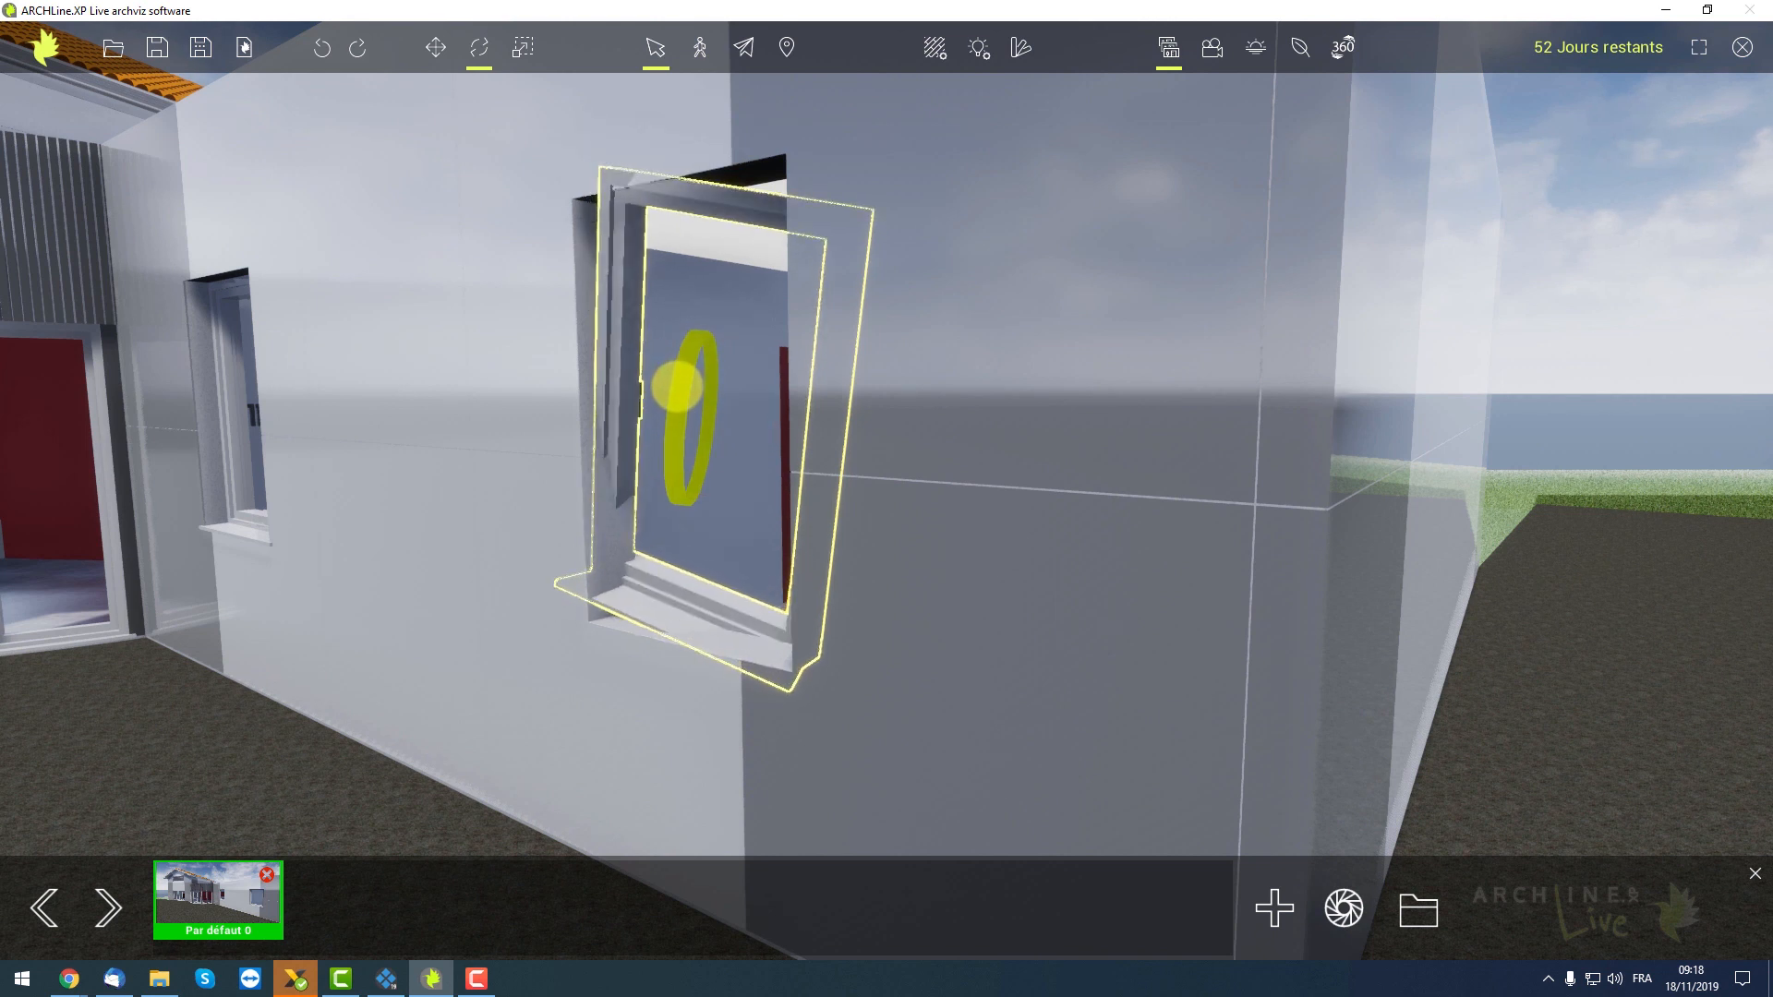
Undo the rotations of the large window
{"action": "key", "text": "ctrl+z"}
{"action": "key", "text": "ctrl+z"}
{"action": "key", "text": "ctrl+z"}
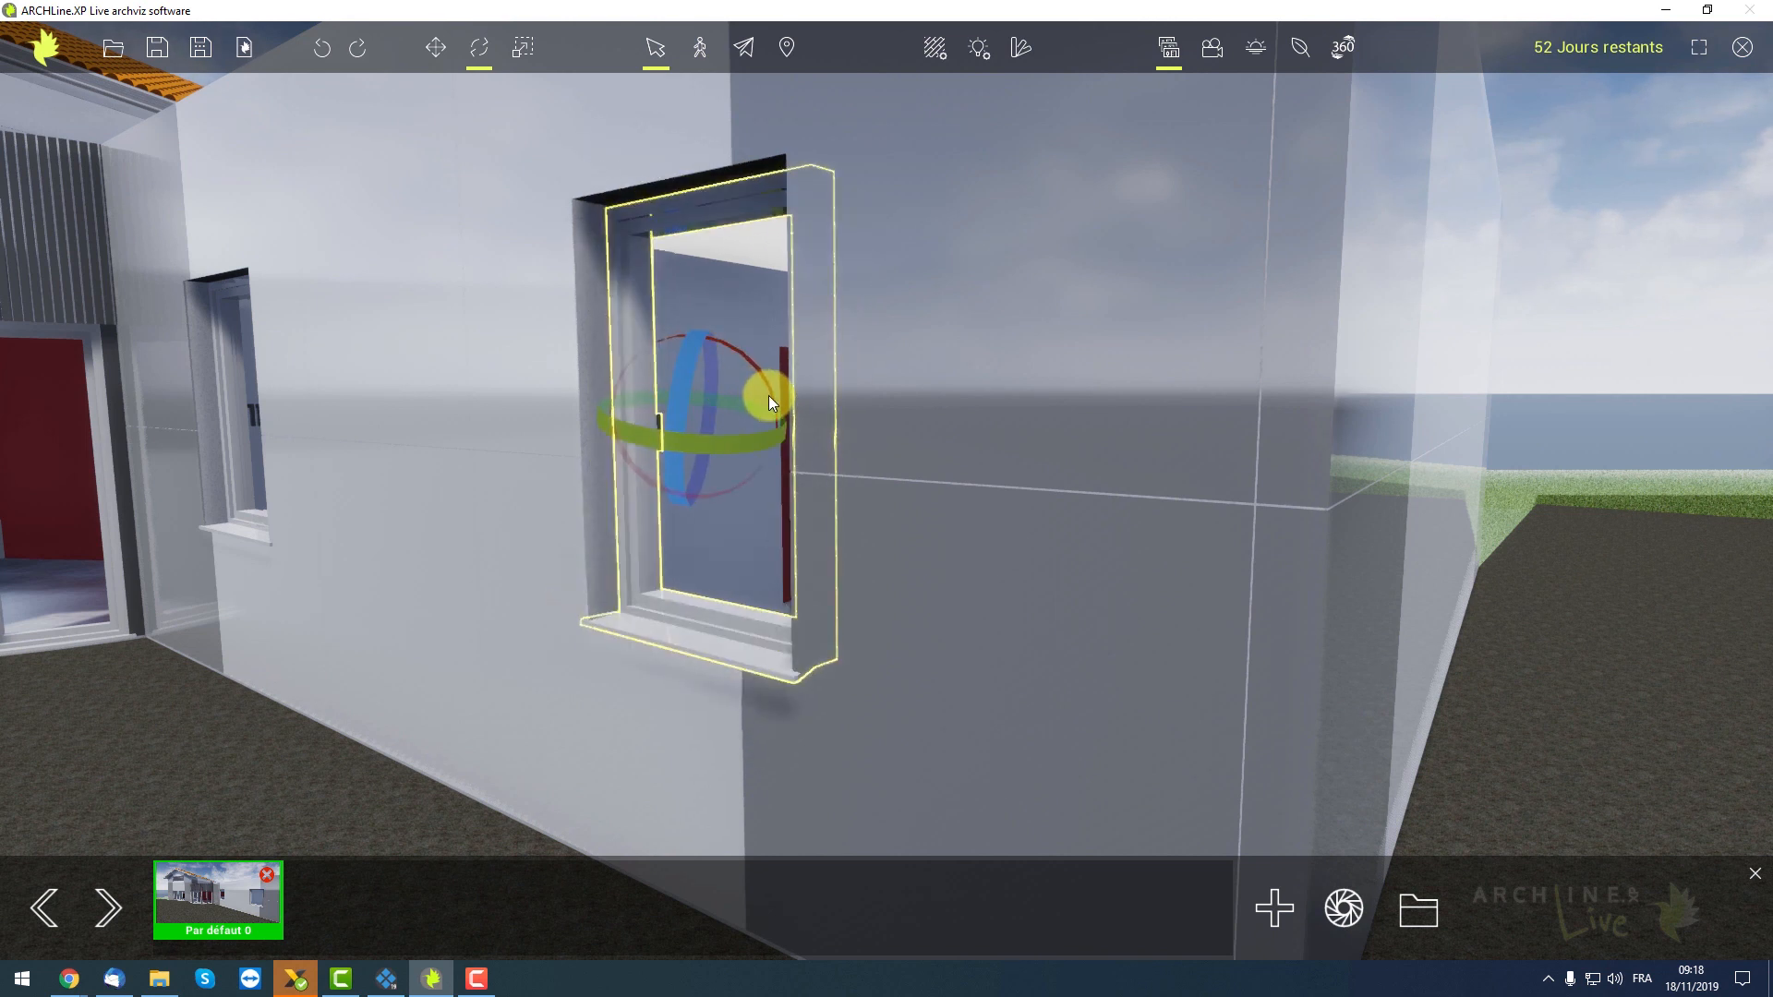
Scale the large window near the building's corner with the Scale tool: along its vertical axis, along its width, and uniformly
{"action": "key", "text": "Escape"}
{"action": "right_click_drag", "start_coordinate": [744, 412], "coordinate": [738, 434]}
{"action": "scroll", "coordinate": [729, 420], "scroll_direction": "down", "scroll_amount": 3}
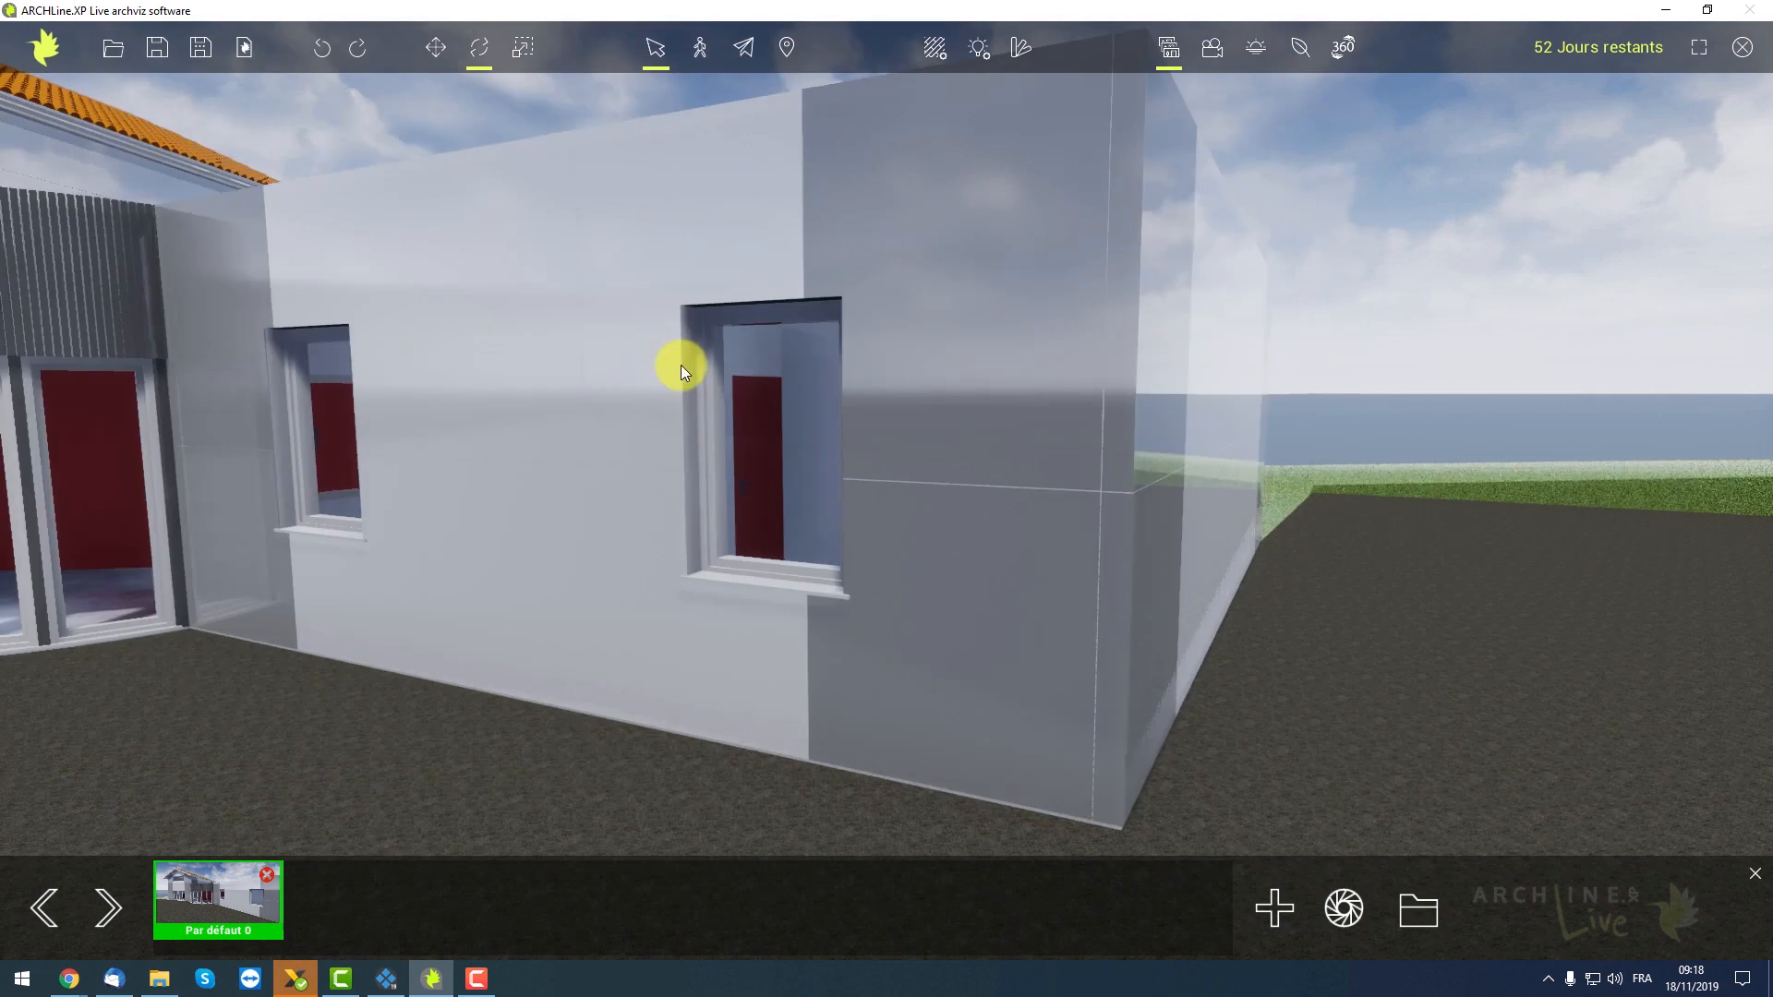
{"action": "middle_click_drag", "start_coordinate": [679, 364], "coordinate": [718, 277]}
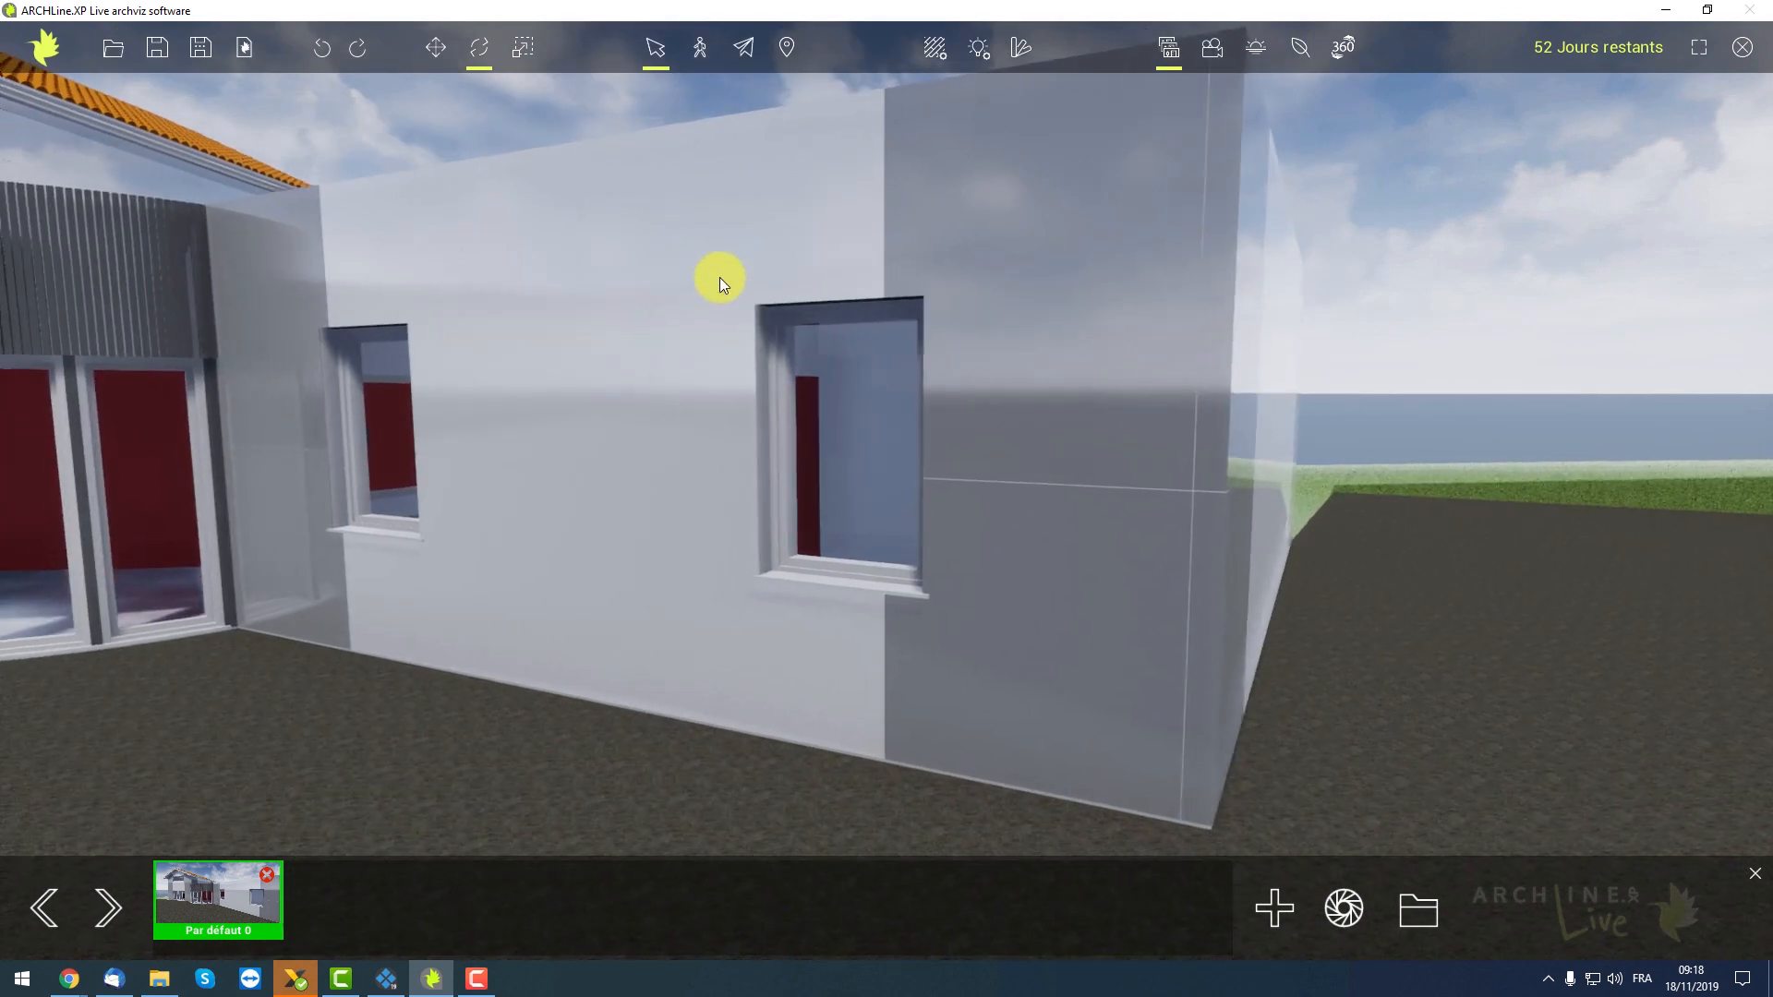
{"action": "left_click", "coordinate": [522, 51]}
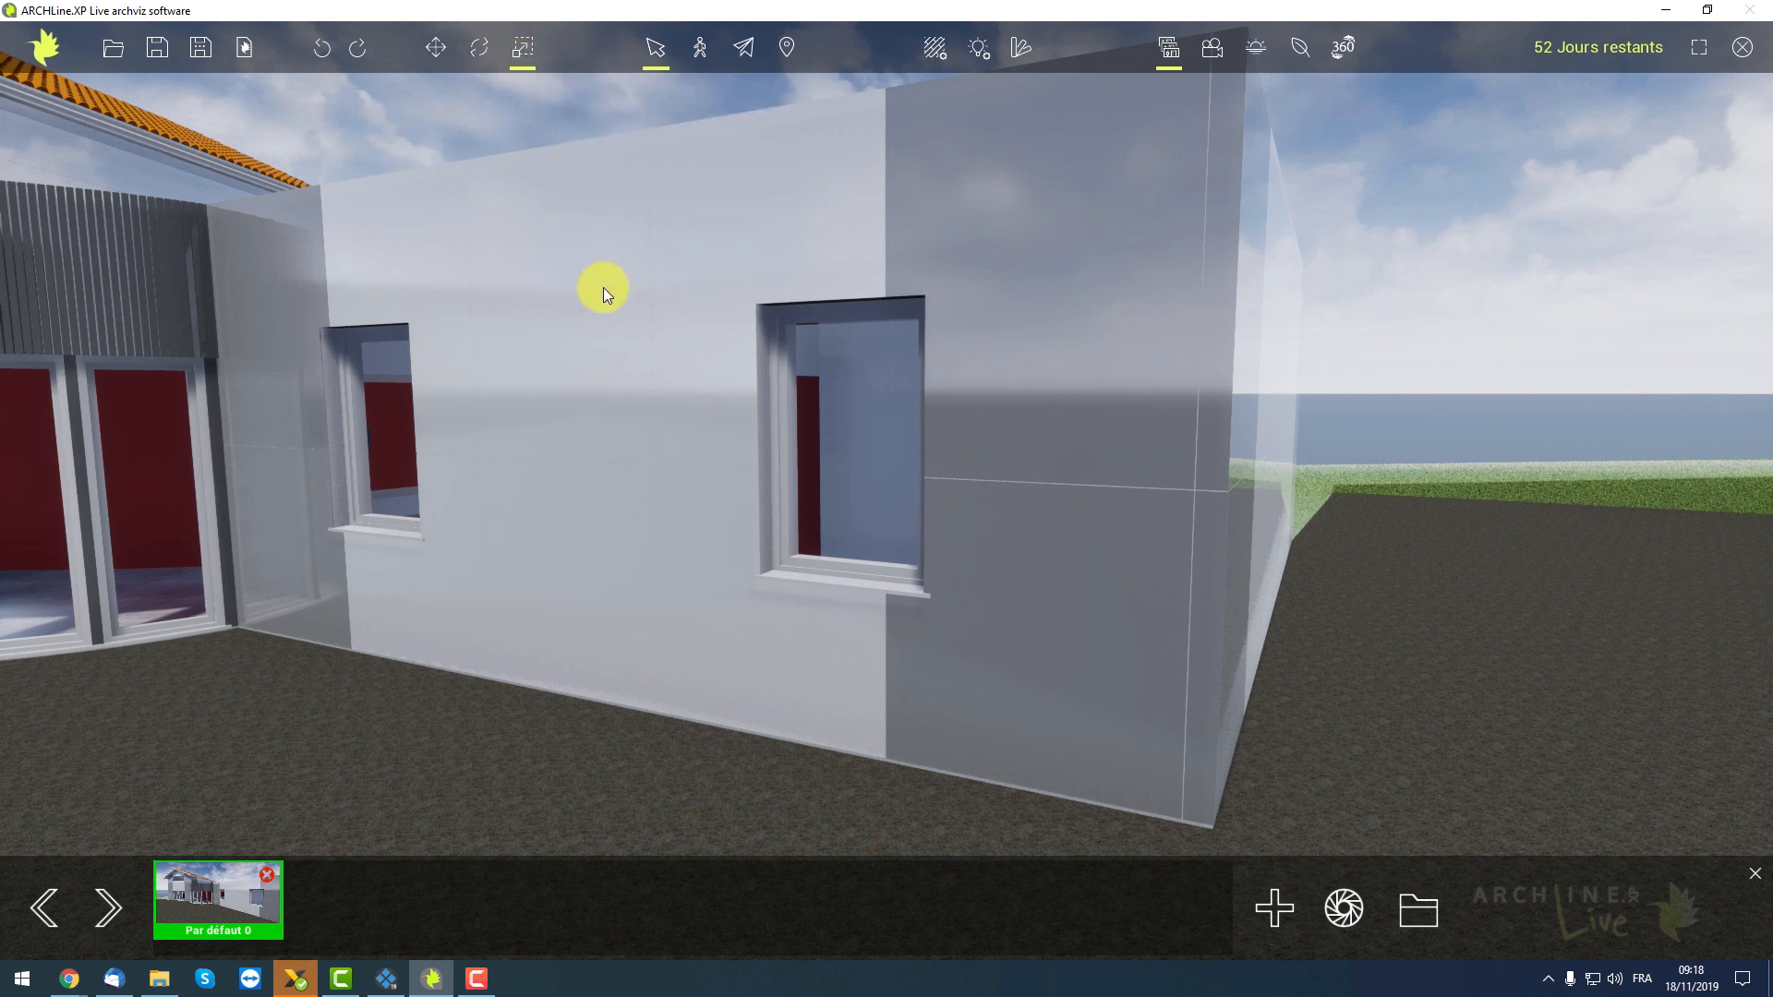
{"action": "left_click", "coordinate": [892, 430]}
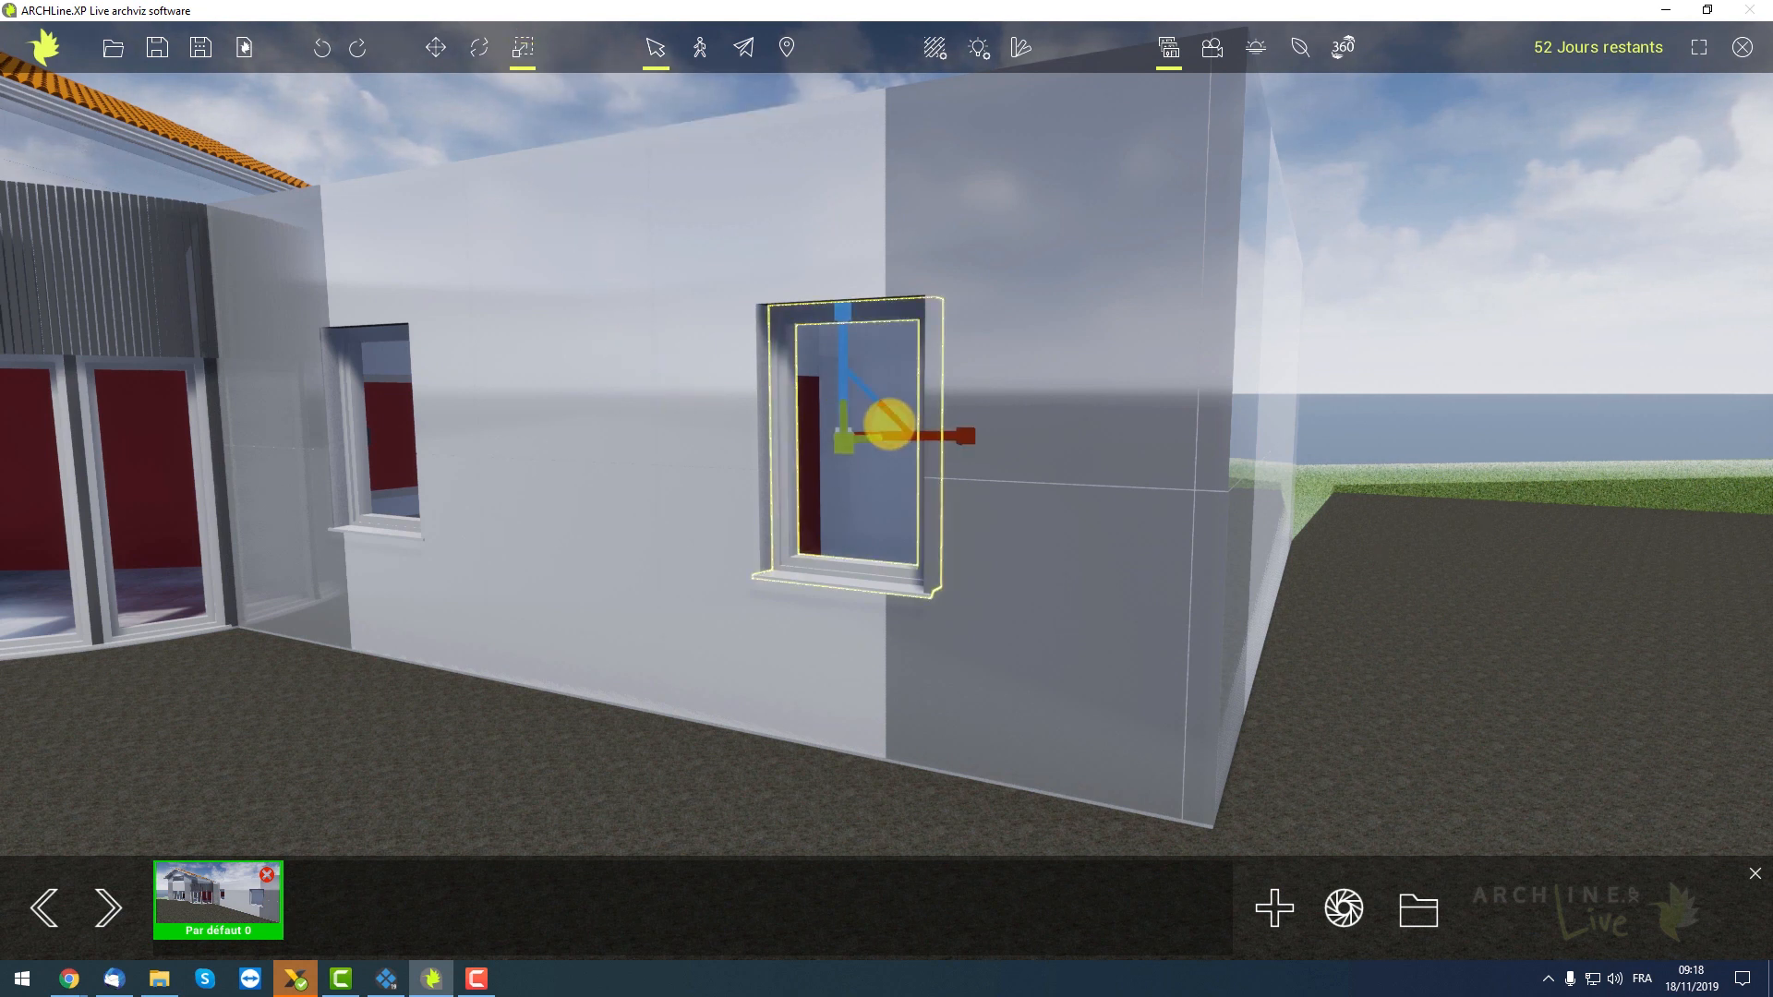
{"action": "scroll", "coordinate": [811, 478], "scroll_direction": "up", "scroll_amount": 3}
{"action": "mouse_move", "coordinate": [792, 484]}
{"action": "right_mouse_down"}
{"action": "mouse_move", "coordinate": [811, 479]}
{"action": "mouse_move", "coordinate": [766, 501]}
{"action": "right_mouse_up"}
{"action": "middle_click_drag", "start_coordinate": [766, 500], "coordinate": [562, 487]}
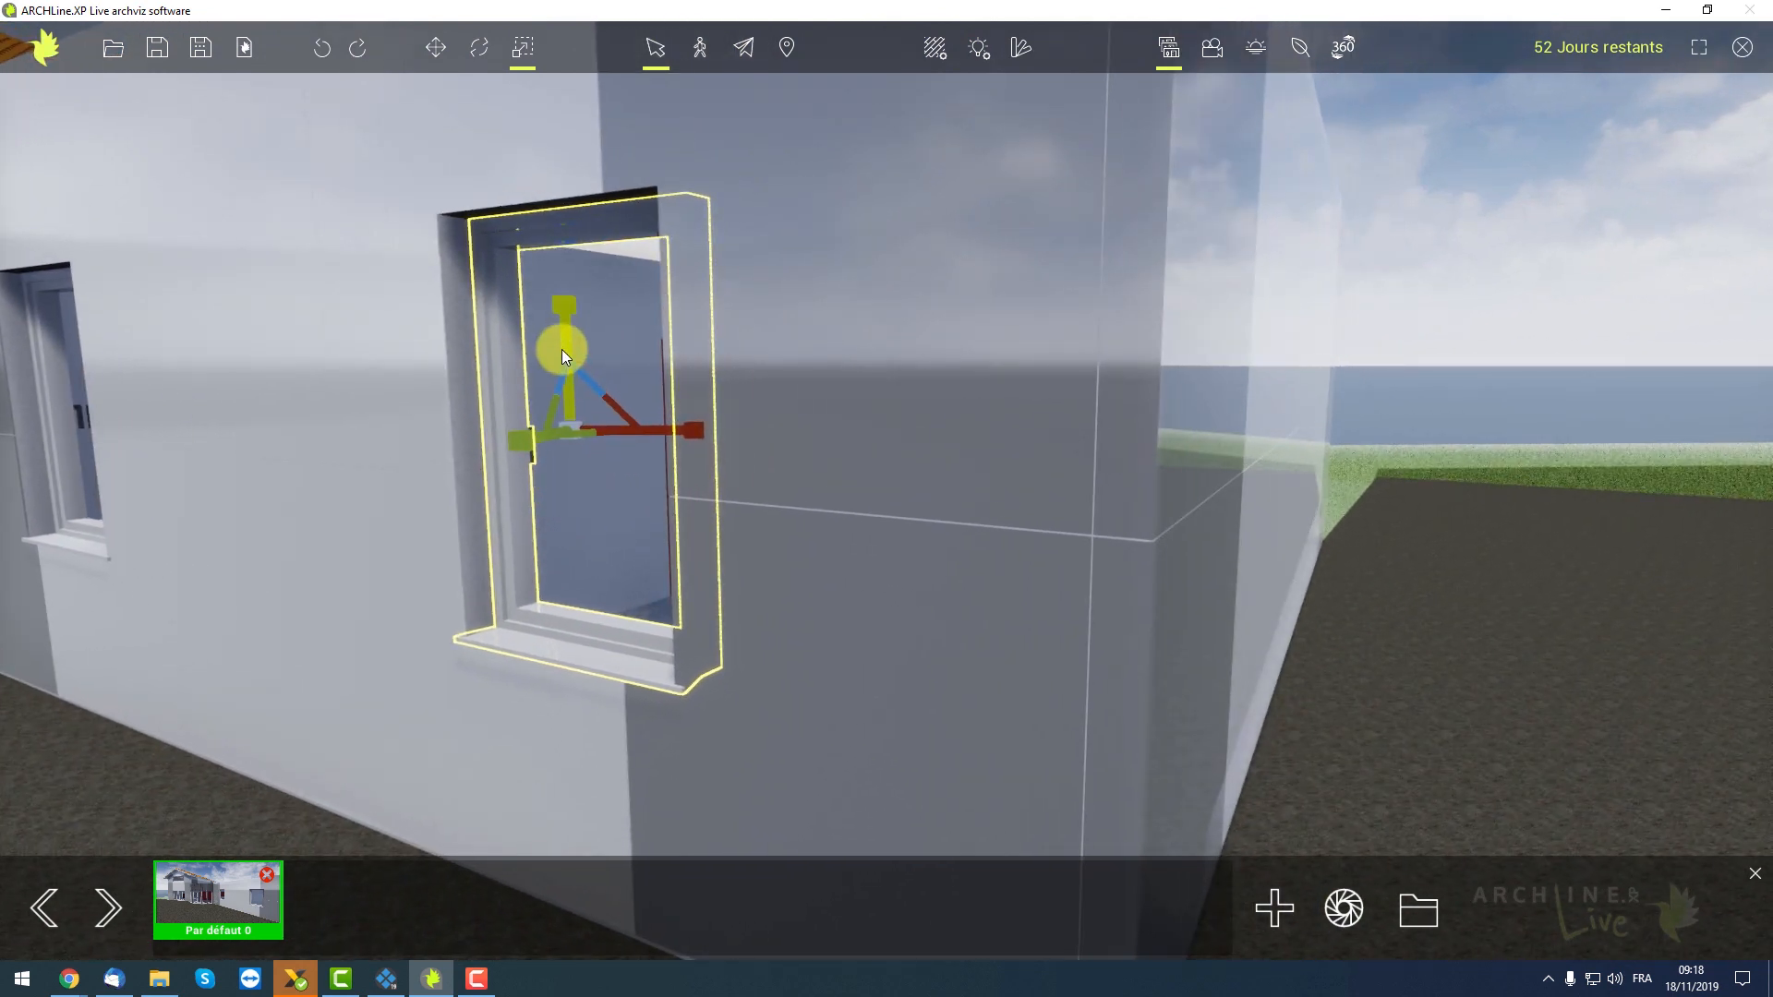
{"action": "left_click_drag", "start_coordinate": [565, 314], "coordinate": [572, 315]}
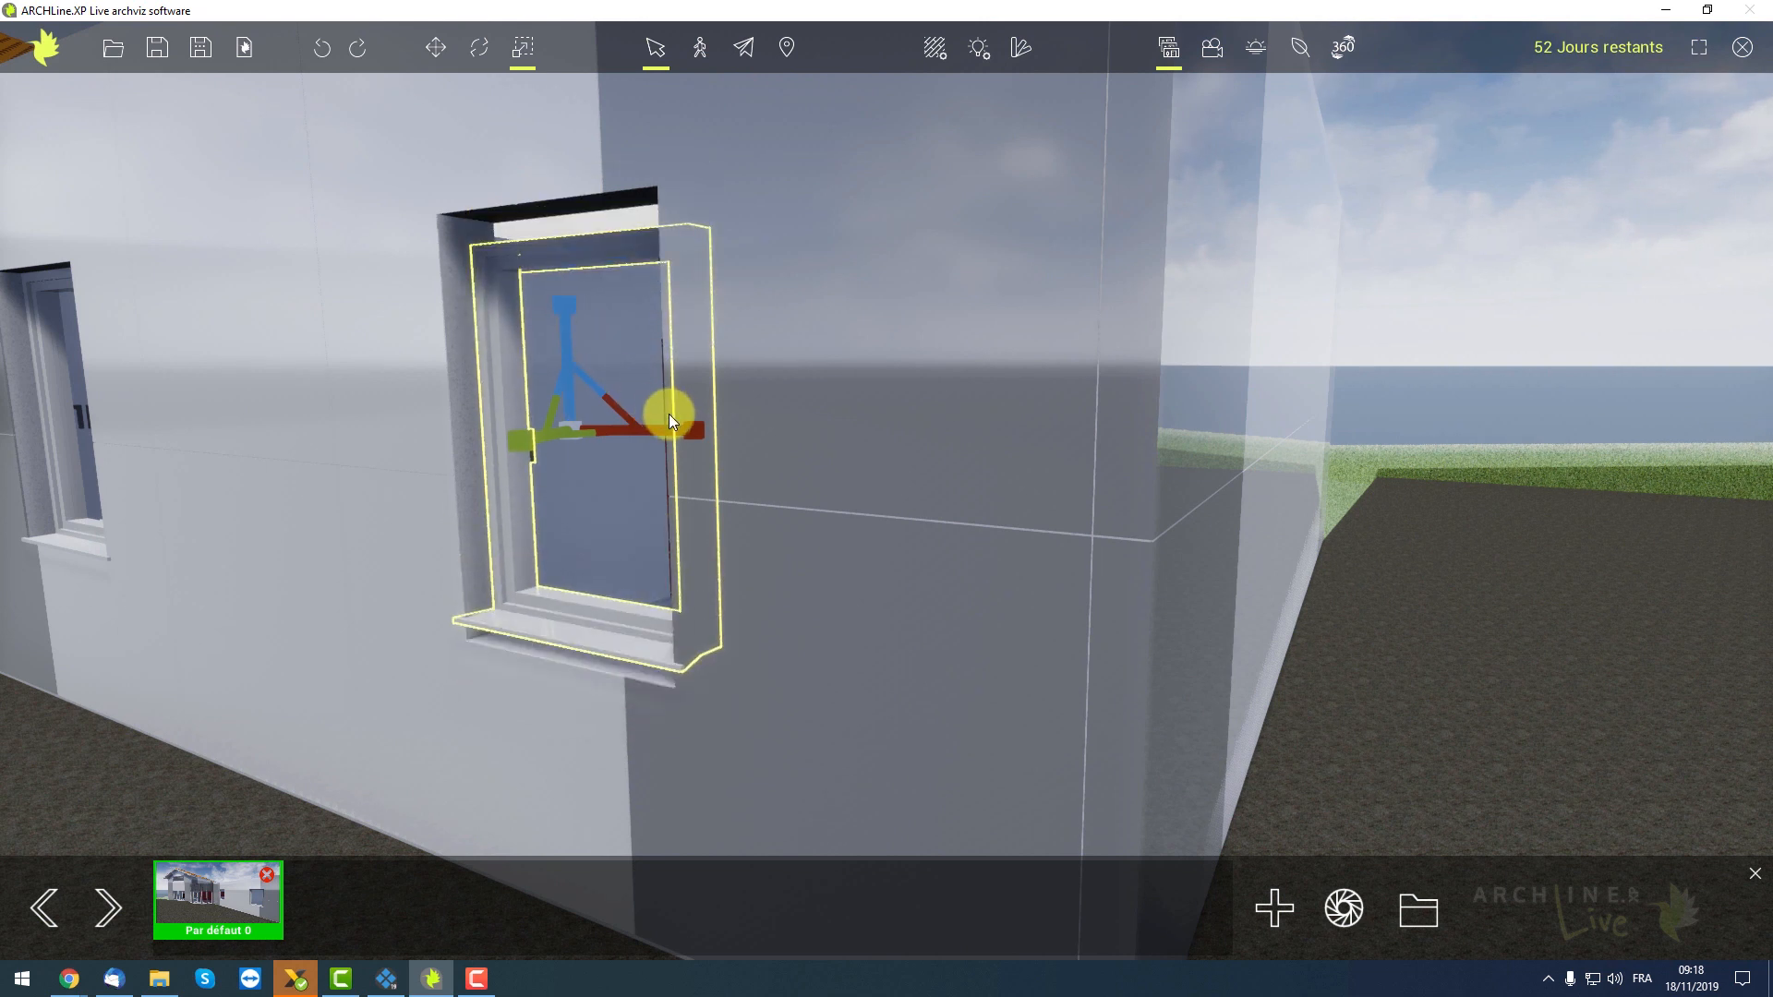
{"action": "mouse_move", "coordinate": [683, 430]}
{"action": "left_mouse_down"}
{"action": "mouse_move", "coordinate": [707, 443]}
{"action": "mouse_move", "coordinate": [683, 446]}
{"action": "left_mouse_up"}
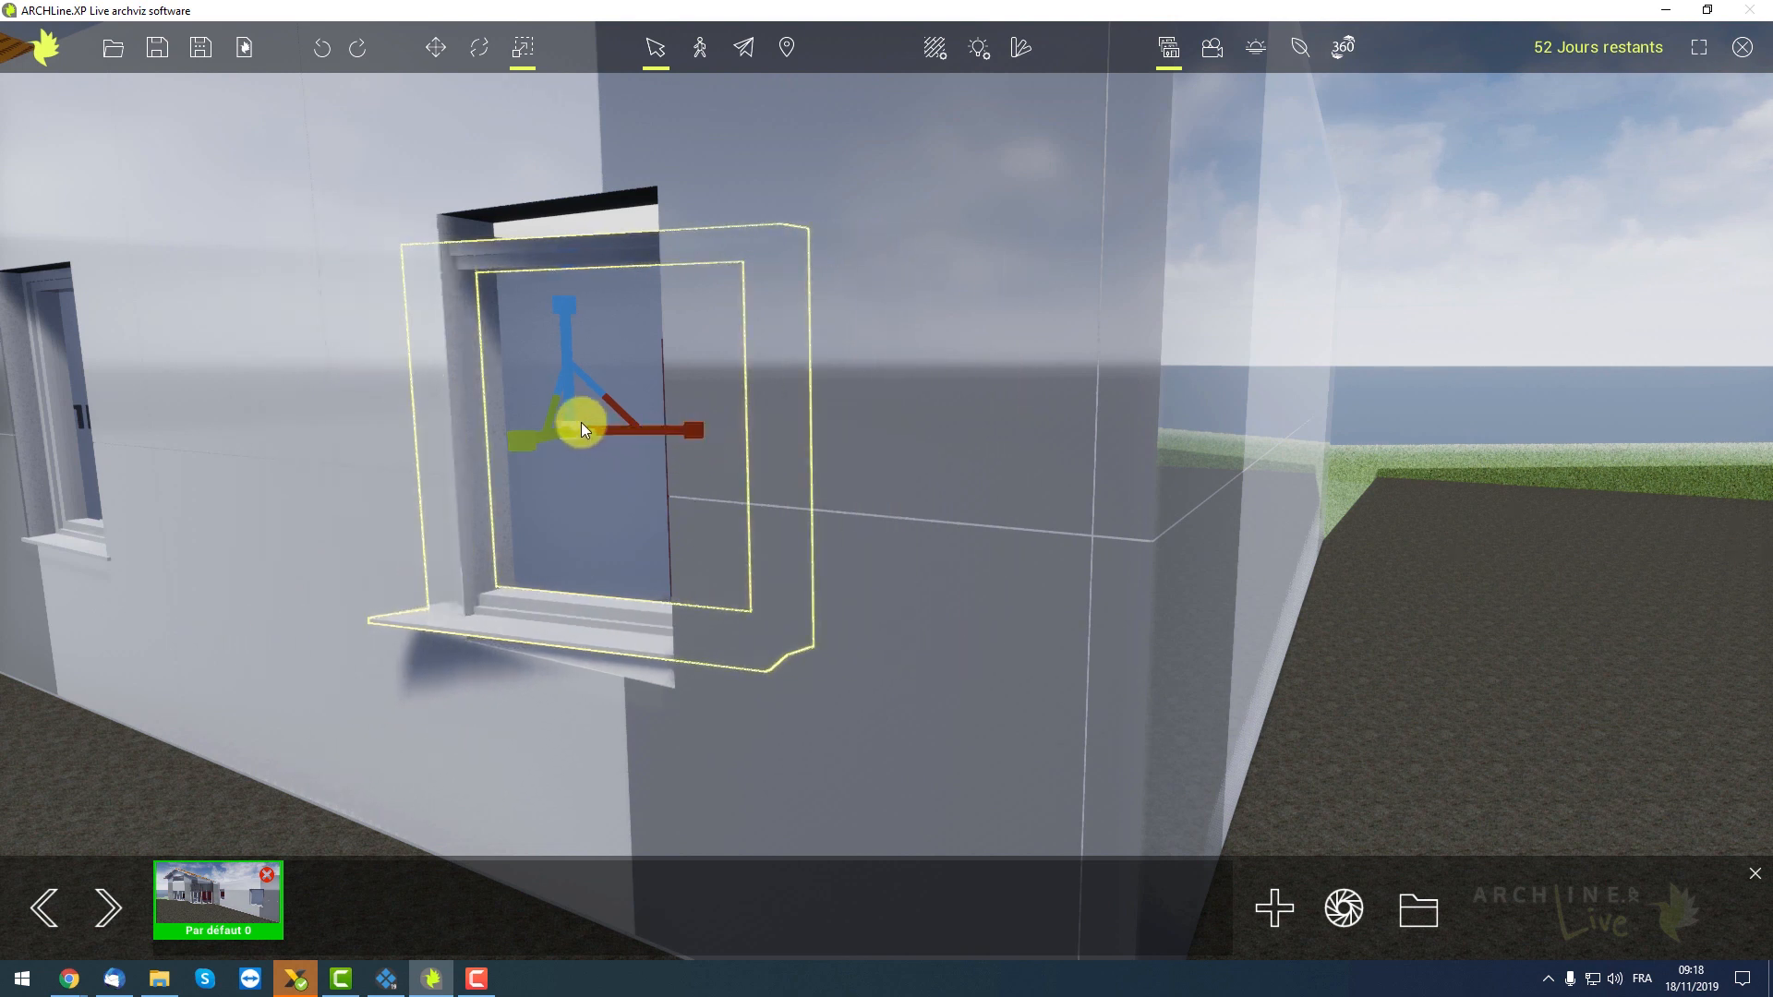
{"action": "mouse_move", "coordinate": [574, 425]}
{"action": "left_mouse_down"}
{"action": "mouse_move", "coordinate": [582, 452]}
{"action": "mouse_move", "coordinate": [582, 411]}
{"action": "mouse_move", "coordinate": [583, 437]}
{"action": "left_mouse_up"}
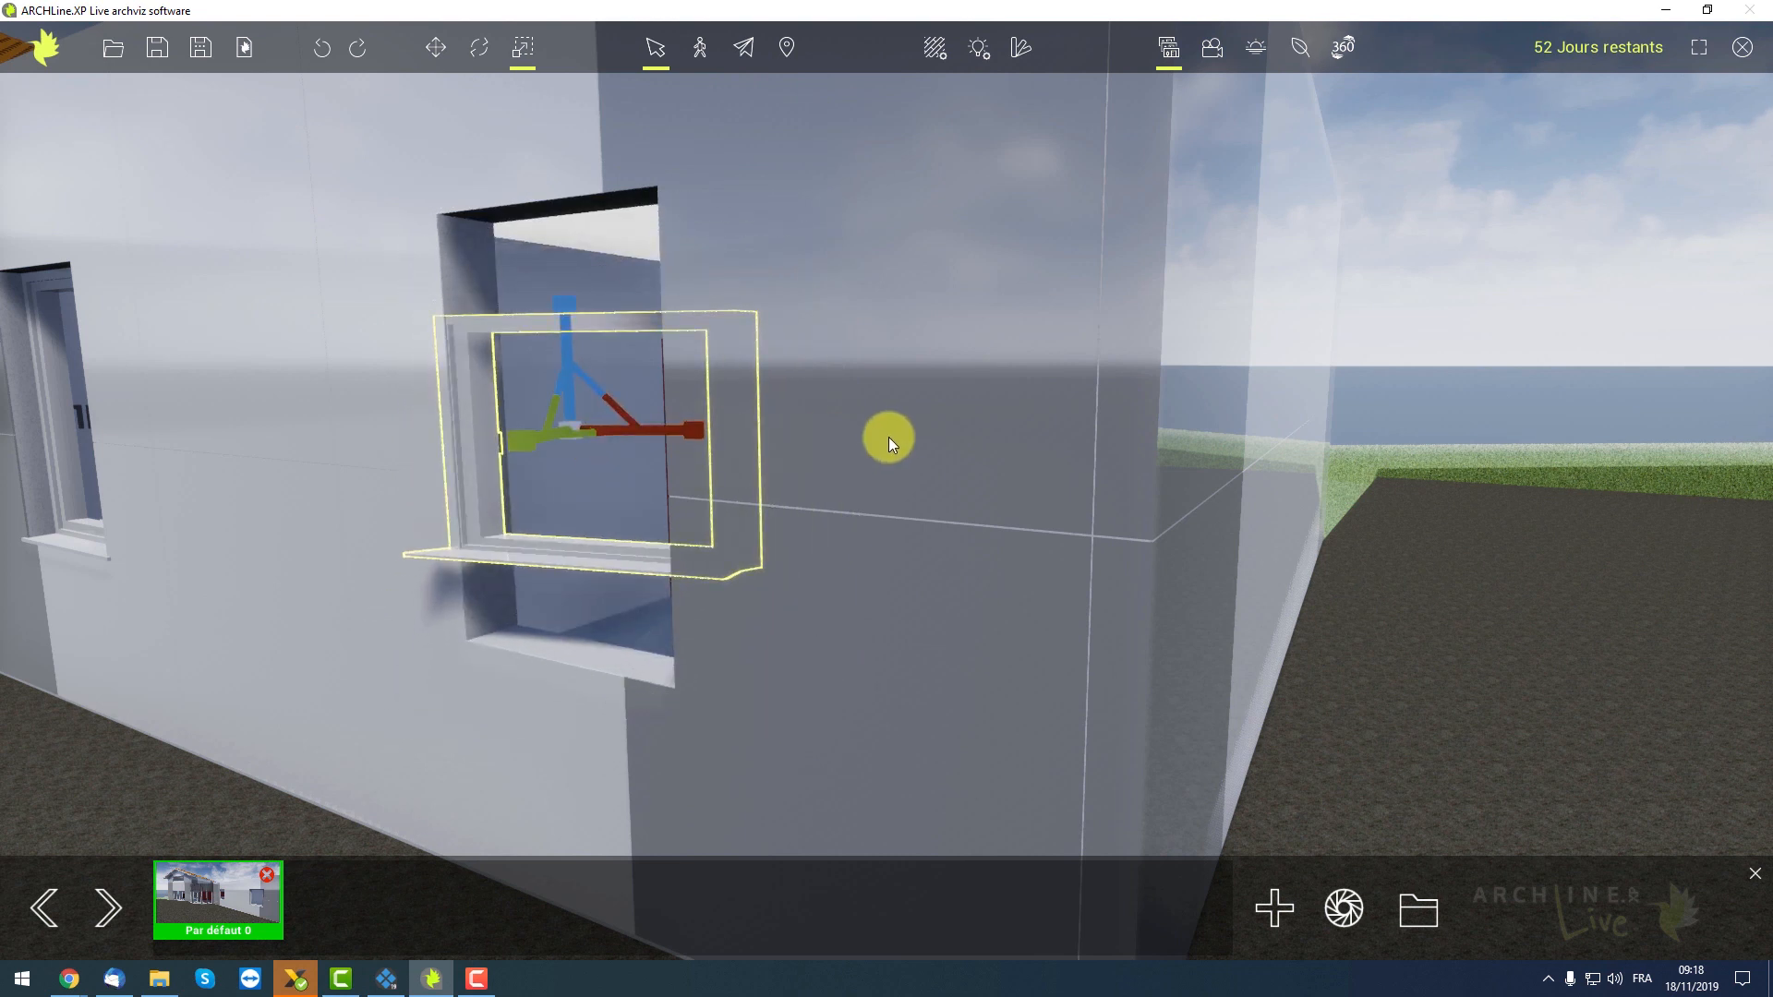
Undo the three scalings of the large window and clear the selection
{"action": "key", "text": "ctrl+z"}
{"action": "key", "text": "ctrl+z"}
{"action": "key", "text": "ctrl+z"}
{"action": "key", "text": "Escape"}
{"action": "scroll", "coordinate": [718, 504], "scroll_direction": "down", "scroll_amount": 4}
{"action": "middle_click_drag", "start_coordinate": [719, 504], "coordinate": [835, 474]}
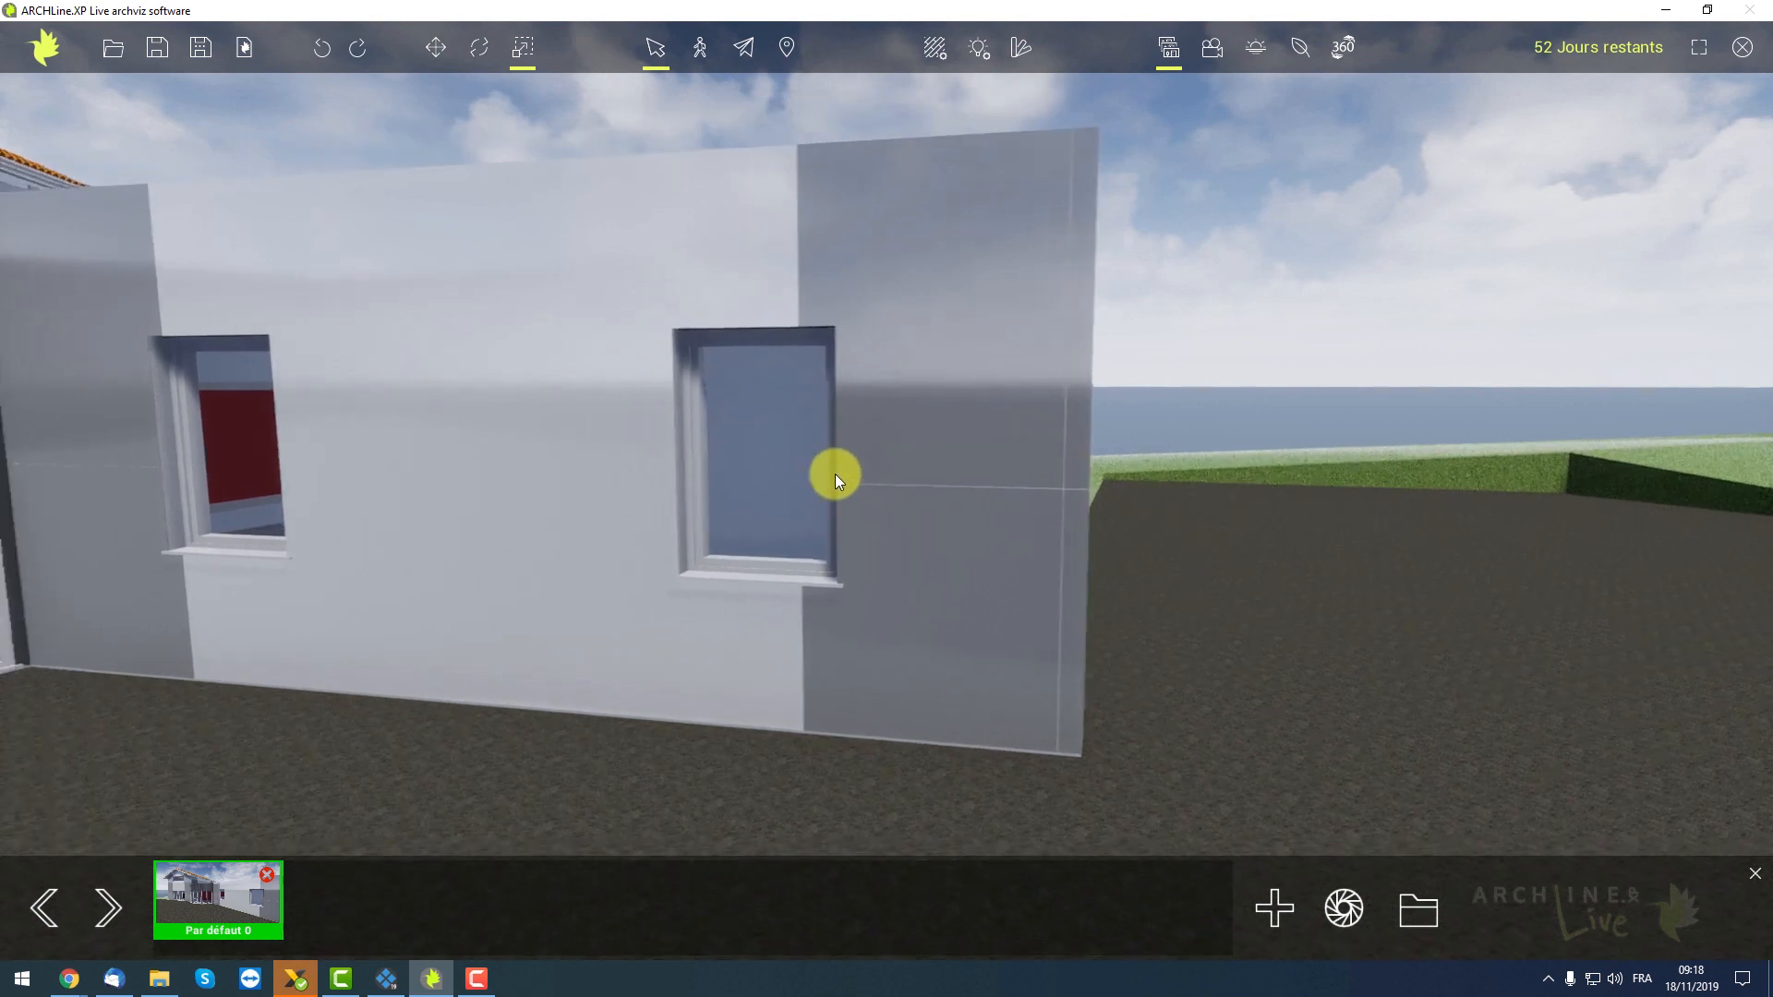
{"action": "scroll", "coordinate": [835, 473], "scroll_direction": "up", "scroll_amount": 1}
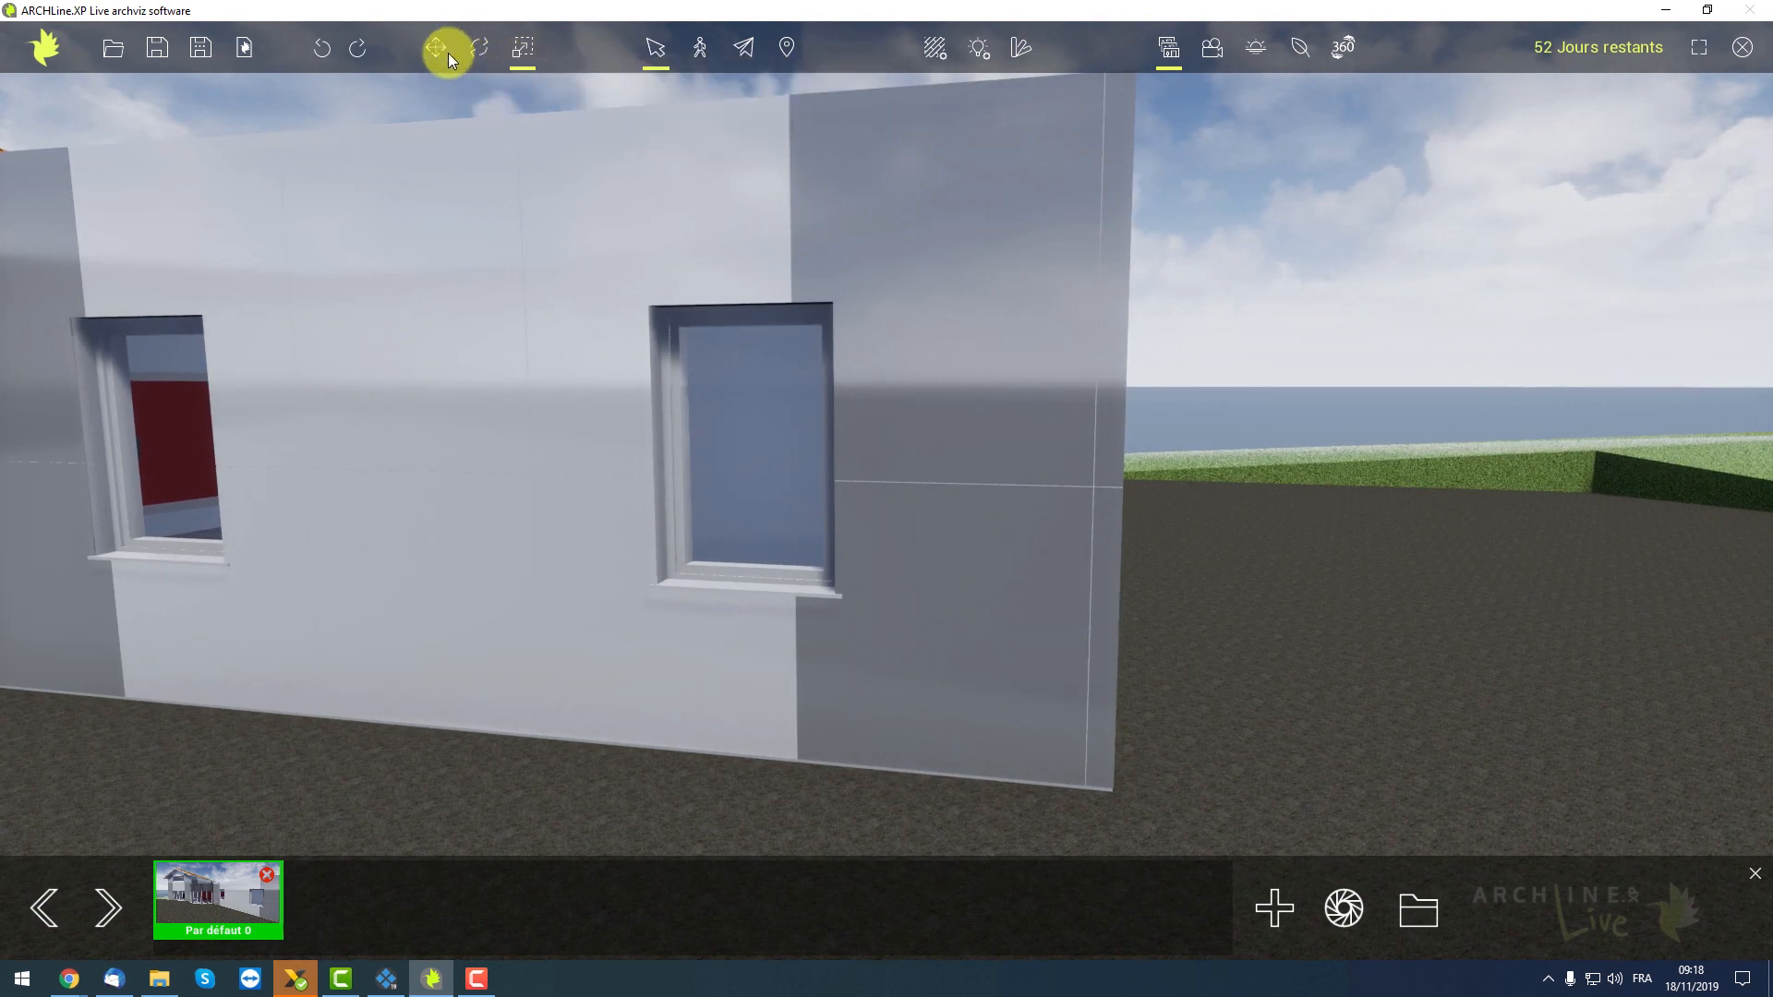
Explore the model in walk mode, passing through the curved glazed entrance, the interior and around the exterior, and leave the mode
{"action": "left_click", "coordinate": [702, 50]}
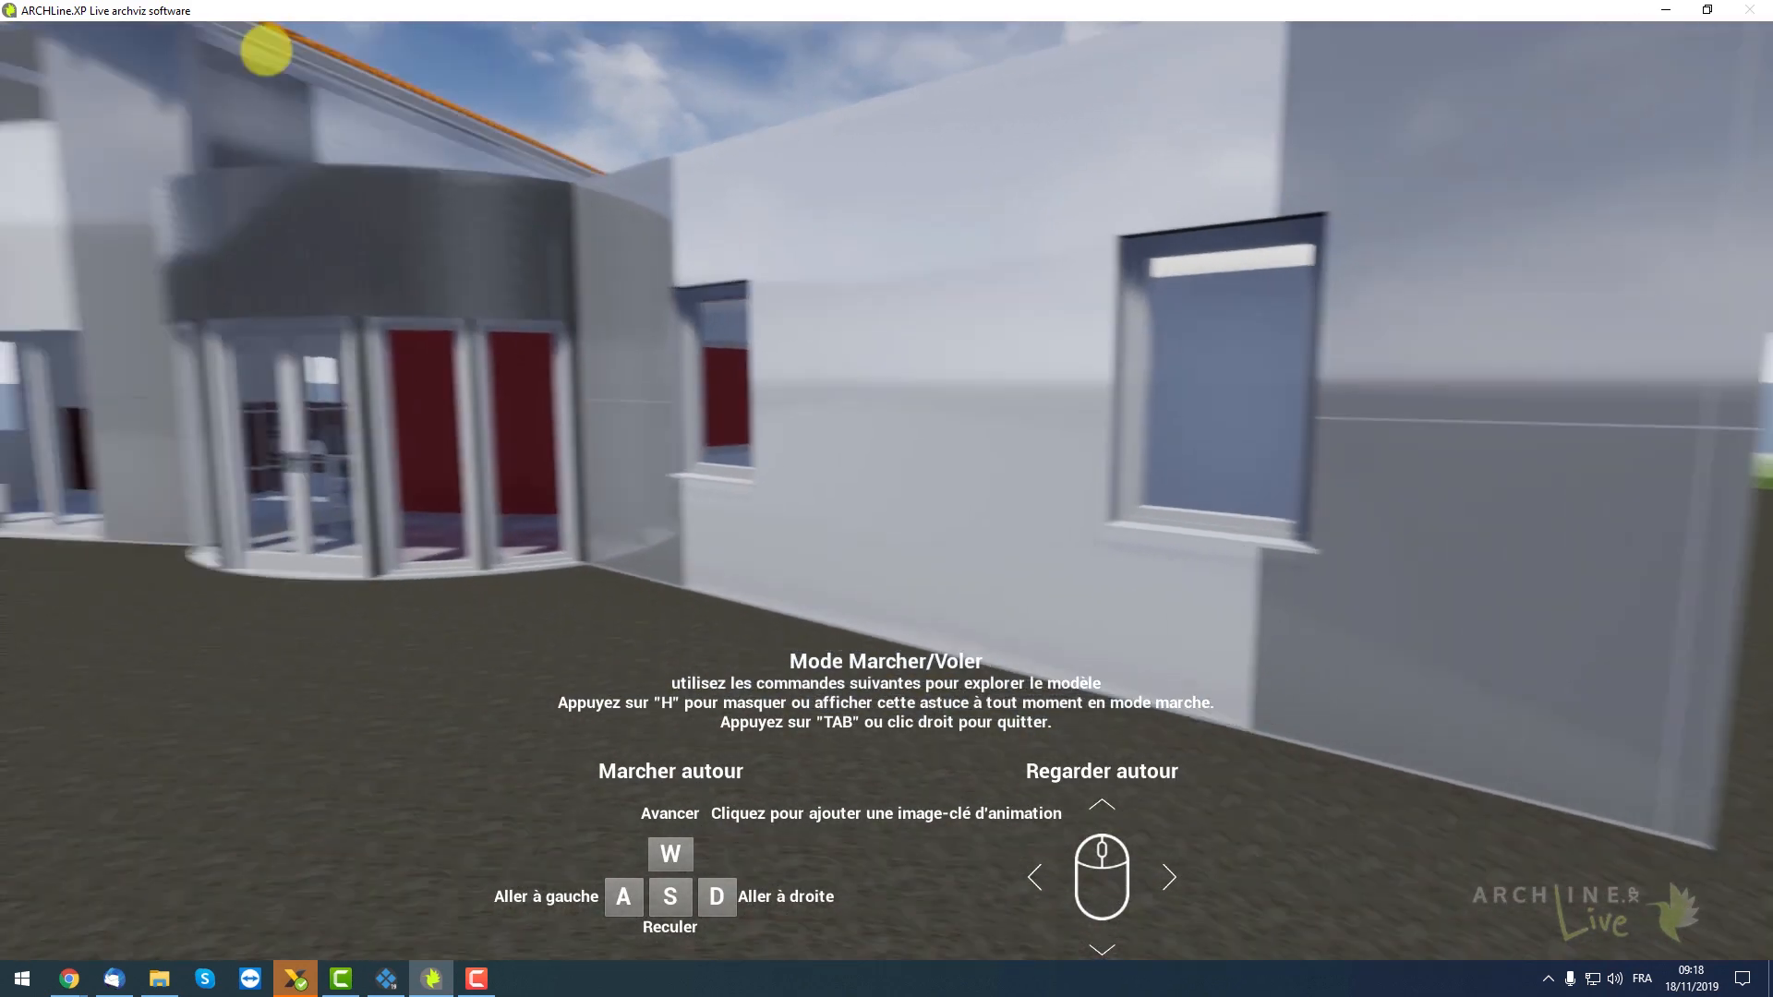
{"action": "key", "text": "w"}
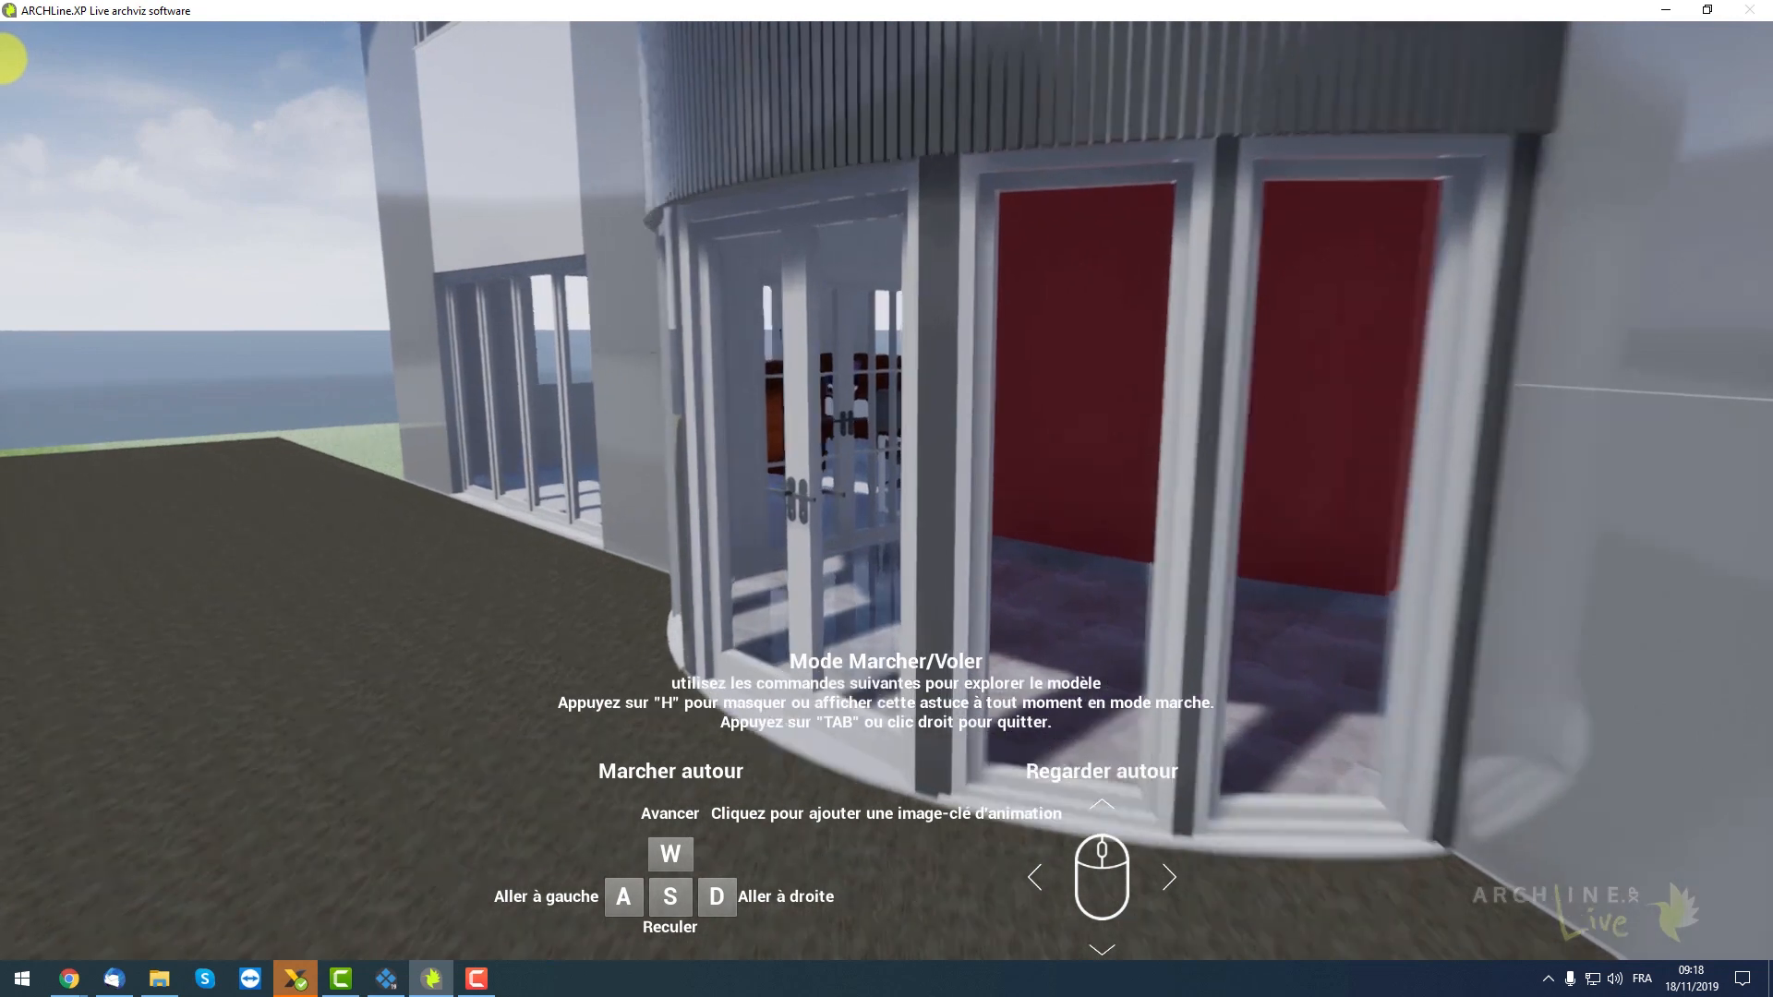
{"action": "key", "text": "w"}
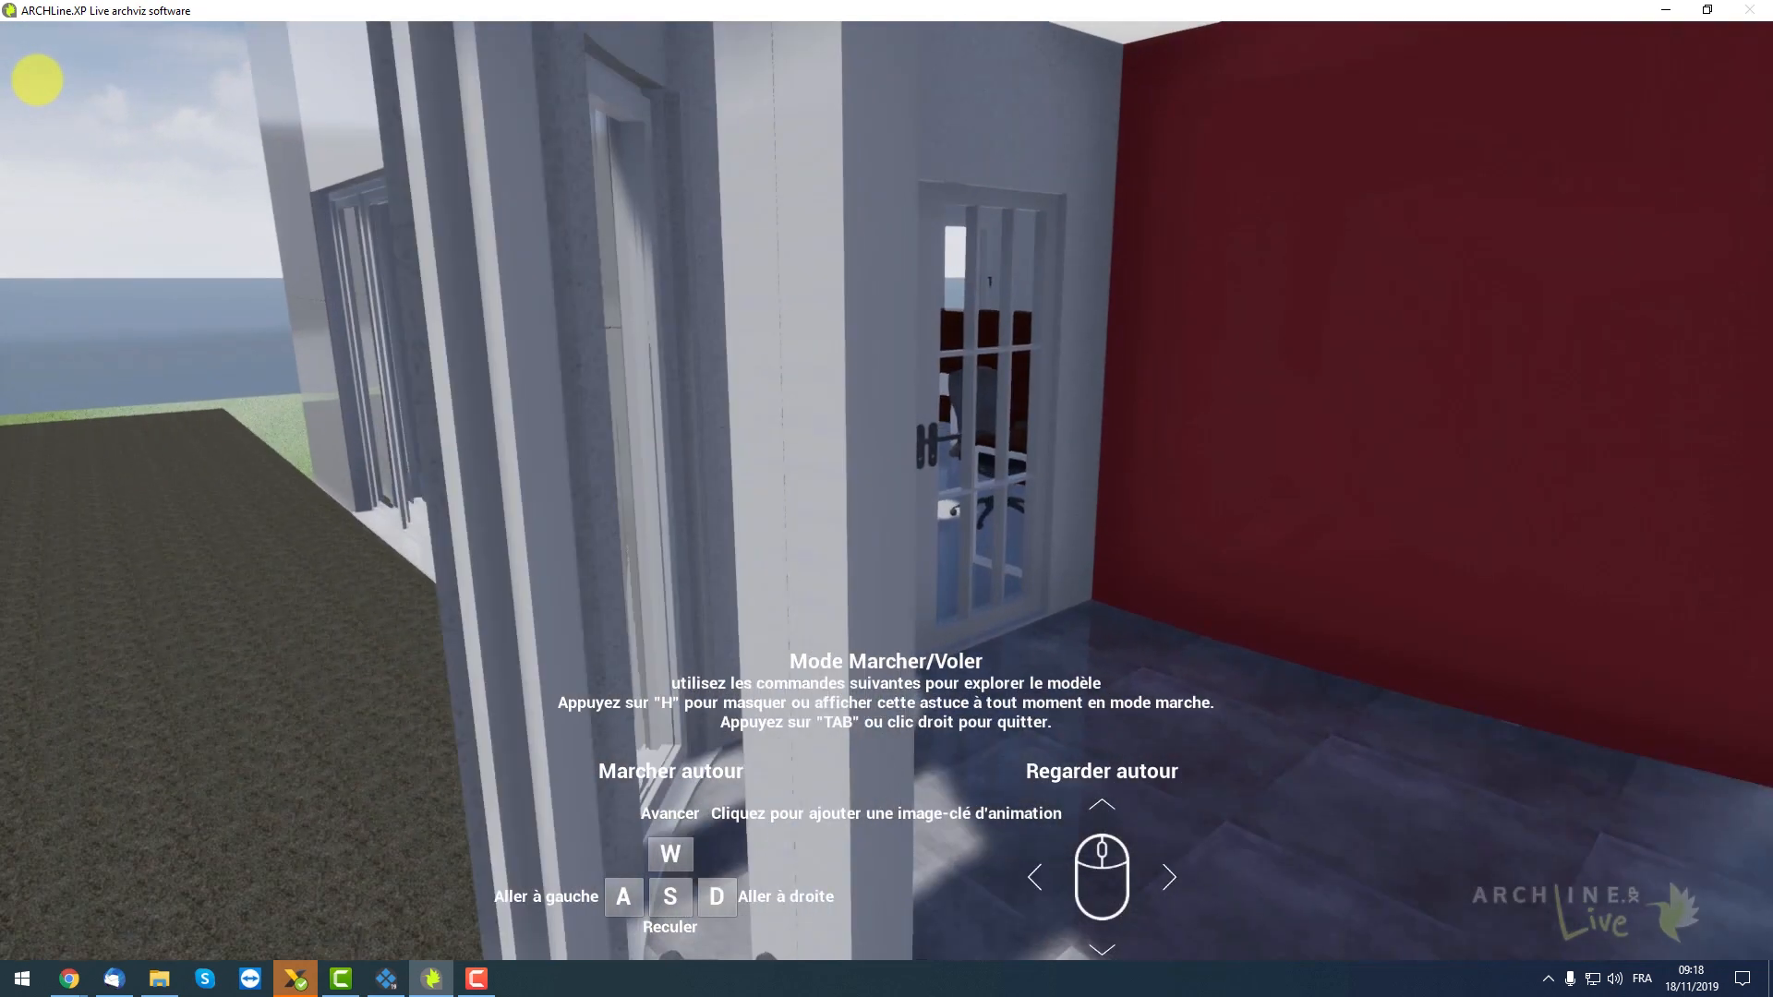
{"action": "key", "text": "w"}
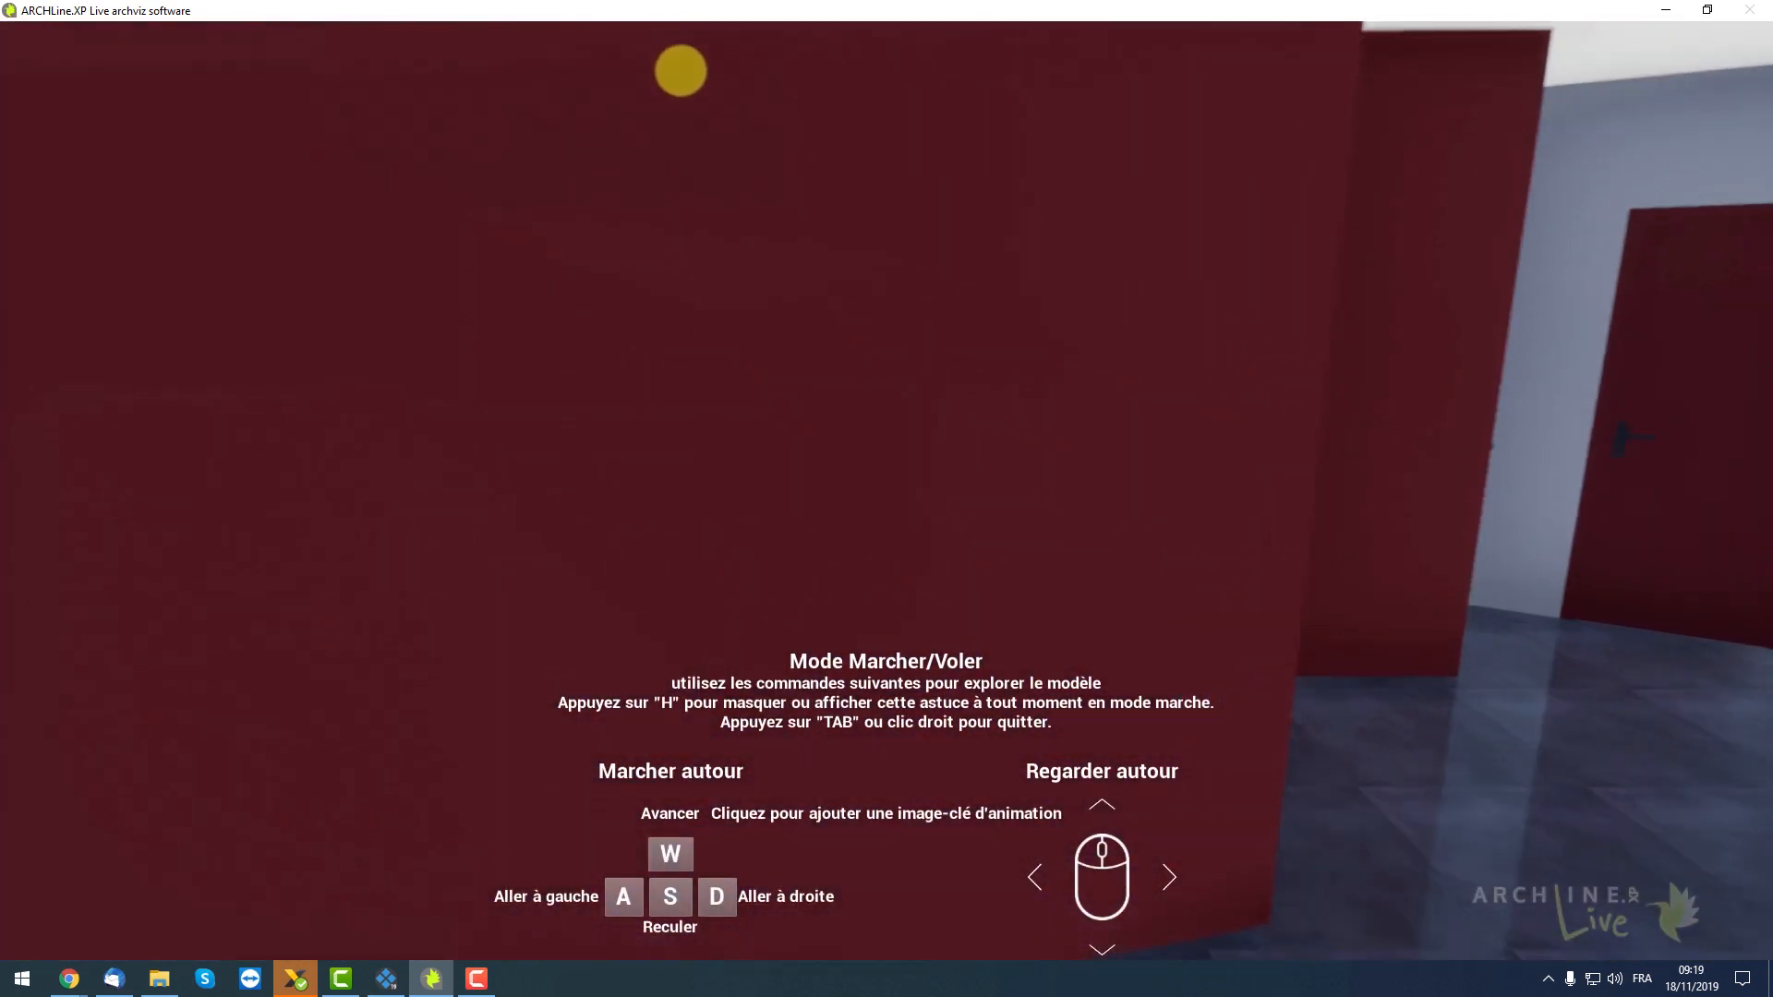
{"action": "key", "text": "w"}
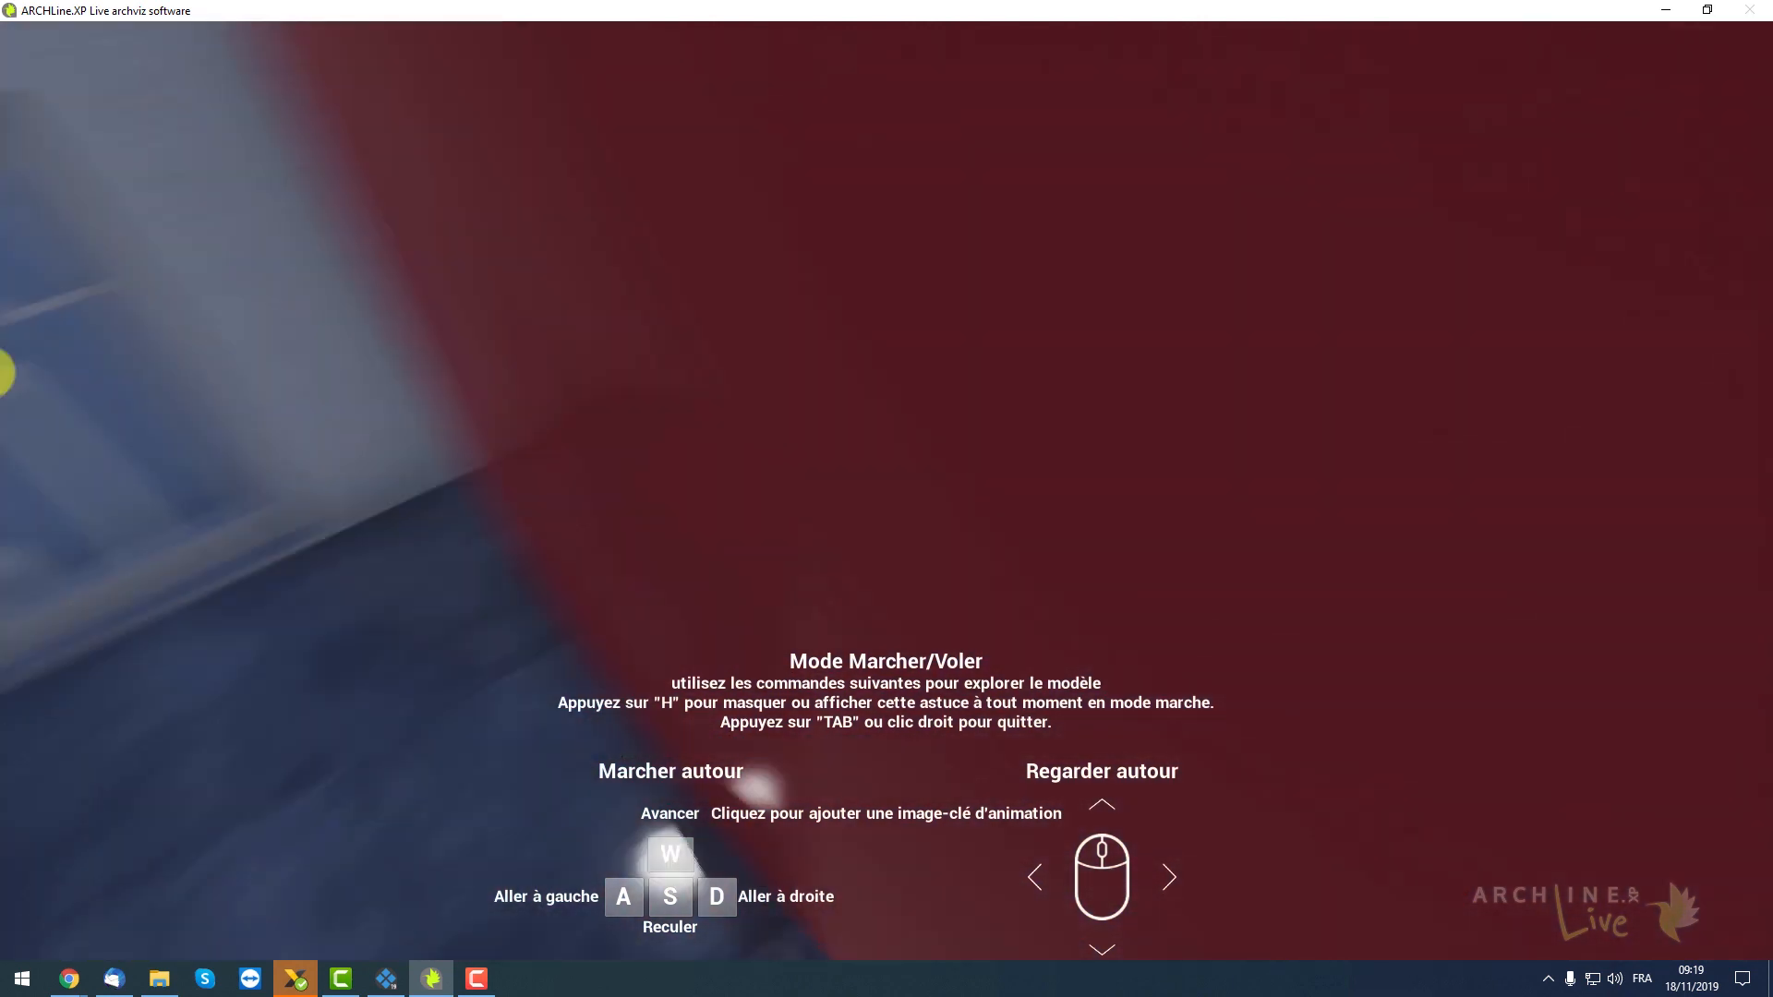
{"action": "key", "text": "w"}
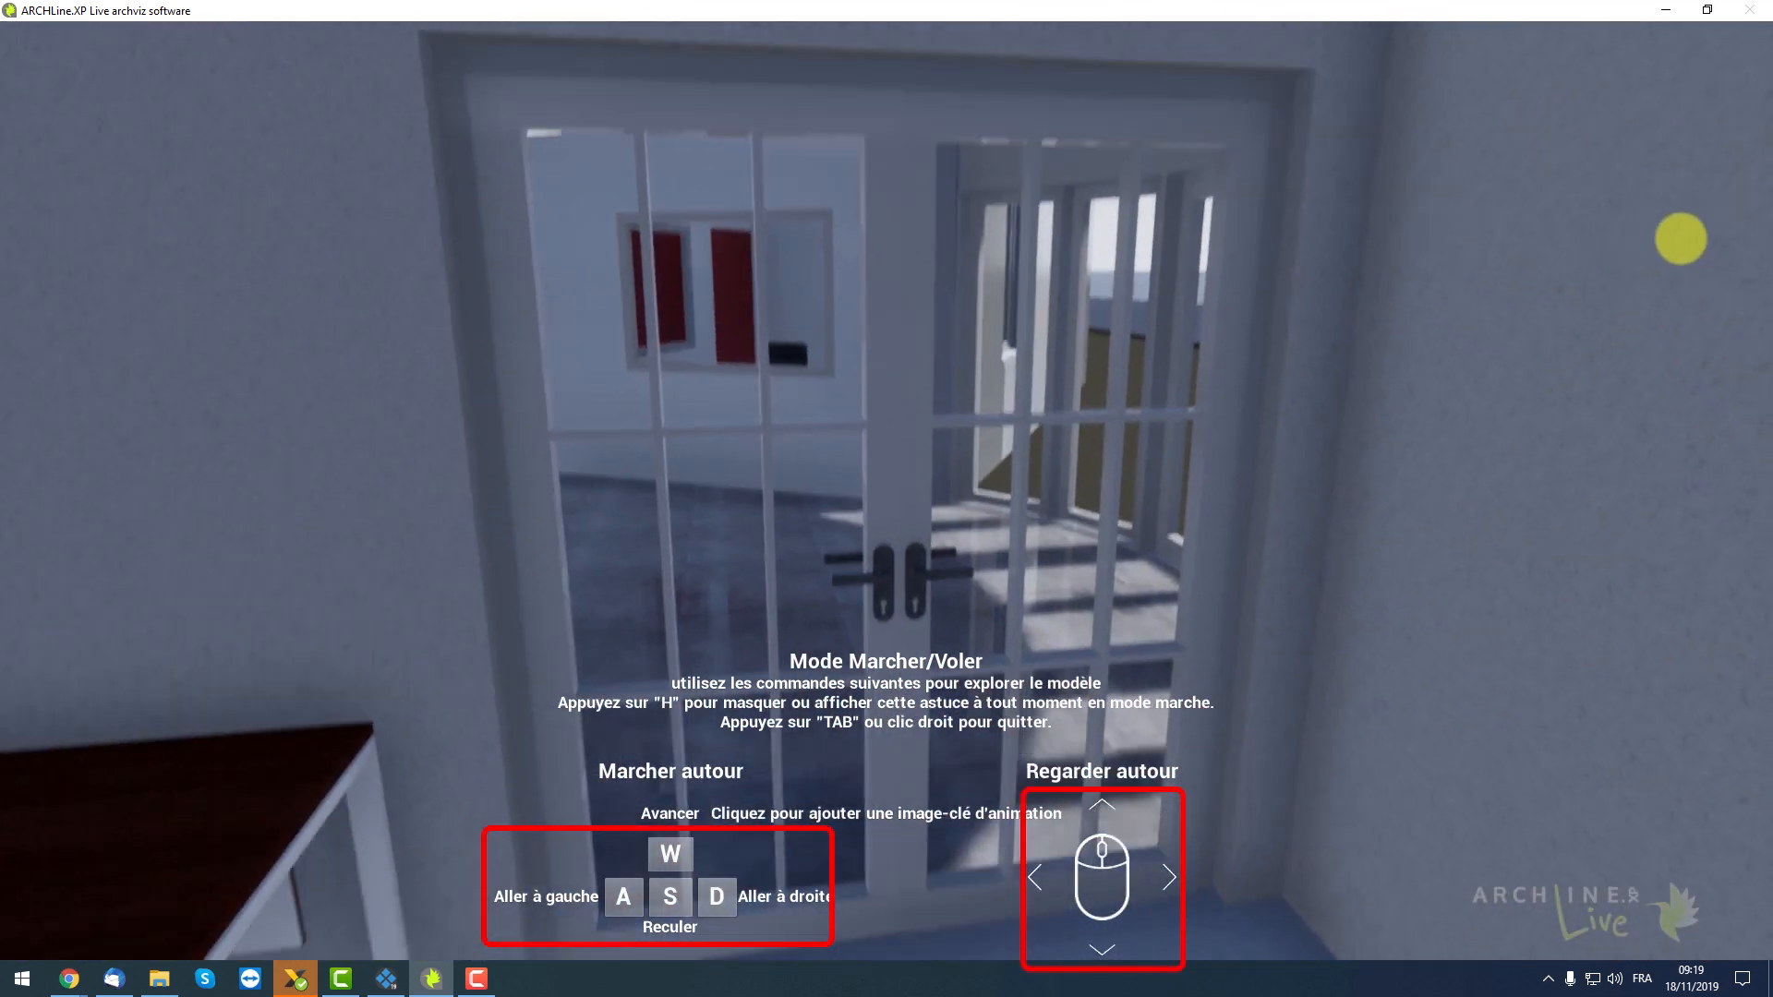
{"action": "key", "text": "w"}
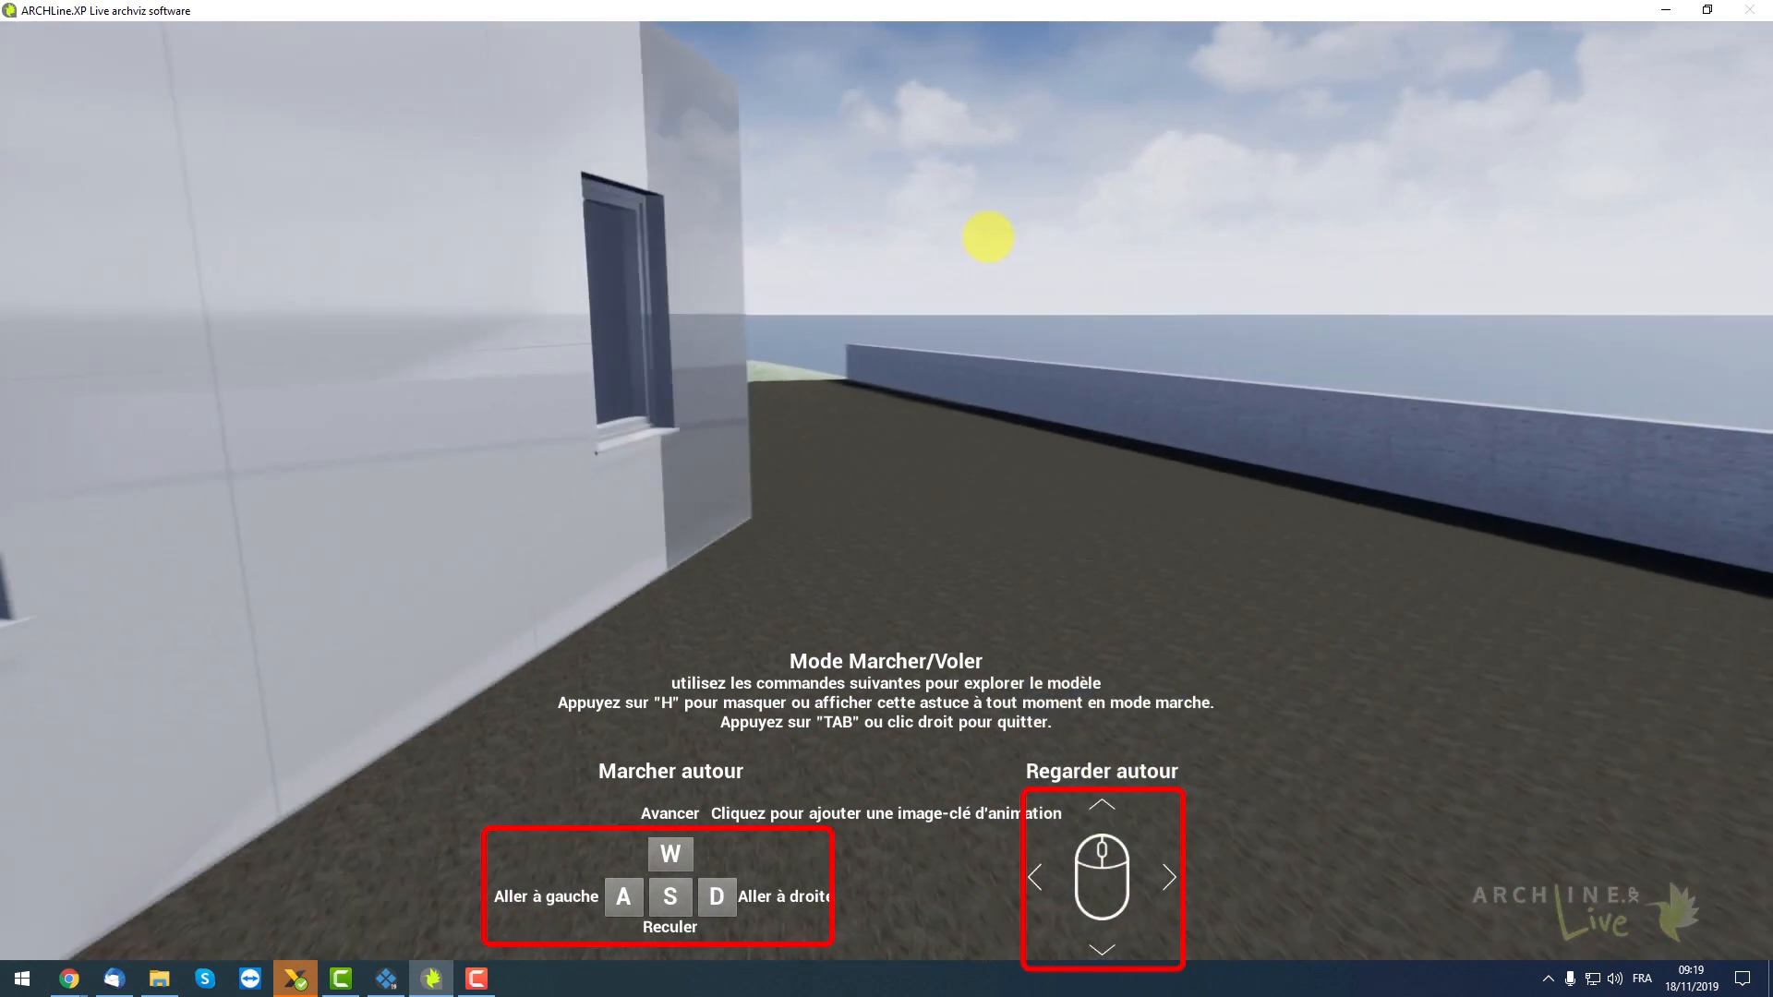
{"action": "key", "text": "w"}
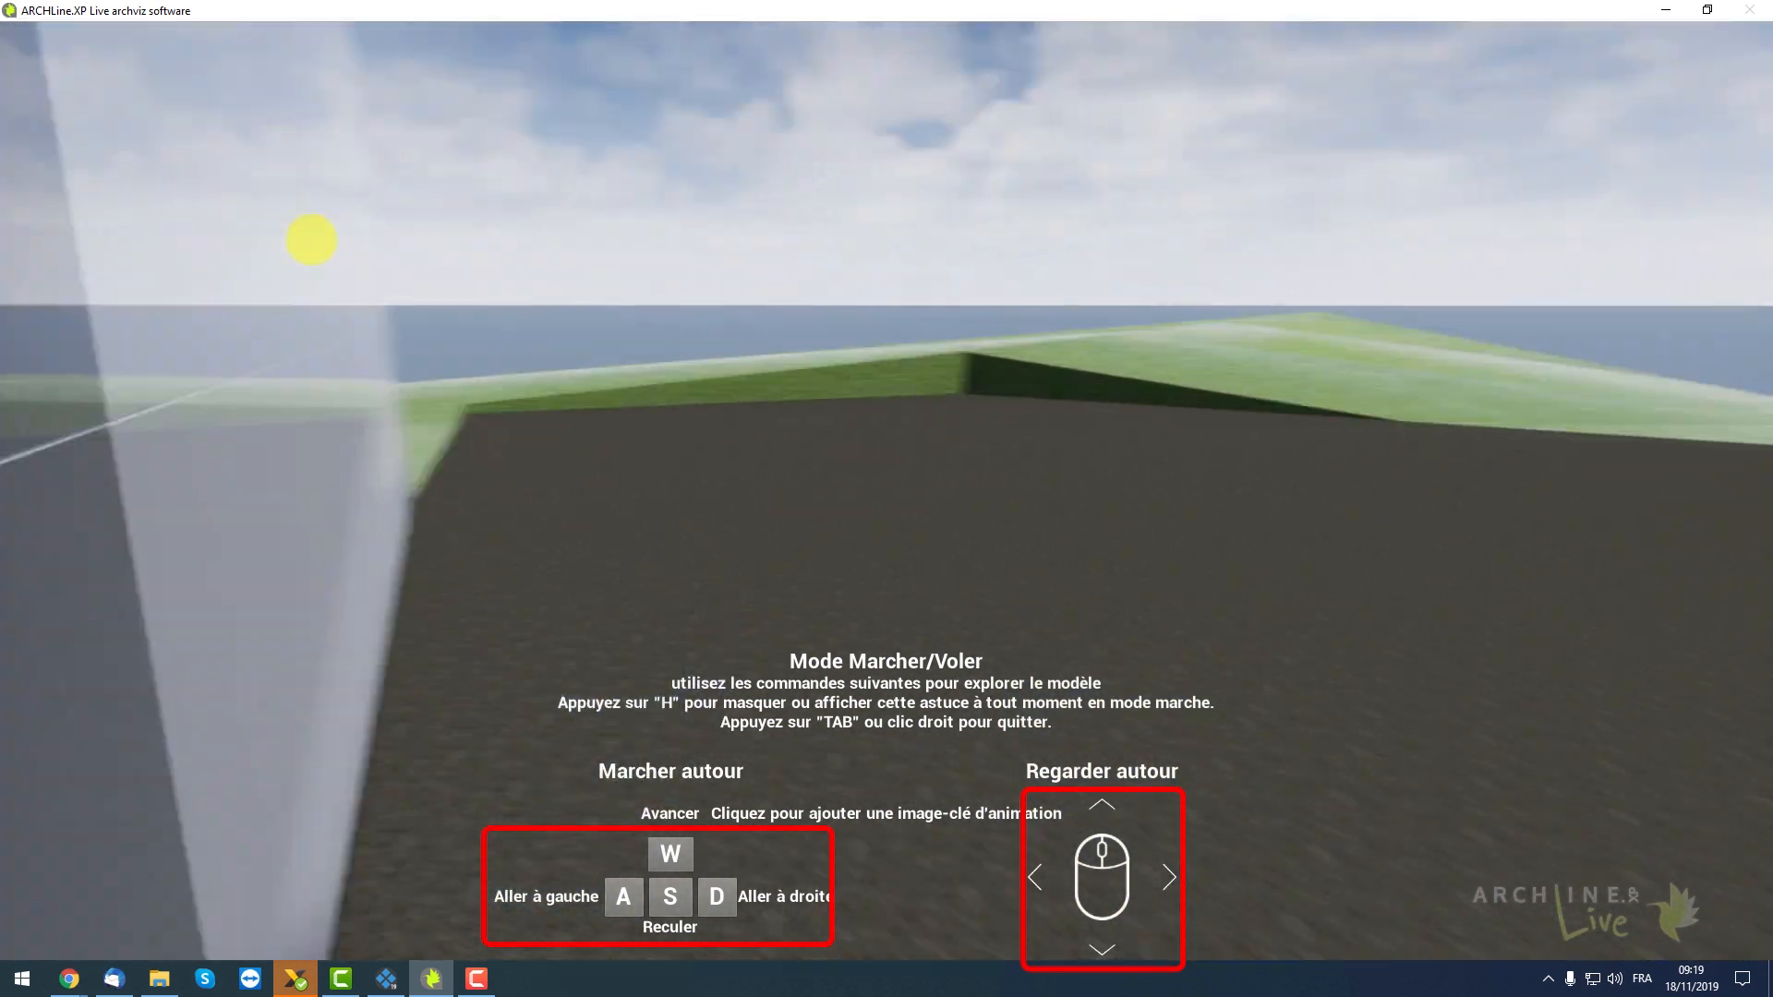
{"action": "key", "text": "w"}
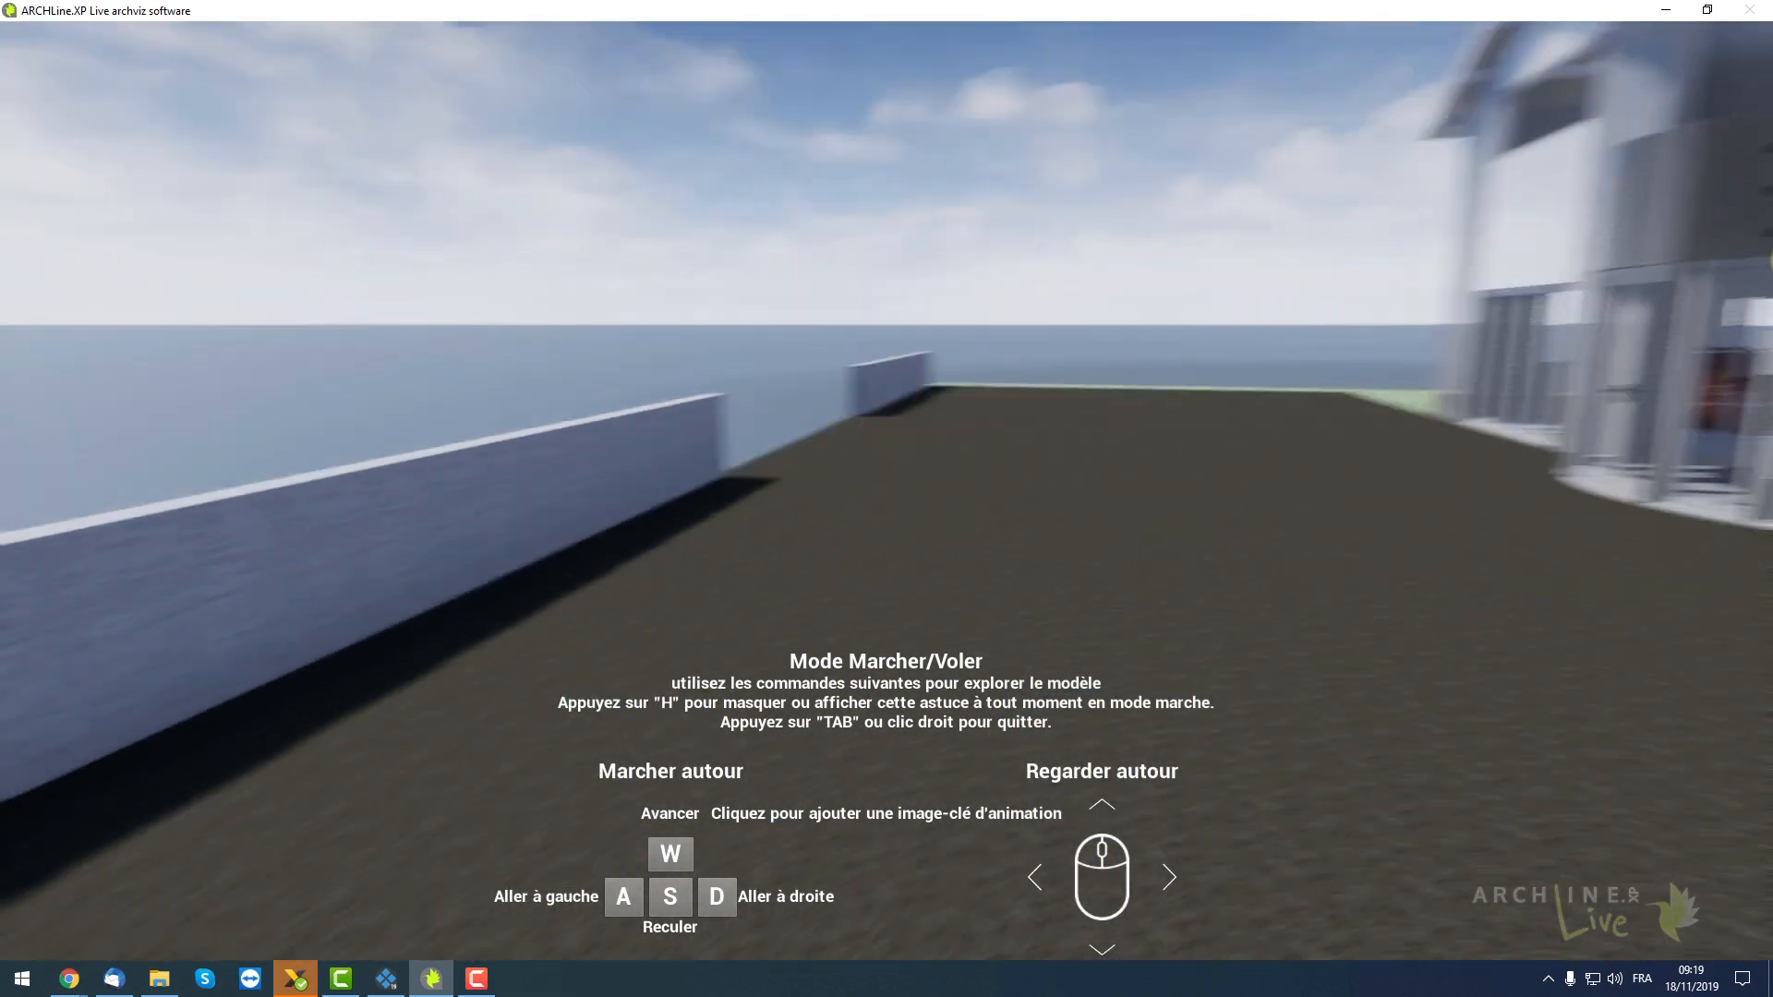
{"action": "key", "text": "w"}
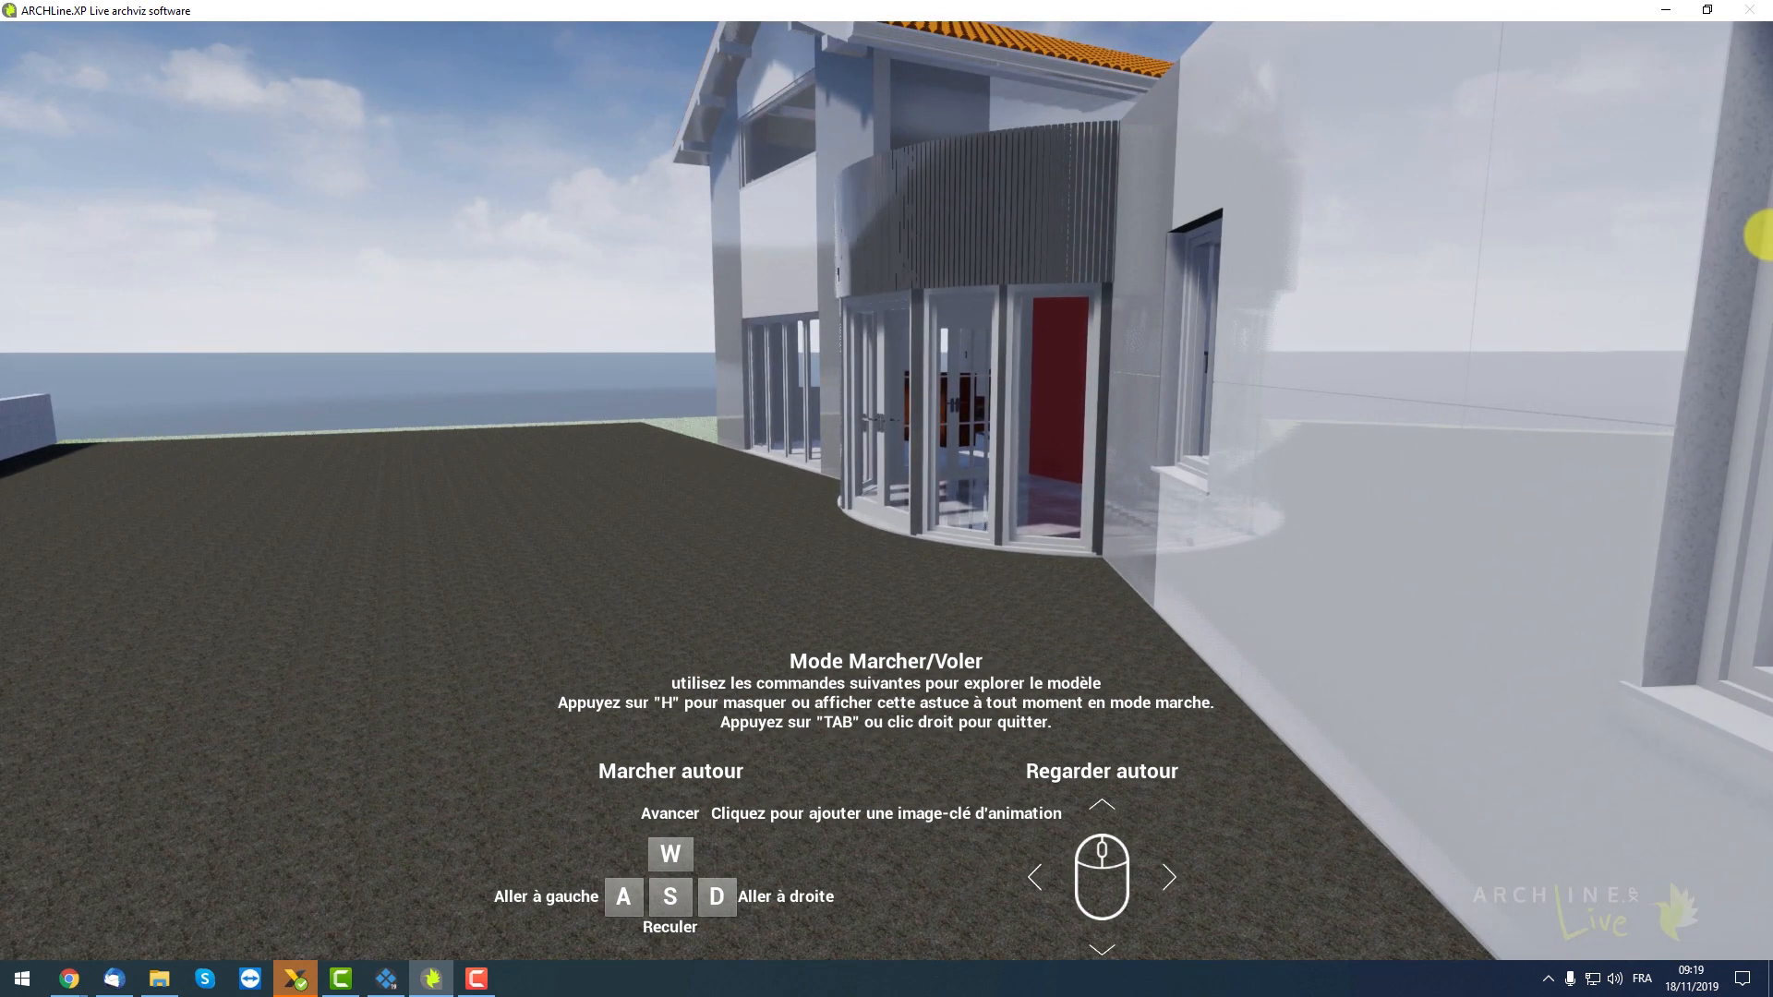
{"action": "key", "text": "Escape"}
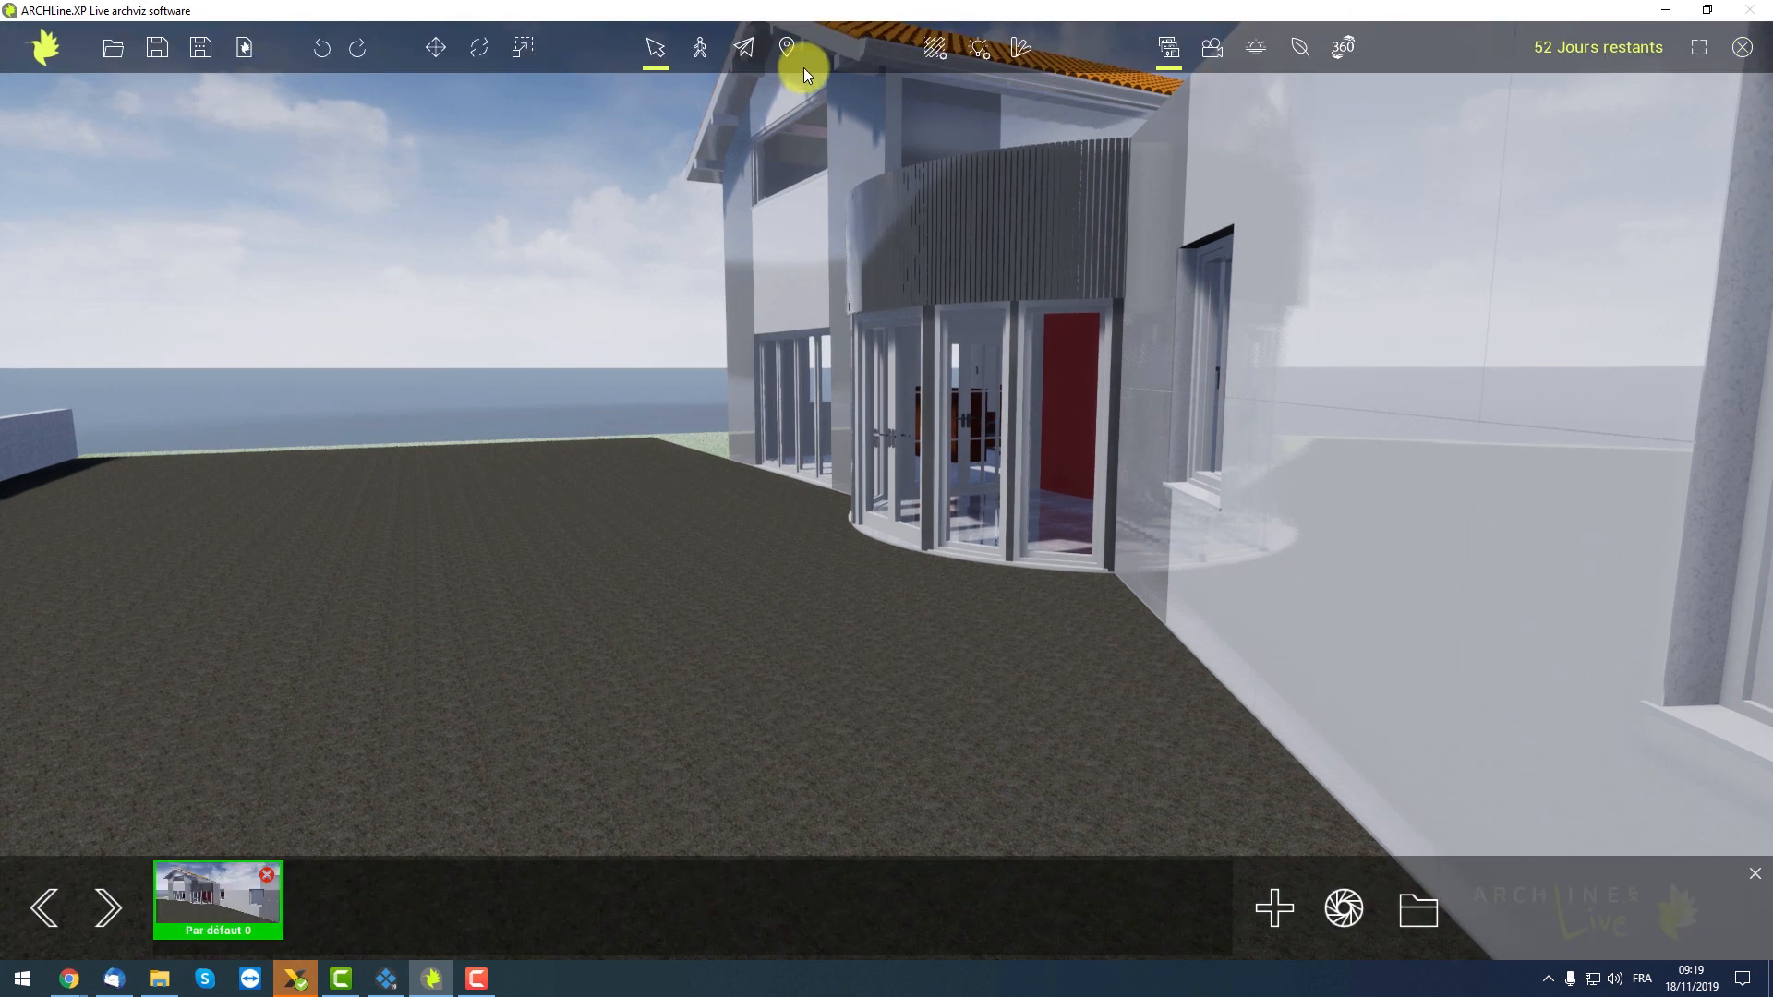
Explore in fly mode, rising to the upper-floor window, descending through the entrance hall to the red doors, and exit the mode
{"action": "left_click", "coordinate": [744, 48]}
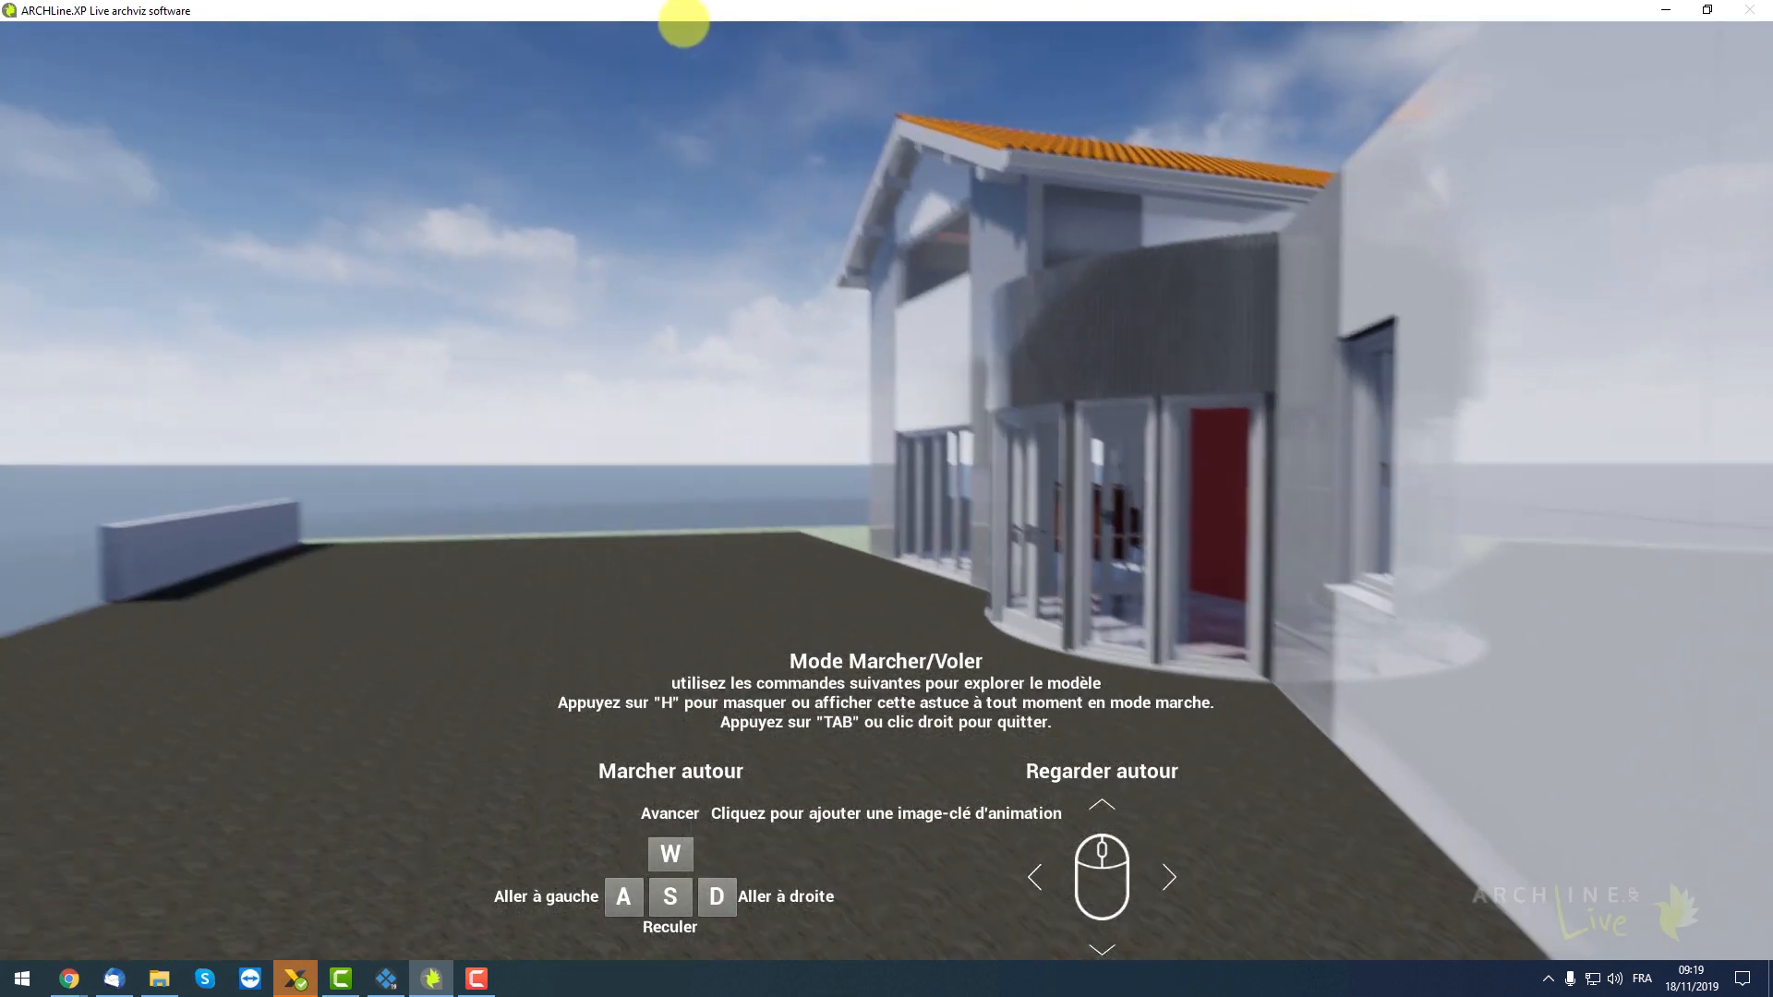
{"action": "key", "text": "w"}
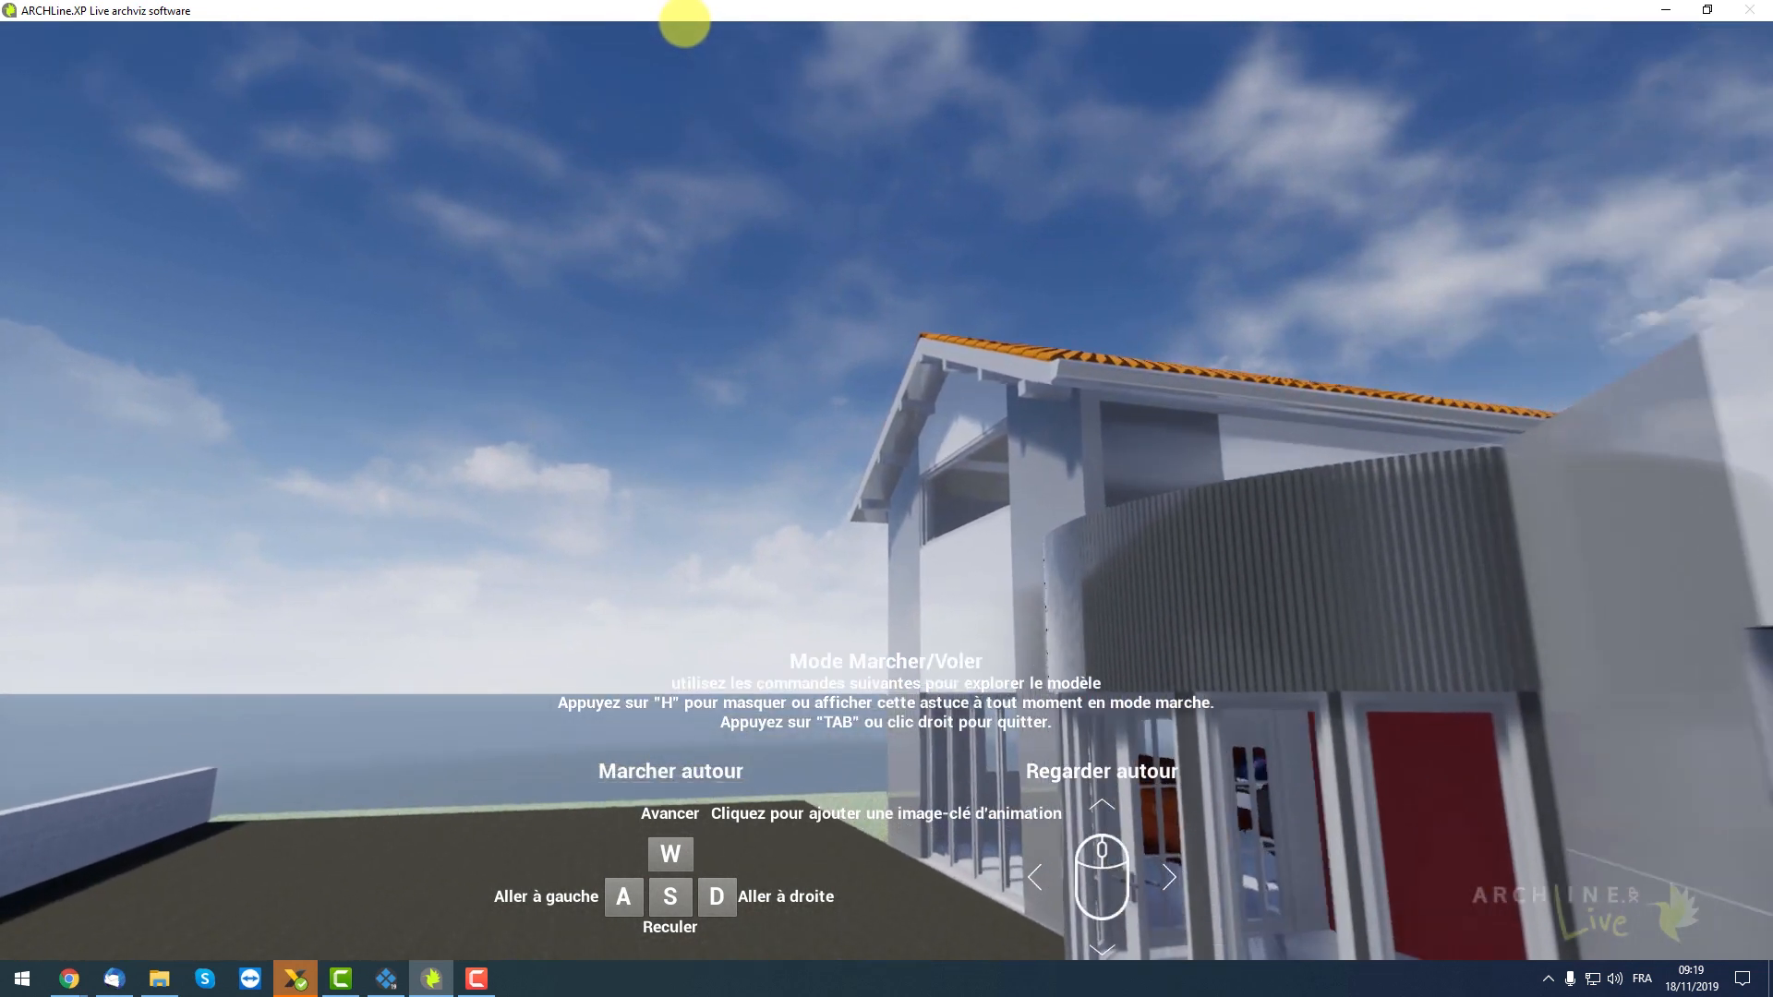
{"action": "key", "text": "w"}
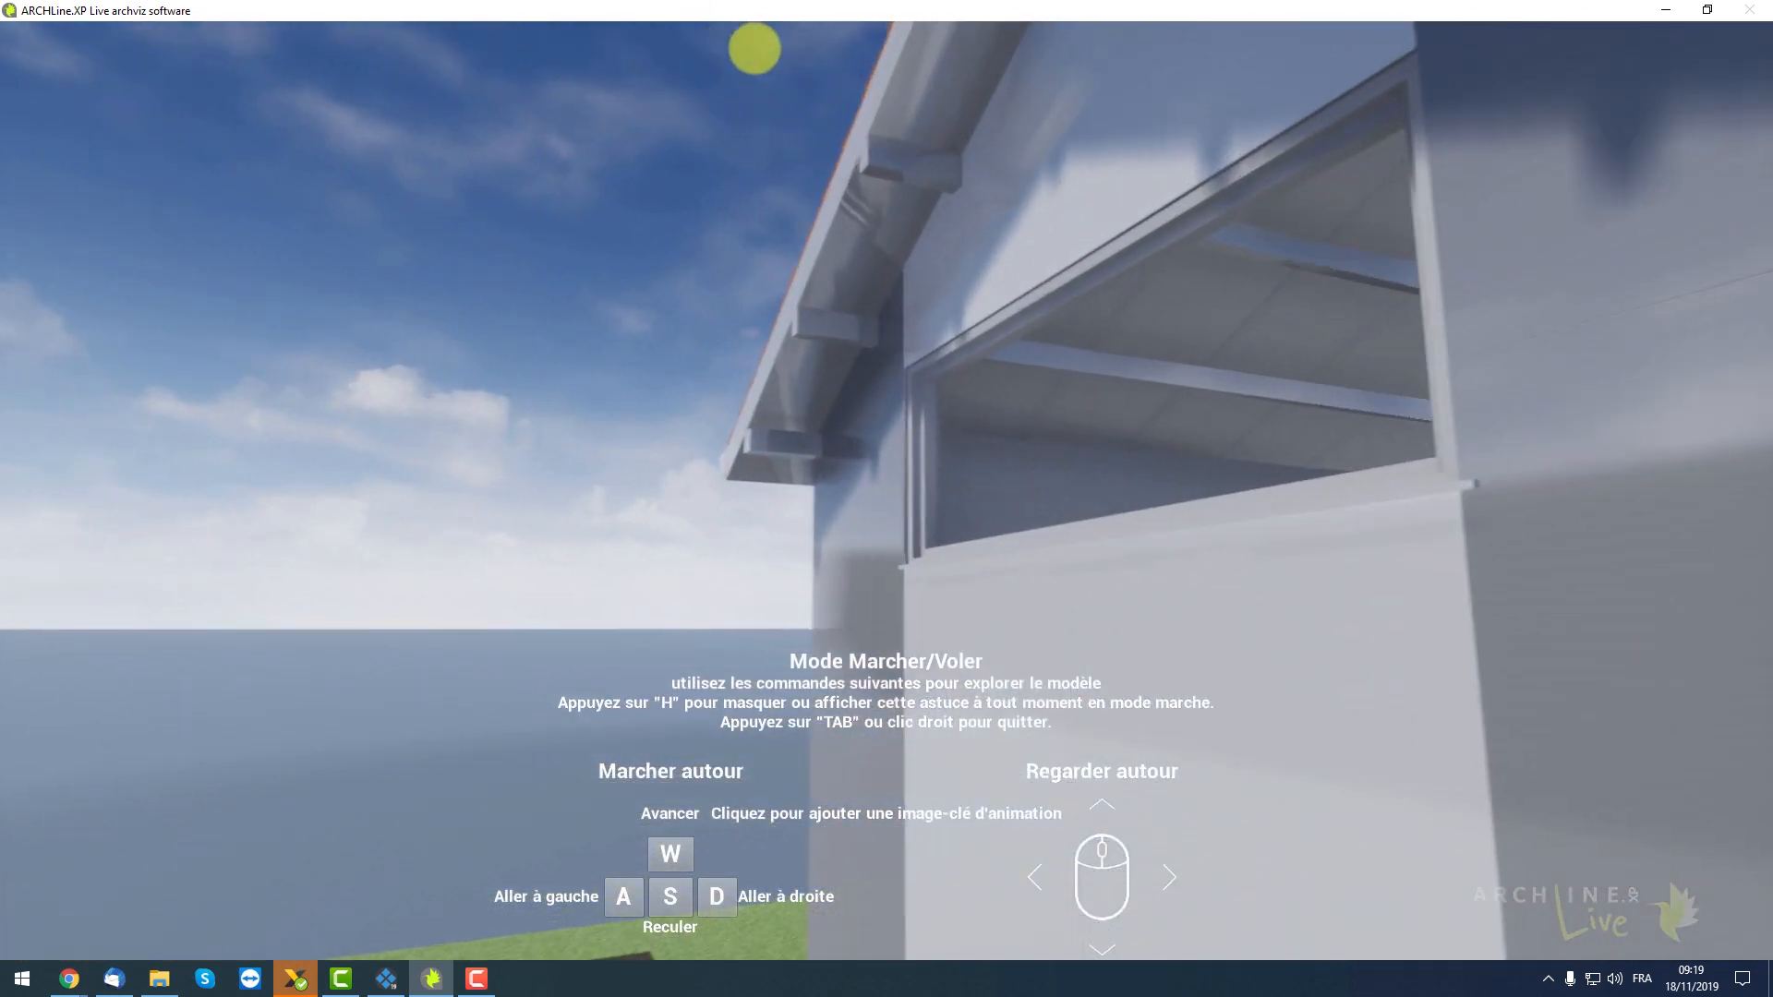
{"action": "key", "text": "w"}
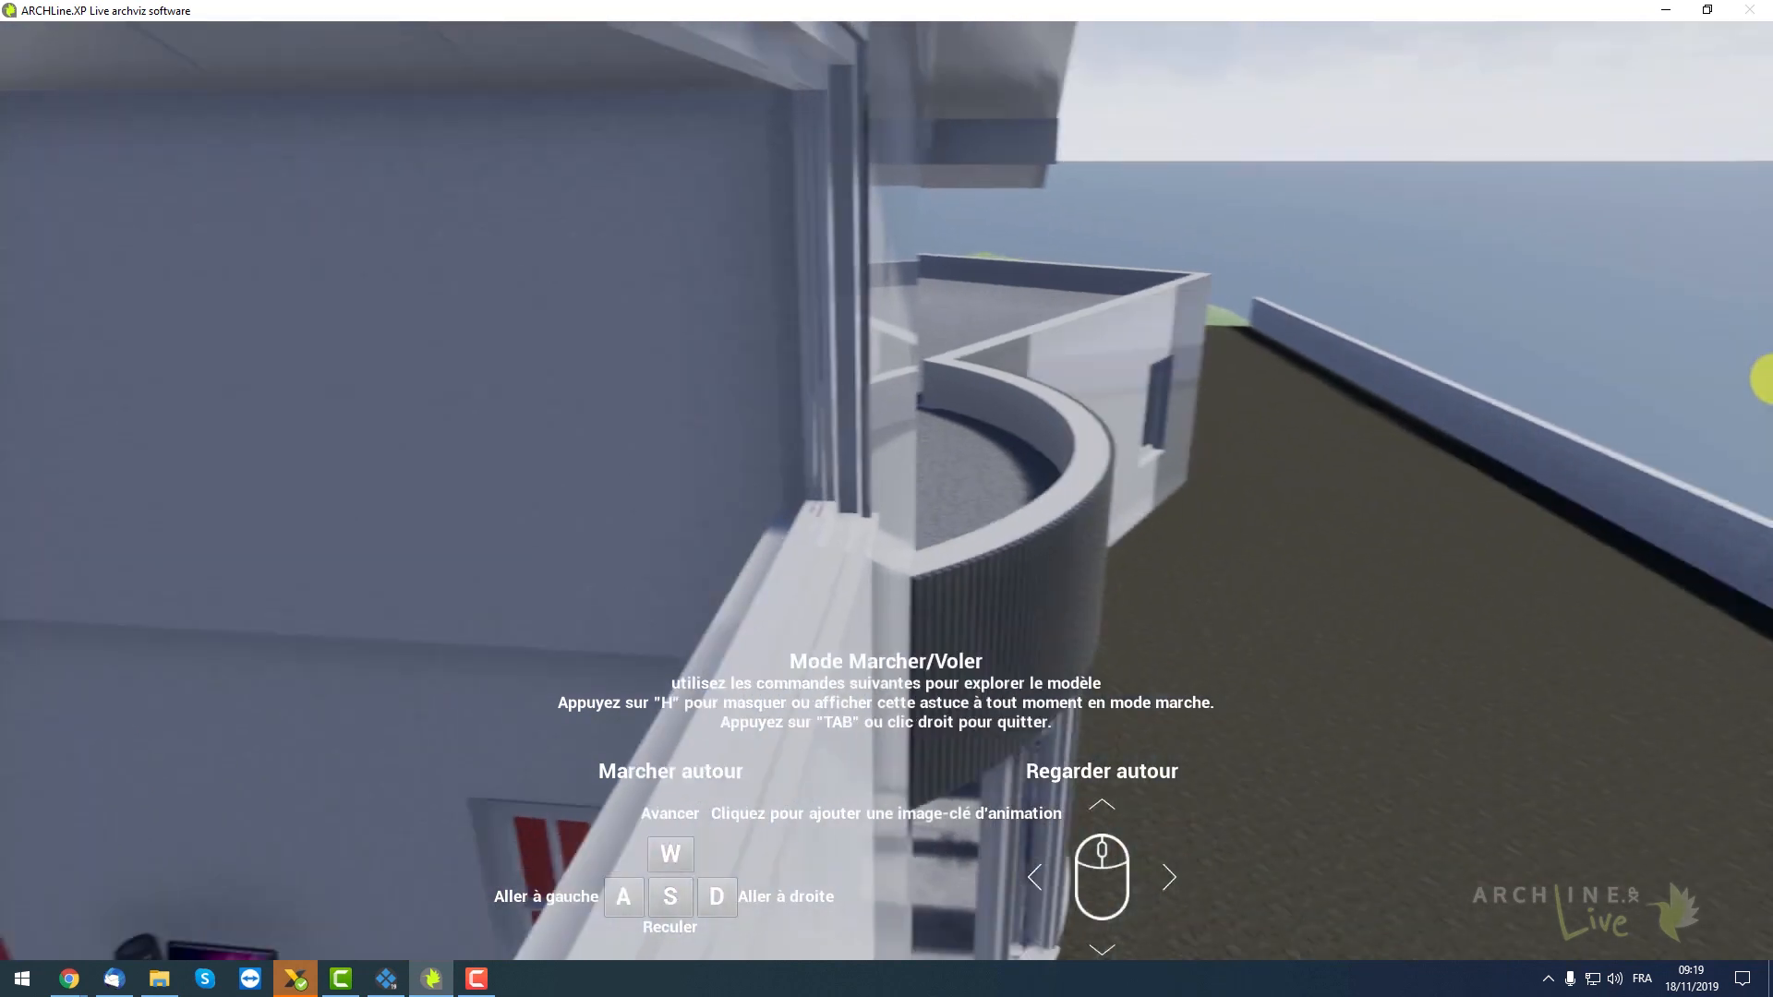
{"action": "key", "text": "w"}
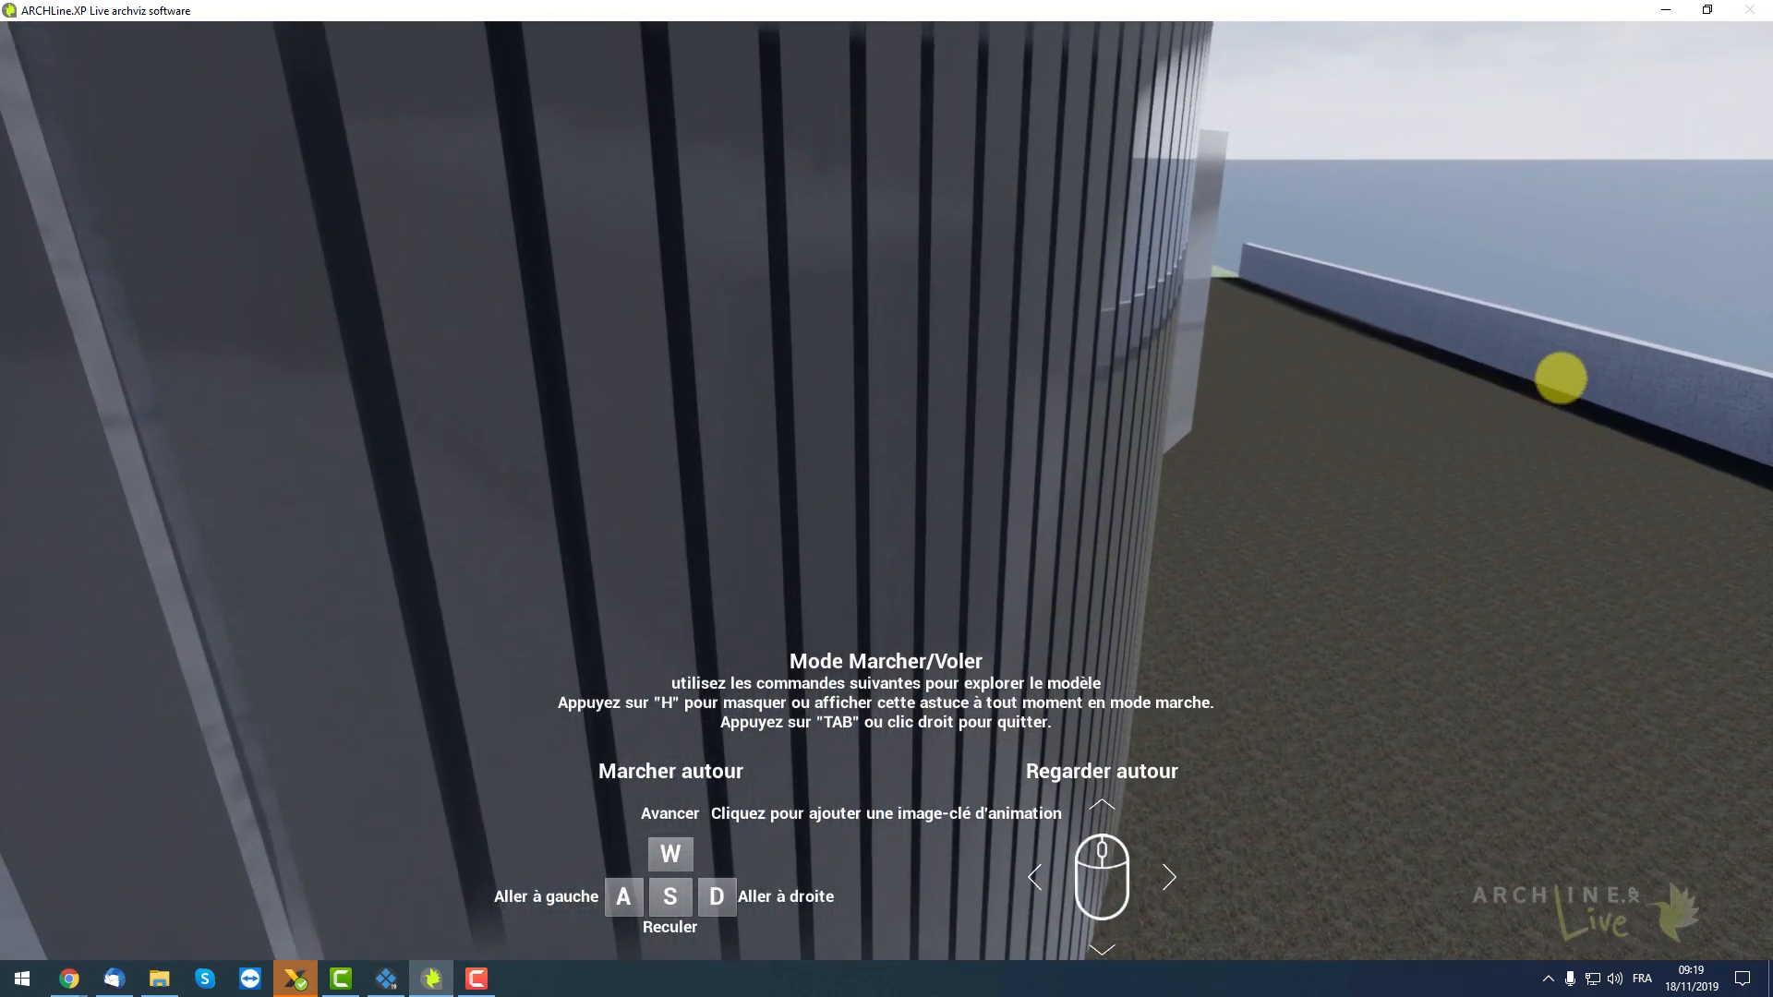
{"action": "key", "text": "w"}
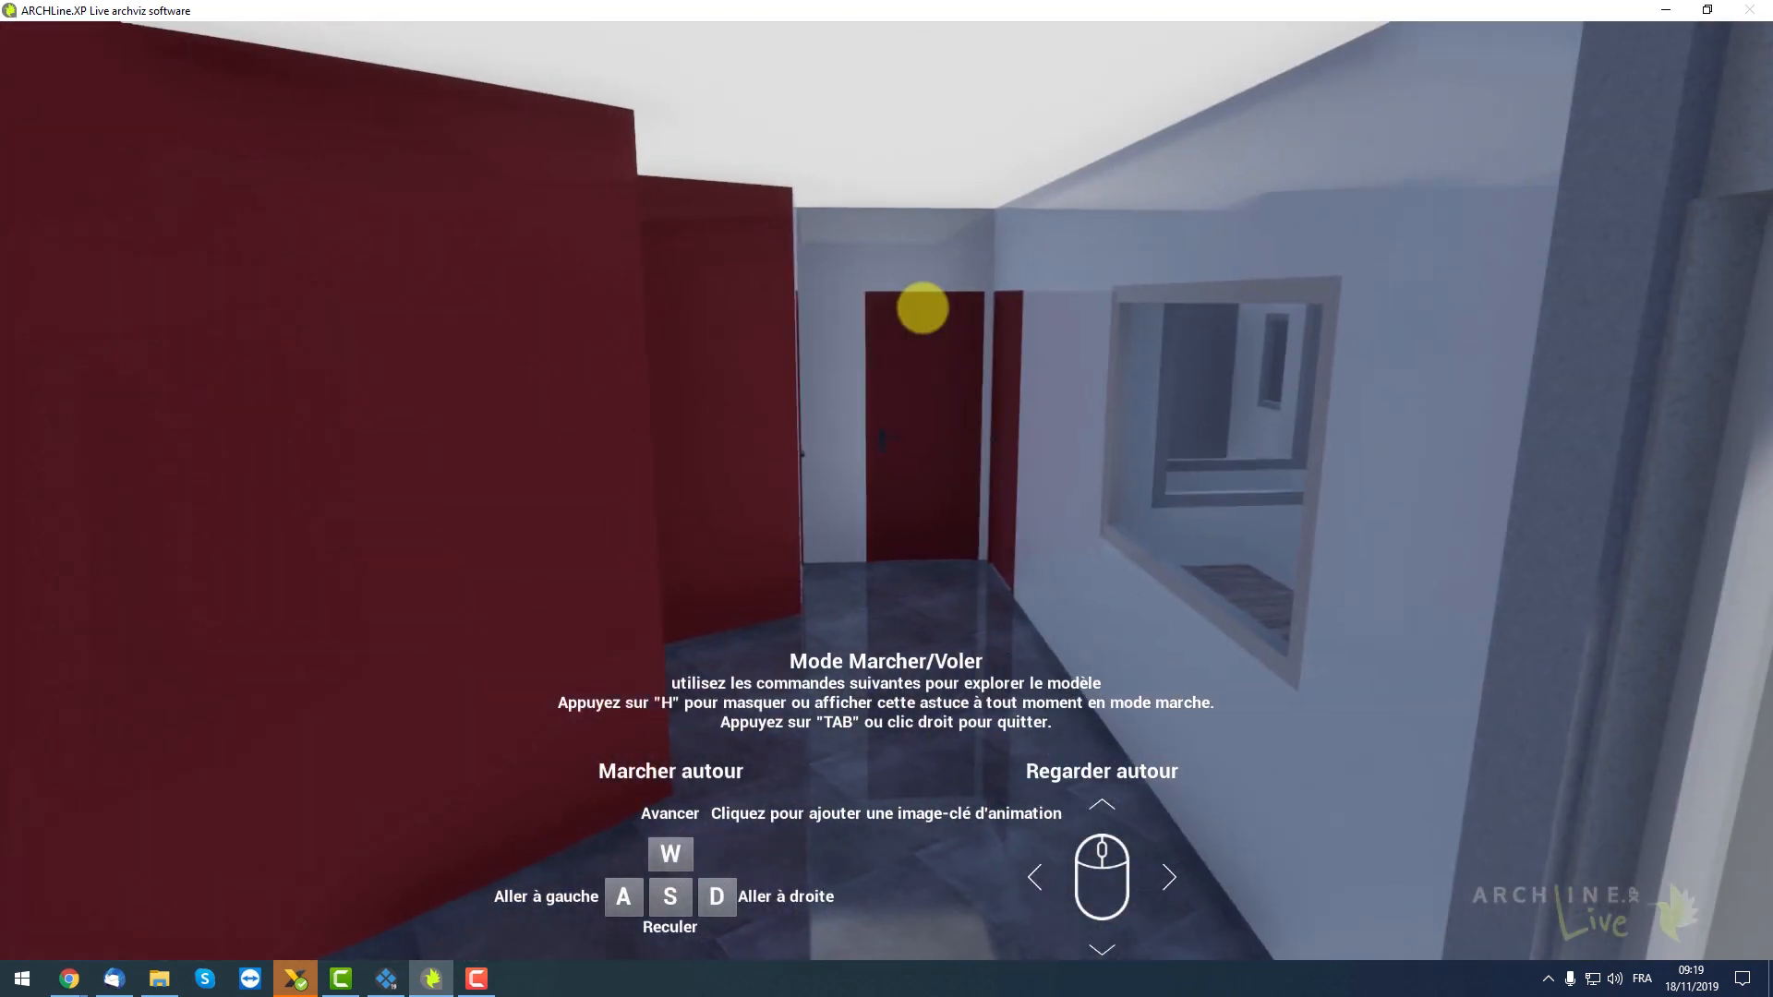
{"action": "key", "text": "w"}
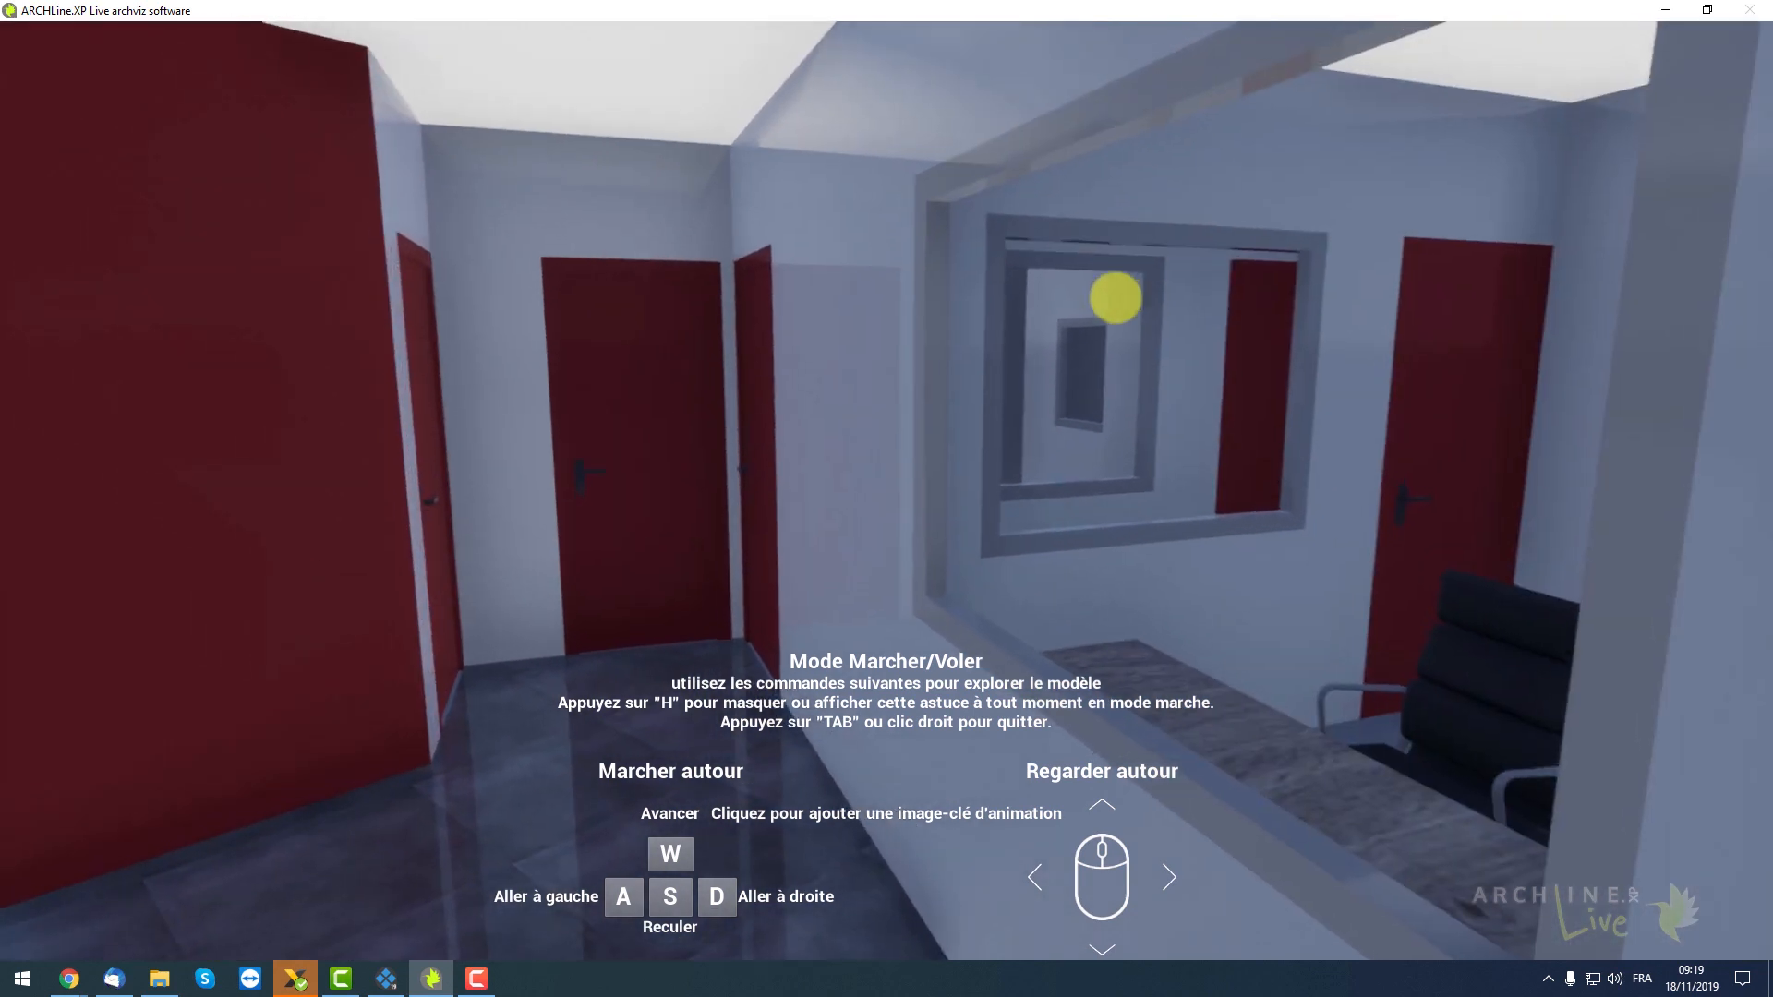
{"action": "key", "text": "w"}
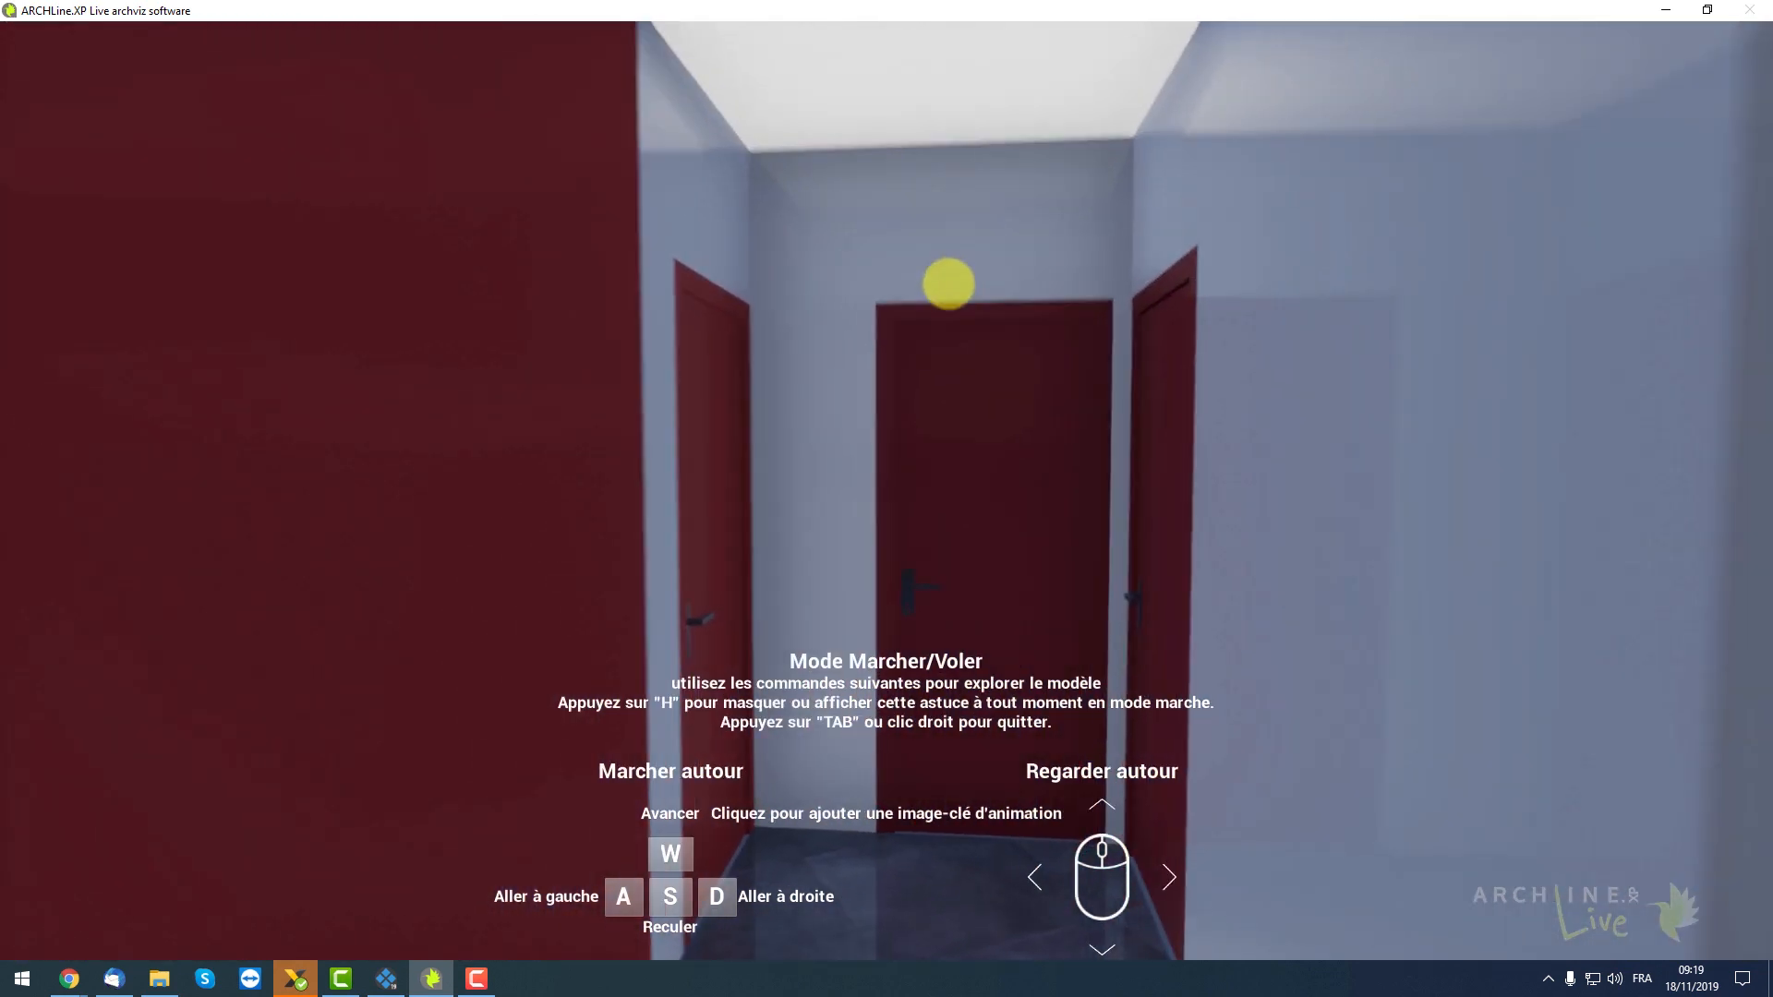
{"action": "key", "text": "w"}
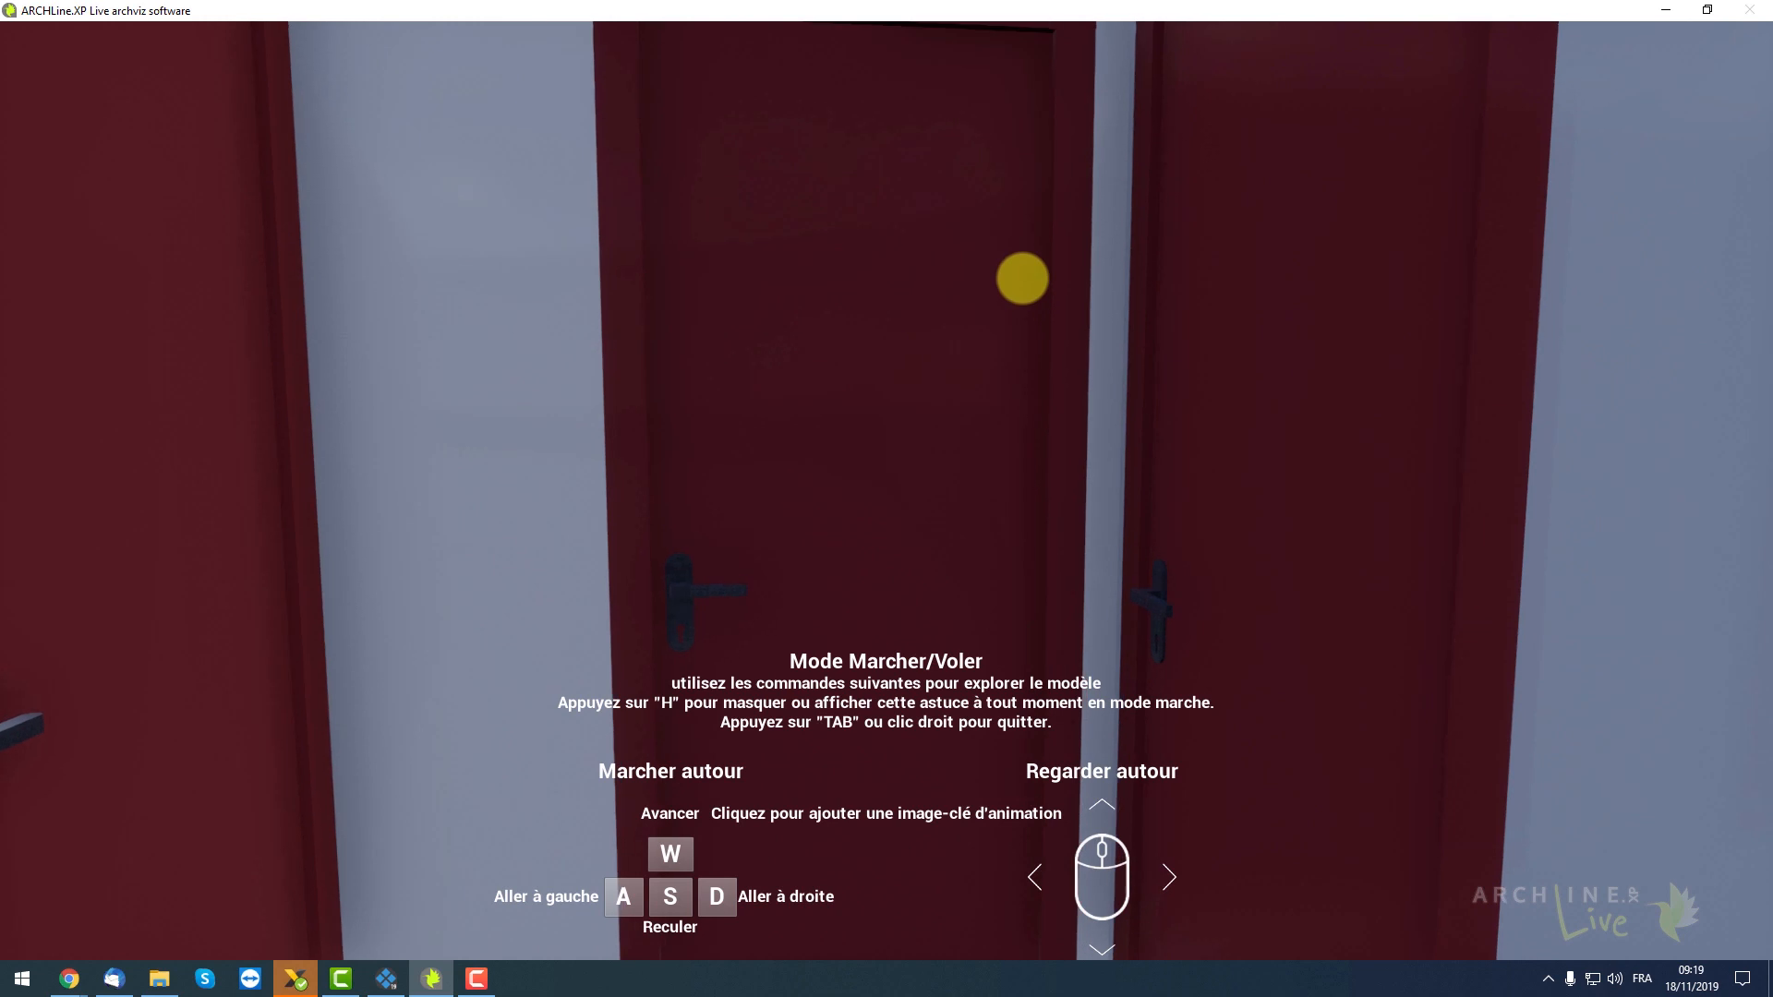
{"action": "right_click", "coordinate": [1022, 277]}
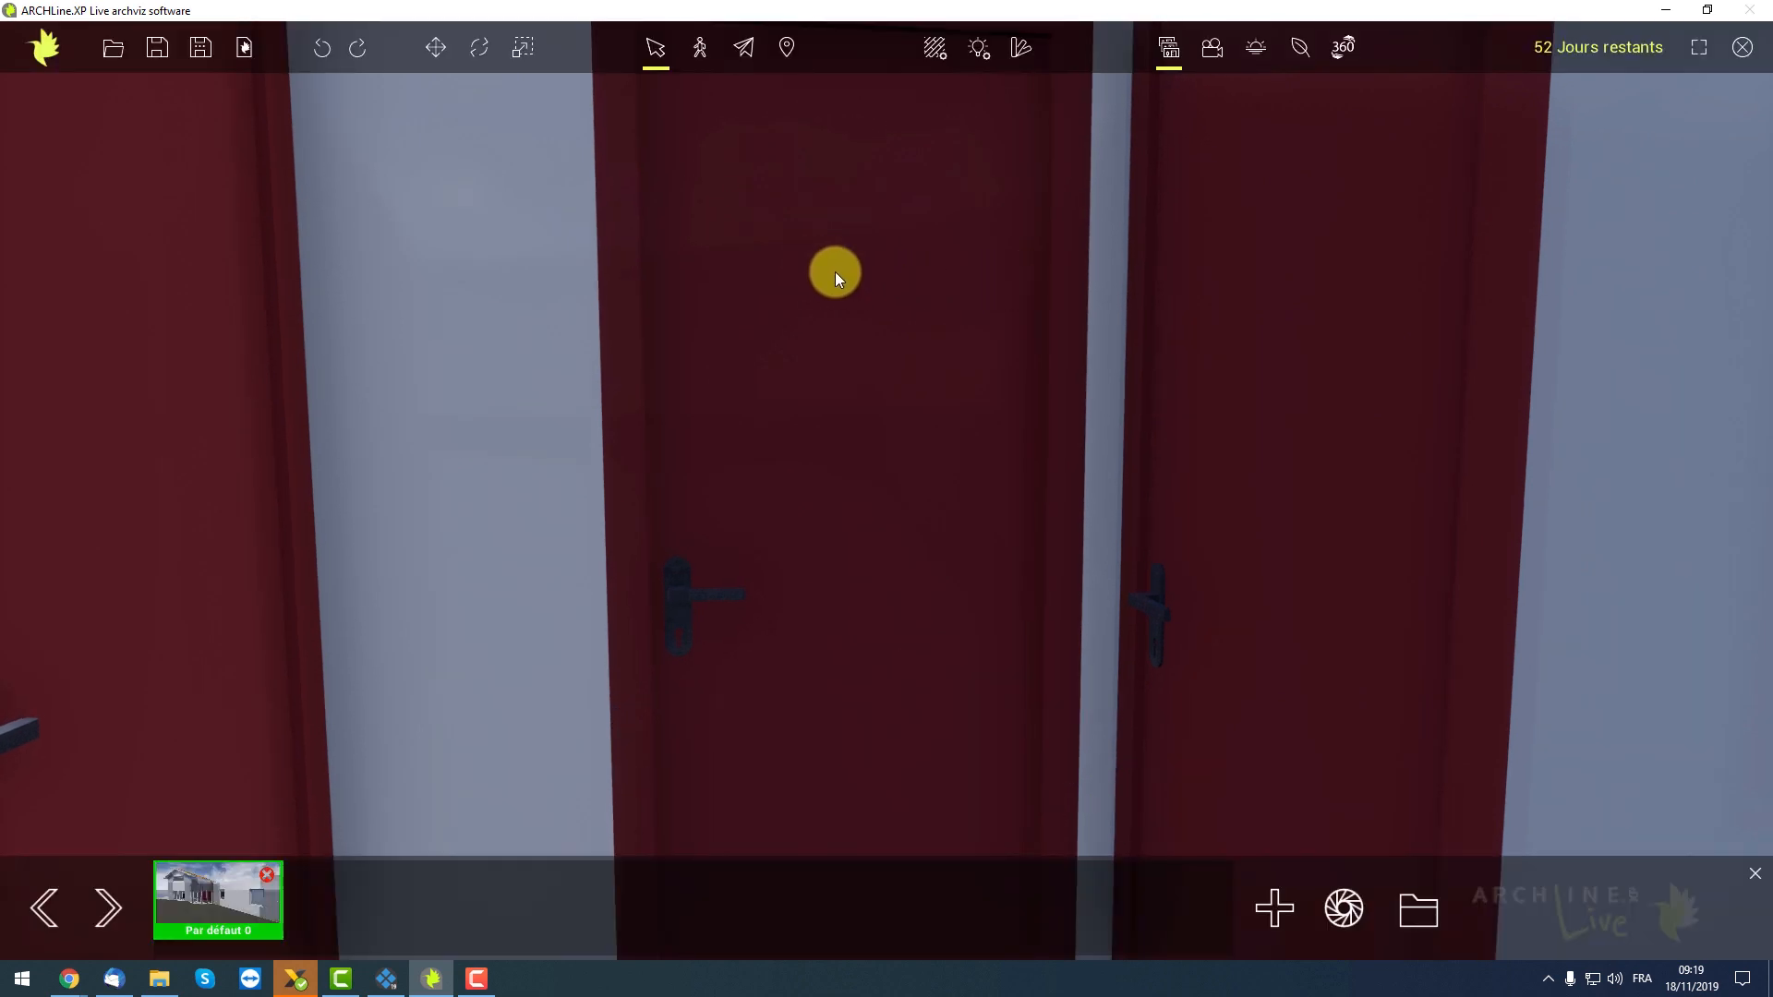
Jump to a spot near the far end of the right wing with the location tool and look back along the facade
{"action": "scroll", "coordinate": [812, 373], "scroll_direction": "down", "scroll_amount": 15}
{"action": "middle_click_drag", "start_coordinate": [811, 273], "coordinate": [805, 360]}
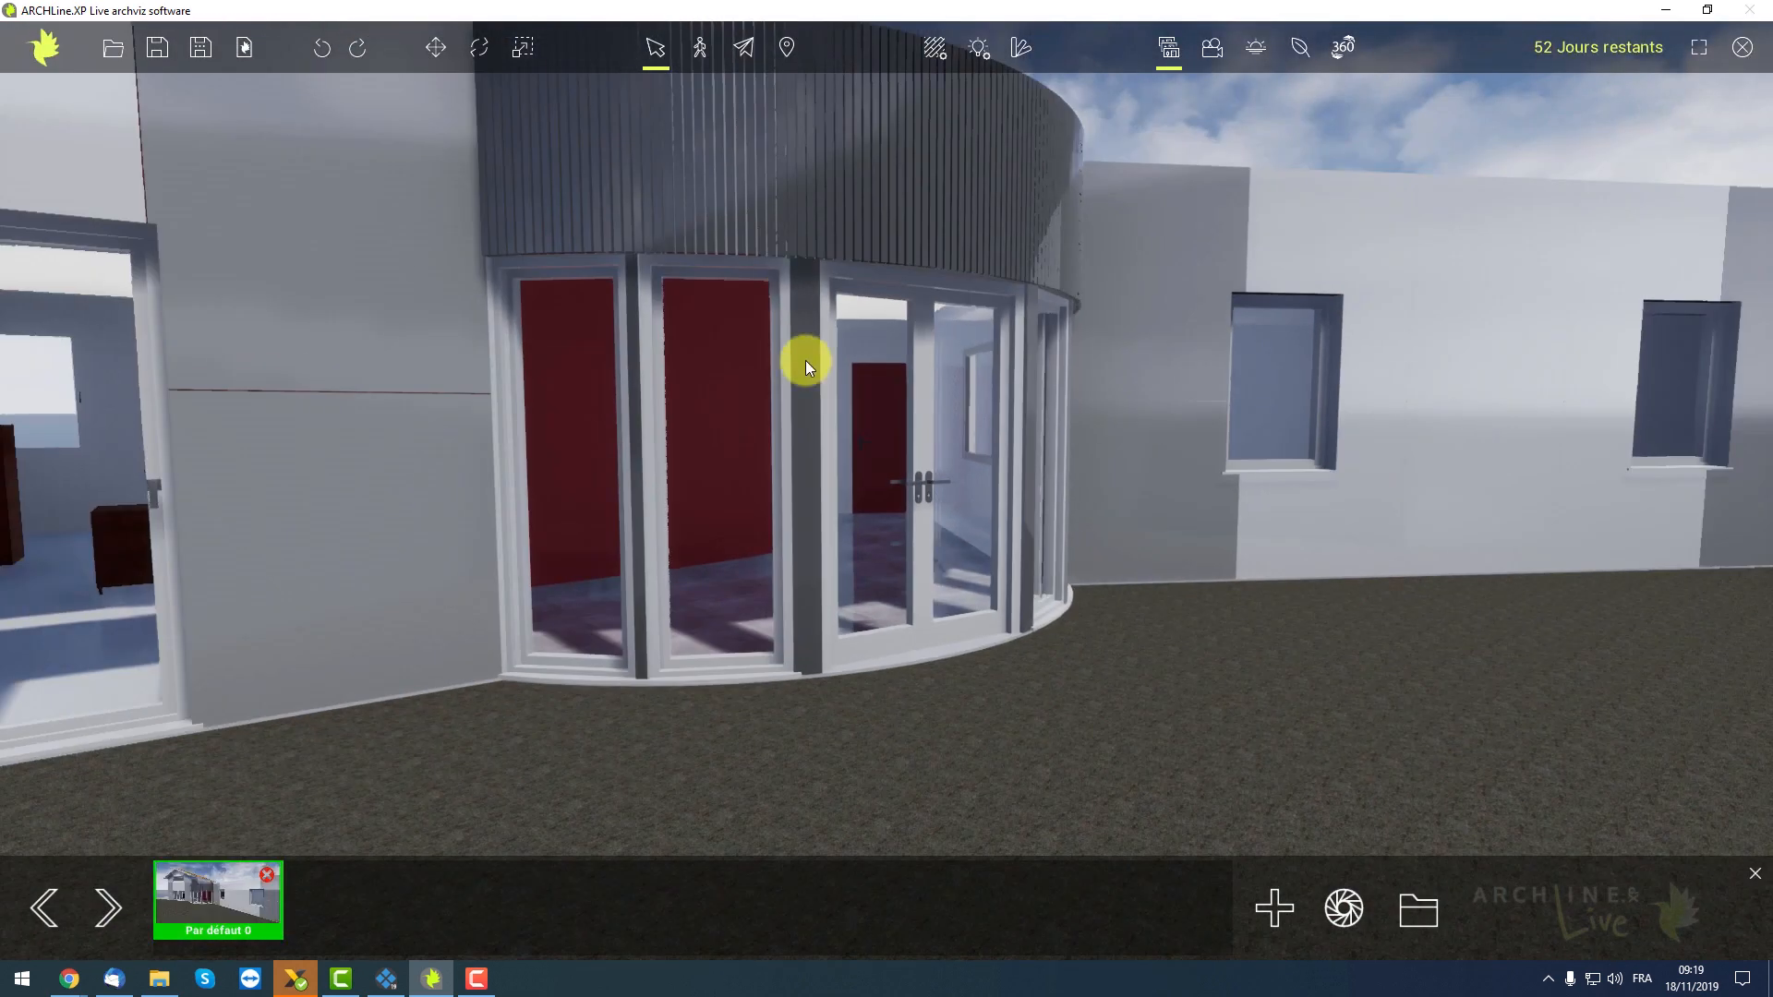
{"action": "scroll", "coordinate": [787, 296], "scroll_direction": "down", "scroll_amount": 5}
{"action": "scroll", "coordinate": [790, 313], "scroll_direction": "down", "scroll_amount": 3}
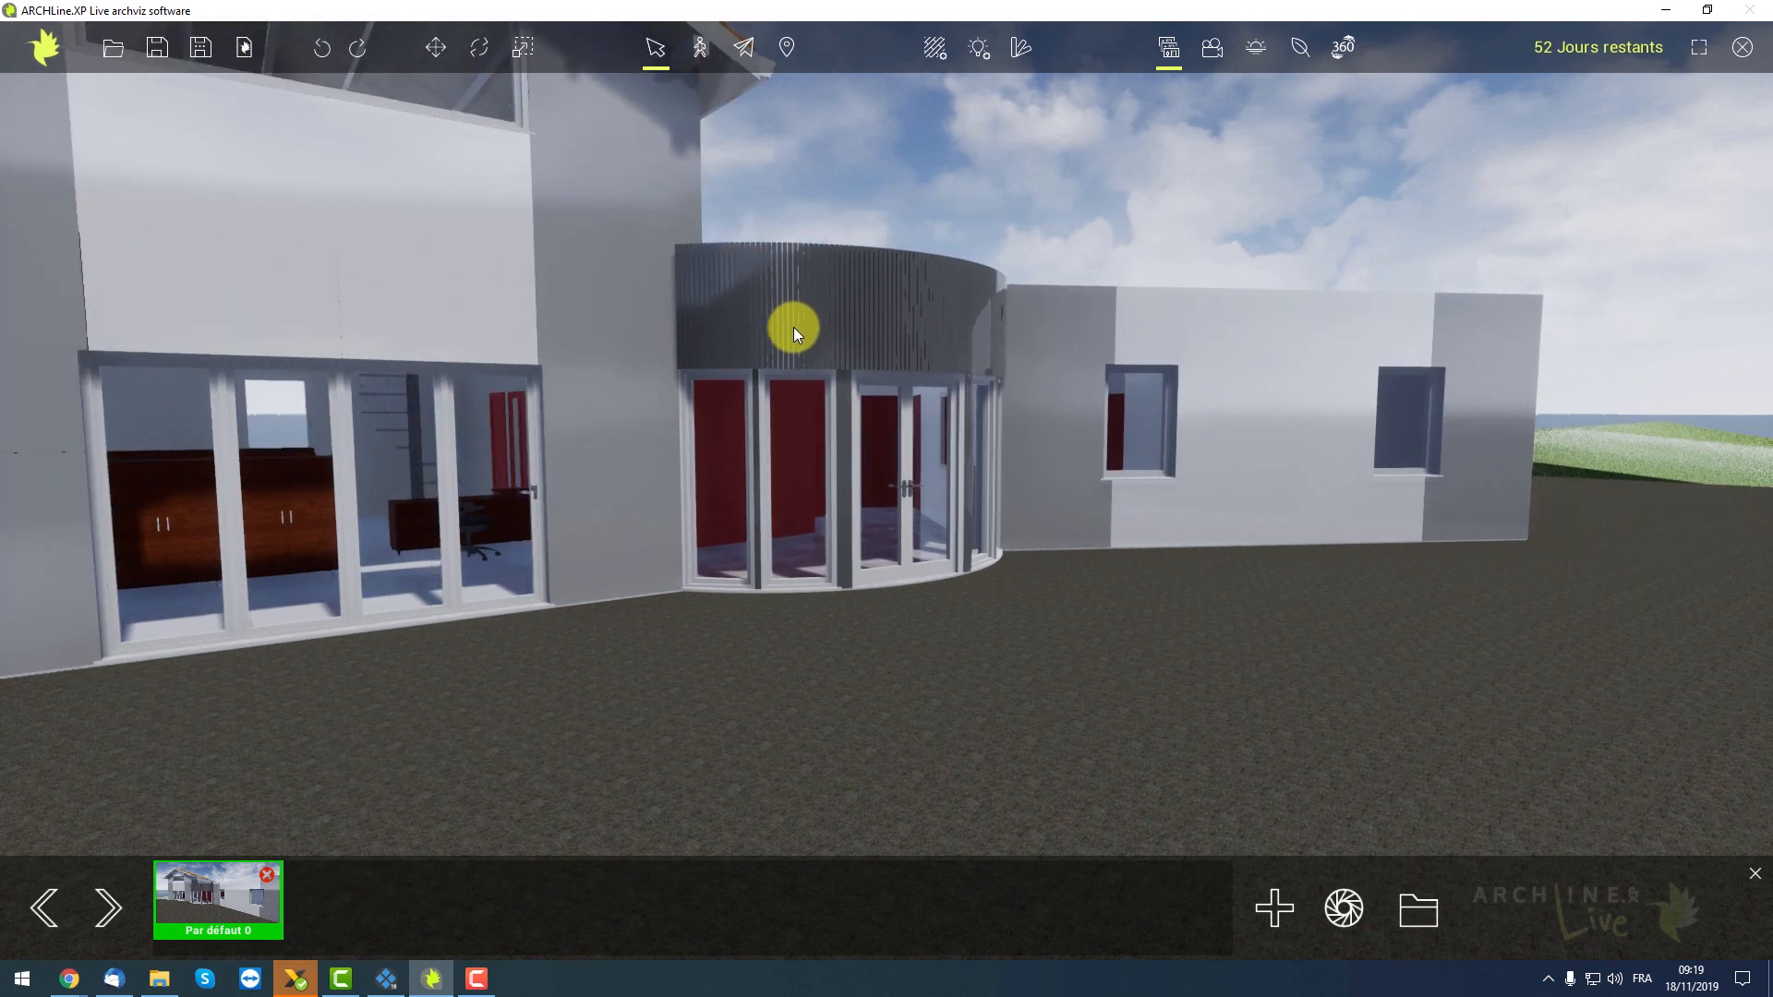
{"action": "left_click", "coordinate": [783, 53]}
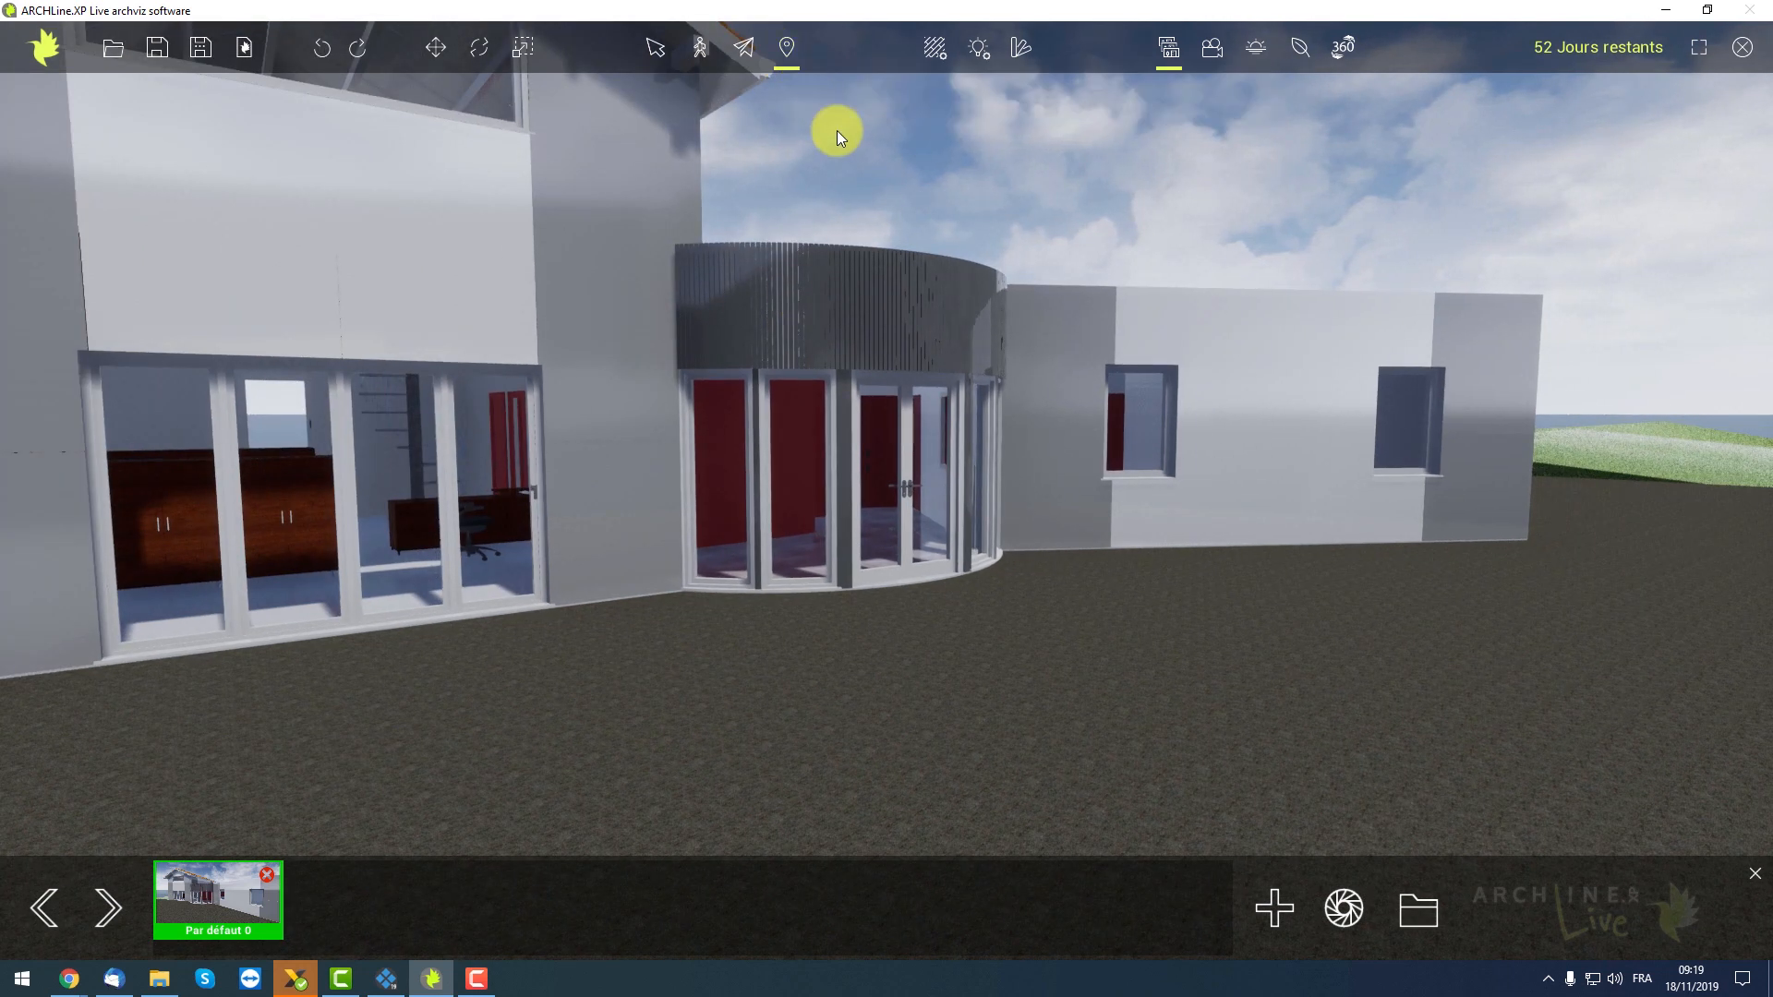
{"action": "left_click", "coordinate": [1511, 460]}
{"action": "left_click_drag", "start_coordinate": [1028, 497], "coordinate": [307, 527]}
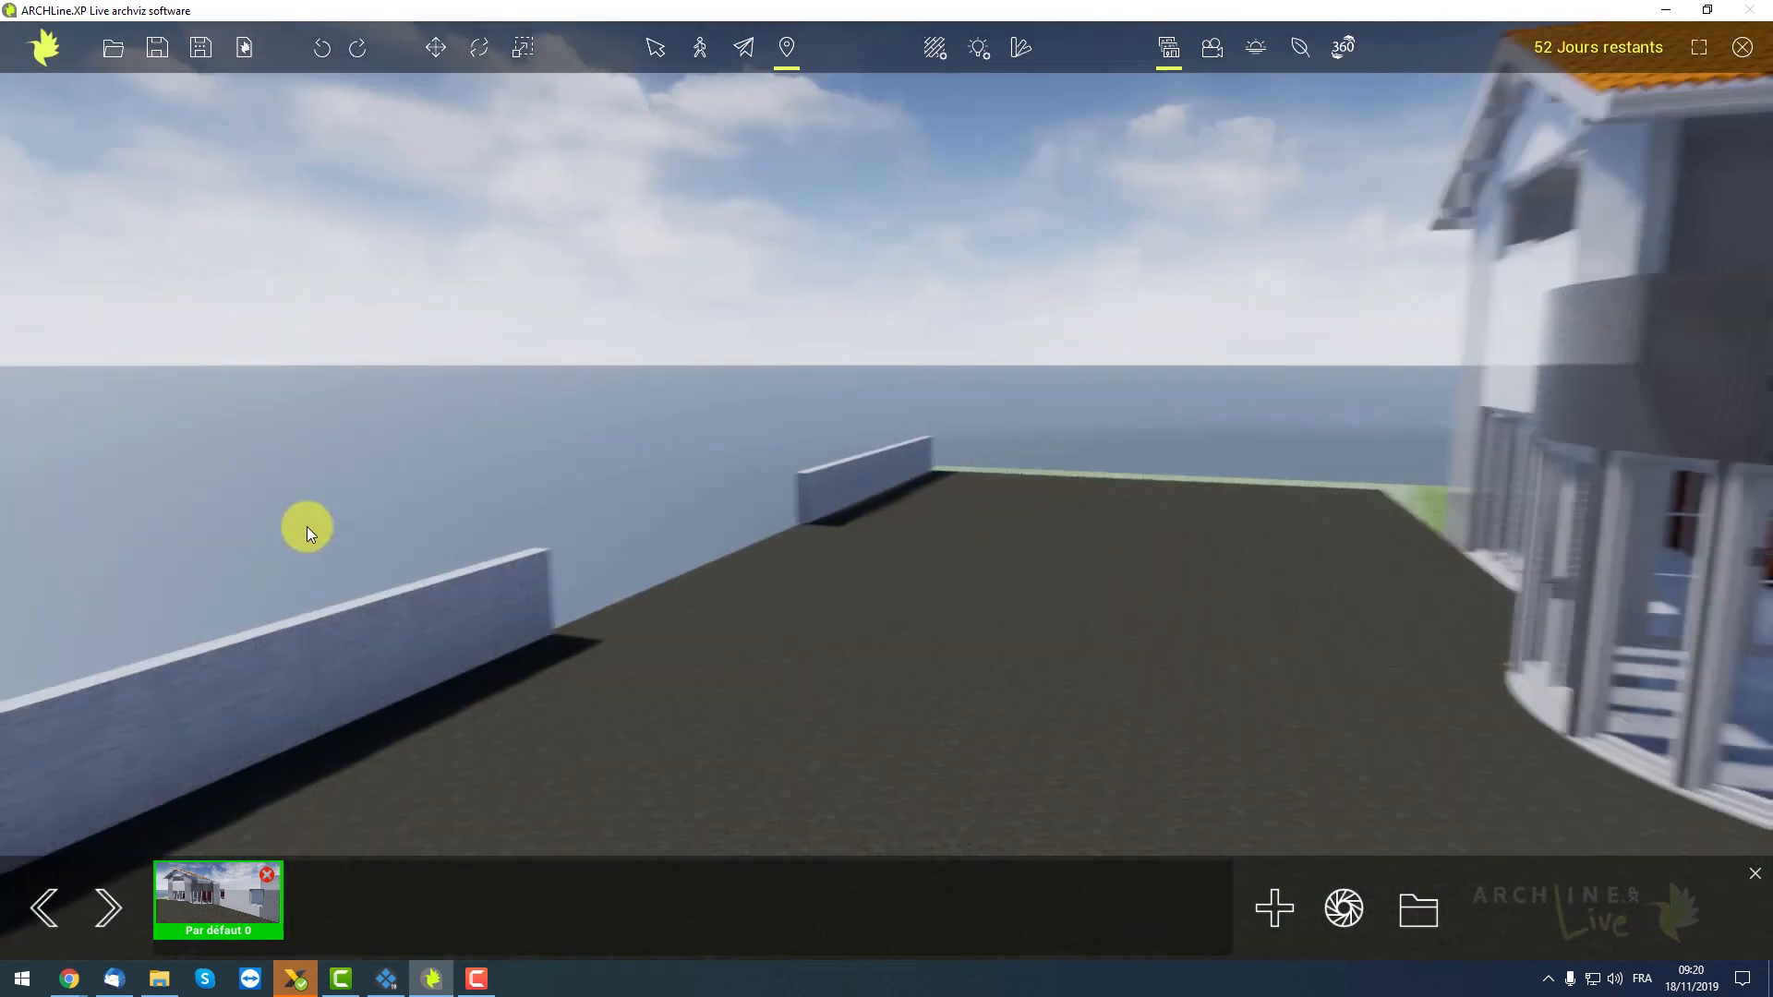
Jump through the building's interior, viewing the reception desk, the spiral staircase and the upper floor
{"action": "left_click_drag", "start_coordinate": [598, 397], "coordinate": [899, 335]}
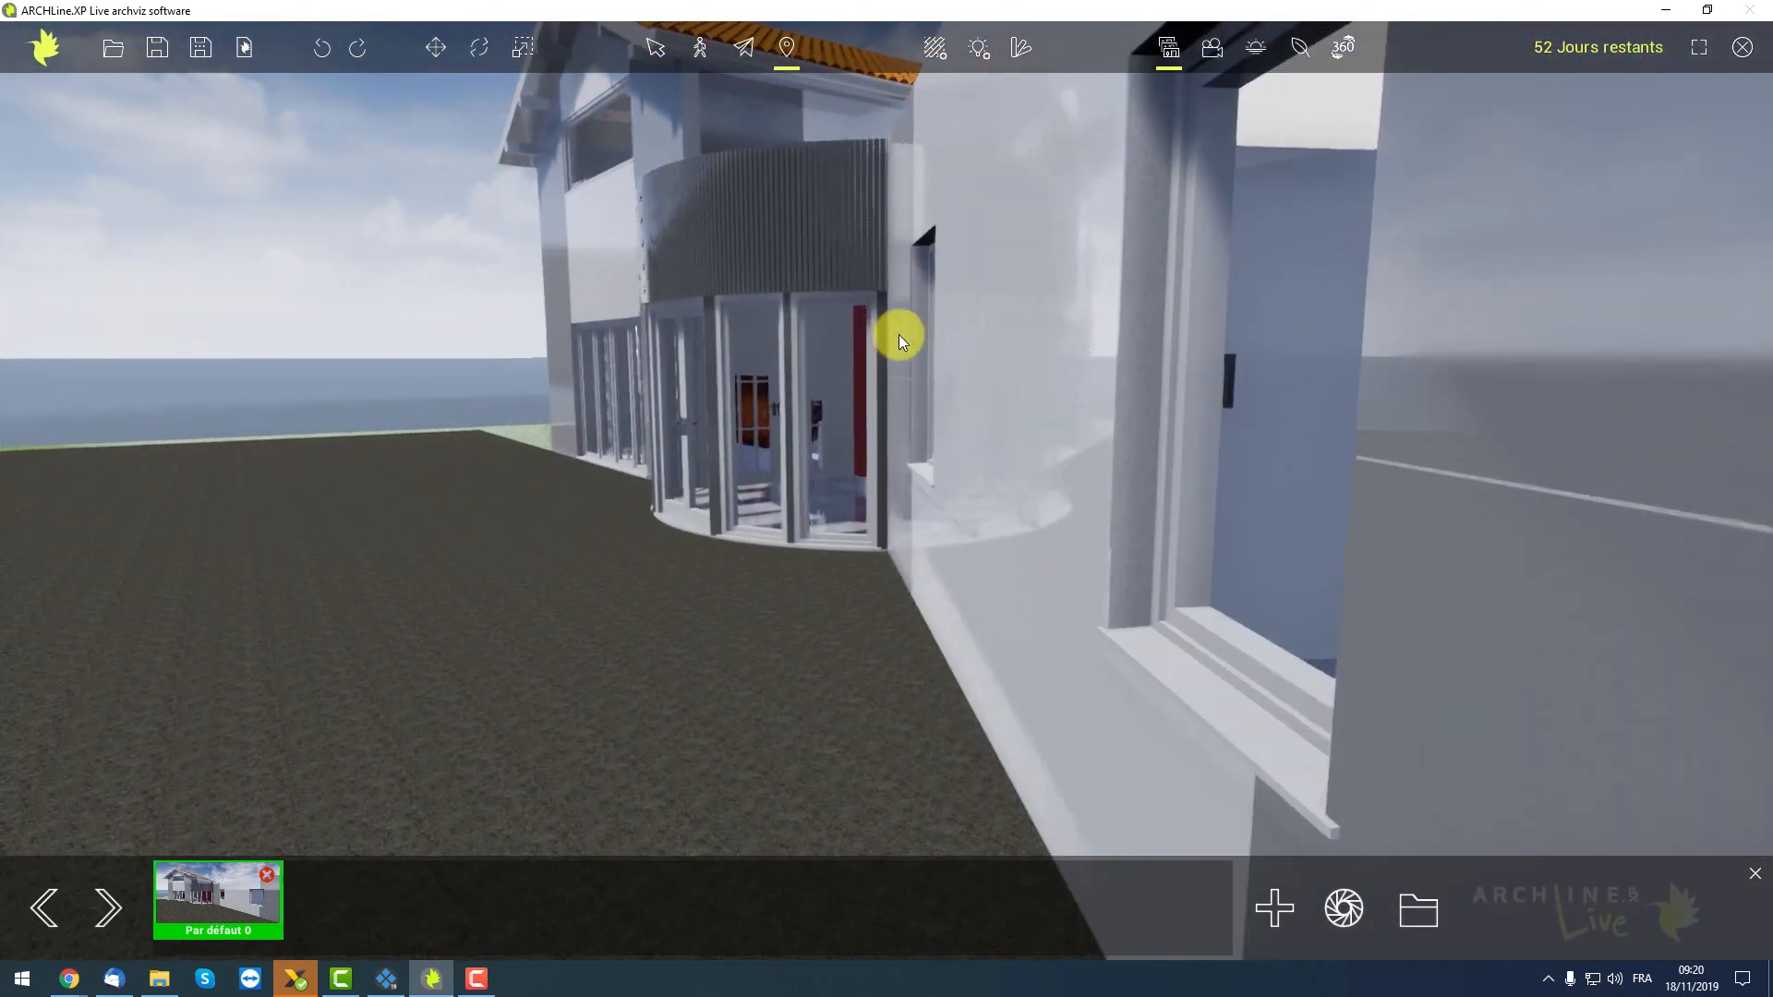
{"action": "left_click", "coordinate": [674, 443]}
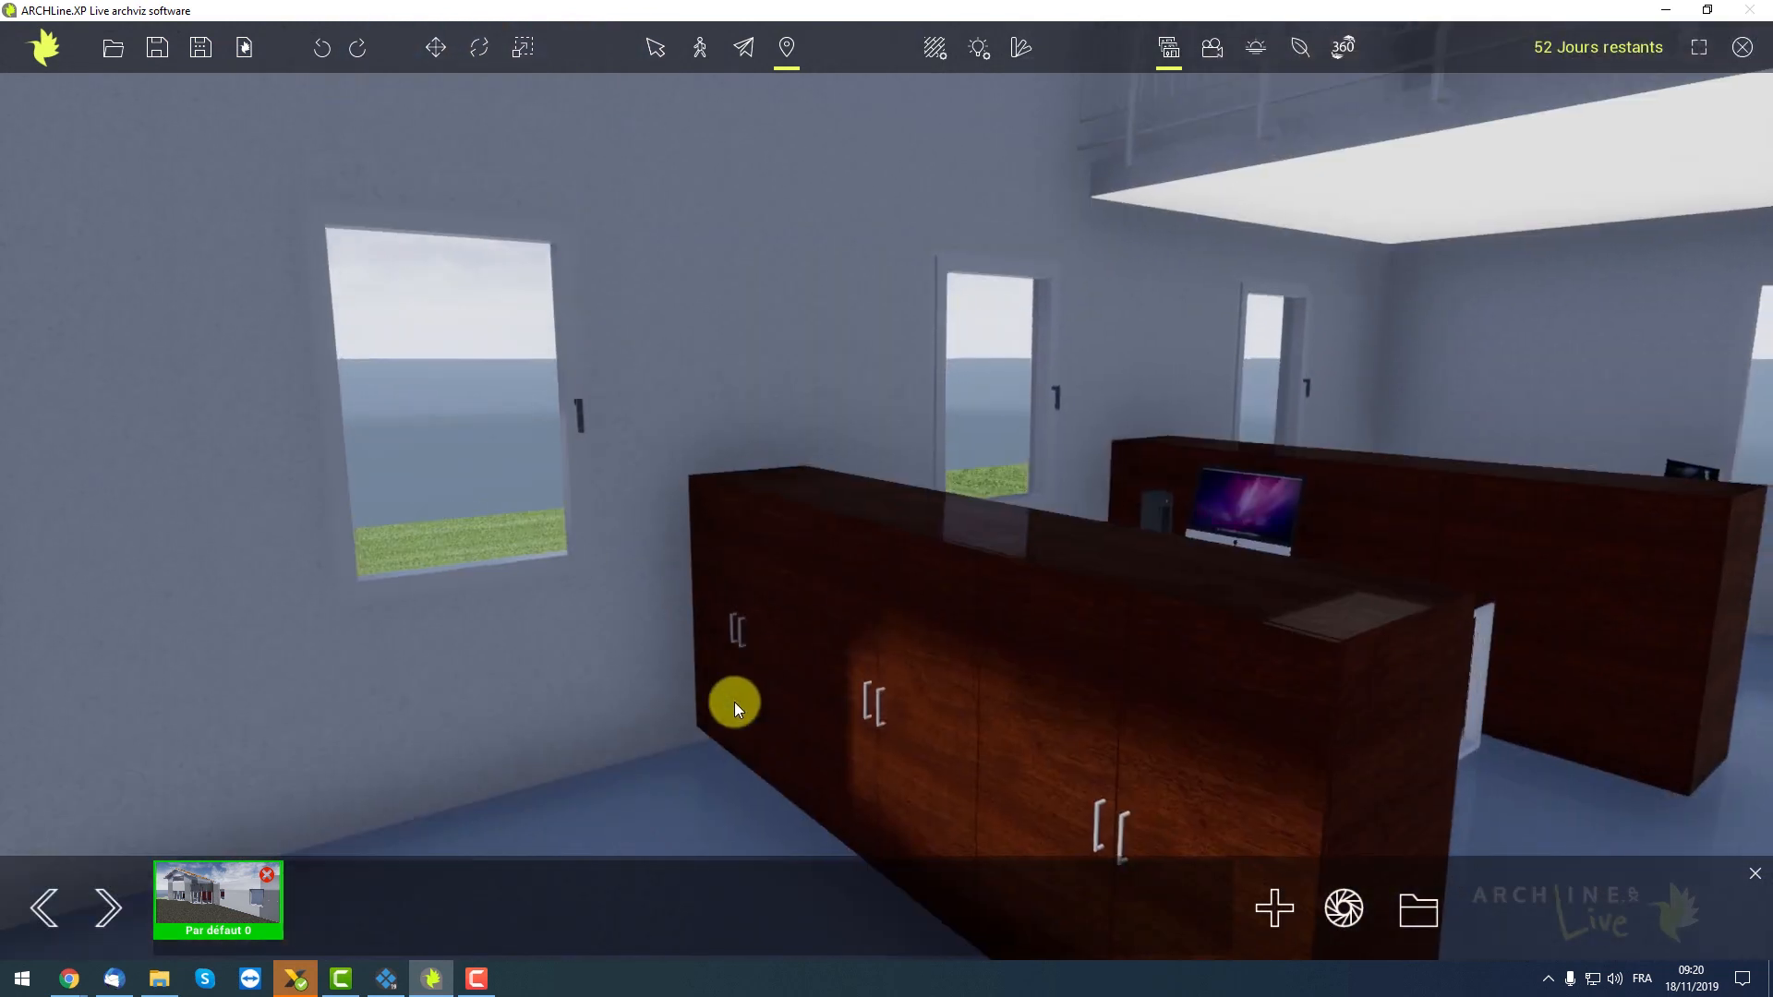
{"action": "left_click_drag", "start_coordinate": [755, 665], "coordinate": [1049, 613]}
{"action": "left_click", "coordinate": [1130, 574]}
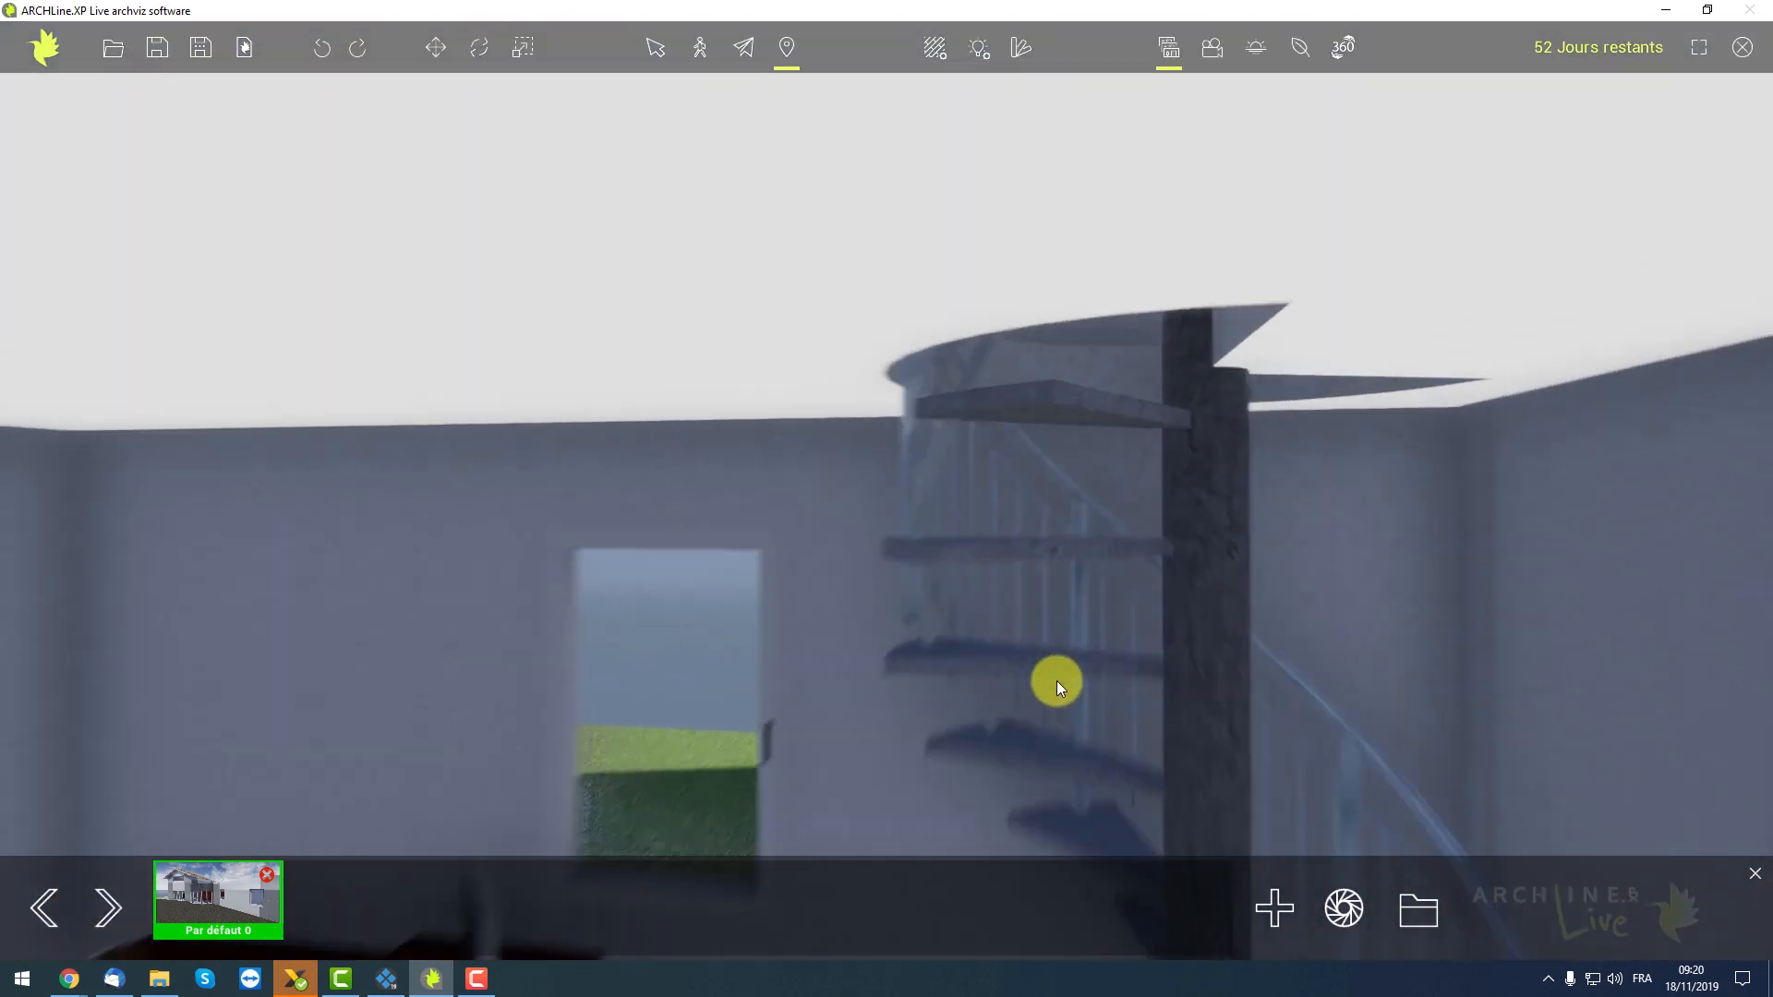
{"action": "left_click_drag", "start_coordinate": [886, 590], "coordinate": [340, 621]}
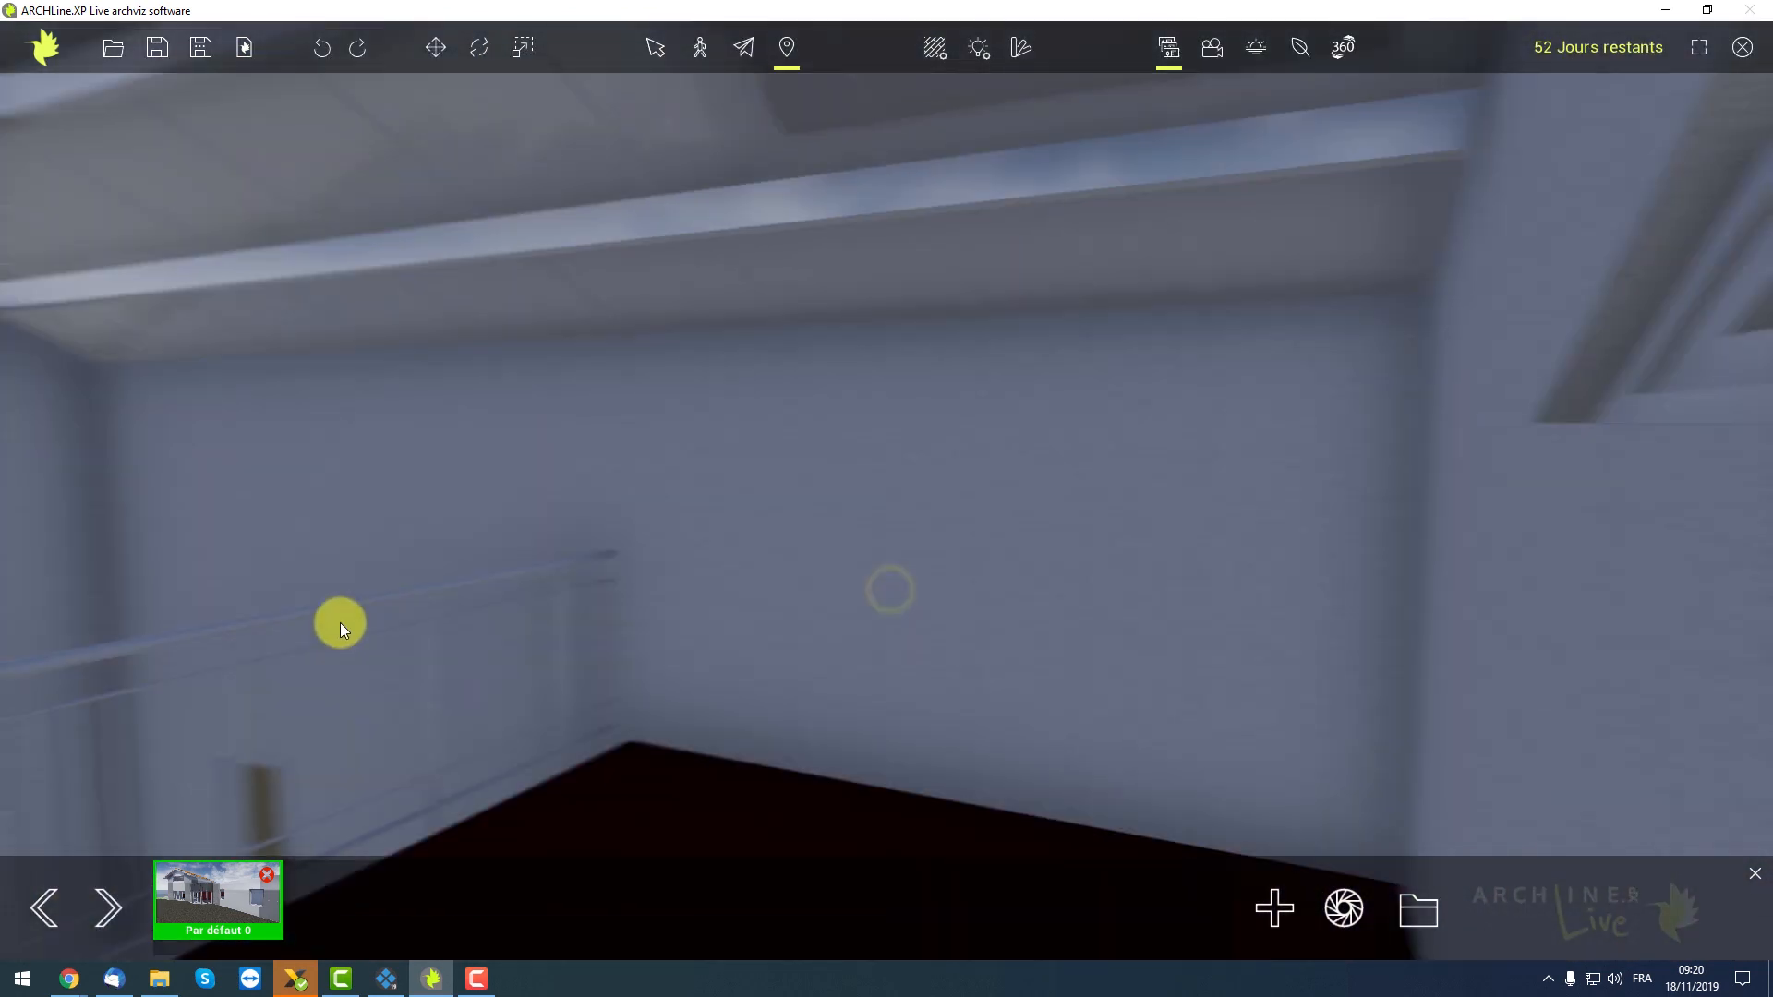
{"action": "left_click_drag", "start_coordinate": [922, 553], "coordinate": [519, 613]}
{"action": "left_click", "coordinate": [1015, 557]}
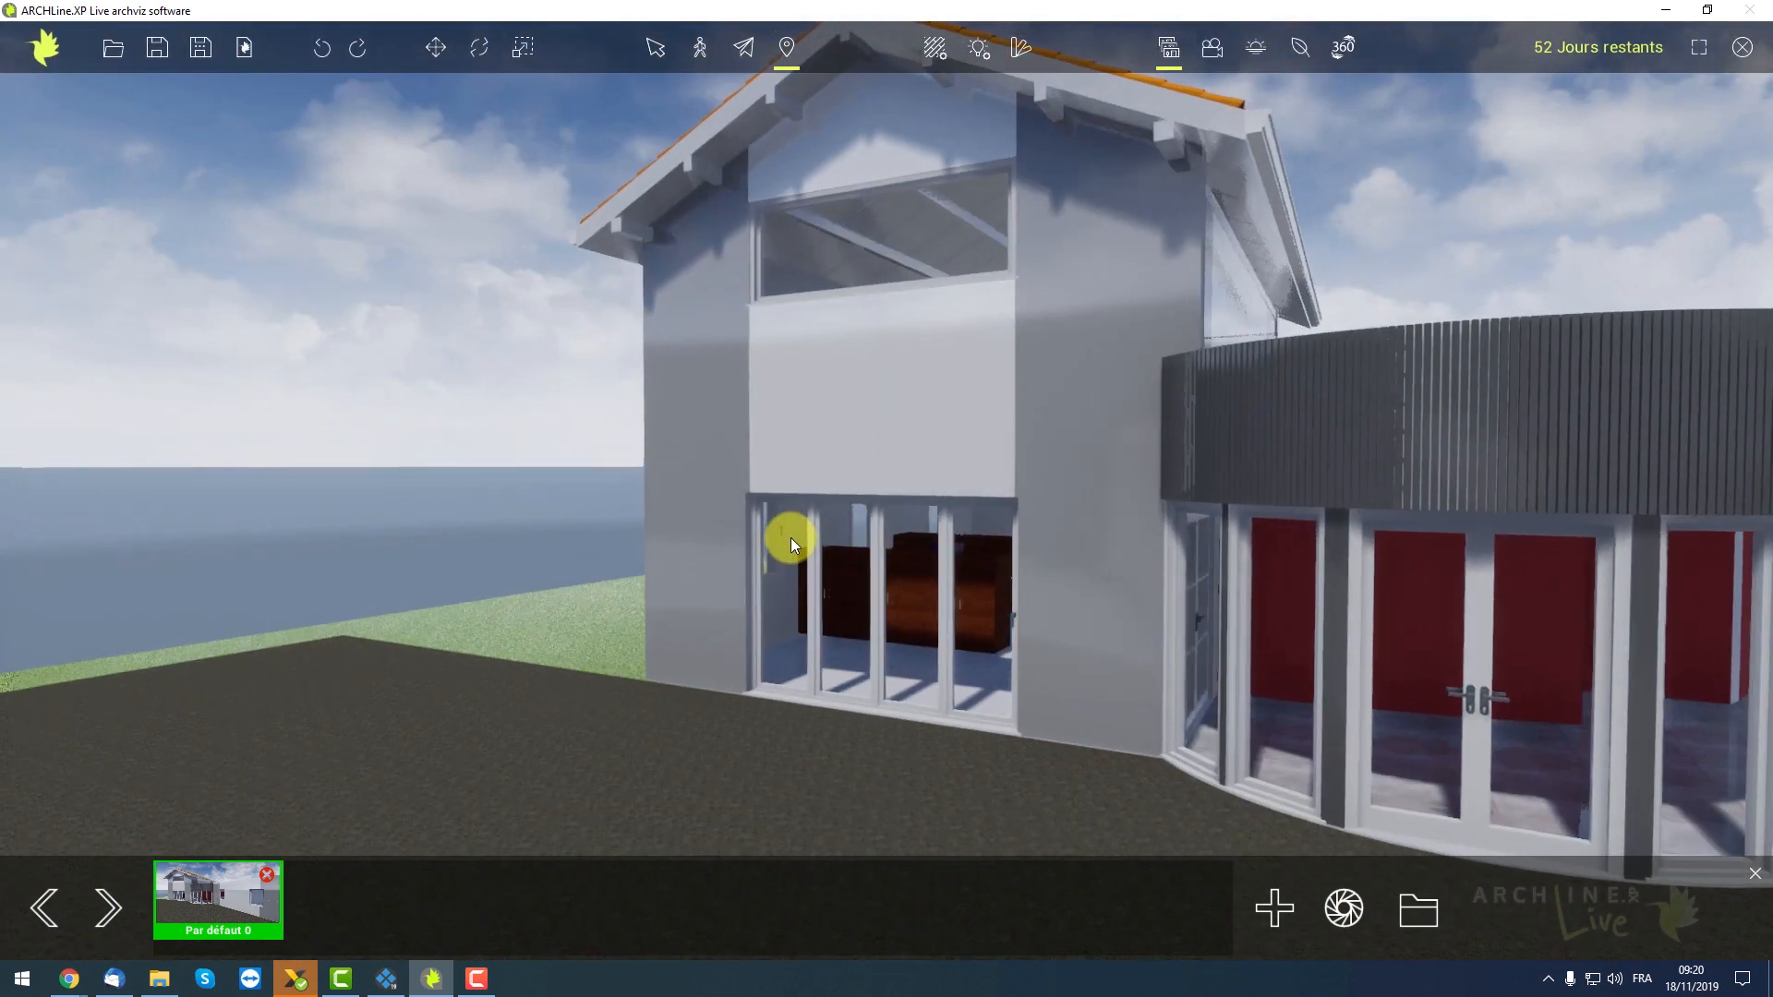
Examine the front facade from outside, covering the gabled block, the curved glazed entrance and the right wing
{"action": "left_click_drag", "start_coordinate": [805, 541], "coordinate": [1027, 556]}
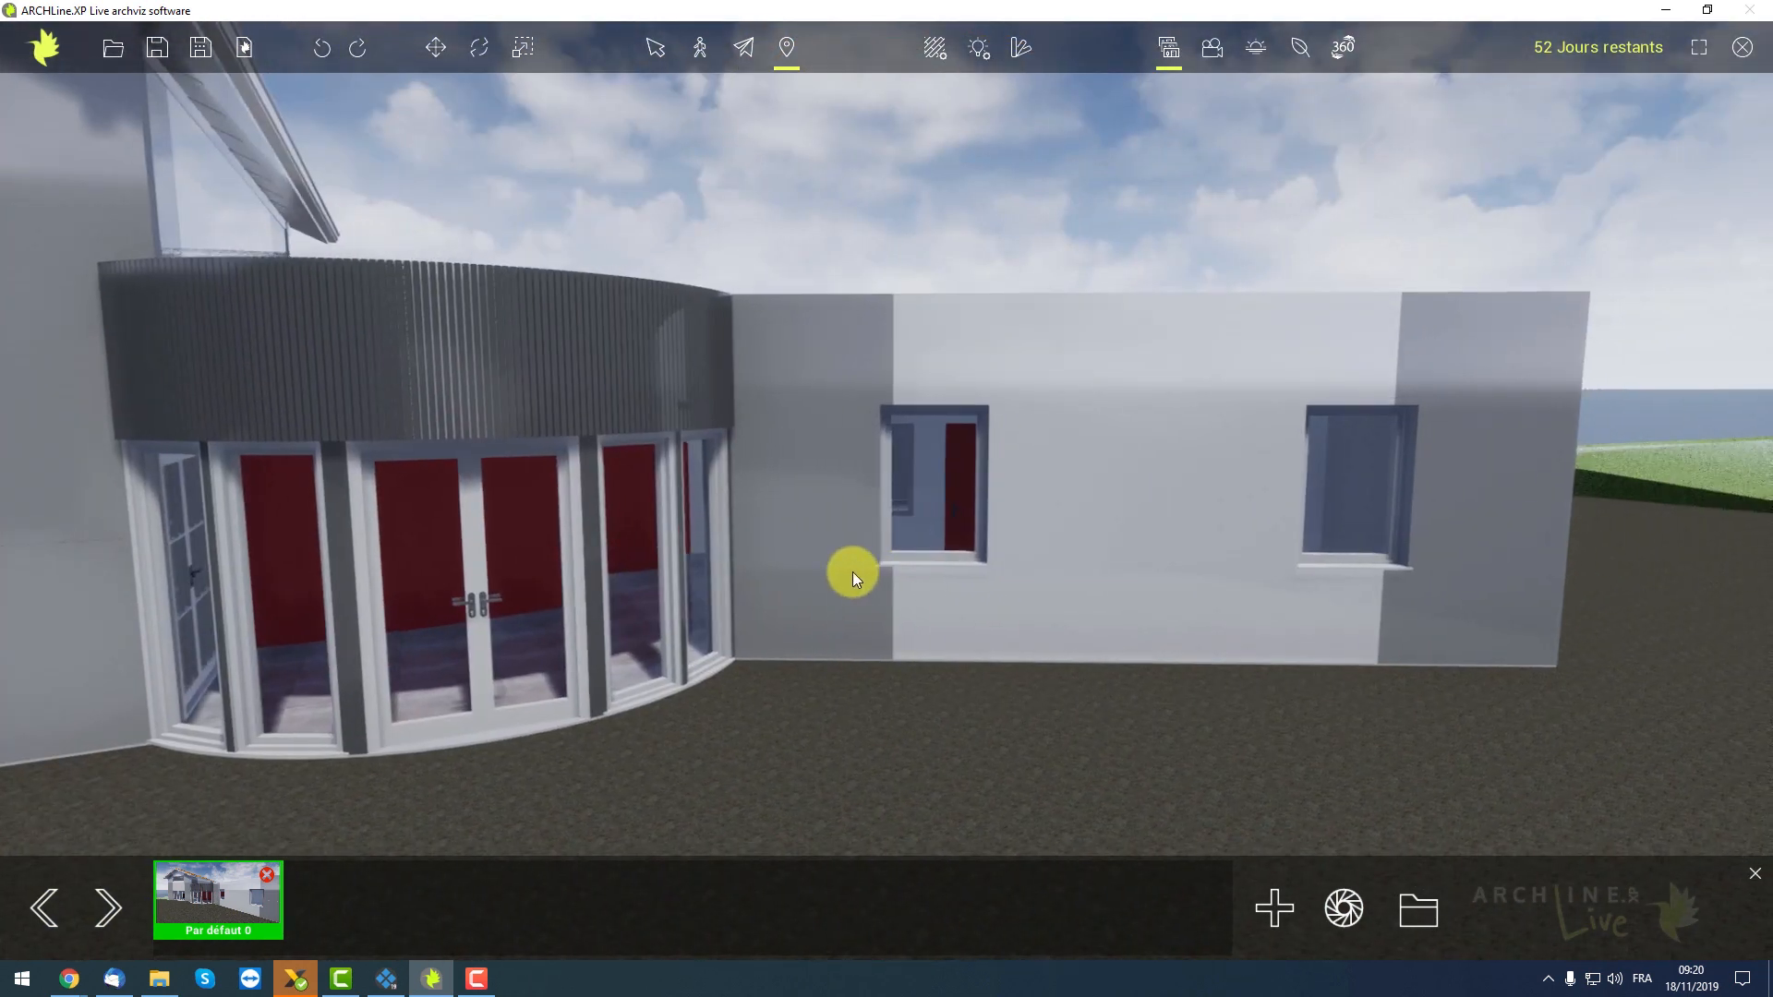
{"action": "left_click_drag", "start_coordinate": [851, 573], "coordinate": [790, 569]}
{"action": "left_click_drag", "start_coordinate": [997, 581], "coordinate": [931, 583]}
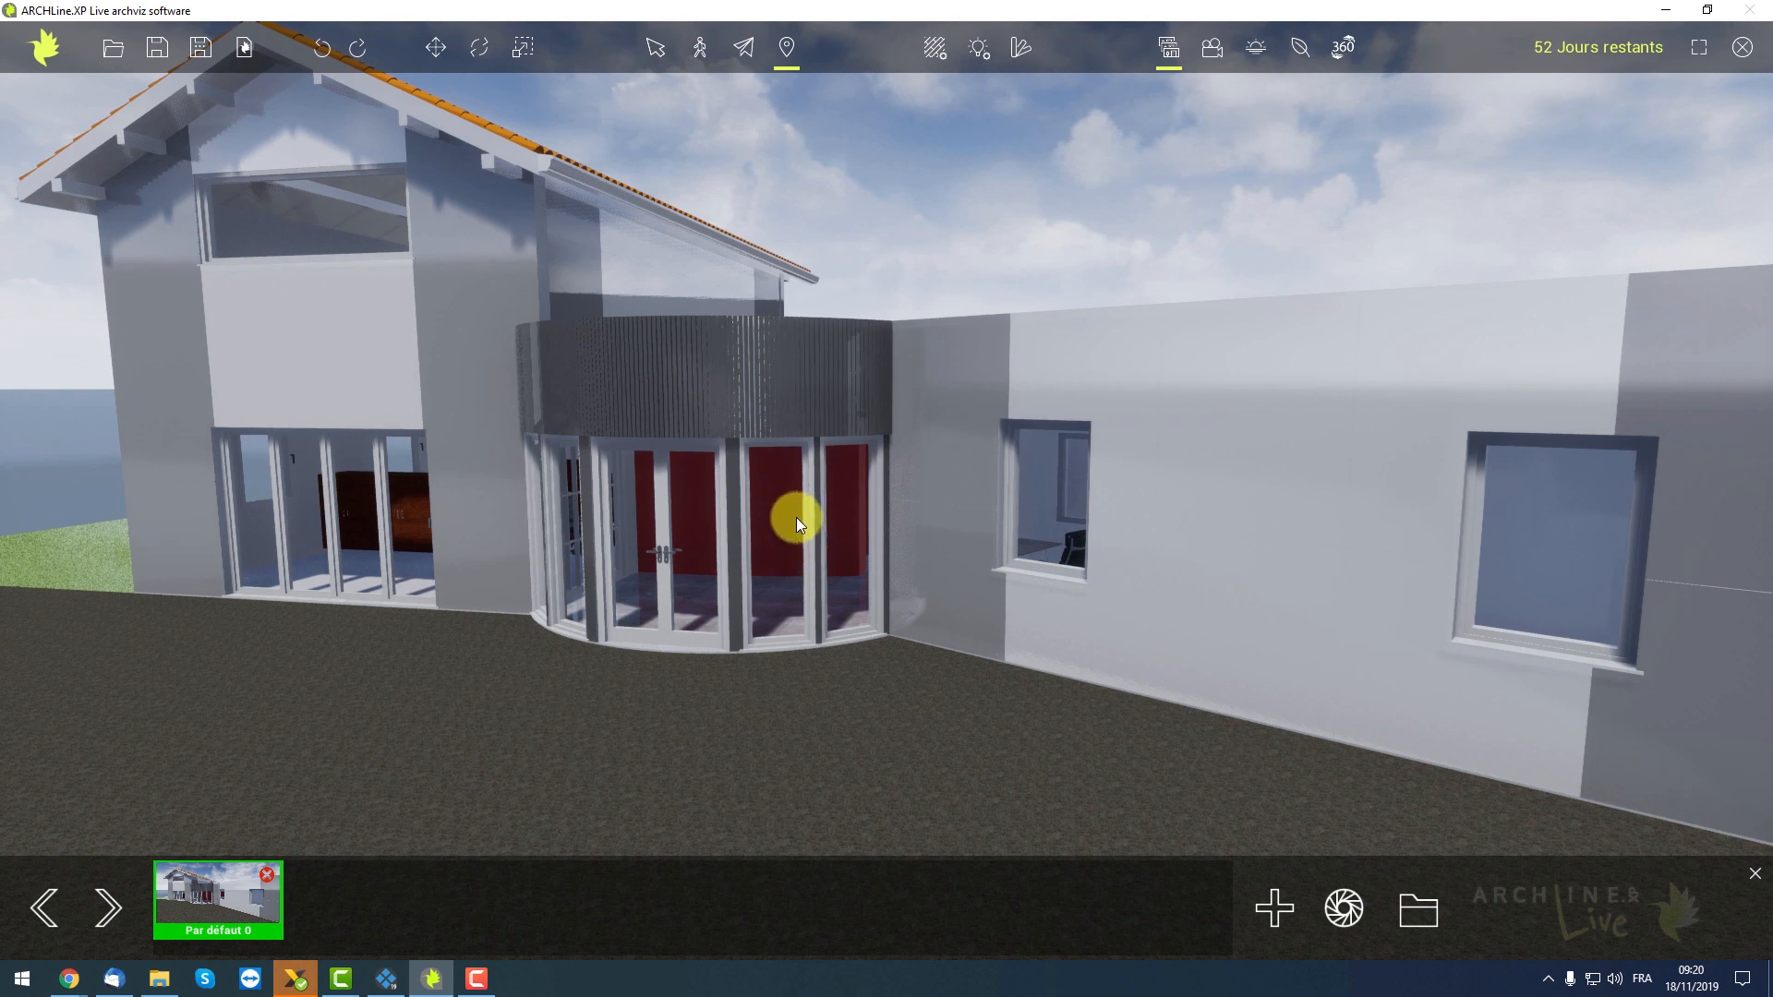
{"action": "left_click_drag", "start_coordinate": [796, 508], "coordinate": [799, 611]}
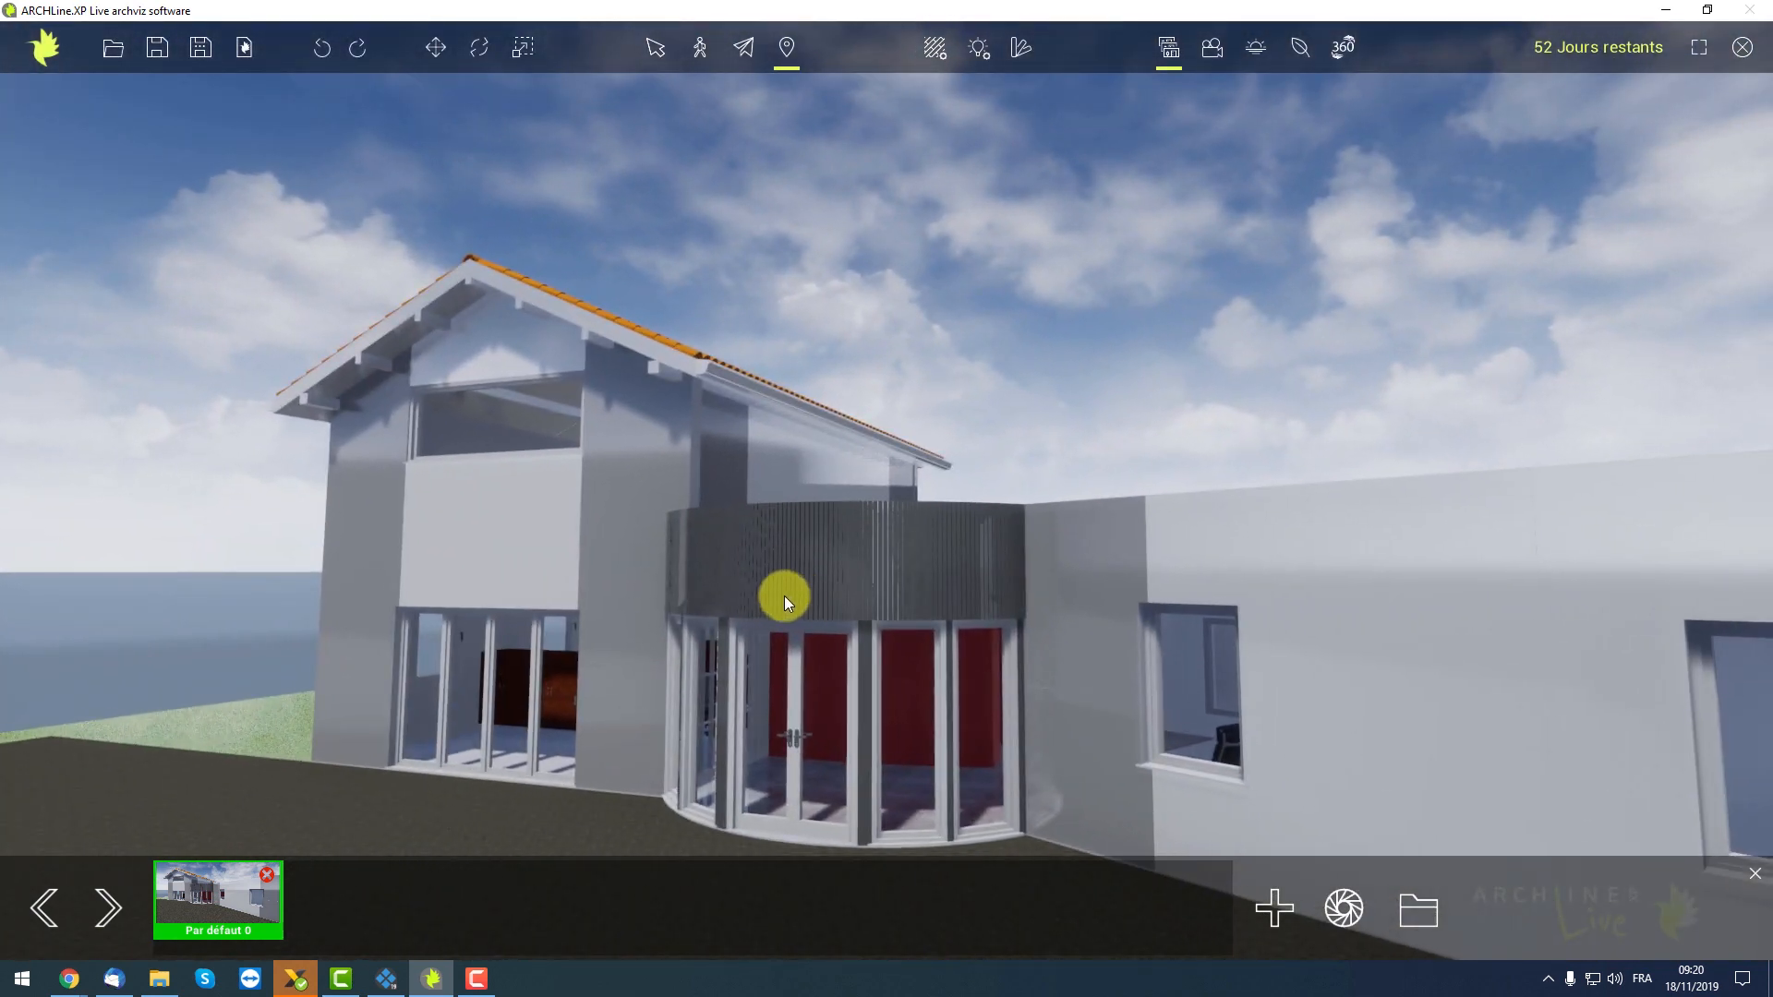
{"action": "left_click_drag", "start_coordinate": [740, 580], "coordinate": [850, 611]}
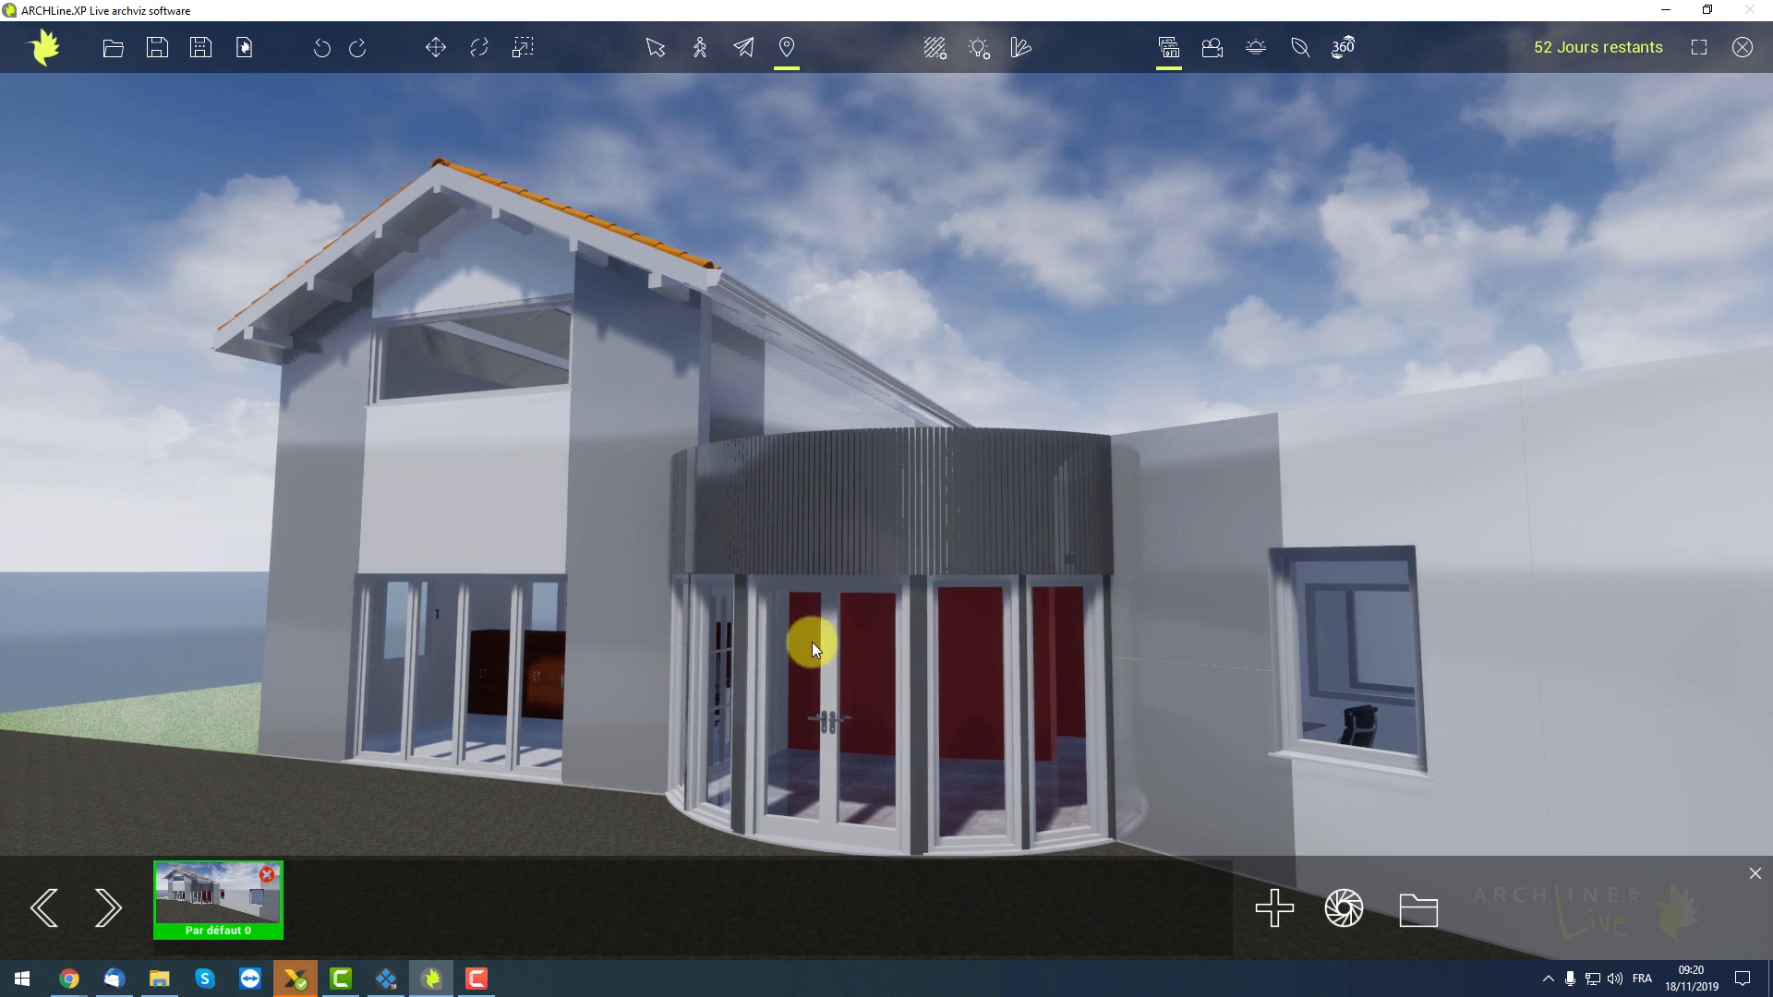
{"action": "left_click_drag", "start_coordinate": [776, 659], "coordinate": [839, 633]}
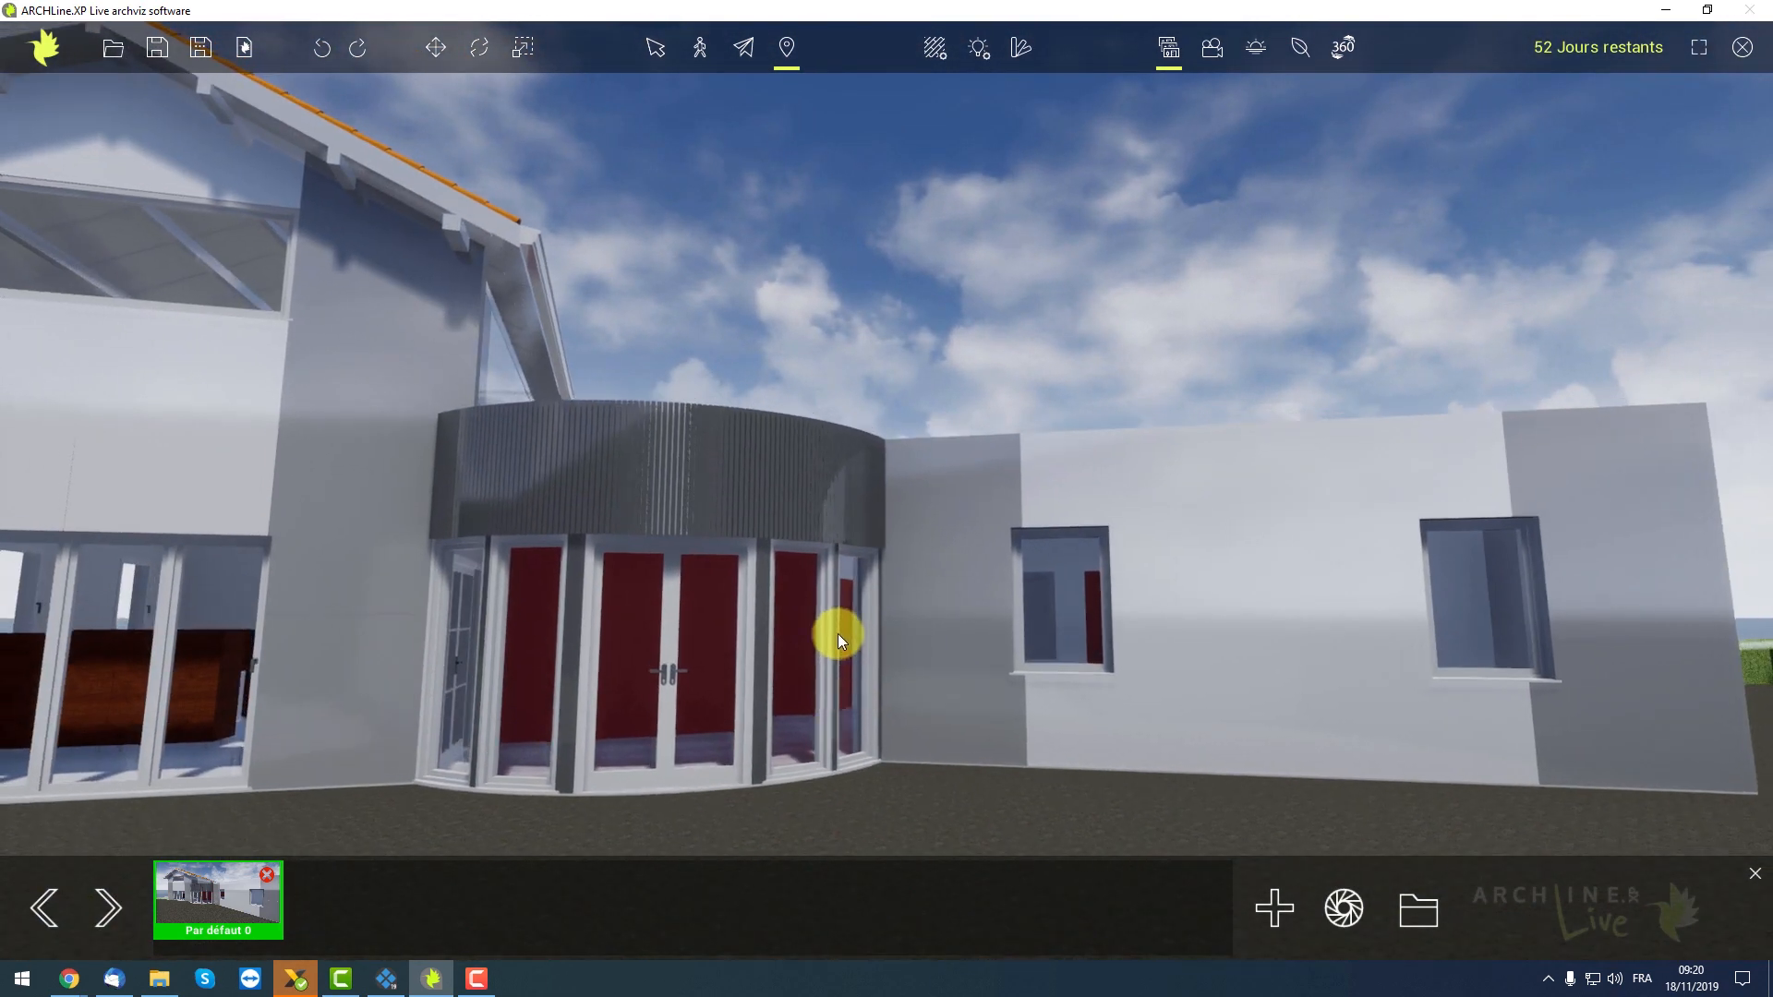
Open the material properties for editing and switch off the jump-to-location mode
{"action": "left_click", "coordinate": [933, 47]}
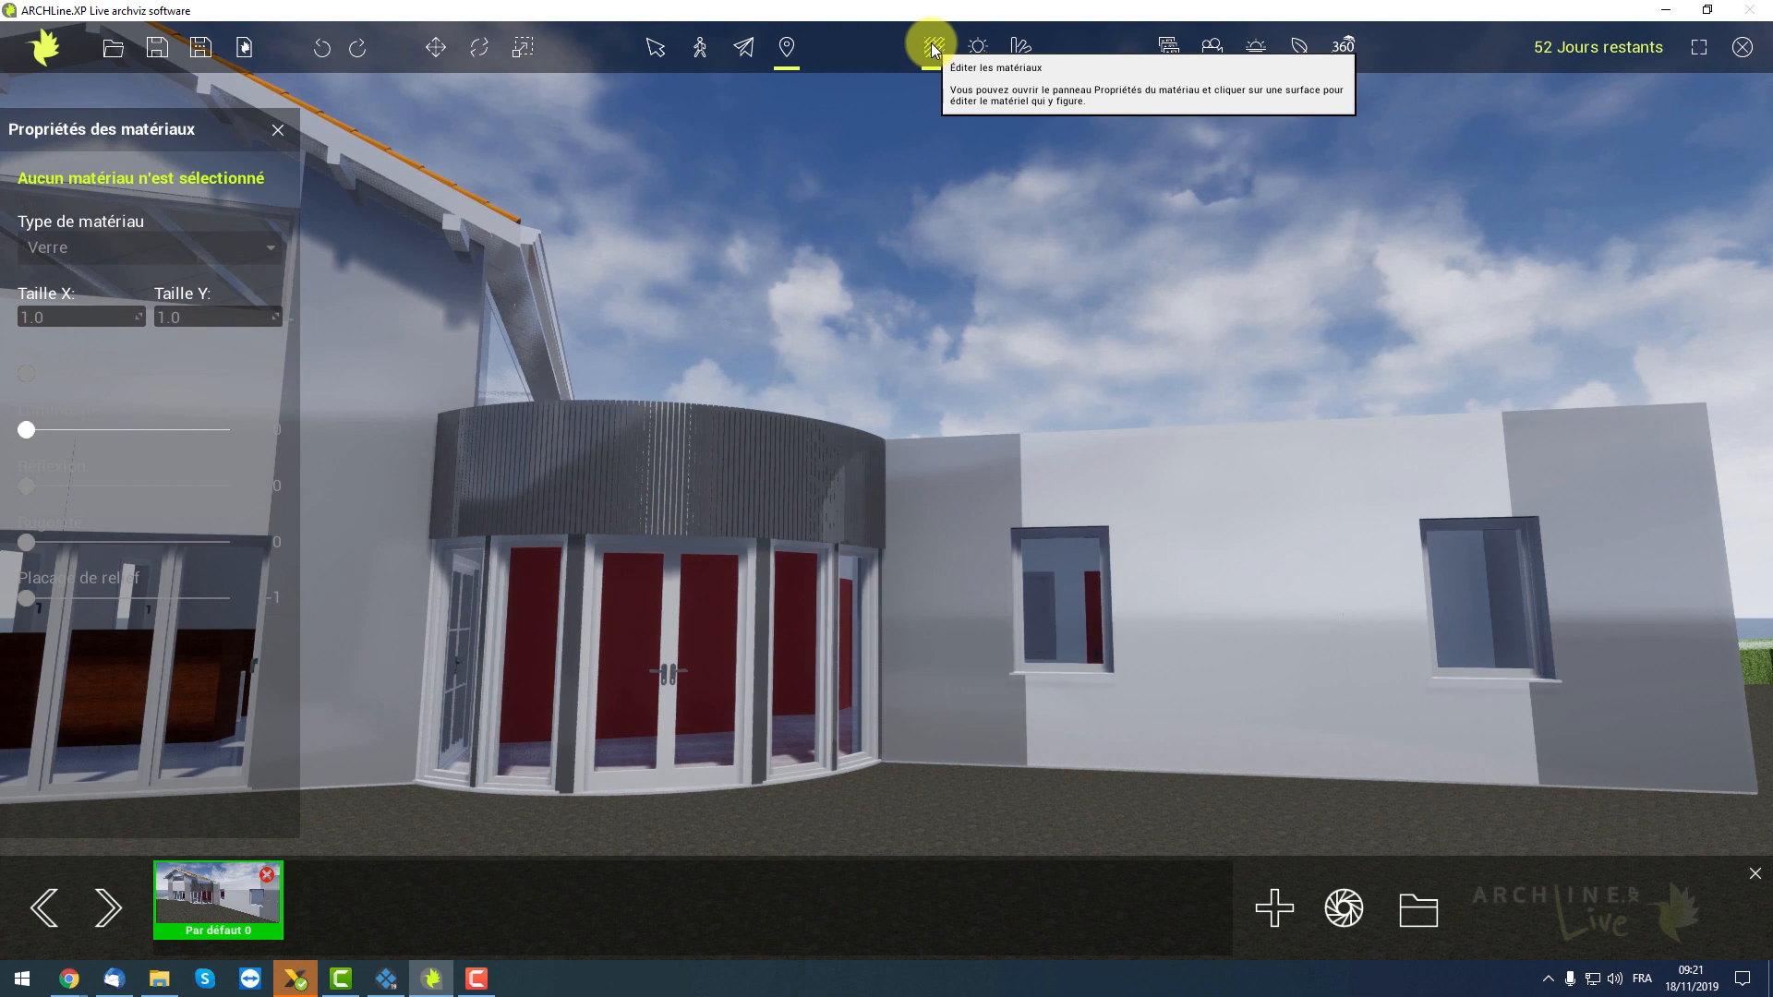
{"action": "left_click", "coordinate": [943, 497]}
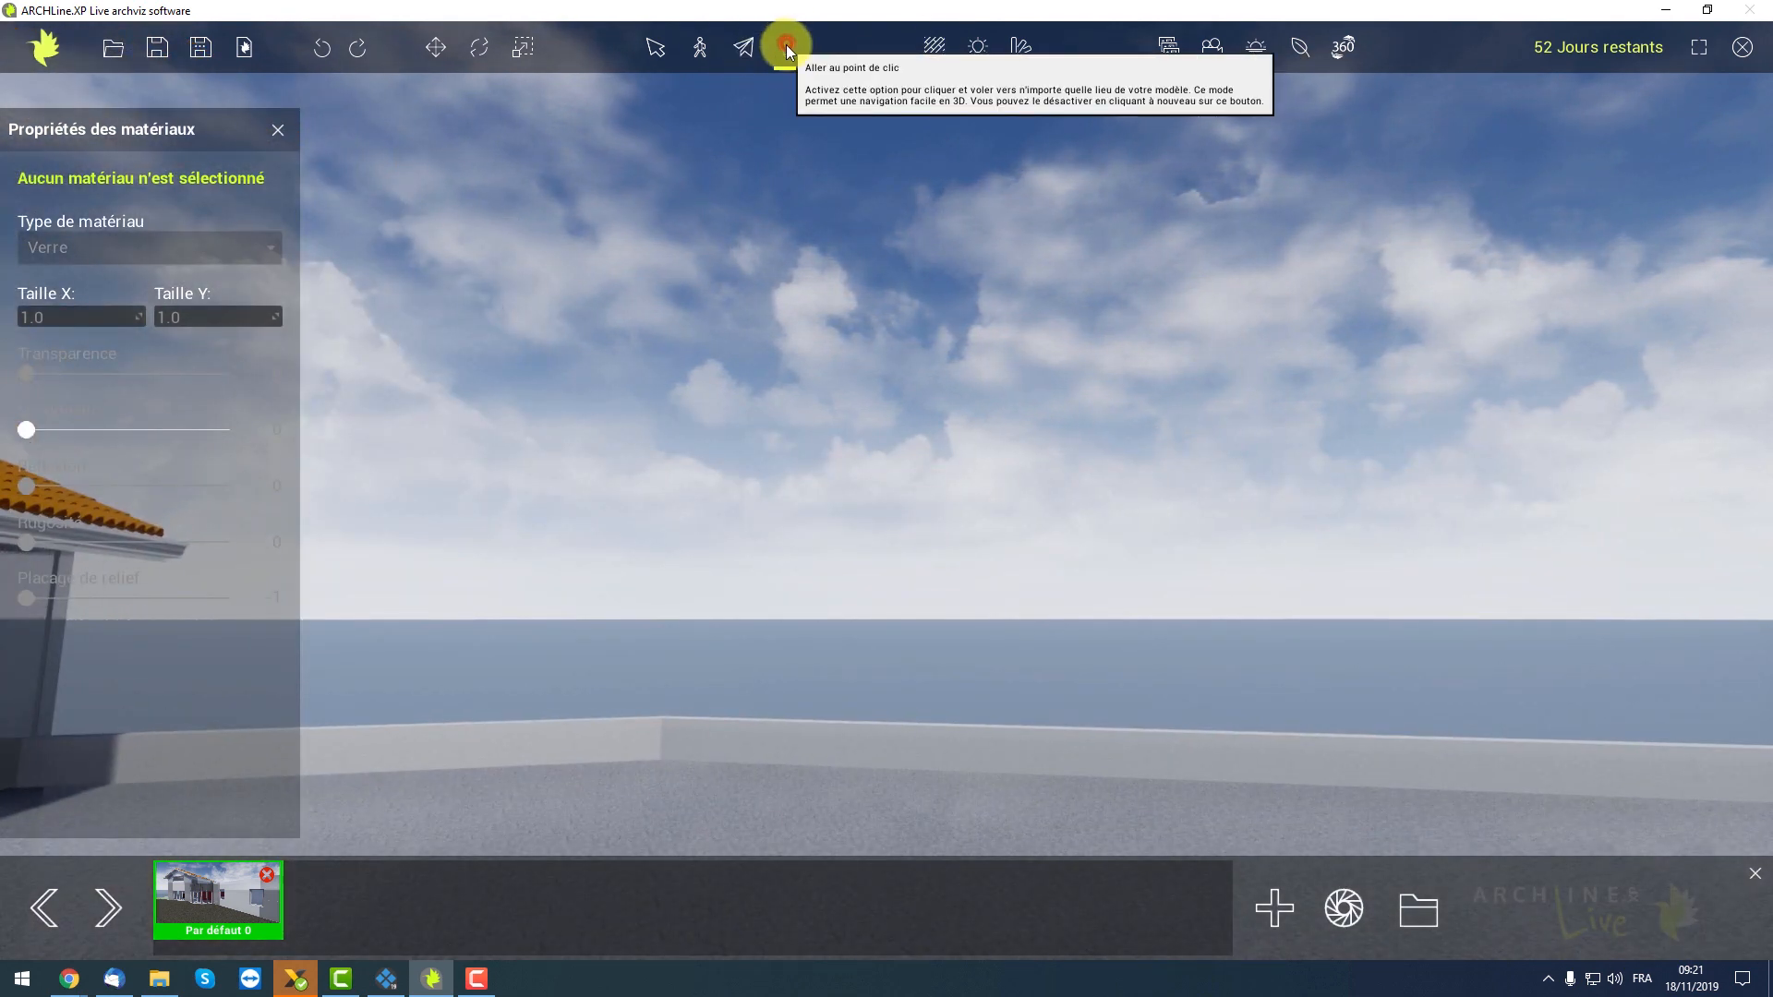
{"action": "left_click", "coordinate": [785, 44]}
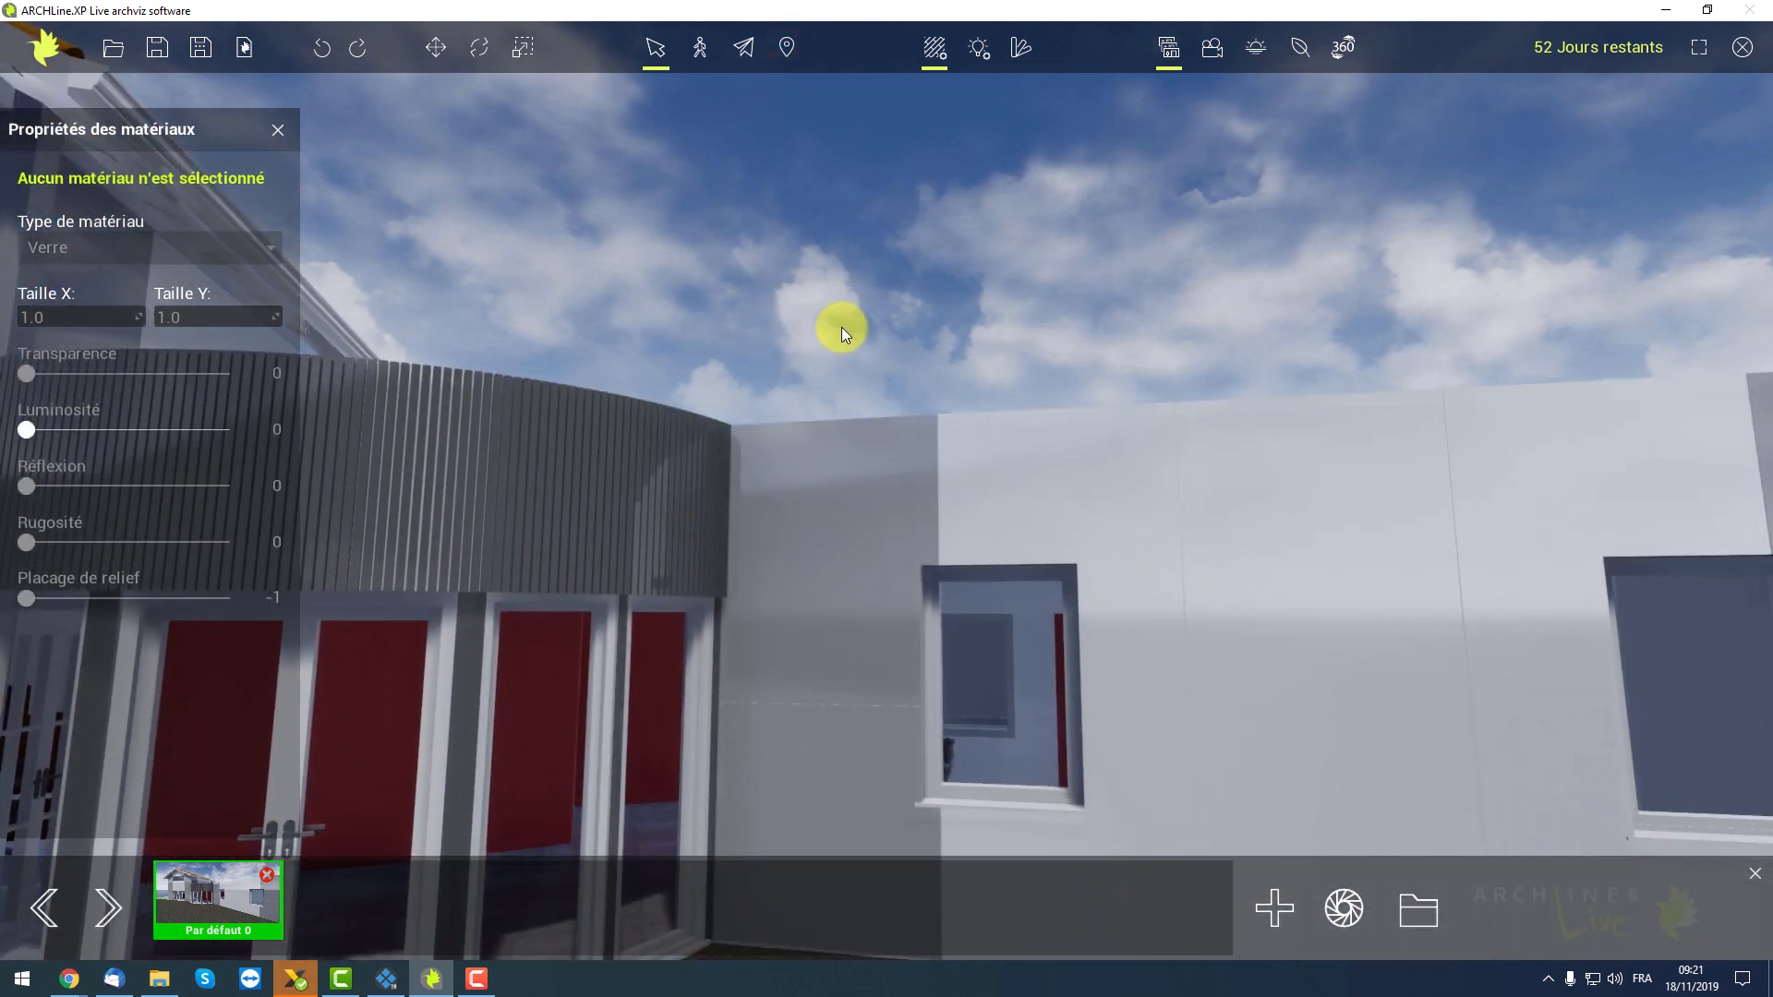
Set the grey wall material beside the entrance to luminosity 0.049, reflection 0.008 and roughness 0.466
{"action": "left_click", "coordinate": [843, 550]}
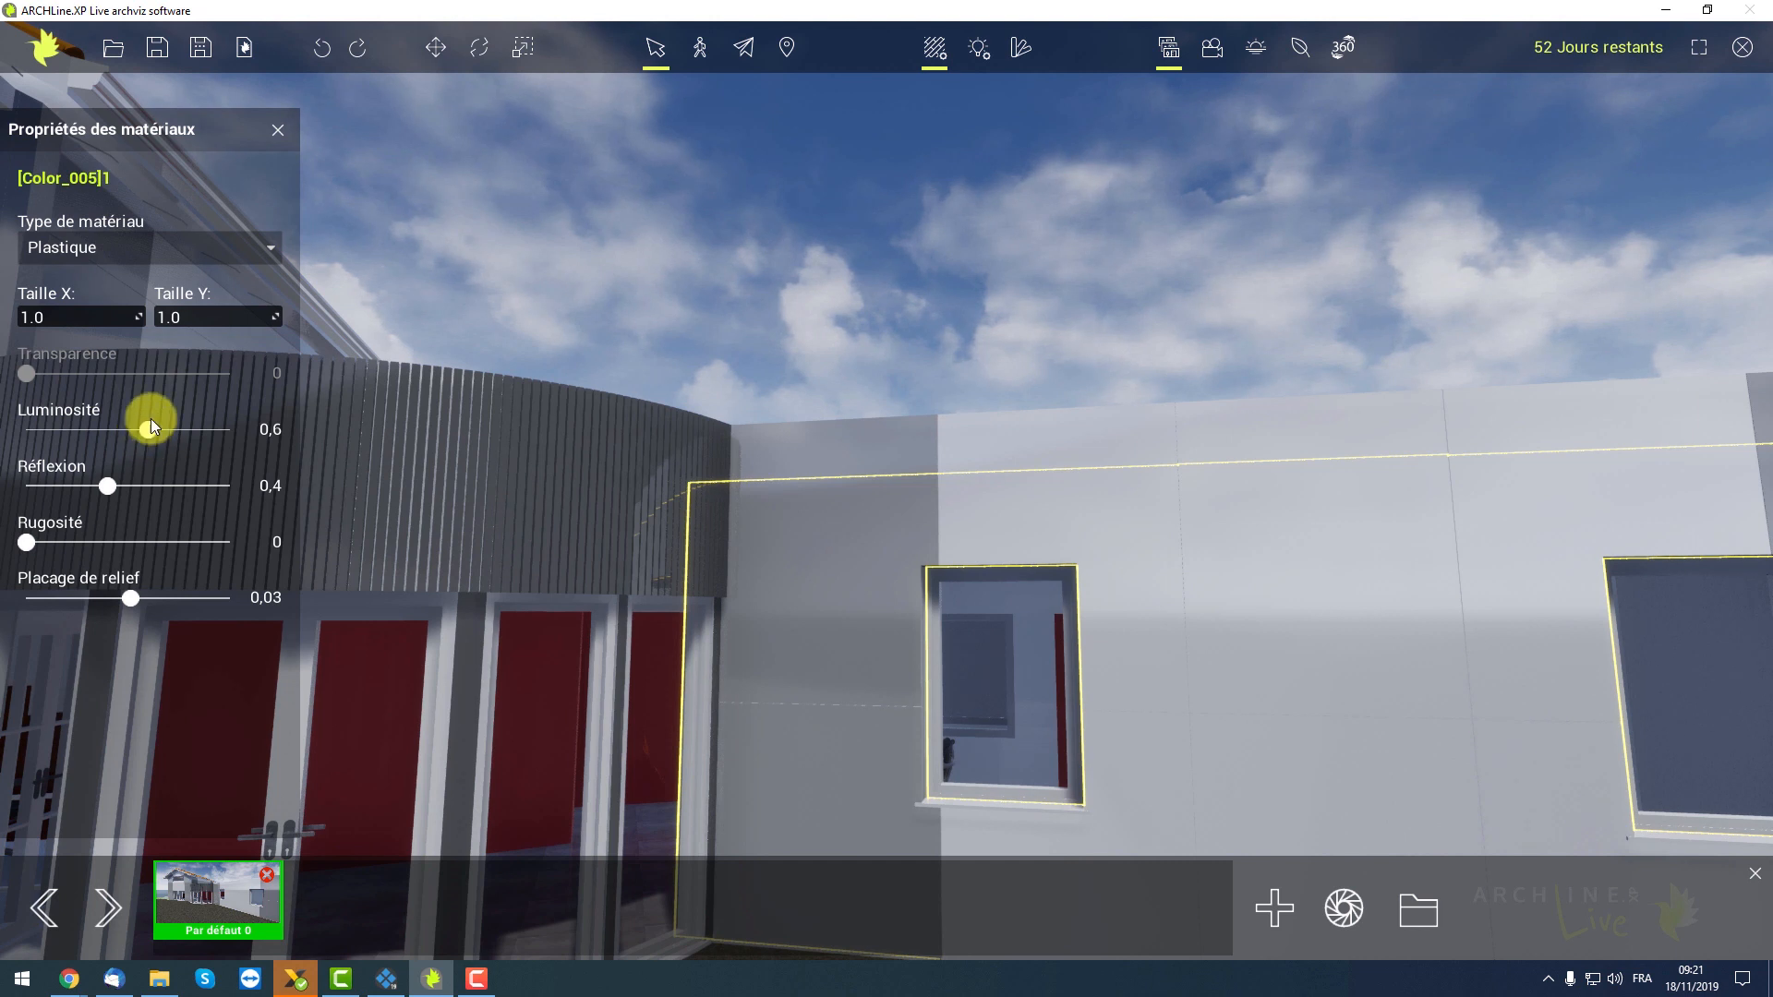
{"action": "left_click_drag", "start_coordinate": [152, 428], "coordinate": [18, 430]}
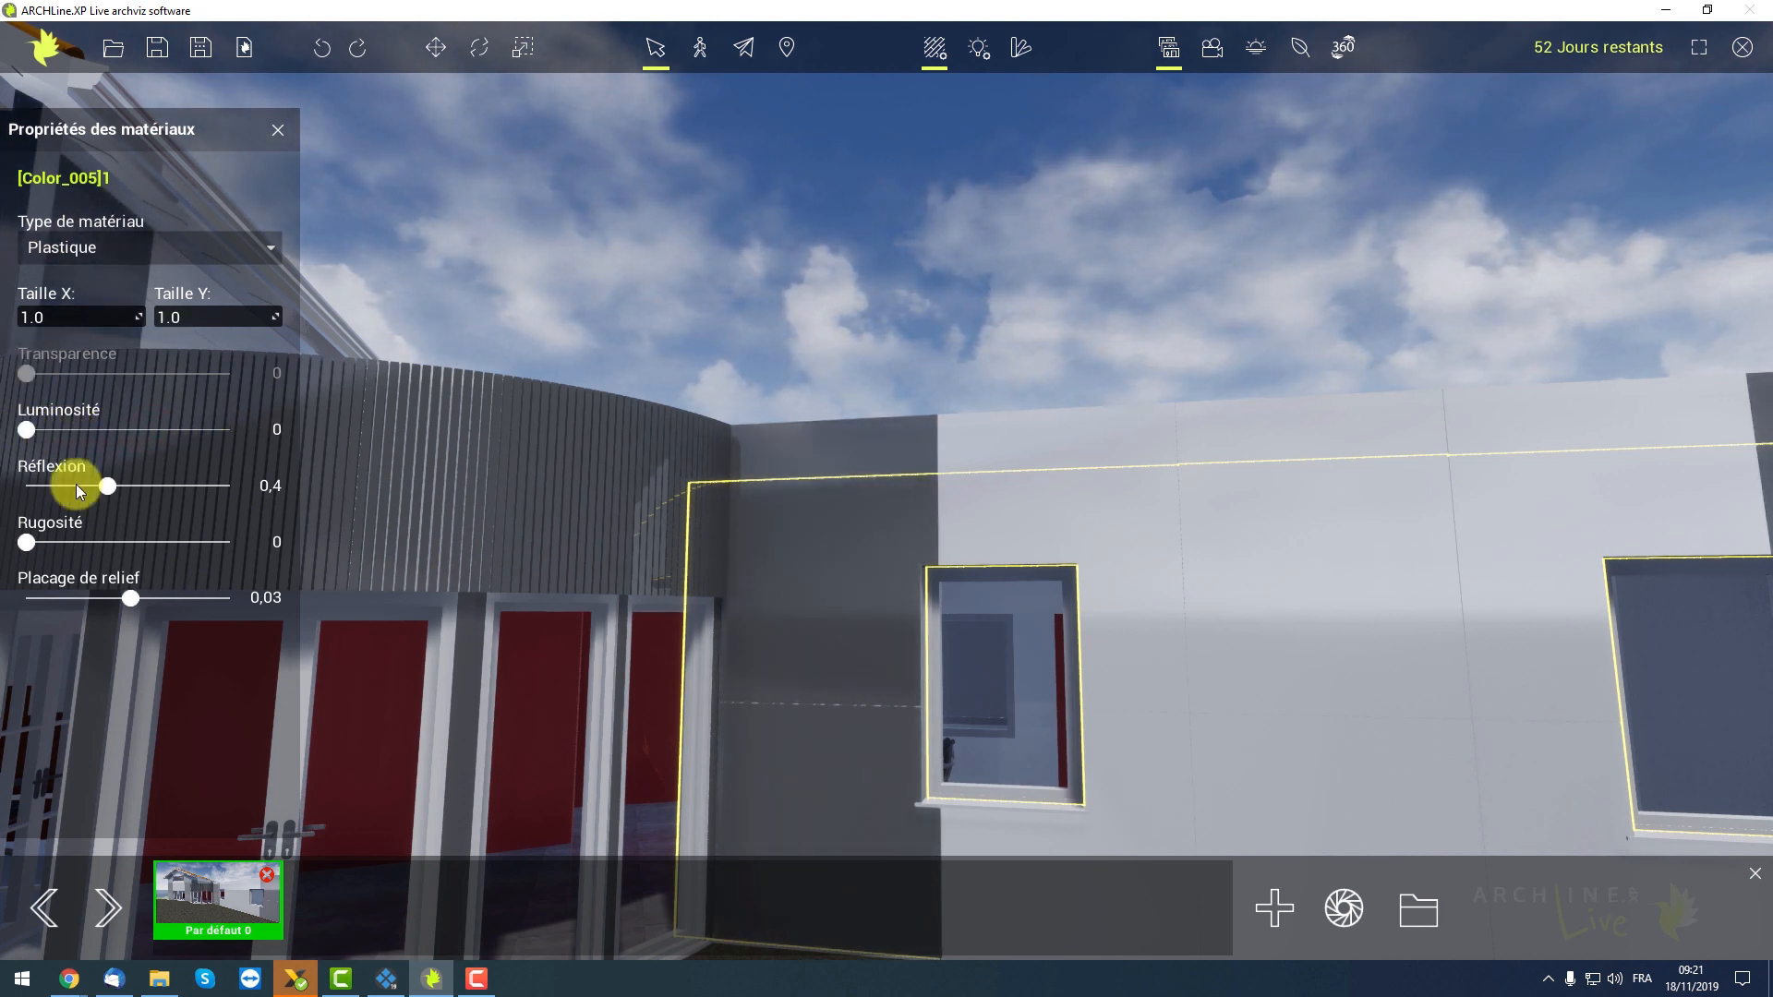
{"action": "left_click_drag", "start_coordinate": [105, 486], "coordinate": [121, 543]}
{"action": "left_click_drag", "start_coordinate": [28, 430], "coordinate": [38, 429]}
Set the ribbed cladding material above the curved entrance to luminosity 0, reflection 0.135 and roughness 0.507
{"action": "middle_click_drag", "start_coordinate": [967, 601], "coordinate": [635, 523]}
{"action": "scroll", "coordinate": [624, 475], "scroll_direction": "up", "scroll_amount": 4}
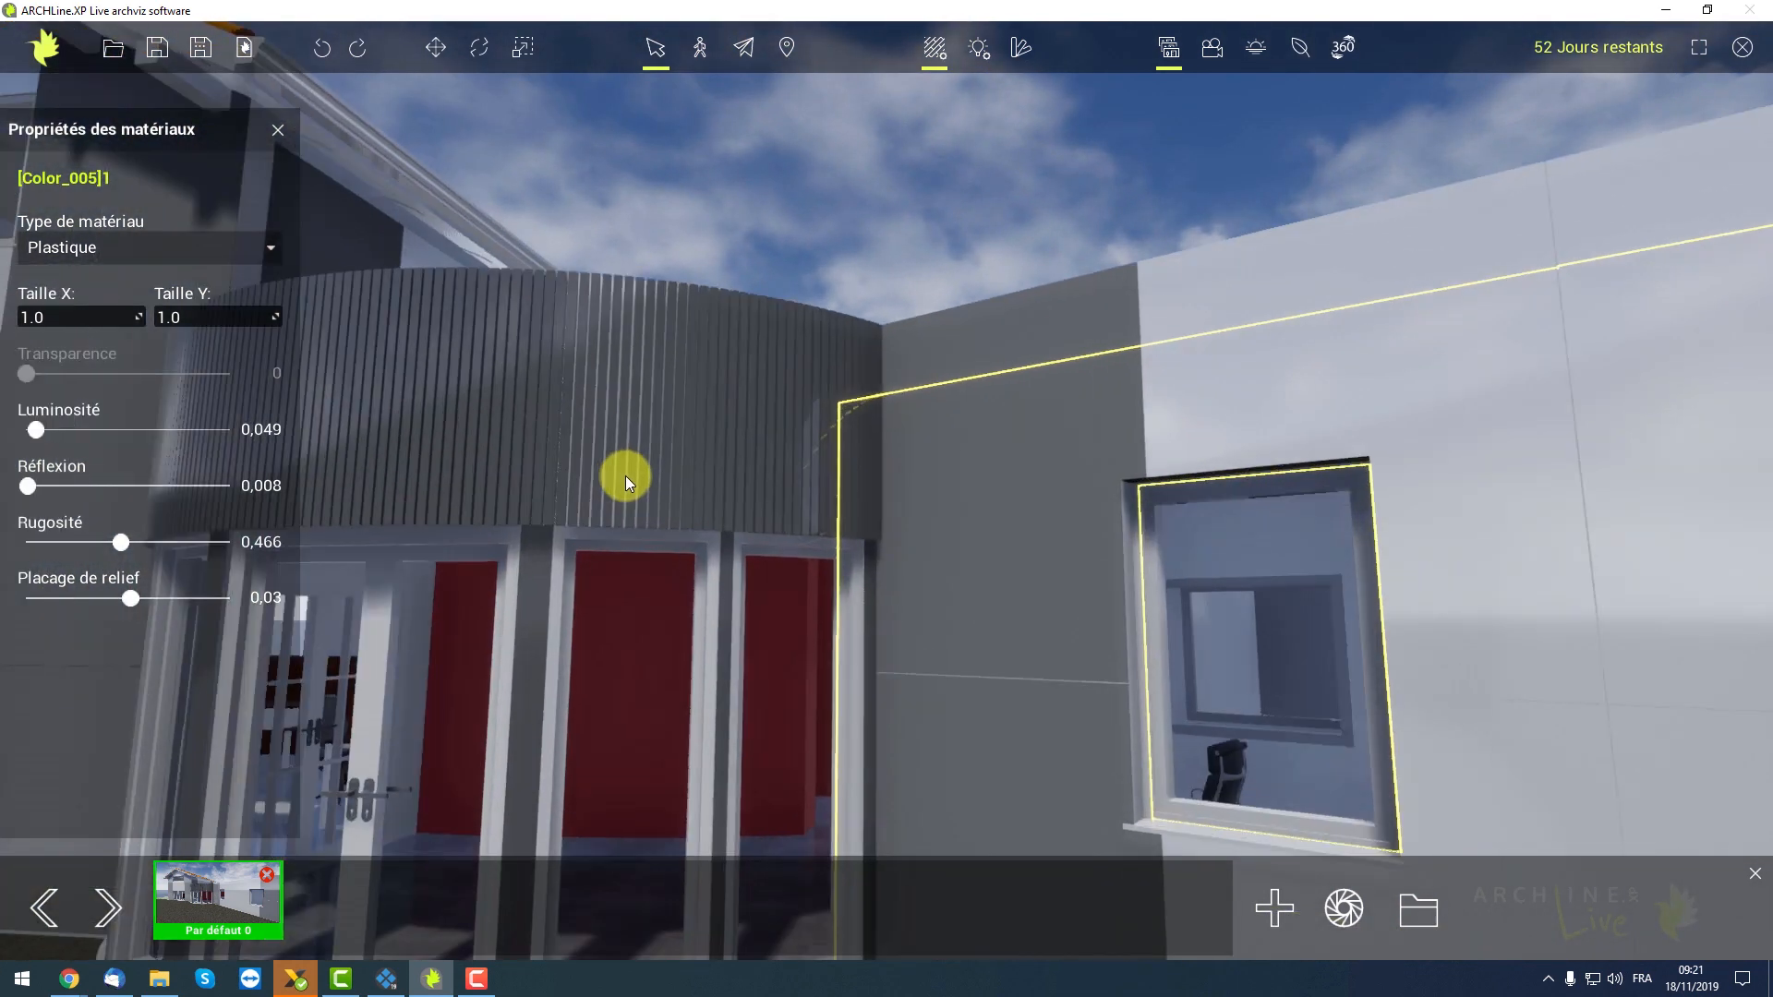
{"action": "middle_click_drag", "start_coordinate": [946, 333], "coordinate": [879, 329]}
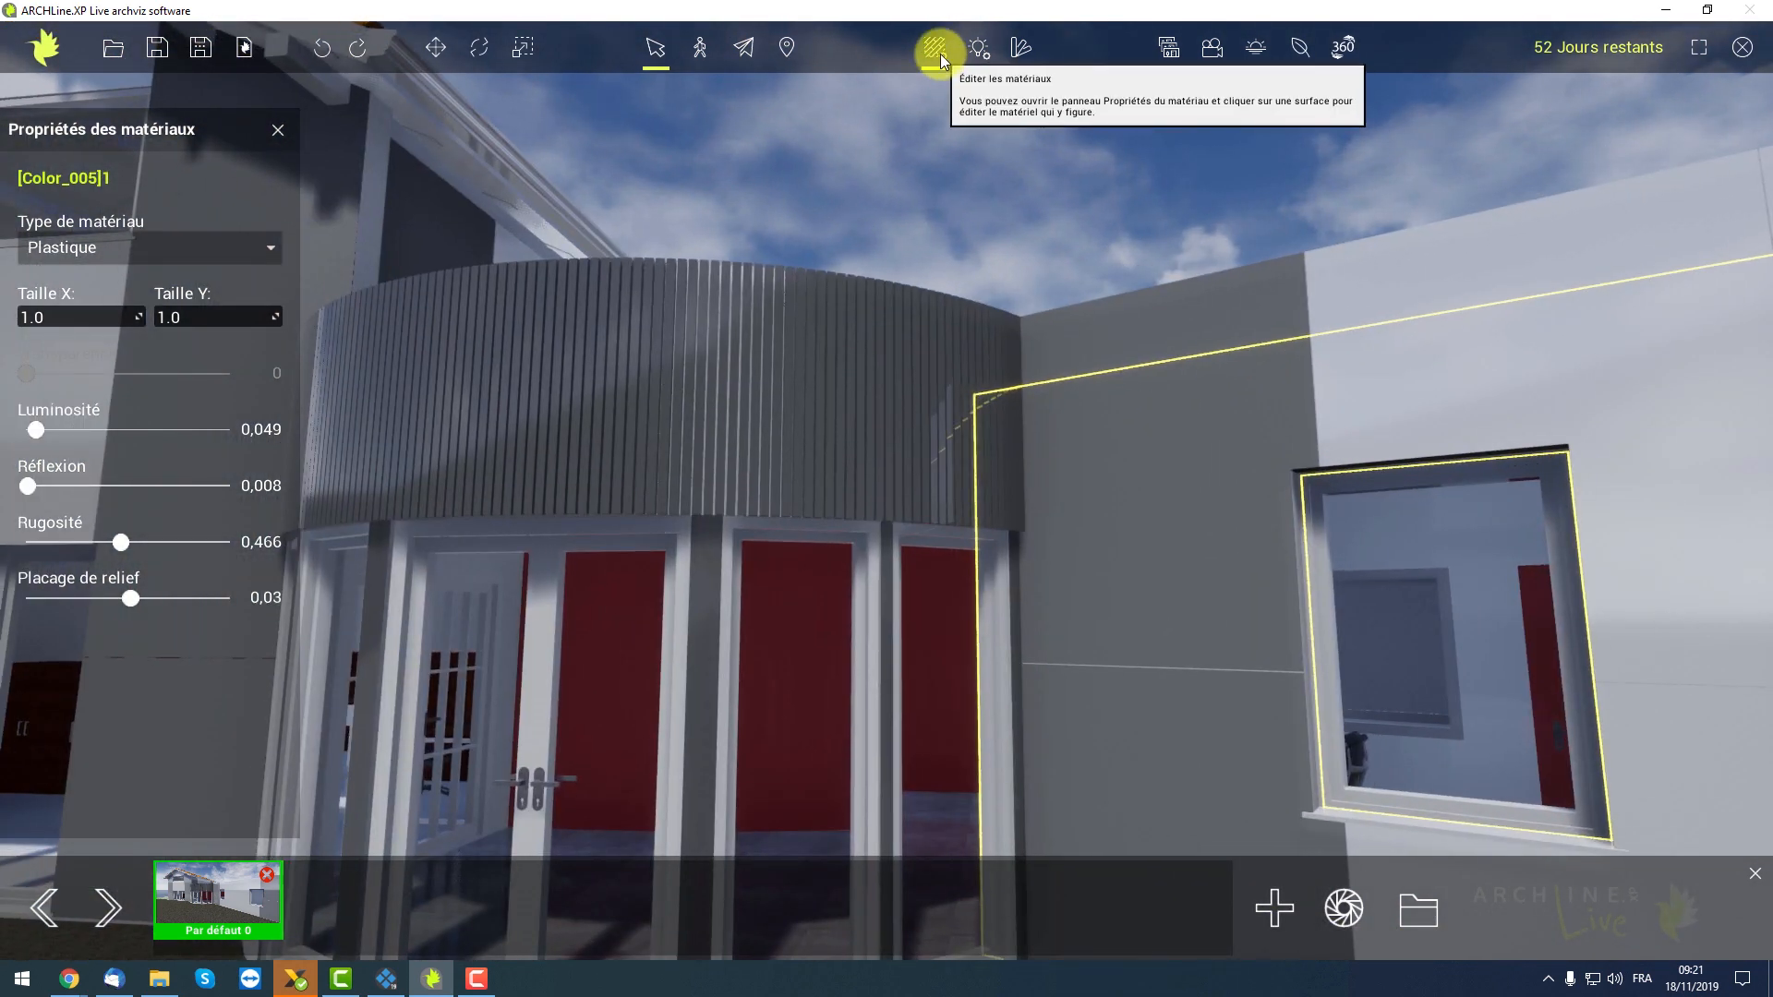
{"action": "left_click", "coordinate": [755, 369]}
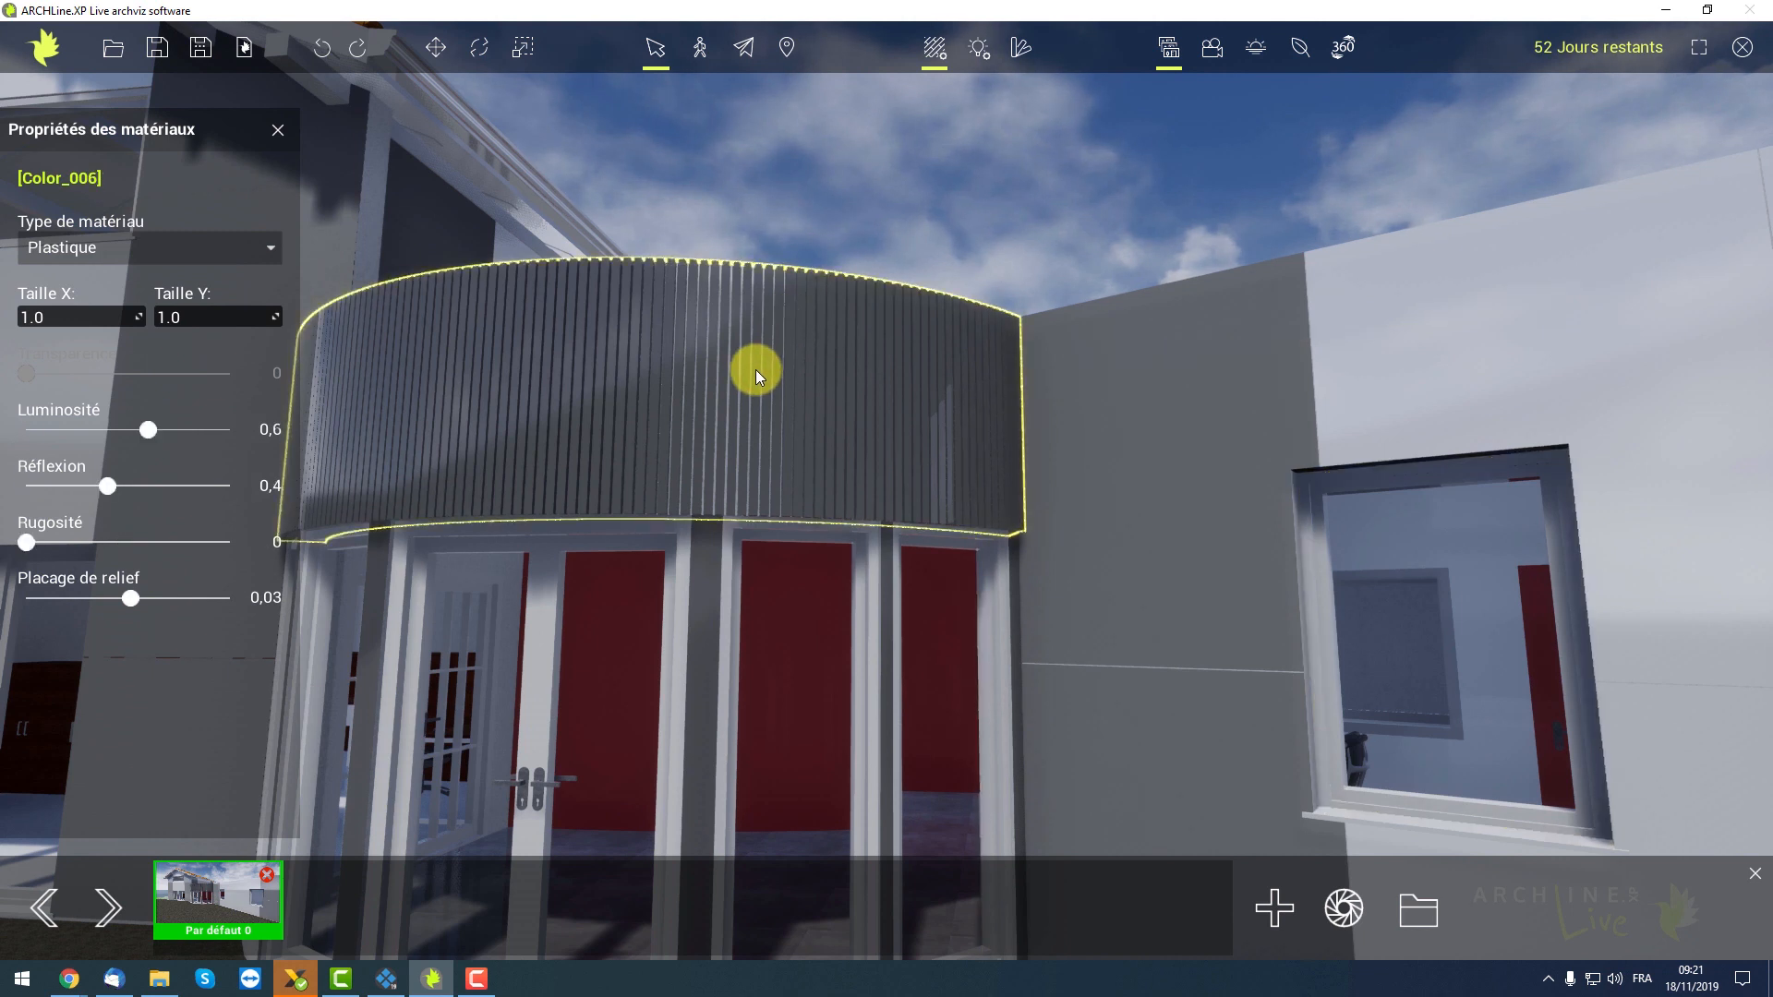
{"action": "left_click_drag", "start_coordinate": [137, 431], "coordinate": [28, 429]}
{"action": "left_click_drag", "start_coordinate": [82, 489], "coordinate": [130, 542]}
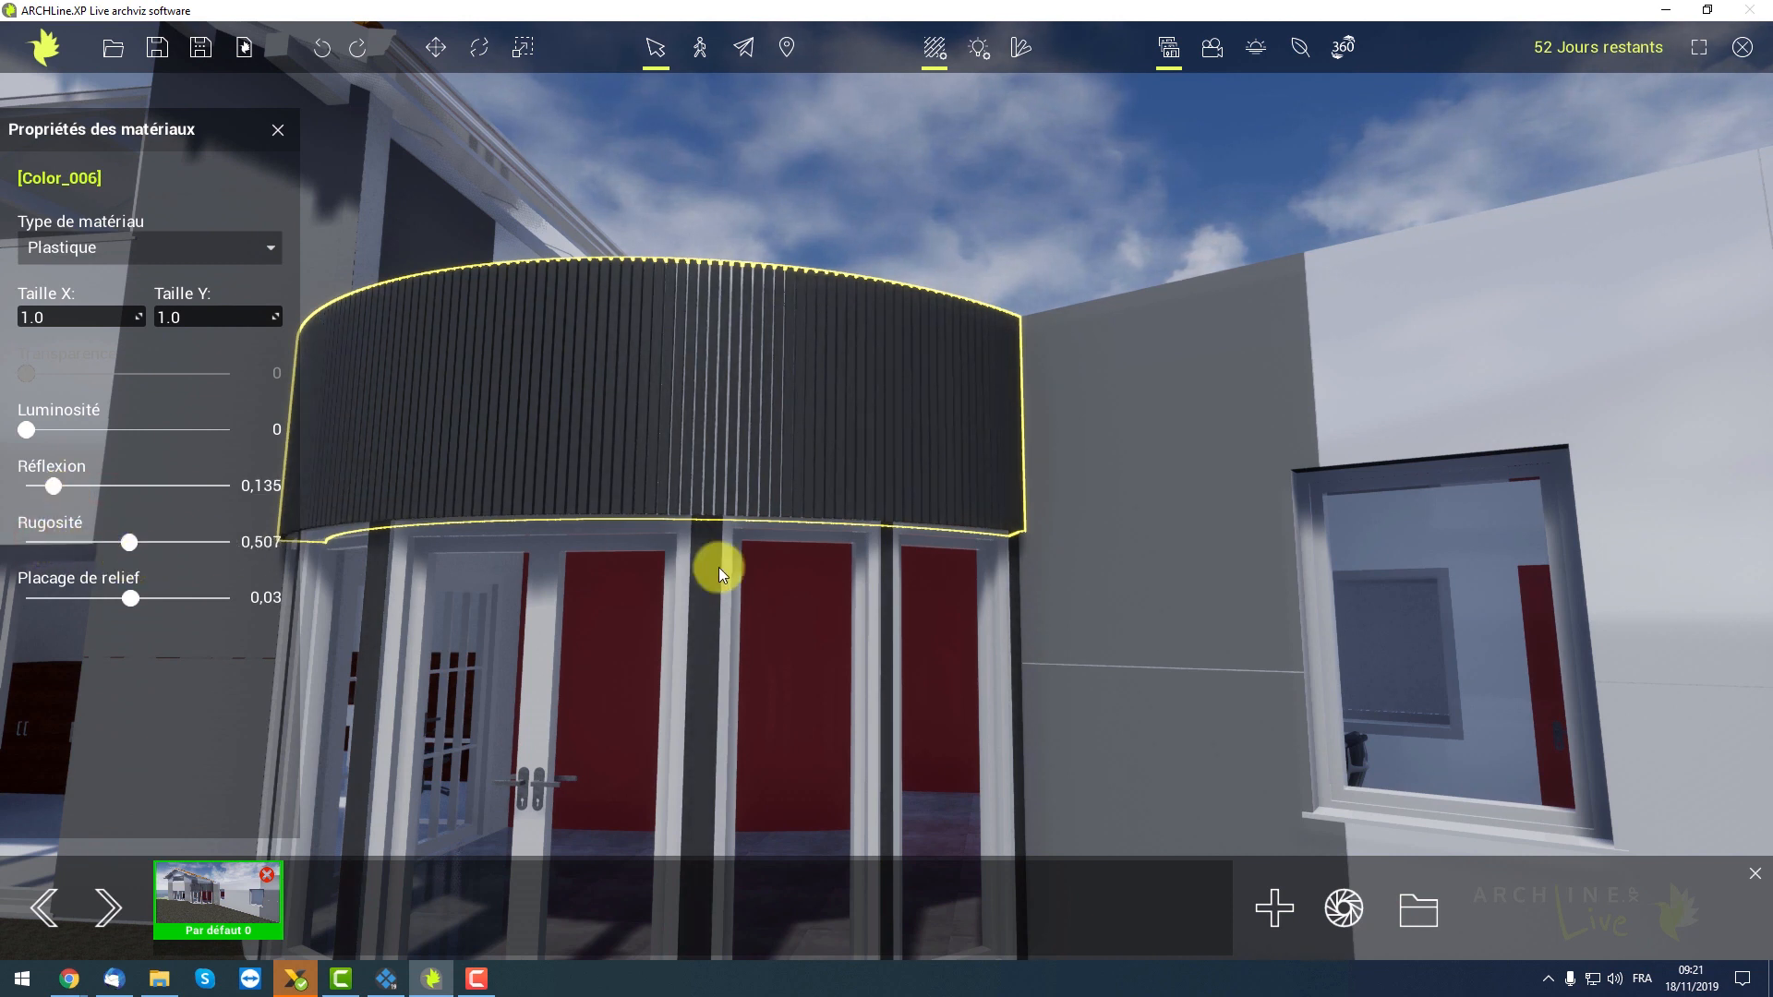
Open the light properties to check the available light sources, keeping the whole entrance facade in view
{"action": "scroll", "coordinate": [803, 549], "scroll_direction": "down", "scroll_amount": 3}
{"action": "right_click_drag", "start_coordinate": [888, 530], "coordinate": [831, 494]}
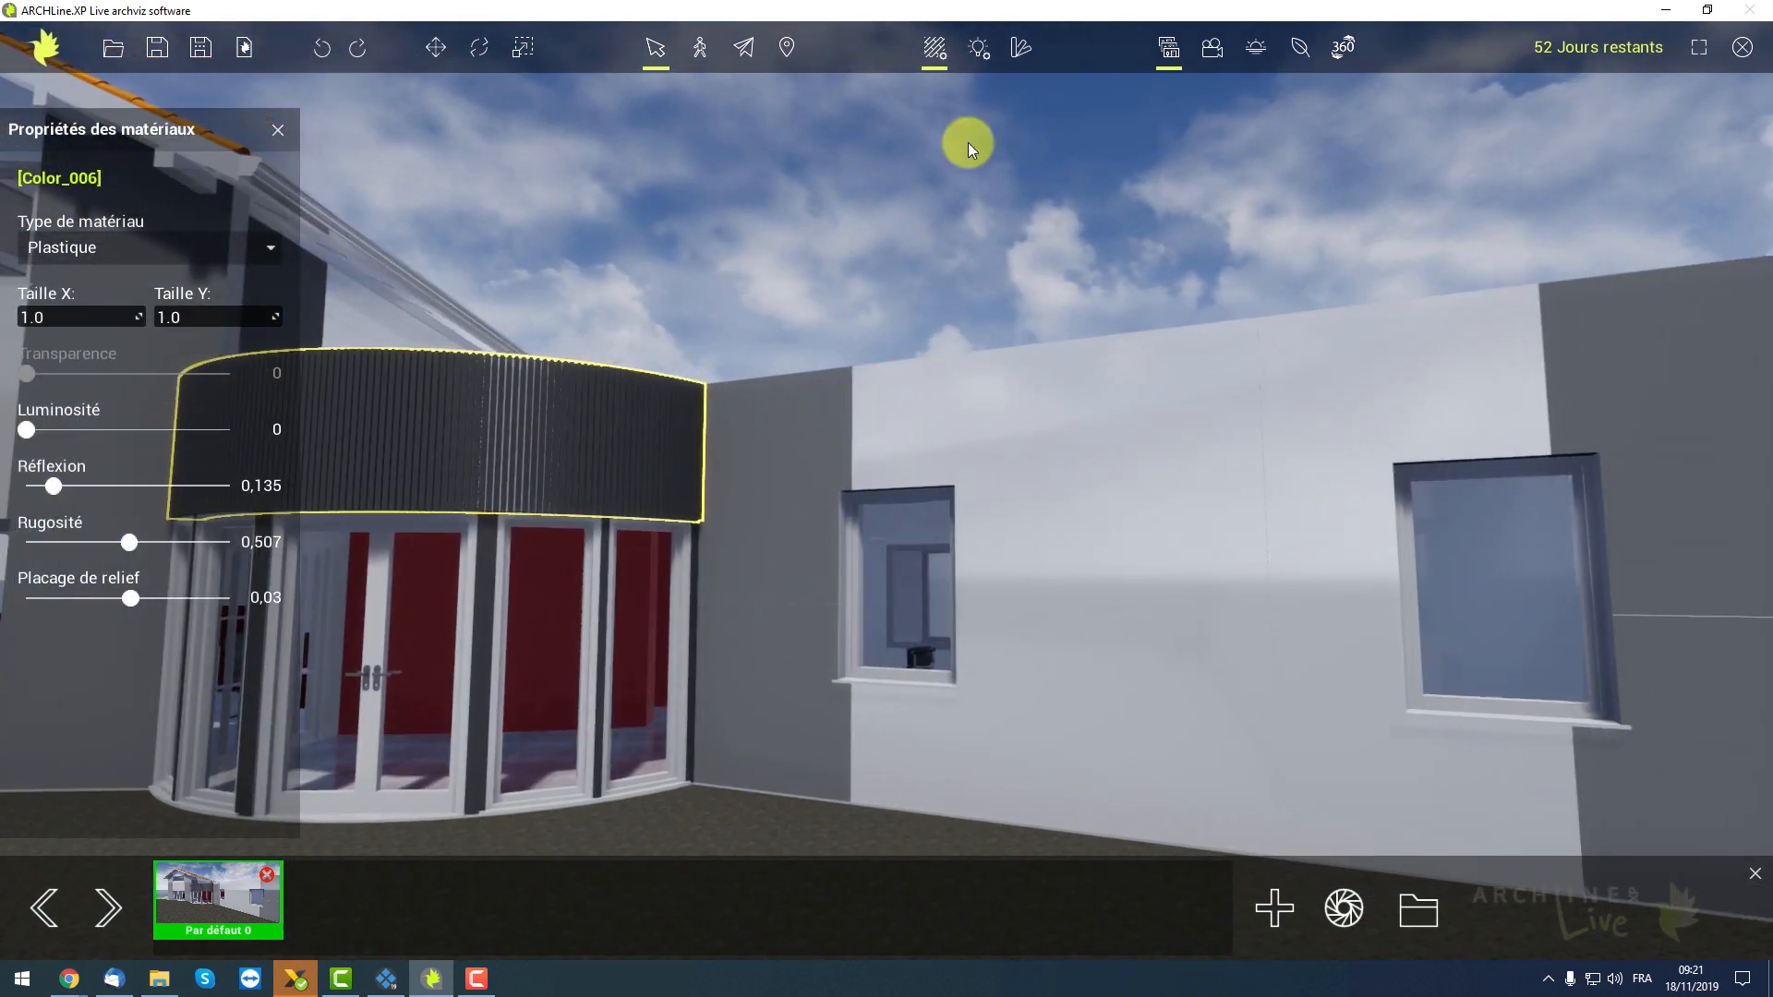
{"action": "left_click", "coordinate": [978, 51]}
{"action": "right_click_drag", "start_coordinate": [918, 230], "coordinate": [827, 251]}
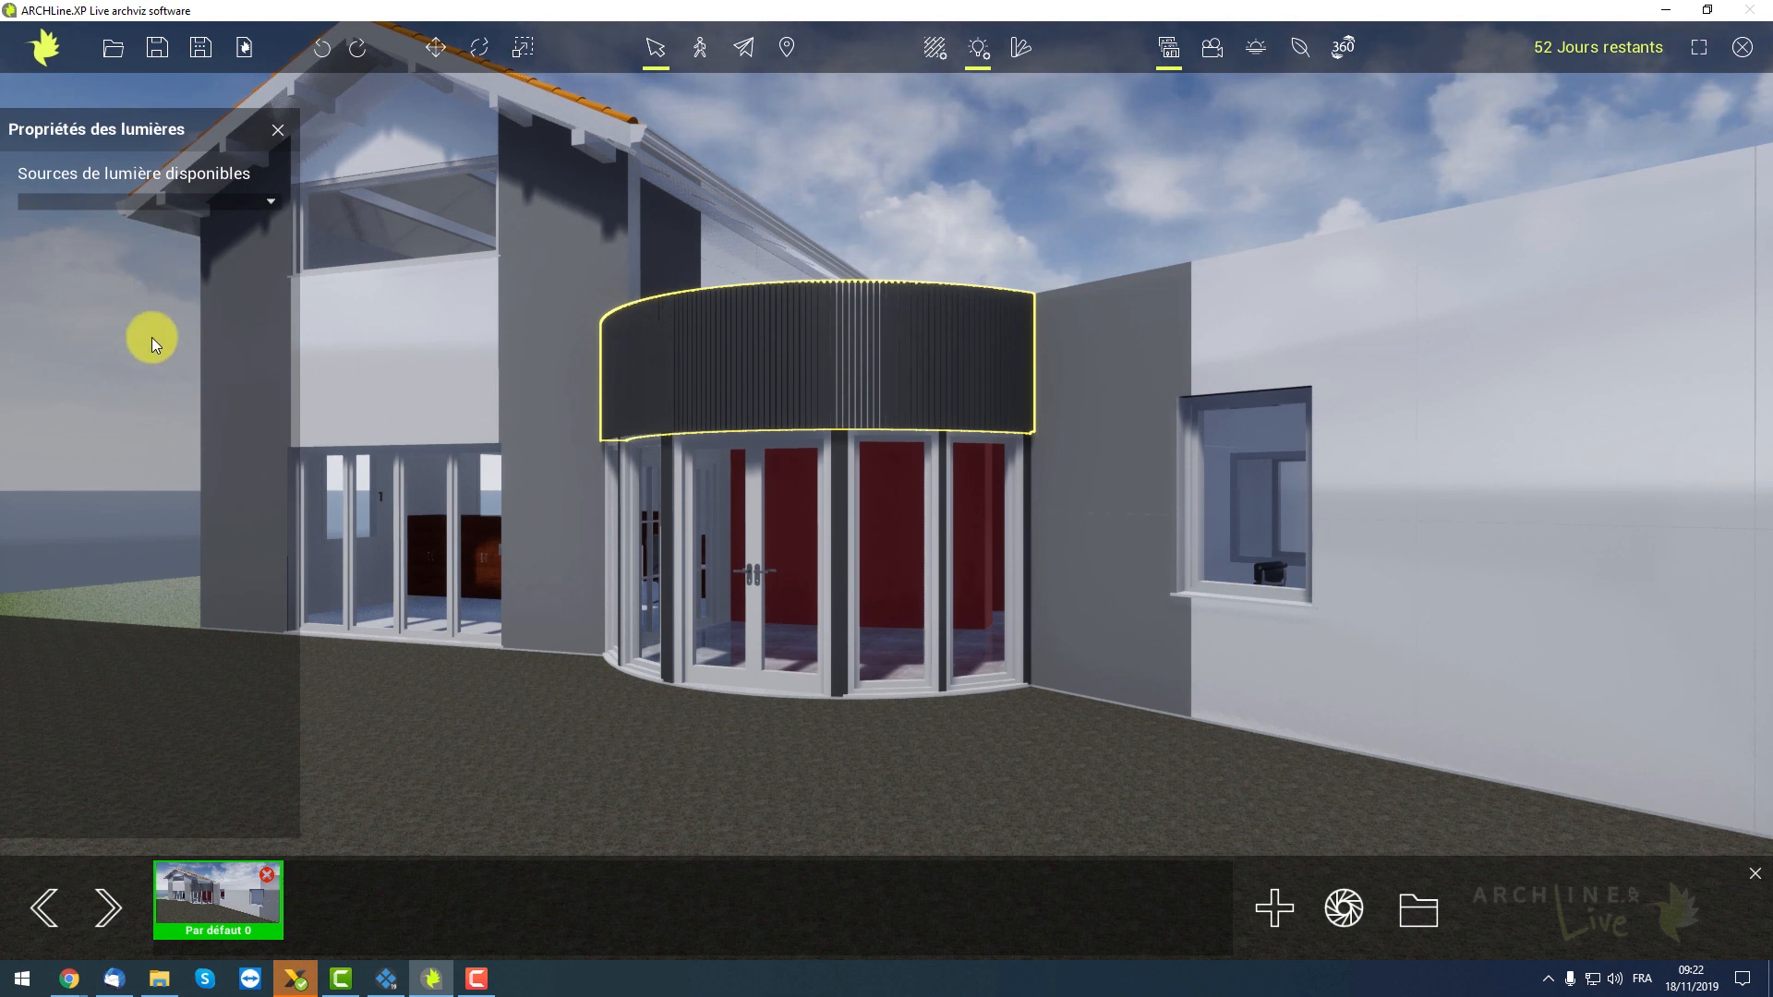
Open the content libraries in place of the light properties and browse the materials used in the project
{"action": "left_click", "coordinate": [1016, 47]}
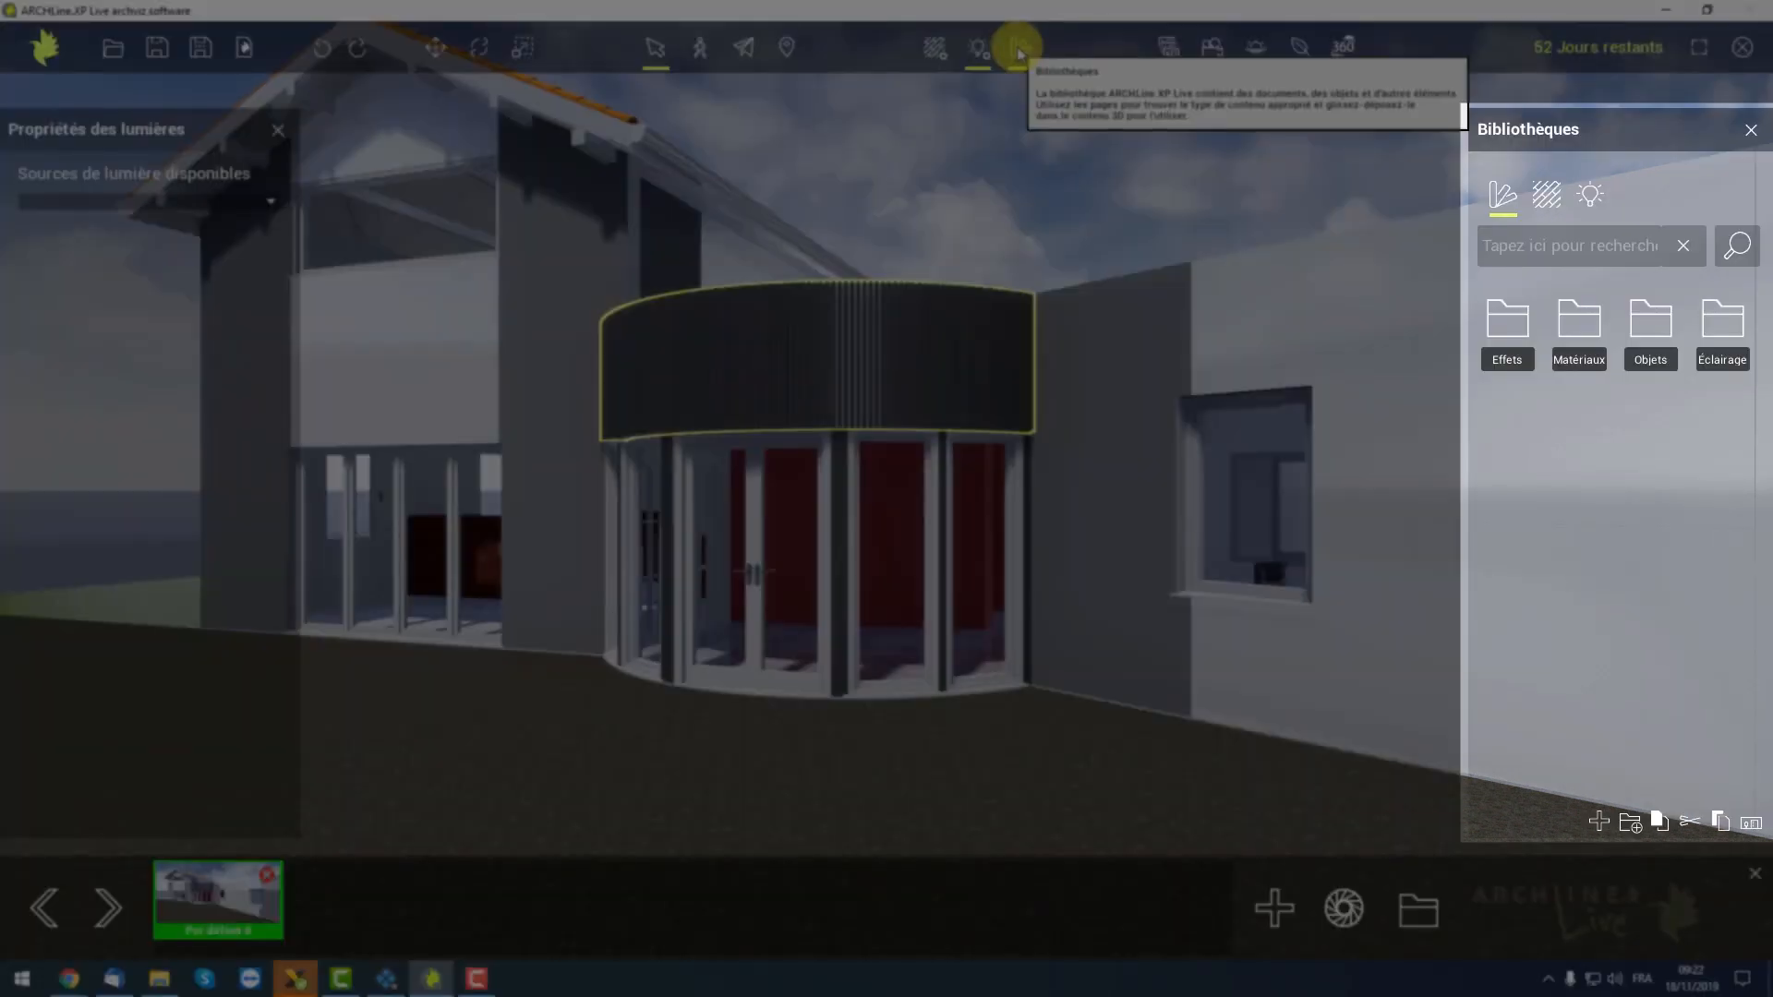
{"action": "left_click", "coordinate": [278, 129]}
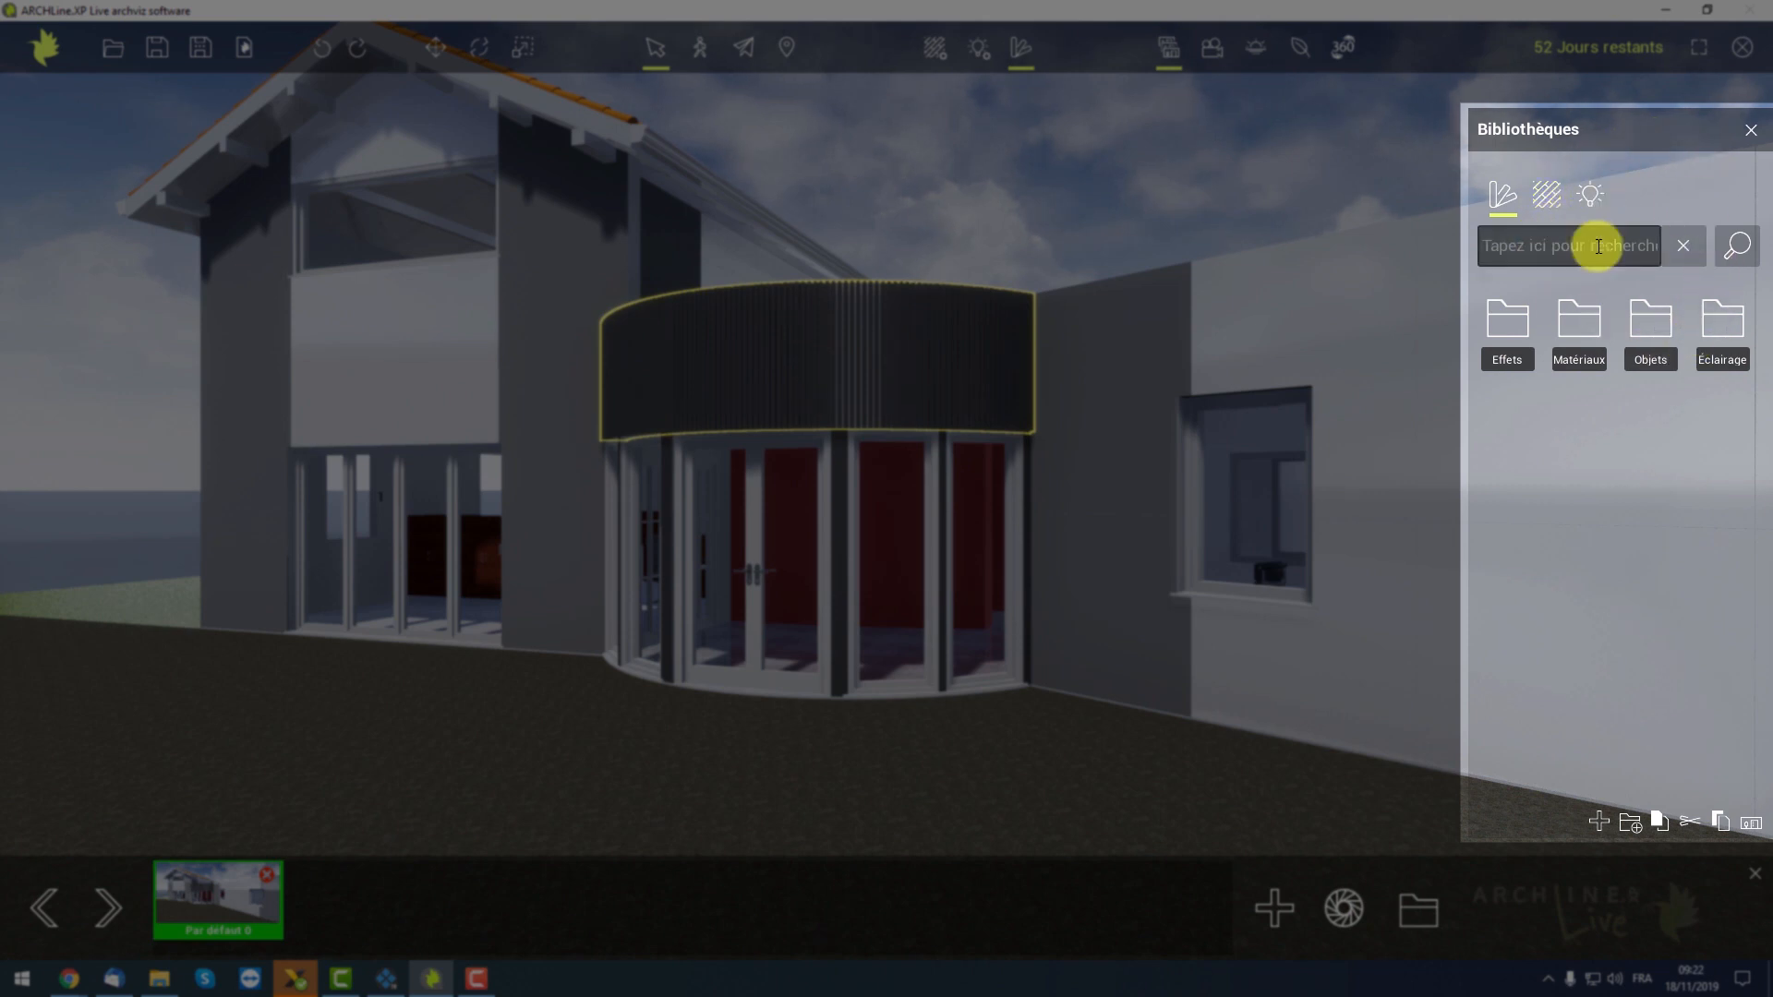
{"action": "left_click", "coordinate": [1544, 198]}
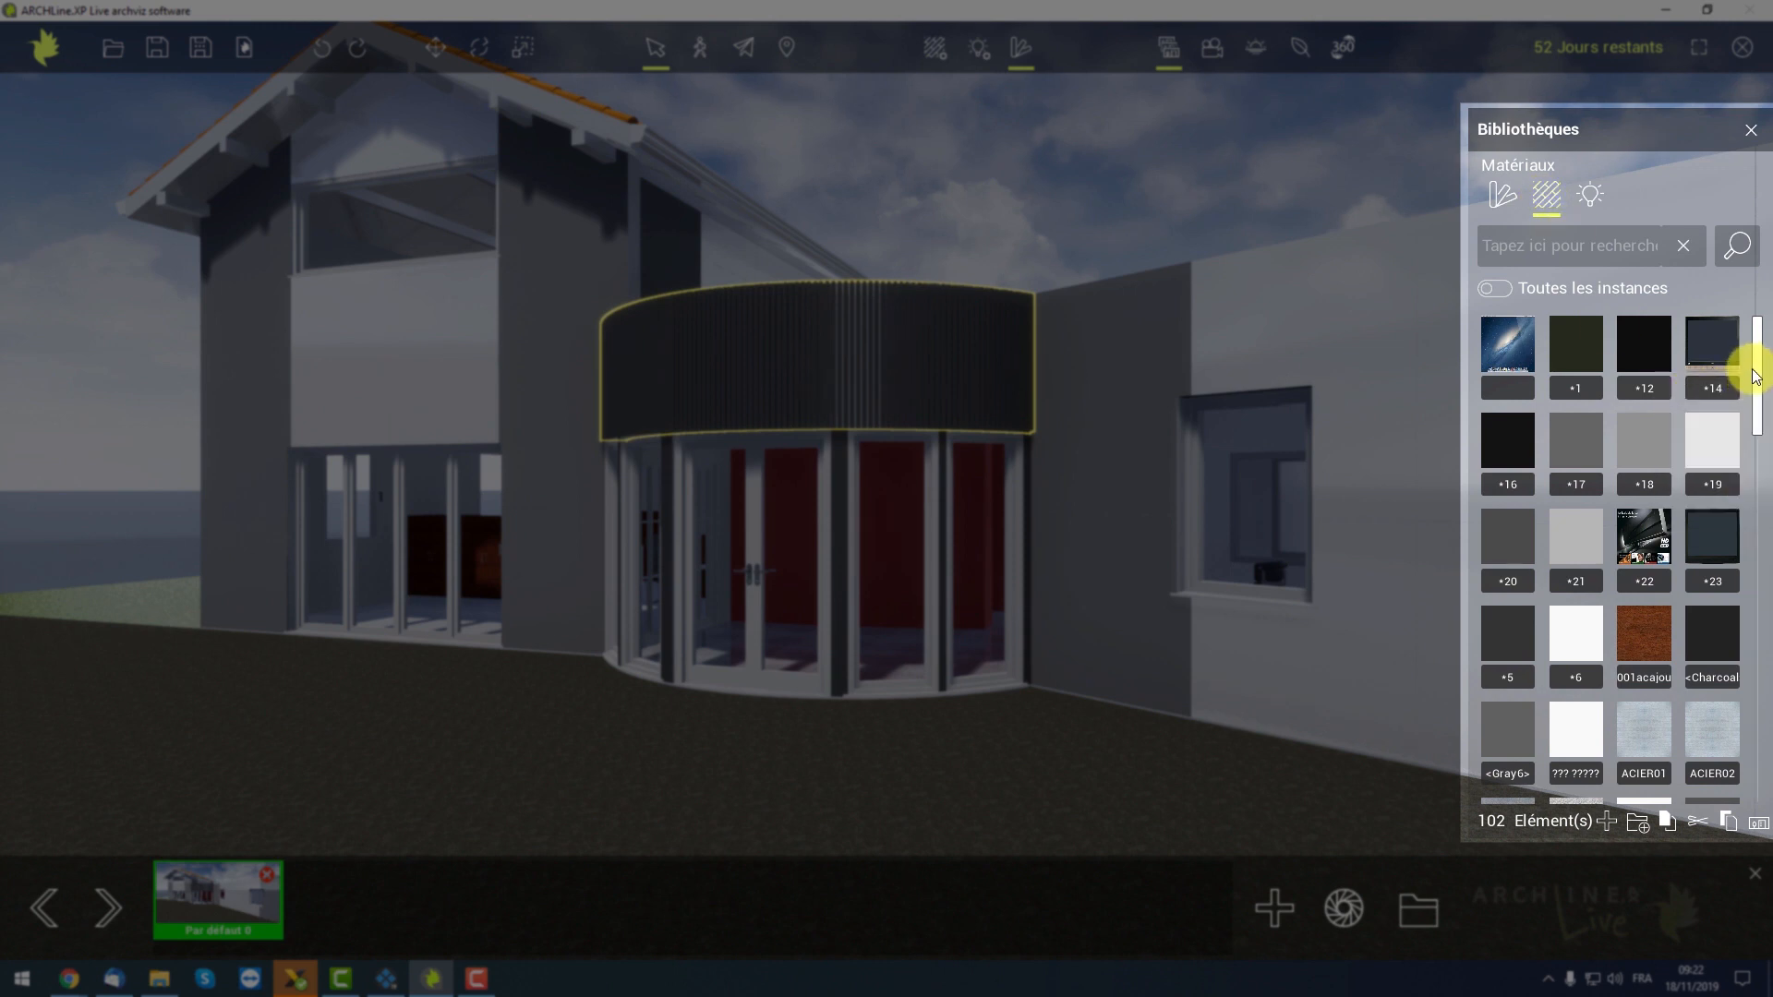
{"action": "mouse_move", "coordinate": [1757, 369]}
{"action": "left_mouse_down"}
{"action": "mouse_move", "coordinate": [1759, 734]}
{"action": "mouse_move", "coordinate": [1739, 393]}
{"action": "left_mouse_up"}
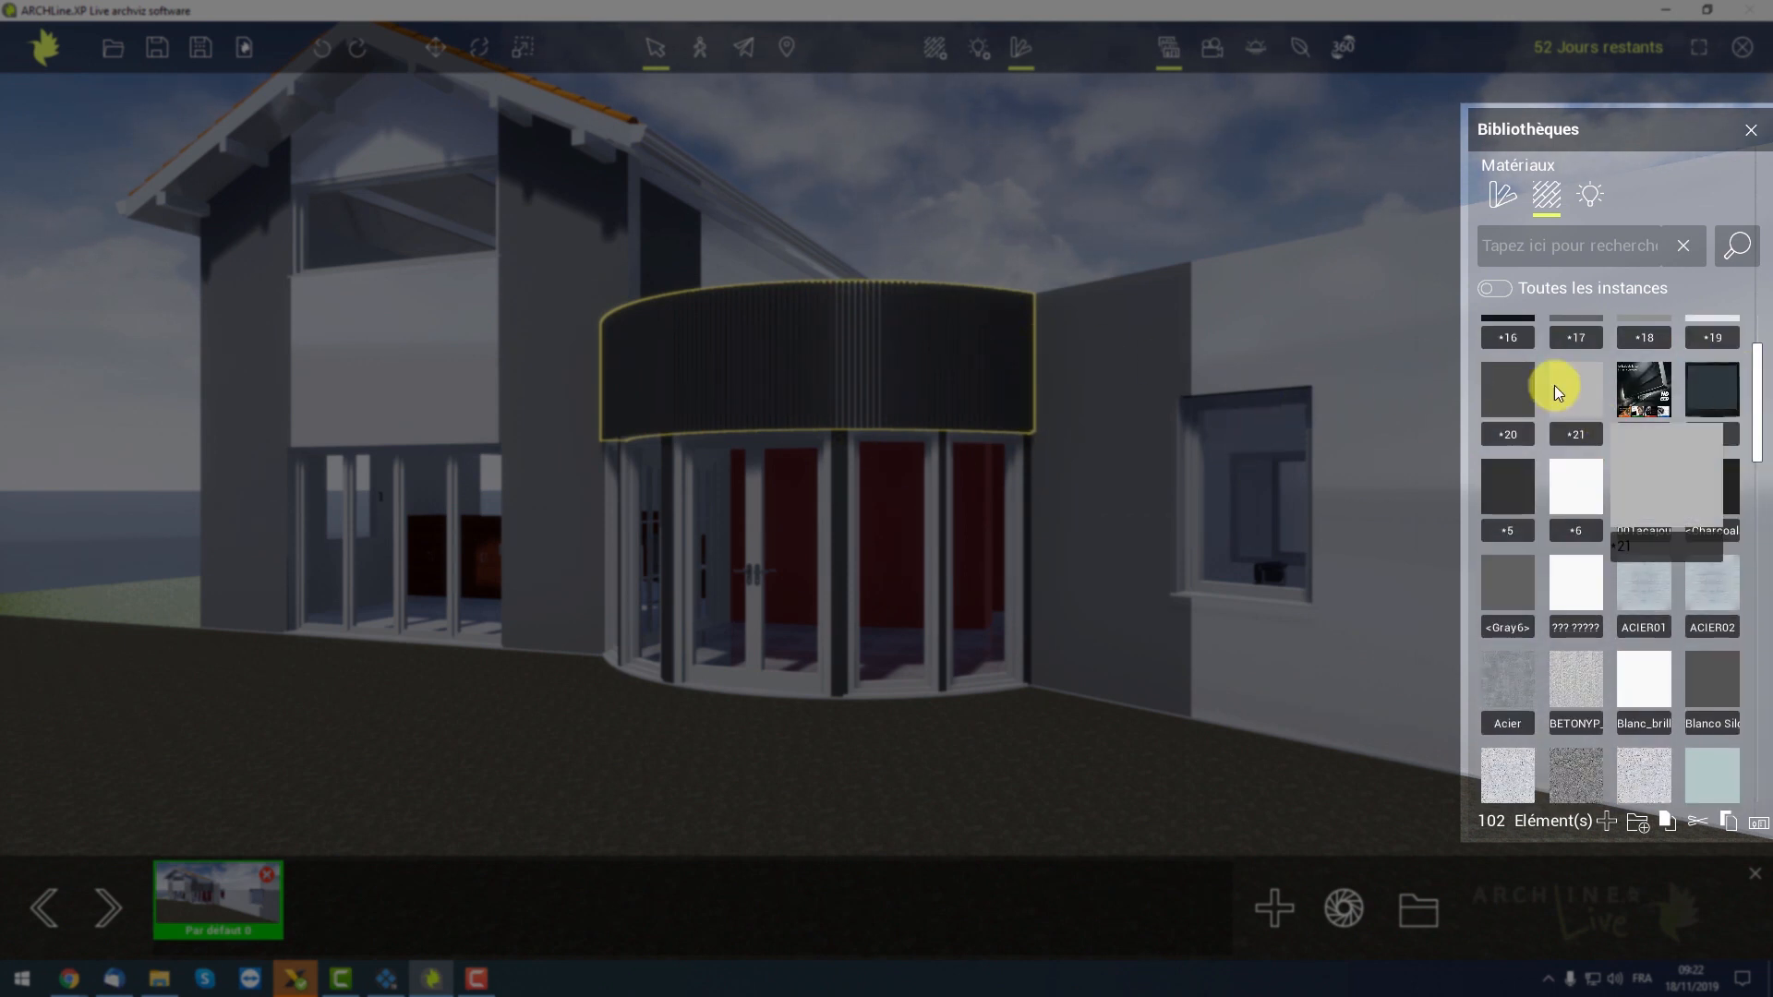
{"action": "right_click_drag", "start_coordinate": [1156, 443], "coordinate": [1209, 434]}
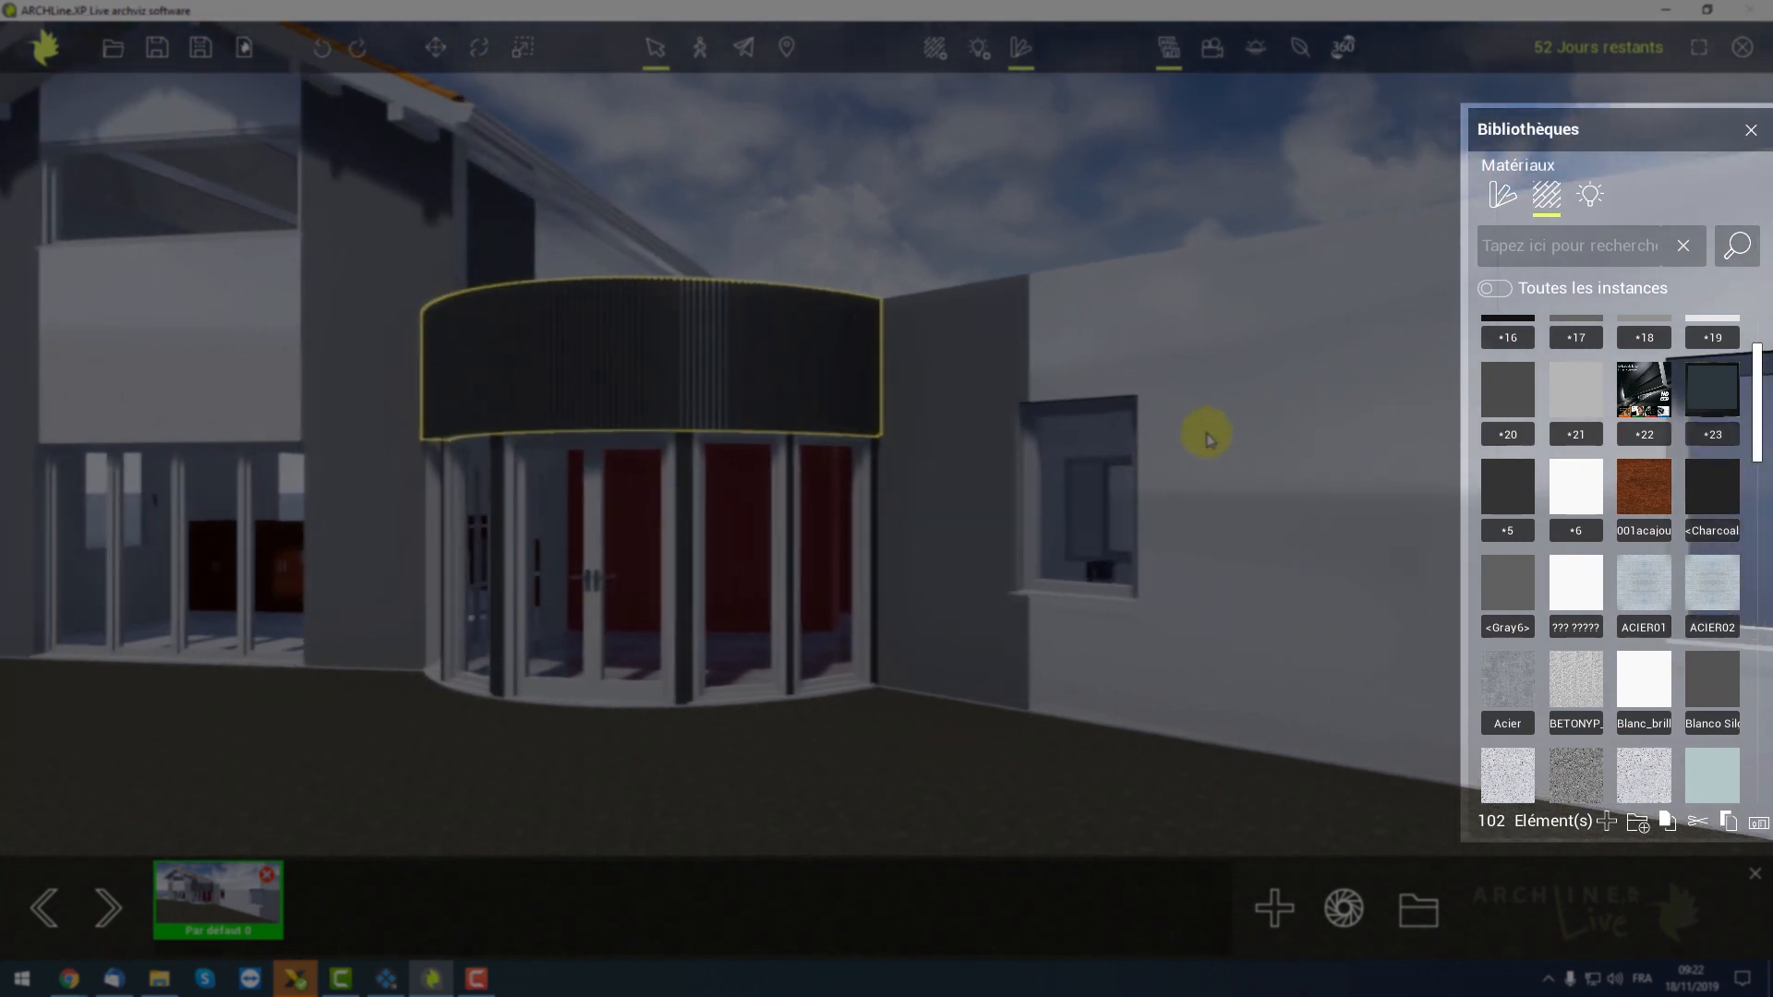
Open the Environnement folder of the library's Matériaux category
{"action": "left_click", "coordinate": [1511, 196]}
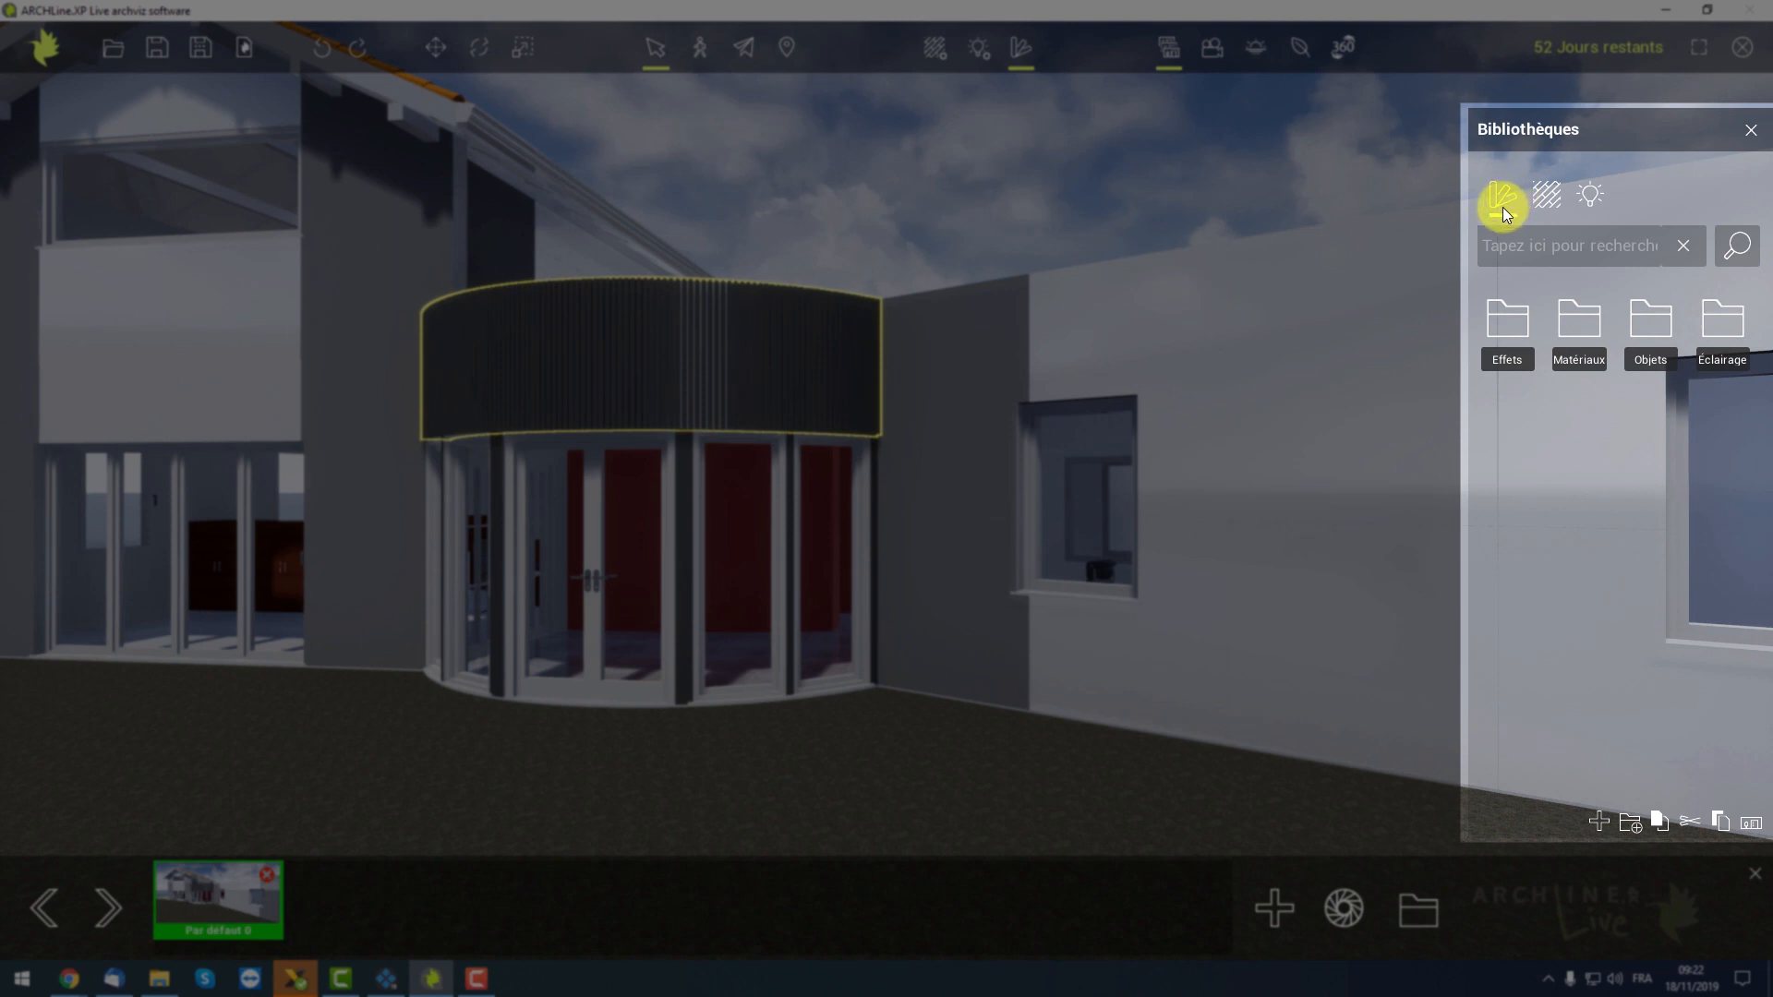
{"action": "left_click", "coordinate": [1578, 321]}
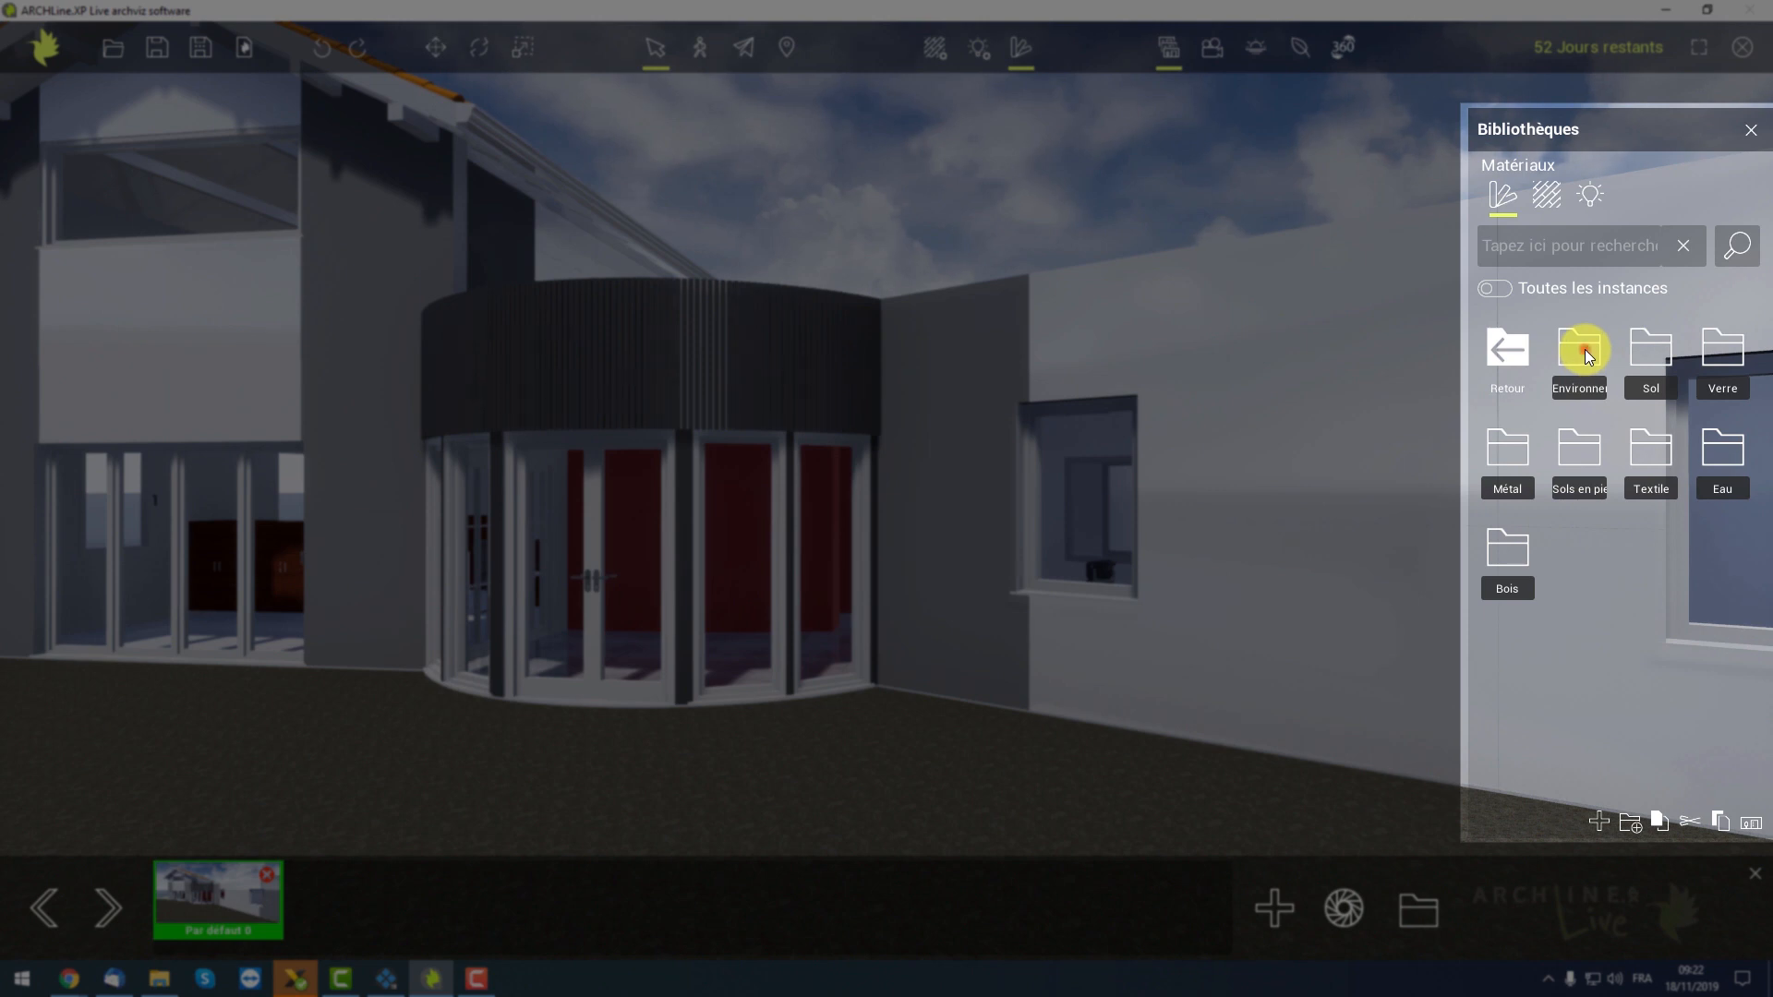
{"action": "left_click", "coordinate": [1584, 349]}
{"action": "mouse_move", "coordinate": [1581, 451]}
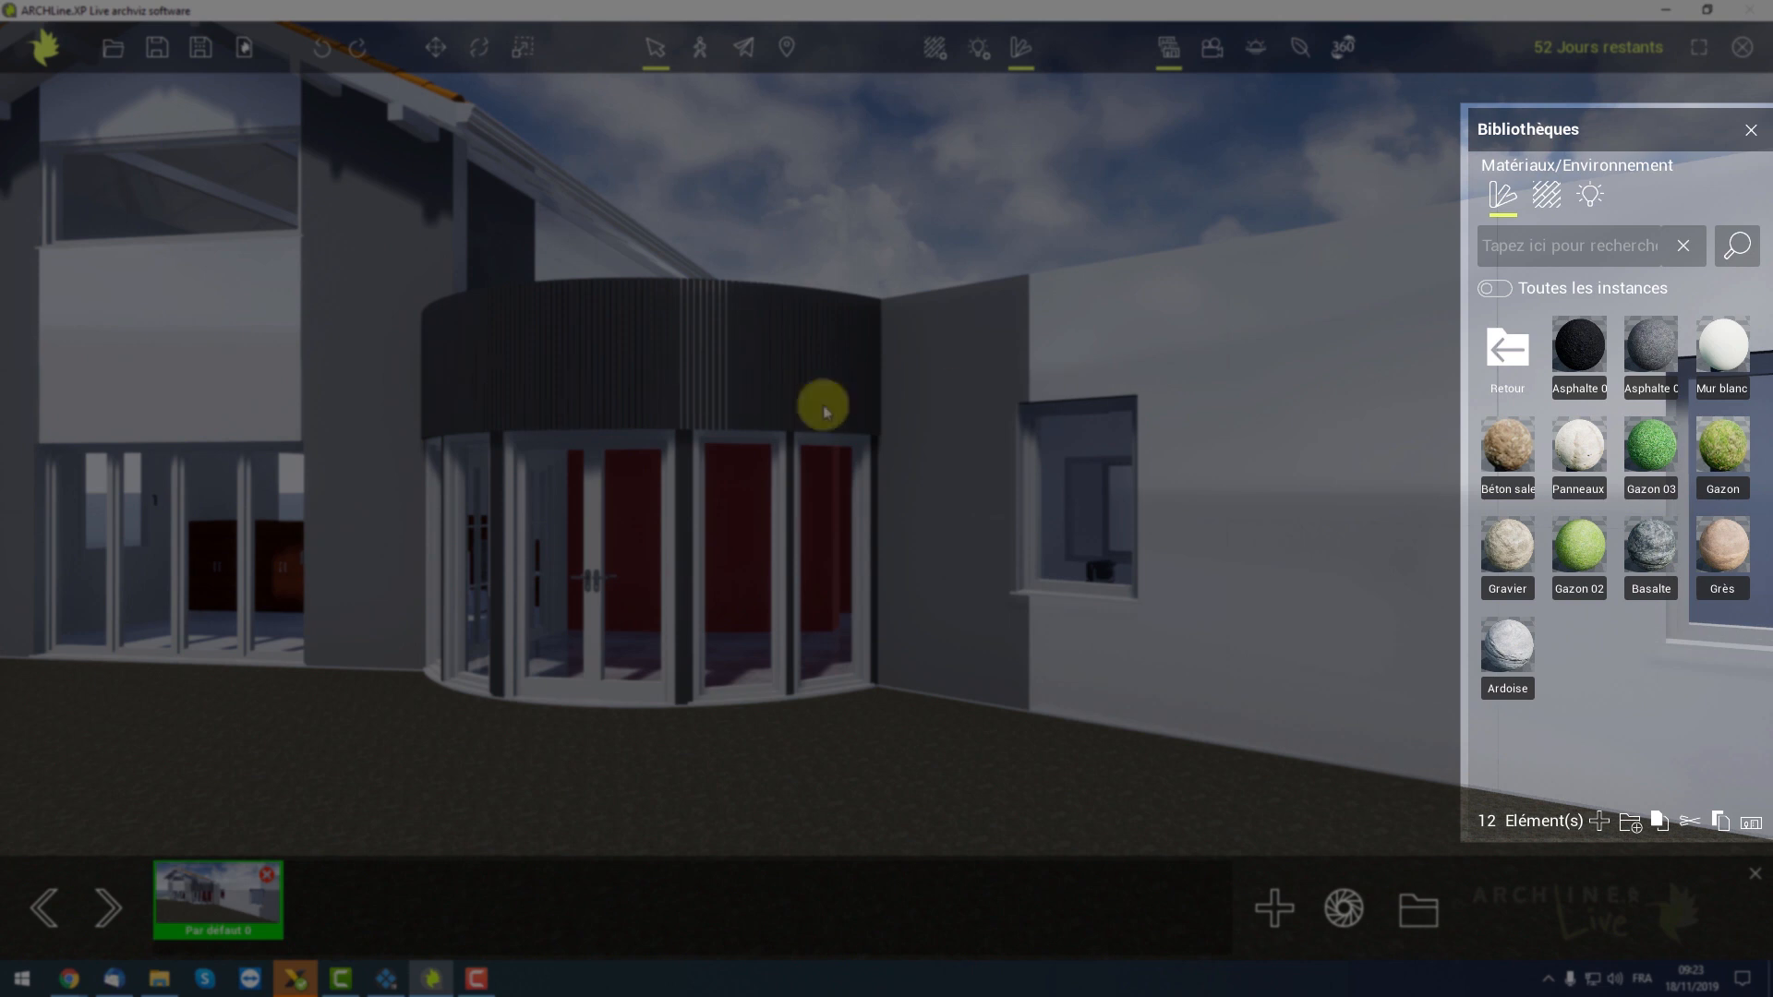
Set the lawn's grass material Herbe 007 to luminosity 0 and reflection 0, leaving the material properties closed
{"action": "middle_click_drag", "start_coordinate": [825, 412], "coordinate": [1422, 489]}
{"action": "middle_click_drag", "start_coordinate": [722, 451], "coordinate": [1356, 522]}
{"action": "scroll", "coordinate": [738, 652], "scroll_direction": "up", "scroll_amount": 5}
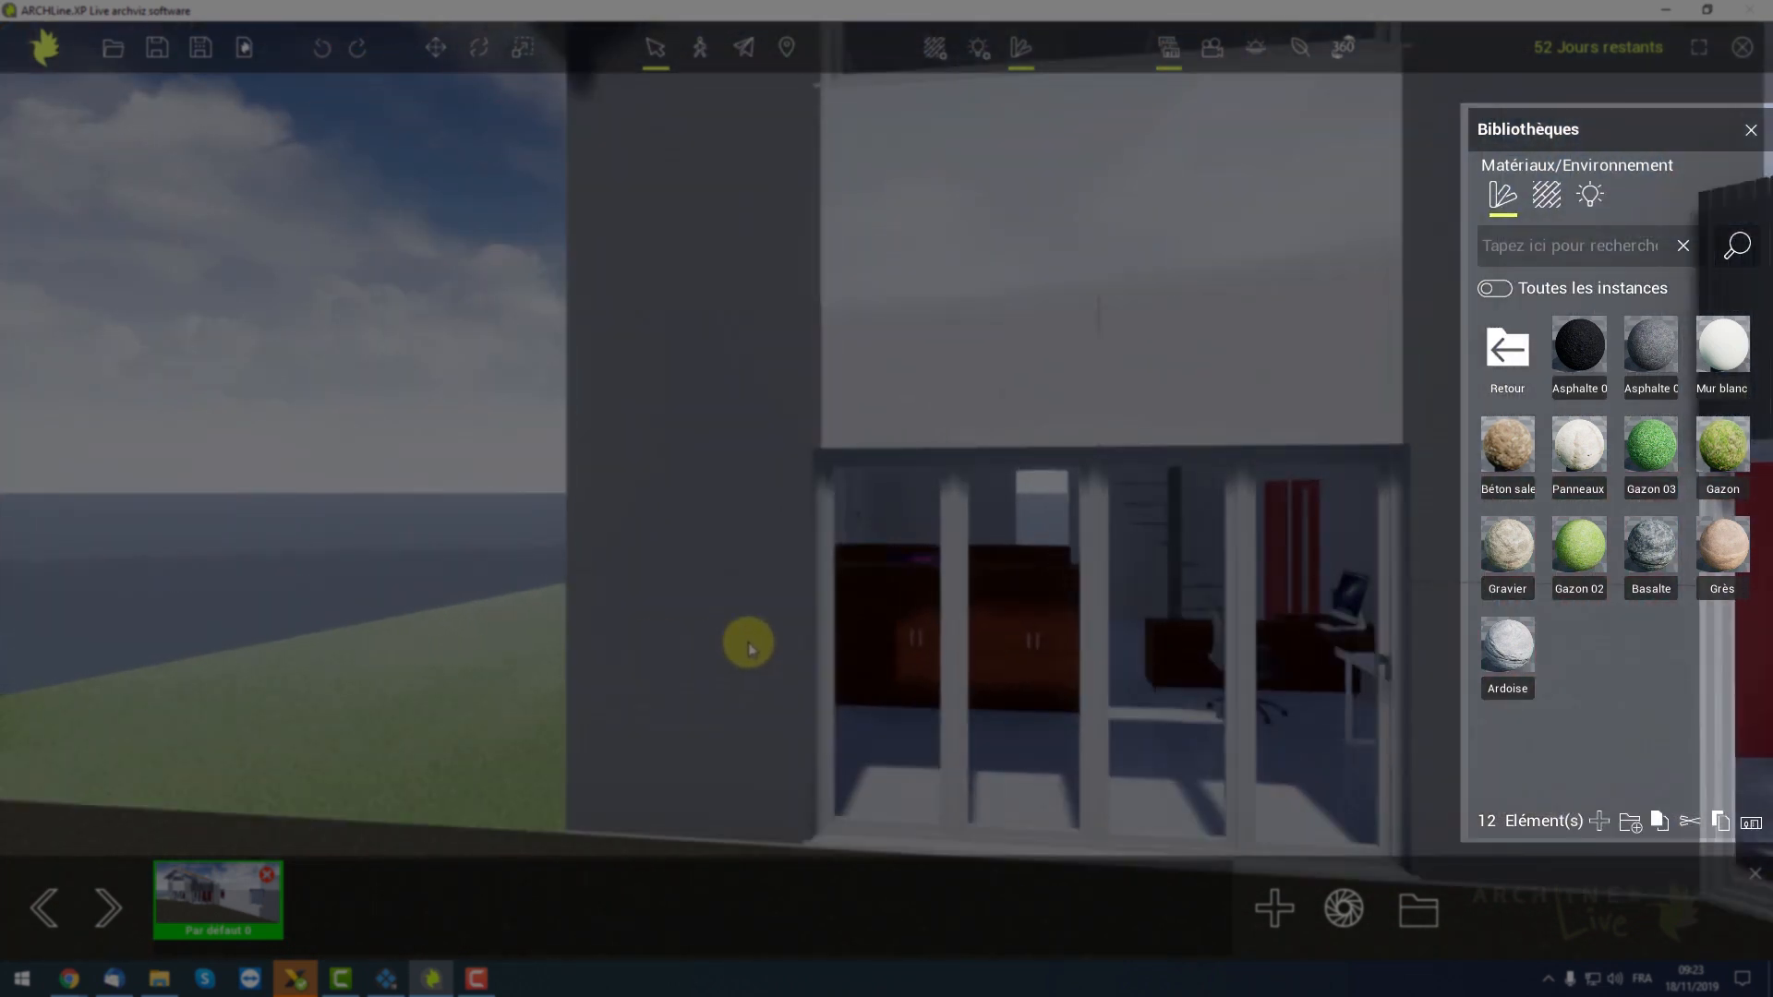
{"action": "middle_click_drag", "start_coordinate": [750, 650], "coordinate": [1071, 563]}
{"action": "scroll", "coordinate": [812, 609], "scroll_direction": "up", "scroll_amount": 4}
{"action": "middle_click_drag", "start_coordinate": [822, 619], "coordinate": [1108, 720]}
{"action": "scroll", "coordinate": [994, 676], "scroll_direction": "up", "scroll_amount": 3}
{"action": "middle_click_drag", "start_coordinate": [994, 676], "coordinate": [1209, 554]}
{"action": "right_click_drag", "start_coordinate": [1006, 614], "coordinate": [993, 672]}
{"action": "middle_click_drag", "start_coordinate": [993, 672], "coordinate": [1485, 614]}
{"action": "scroll", "coordinate": [1112, 613], "scroll_direction": "up", "scroll_amount": 2}
{"action": "right_click_drag", "start_coordinate": [1112, 613], "coordinate": [1152, 619]}
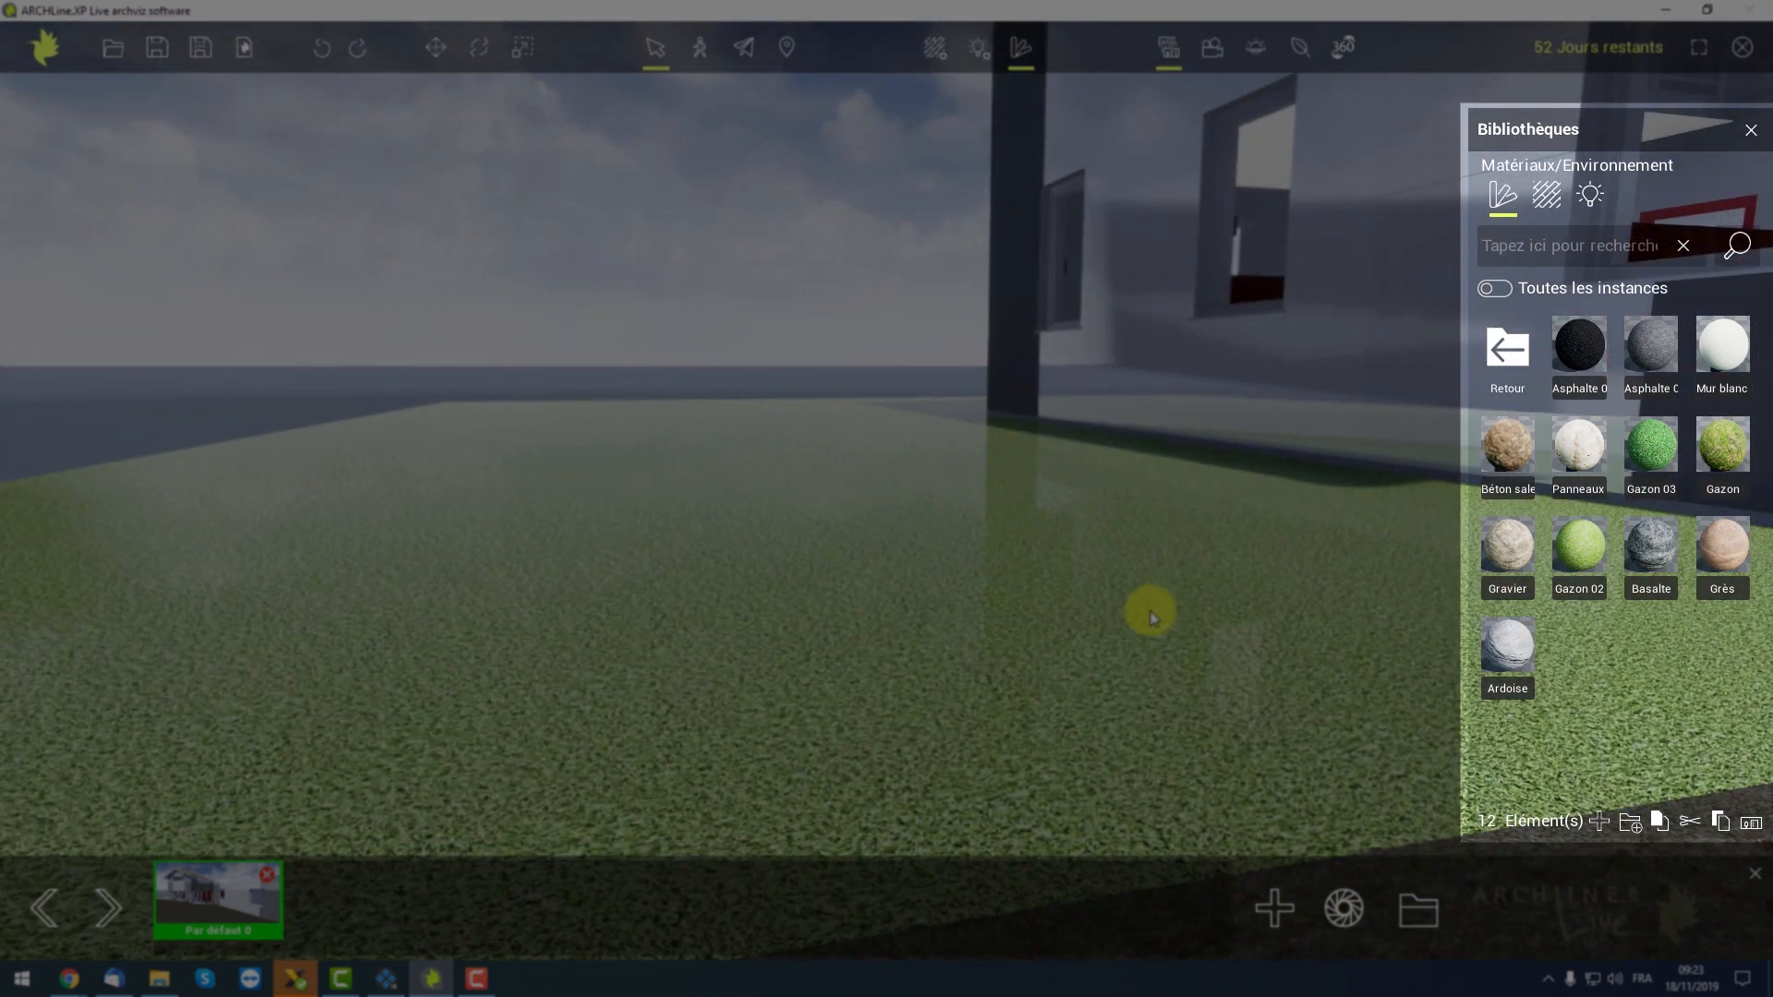
{"action": "middle_click_drag", "start_coordinate": [819, 493], "coordinate": [812, 556]}
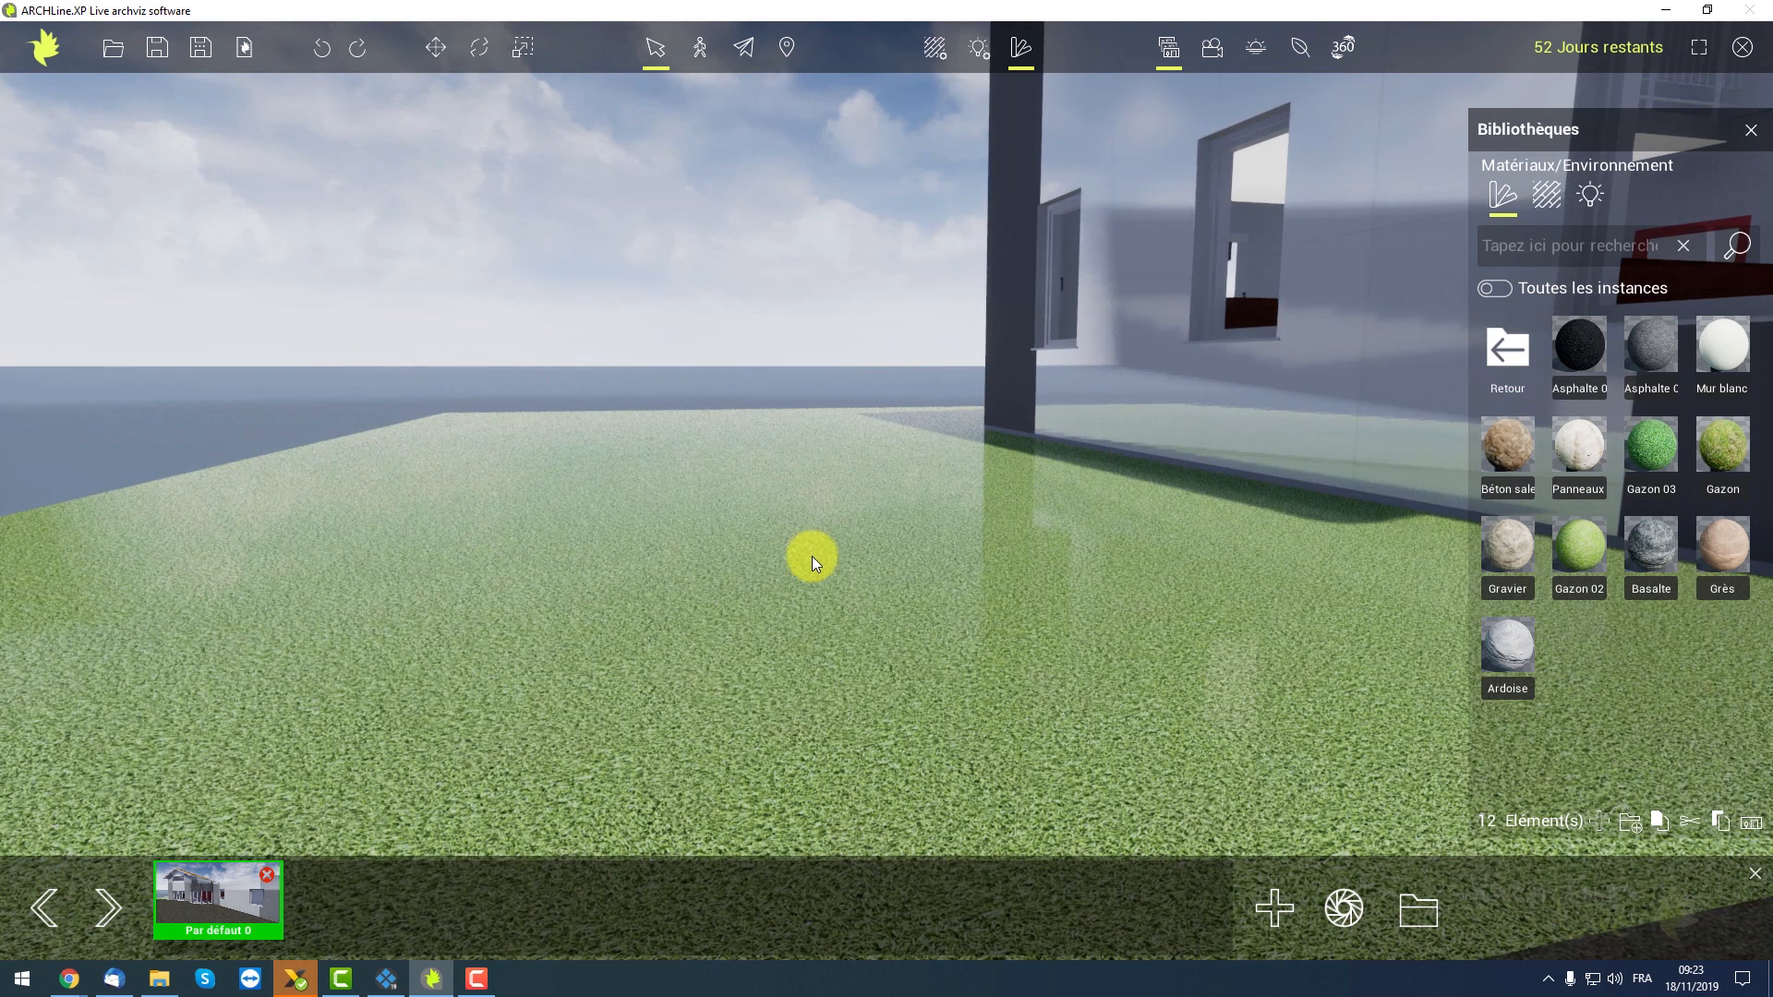
{"action": "right_click_drag", "start_coordinate": [998, 557], "coordinate": [1072, 578]}
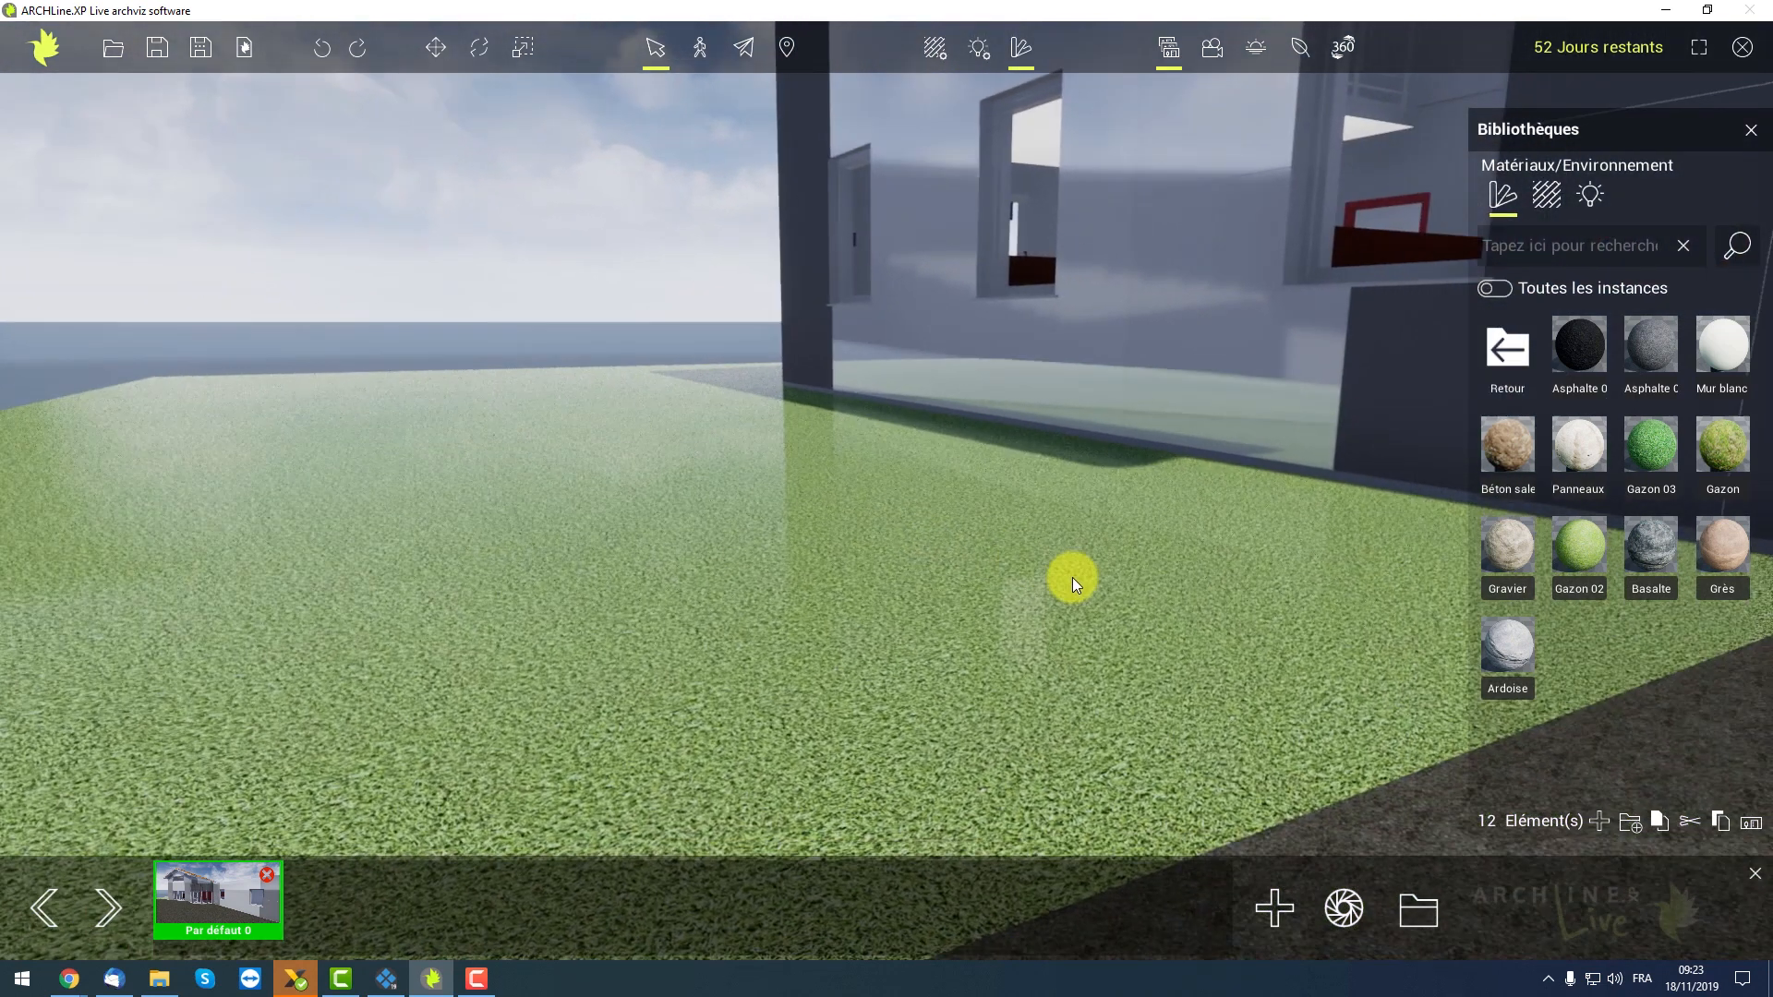
{"action": "left_click", "coordinate": [934, 49]}
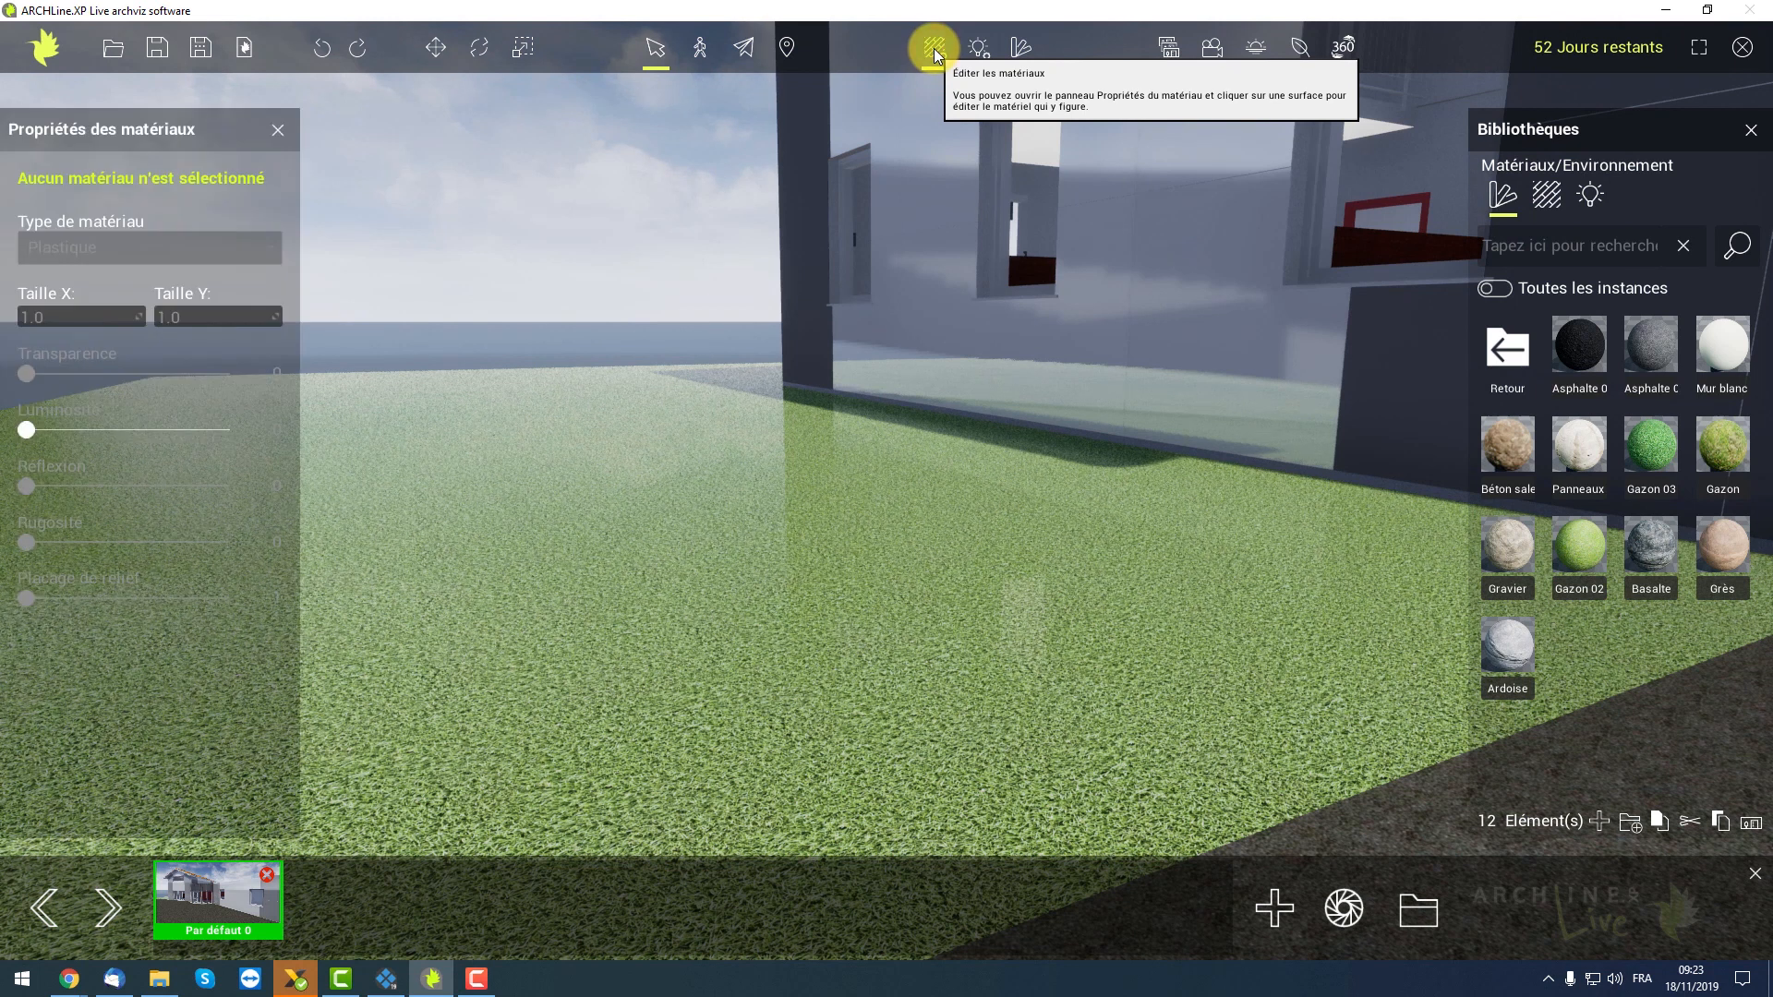
{"action": "left_click", "coordinate": [796, 482]}
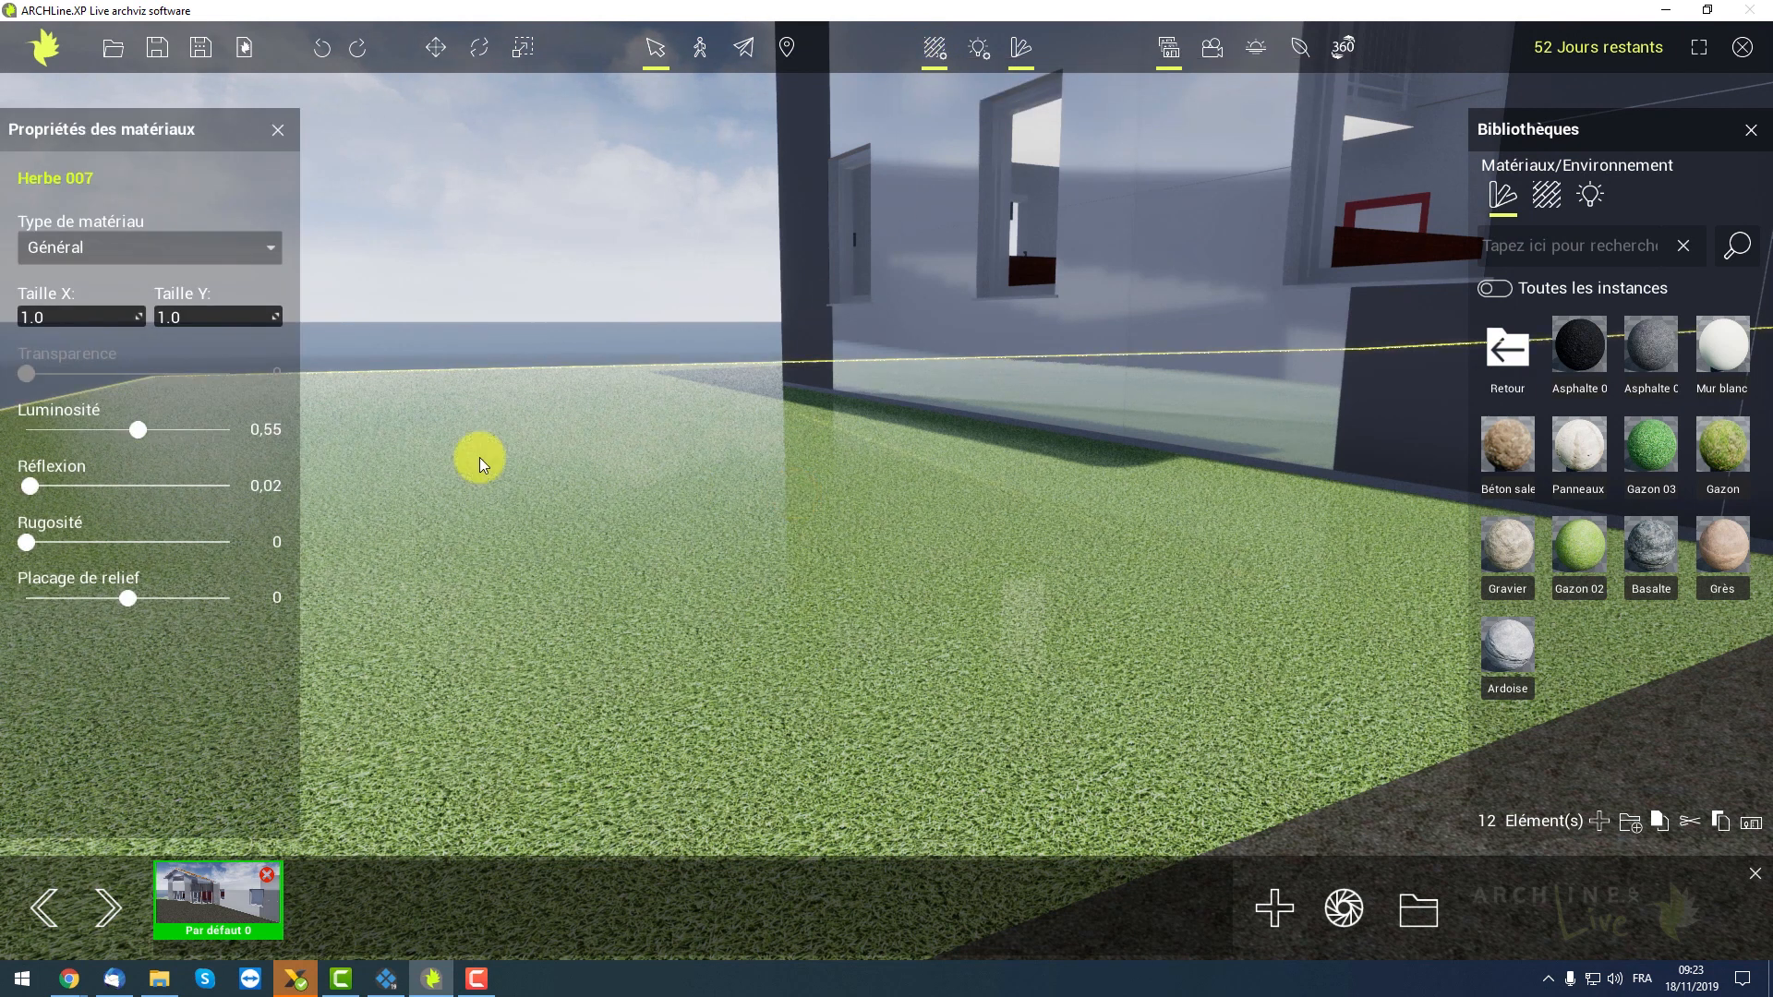
{"action": "left_click_drag", "start_coordinate": [127, 428], "coordinate": [22, 482]}
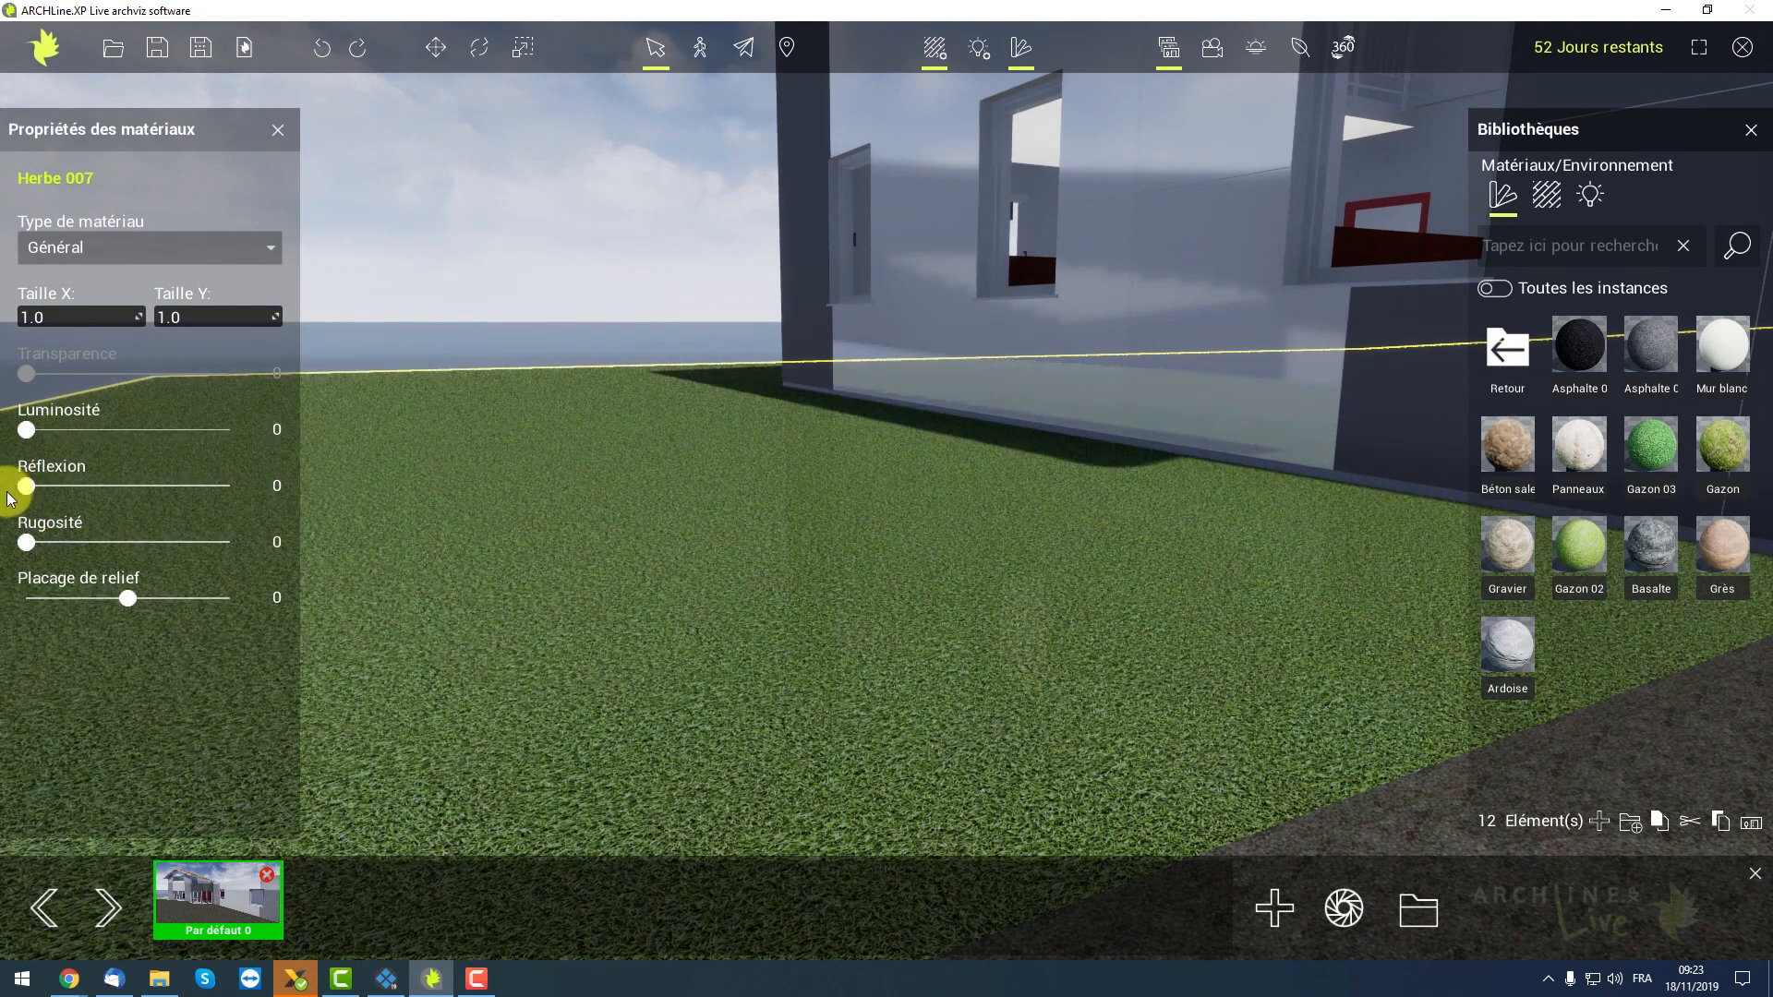
{"action": "left_click", "coordinate": [276, 130]}
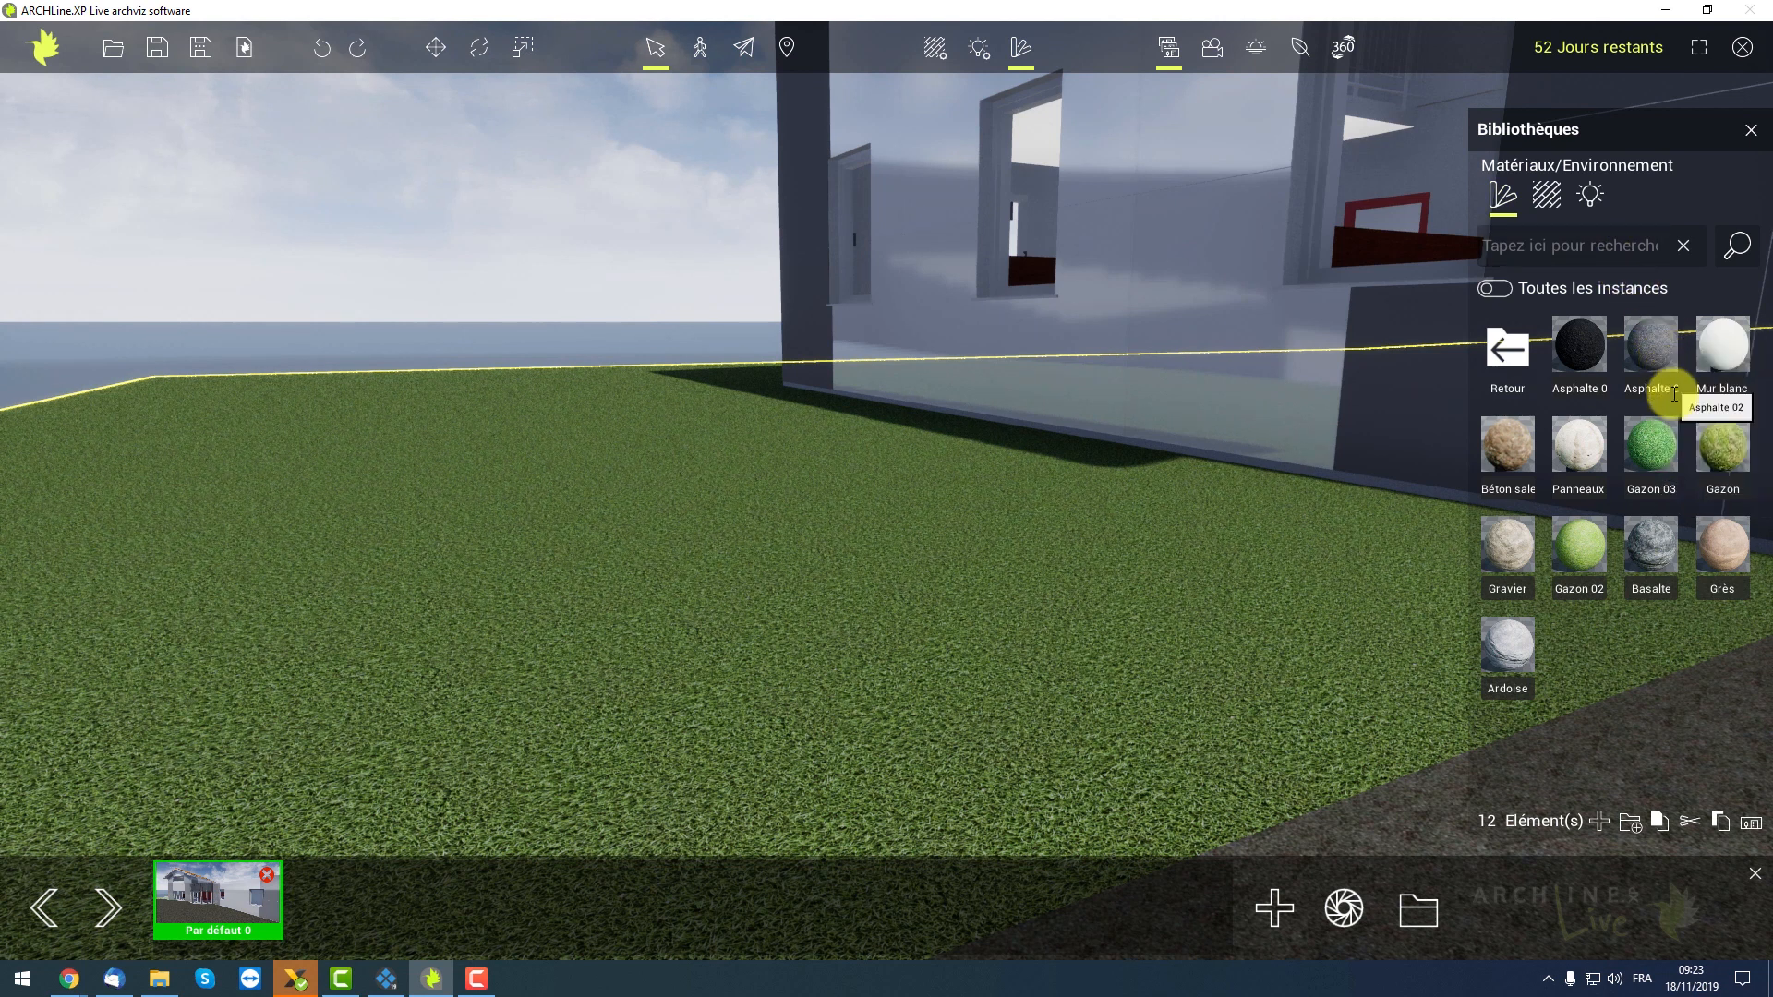
Apply the Gazon material from the library's Environnement folder to the lawn beside the building
{"action": "mouse_move", "coordinate": [1729, 454]}
{"action": "left_click_drag", "start_coordinate": [1726, 447], "coordinate": [938, 562]}
{"action": "left_click_drag", "start_coordinate": [895, 637], "coordinate": [1086, 536]}
{"action": "middle_click_drag", "start_coordinate": [1086, 535], "coordinate": [891, 791]}
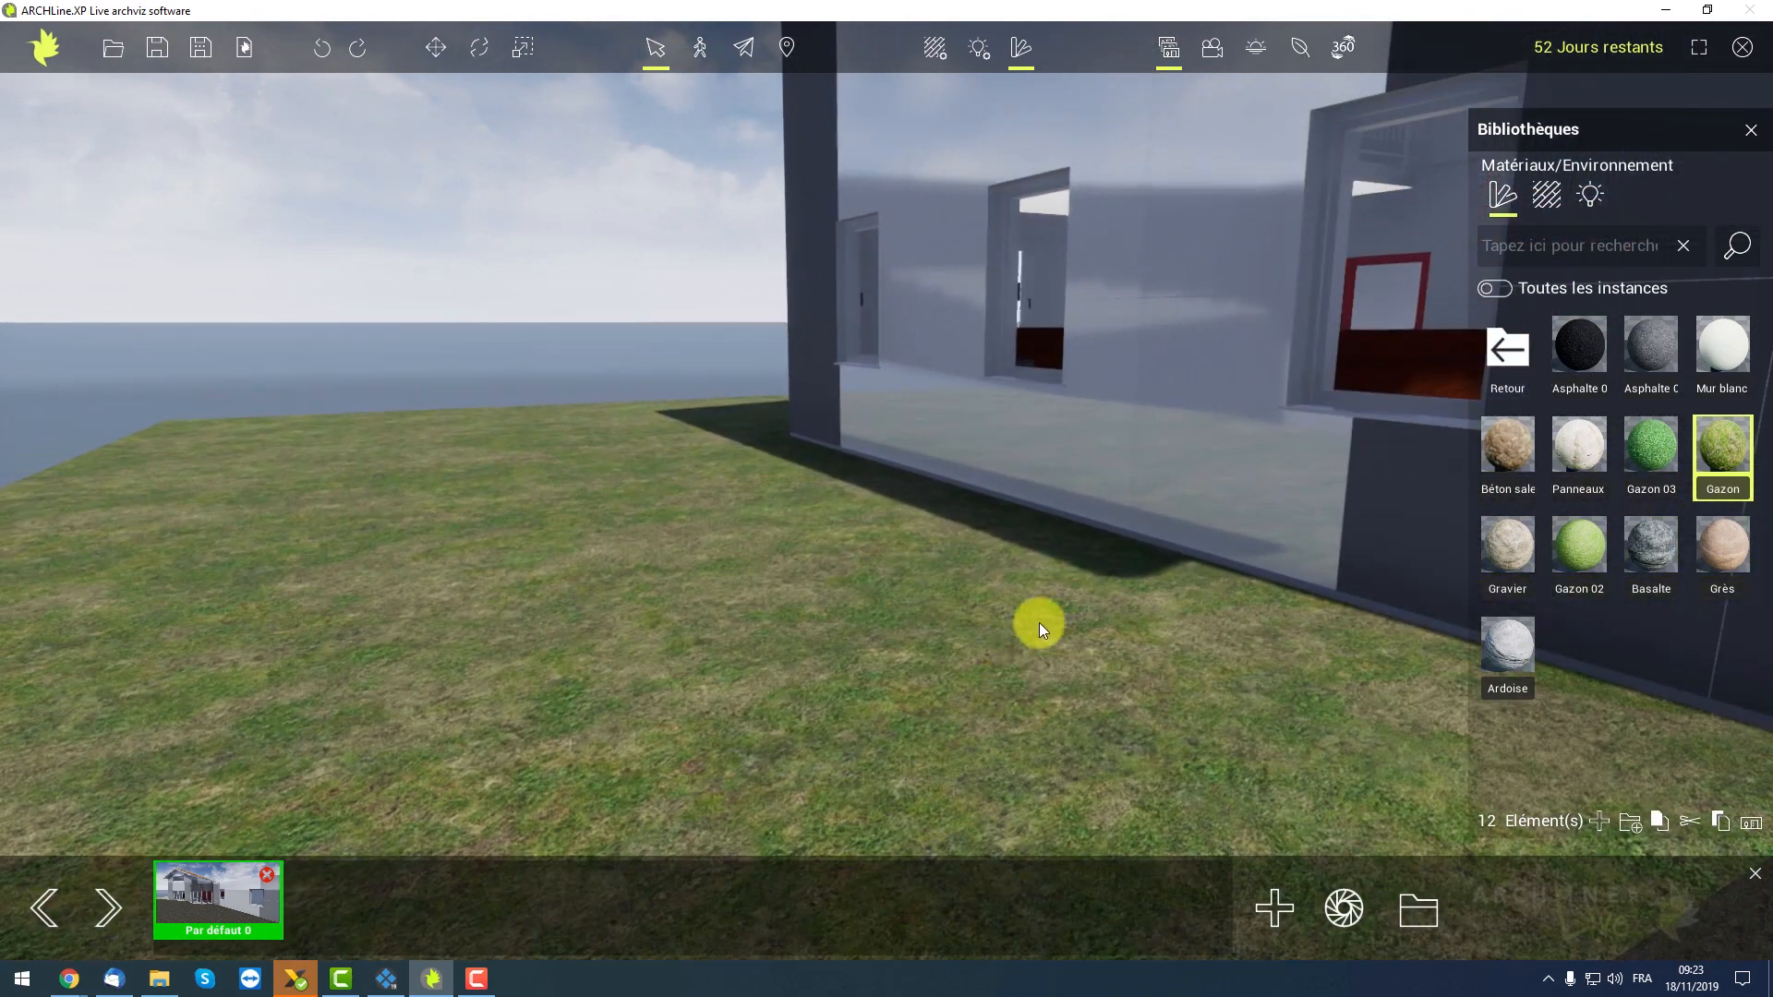
Open the Métal folder of the library's Matériaux category in place of Environnement
{"action": "middle_click_drag", "start_coordinate": [1039, 622], "coordinate": [1066, 535]}
{"action": "right_click_drag", "start_coordinate": [1147, 453], "coordinate": [1056, 451]}
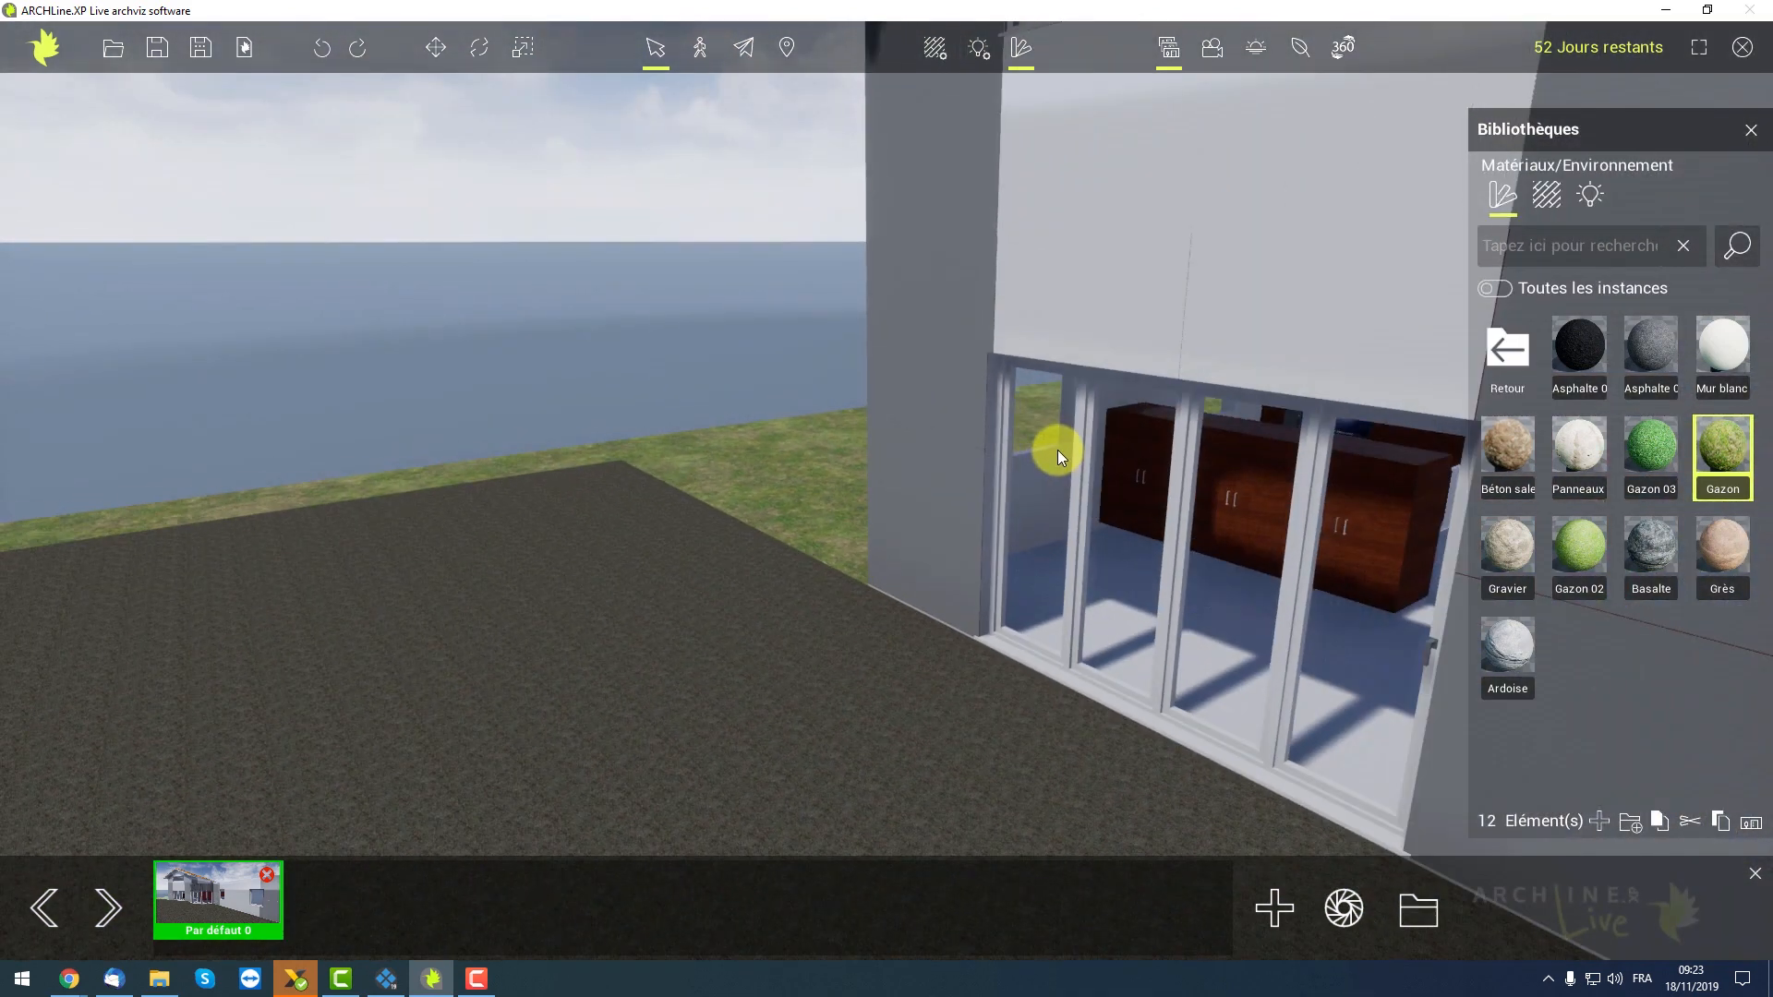
{"action": "middle_click_drag", "start_coordinate": [1056, 450], "coordinate": [958, 273]}
{"action": "right_click_drag", "start_coordinate": [958, 274], "coordinate": [1172, 339]}
{"action": "middle_click_drag", "start_coordinate": [1233, 339], "coordinate": [851, 321]}
{"action": "scroll", "coordinate": [855, 323], "scroll_direction": "down", "scroll_amount": 3}
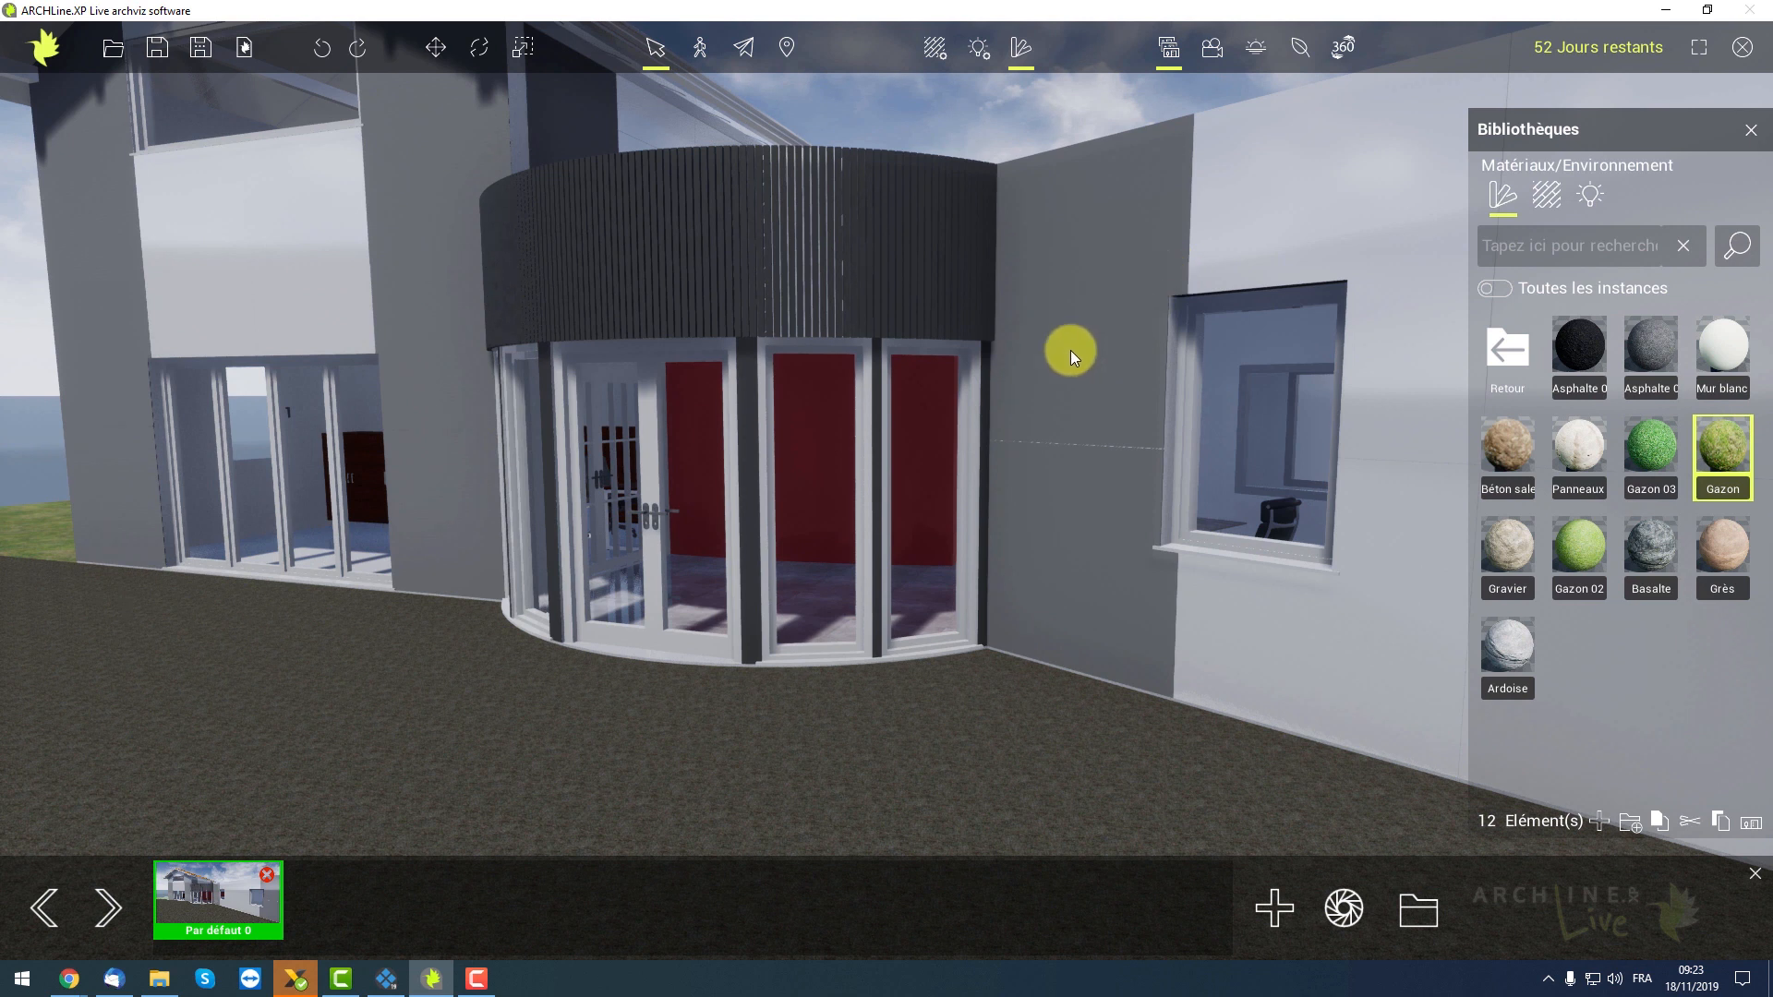
{"action": "middle_click_drag", "start_coordinate": [1300, 373], "coordinate": [1028, 327]}
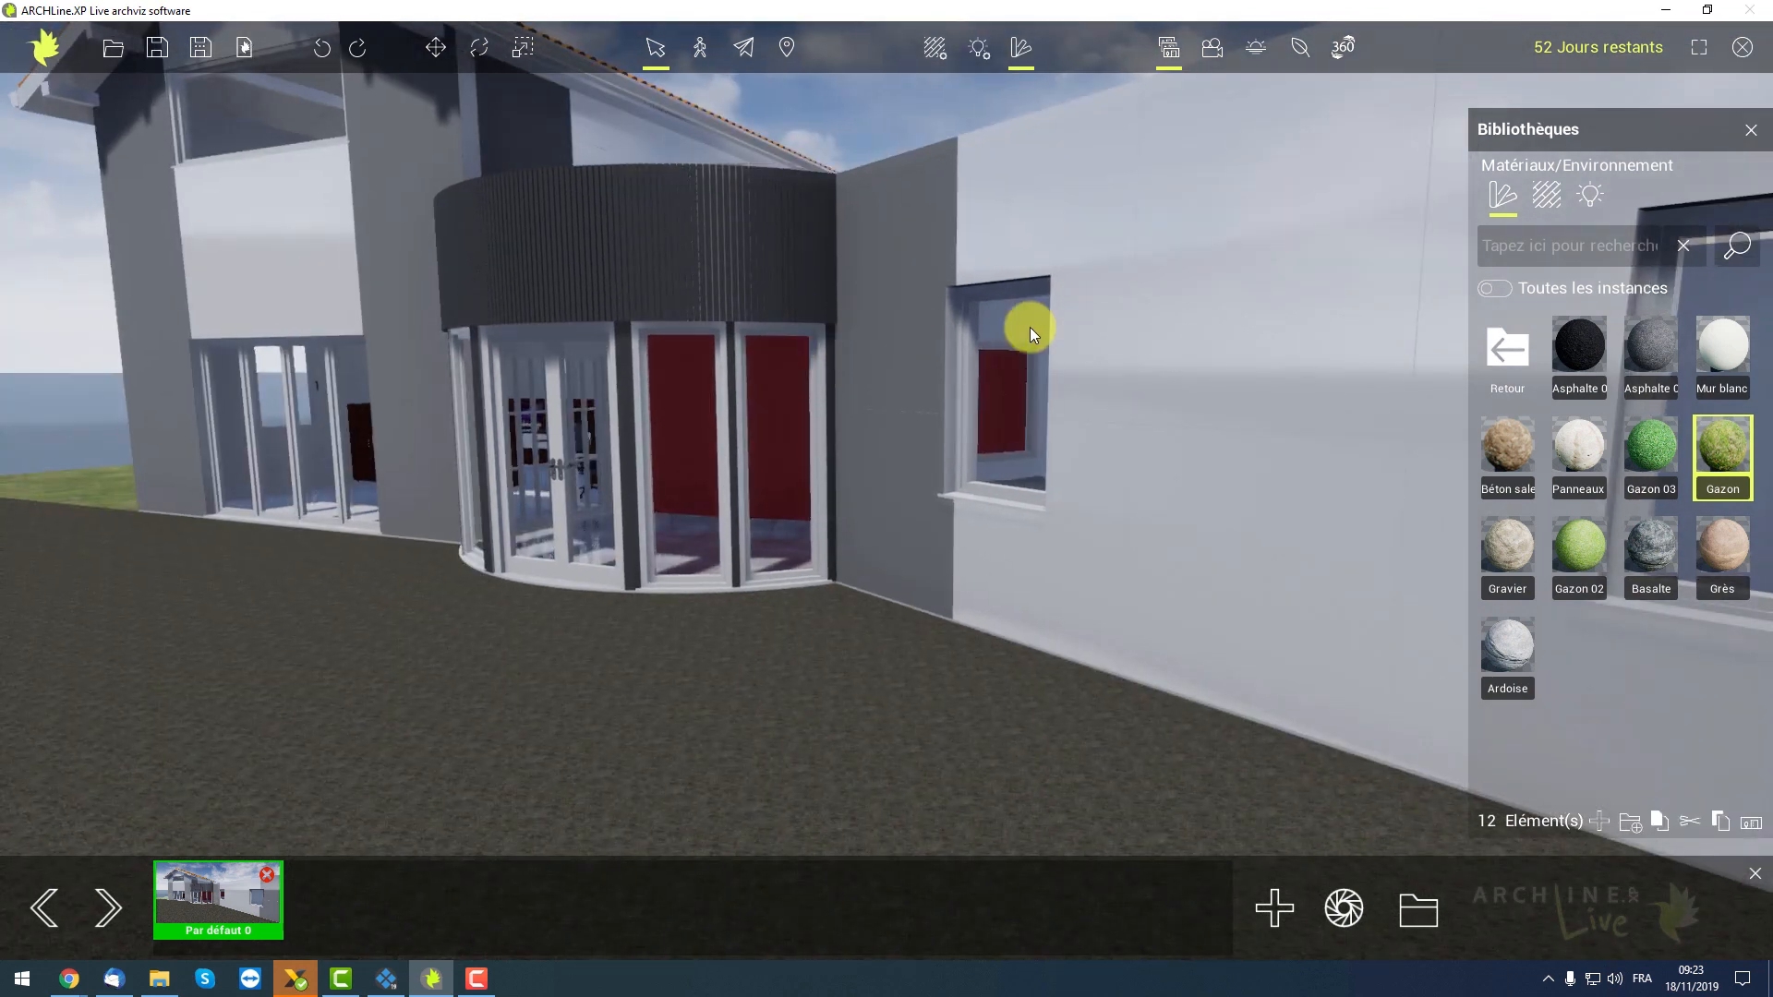
{"action": "left_click", "coordinate": [1514, 349]}
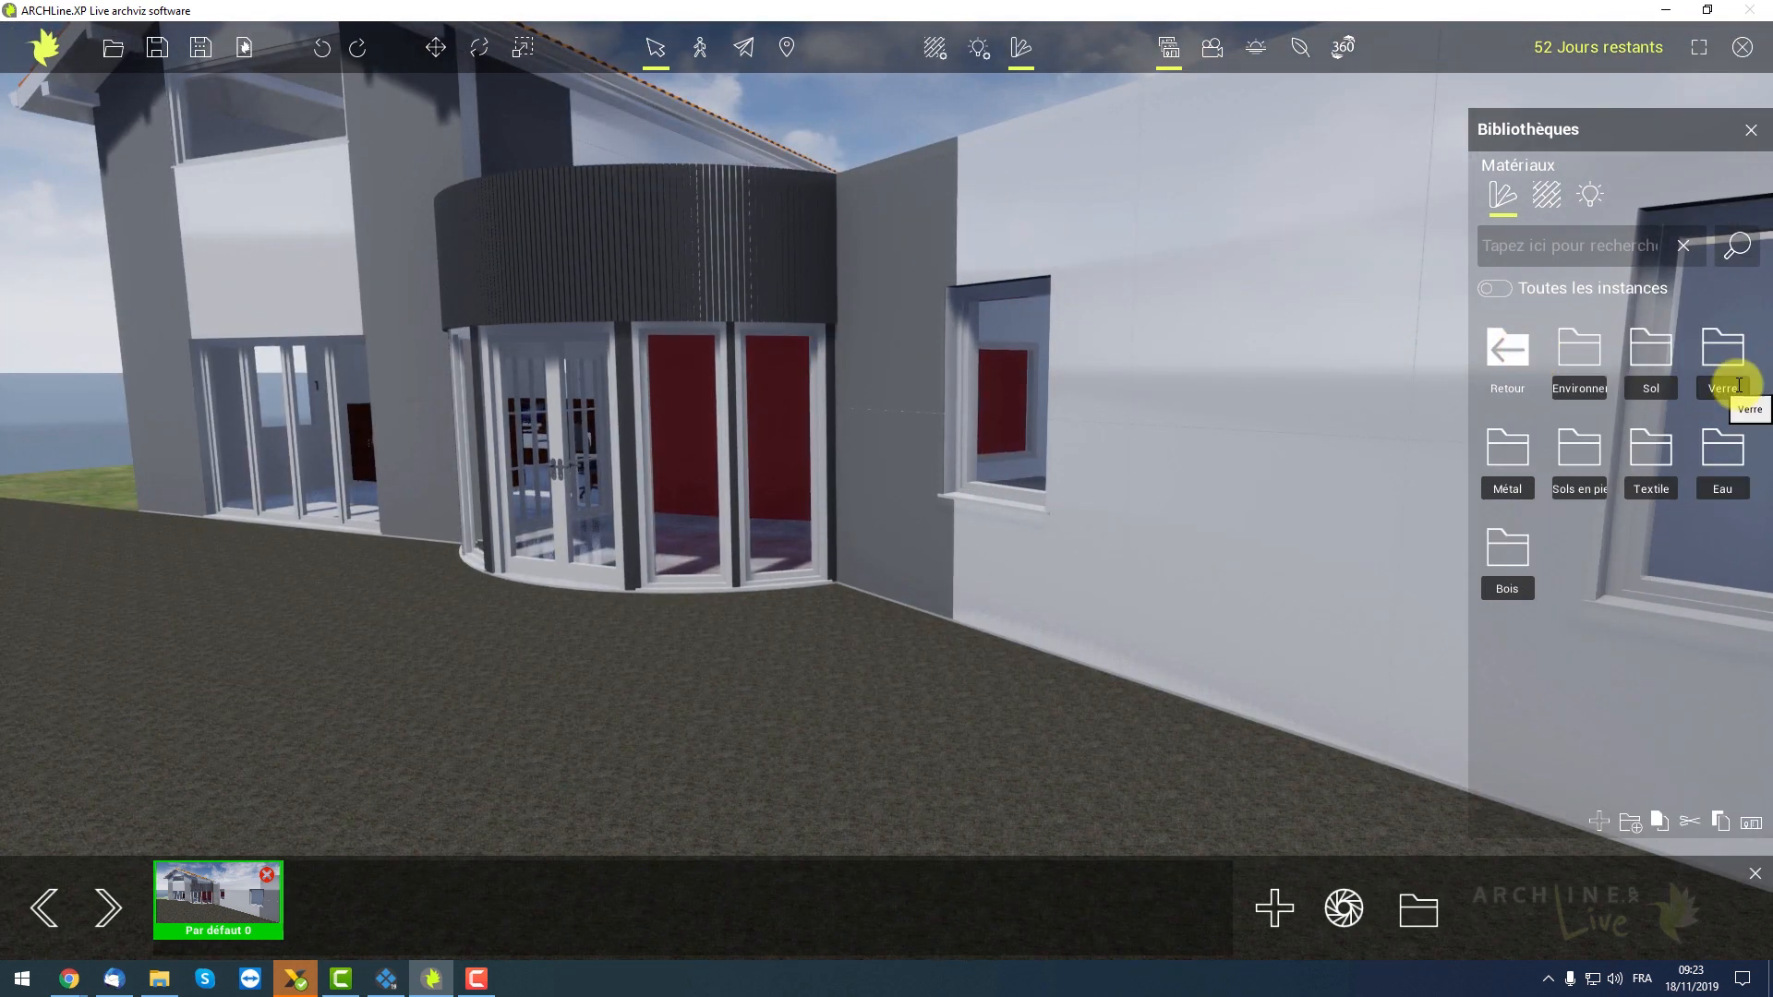
{"action": "left_click", "coordinate": [1511, 460]}
Apply the second Métal anodisé material to the frame of the single window beside the curved entrance
{"action": "scroll", "coordinate": [800, 505], "scroll_direction": "up", "scroll_amount": 4}
{"action": "scroll", "coordinate": [795, 502], "scroll_direction": "up", "scroll_amount": 3}
{"action": "right_click_drag", "start_coordinate": [873, 462], "coordinate": [962, 460]}
{"action": "left_click_drag", "start_coordinate": [1568, 439], "coordinate": [966, 591]}
{"action": "right_click_drag", "start_coordinate": [757, 589], "coordinate": [794, 561]}
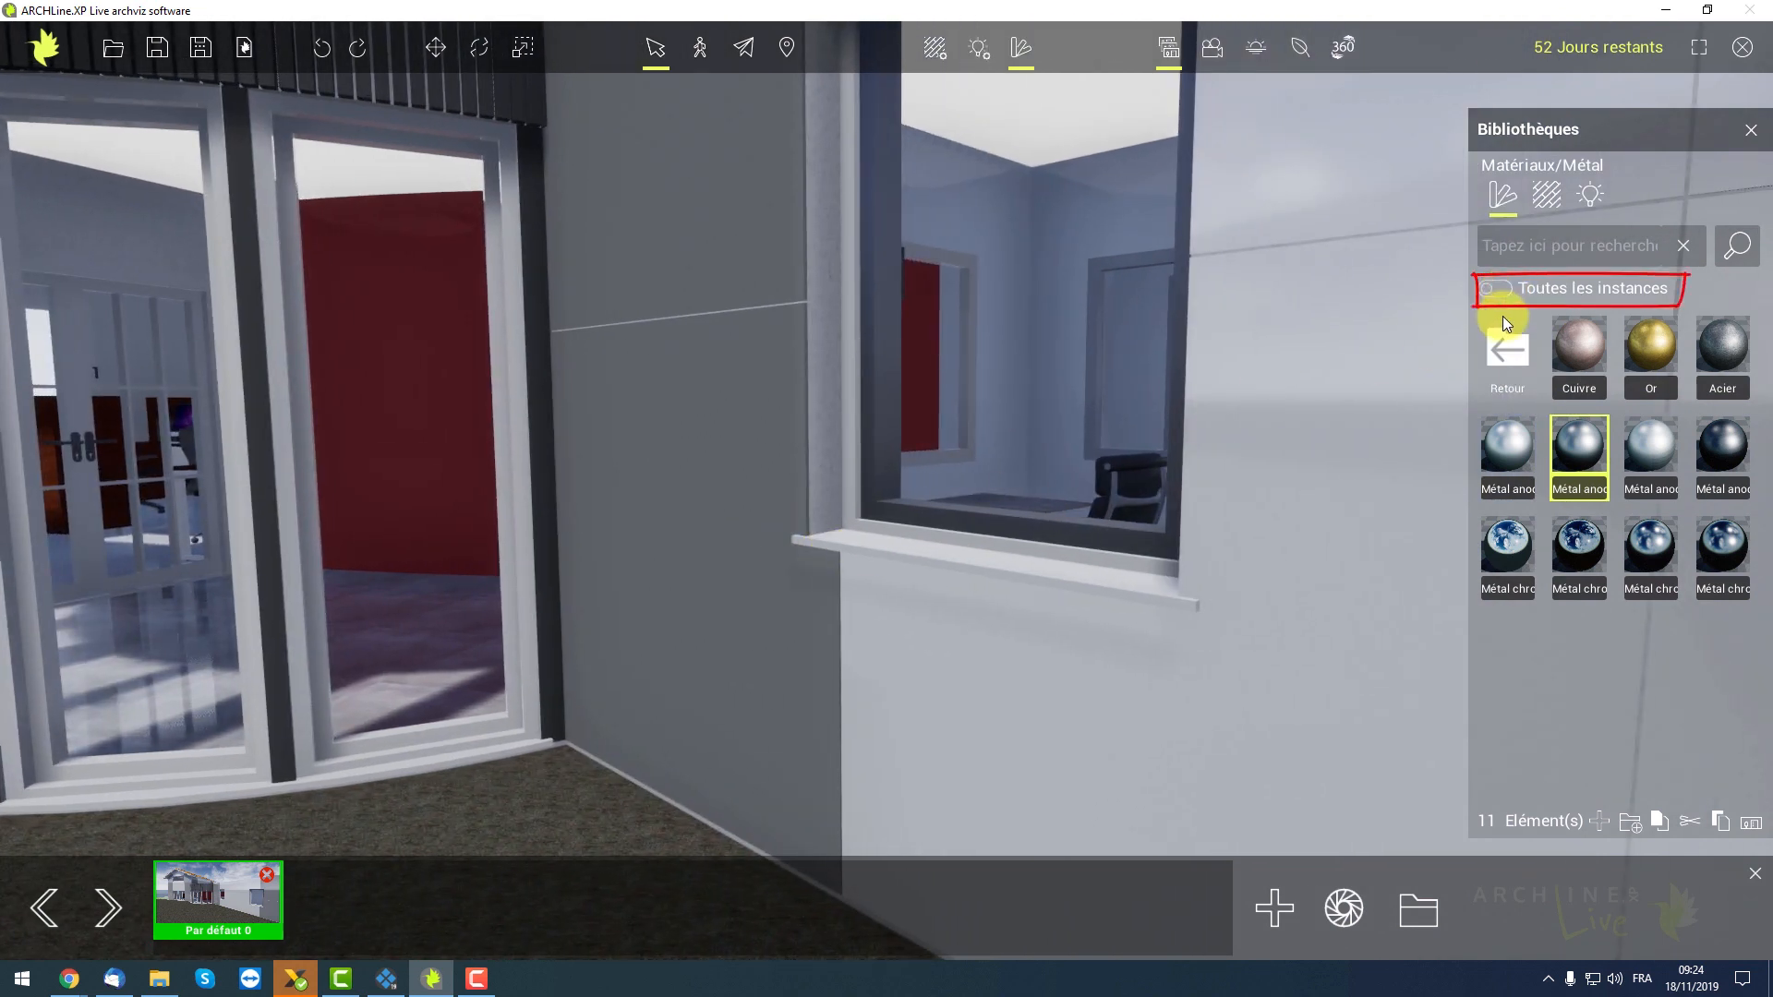
Enable Toutes les instances and apply the same Métal anodisé material to all the white window and door frames
{"action": "left_click", "coordinate": [1497, 290]}
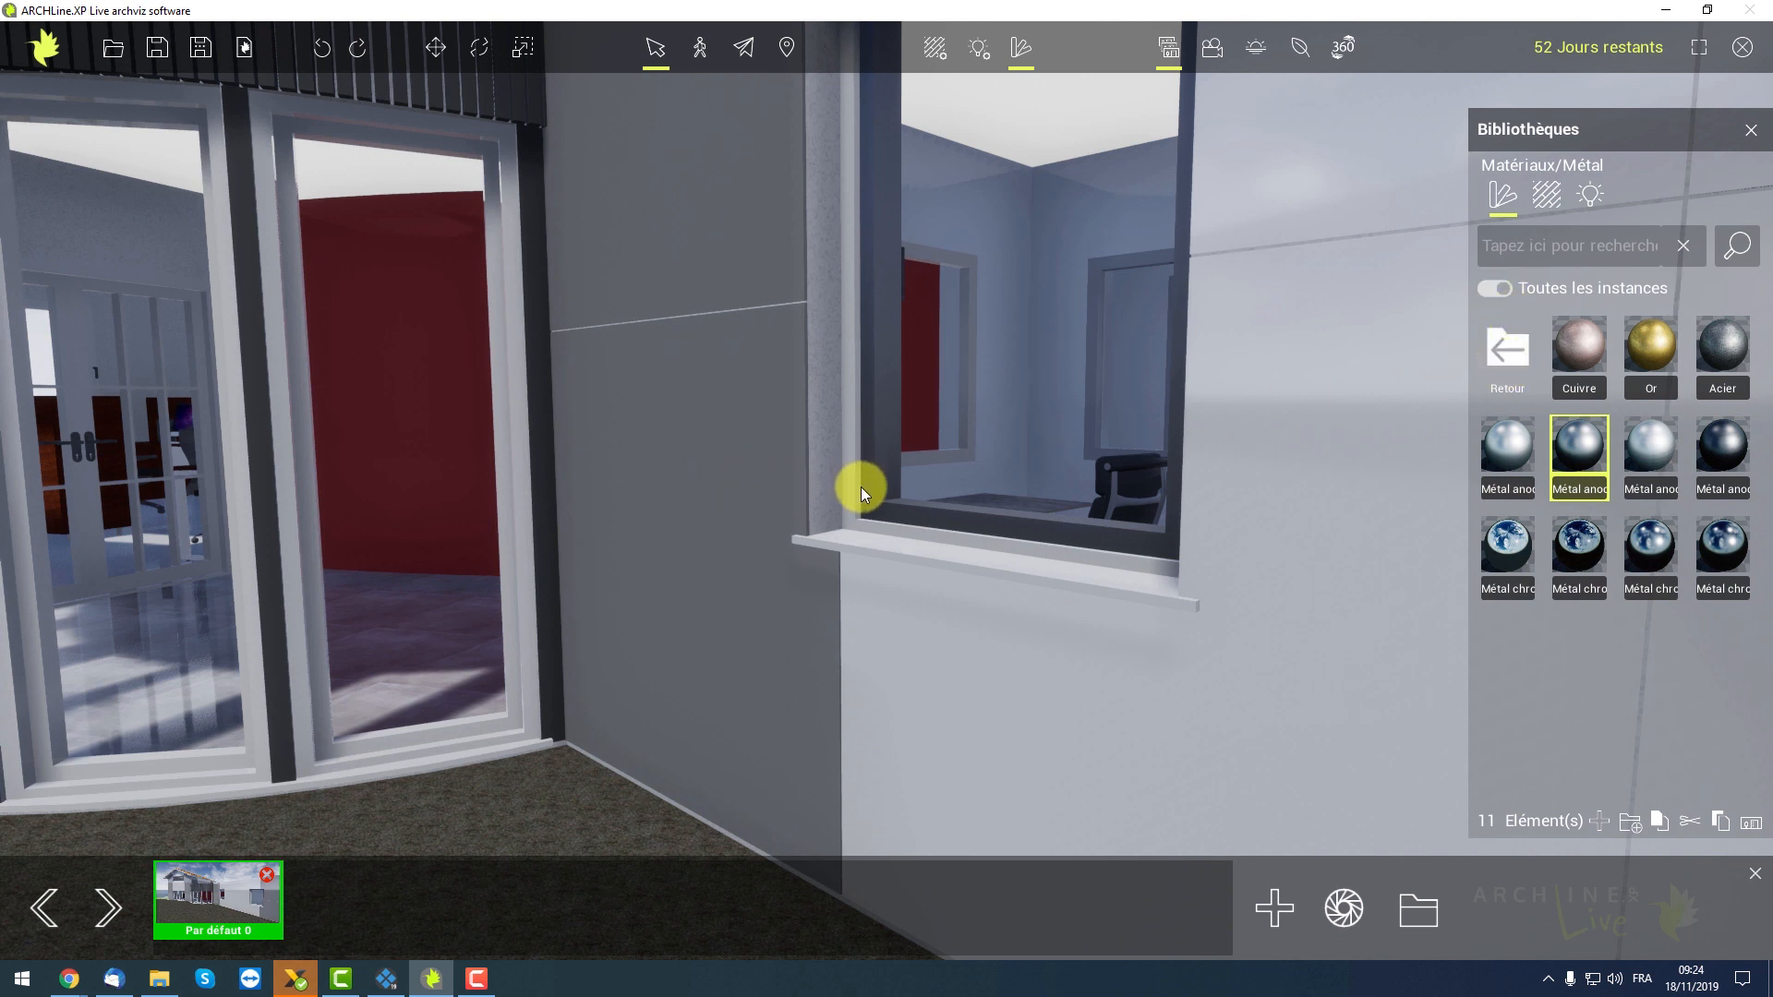
{"action": "left_click_drag", "start_coordinate": [1571, 451], "coordinate": [1093, 560]}
{"action": "right_click_drag", "start_coordinate": [1090, 561], "coordinate": [961, 561]}
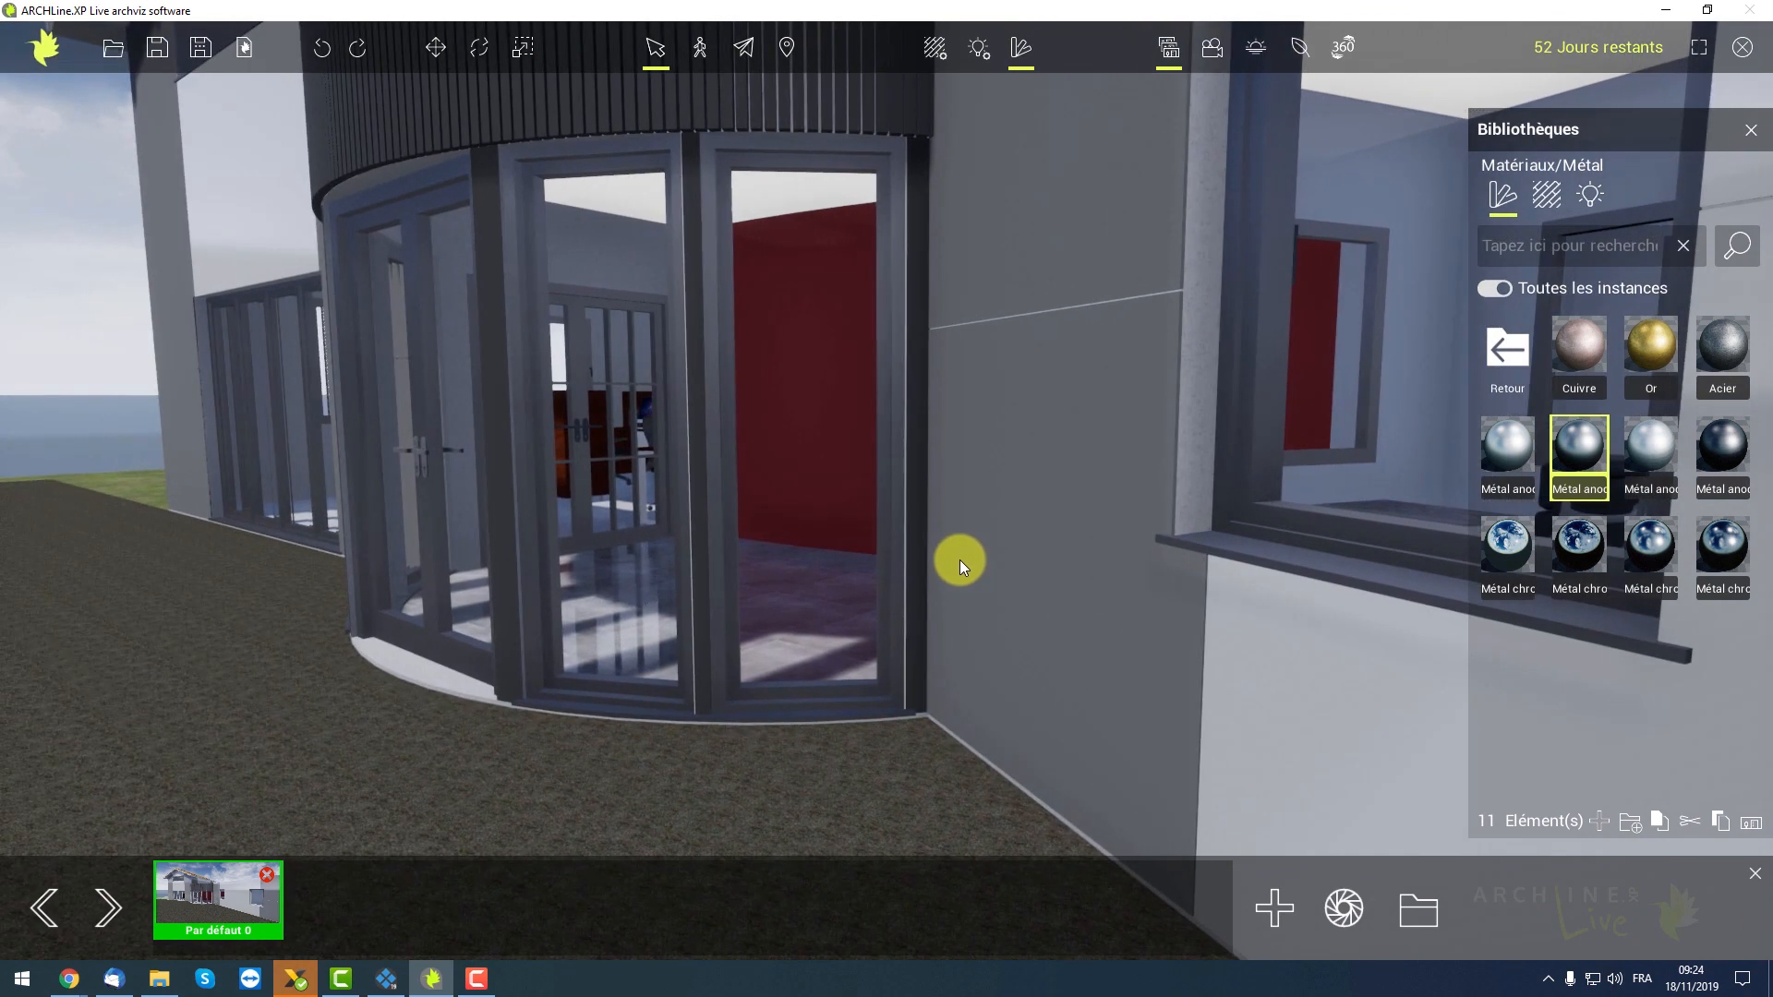
{"action": "right_click_drag", "start_coordinate": [1268, 524], "coordinate": [1288, 517]}
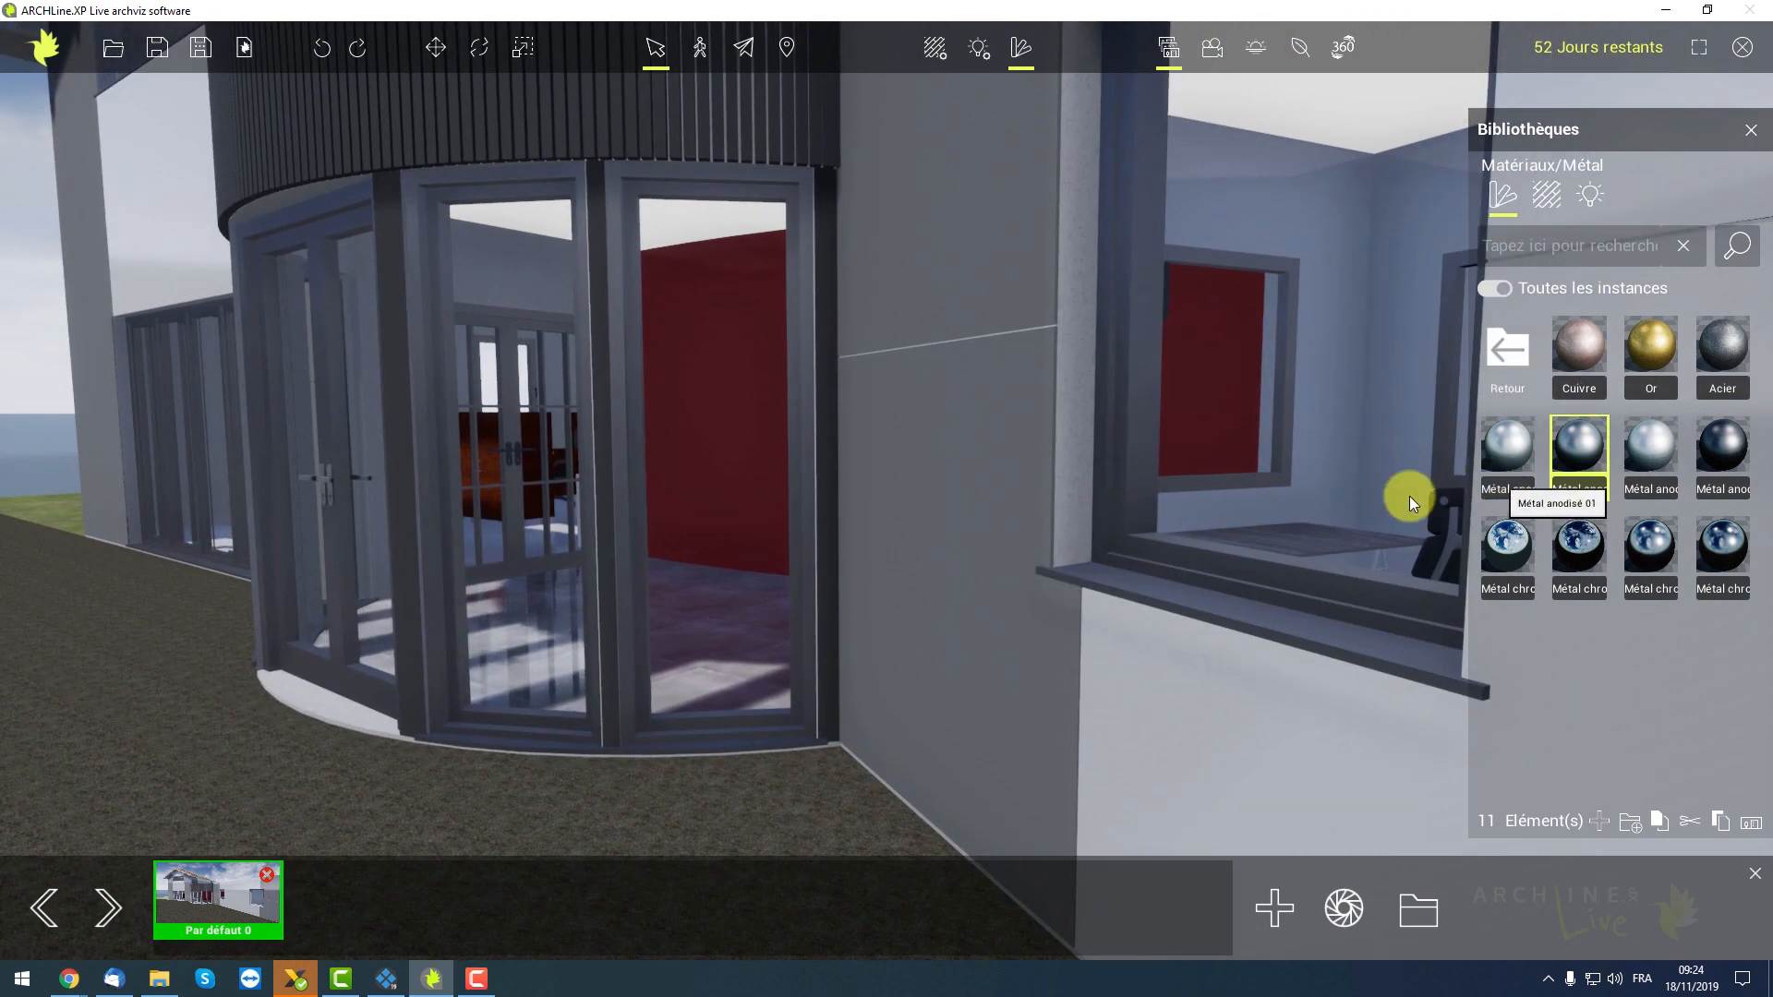
{"action": "right_click_drag", "start_coordinate": [1167, 585], "coordinate": [1114, 512]}
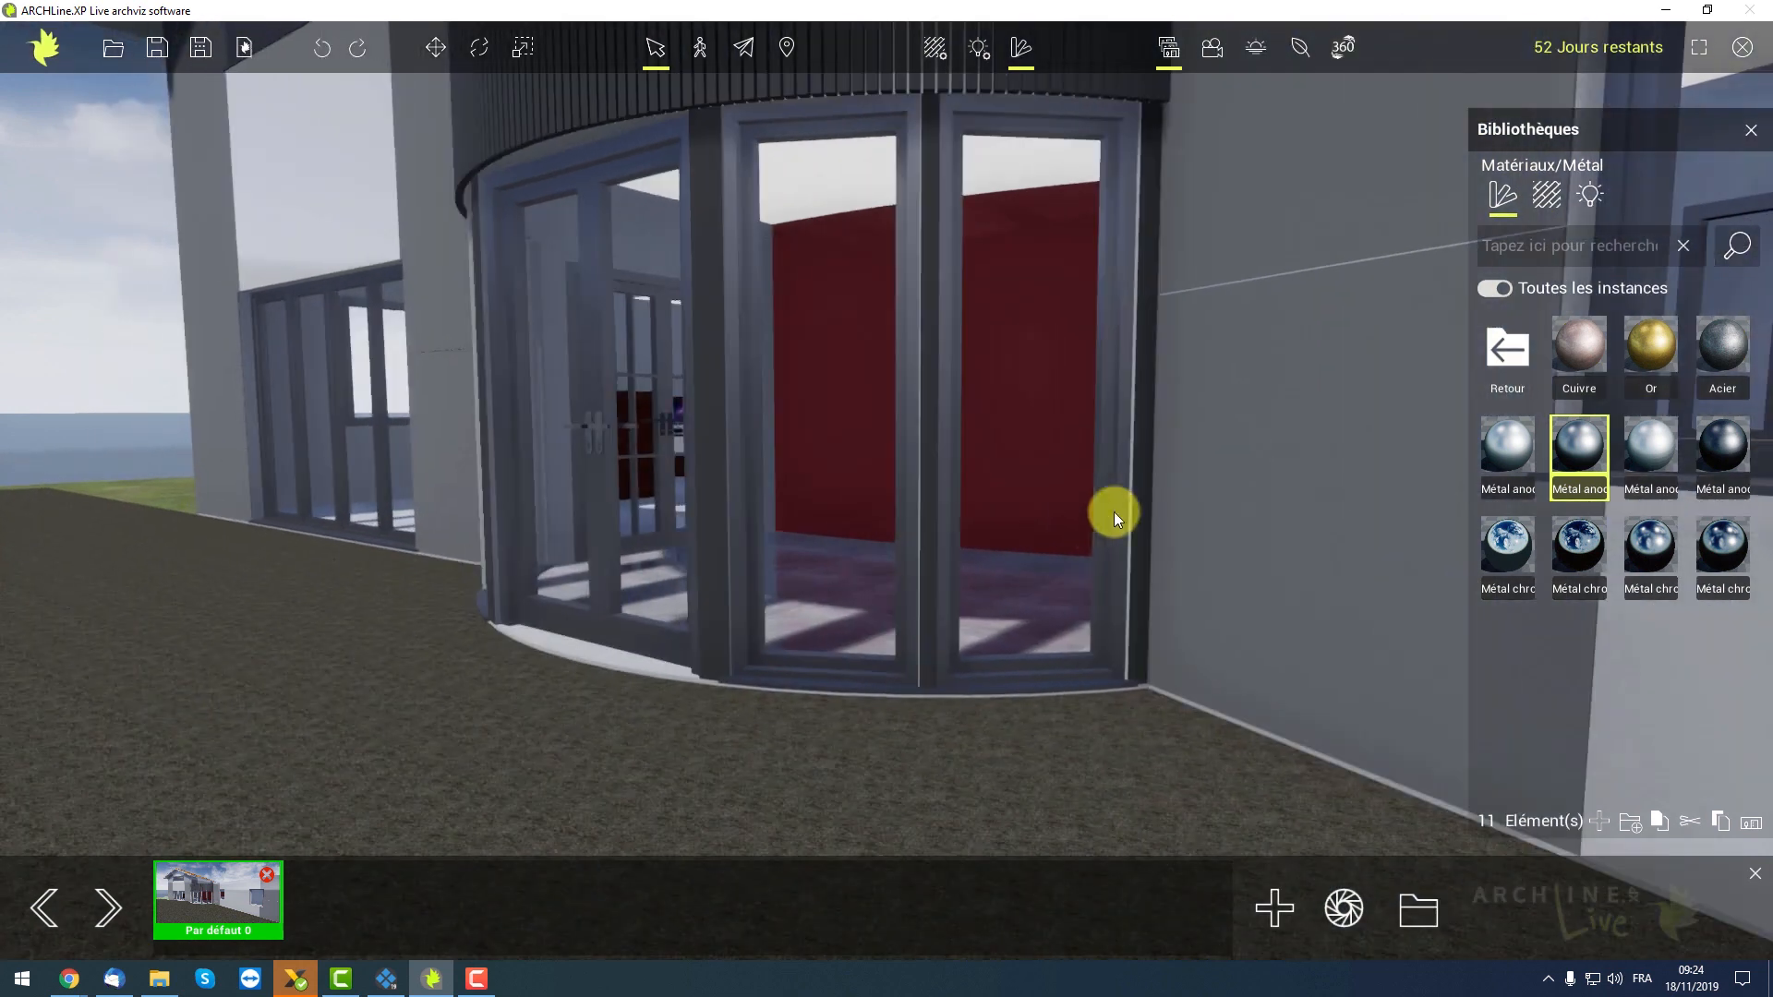
{"action": "right_click_drag", "start_coordinate": [726, 506], "coordinate": [956, 400]}
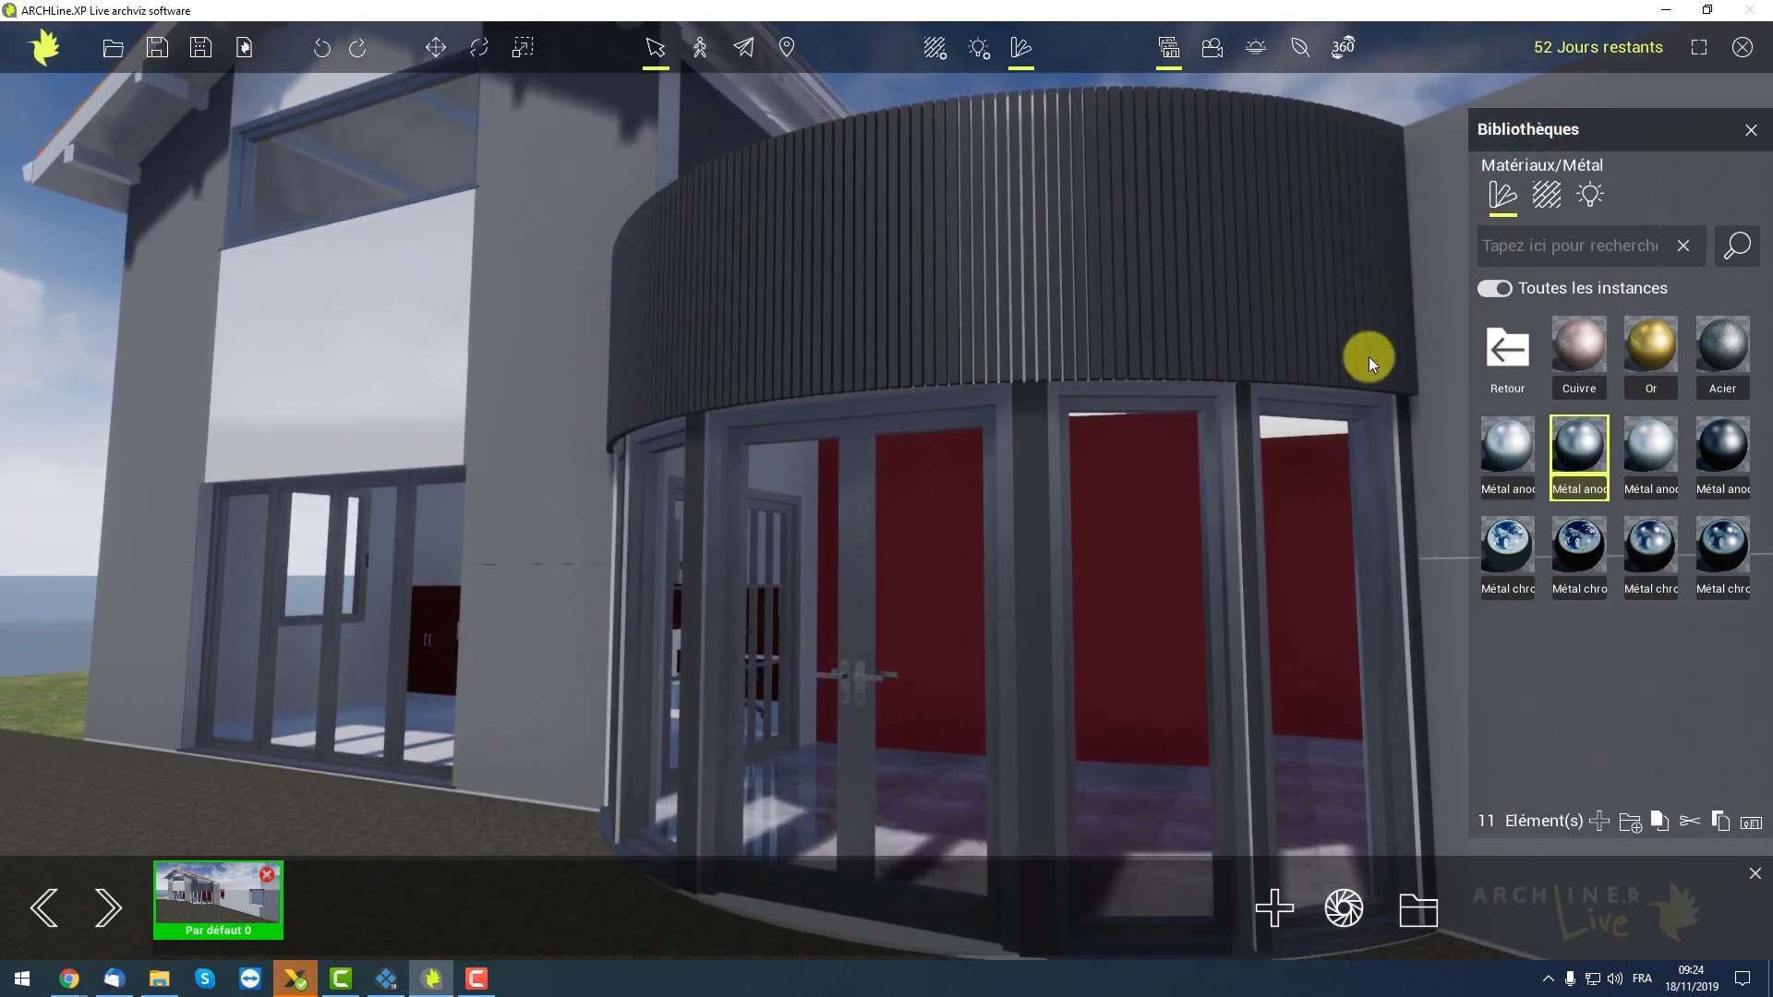
Disable Toutes les instances and apply the first Métal chromé material to the frame of one glazed panel in the curved entrance
{"action": "left_click", "coordinate": [1503, 287]}
{"action": "right_click_drag", "start_coordinate": [1267, 484], "coordinate": [1072, 414]}
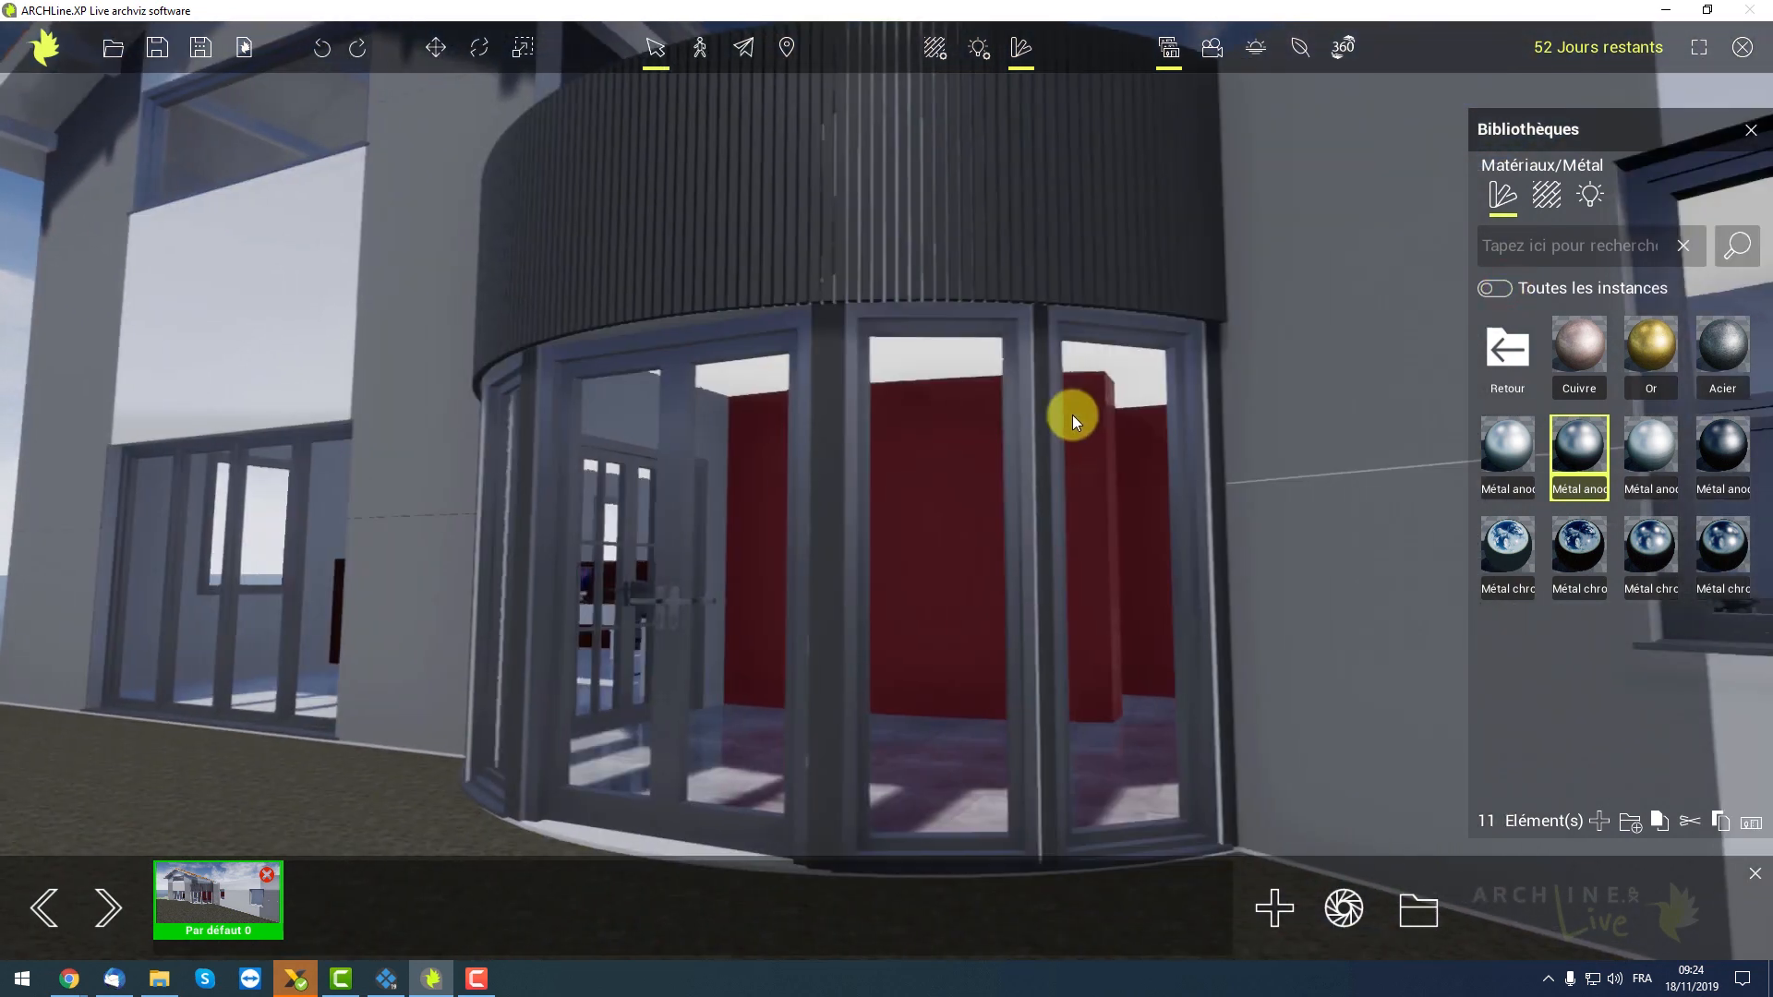
{"action": "scroll", "coordinate": [1162, 637], "scroll_direction": "up", "scroll_amount": 5}
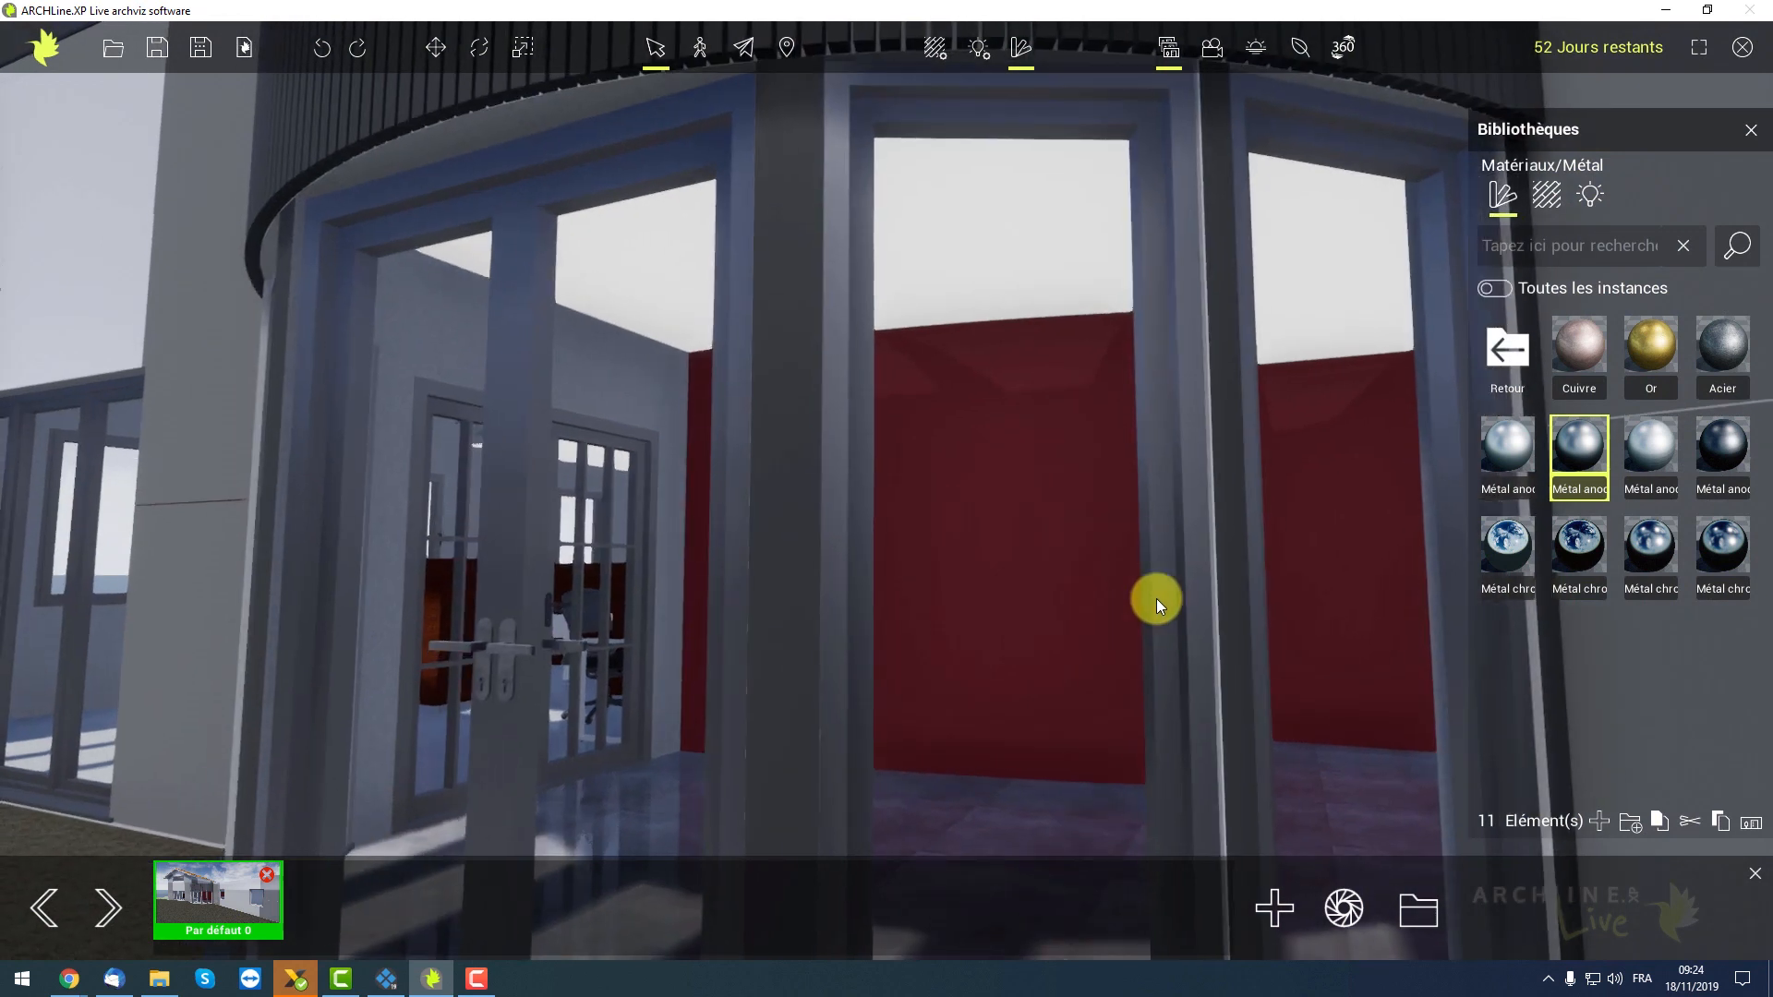
{"action": "left_click_drag", "start_coordinate": [1507, 546], "coordinate": [835, 543]}
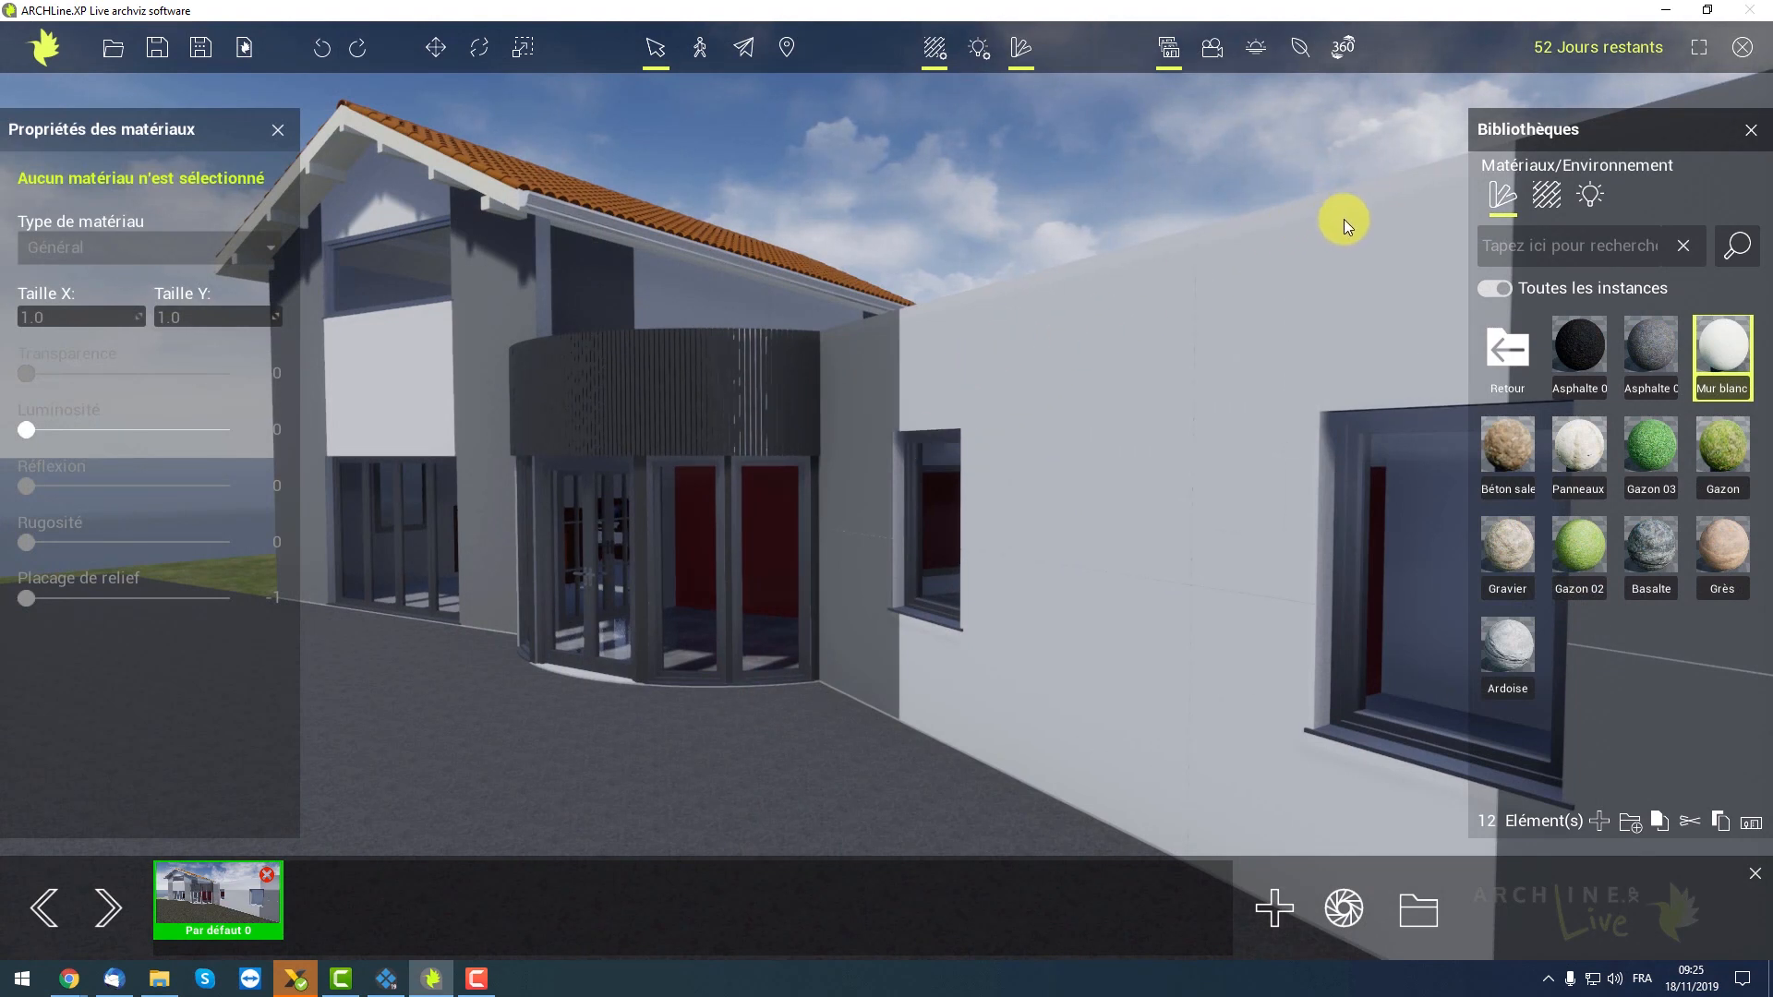
Open the Véhicules folder of the library's Objets category and close the material properties
{"action": "left_click", "coordinate": [1505, 347]}
{"action": "left_click", "coordinate": [1510, 349]}
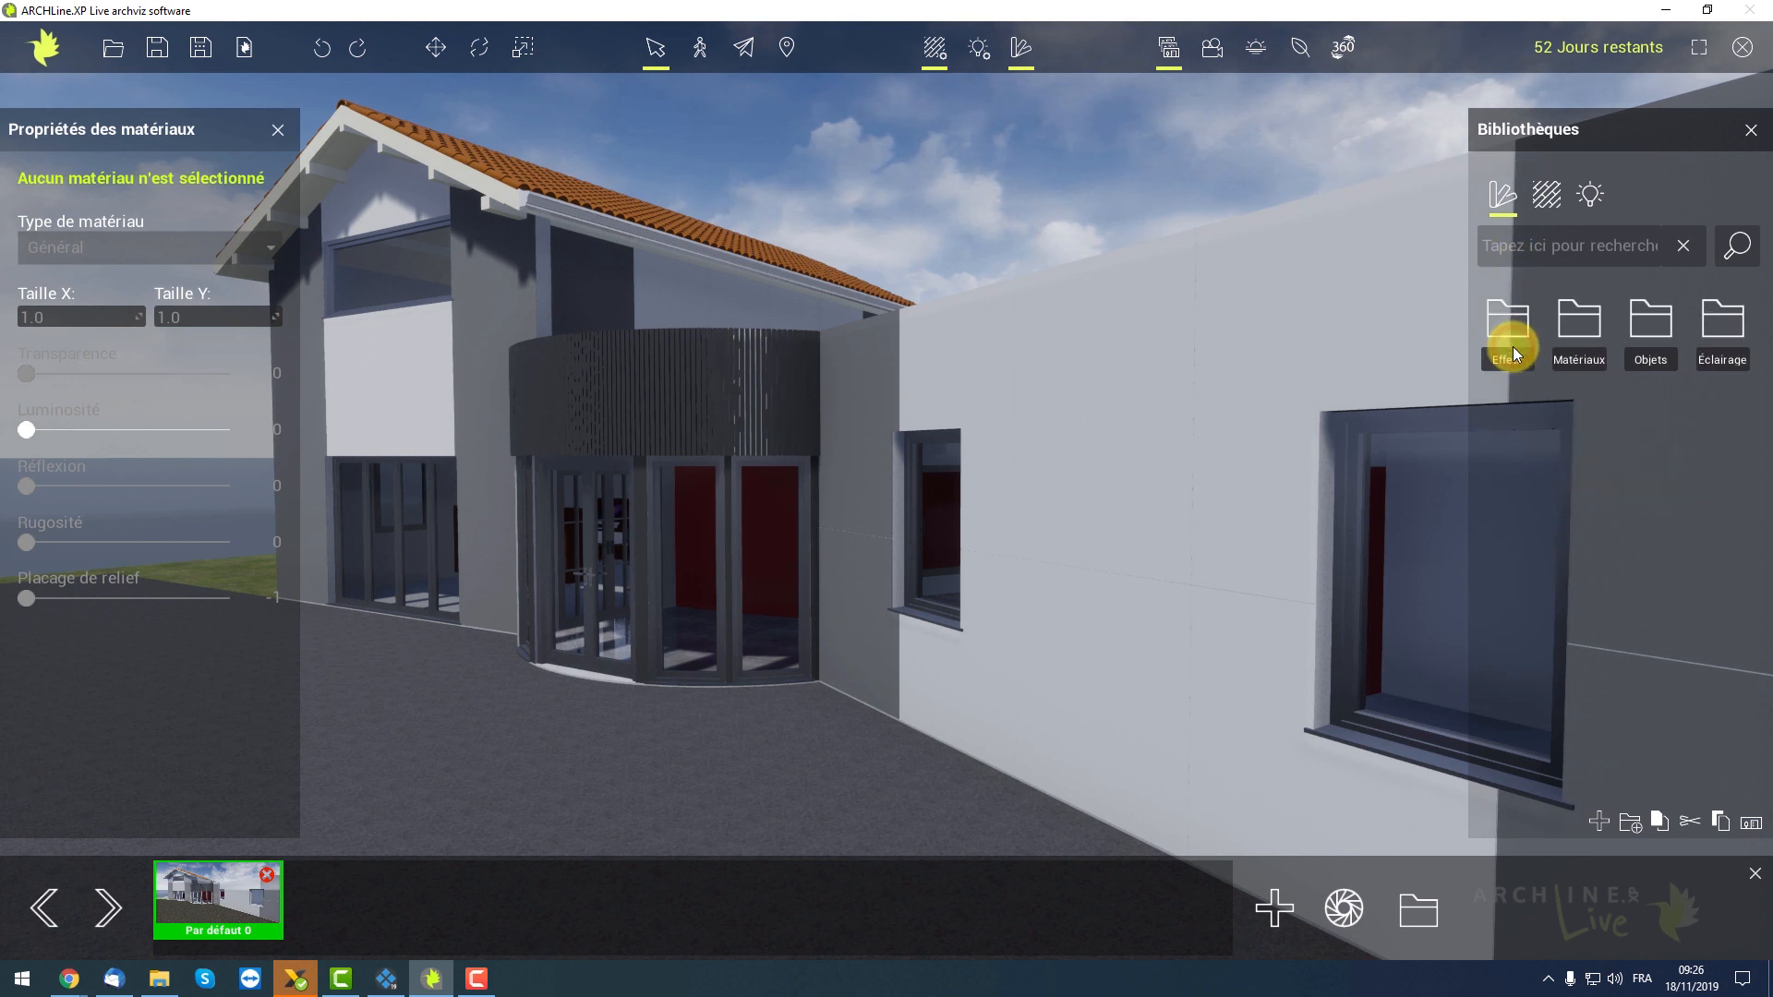
{"action": "left_click", "coordinate": [1647, 333]}
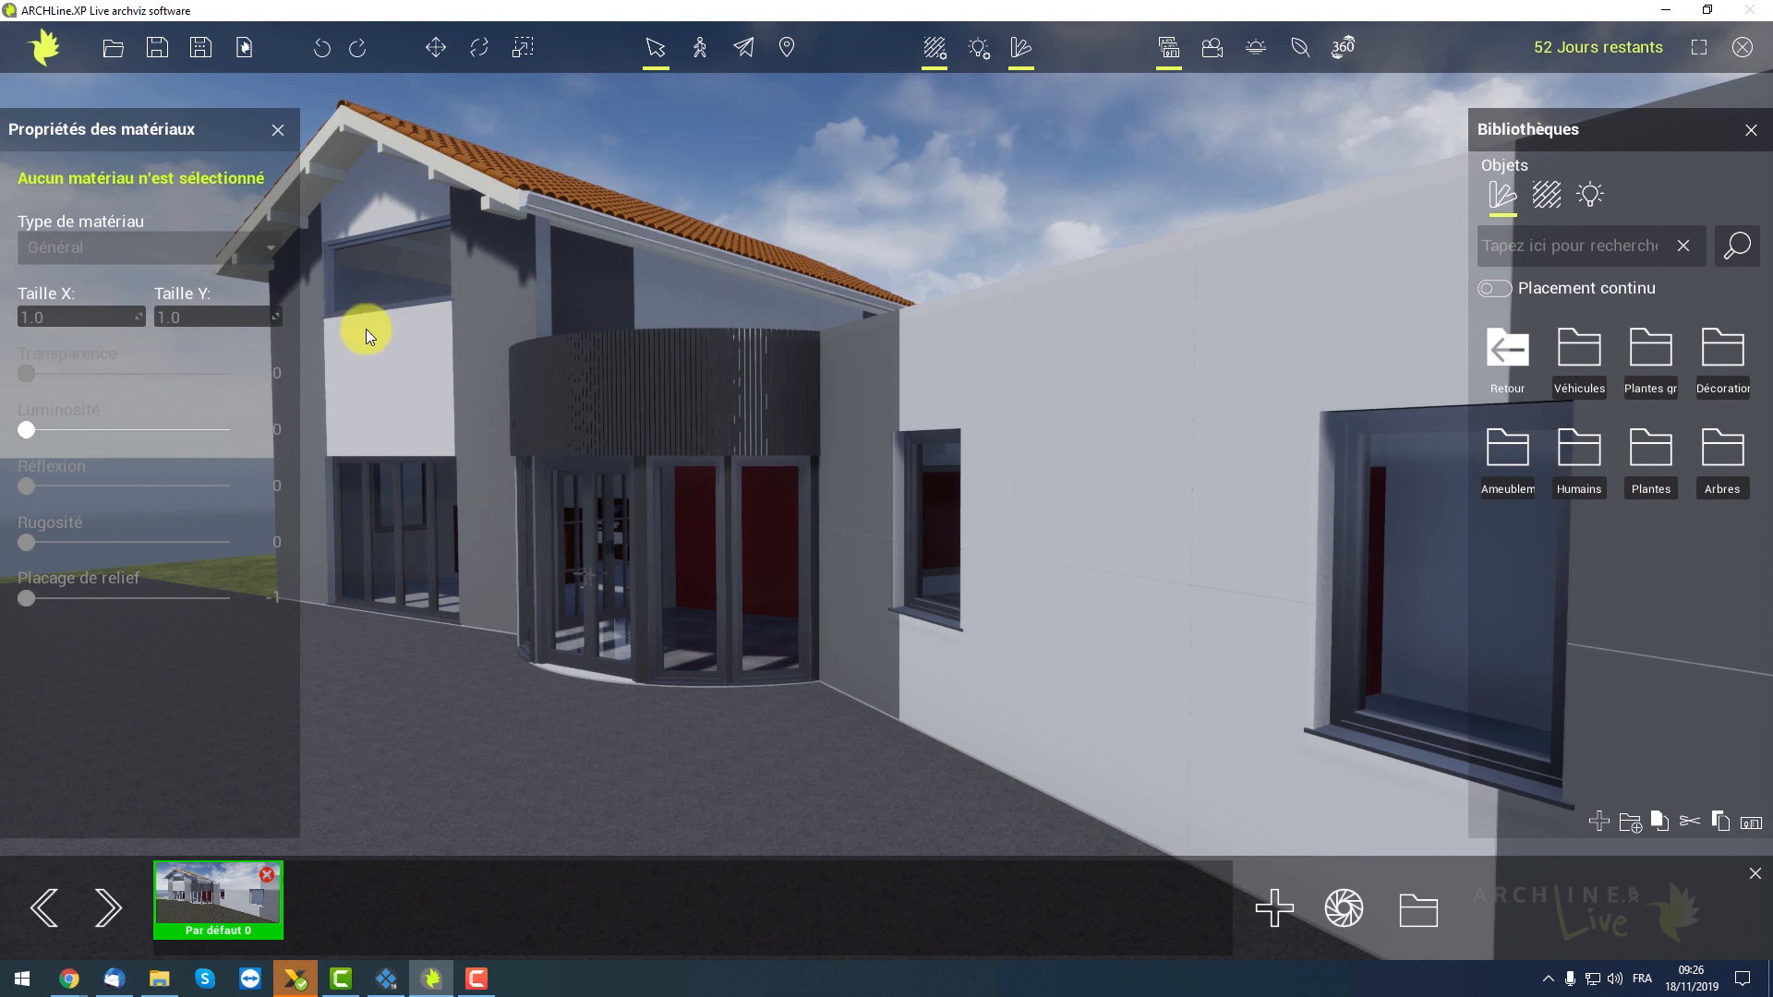
{"action": "left_click", "coordinate": [280, 135]}
{"action": "mouse_move", "coordinate": [689, 546]}
{"action": "left_mouse_down"}
{"action": "mouse_move", "coordinate": [767, 536]}
{"action": "mouse_move", "coordinate": [802, 553]}
{"action": "mouse_move", "coordinate": [696, 602]}
{"action": "mouse_move", "coordinate": [927, 673]}
{"action": "left_mouse_up"}
{"action": "scroll", "coordinate": [800, 557], "scroll_direction": "down", "scroll_amount": 3}
{"action": "left_click", "coordinate": [1571, 352]}
{"action": "left_click_drag", "start_coordinate": [748, 581], "coordinate": [834, 634]}
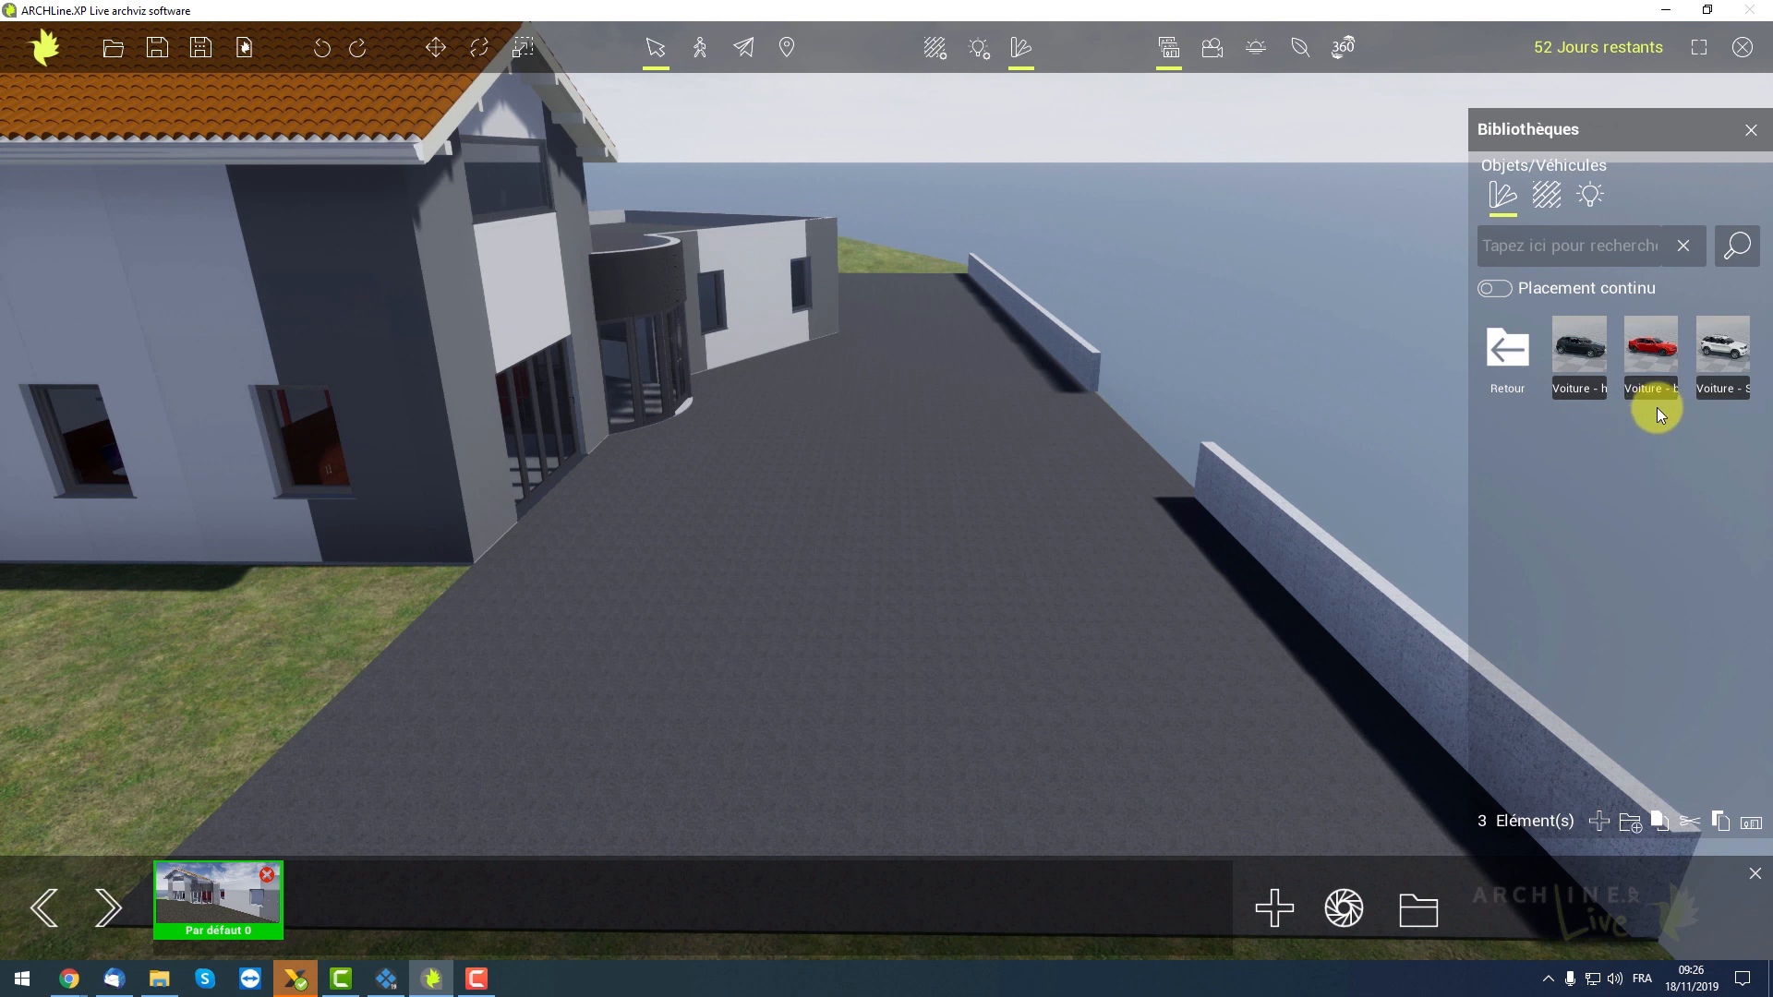
Place the black Voiture - hayon, the red car and the white car side by side at the near end of the paved area
{"action": "scroll", "coordinate": [761, 676], "scroll_direction": "up", "scroll_amount": 1}
{"action": "right_click_drag", "start_coordinate": [797, 562], "coordinate": [803, 611]}
{"action": "right_click_drag", "start_coordinate": [811, 519], "coordinate": [836, 607]}
{"action": "mouse_move", "coordinate": [1576, 341]}
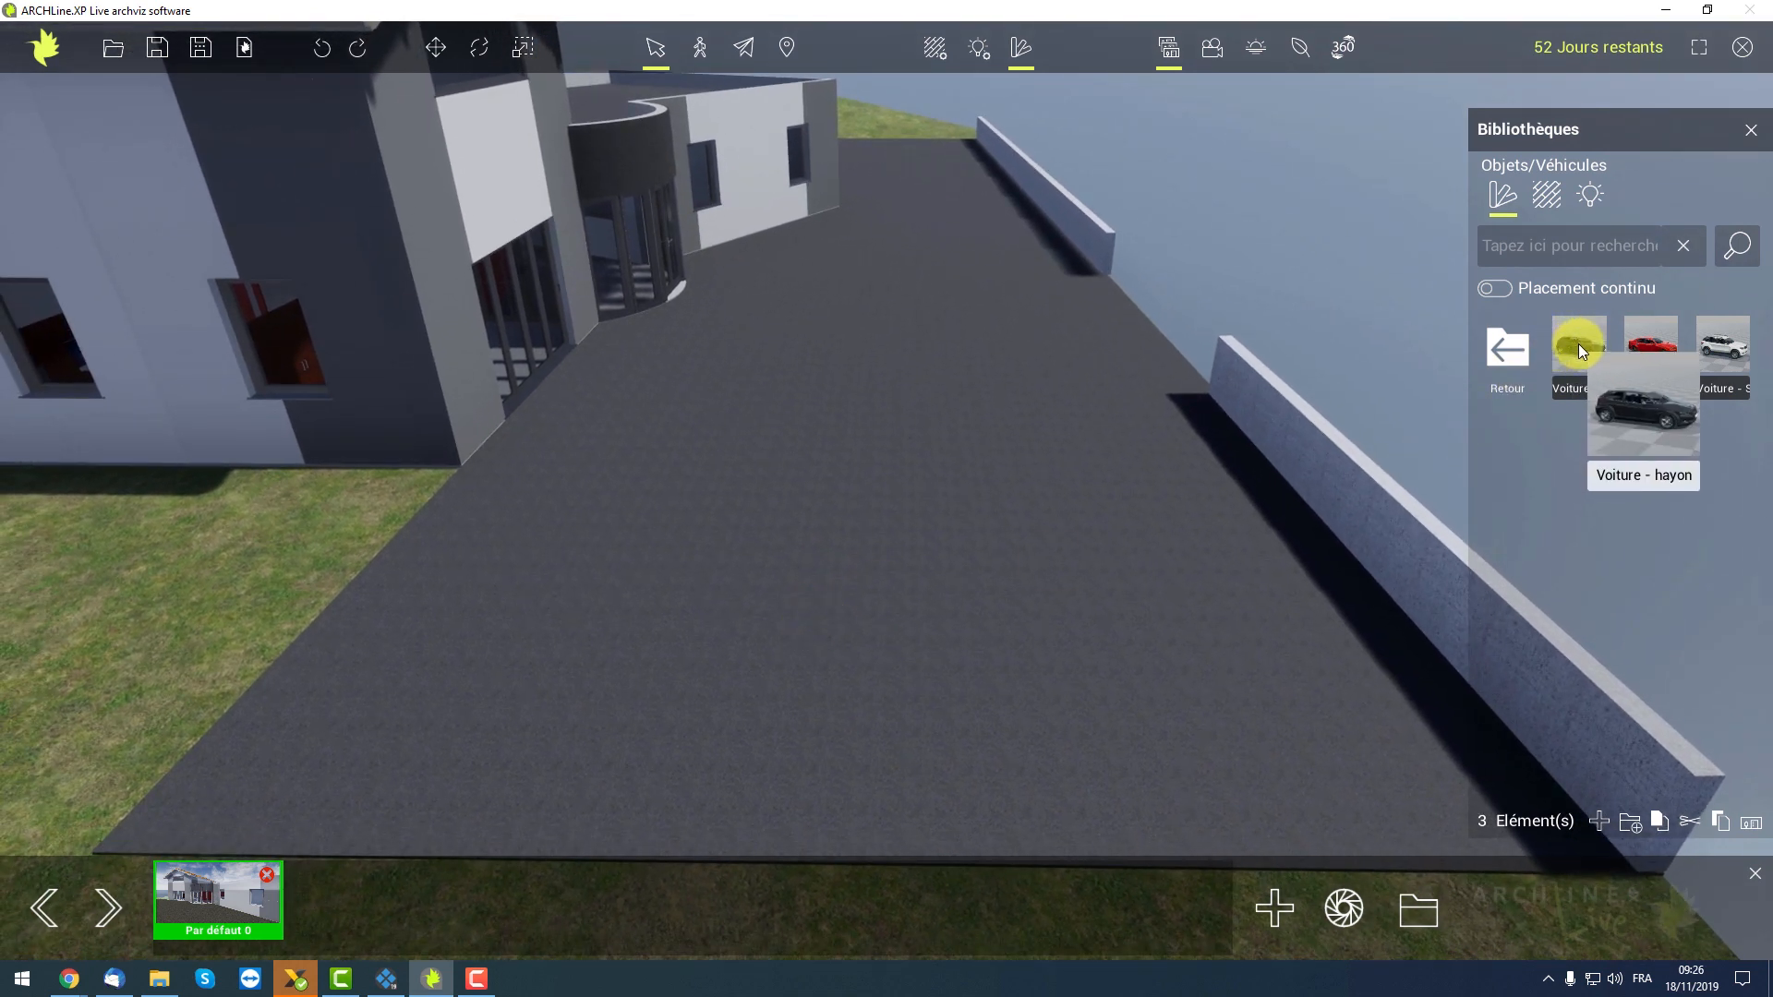
{"action": "mouse_move", "coordinate": [1577, 352]}
{"action": "left_mouse_down"}
{"action": "mouse_move", "coordinate": [1449, 340]}
{"action": "mouse_move", "coordinate": [518, 685]}
{"action": "mouse_move", "coordinate": [534, 689]}
{"action": "left_mouse_up"}
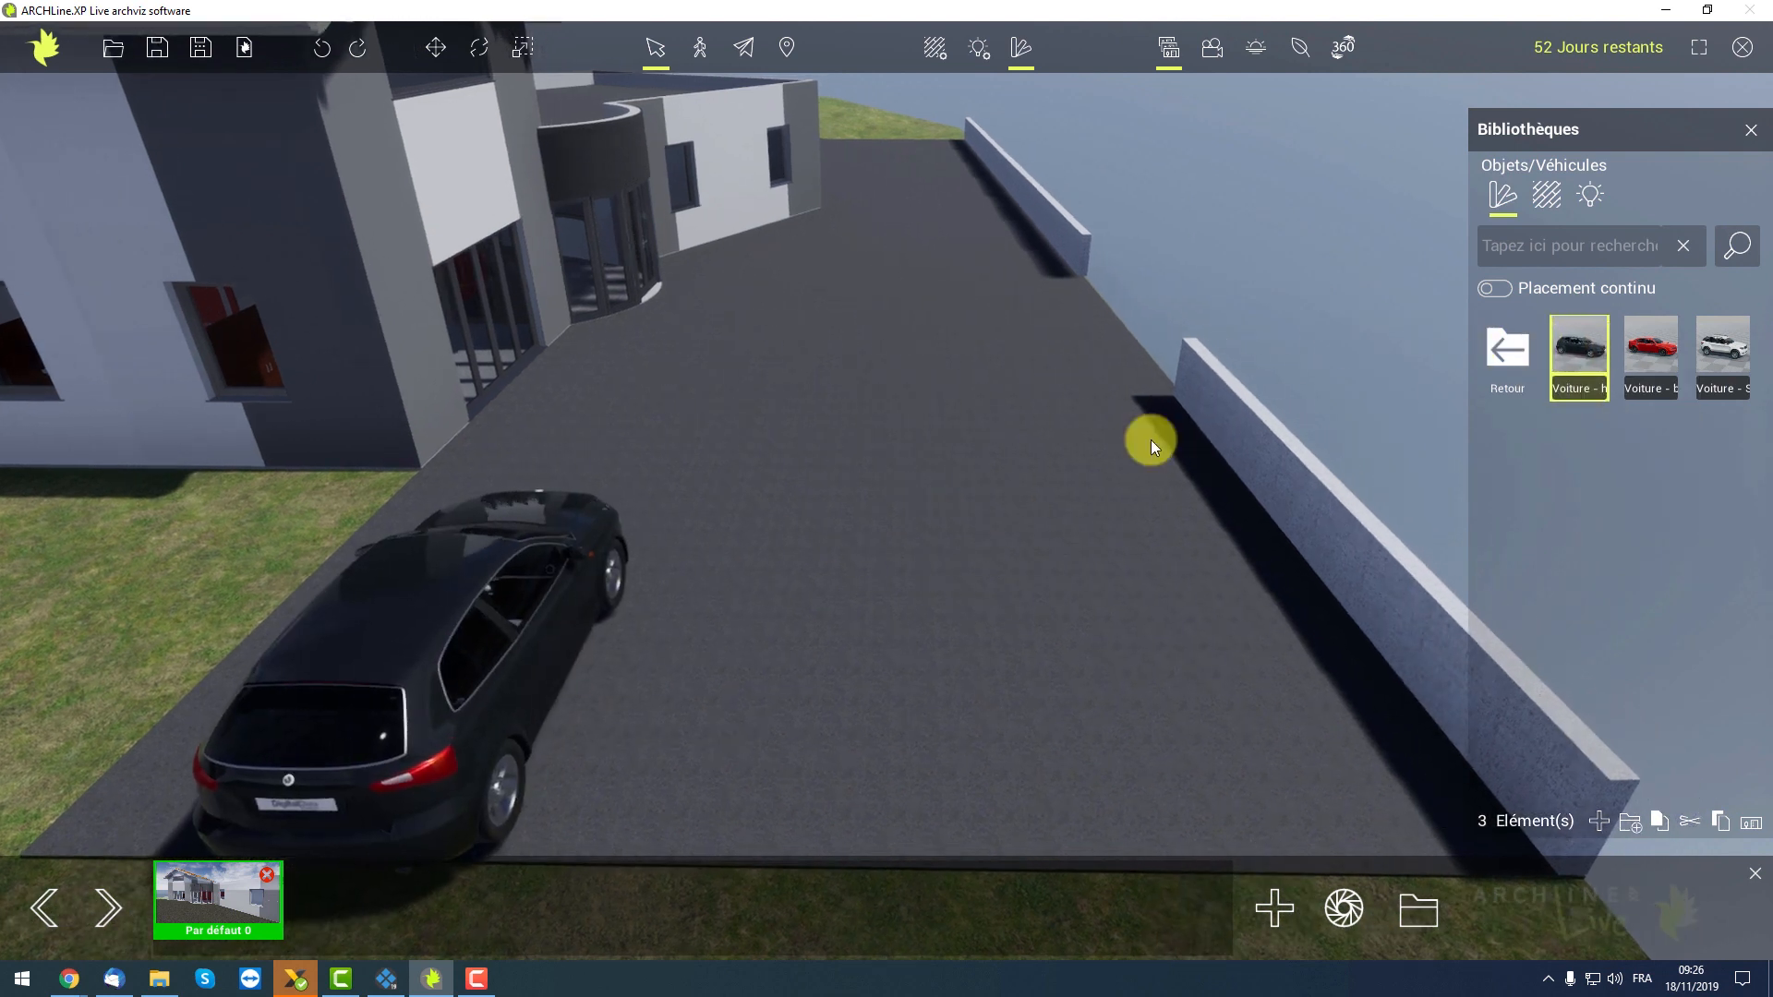
{"action": "left_click_drag", "start_coordinate": [1667, 345], "coordinate": [814, 684]}
{"action": "scroll", "coordinate": [785, 502], "scroll_direction": "up", "scroll_amount": 2}
{"action": "left_click_drag", "start_coordinate": [1736, 341], "coordinate": [1097, 670]}
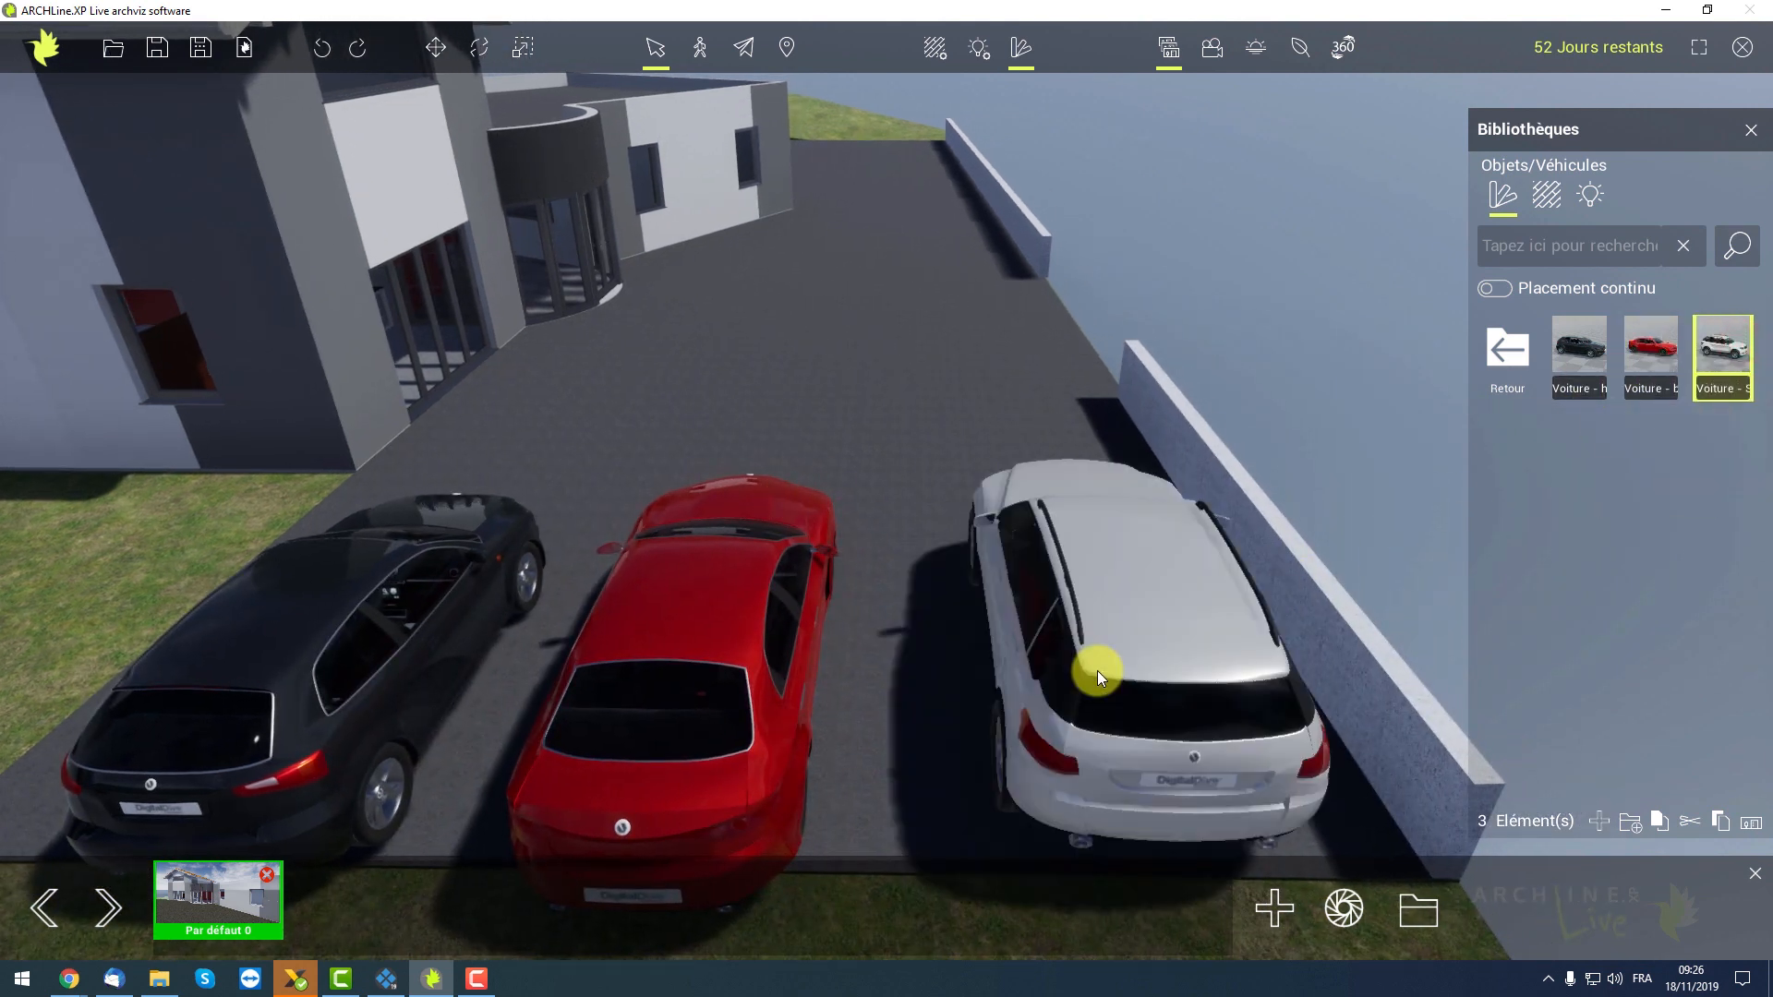
{"action": "middle_click_drag", "start_coordinate": [869, 680], "coordinate": [1199, 546]}
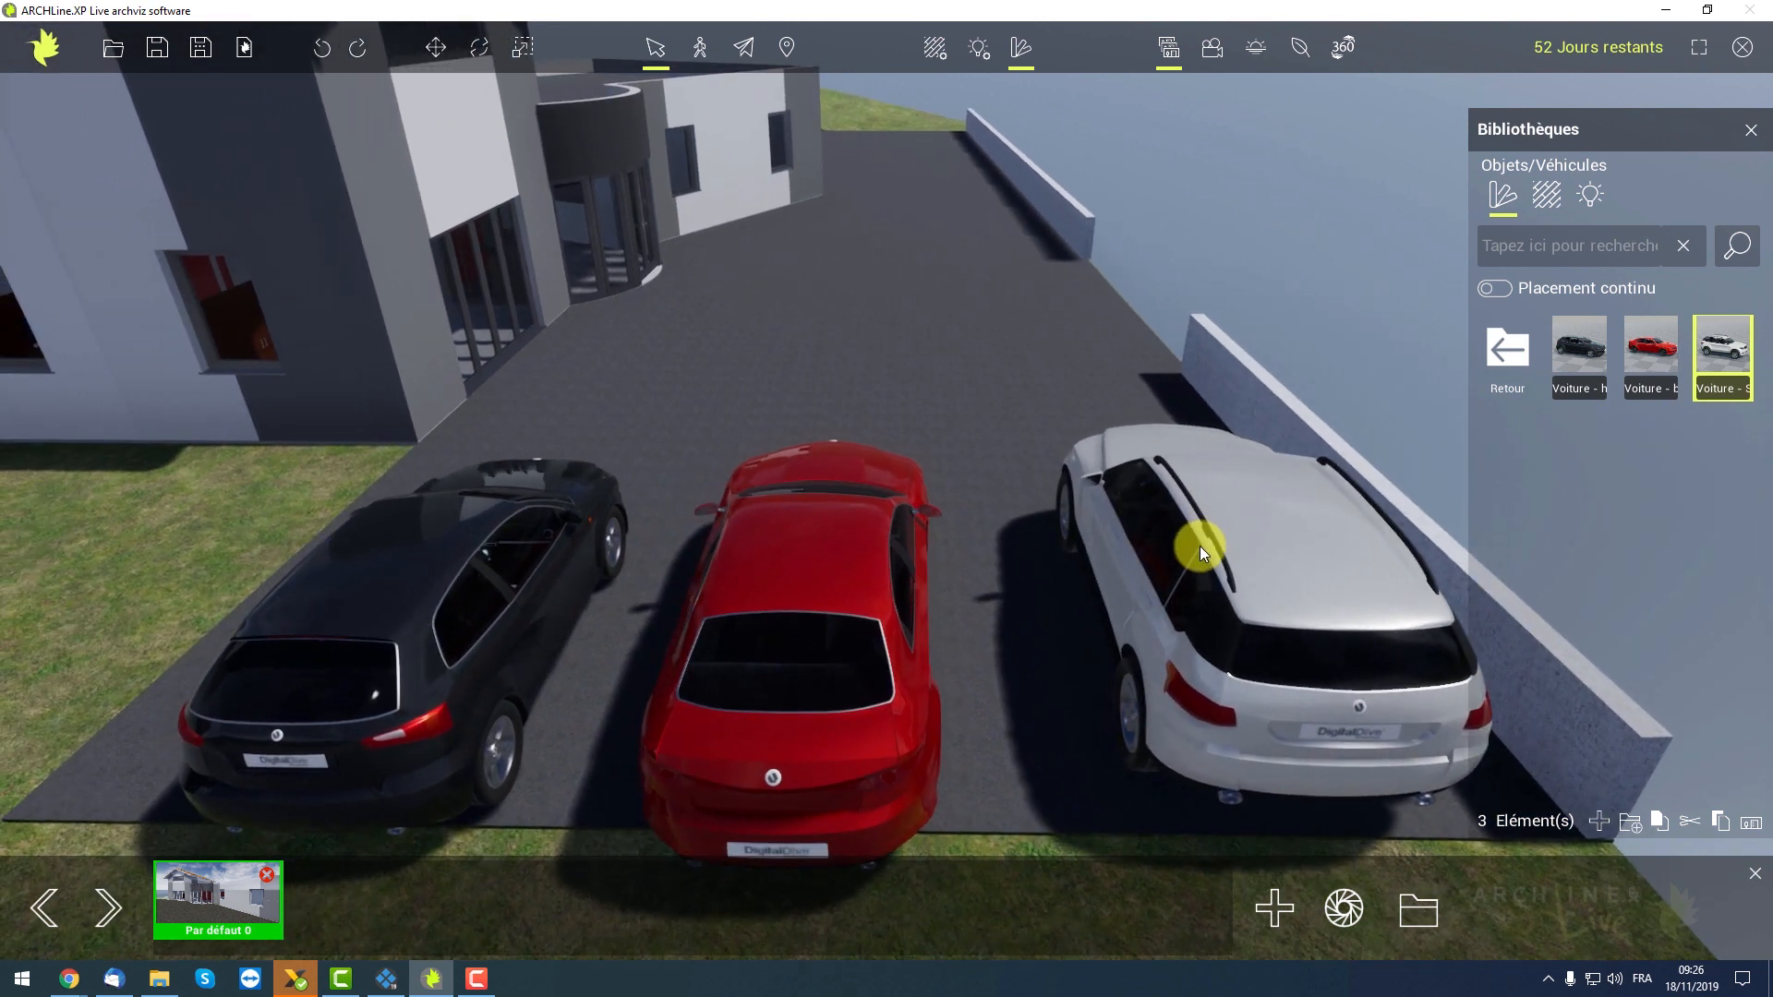
Move the red car and the black car slightly forward on the paving, toward the building
{"action": "left_click", "coordinate": [844, 667]}
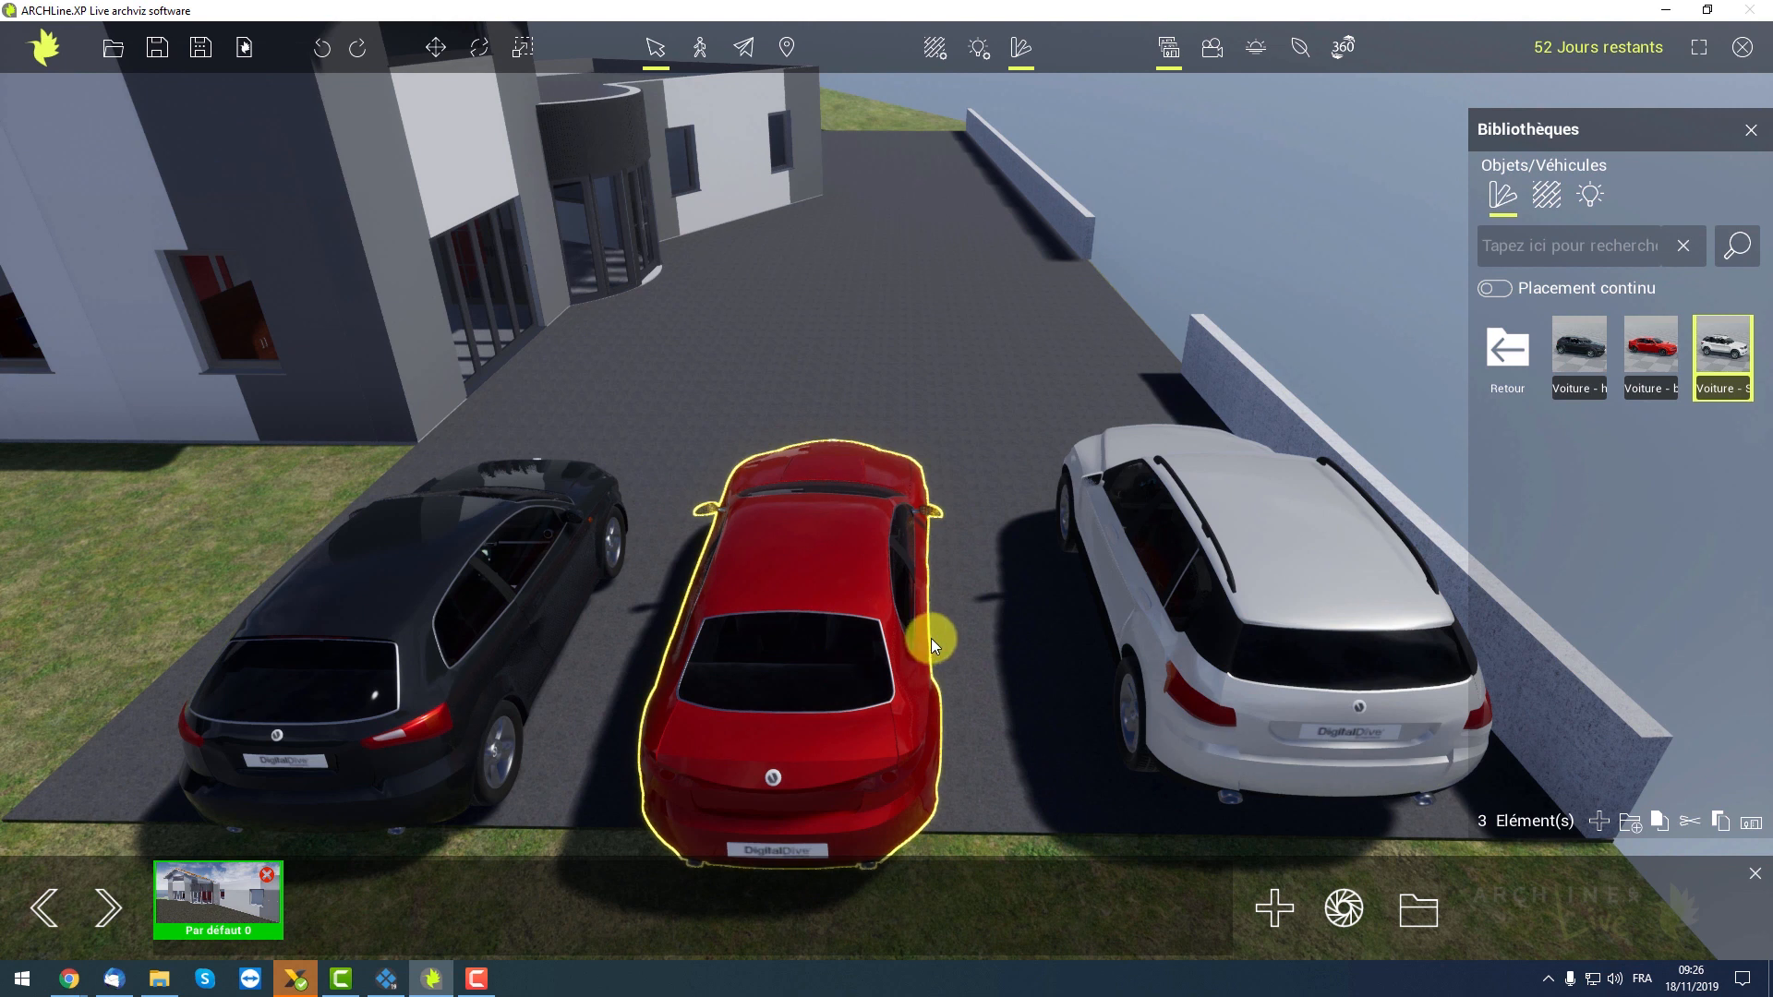
{"action": "left_click", "coordinate": [432, 47]}
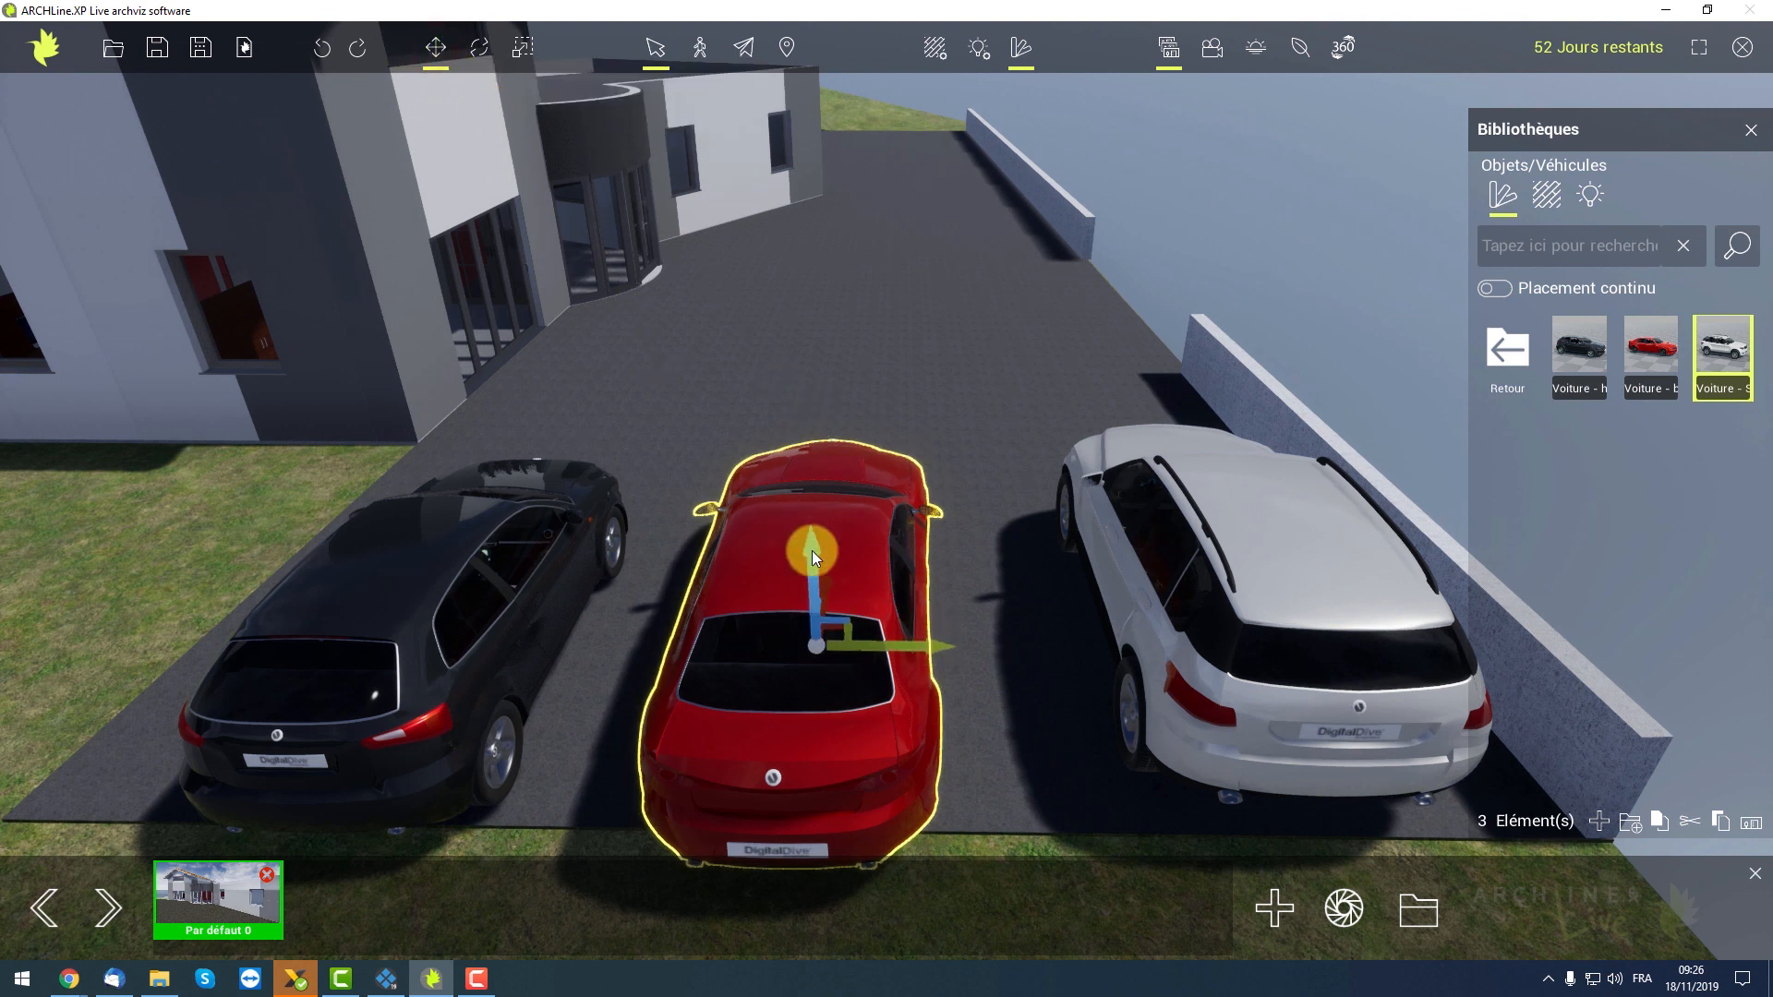
{"action": "right_click_drag", "start_coordinate": [829, 608], "coordinate": [809, 606]}
{"action": "left_click_drag", "start_coordinate": [938, 634], "coordinate": [973, 606]}
{"action": "left_click", "coordinate": [635, 567]}
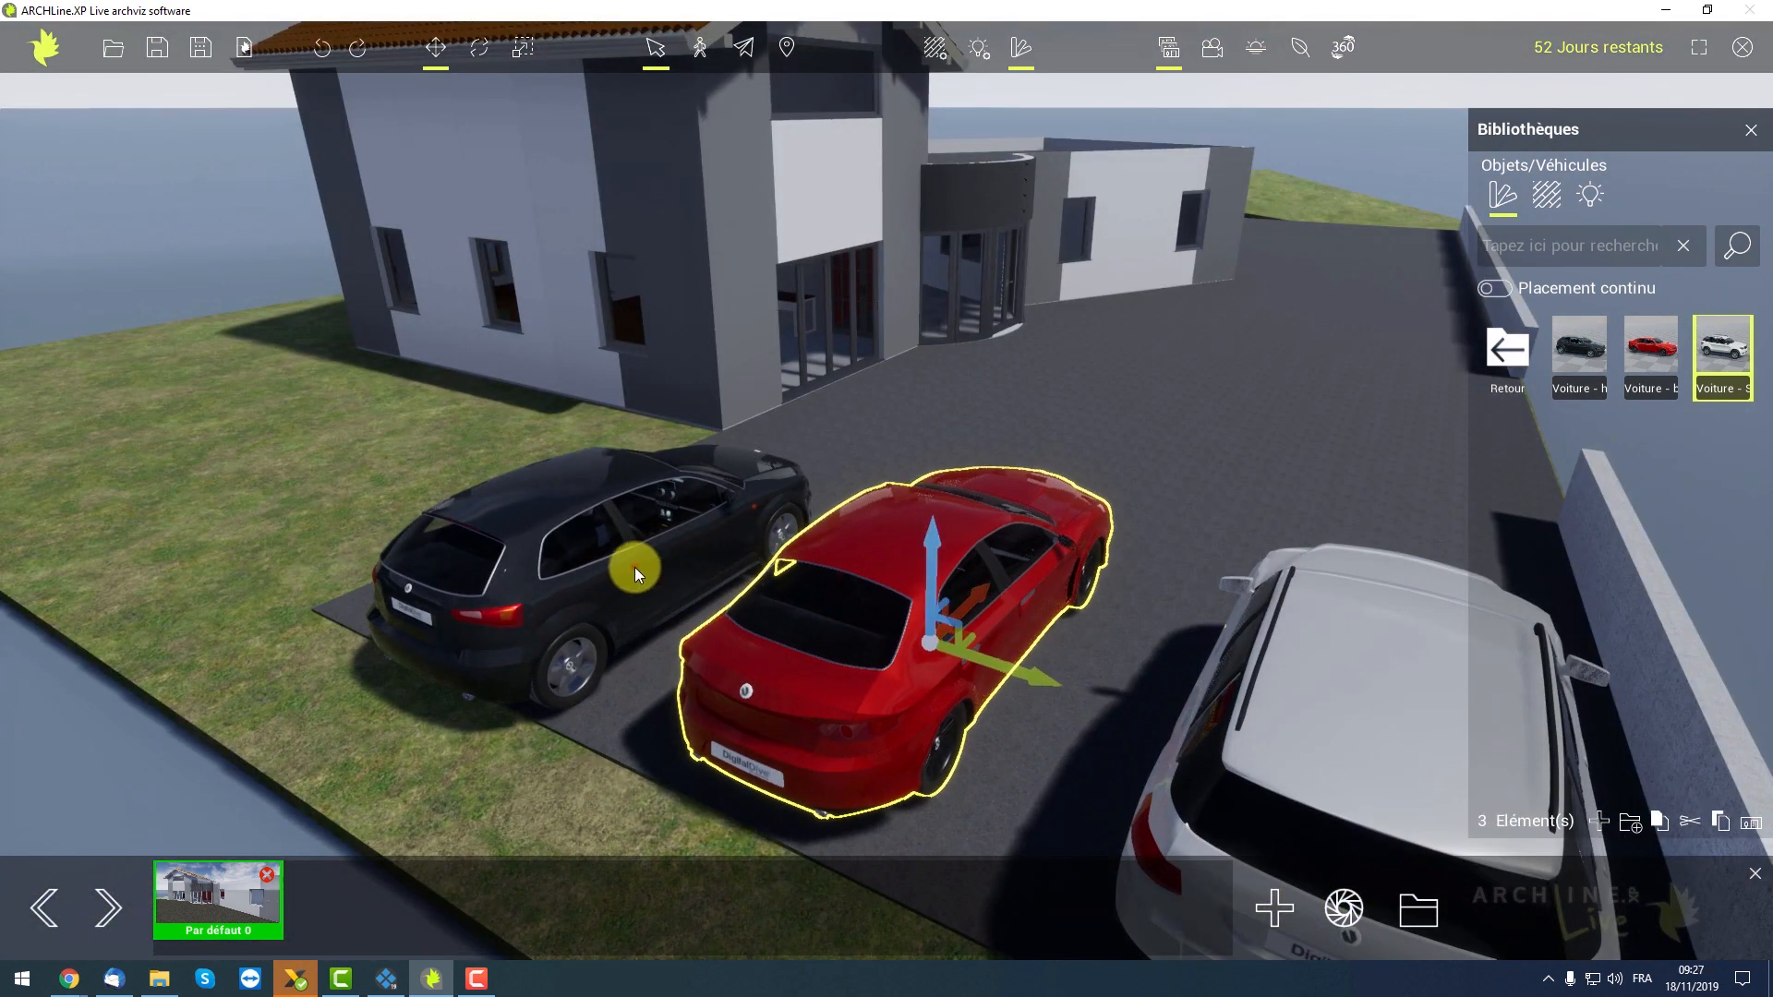
{"action": "left_click_drag", "start_coordinate": [674, 565], "coordinate": [721, 544]}
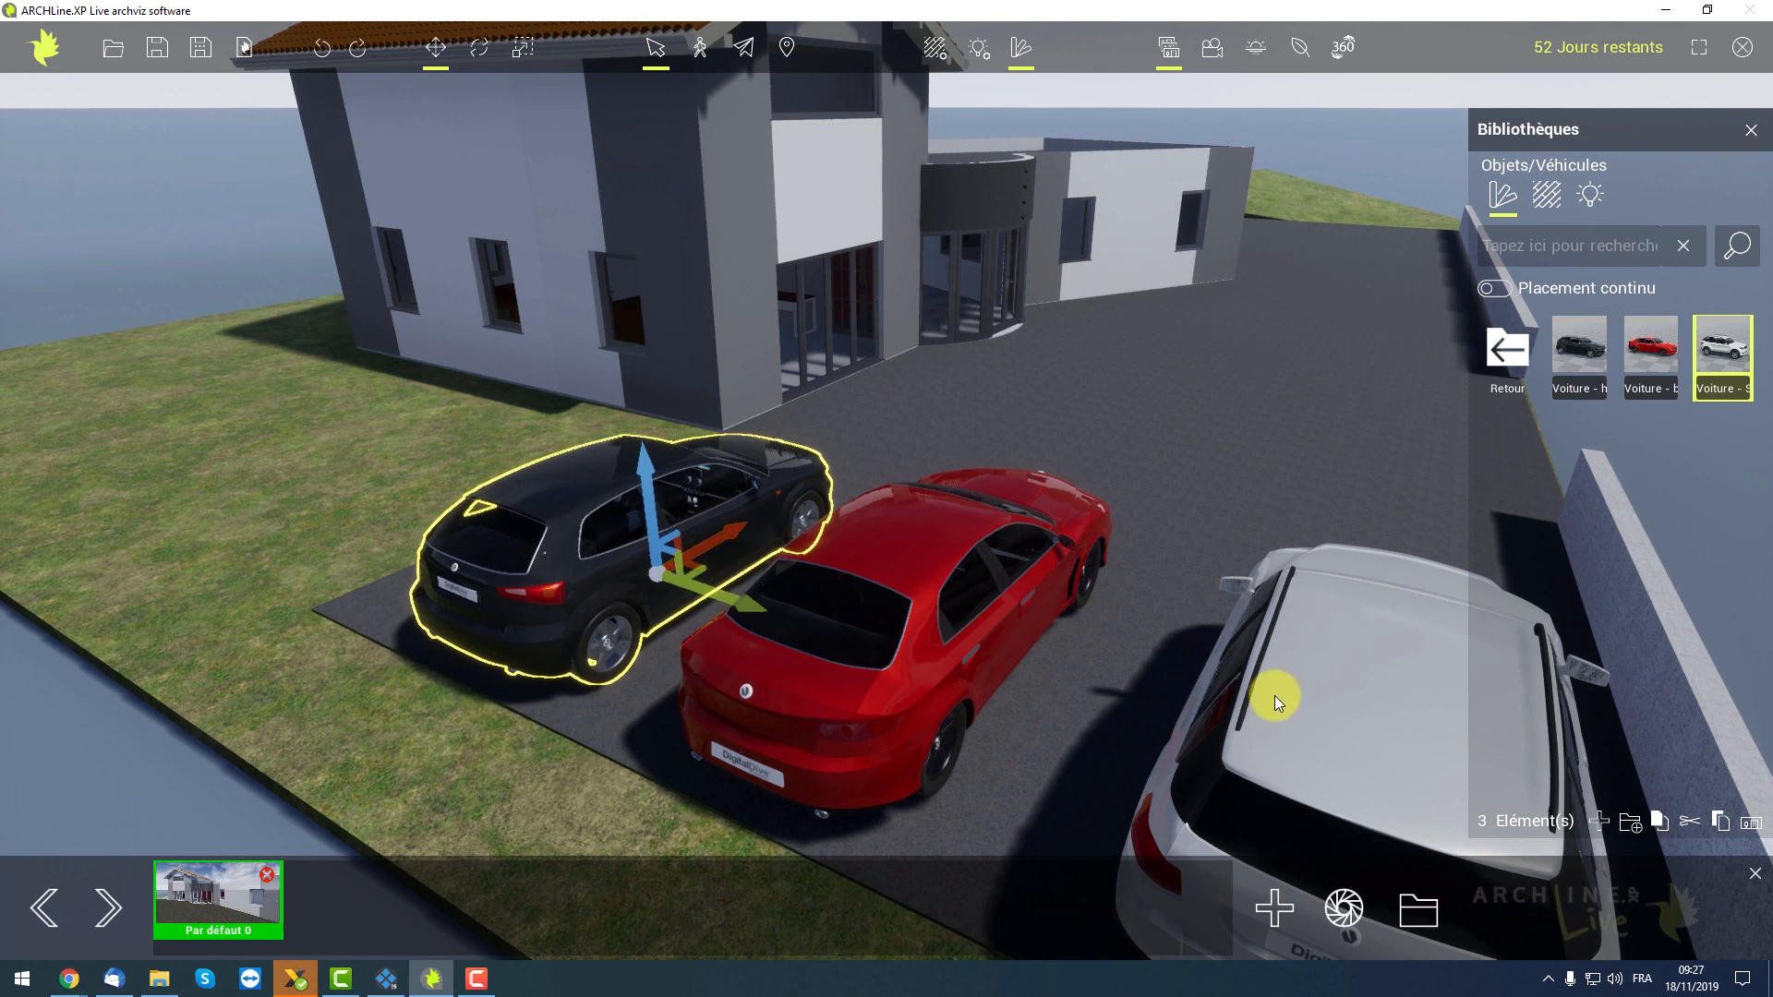
Move the white car slightly on the paved area and deselect it
{"action": "left_click", "coordinate": [1376, 722]}
{"action": "right_click_drag", "start_coordinate": [1379, 740], "coordinate": [1343, 729]}
{"action": "right_click_drag", "start_coordinate": [1120, 640], "coordinate": [1125, 721]}
{"action": "left_click_drag", "start_coordinate": [1139, 718], "coordinate": [1171, 713]}
{"action": "key", "text": "Escape"}
Leave the Véhicules folder and open the Humains folder of the library's Objets category
{"action": "right_click_drag", "start_coordinate": [992, 524], "coordinate": [1432, 352]}
{"action": "left_click", "coordinate": [1514, 348]}
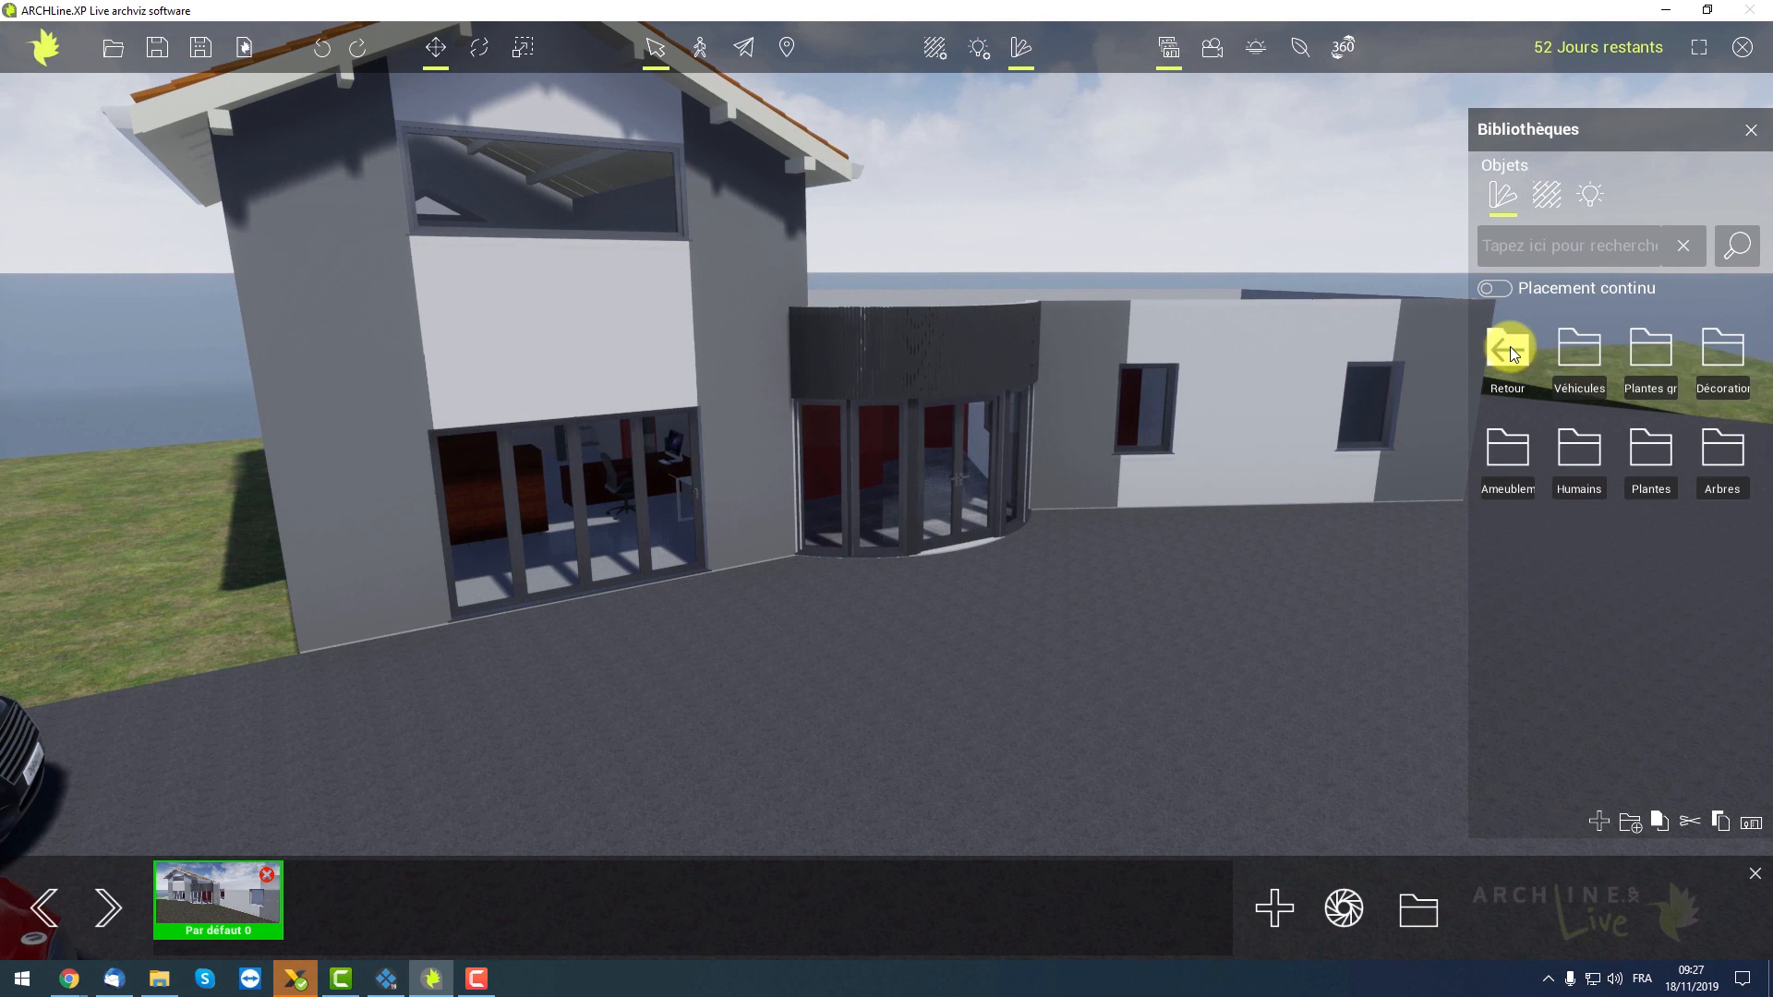
{"action": "scroll", "coordinate": [964, 484], "scroll_direction": "up", "scroll_amount": 3}
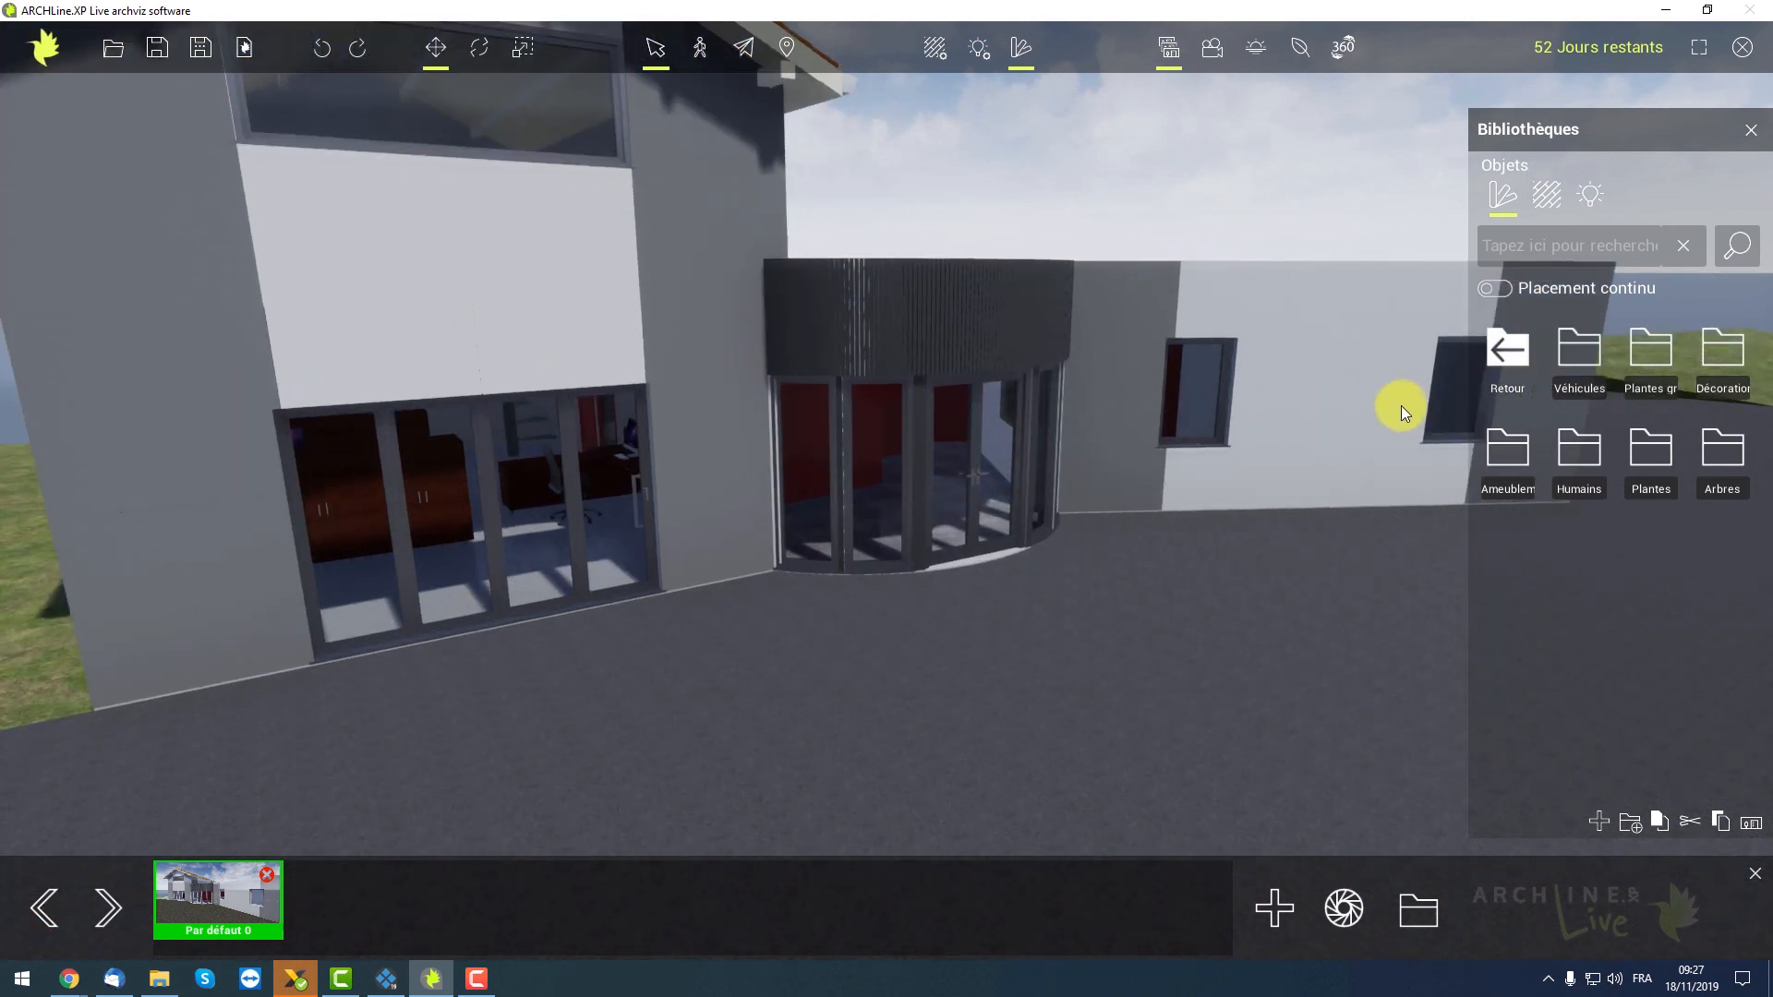
{"action": "left_click", "coordinate": [1574, 452]}
Place the businessman in a dark suit on the paving near the entrance and the walking man beside the black car
{"action": "right_click_drag", "start_coordinate": [1145, 524], "coordinate": [1099, 552]}
{"action": "left_click_drag", "start_coordinate": [1579, 349], "coordinate": [1076, 534]}
{"action": "scroll", "coordinate": [1116, 475], "scroll_direction": "down", "scroll_amount": 1}
{"action": "right_click_drag", "start_coordinate": [1116, 475], "coordinate": [1034, 406]}
{"action": "left_click_drag", "start_coordinate": [1500, 443], "coordinate": [524, 332]}
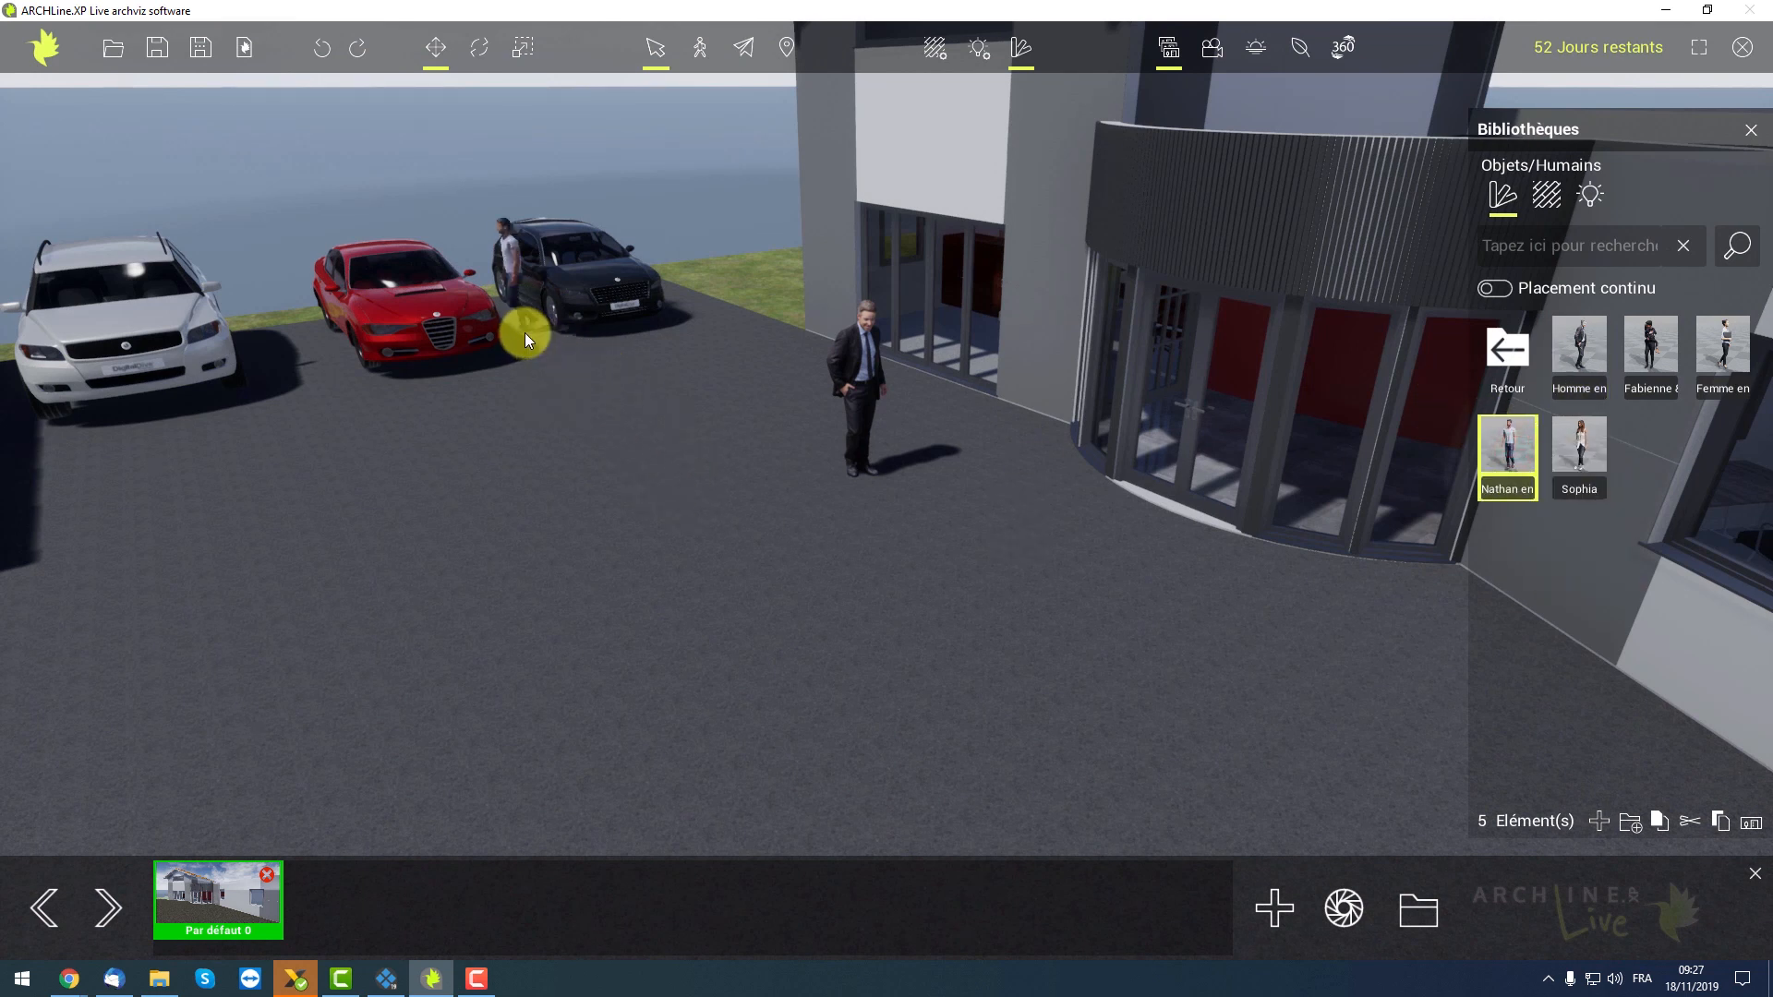
Place the woman in a blue shirt and the woman in a white top side by side inside the entrance hall
{"action": "right_click_drag", "start_coordinate": [761, 403], "coordinate": [823, 408]}
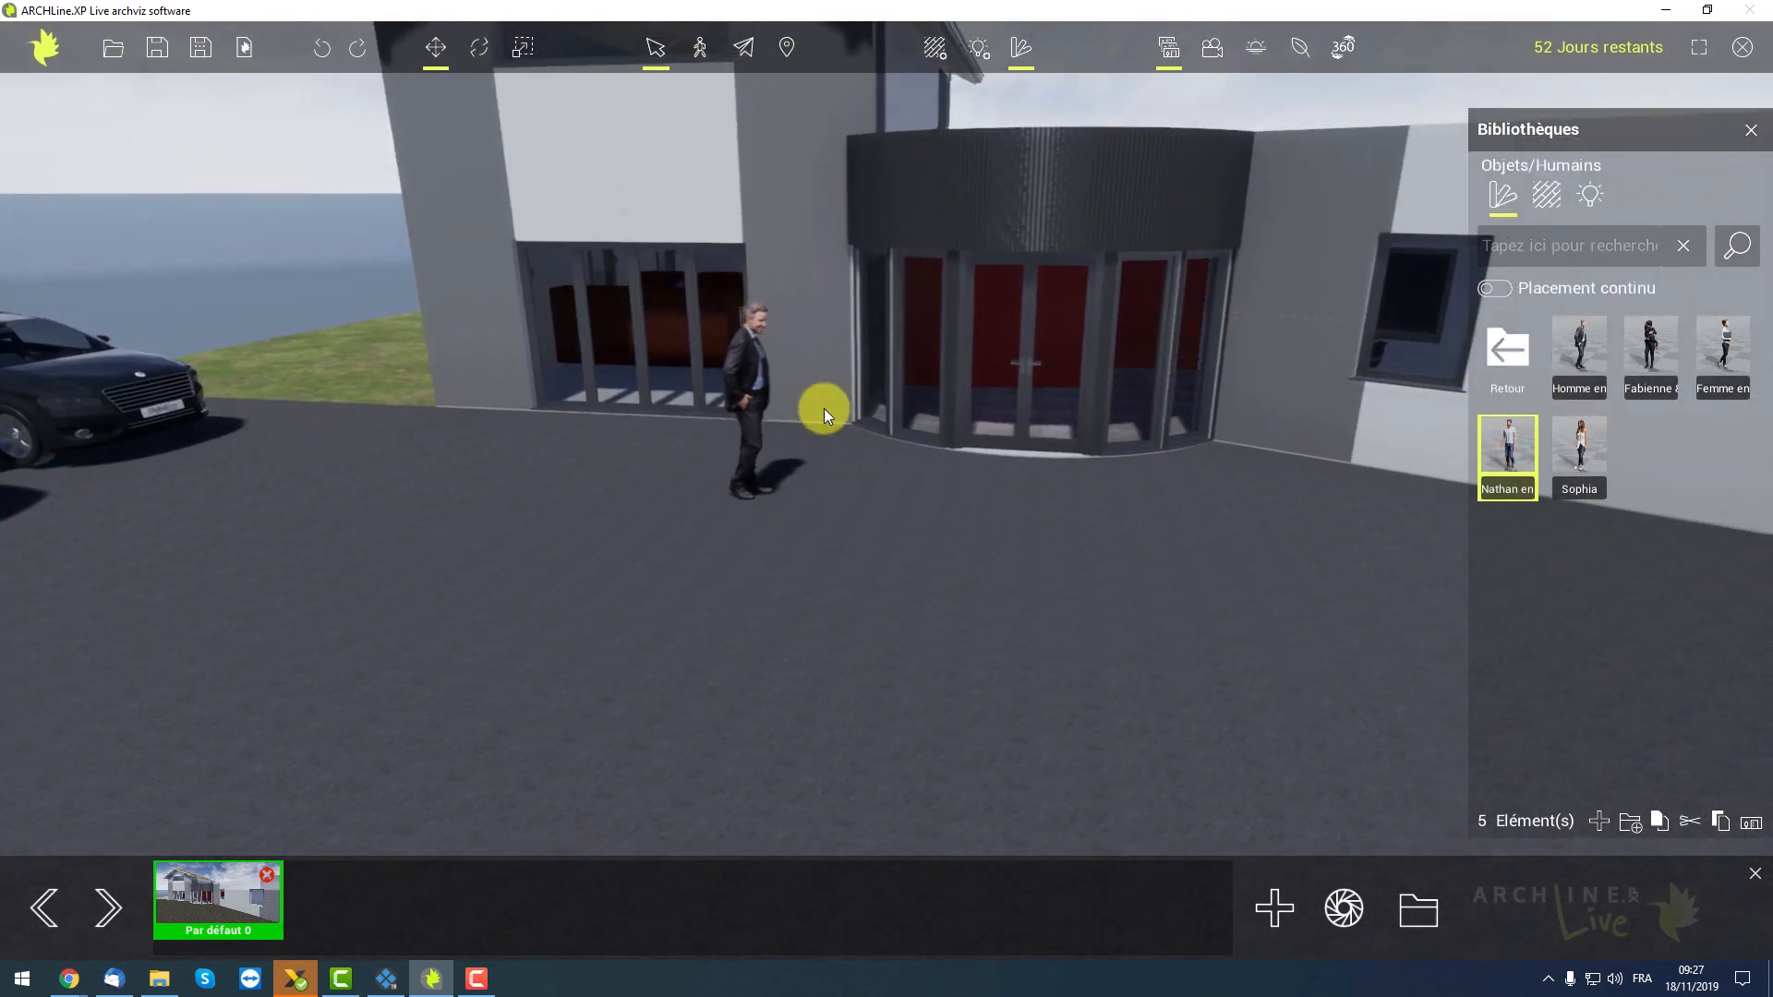
{"action": "scroll", "coordinate": [993, 329], "scroll_direction": "up", "scroll_amount": 5}
{"action": "scroll", "coordinate": [1005, 307], "scroll_direction": "up", "scroll_amount": 8}
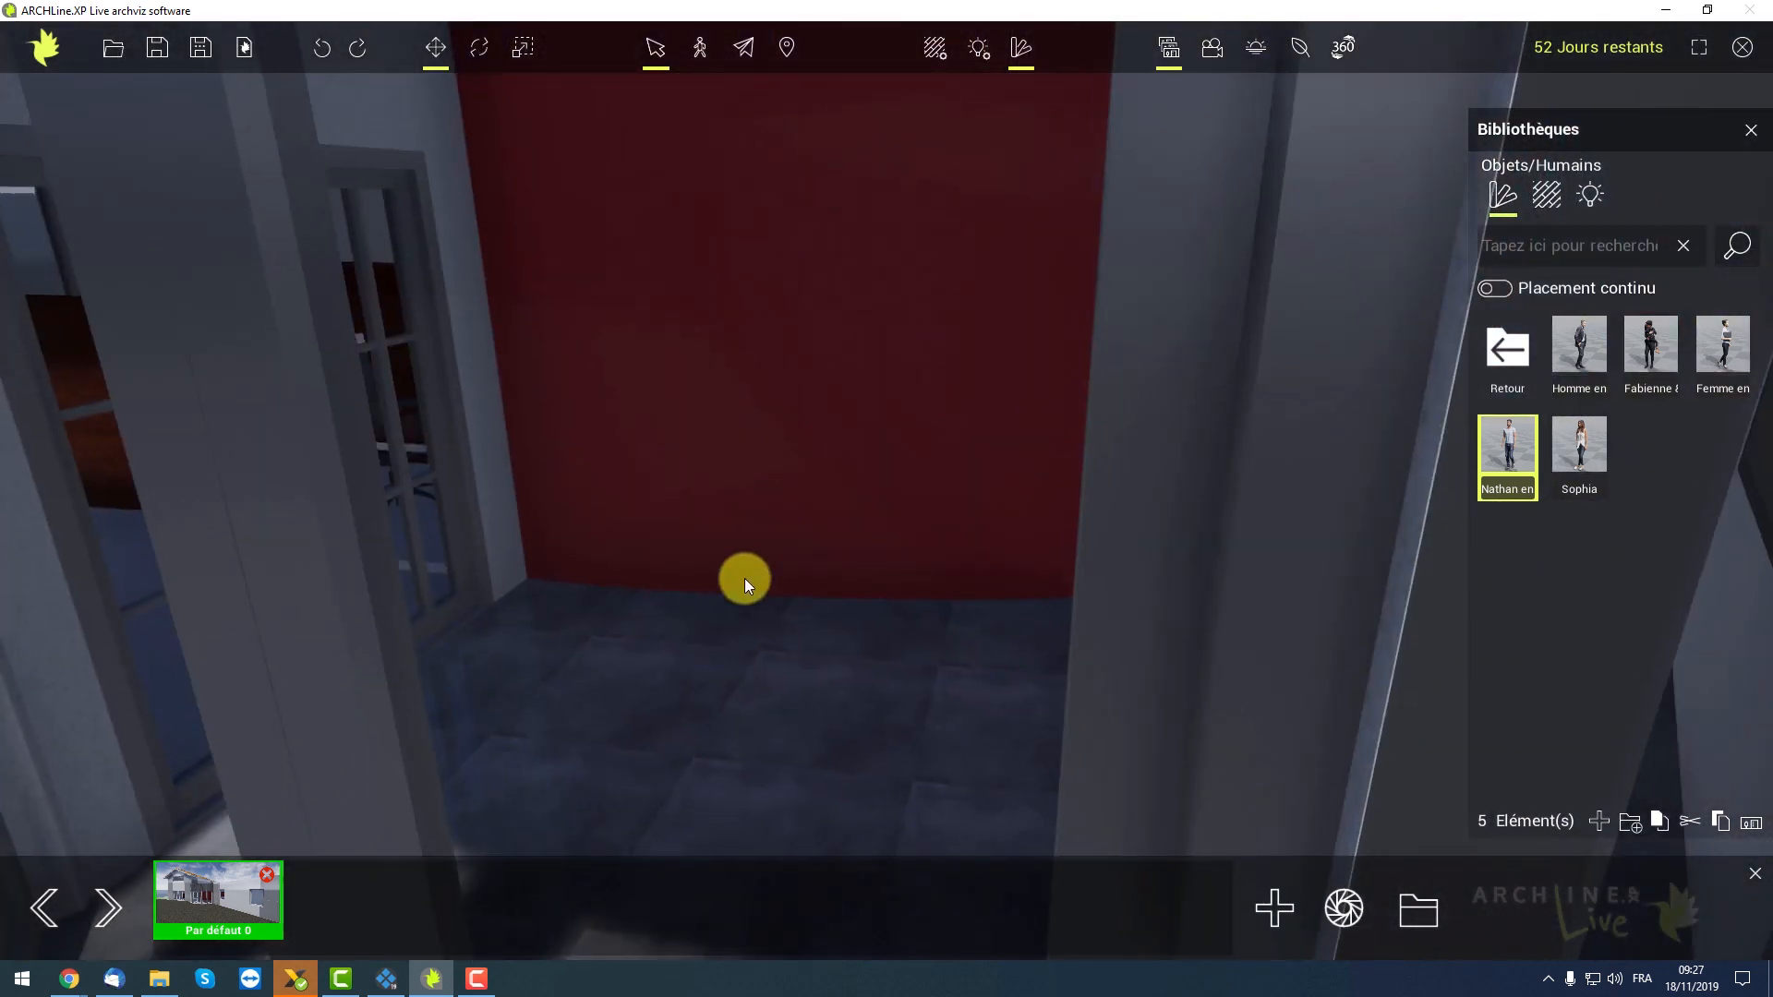
{"action": "right_click_drag", "start_coordinate": [744, 578], "coordinate": [1064, 555]}
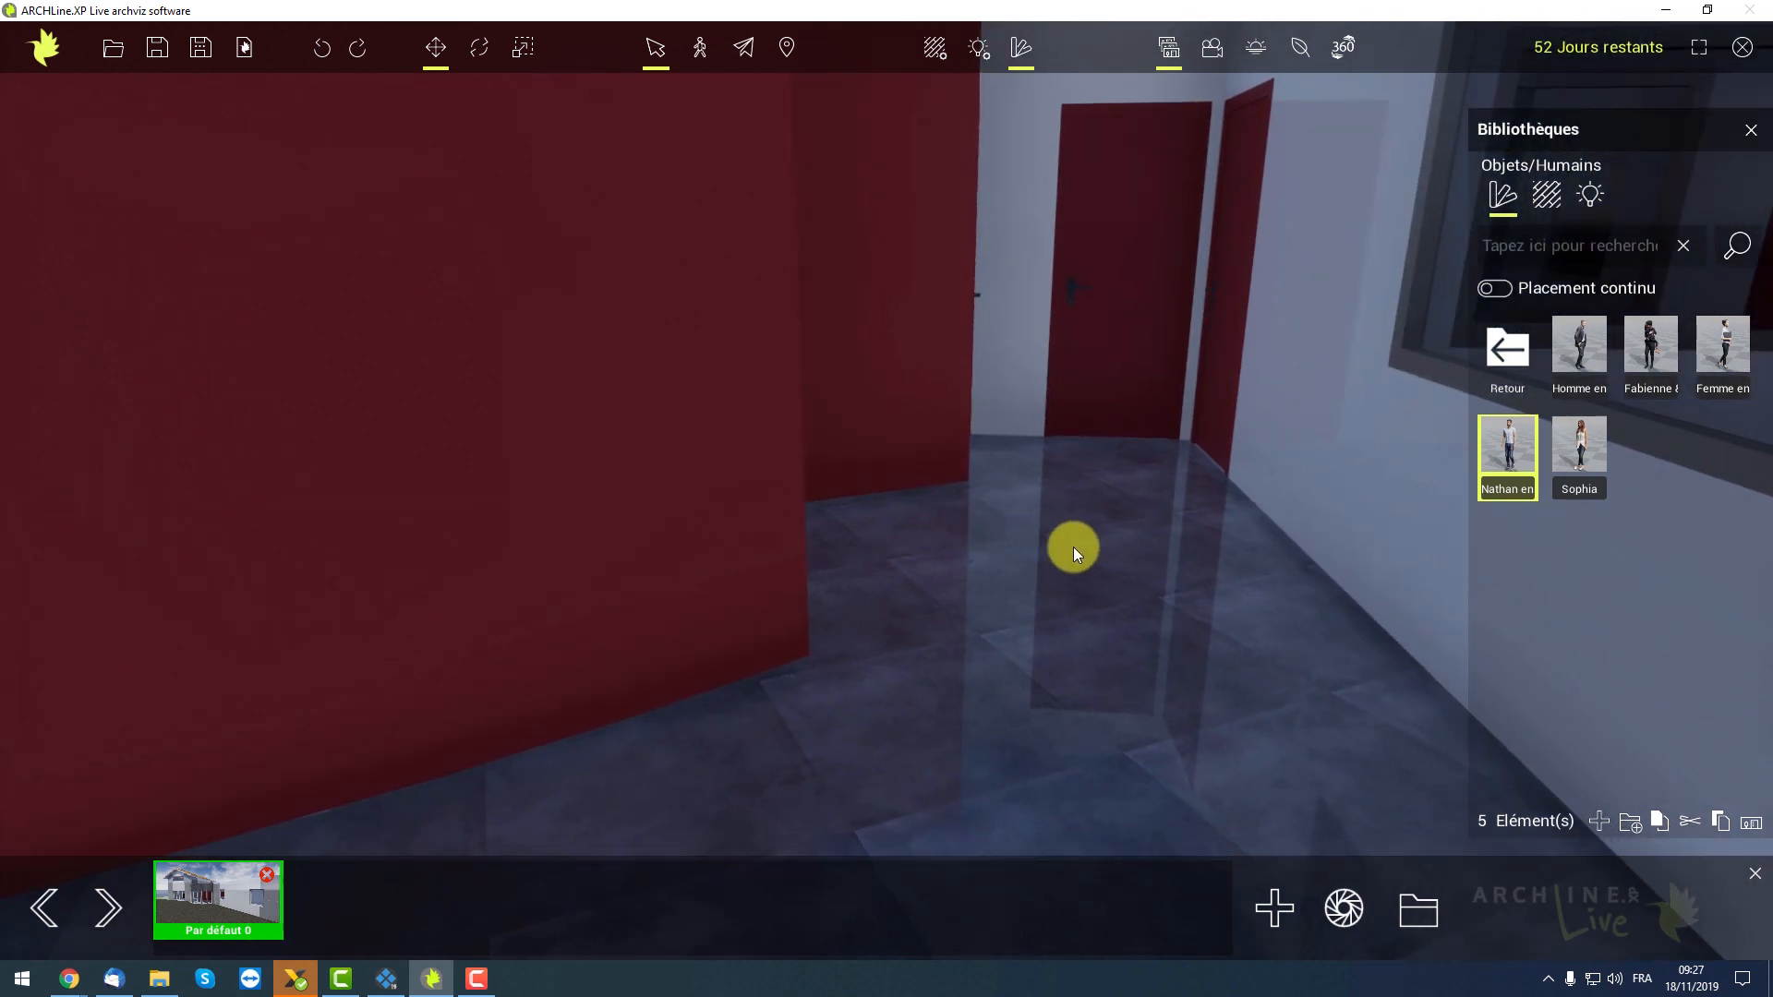
{"action": "left_click_drag", "start_coordinate": [1723, 351], "coordinate": [1129, 563]}
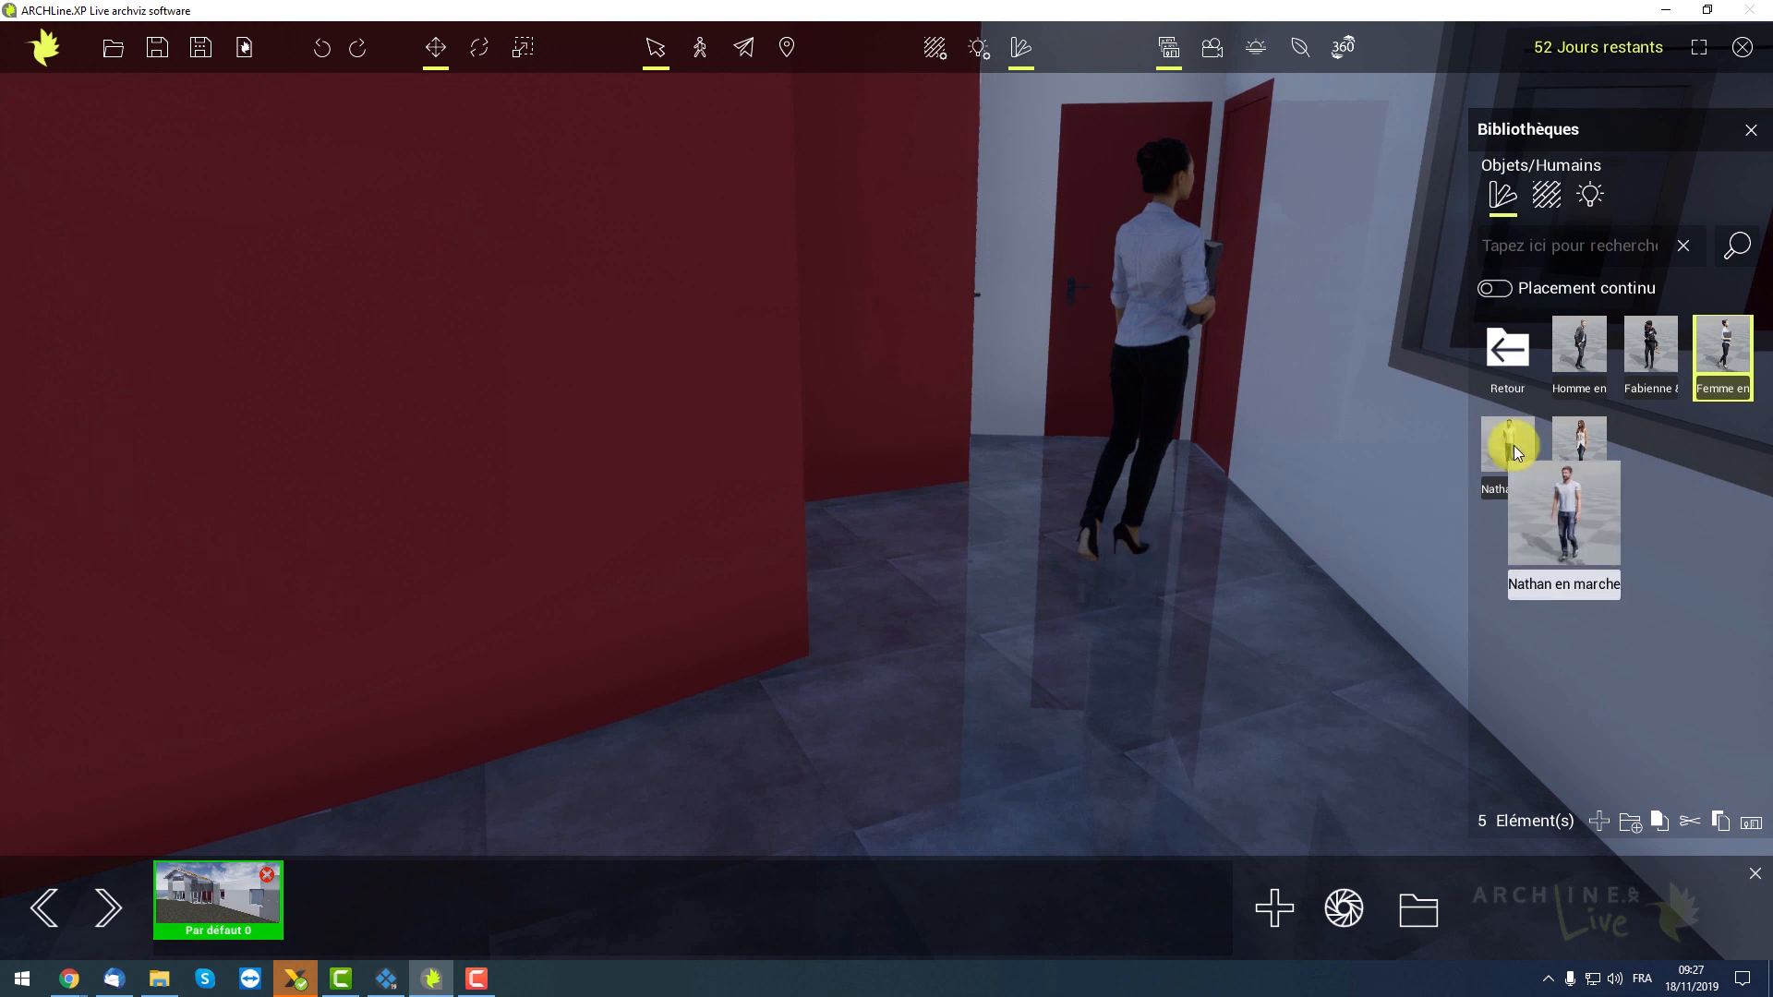
{"action": "left_click_drag", "start_coordinate": [1577, 440], "coordinate": [946, 563]}
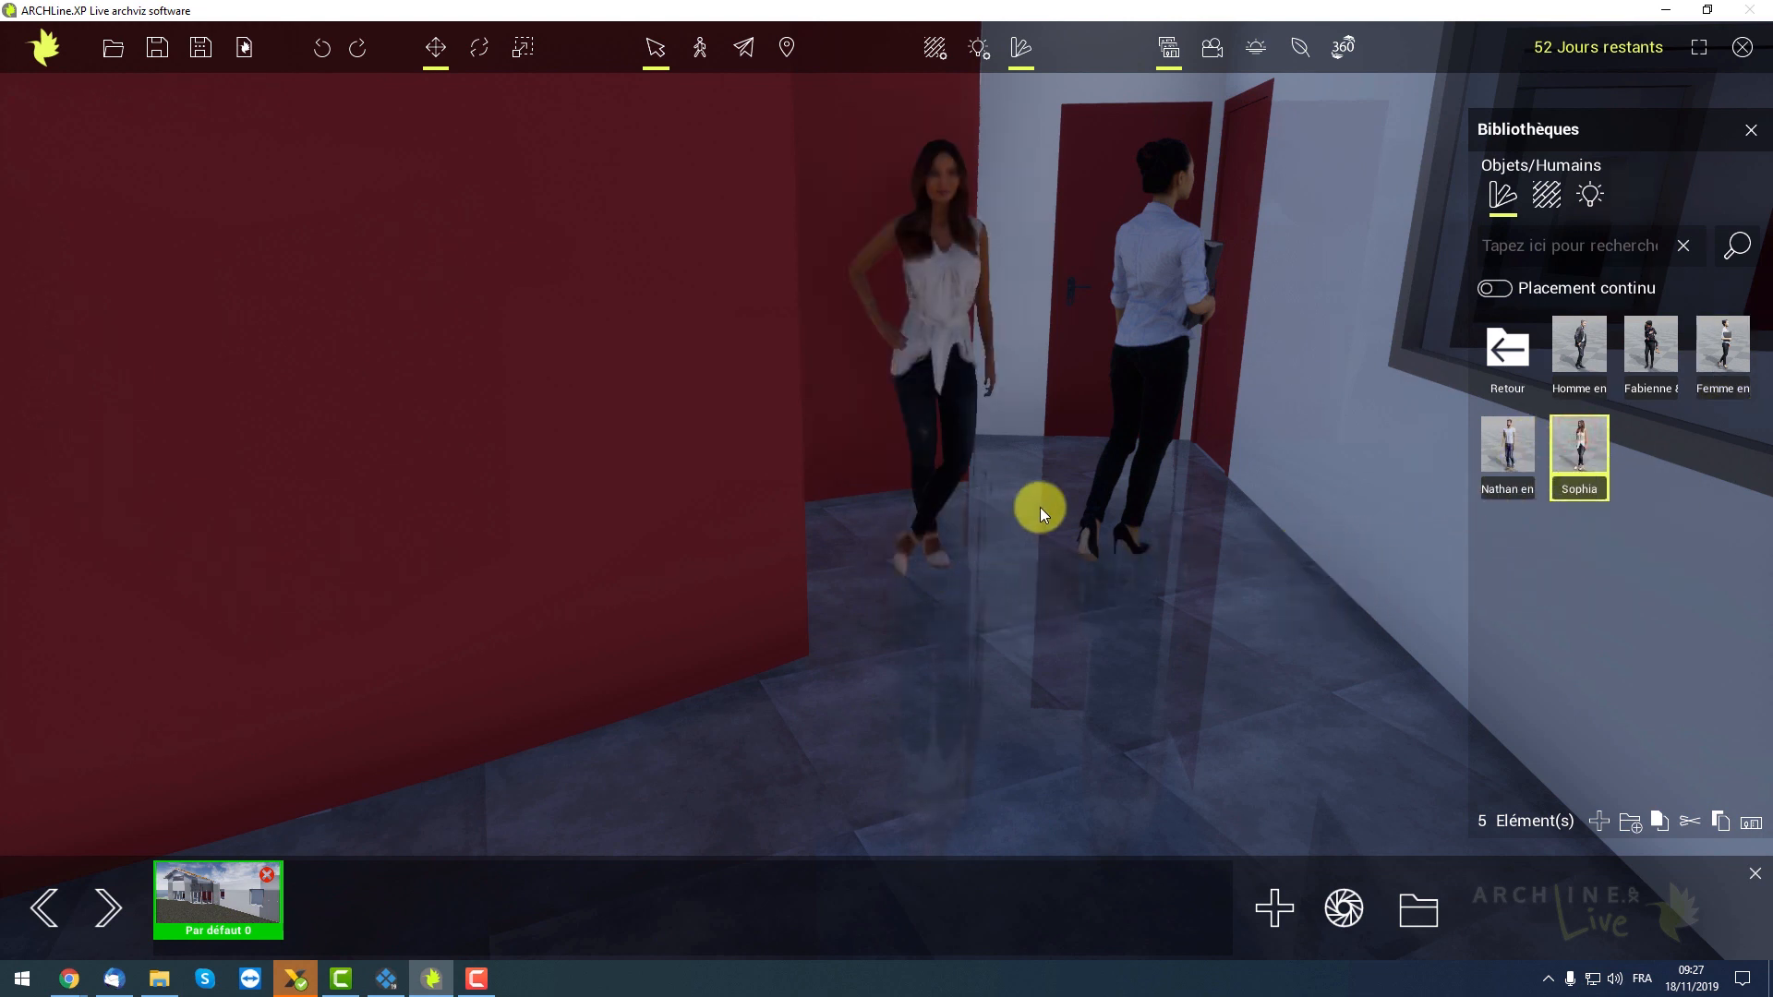
Rotate the two women in the entrance hall about their vertical axes so that they face each other
{"action": "left_click", "coordinate": [1156, 367]}
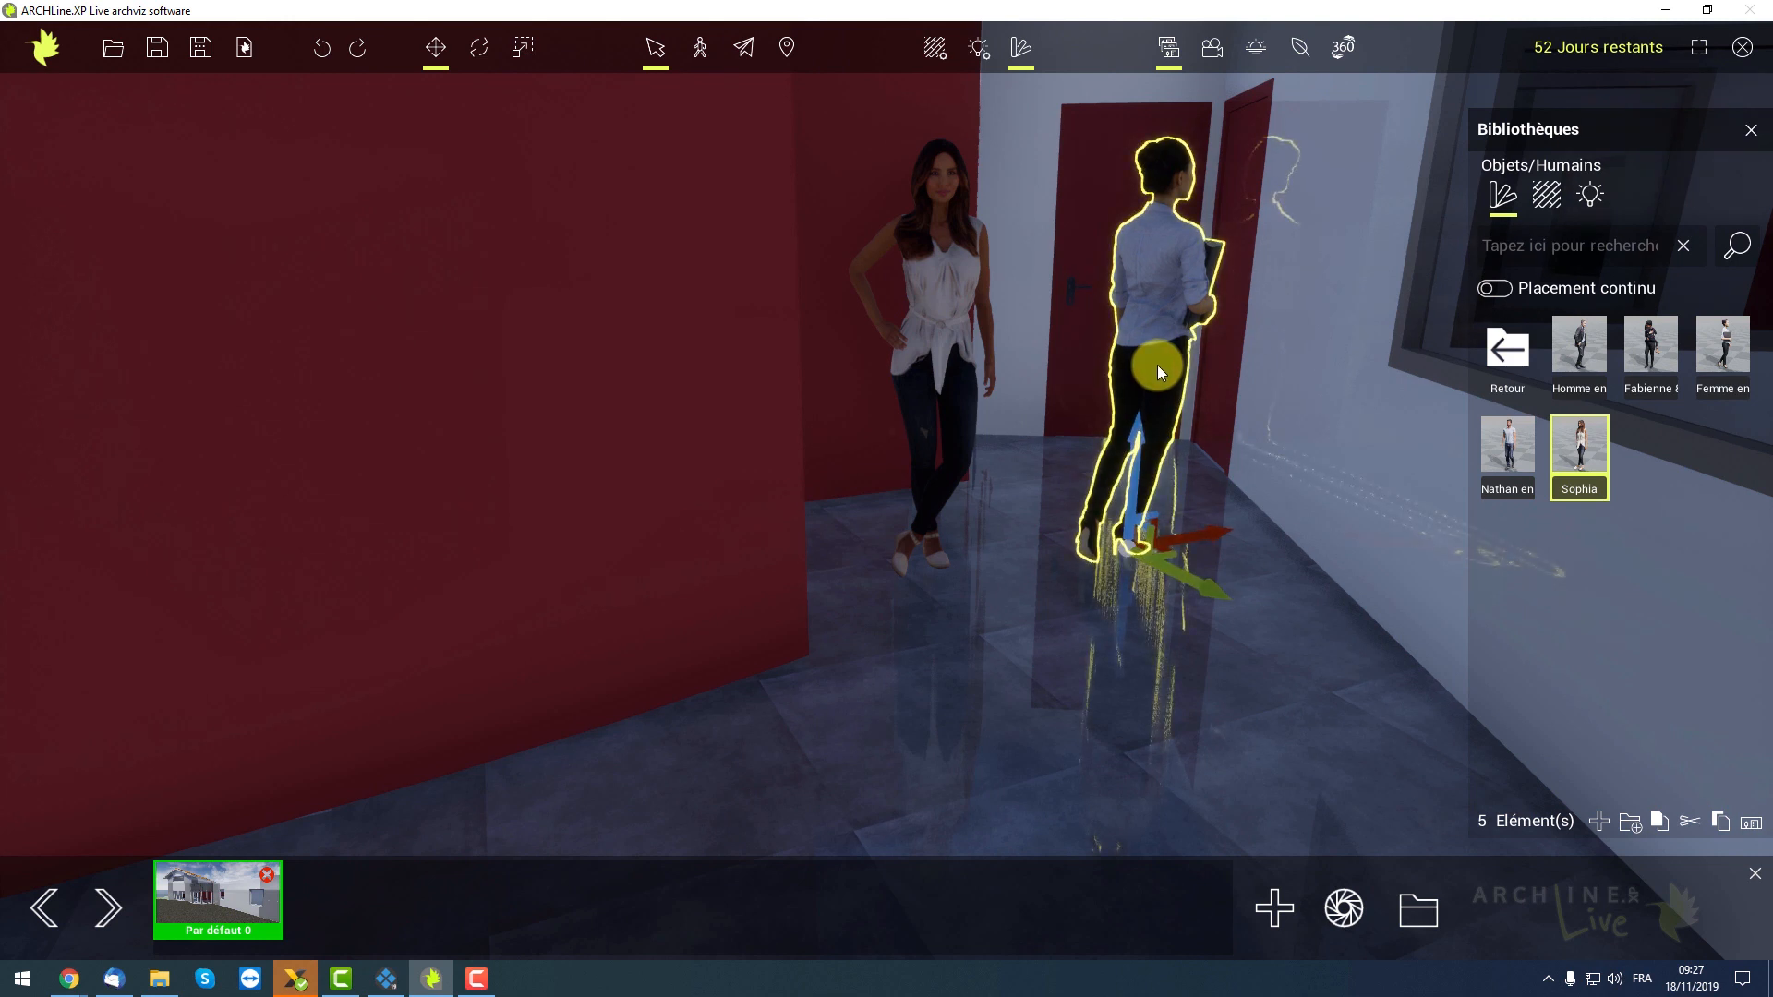
{"action": "left_click", "coordinate": [479, 47]}
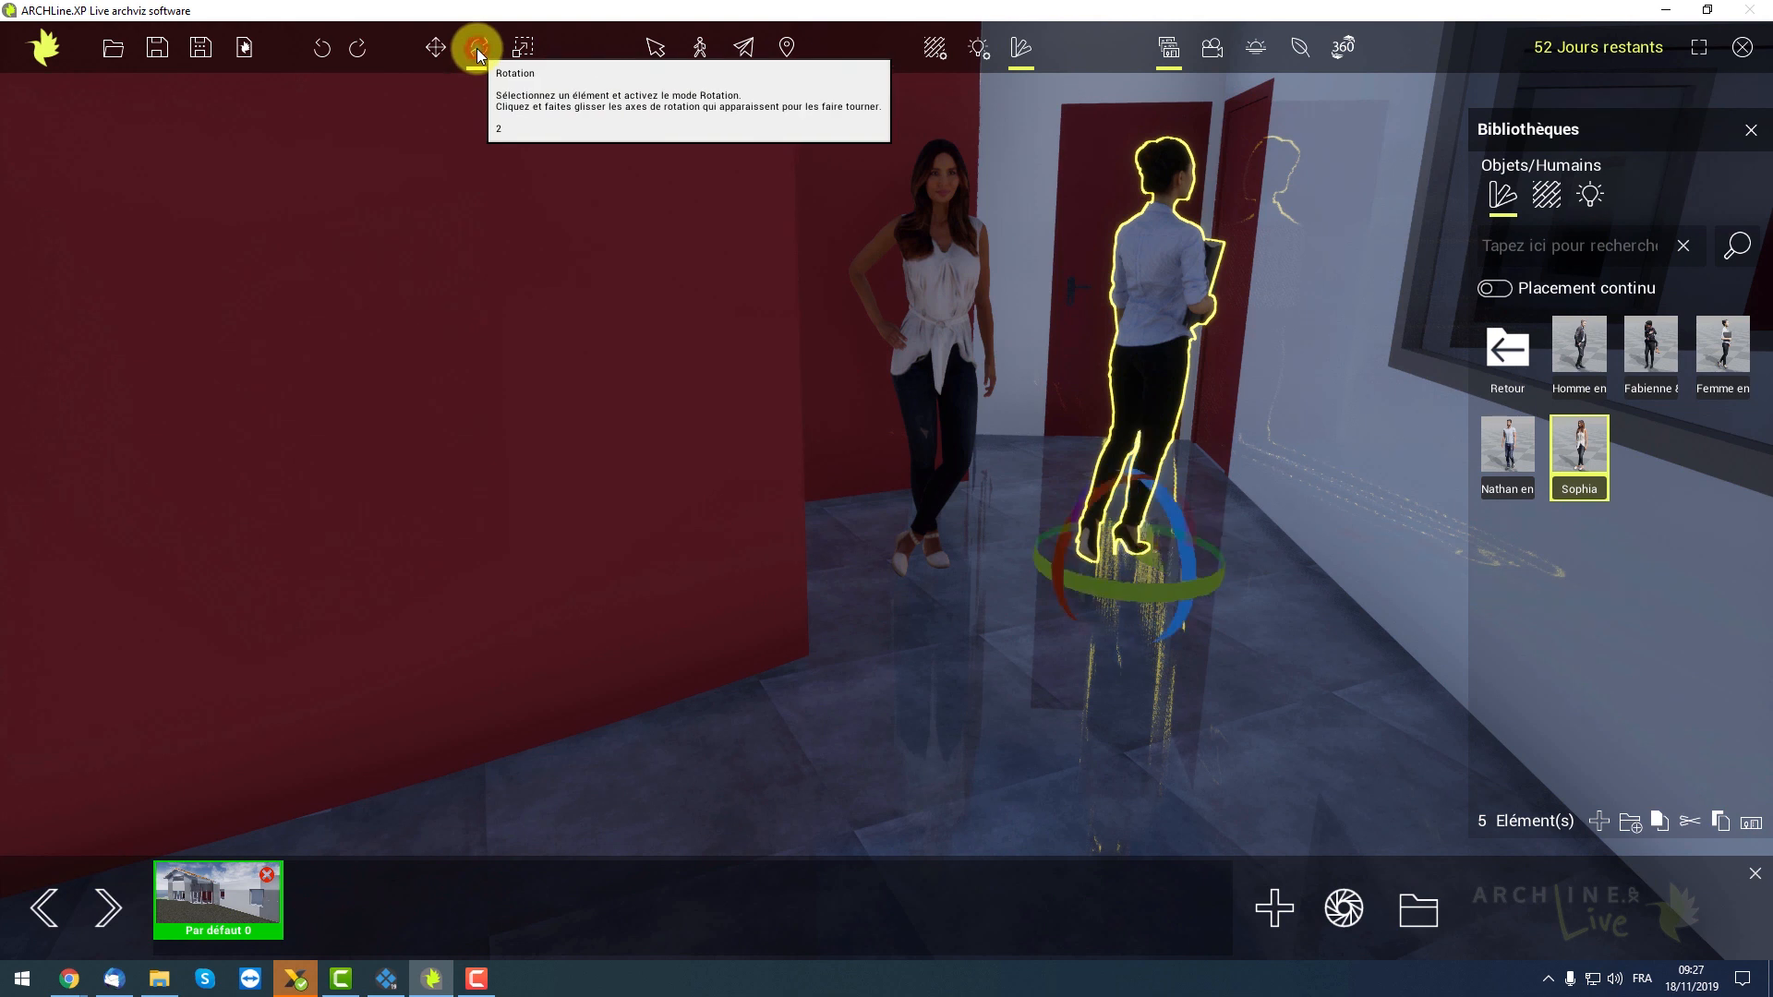
{"action": "left_click_drag", "start_coordinate": [1144, 587], "coordinate": [1071, 524]}
{"action": "left_click", "coordinate": [917, 324]}
{"action": "left_click", "coordinate": [1071, 524]}
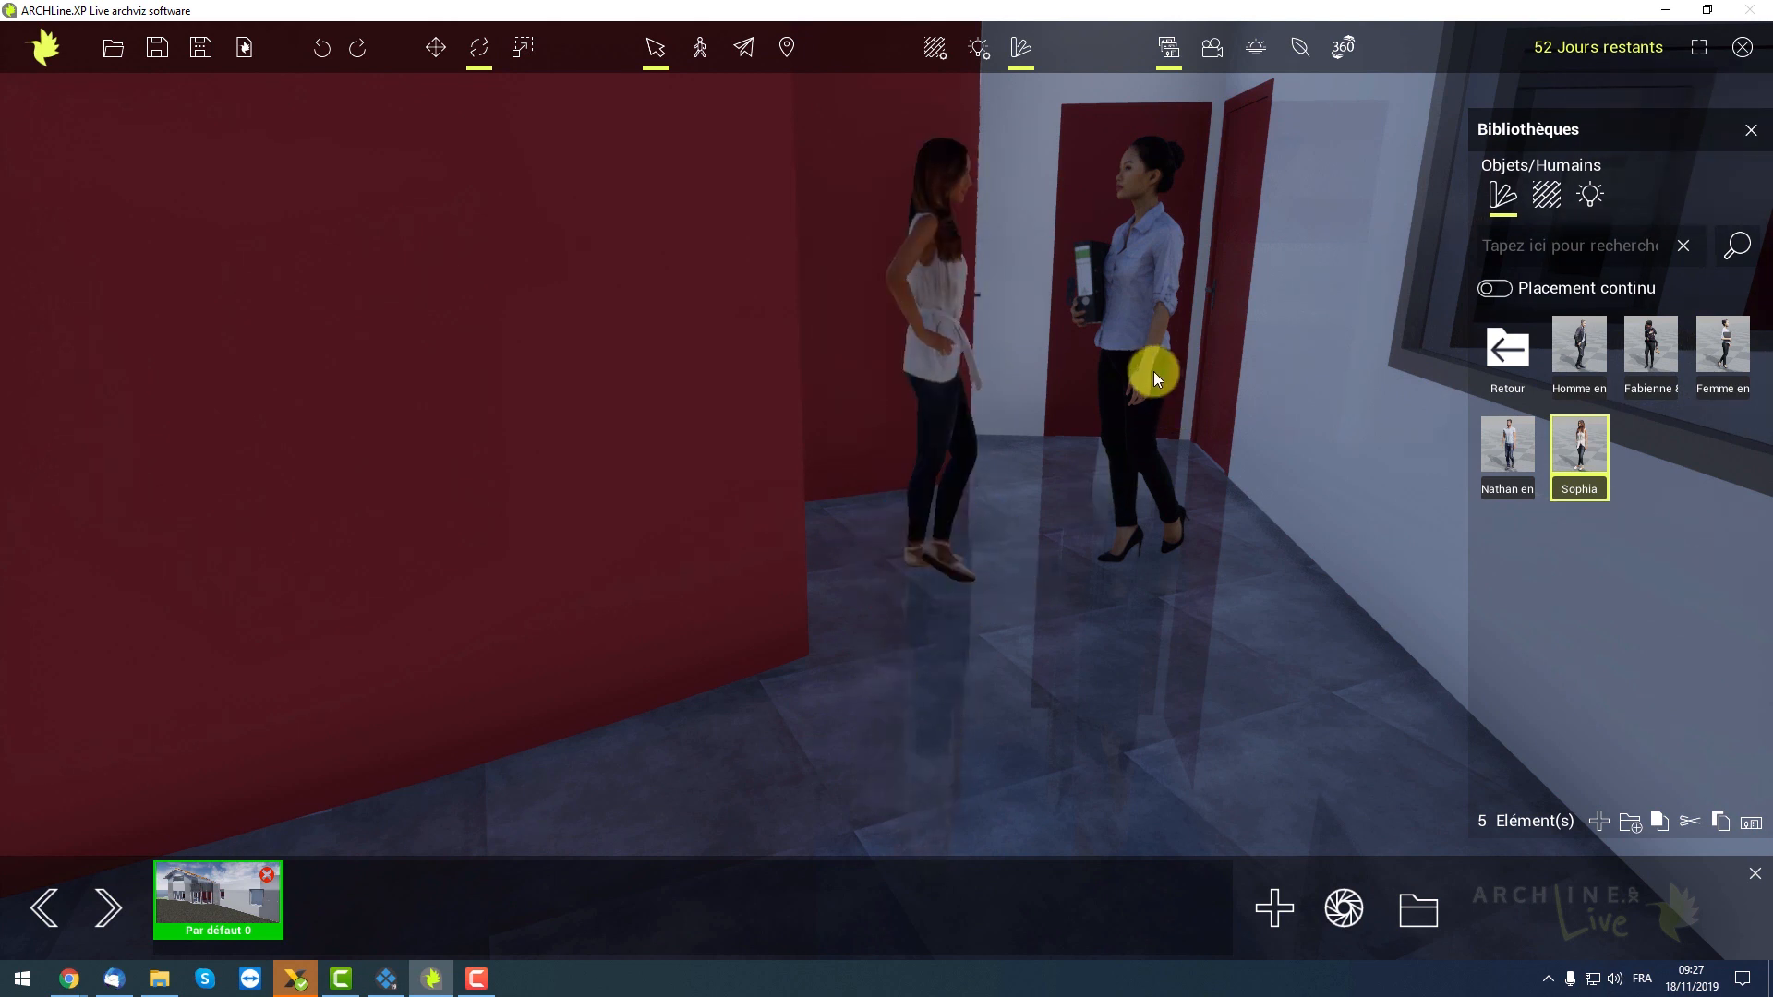
{"action": "left_click", "coordinate": [1154, 371]}
{"action": "left_click_drag", "start_coordinate": [1200, 590], "coordinate": [1182, 600]}
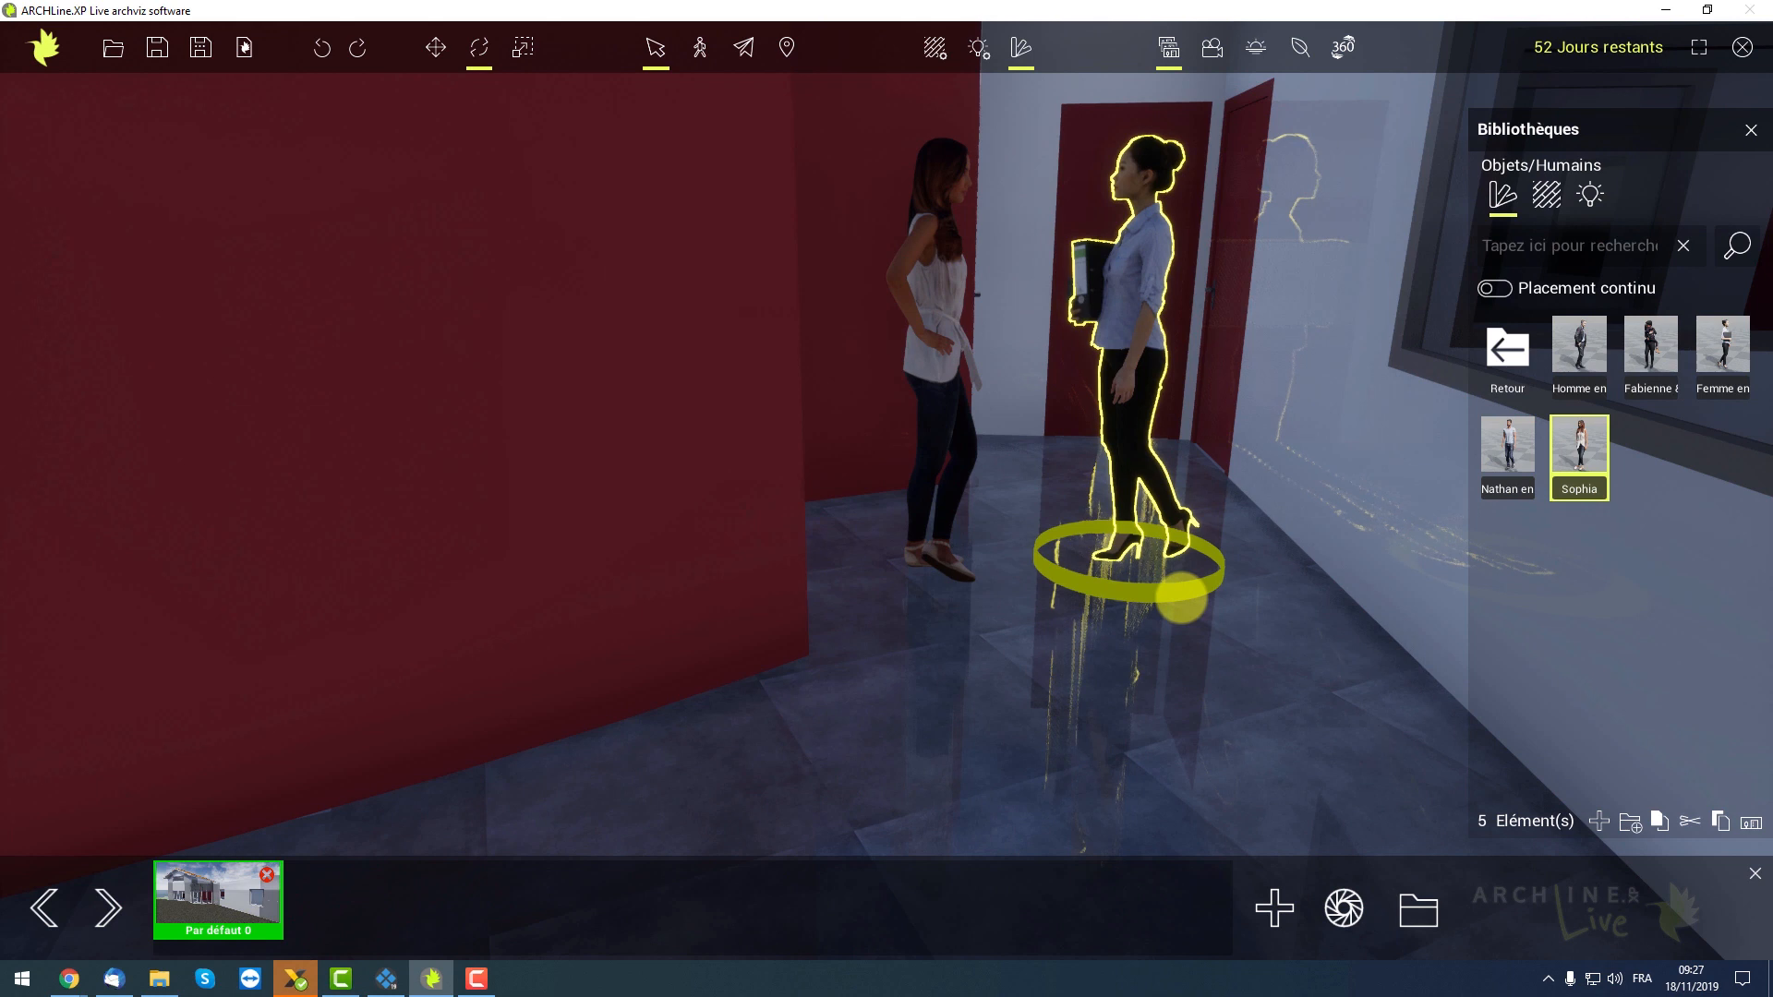
{"action": "left_click", "coordinate": [1177, 578]}
Leave the Humains folder, open the Arbres folder and view the building from above
{"action": "scroll", "coordinate": [1177, 578], "scroll_direction": "down", "scroll_amount": 5}
{"action": "right_click_drag", "start_coordinate": [1077, 552], "coordinate": [903, 613]}
{"action": "scroll", "coordinate": [1072, 549], "scroll_direction": "down", "scroll_amount": 5}
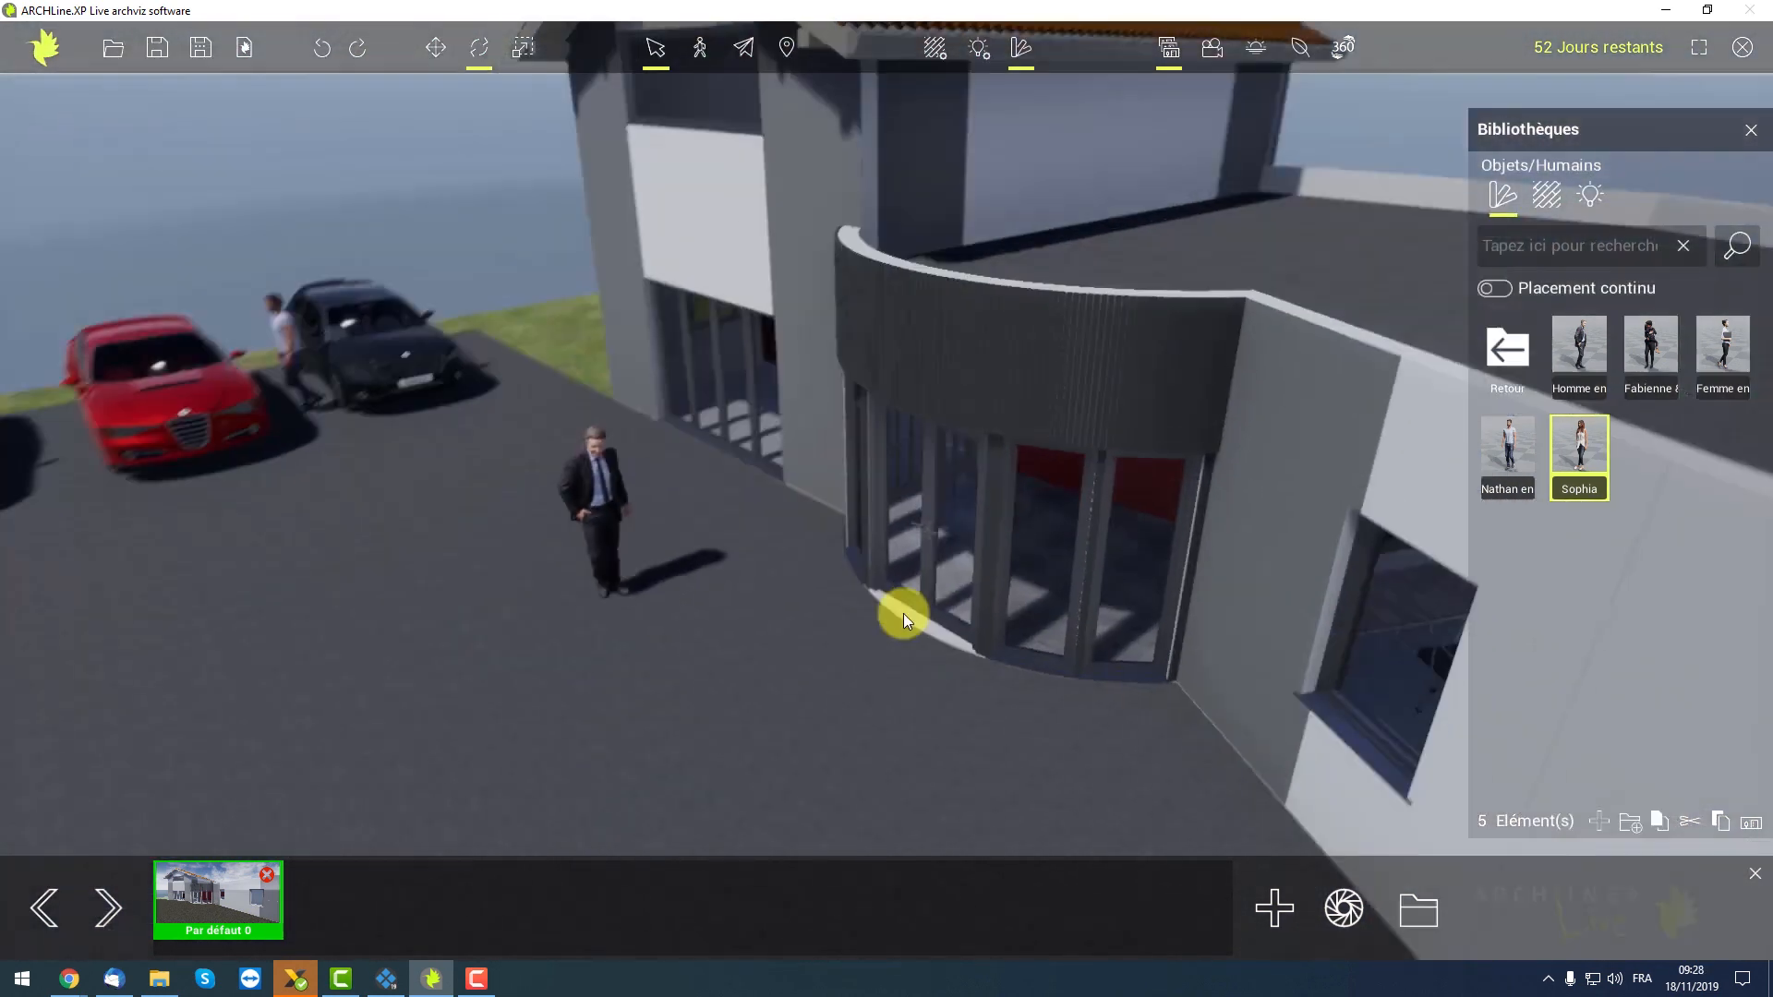
{"action": "scroll", "coordinate": [995, 474], "scroll_direction": "down", "scroll_amount": 4}
{"action": "right_click_drag", "start_coordinate": [997, 468], "coordinate": [1392, 335]}
{"action": "left_click", "coordinate": [1487, 348]}
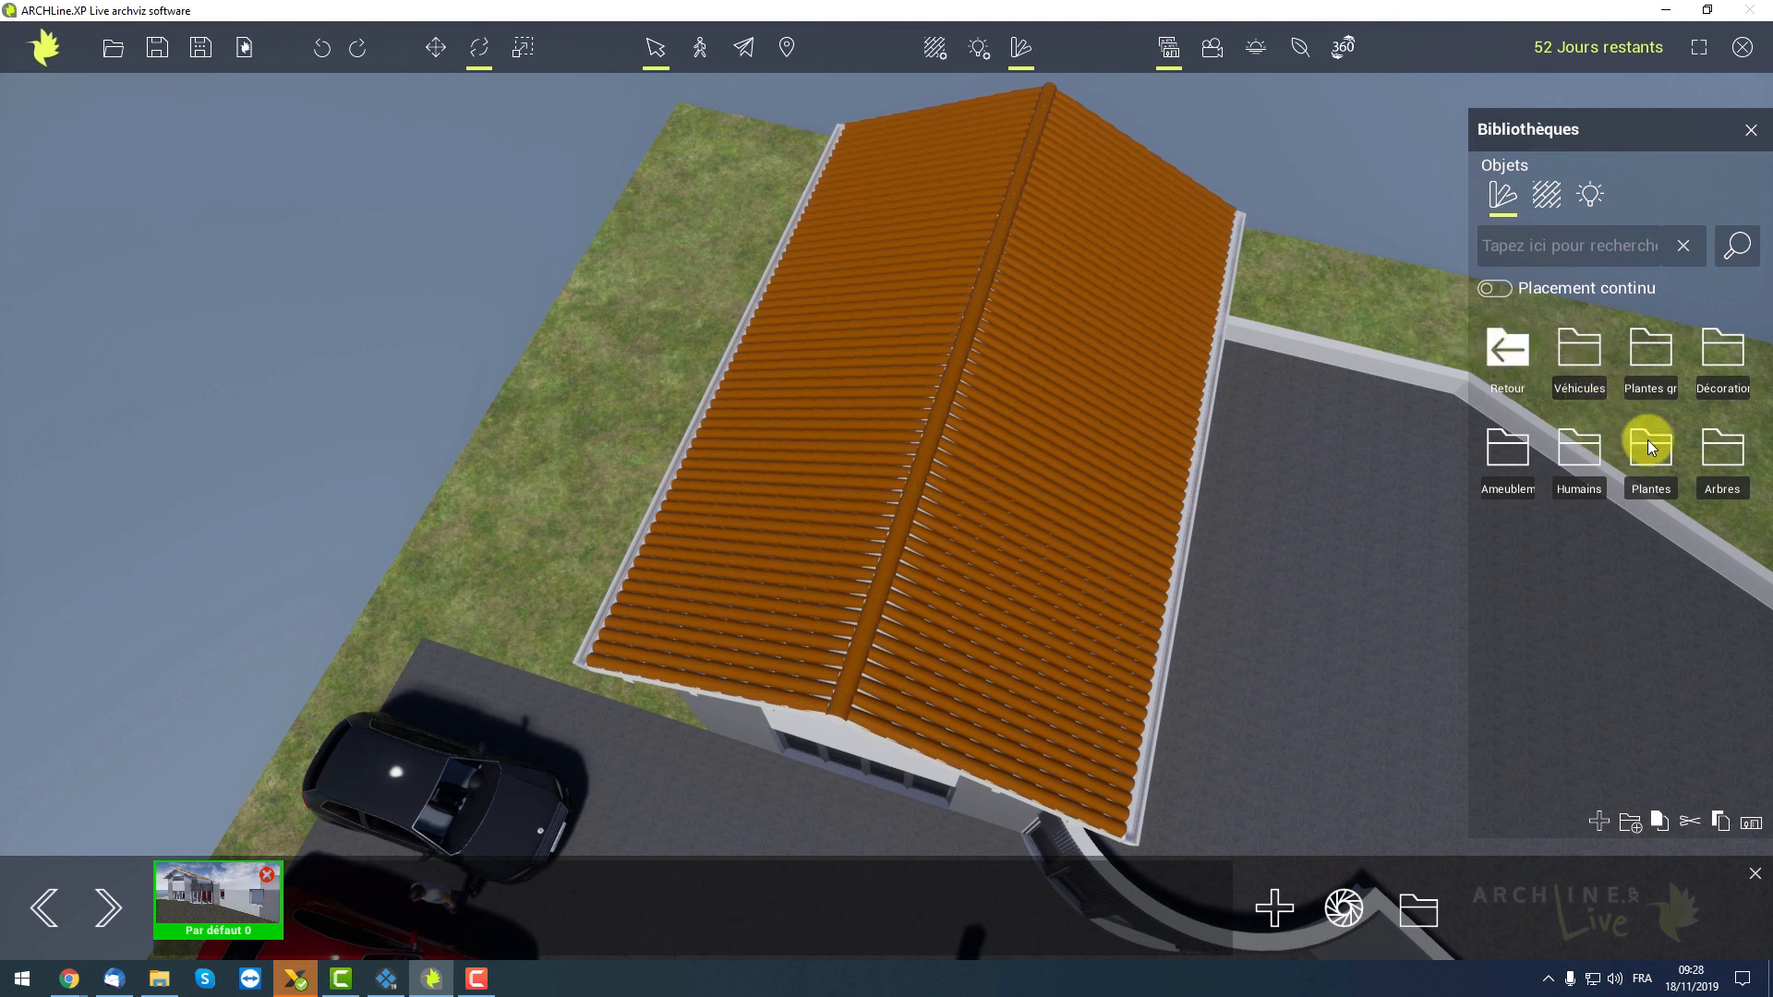
{"action": "left_click", "coordinate": [1721, 458]}
Place Populus L and Acer negundo trees along the outer edge of the lawn behind the building
{"action": "middle_click_drag", "start_coordinate": [958, 401], "coordinate": [938, 622]}
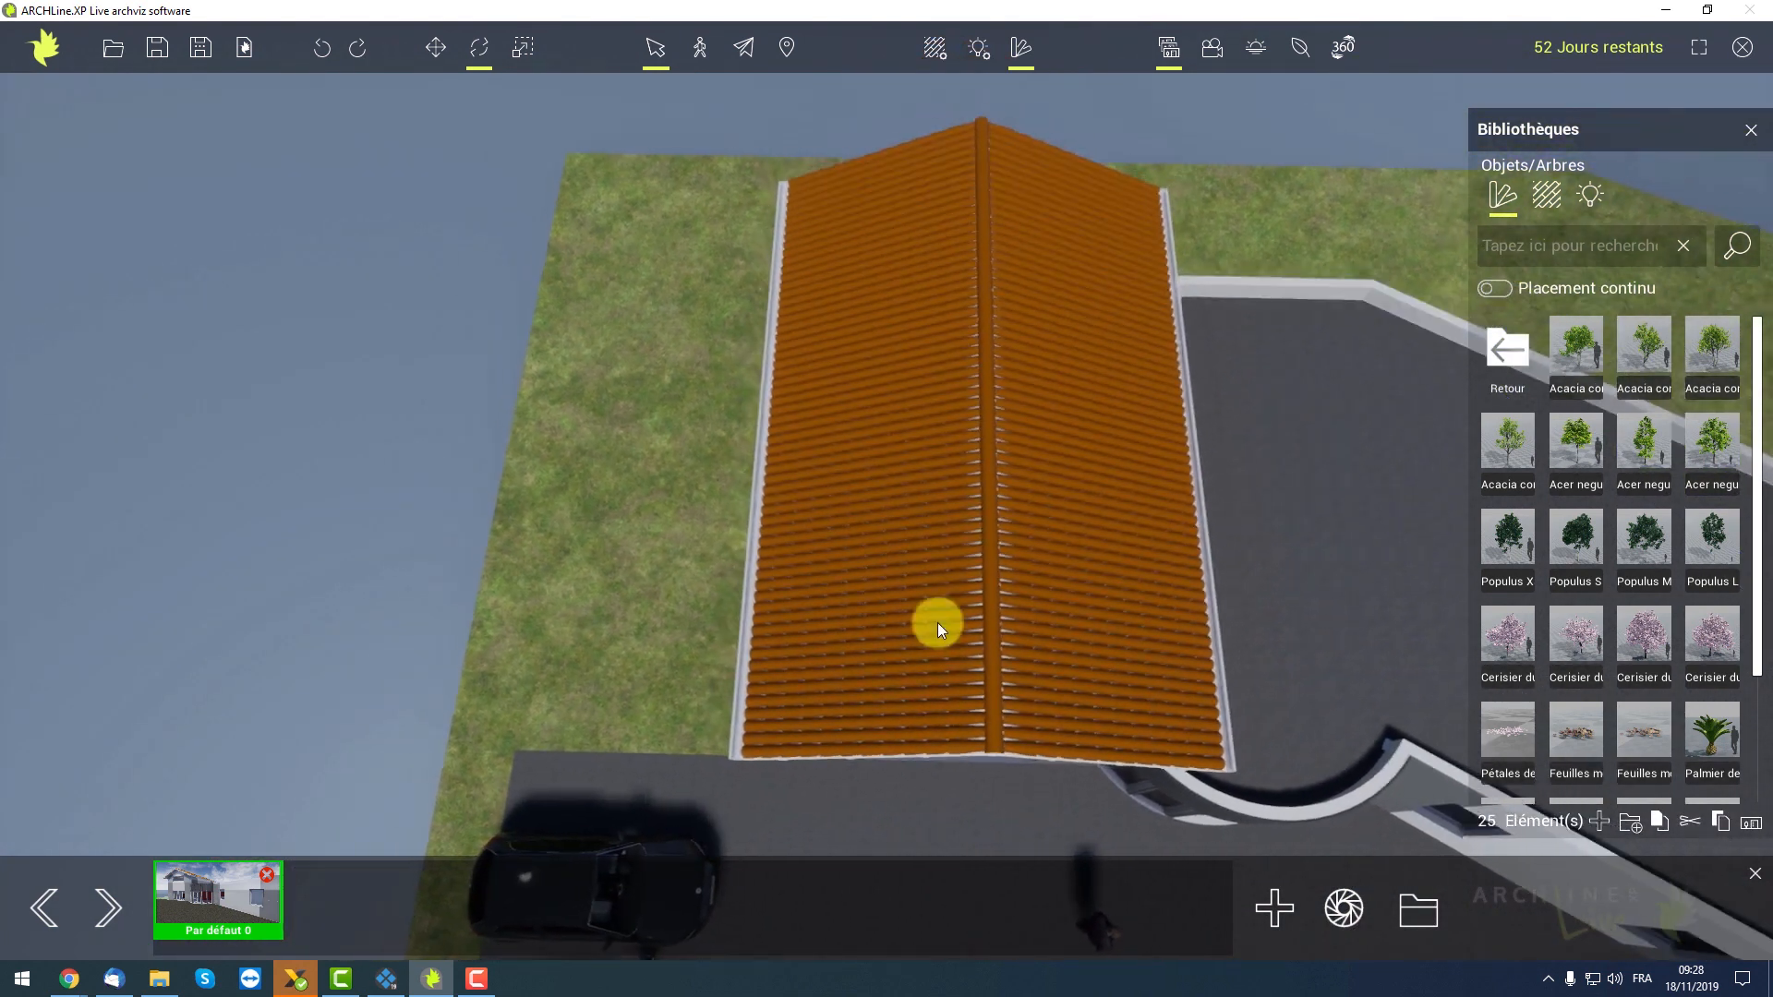
{"action": "middle_click_drag", "start_coordinate": [1004, 354], "coordinate": [942, 325]}
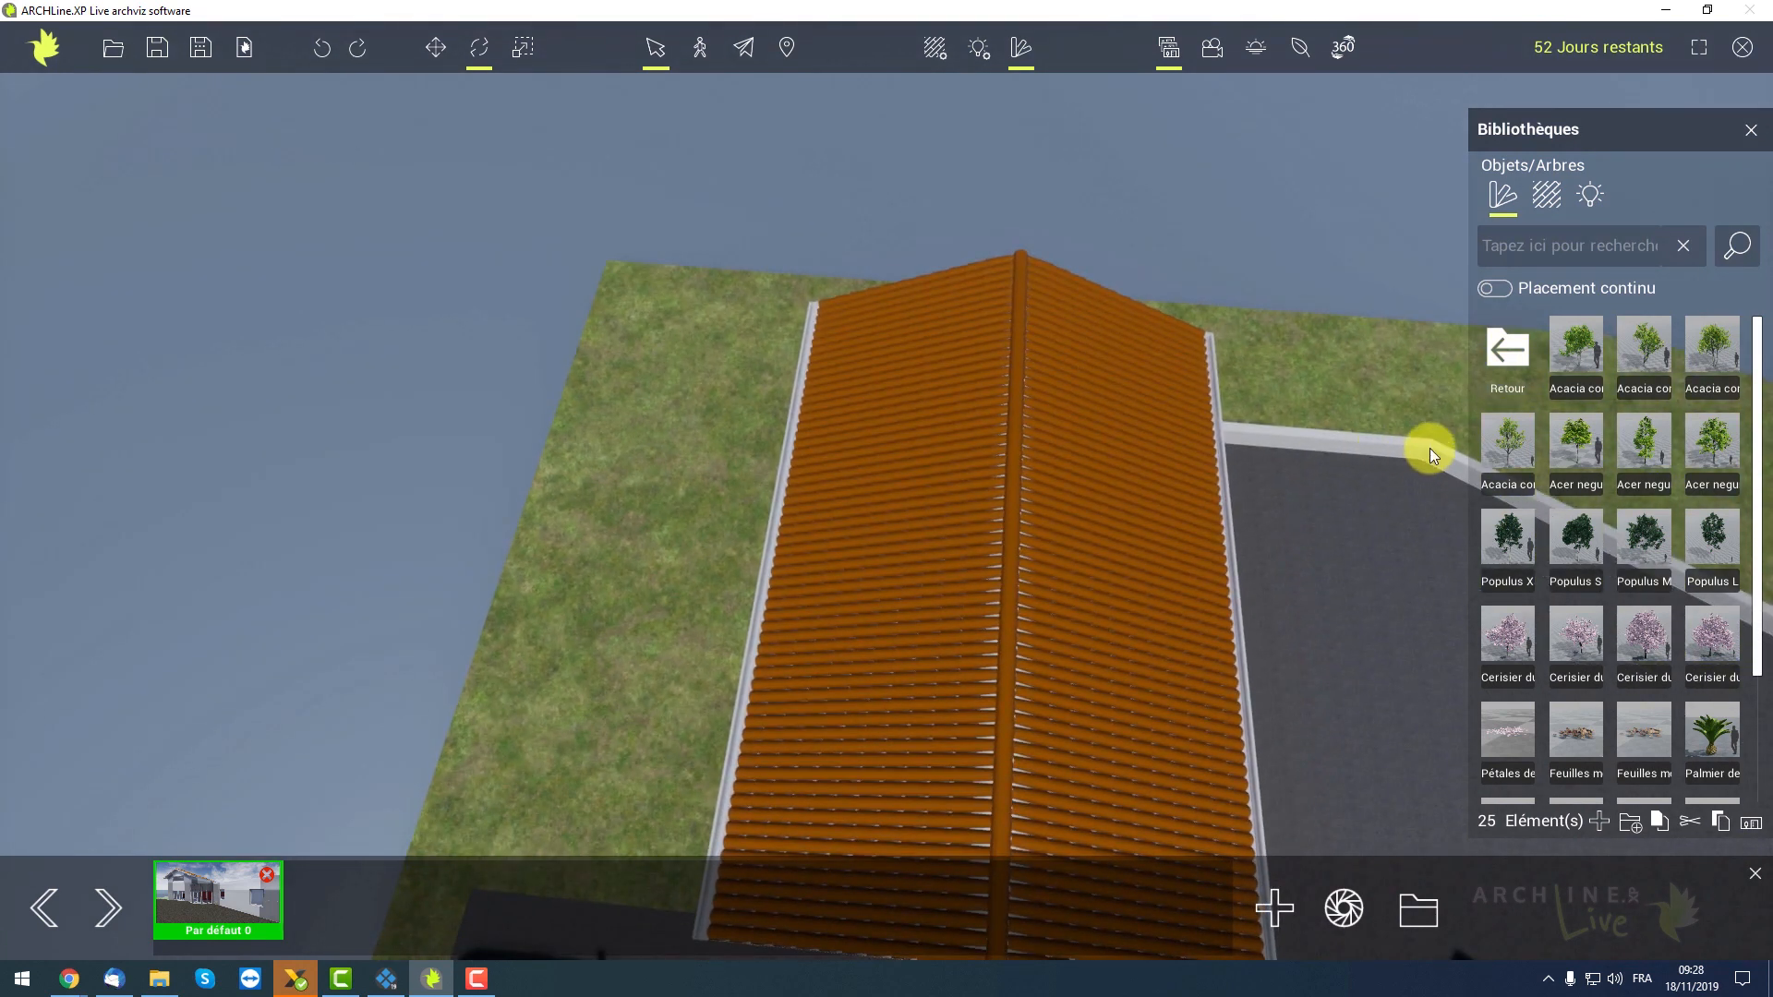
{"action": "mouse_move", "coordinate": [1557, 577]}
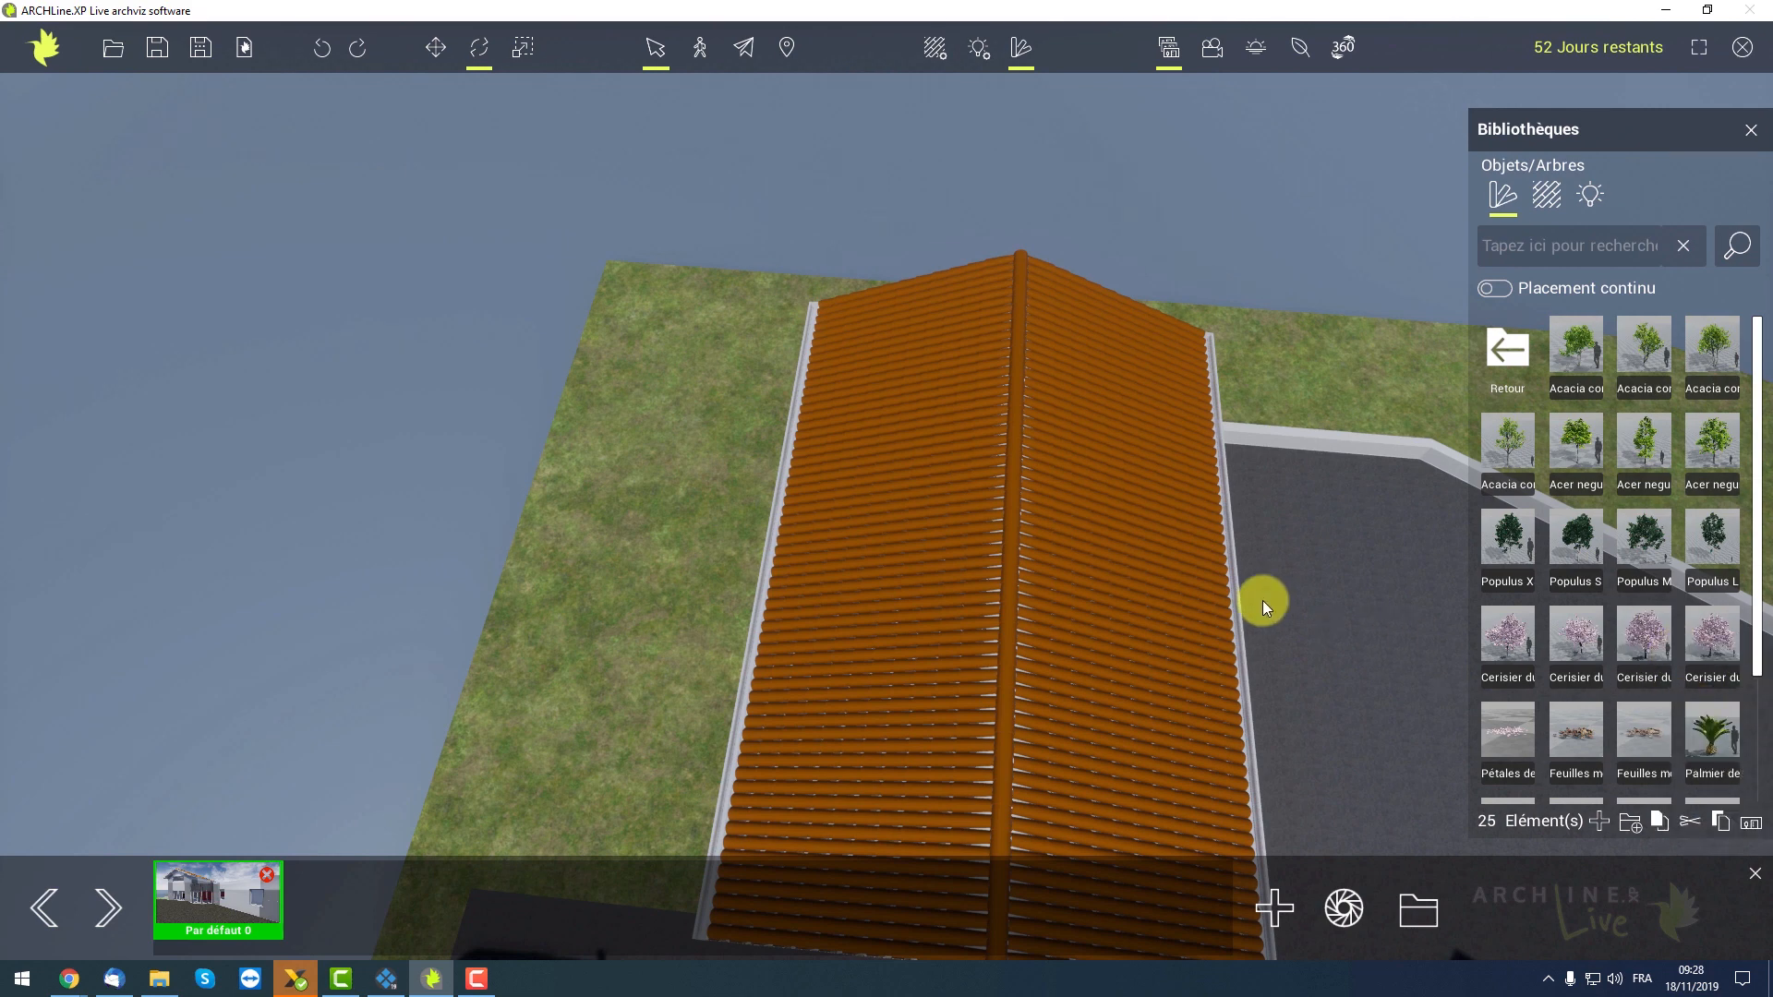
{"action": "right_click_drag", "start_coordinate": [1224, 579], "coordinate": [1668, 582]}
{"action": "left_click", "coordinate": [633, 296]}
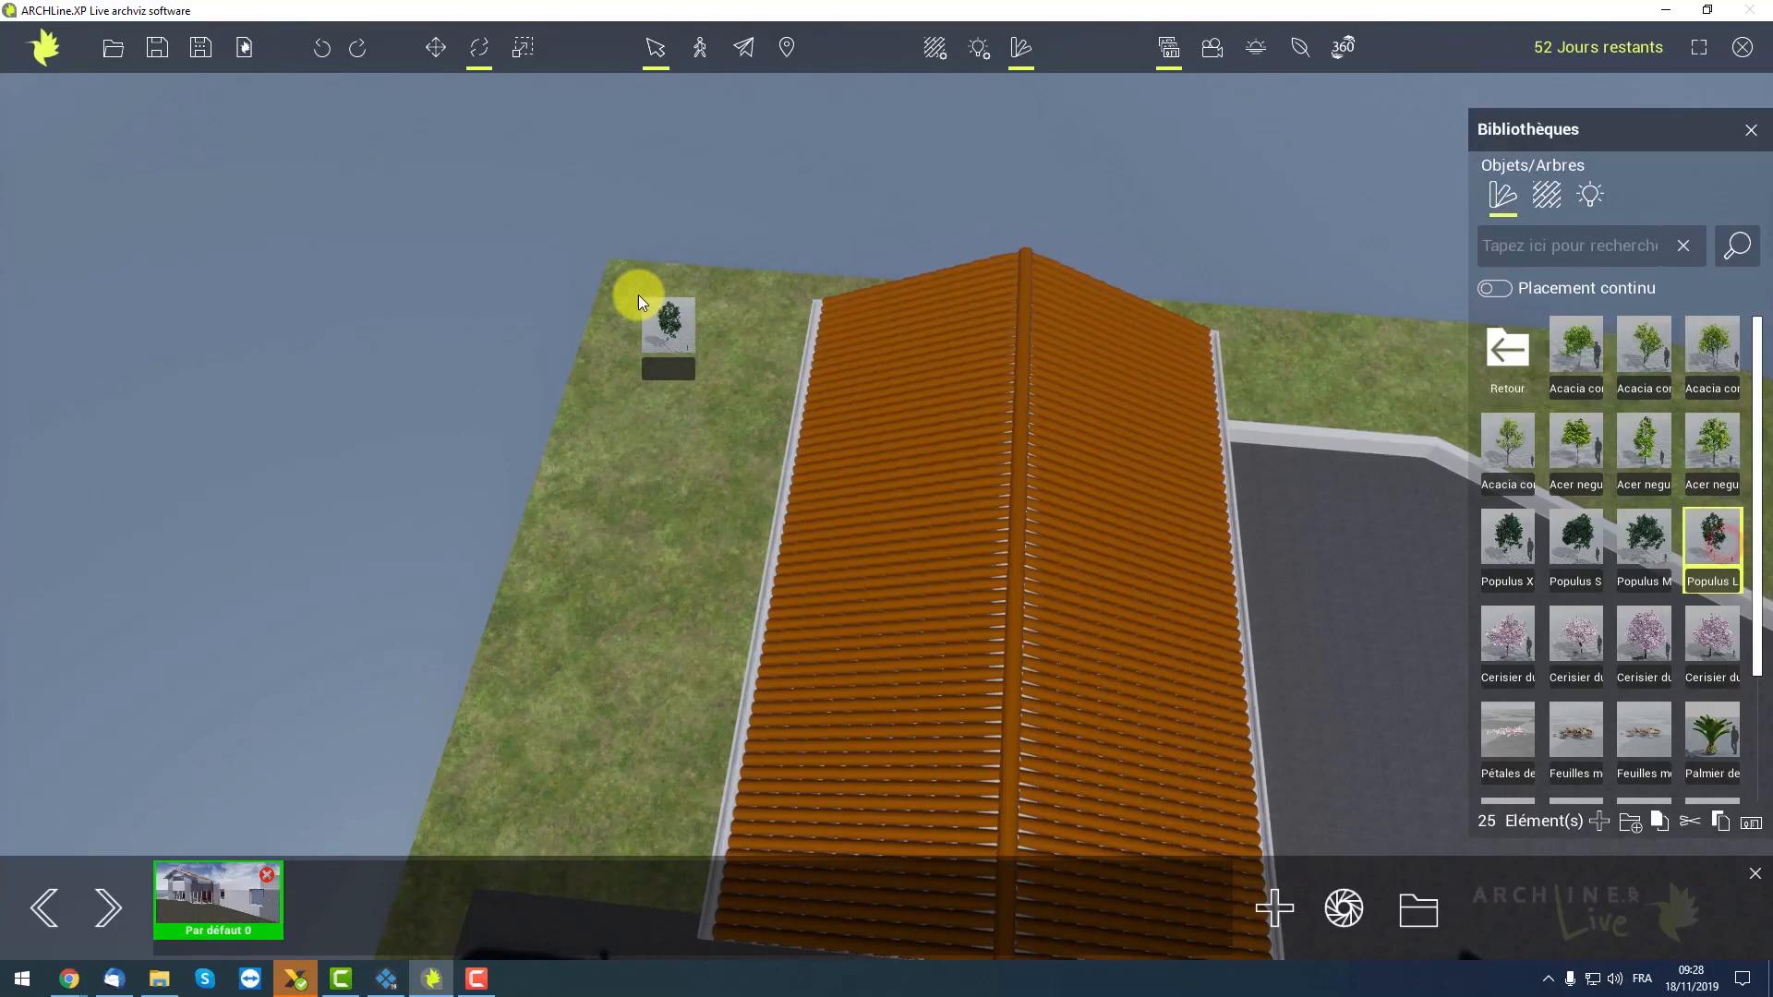
{"action": "left_click", "coordinate": [811, 296]}
{"action": "left_click", "coordinate": [1709, 453]}
{"action": "right_click_drag", "start_coordinate": [923, 435], "coordinate": [1016, 419]}
{"action": "left_click", "coordinate": [1017, 419]}
{"action": "left_click", "coordinate": [1712, 536]}
{"action": "left_click", "coordinate": [1108, 340]}
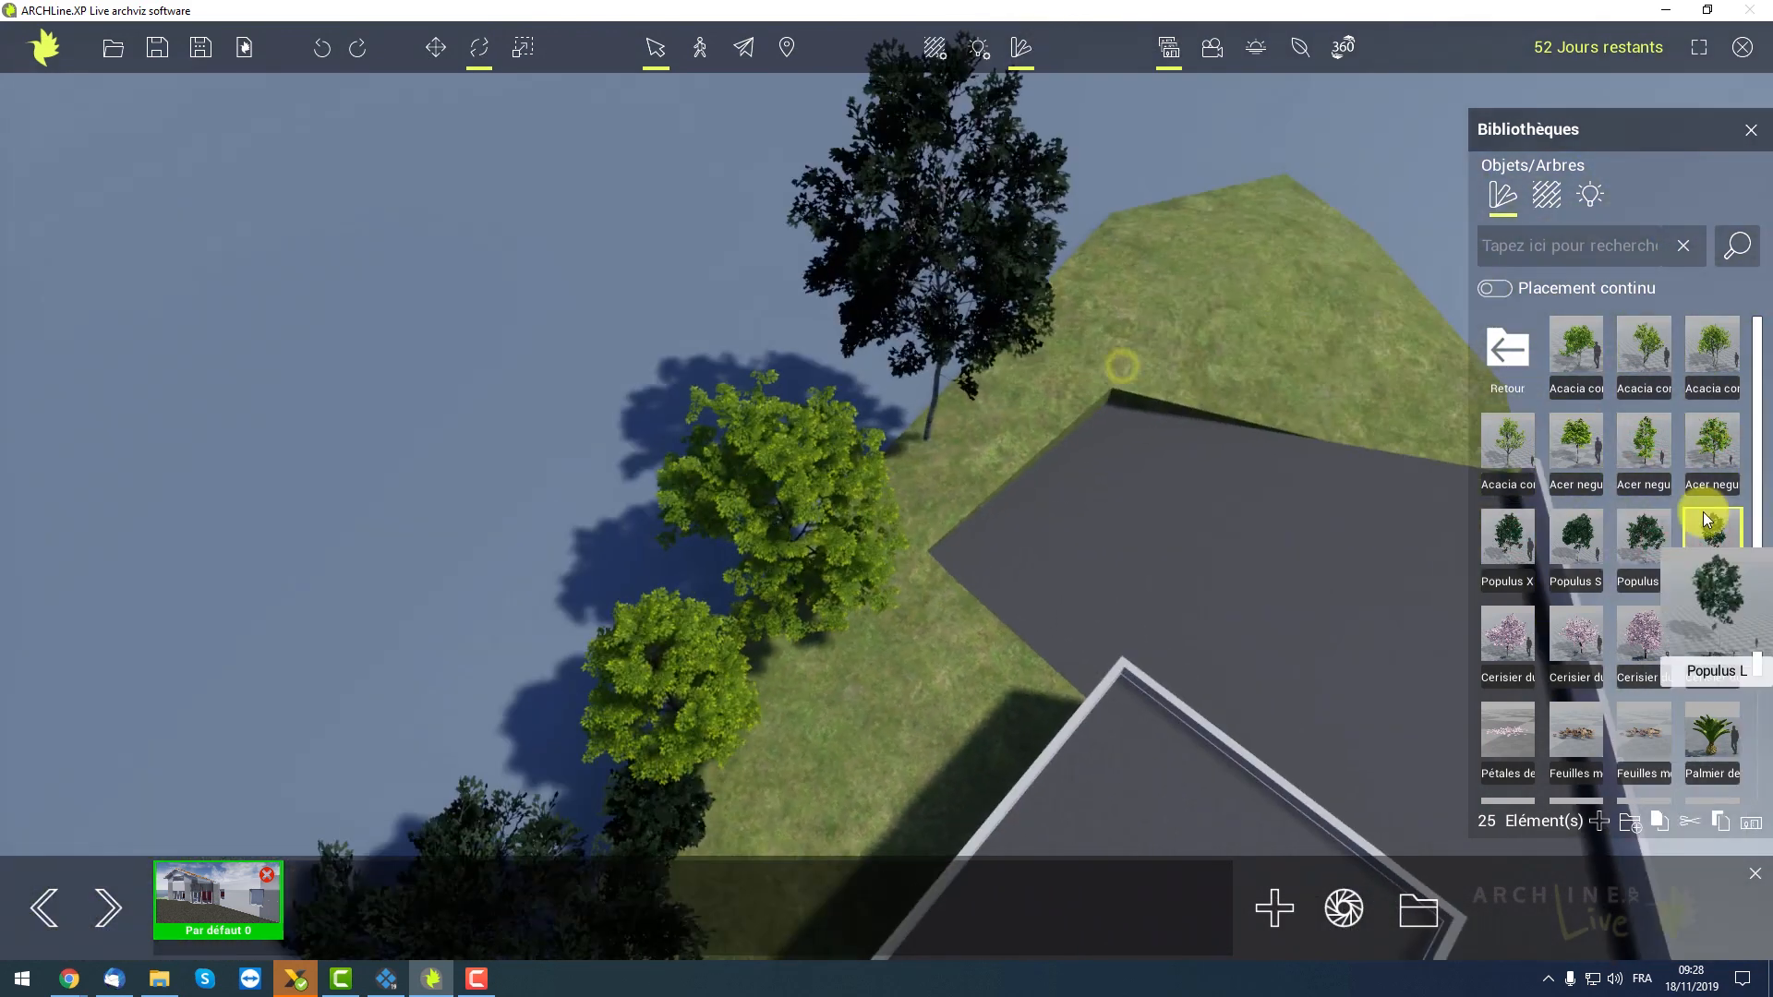
Place Populus L, Populus M, Acer negundo and Acacia trees on the grassy mound beyond the paved area
{"action": "left_click", "coordinate": [1709, 519]}
{"action": "left_click", "coordinate": [1286, 190]}
{"action": "left_click", "coordinate": [1632, 548]}
{"action": "left_click", "coordinate": [1191, 205]}
{"action": "left_click", "coordinate": [1646, 449]}
{"action": "left_click", "coordinate": [1110, 255]}
{"action": "left_click", "coordinate": [1577, 445]}
{"action": "left_click", "coordinate": [1089, 275]}
{"action": "left_click", "coordinate": [1508, 445]}
{"action": "left_click", "coordinate": [1188, 330]}
Fill the grass around the end of the paving with more Acacia, Populus M, Populus S and Populus X trees
{"action": "left_click", "coordinate": [1576, 349]}
{"action": "left_click", "coordinate": [1713, 349]}
{"action": "right_click_drag", "start_coordinate": [951, 369], "coordinate": [1122, 362]}
{"action": "left_click", "coordinate": [1643, 540]}
{"action": "left_click", "coordinate": [1200, 356]}
{"action": "left_click", "coordinate": [1576, 540]}
{"action": "right_click_drag", "start_coordinate": [1139, 440], "coordinate": [1242, 425]}
{"action": "left_click", "coordinate": [1508, 540]}
{"action": "left_click", "coordinate": [1508, 447]}
{"action": "right_click_drag", "start_coordinate": [1122, 480], "coordinate": [1089, 461]}
Place two palm trees on the open grass of the mound
{"action": "left_click", "coordinate": [1708, 734]}
{"action": "left_click", "coordinate": [1072, 343]}
{"action": "left_click", "coordinate": [1681, 714]}
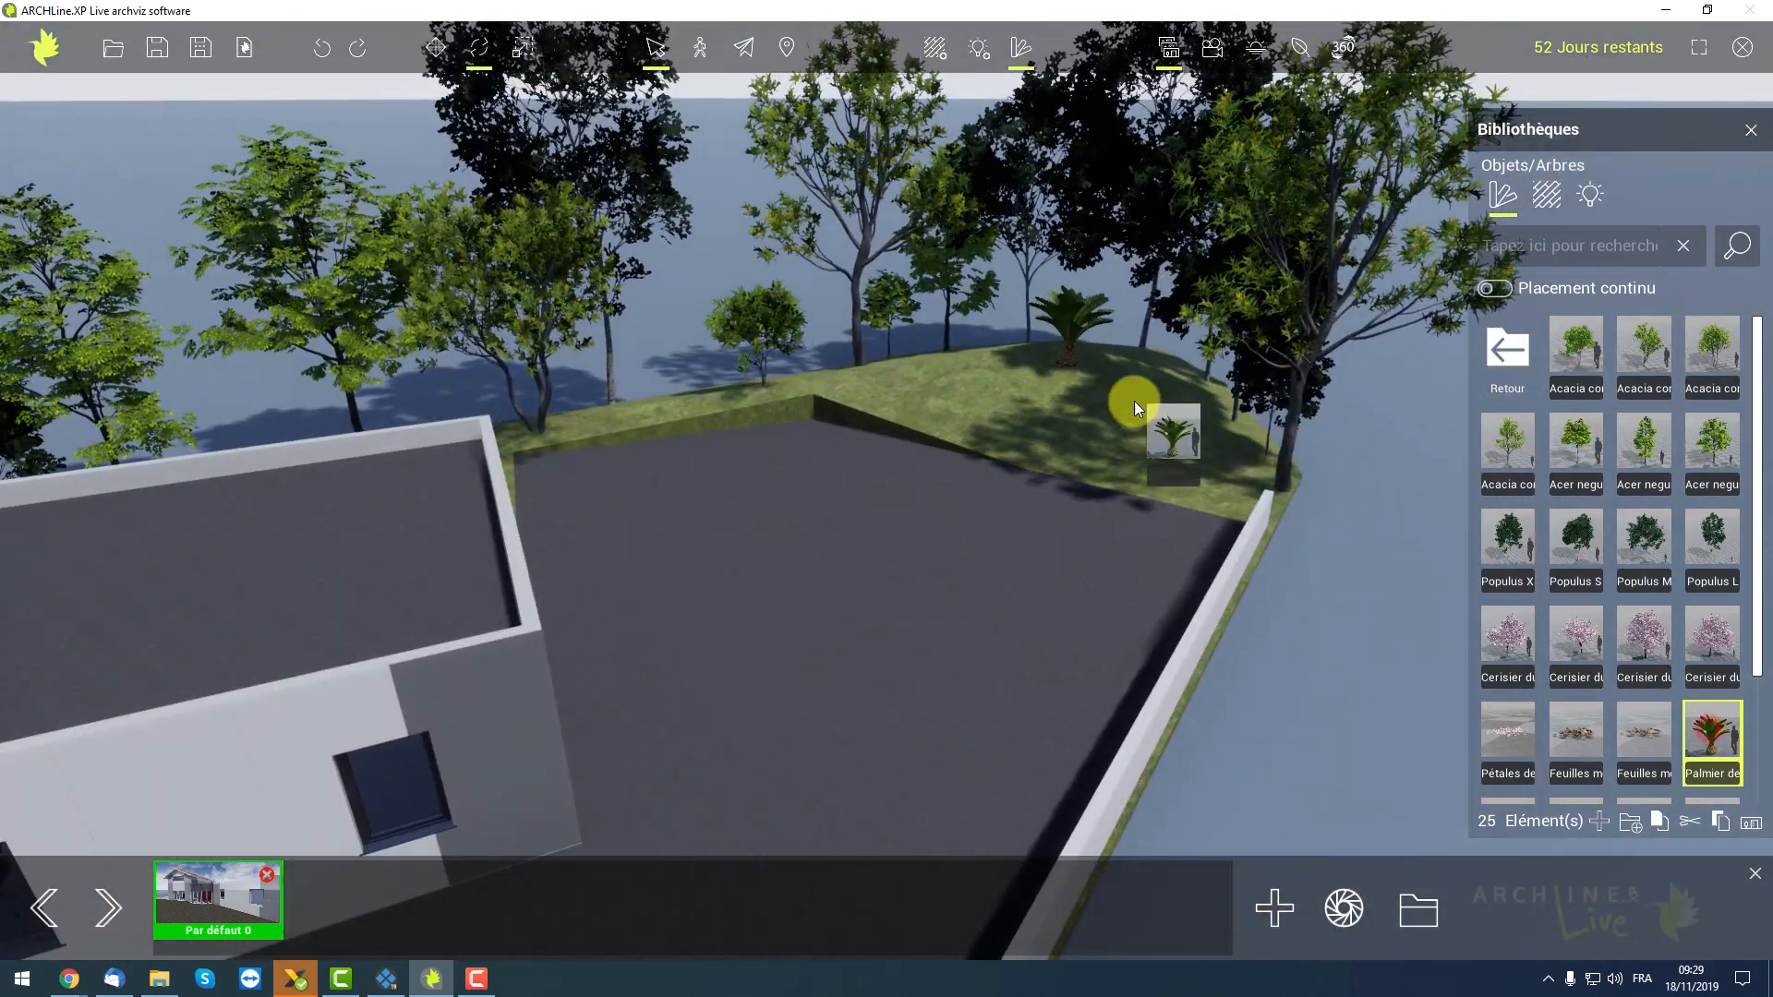
{"action": "left_click", "coordinate": [1159, 380]}
Return to the saved view Par défaut 0 and open the library's Plantes folder
{"action": "right_click_drag", "start_coordinate": [965, 461], "coordinate": [924, 458]}
{"action": "left_click", "coordinate": [218, 896]}
{"action": "right_click_drag", "start_coordinate": [628, 388], "coordinate": [499, 397]}
{"action": "scroll", "coordinate": [1017, 563], "scroll_direction": "down", "scroll_amount": 5}
{"action": "right_click_drag", "start_coordinate": [539, 502], "coordinate": [444, 628]}
{"action": "scroll", "coordinate": [1710, 734], "scroll_direction": "down", "scroll_amount": 5}
{"action": "scroll", "coordinate": [1525, 325], "scroll_direction": "up", "scroll_amount": 5}
{"action": "left_click", "coordinate": [1509, 350]}
{"action": "left_click", "coordinate": [1649, 445]}
Move the placed hedge block to the outer edge of the lawn beside the building
{"action": "right_click_drag", "start_coordinate": [1077, 523], "coordinate": [1000, 535]}
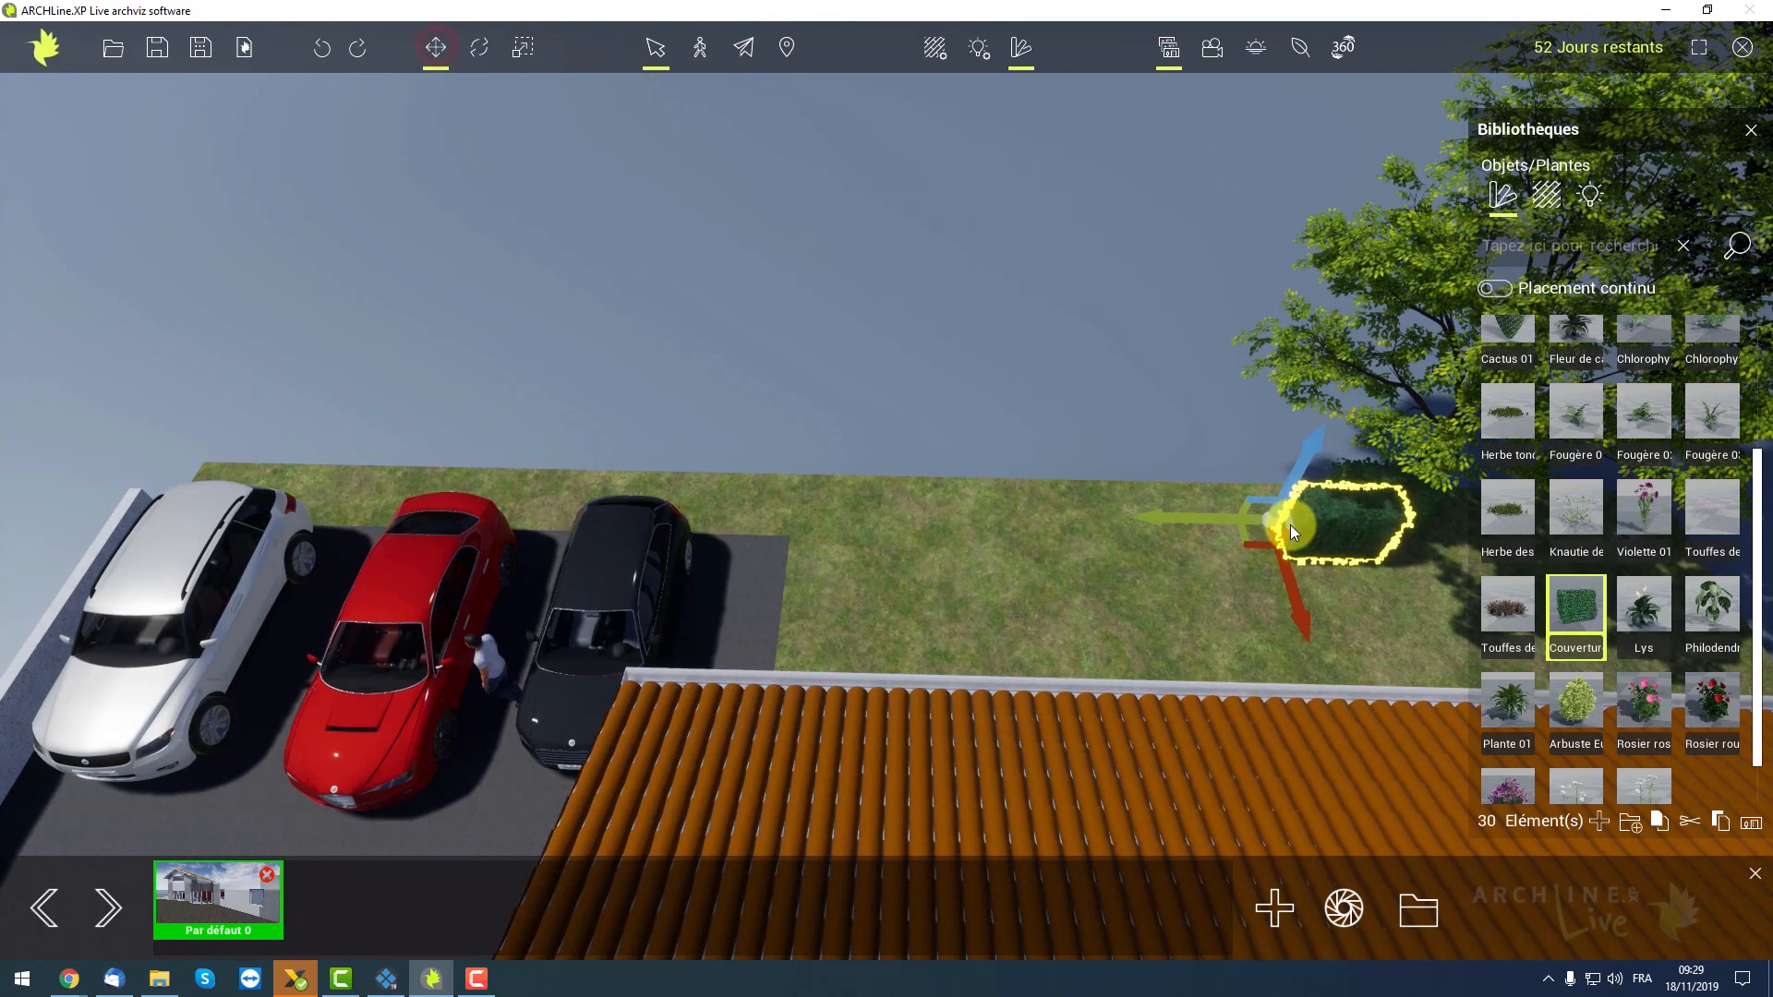
{"action": "left_click_drag", "start_coordinate": [1288, 525], "coordinate": [1140, 486]}
{"action": "left_click", "coordinate": [1366, 517]}
{"action": "scroll", "coordinate": [1217, 484], "scroll_direction": "up", "scroll_amount": 2}
Select the hedge blocks together and paste copies of them along the outer edge of the lawn
{"action": "left_click", "coordinate": [1067, 526]}
{"action": "left_click", "coordinate": [1119, 503]}
{"action": "left_click", "coordinate": [1289, 508], "text": "ctrl"}
{"action": "left_click", "coordinate": [1737, 777]}
{"action": "key", "text": "ctrl+v"}
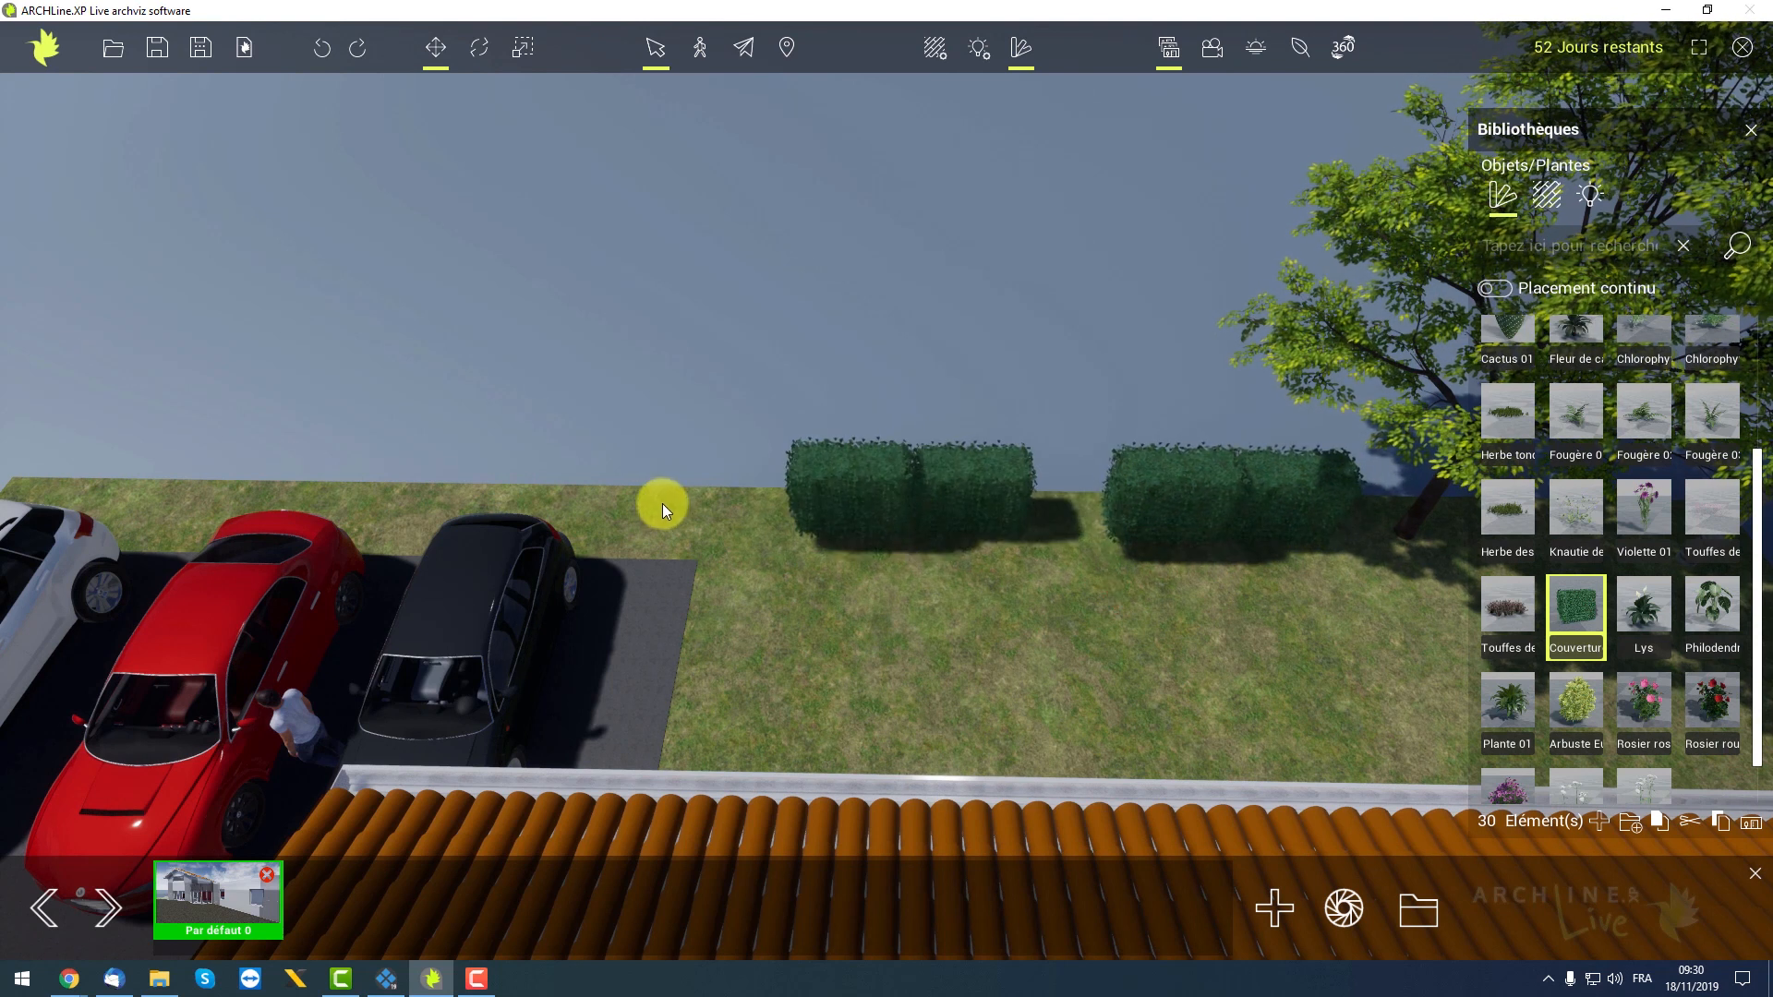
{"action": "key", "text": "ctrl+v"}
{"action": "key", "text": "ctrl+v"}
{"action": "key", "text": "ctrl+v"}
Shift the pasted pair of hedge blocks along the lawn's outer edge toward the parked cars
{"action": "left_click", "coordinate": [970, 497]}
{"action": "left_click", "coordinate": [847, 468], "text": "ctrl"}
{"action": "left_click_drag", "start_coordinate": [781, 487], "coordinate": [859, 487]}
{"action": "left_click_drag", "start_coordinate": [1019, 551], "coordinate": [536, 554]}
{"action": "key", "text": "Escape"}
Select several hedge blocks together and nudge them sideways into line with the lawn's edge
{"action": "right_click_drag", "start_coordinate": [538, 554], "coordinate": [511, 511]}
{"action": "left_click", "coordinate": [371, 510]}
{"action": "left_click", "coordinate": [641, 503], "text": "ctrl"}
{"action": "left_click", "coordinate": [851, 494], "text": "ctrl"}
{"action": "left_click_drag", "start_coordinate": [456, 439], "coordinate": [452, 464]}
{"action": "right_click_drag", "start_coordinate": [159, 494], "coordinate": [177, 506]}
{"action": "left_click", "coordinate": [176, 505]}
{"action": "left_click", "coordinate": [1279, 491], "text": "ctrl"}
{"action": "left_click_drag", "start_coordinate": [185, 430], "coordinate": [184, 454]}
Reposition a single hedge block so that it joins the neighbouring hedge row
{"action": "left_click", "coordinate": [1171, 534]}
{"action": "right_click_drag", "start_coordinate": [1170, 534], "coordinate": [1034, 637]}
{"action": "left_click_drag", "start_coordinate": [1211, 591], "coordinate": [1159, 490]}
{"action": "left_click_drag", "start_coordinate": [1188, 426], "coordinate": [1205, 425]}
{"action": "key", "text": "Escape"}
{"action": "right_click_drag", "start_coordinate": [1206, 423], "coordinate": [969, 490]}
{"action": "key", "text": "Escape"}
Fine-tune the position of the individual hedge blocks along the grass strip behind the parked cars
{"action": "left_click", "coordinate": [1186, 550]}
{"action": "left_click_drag", "start_coordinate": [1220, 637], "coordinate": [1231, 647]}
{"action": "key", "text": "Escape"}
{"action": "right_click_drag", "start_coordinate": [1230, 647], "coordinate": [853, 552]}
{"action": "left_click", "coordinate": [791, 558]}
{"action": "left_click_drag", "start_coordinate": [820, 715], "coordinate": [825, 735]}
{"action": "left_click", "coordinate": [1128, 409]}
{"action": "key", "text": "Escape"}
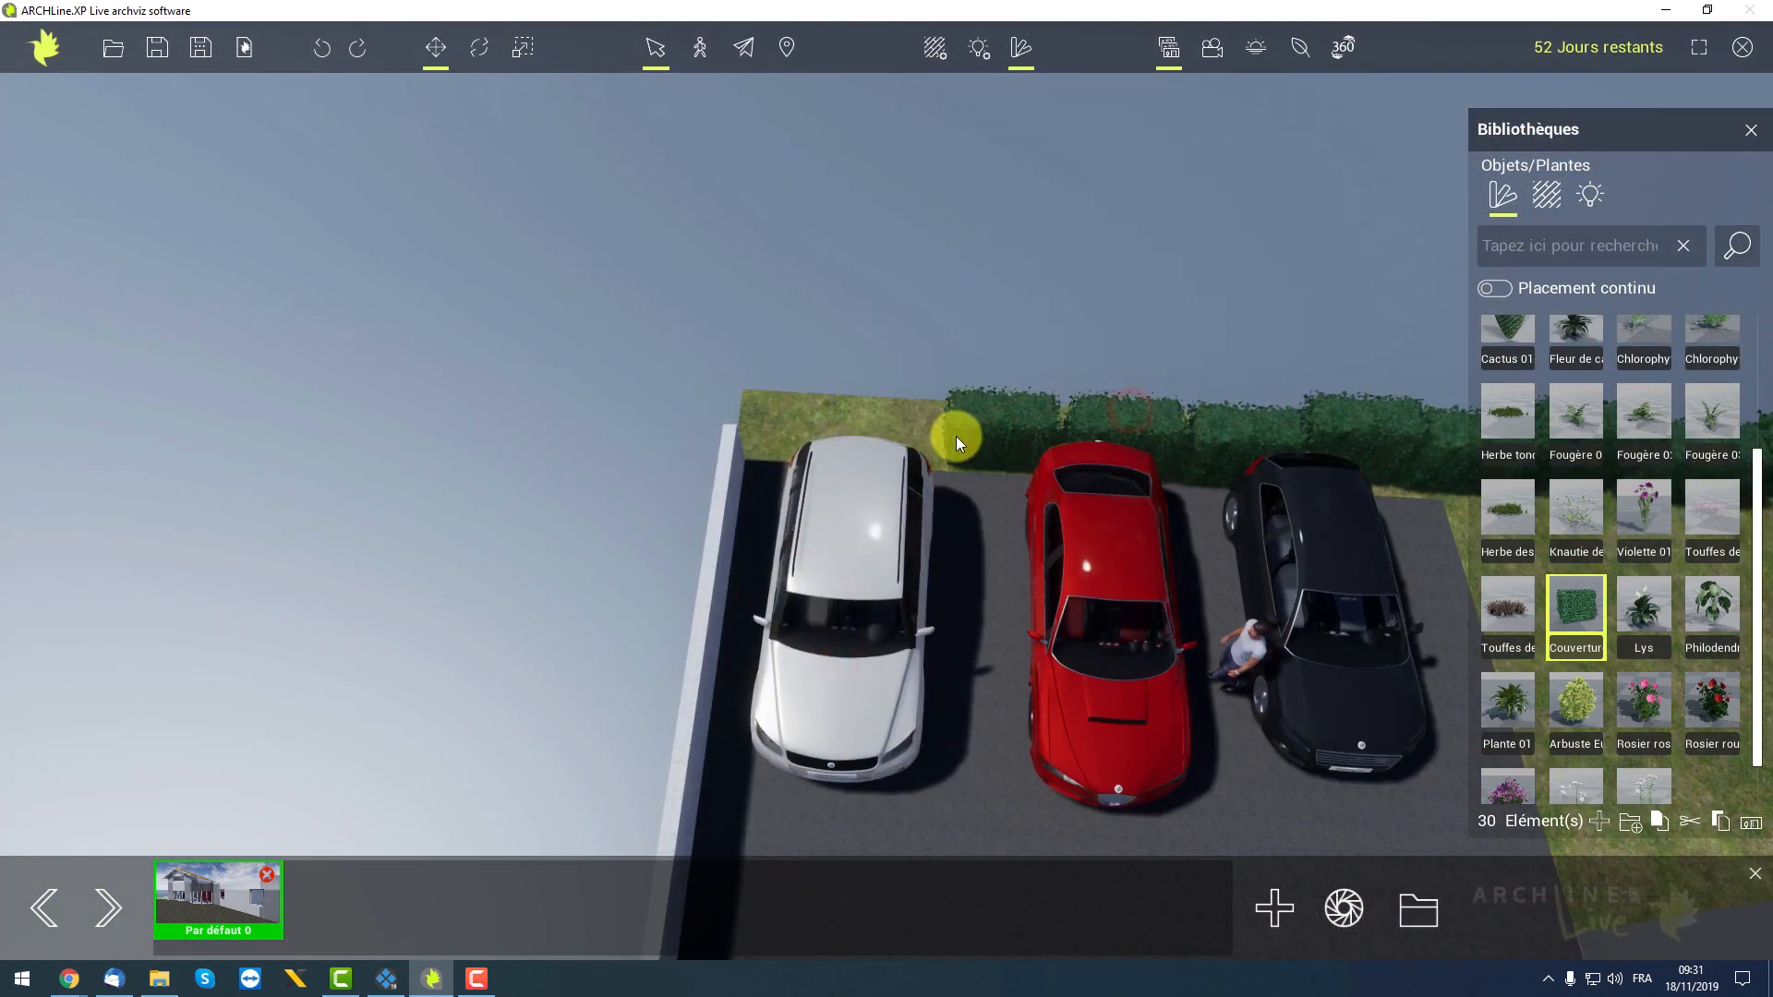
Adjust the hedge blocks at the end of the row behind the white car
{"action": "left_click_drag", "start_coordinate": [772, 386], "coordinate": [1341, 388]}
{"action": "left_click_drag", "start_coordinate": [834, 340], "coordinate": [831, 314]}
{"action": "left_click", "coordinate": [831, 305]}
Place Fougère 01, Fougère 02 and Fougère 03 ferns along the inner foot of the hedge
{"action": "right_click_drag", "start_coordinate": [1119, 395], "coordinate": [1357, 577]}
{"action": "scroll", "coordinate": [1618, 514], "scroll_direction": "up", "scroll_amount": 2}
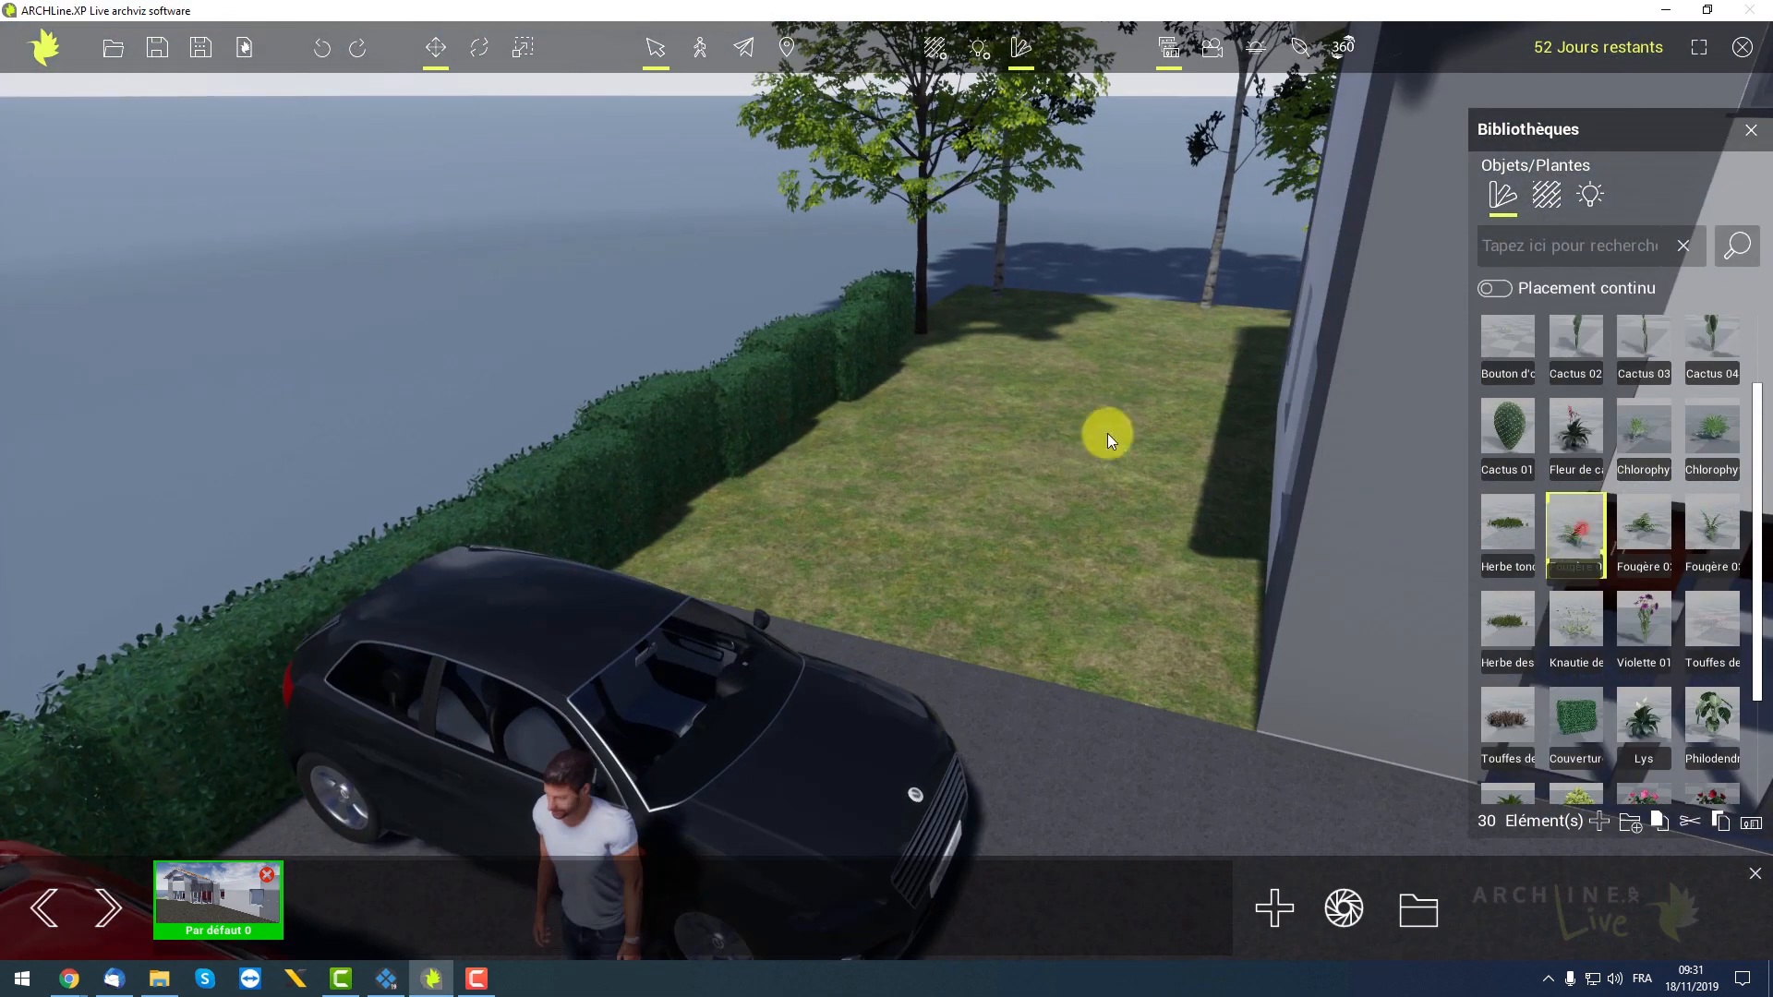
{"action": "left_click_drag", "start_coordinate": [801, 434], "coordinate": [796, 439]}
{"action": "left_click_drag", "start_coordinate": [1643, 526], "coordinate": [752, 467]}
{"action": "left_click_drag", "start_coordinate": [1581, 529], "coordinate": [715, 494]}
{"action": "left_click_drag", "start_coordinate": [1643, 526], "coordinate": [682, 522]}
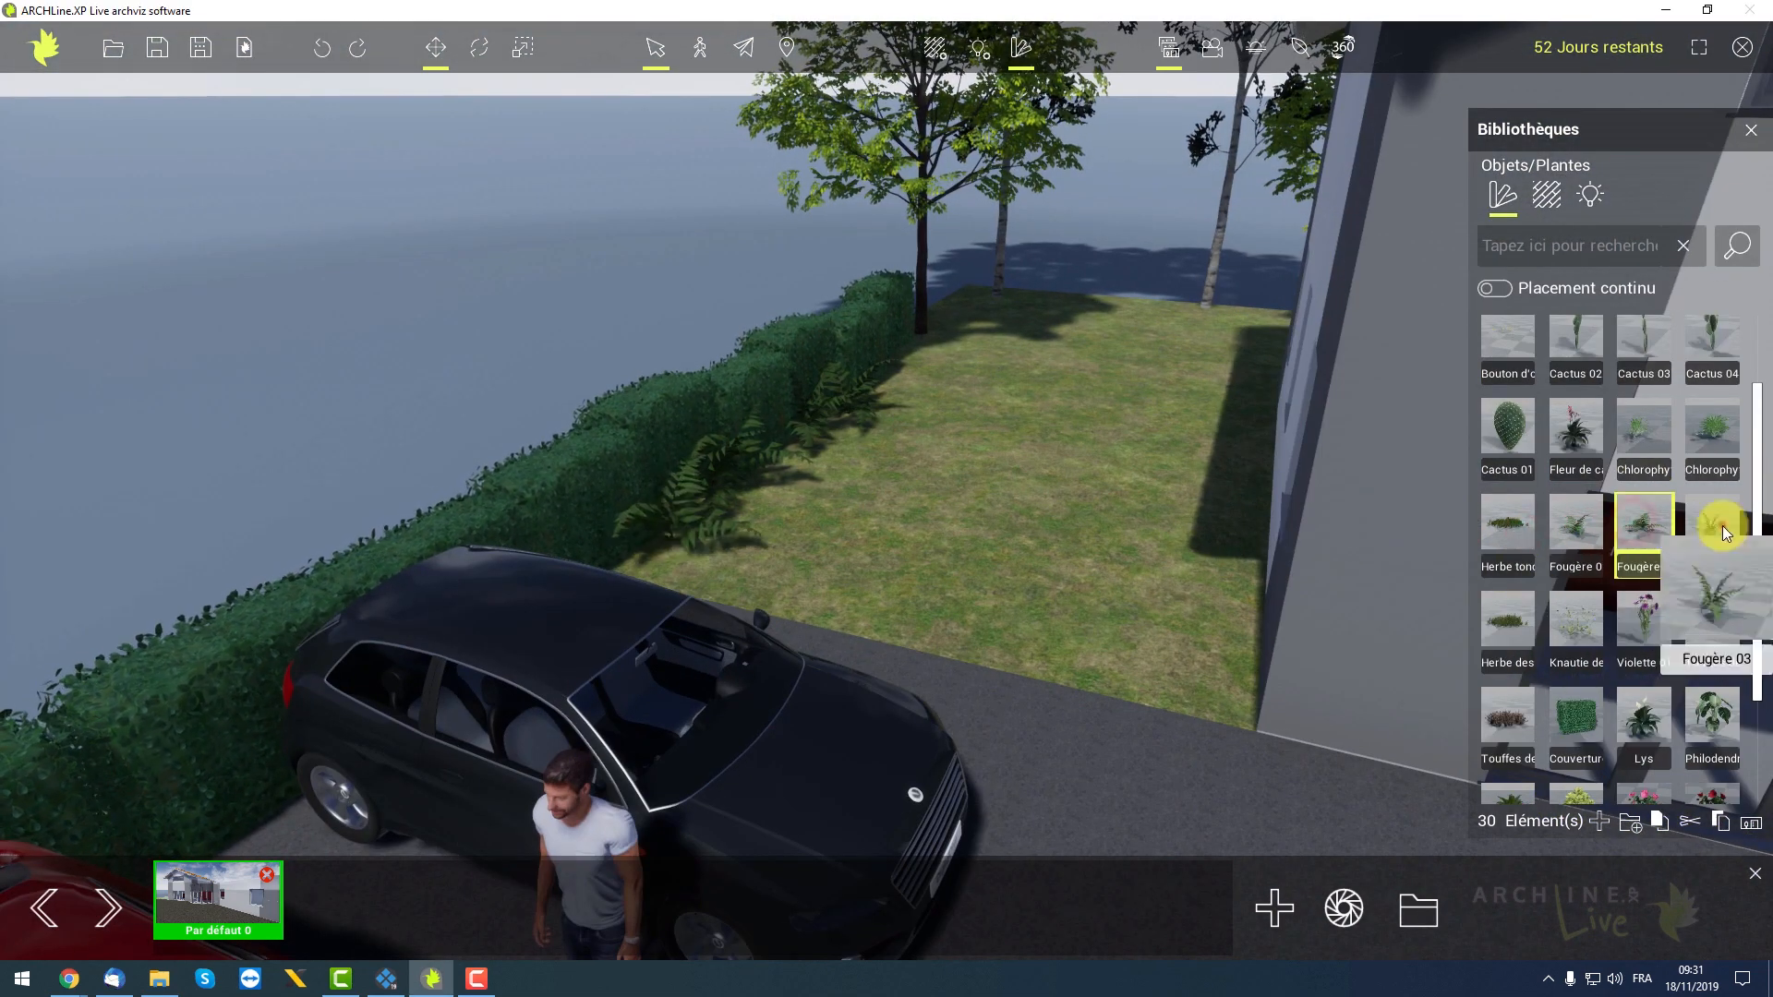
{"action": "left_click_drag", "start_coordinate": [1715, 523], "coordinate": [647, 544]}
Undo the last operation, redo it and switch back to the move mode
{"action": "right_click_drag", "start_coordinate": [637, 277], "coordinate": [710, 354]}
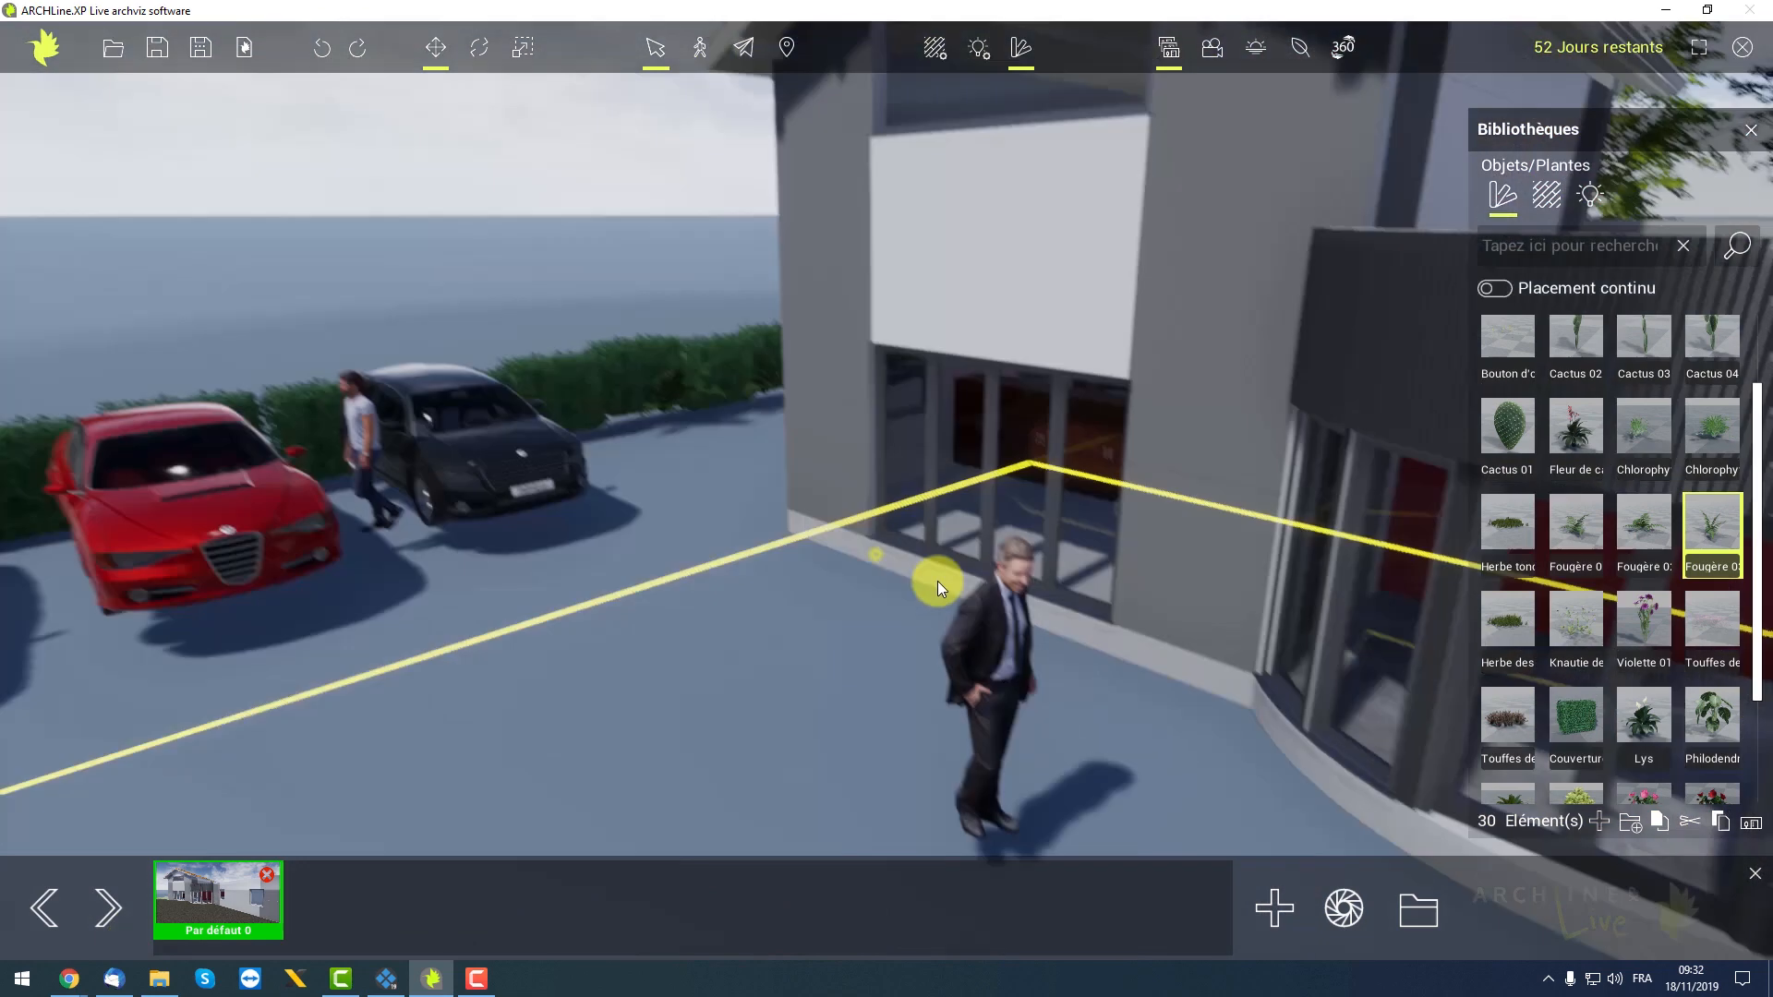
{"action": "left_click", "coordinate": [323, 48]}
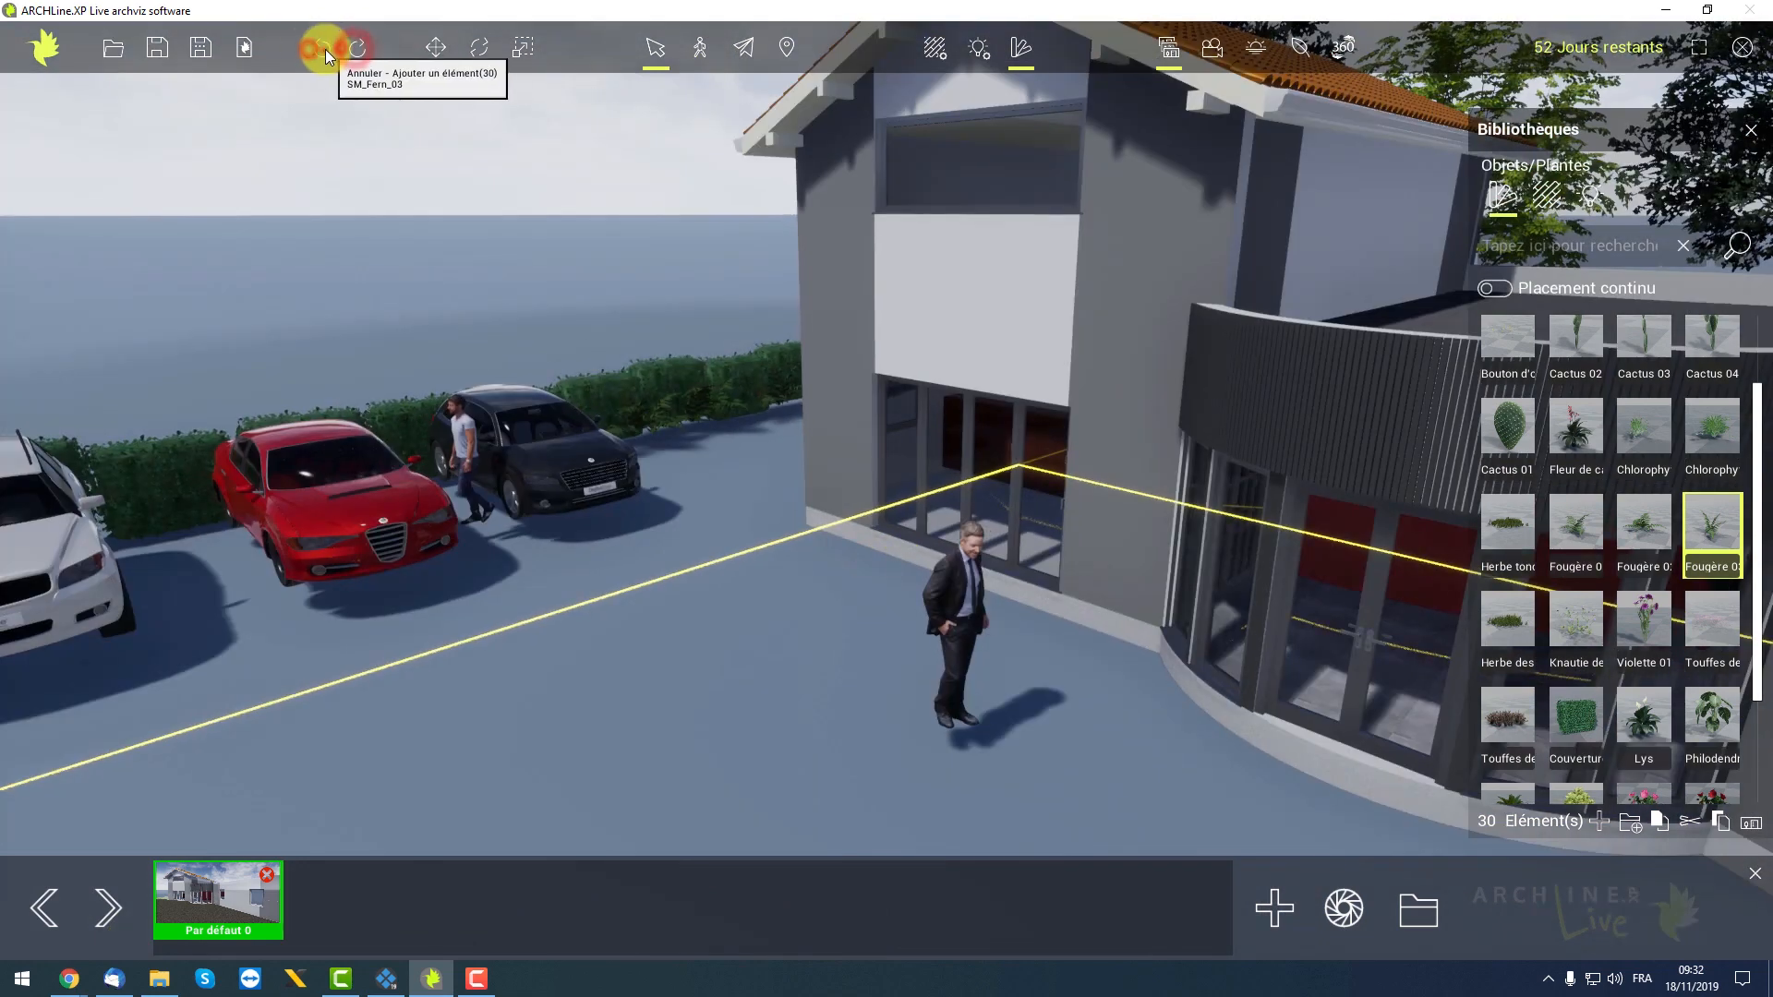
{"action": "left_click", "coordinate": [356, 52]}
{"action": "right_click_drag", "start_coordinate": [691, 445], "coordinate": [663, 499]}
{"action": "left_click", "coordinate": [696, 613]}
{"action": "left_click", "coordinate": [440, 54]}
Select a hedge block behind the black car and shift it slightly along the row
{"action": "right_click_drag", "start_coordinate": [752, 443], "coordinate": [839, 469]}
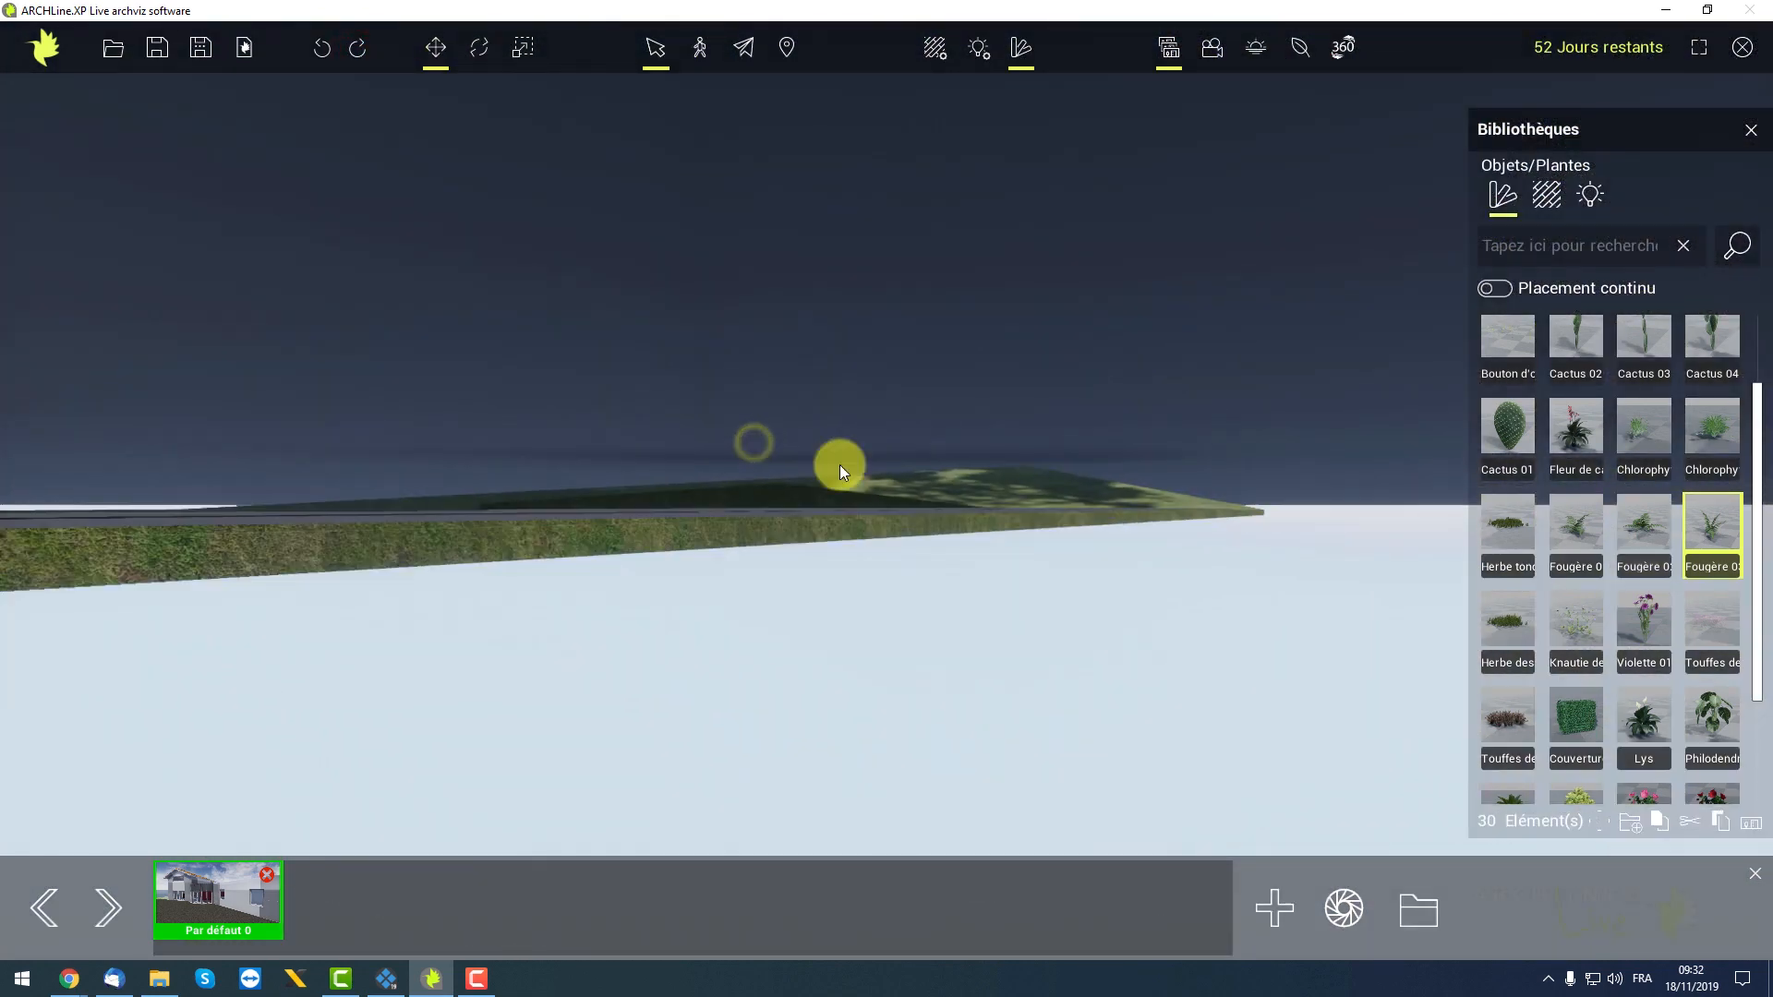
{"action": "left_click", "coordinate": [741, 380]}
{"action": "left_click_drag", "start_coordinate": [548, 386], "coordinate": [556, 324]}
{"action": "right_click_drag", "start_coordinate": [730, 443], "coordinate": [817, 720]}
{"action": "left_click_drag", "start_coordinate": [605, 221], "coordinate": [601, 167]}
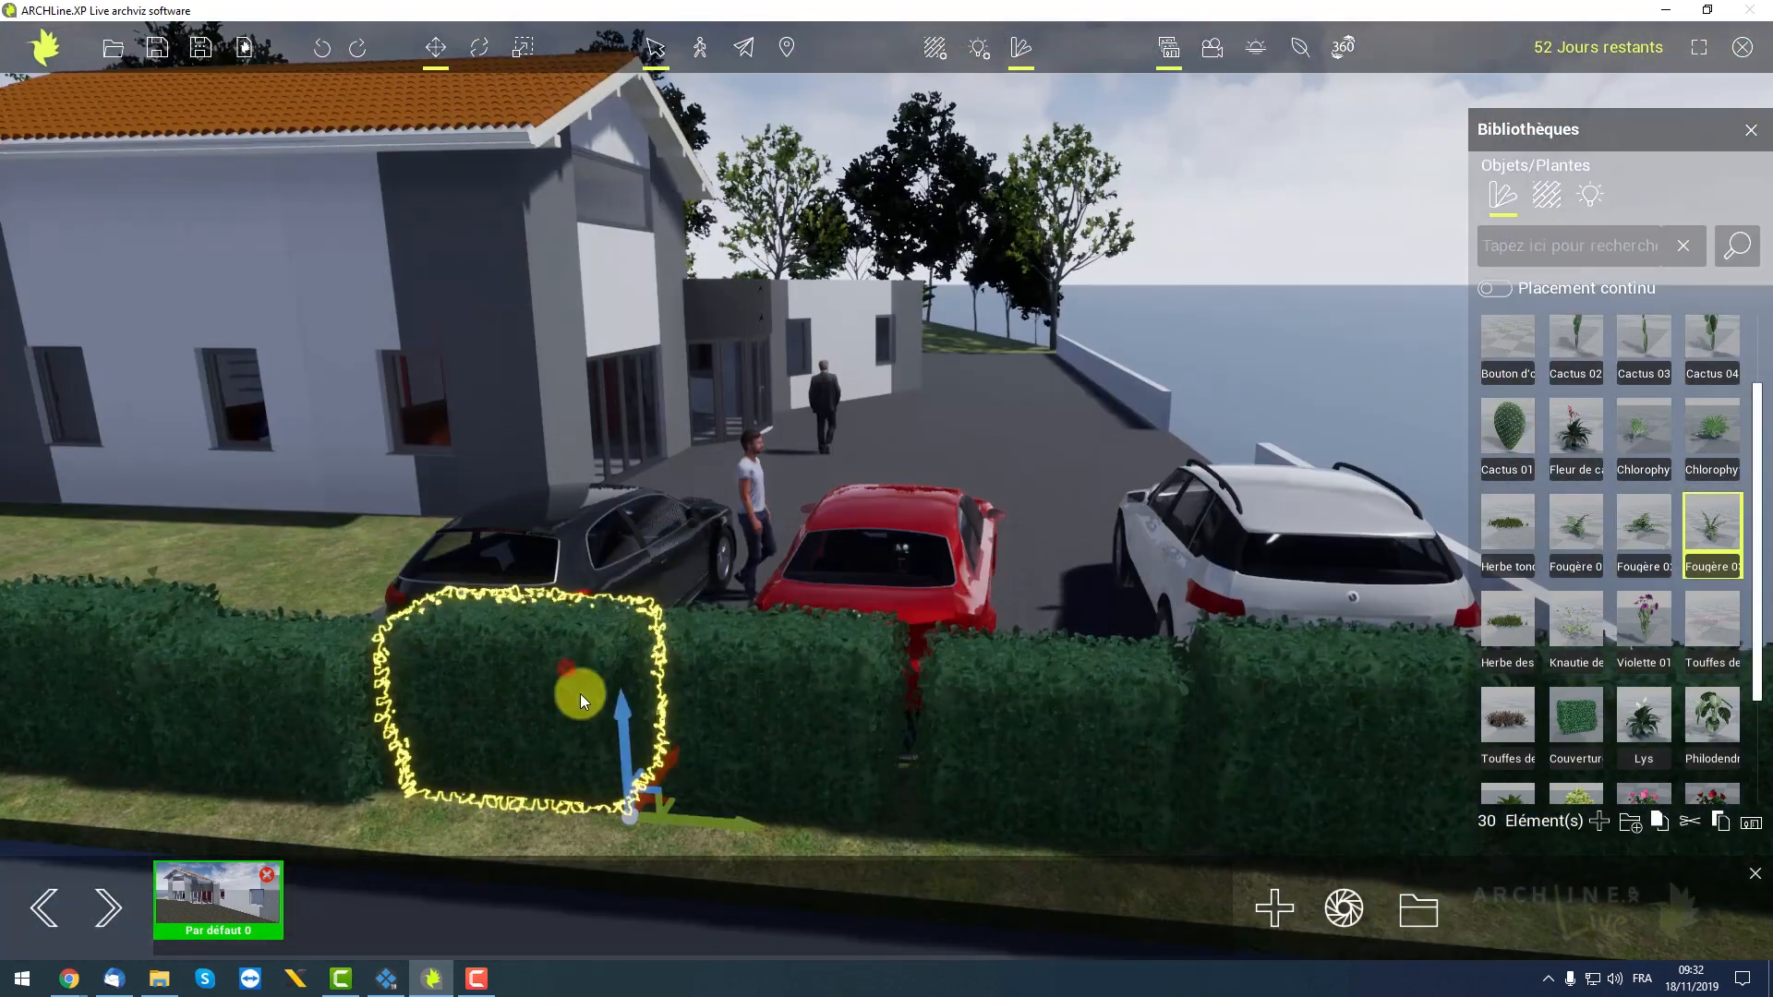
Move the hedge blocks behind the red and white cars to close the gaps between them
{"action": "left_click_drag", "start_coordinate": [582, 697], "coordinate": [913, 809]}
{"action": "right_click_drag", "start_coordinate": [914, 757], "coordinate": [831, 683]}
{"action": "left_click_drag", "start_coordinate": [796, 678], "coordinate": [1062, 692]}
{"action": "right_click_drag", "start_coordinate": [1062, 683], "coordinate": [1027, 644]}
{"action": "left_click_drag", "start_coordinate": [1063, 649], "coordinate": [1044, 671]}
{"action": "left_click_drag", "start_coordinate": [1071, 726], "coordinate": [1028, 718]}
{"action": "right_click_drag", "start_coordinate": [1029, 719], "coordinate": [1060, 630]}
{"action": "left_click_drag", "start_coordinate": [1060, 628], "coordinate": [1003, 652]}
{"action": "left_click_drag", "start_coordinate": [958, 594], "coordinate": [957, 606]}
Reposition the next hedge blocks so they line up with the rest of the row
{"action": "left_click", "coordinate": [1167, 637]}
{"action": "right_click_drag", "start_coordinate": [1167, 645], "coordinate": [663, 527]}
{"action": "left_click_drag", "start_coordinate": [1179, 699], "coordinate": [1080, 739]}
{"action": "right_click_drag", "start_coordinate": [1080, 739], "coordinate": [1048, 683]}
{"action": "left_click_drag", "start_coordinate": [1068, 749], "coordinate": [933, 693]}
{"action": "right_click_drag", "start_coordinate": [933, 692], "coordinate": [932, 408]}
Align the remaining hedge blocks behind the ferns, working from the lawn side of the hedge
{"action": "left_click", "coordinate": [647, 595]}
{"action": "left_click_drag", "start_coordinate": [715, 549], "coordinate": [720, 591]}
{"action": "right_click_drag", "start_coordinate": [721, 590], "coordinate": [730, 678]}
{"action": "left_click", "coordinate": [716, 684]}
{"action": "left_click_drag", "start_coordinate": [615, 686], "coordinate": [613, 709]}
{"action": "left_click", "coordinate": [1099, 681]}
{"action": "left_click_drag", "start_coordinate": [1050, 692], "coordinate": [1056, 722]}
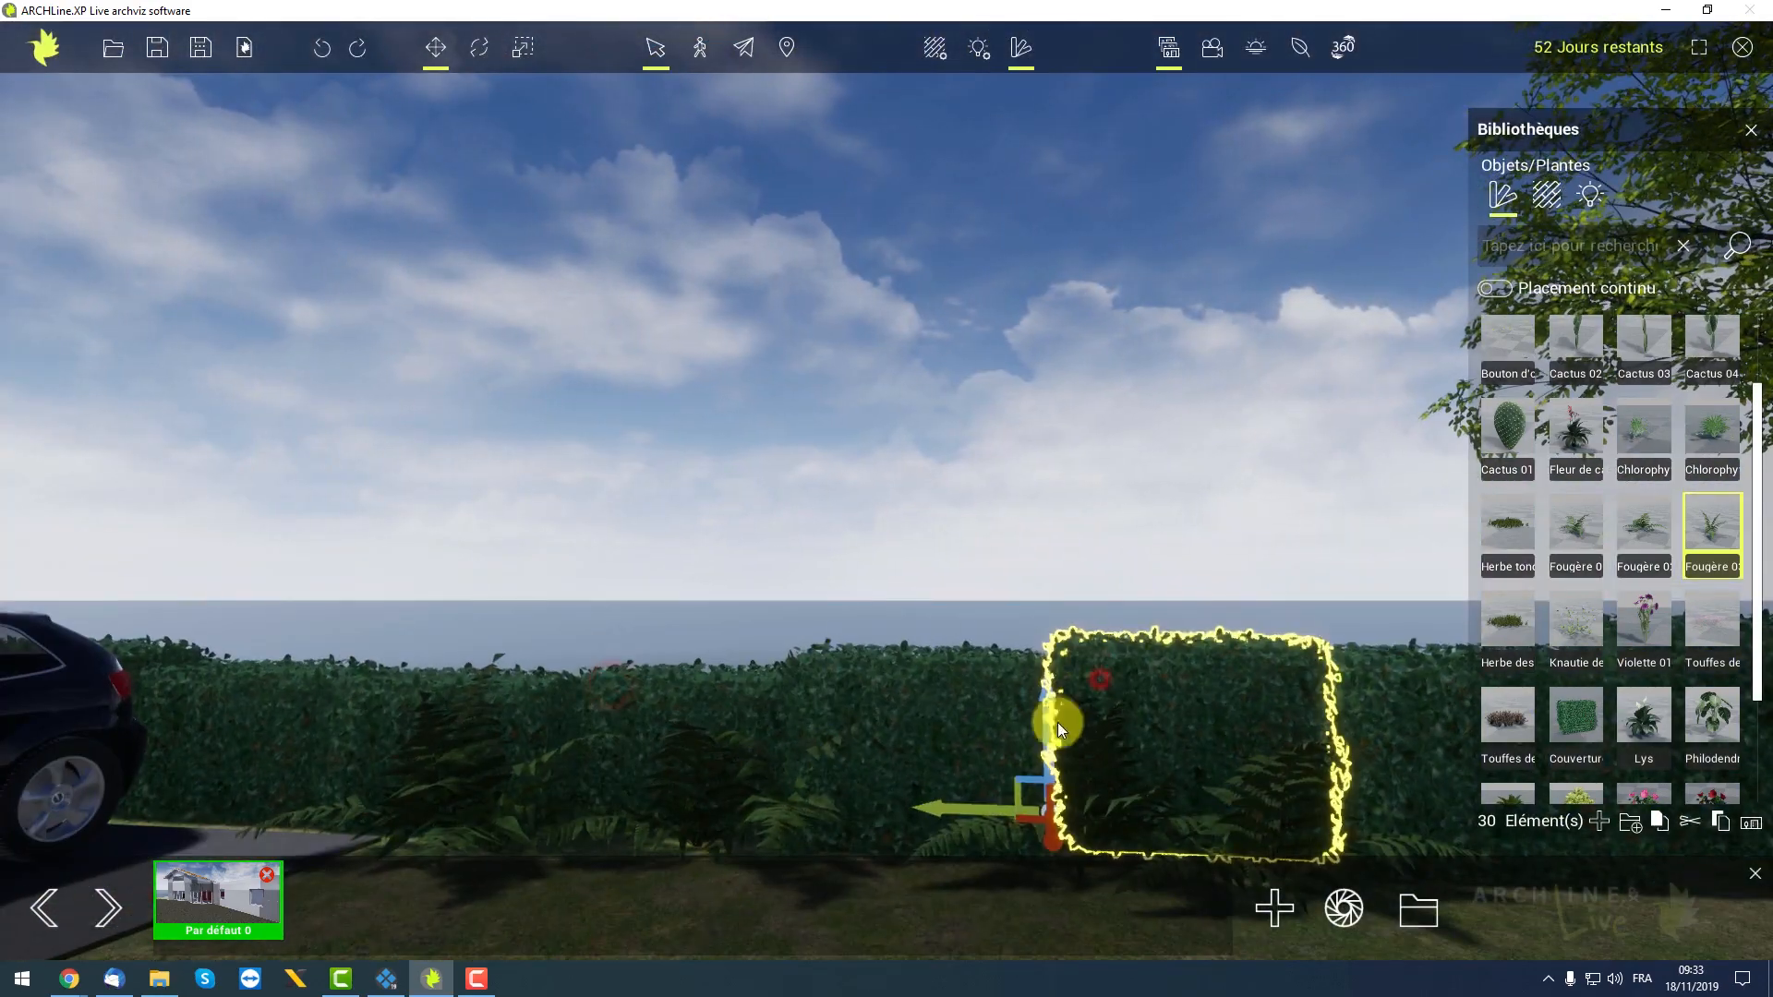
{"action": "left_click", "coordinate": [905, 711]}
Place trees from the Objets/Arbres library category at the far end of the lawn beside the building
{"action": "right_click_drag", "start_coordinate": [834, 700], "coordinate": [1507, 702]}
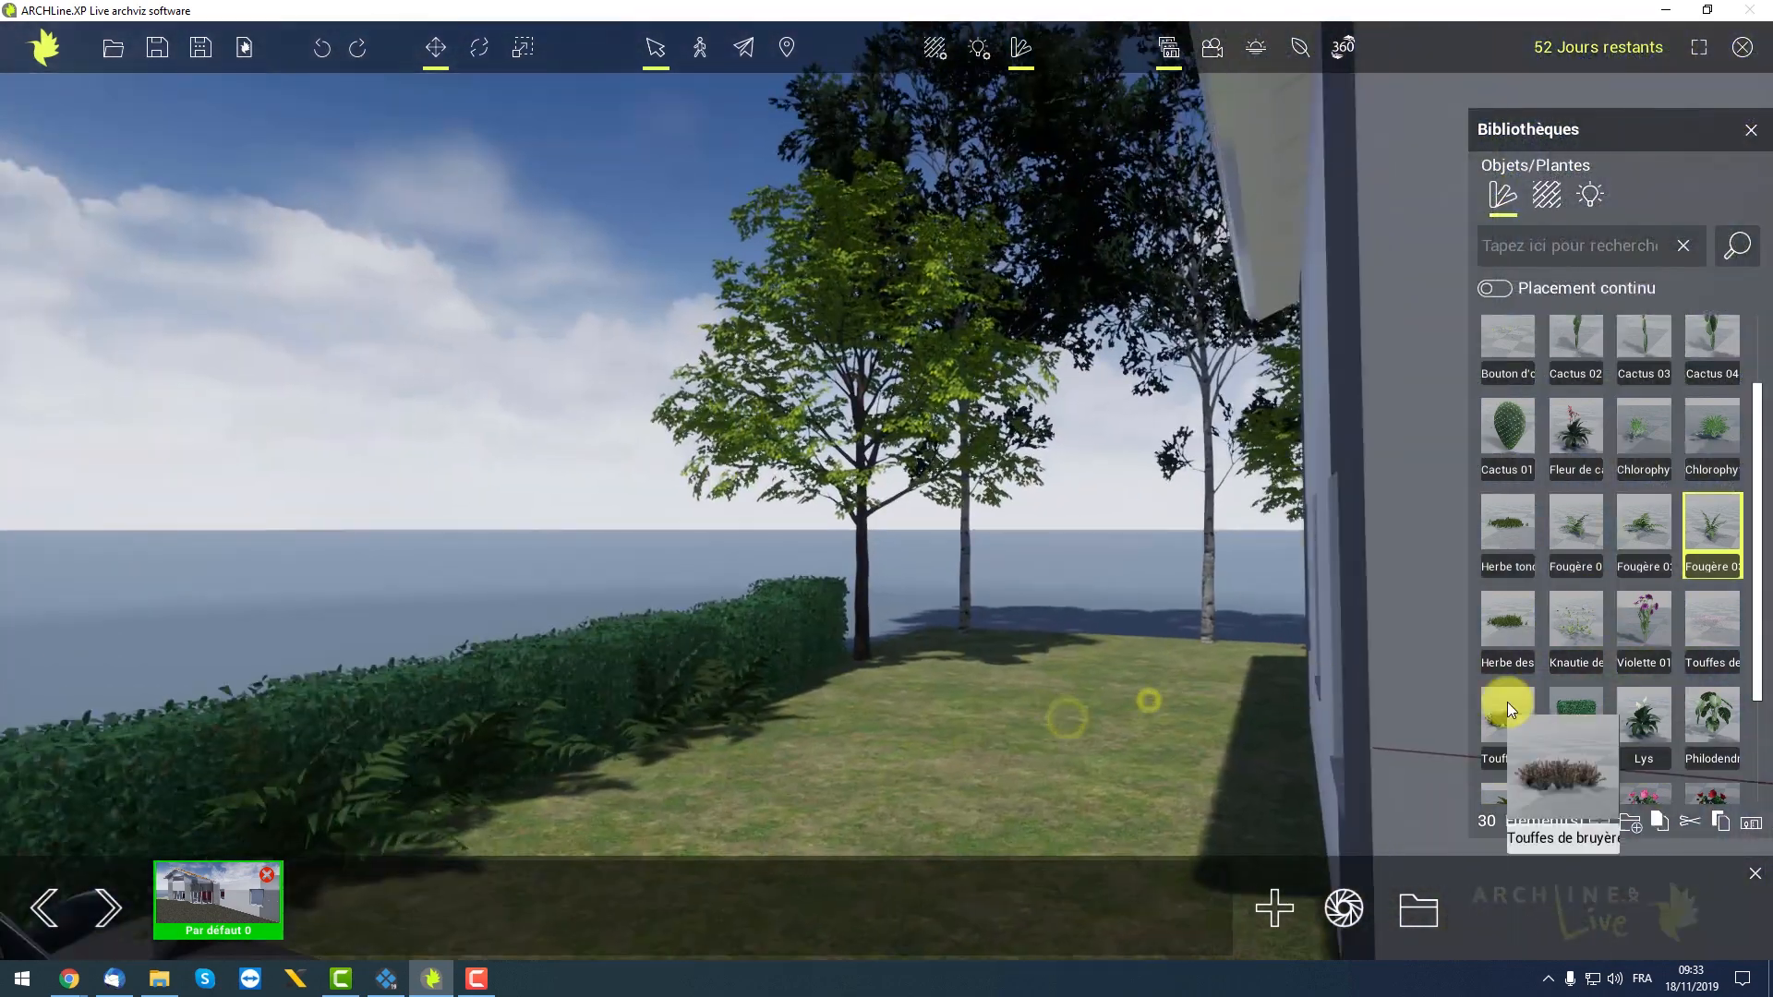
{"action": "scroll", "coordinate": [1538, 704], "scroll_direction": "down", "scroll_amount": 1}
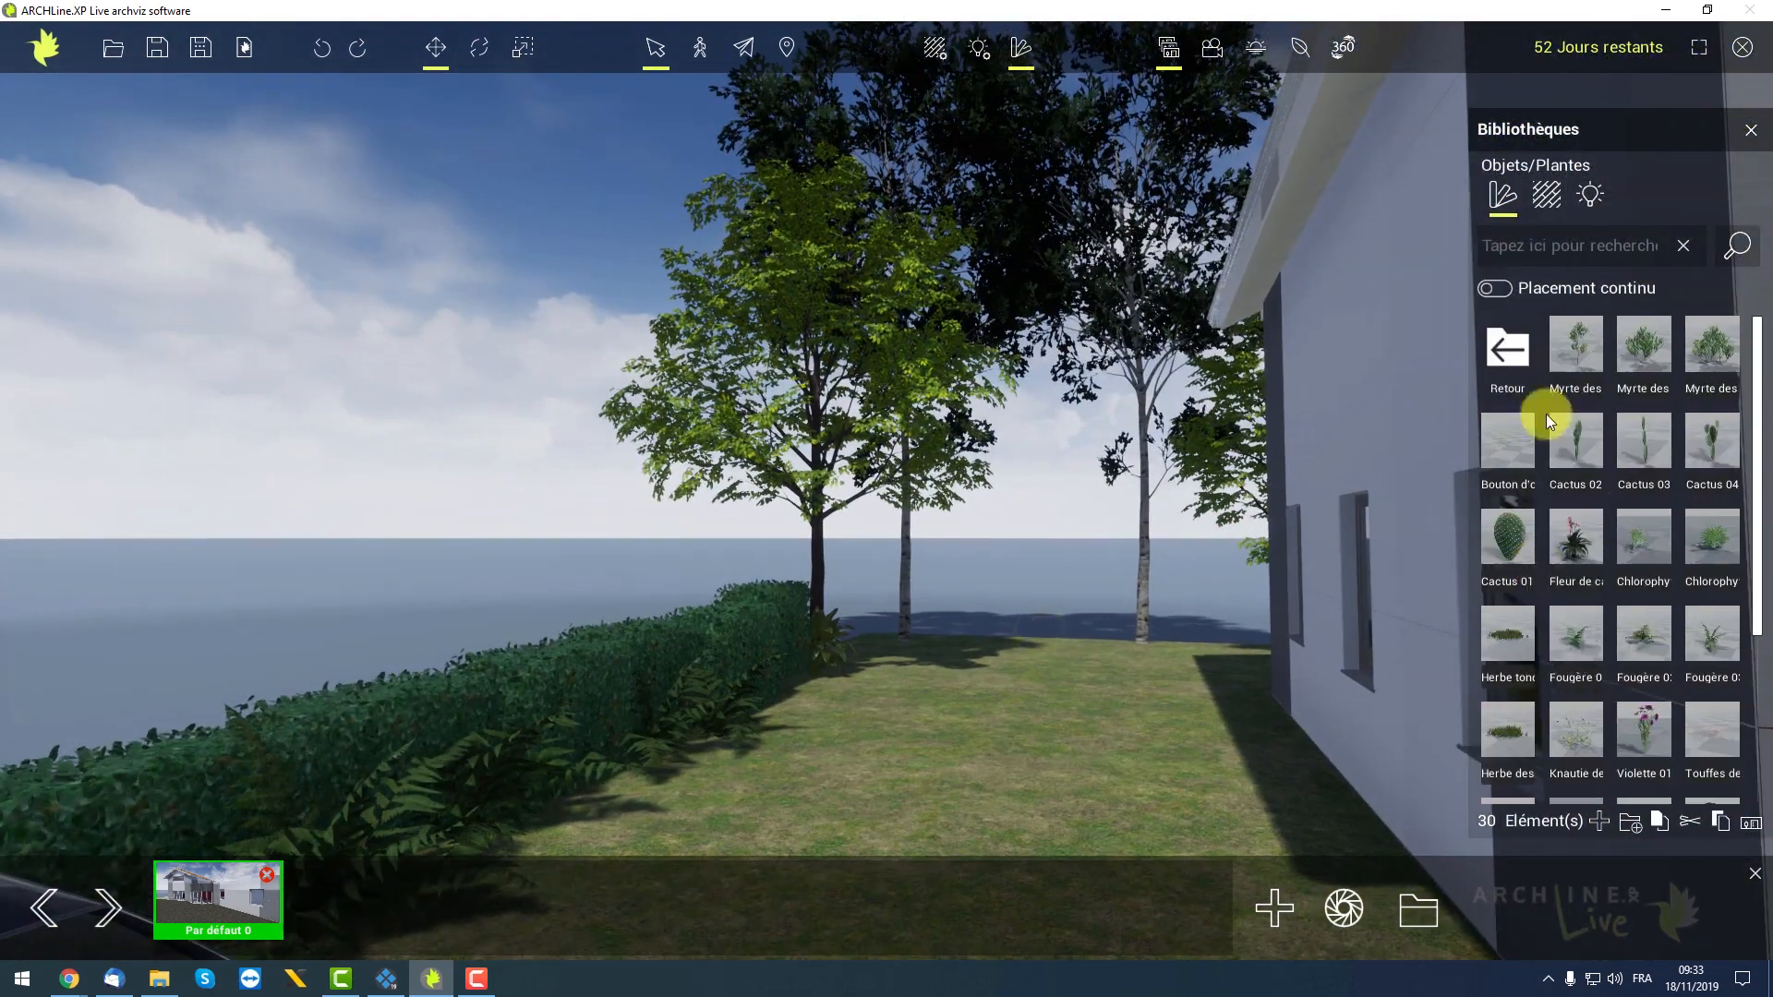
{"action": "left_click", "coordinate": [1713, 445]}
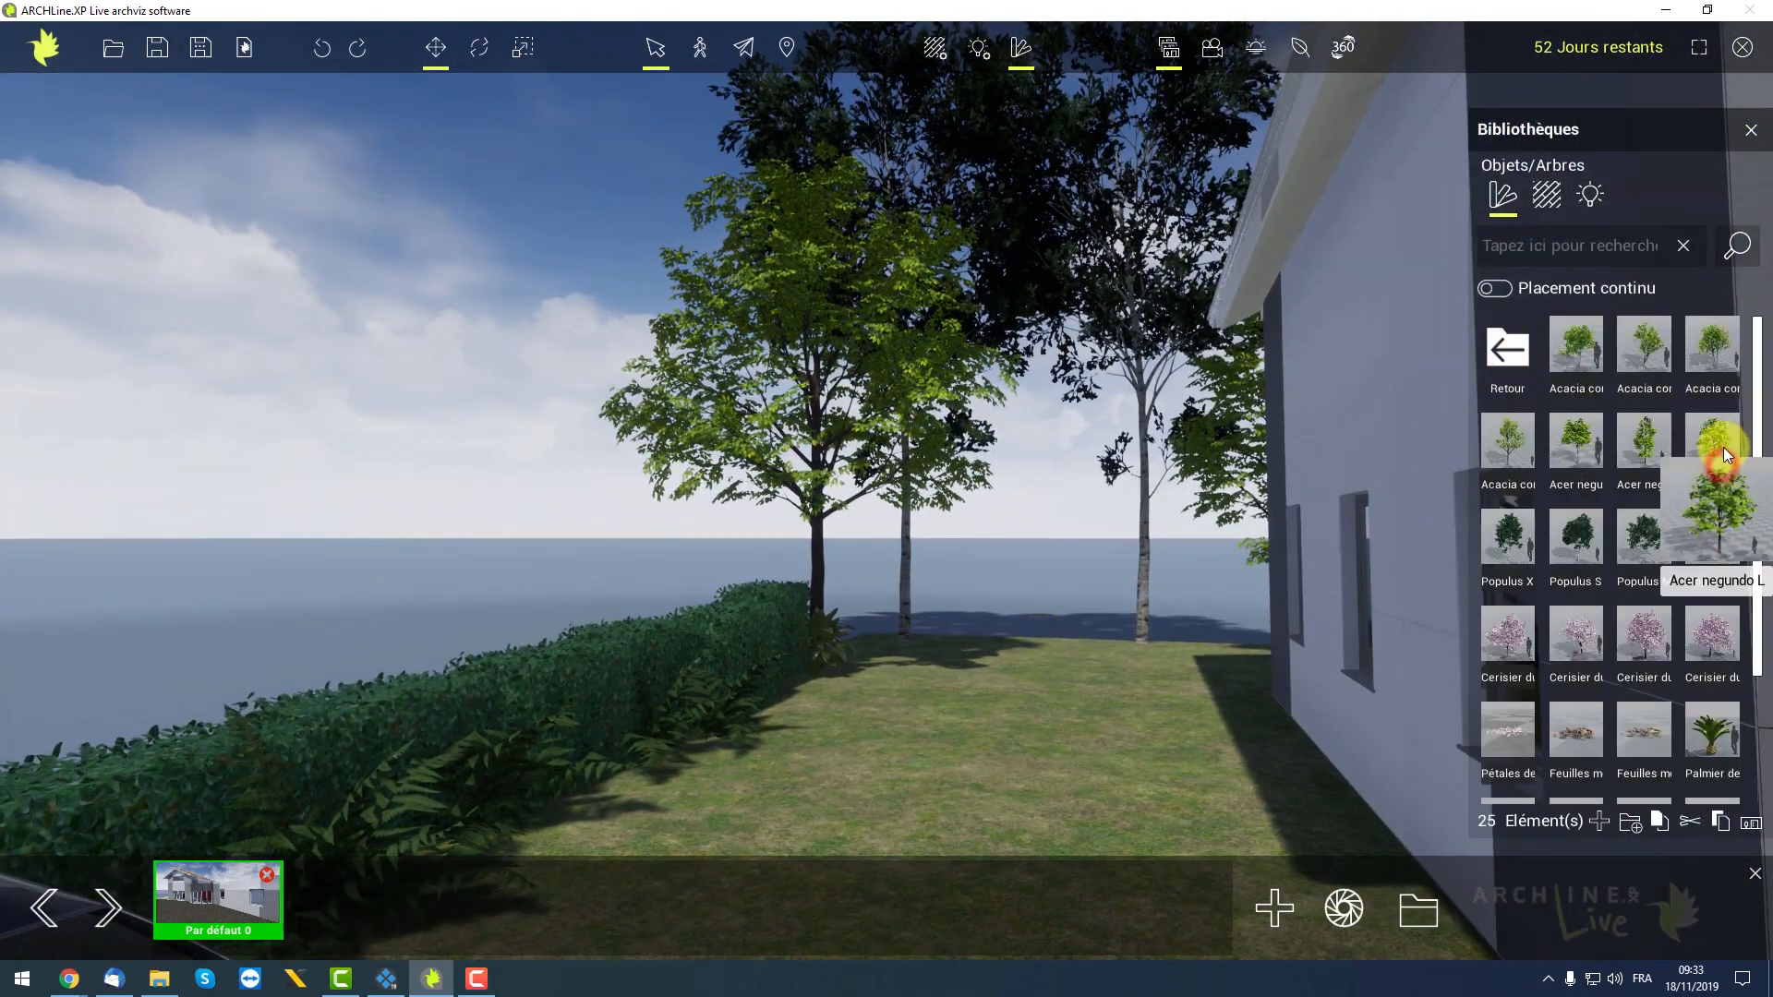
{"action": "left_click_drag", "start_coordinate": [1340, 575], "coordinate": [1086, 651]}
{"action": "left_click_drag", "start_coordinate": [1575, 347], "coordinate": [885, 656]}
{"action": "left_click_drag", "start_coordinate": [1572, 348], "coordinate": [981, 654]}
Add two more library trees at the far end of the lawn, closer to the building wall
{"action": "scroll", "coordinate": [1658, 751], "scroll_direction": "down", "scroll_amount": 3}
{"action": "left_click_drag", "start_coordinate": [1581, 657], "coordinate": [1190, 637]}
{"action": "scroll", "coordinate": [1582, 379], "scroll_direction": "up", "scroll_amount": 1}
{"action": "left_click_drag", "start_coordinate": [1576, 353], "coordinate": [1187, 650]}
{"action": "right_click_drag", "start_coordinate": [1155, 656], "coordinate": [1283, 655]}
{"action": "scroll", "coordinate": [1638, 639], "scroll_direction": "up", "scroll_amount": 2}
Place three Myrte shrubs from the Plantes category beneath the trees at the far end of the lawn
{"action": "left_click", "coordinate": [1507, 349]}
{"action": "left_click", "coordinate": [1664, 457]}
{"action": "left_click_drag", "start_coordinate": [1712, 348], "coordinate": [905, 657]}
{"action": "left_click_drag", "start_coordinate": [1644, 347], "coordinate": [951, 672]}
{"action": "left_click_drag", "start_coordinate": [1711, 351], "coordinate": [806, 692]}
Look over the new planting around the building and return to the top level of the library
{"action": "scroll", "coordinate": [894, 726], "scroll_direction": "down", "scroll_amount": 5}
{"action": "right_click_drag", "start_coordinate": [878, 732], "coordinate": [969, 624]}
{"action": "scroll", "coordinate": [1199, 765], "scroll_direction": "down", "scroll_amount": 5}
{"action": "scroll", "coordinate": [893, 628], "scroll_direction": "up", "scroll_amount": 5}
{"action": "left_click", "coordinate": [1514, 351]}
{"action": "right_click_drag", "start_coordinate": [748, 506], "coordinate": [841, 517]}
{"action": "scroll", "coordinate": [1007, 500], "scroll_direction": "up", "scroll_amount": 4}
{"action": "right_click_drag", "start_coordinate": [1006, 500], "coordinate": [942, 530]}
{"action": "scroll", "coordinate": [1076, 535], "scroll_direction": "down", "scroll_amount": 3}
{"action": "right_click_drag", "start_coordinate": [1077, 535], "coordinate": [831, 506]}
{"action": "left_click", "coordinate": [1508, 349]}
View the building front from behind the cars and examine the Effets library category
{"action": "right_click_drag", "start_coordinate": [907, 557], "coordinate": [806, 526]}
{"action": "right_click_drag", "start_coordinate": [804, 523], "coordinate": [1198, 480]}
{"action": "scroll", "coordinate": [1198, 480], "scroll_direction": "down", "scroll_amount": 5}
{"action": "right_click_drag", "start_coordinate": [681, 628], "coordinate": [459, 613]}
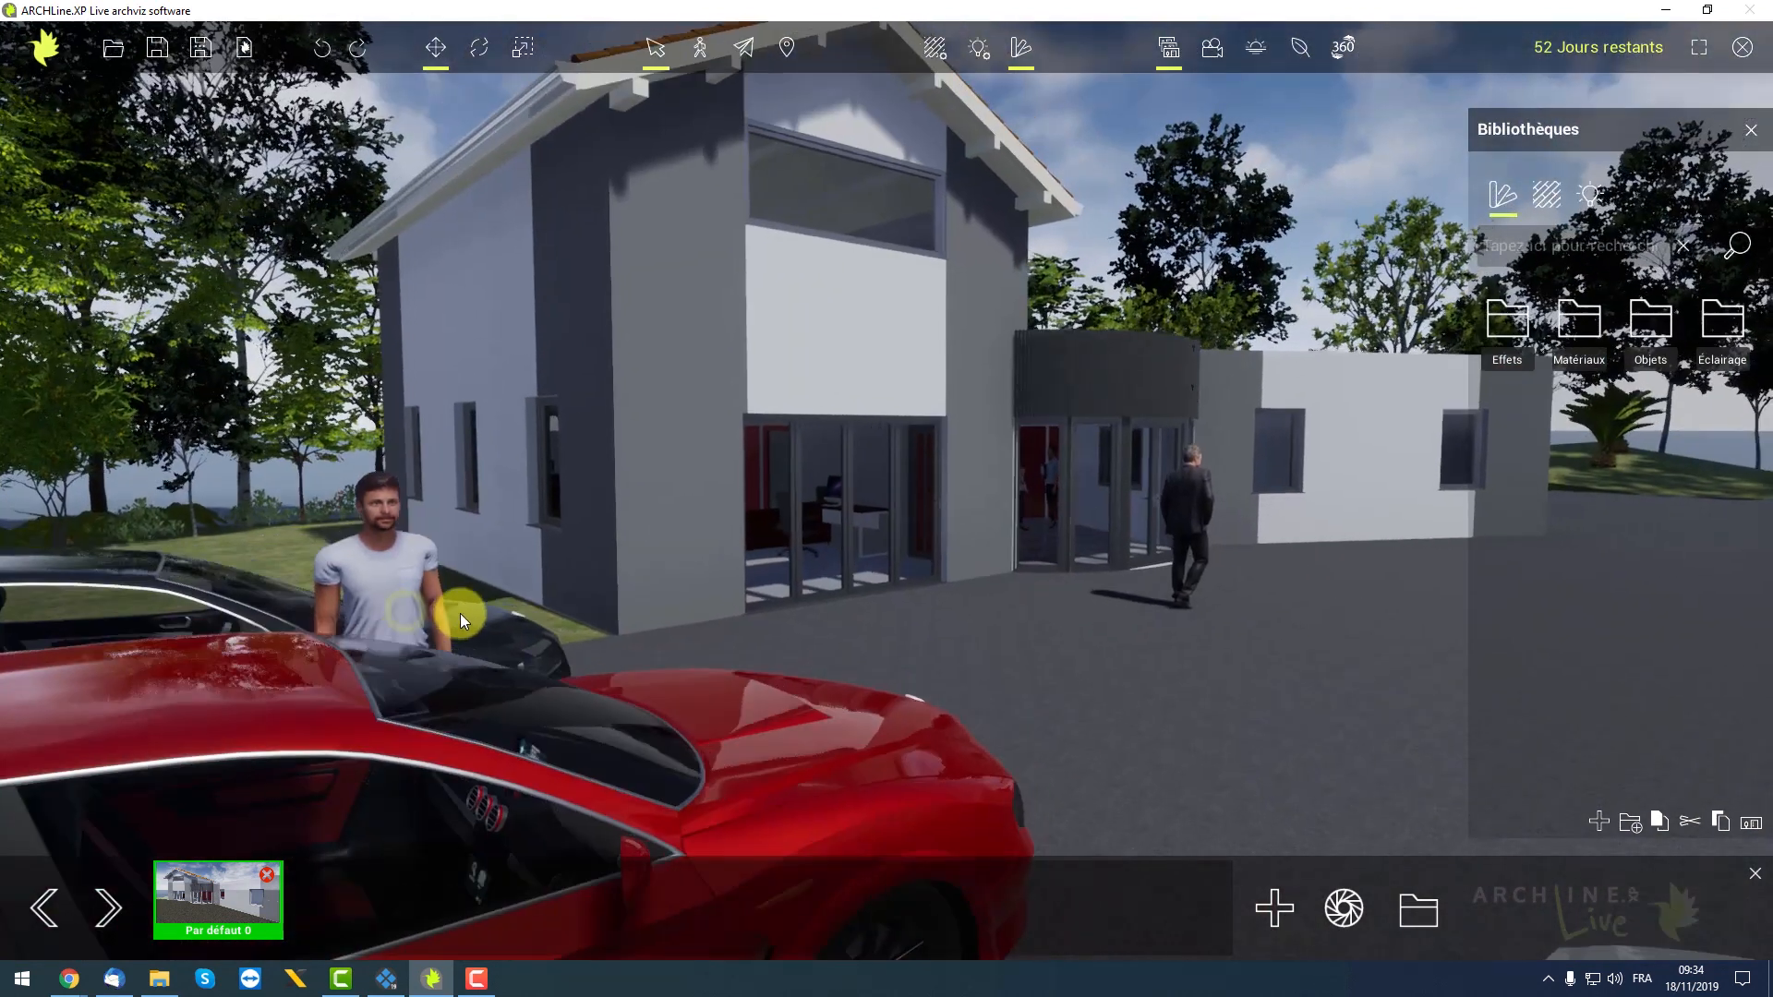
{"action": "scroll", "coordinate": [460, 614], "scroll_direction": "down", "scroll_amount": 2}
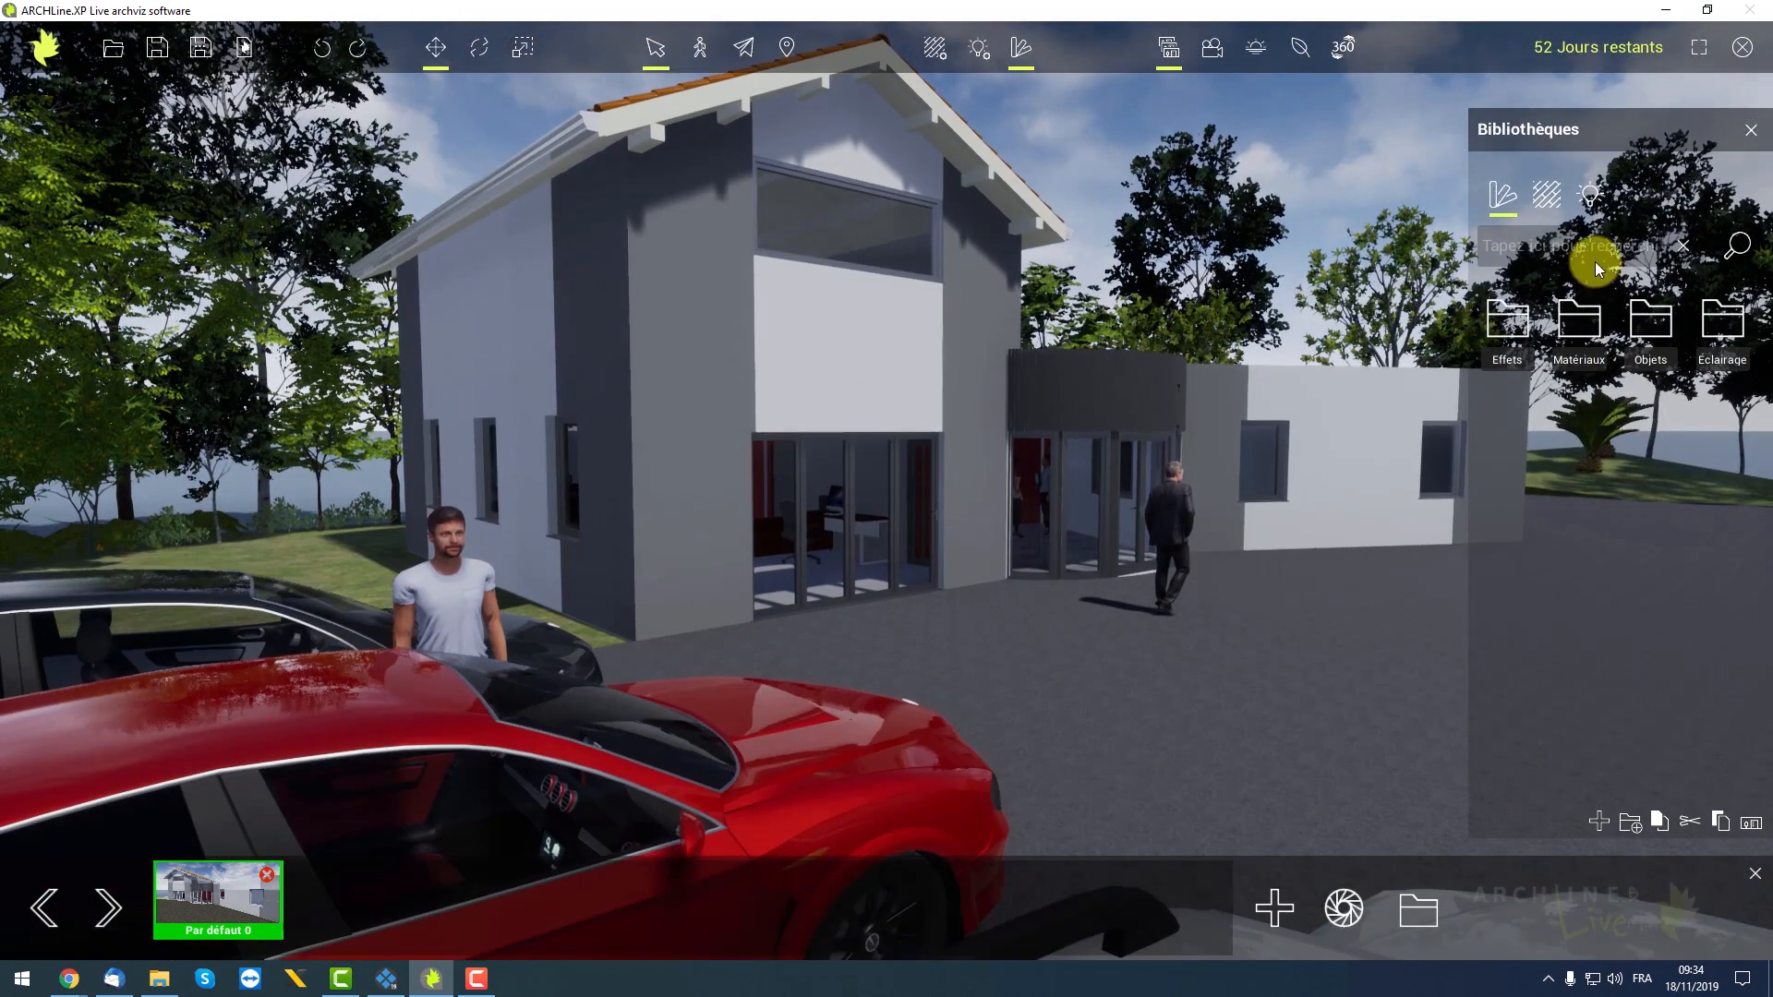
{"action": "left_click", "coordinate": [1514, 325]}
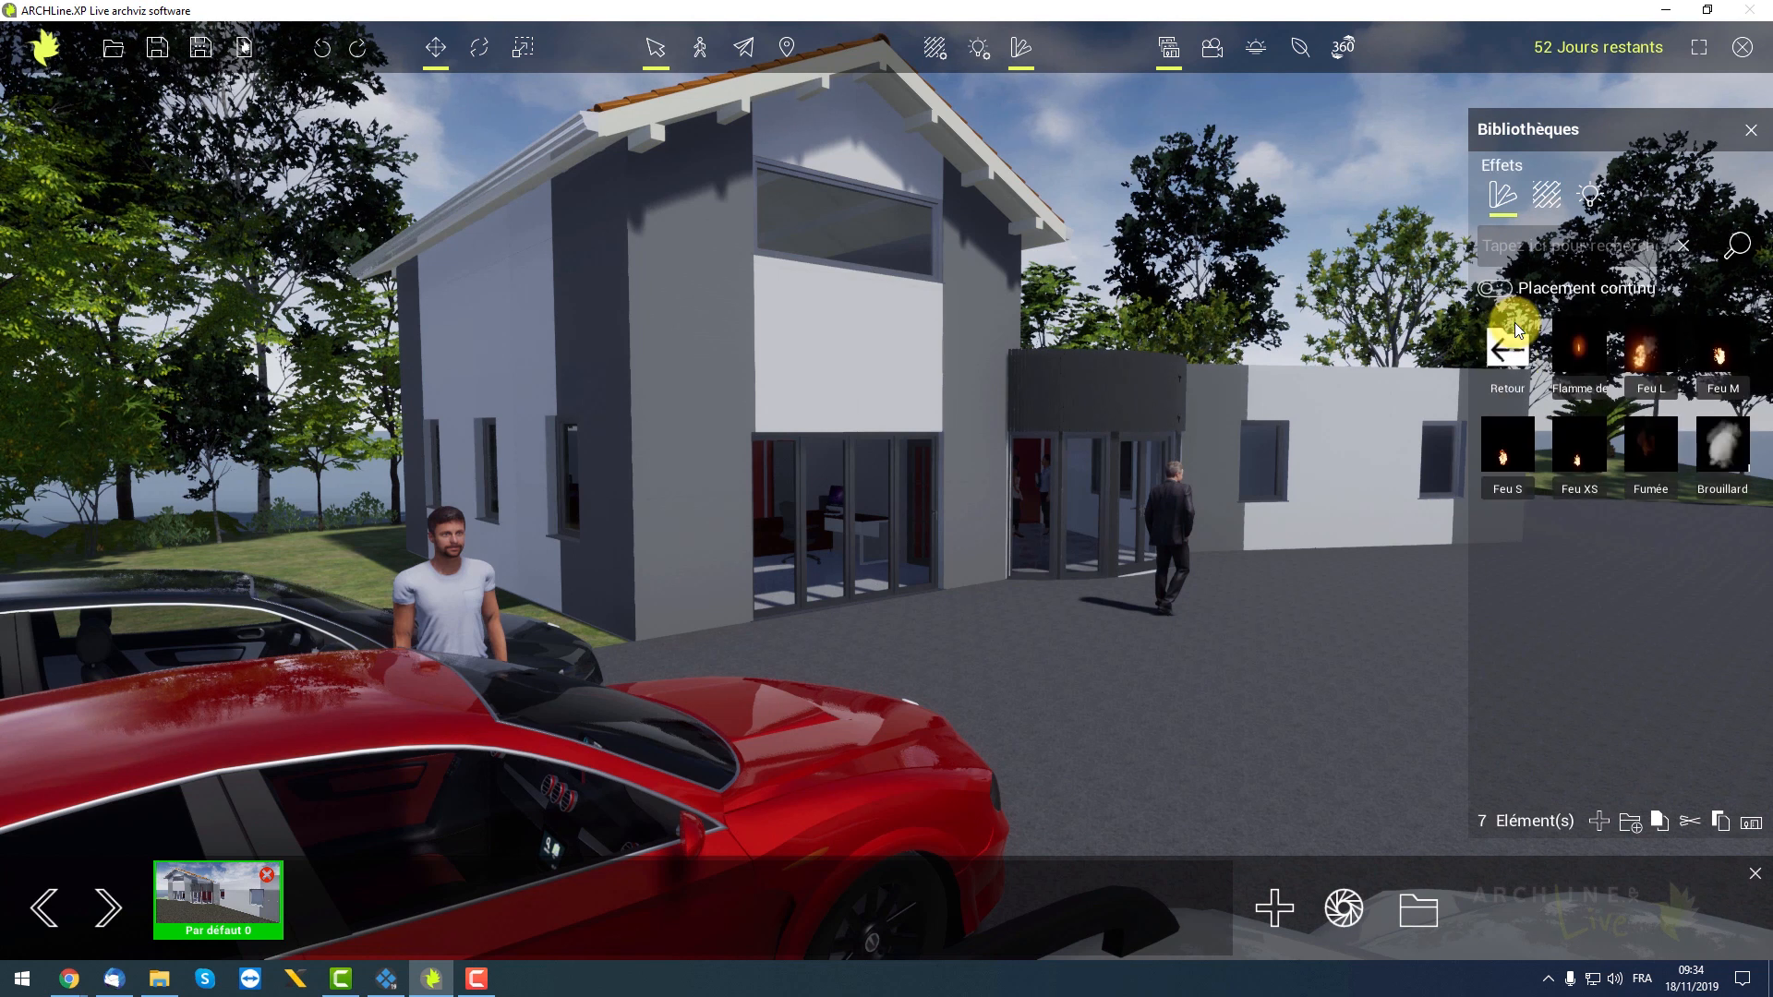
{"action": "left_click", "coordinate": [1500, 356]}
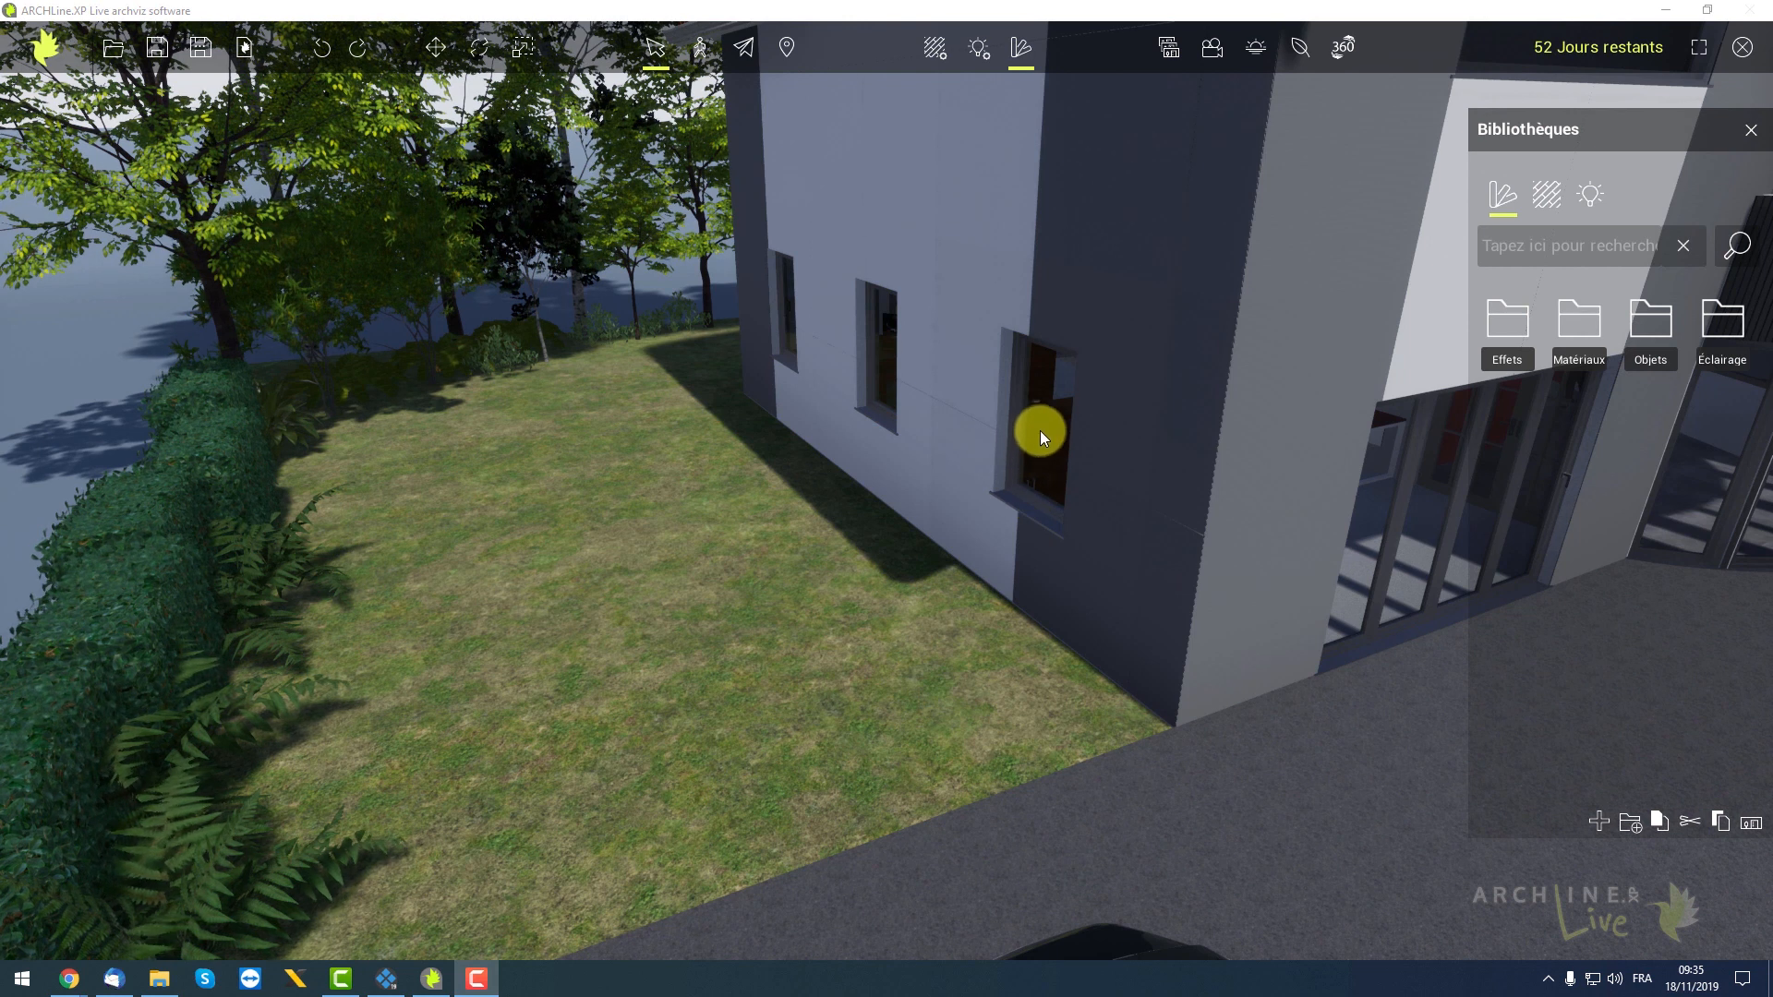
Paint once on the side lawn with the Petit bosquet vegetation brush at radius 20 and density 10
{"action": "left_click", "coordinate": [1295, 47]}
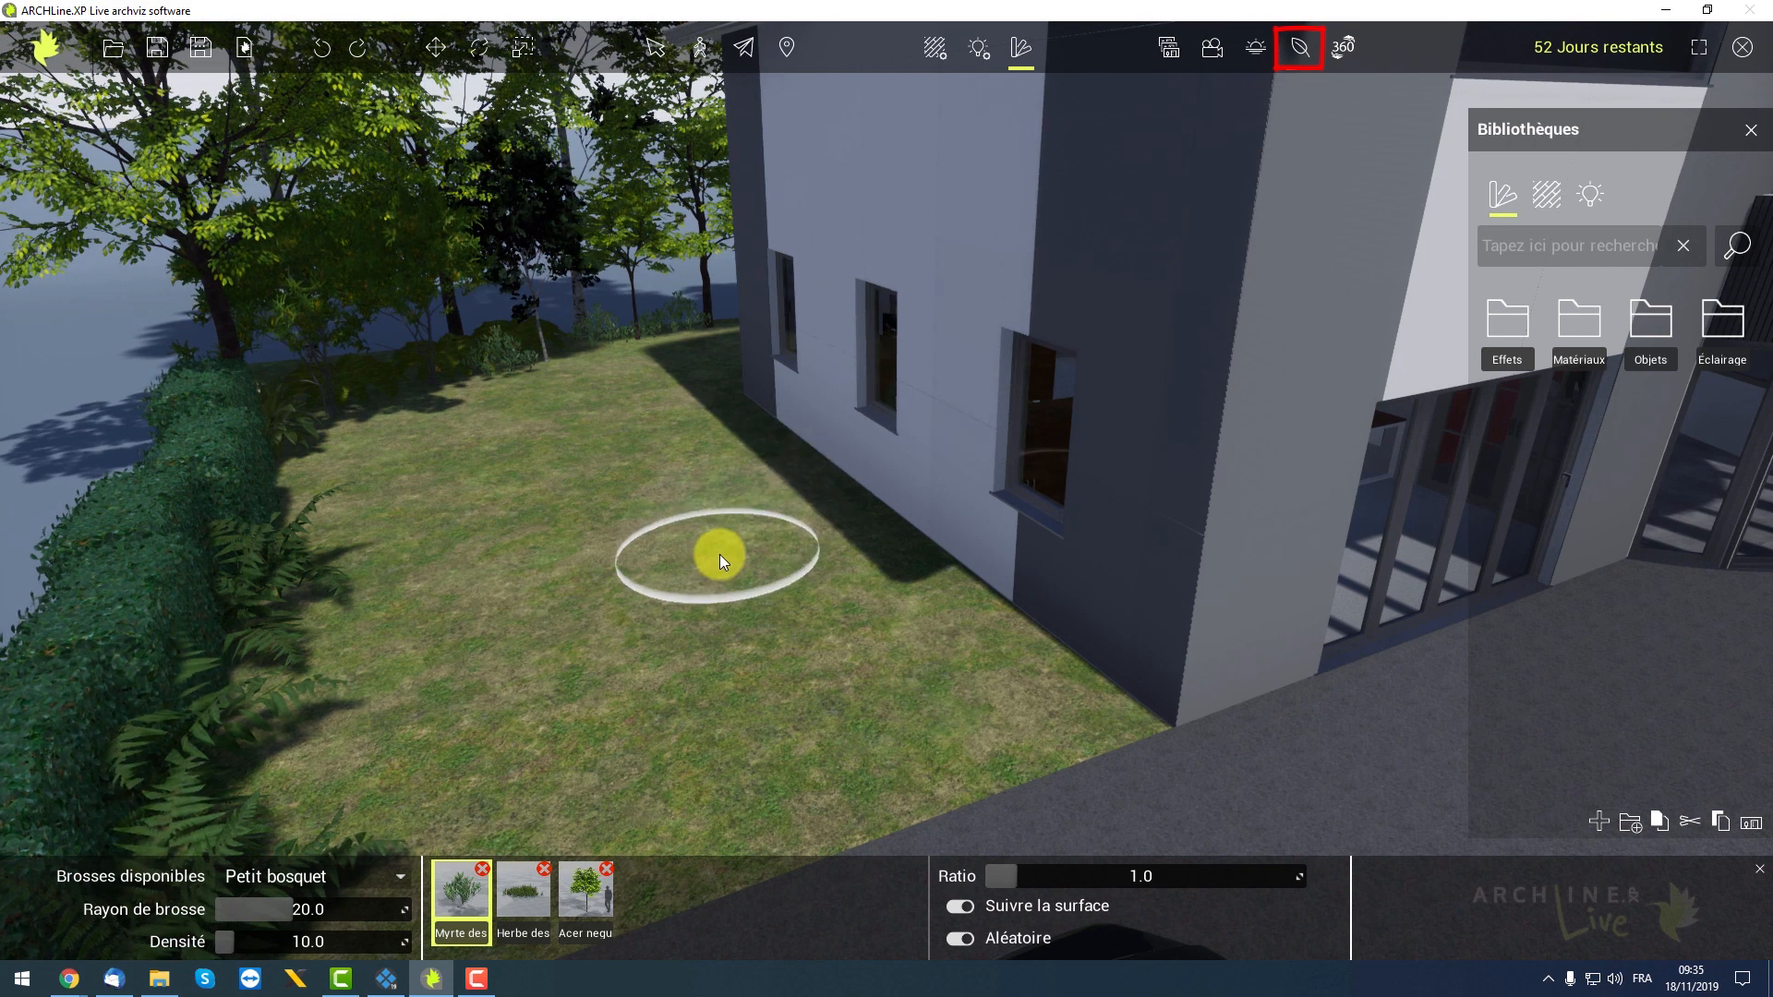
{"action": "scroll", "coordinate": [714, 551], "scroll_direction": "up", "scroll_amount": 4}
{"action": "scroll", "coordinate": [759, 432], "scroll_direction": "up", "scroll_amount": 4}
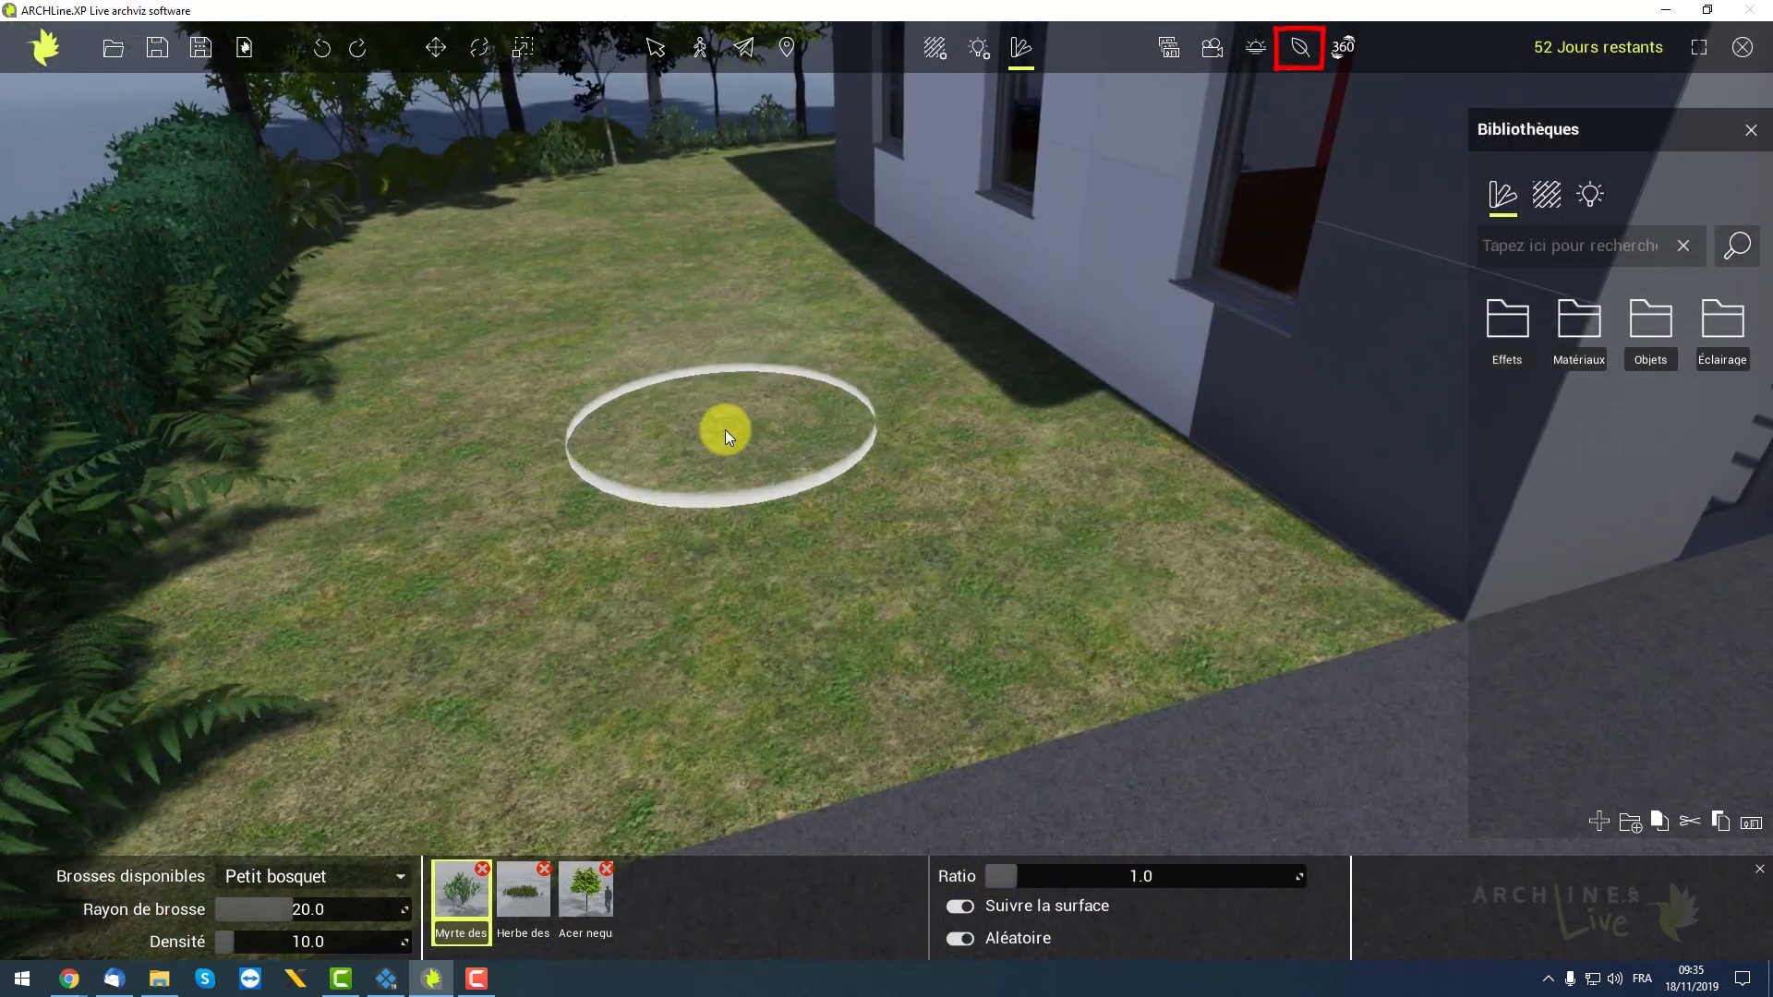
{"action": "left_click", "coordinate": [724, 429]}
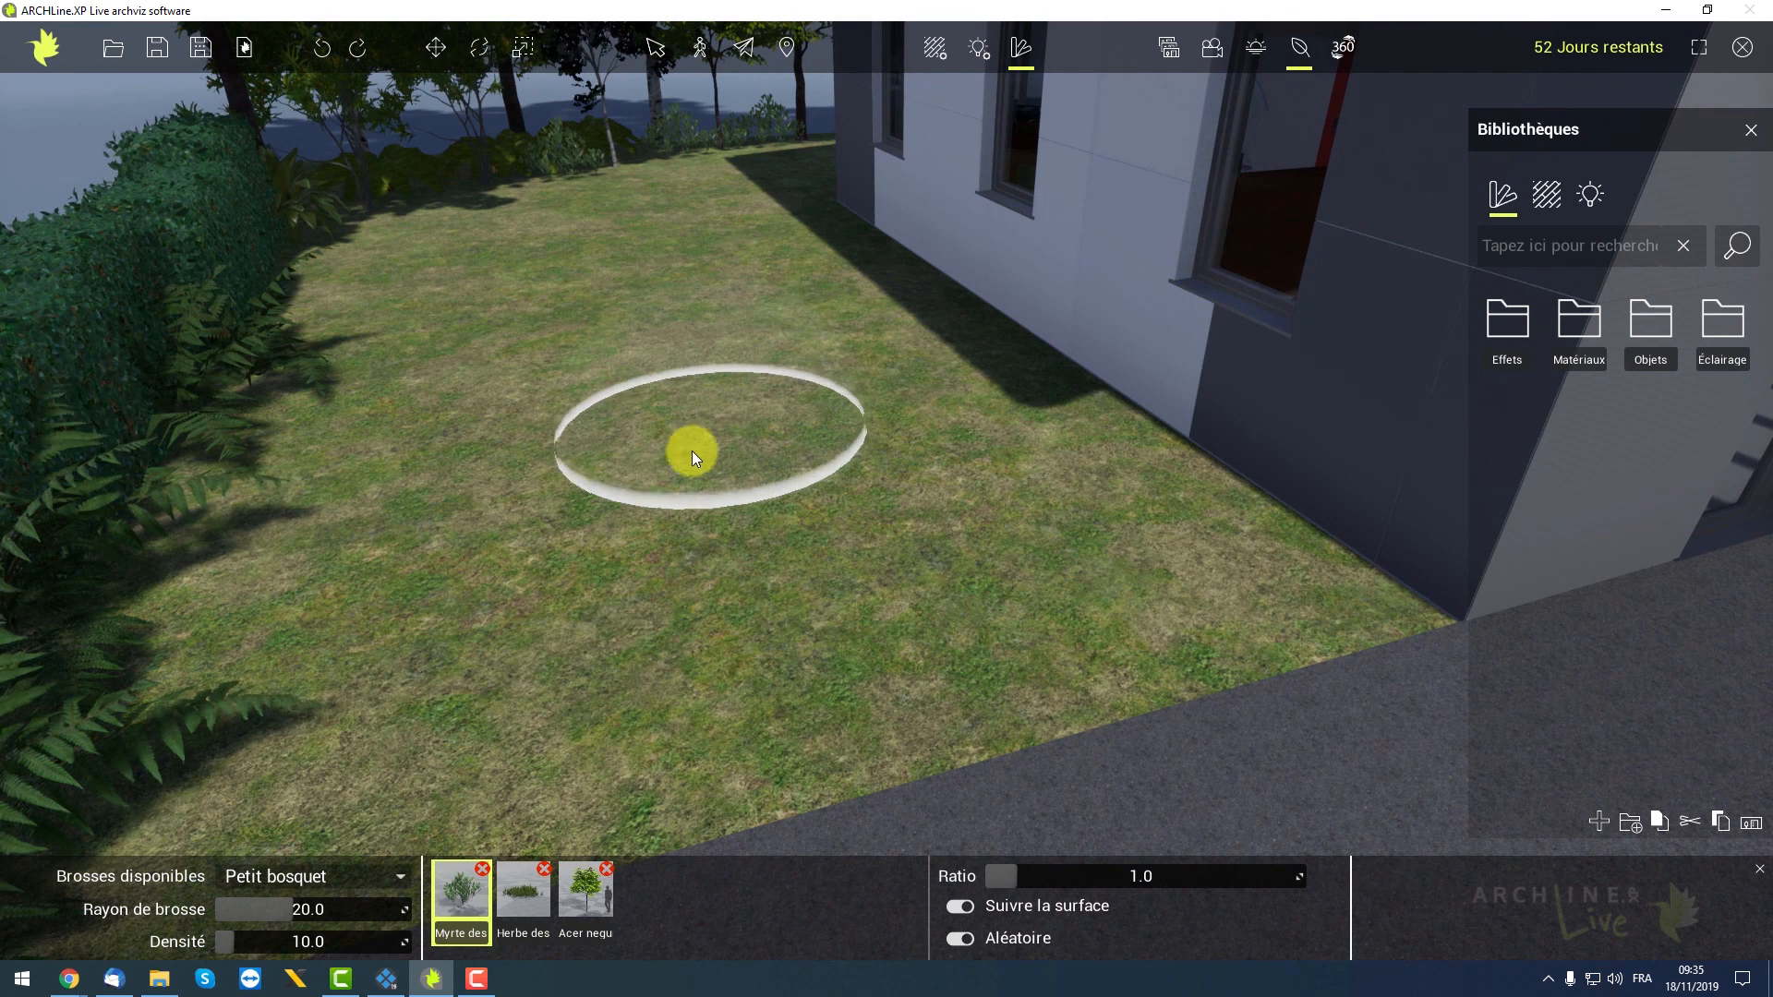
Remove the existing plants from the Petit bosquet brush and load it with Herbe tondue instead
{"action": "left_click", "coordinate": [482, 869]}
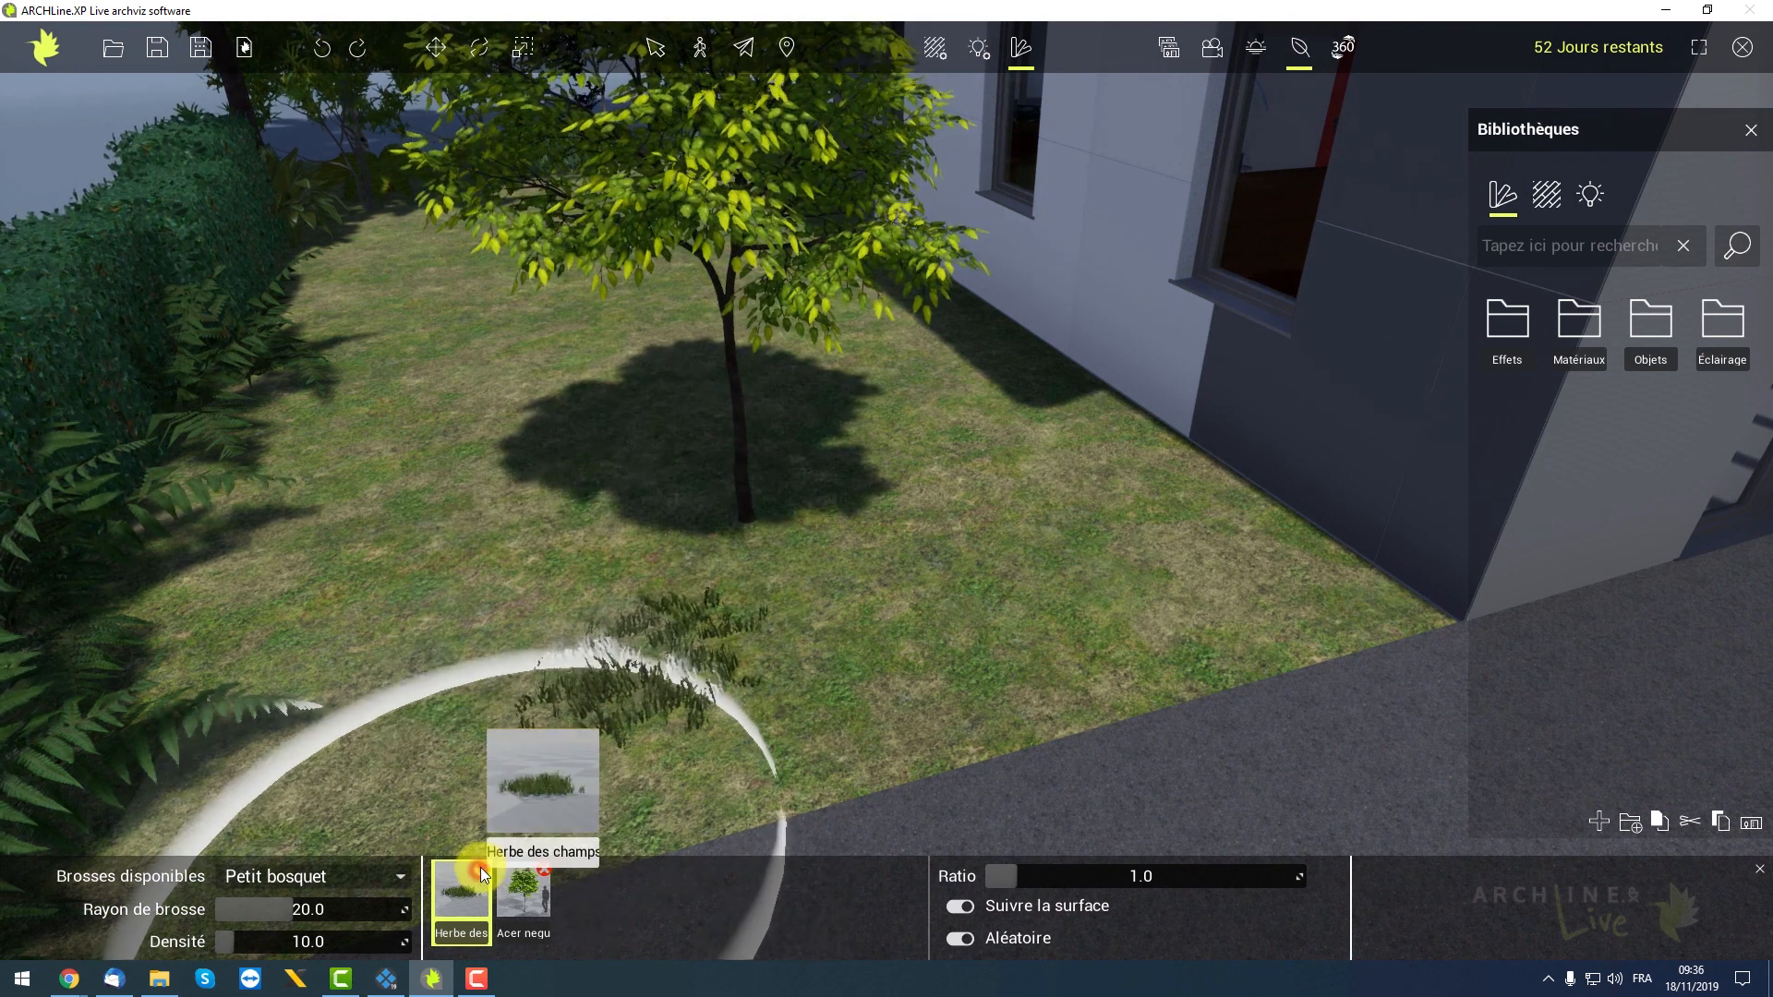
{"action": "left_click", "coordinate": [1650, 323]}
{"action": "left_click", "coordinate": [1659, 479]}
{"action": "scroll", "coordinate": [1625, 517], "scroll_direction": "down", "scroll_amount": 3}
{"action": "mouse_move", "coordinate": [1507, 472]}
{"action": "left_mouse_down"}
{"action": "mouse_move", "coordinate": [990, 722]}
{"action": "mouse_move", "coordinate": [702, 900]}
{"action": "left_mouse_up"}
Set the brush radius to 28 and density to 17, and paint grass around the tree
{"action": "middle_click_drag", "start_coordinate": [498, 667], "coordinate": [534, 641]}
{"action": "left_click_drag", "start_coordinate": [297, 910], "coordinate": [325, 912]}
{"action": "left_click_drag", "start_coordinate": [235, 942], "coordinate": [249, 943]}
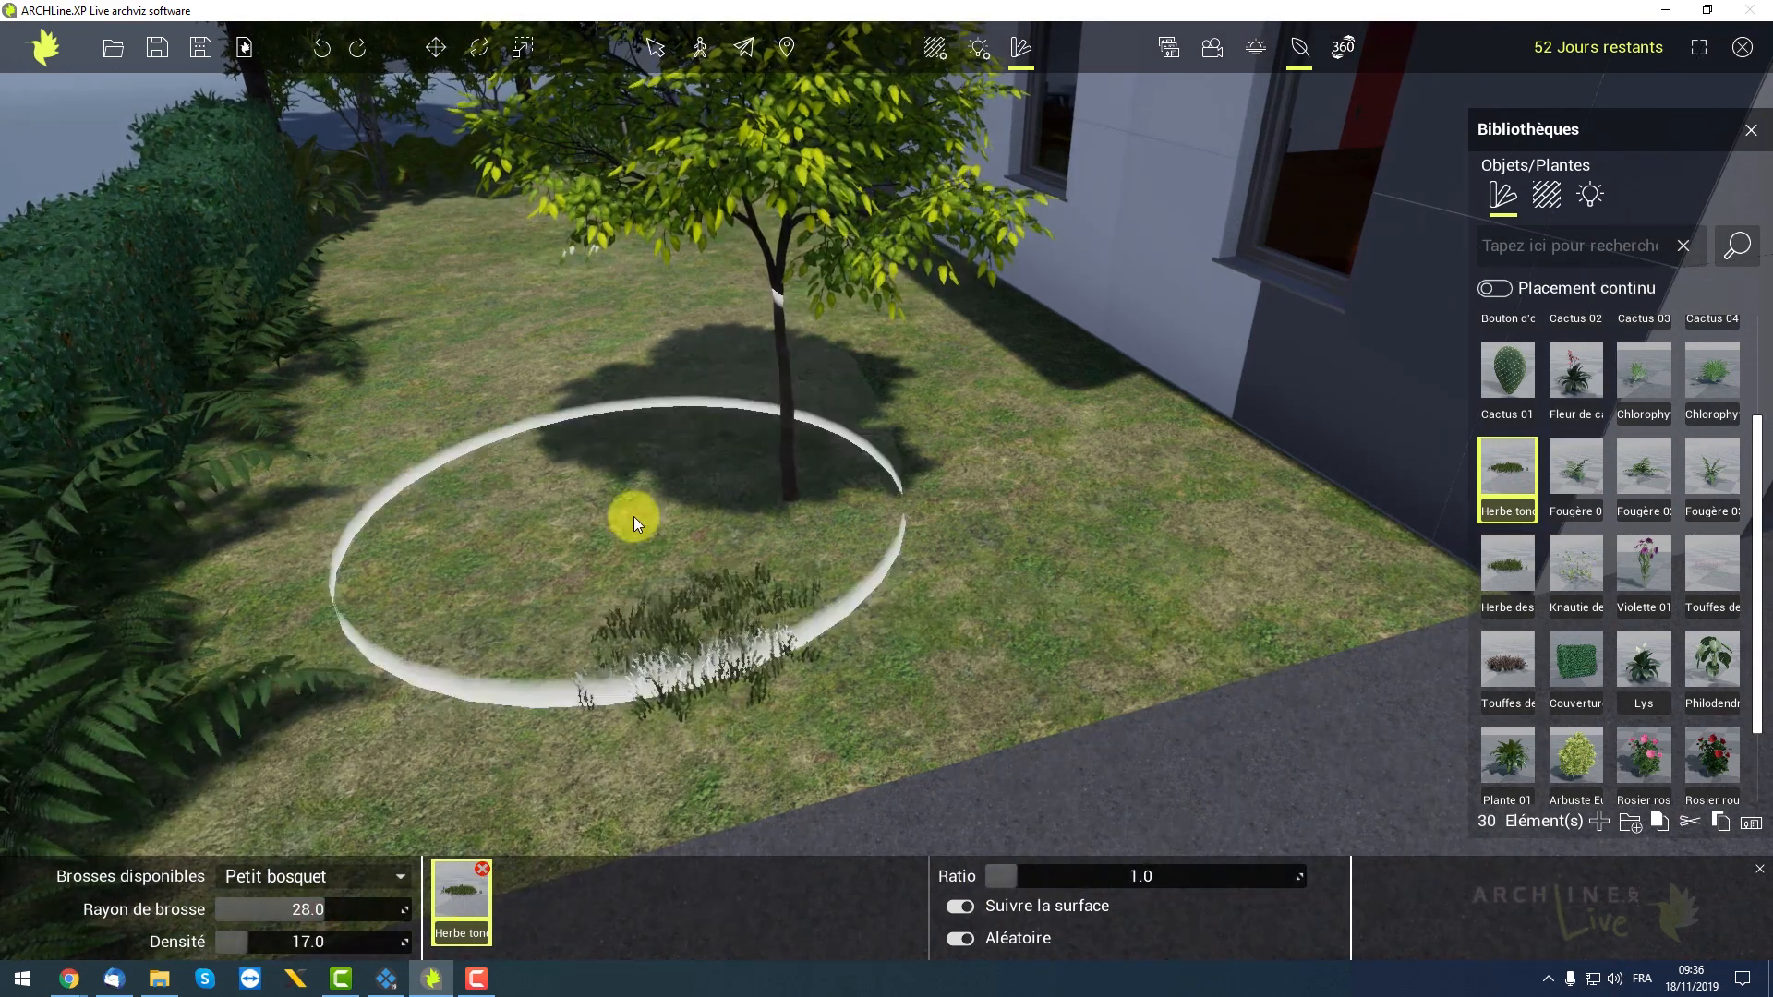
{"action": "left_click", "coordinate": [523, 451]}
{"action": "left_click", "coordinate": [1020, 512]}
{"action": "left_click", "coordinate": [421, 626]}
Set the brush density to 37 and paint grass across the lawn, using radius 21 near the pavement edge
{"action": "left_click_drag", "start_coordinate": [249, 942], "coordinate": [287, 945]}
{"action": "left_click", "coordinate": [332, 661]}
{"action": "left_click", "coordinate": [925, 377]}
{"action": "left_click", "coordinate": [668, 337]}
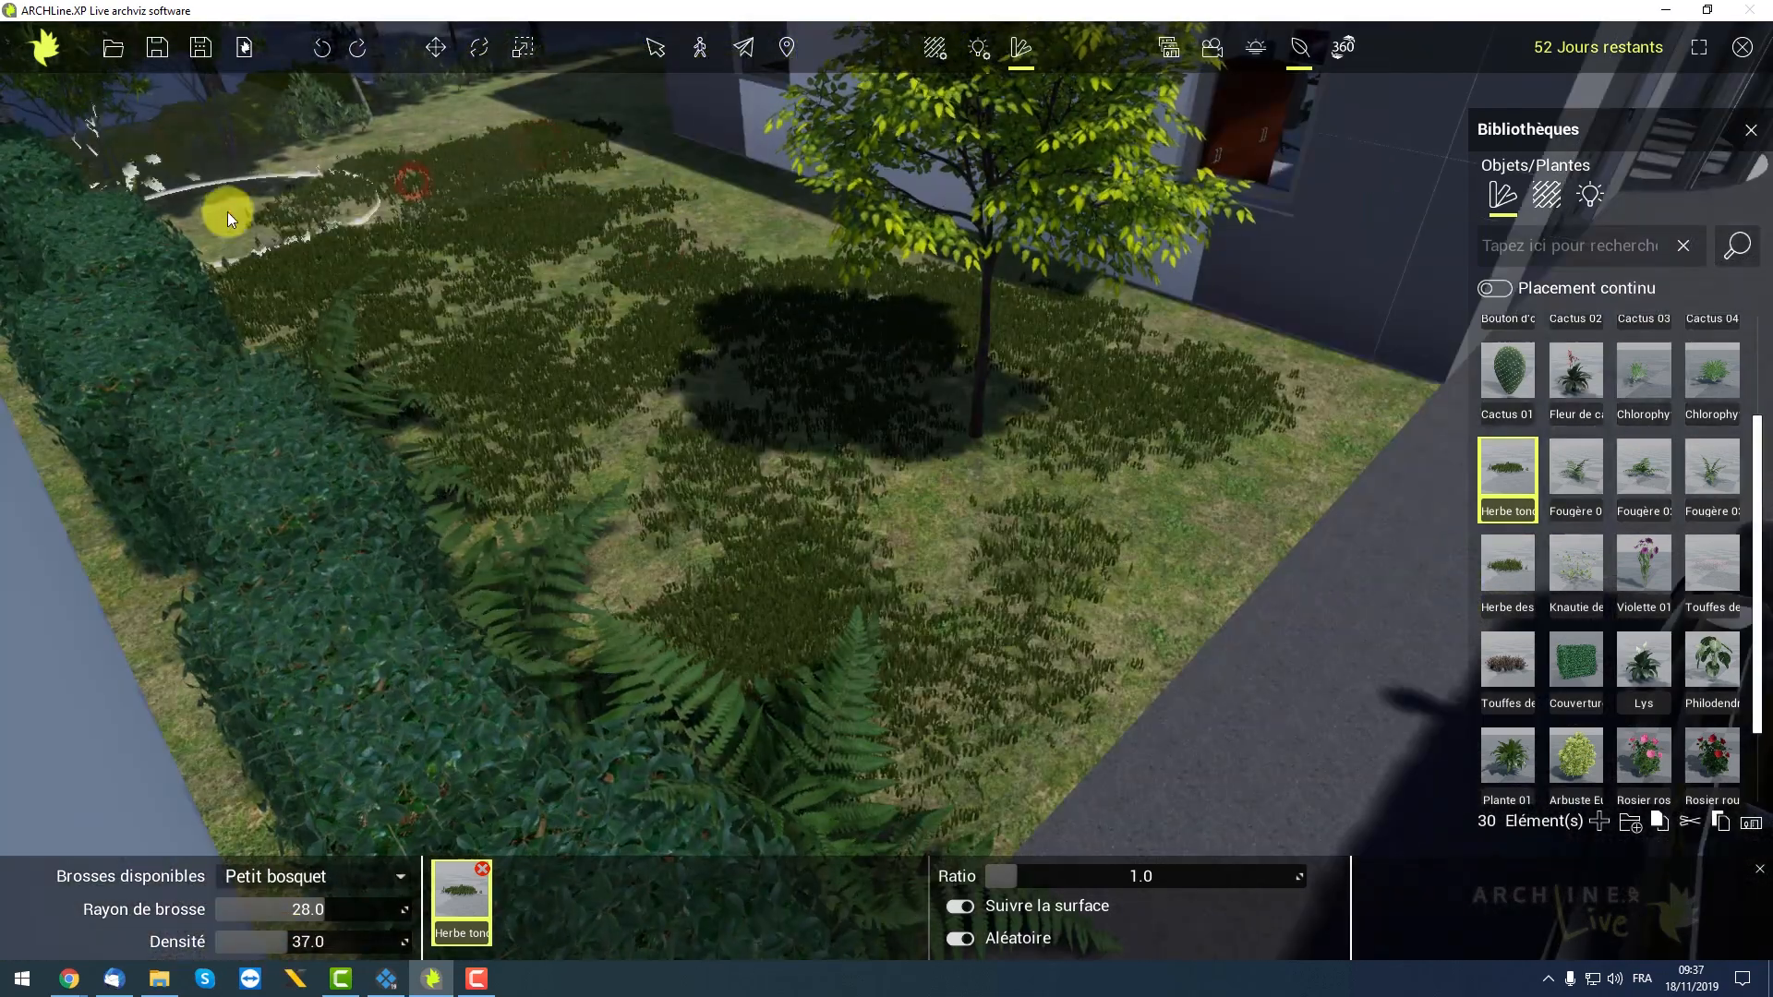
{"action": "left_click", "coordinate": [741, 231]}
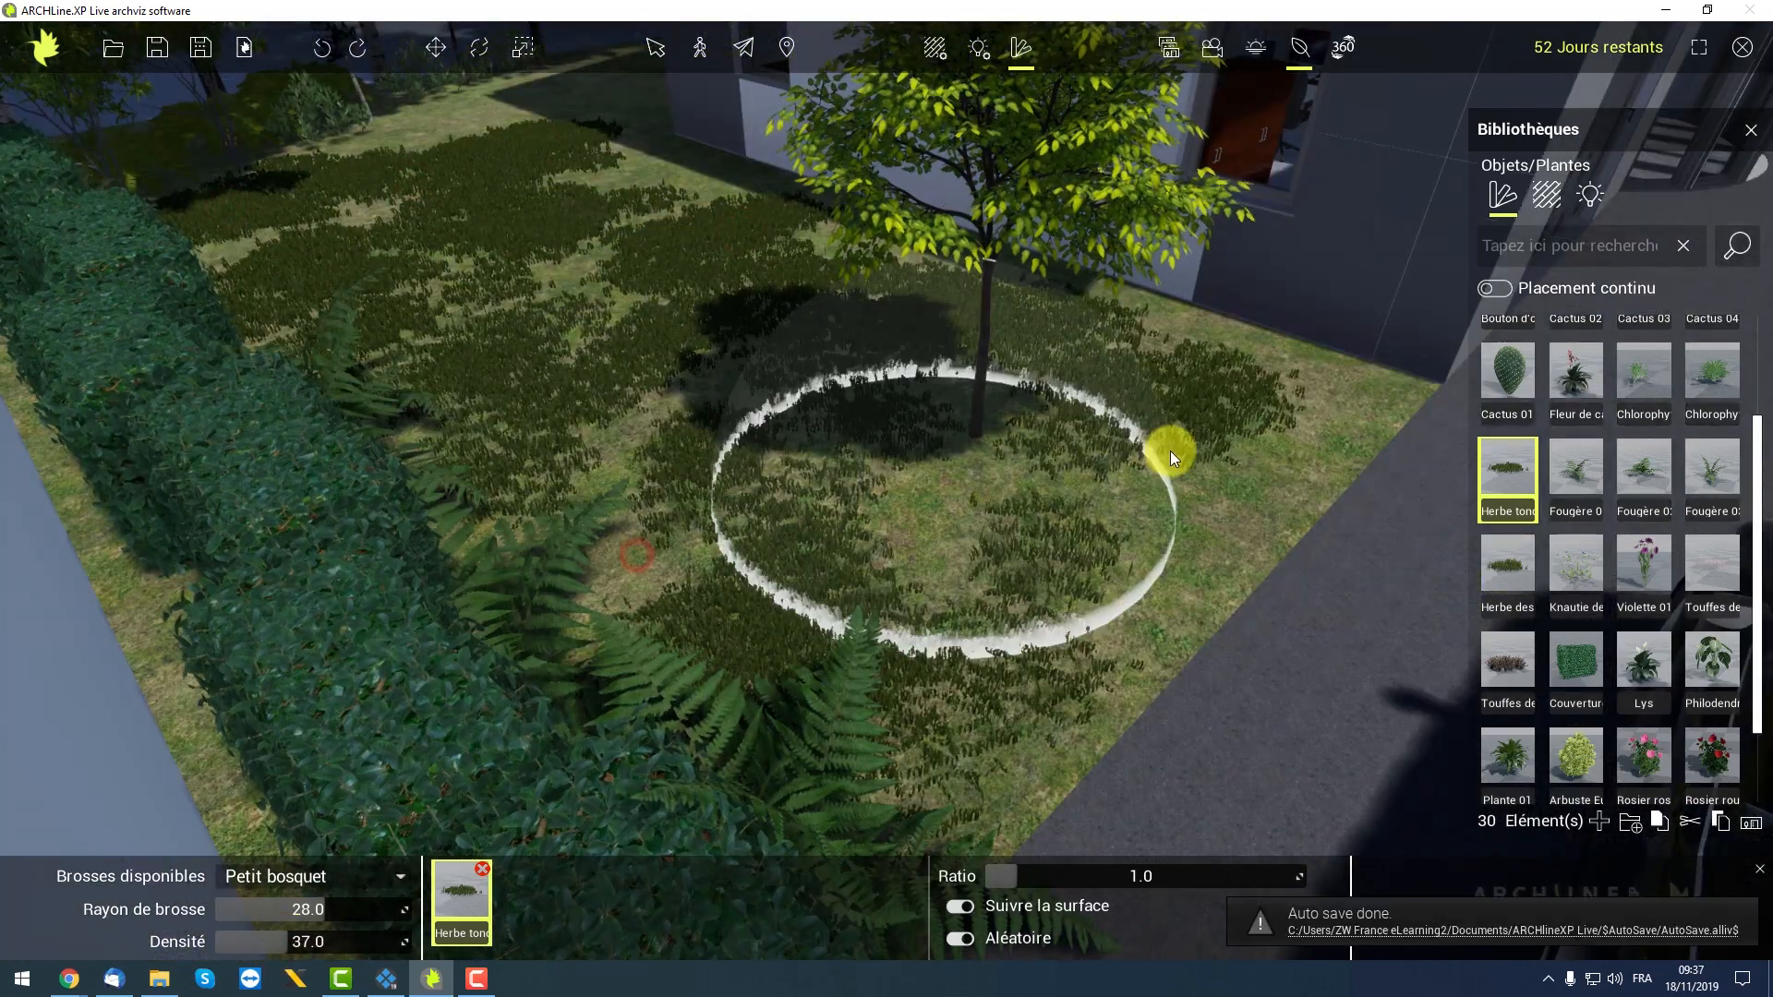
{"action": "left_click", "coordinate": [955, 512]}
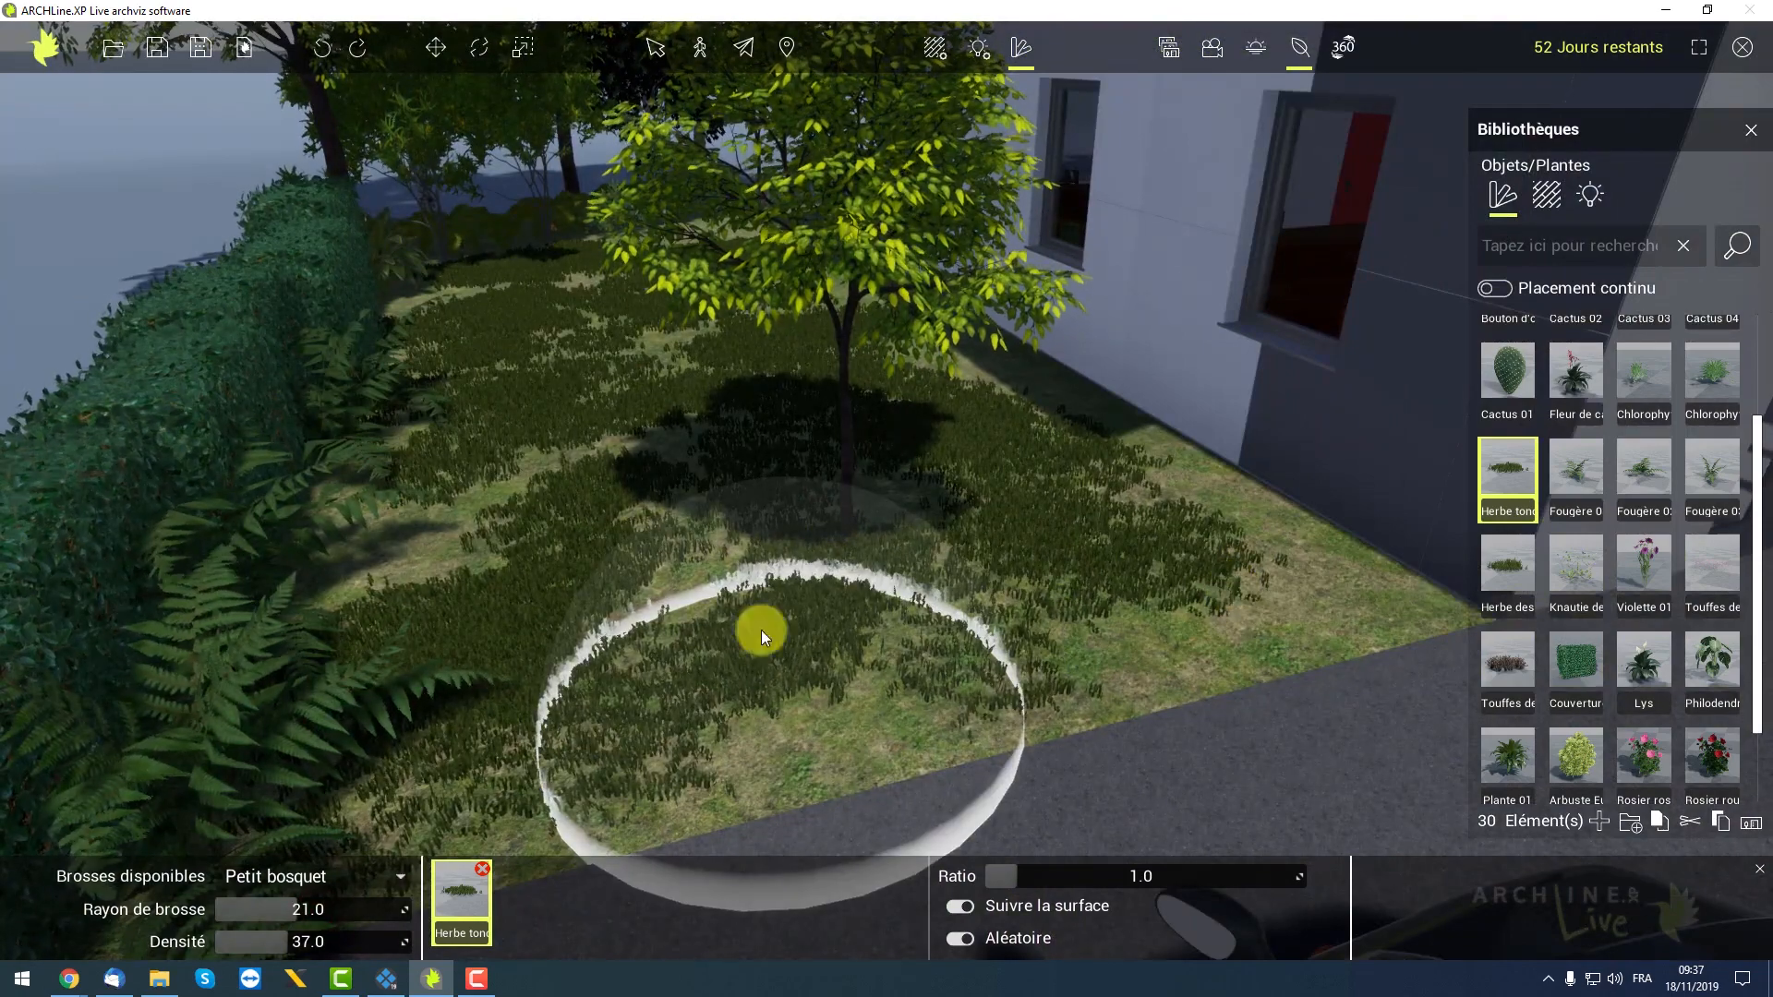
{"action": "left_click", "coordinate": [759, 730]}
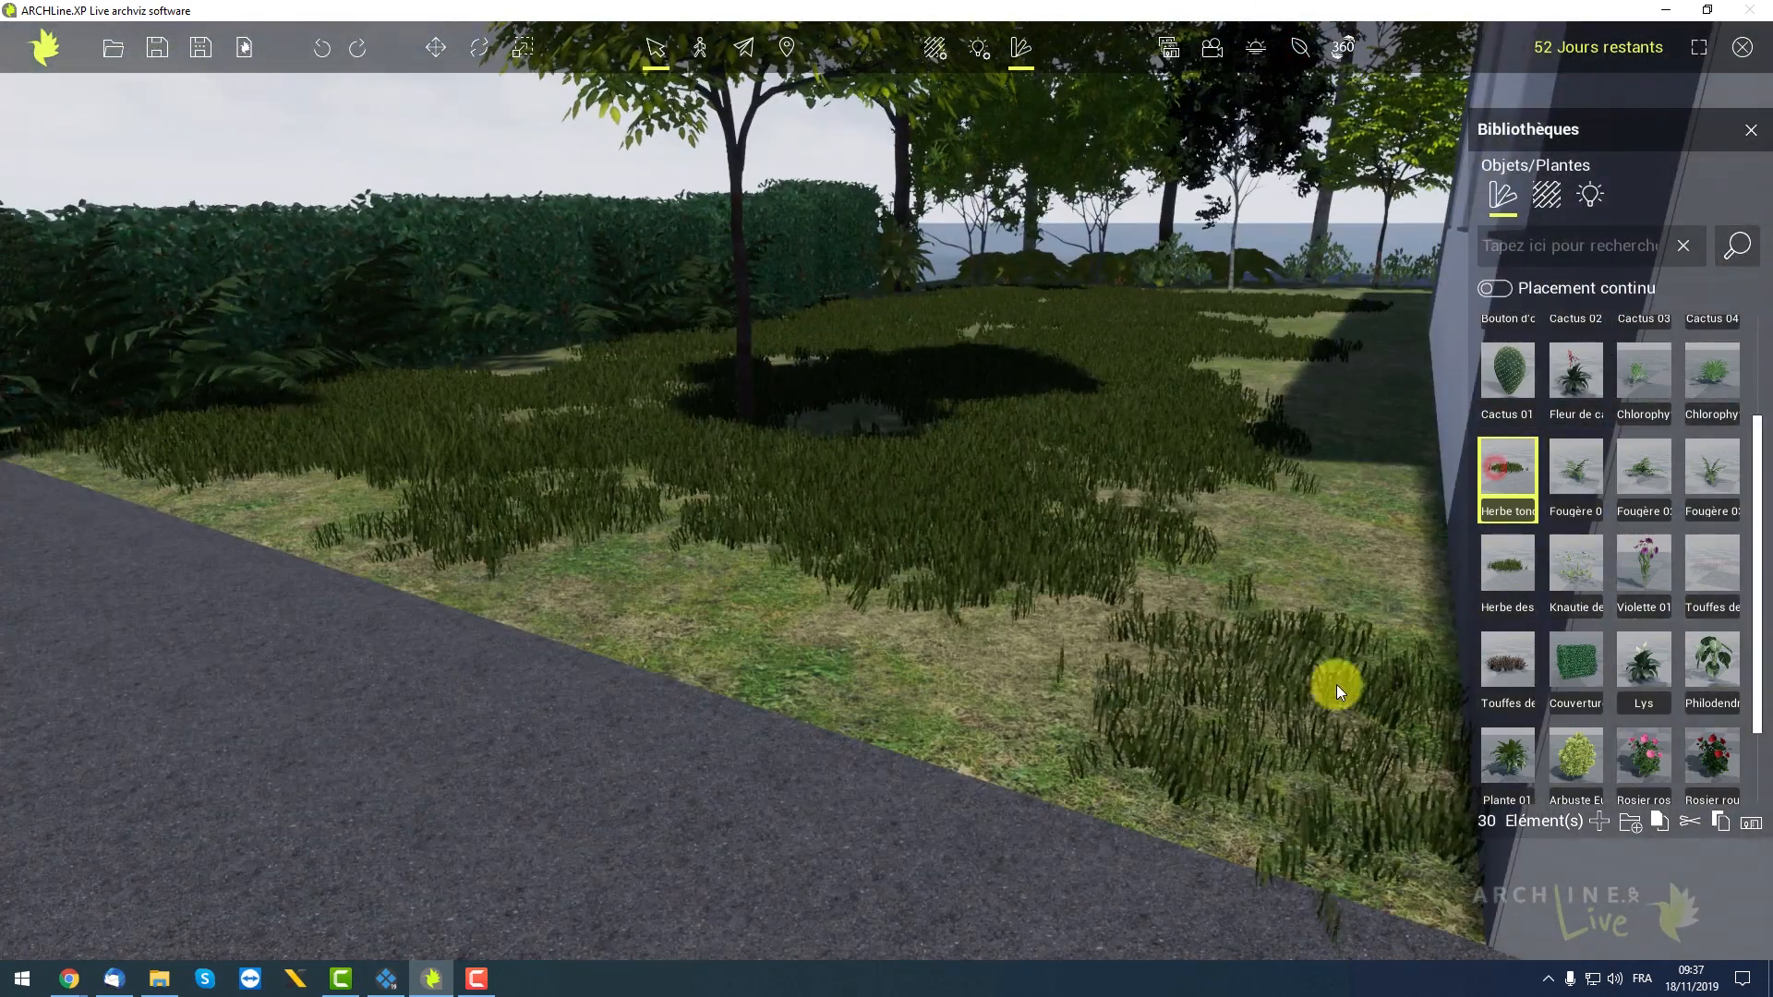
Place Herbe tondue patches with continuous placement along the bare pavement edge and beside the hedge
{"action": "left_click", "coordinate": [1306, 545]}
{"action": "left_click", "coordinate": [961, 680]}
{"action": "left_click", "coordinate": [683, 597]}
{"action": "left_click", "coordinate": [320, 506]}
{"action": "left_click", "coordinate": [162, 475]}
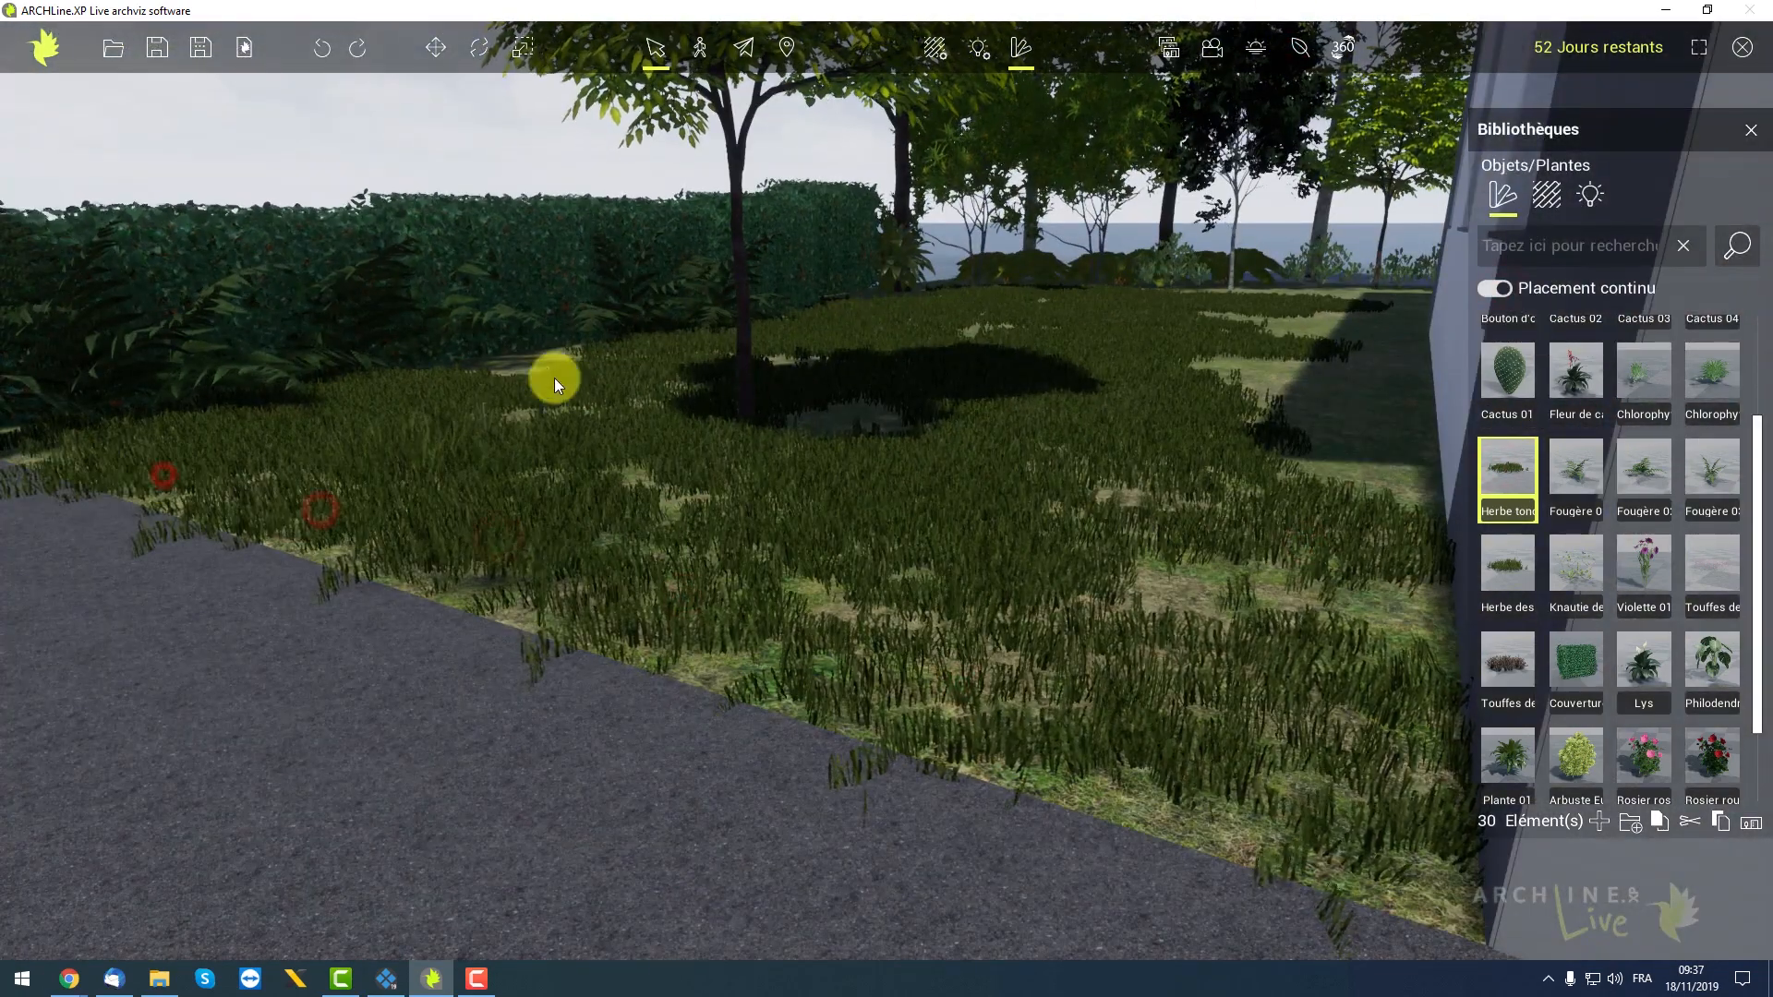
{"action": "left_click", "coordinate": [545, 379]}
Fill the bare spots near the building wall and around the tree with more Herbe tondue patches
{"action": "left_click", "coordinate": [1361, 459]}
{"action": "left_click", "coordinate": [1369, 407]}
{"action": "left_click", "coordinate": [1308, 423]}
{"action": "left_click", "coordinate": [1196, 621]}
{"action": "left_click", "coordinate": [1368, 338]}
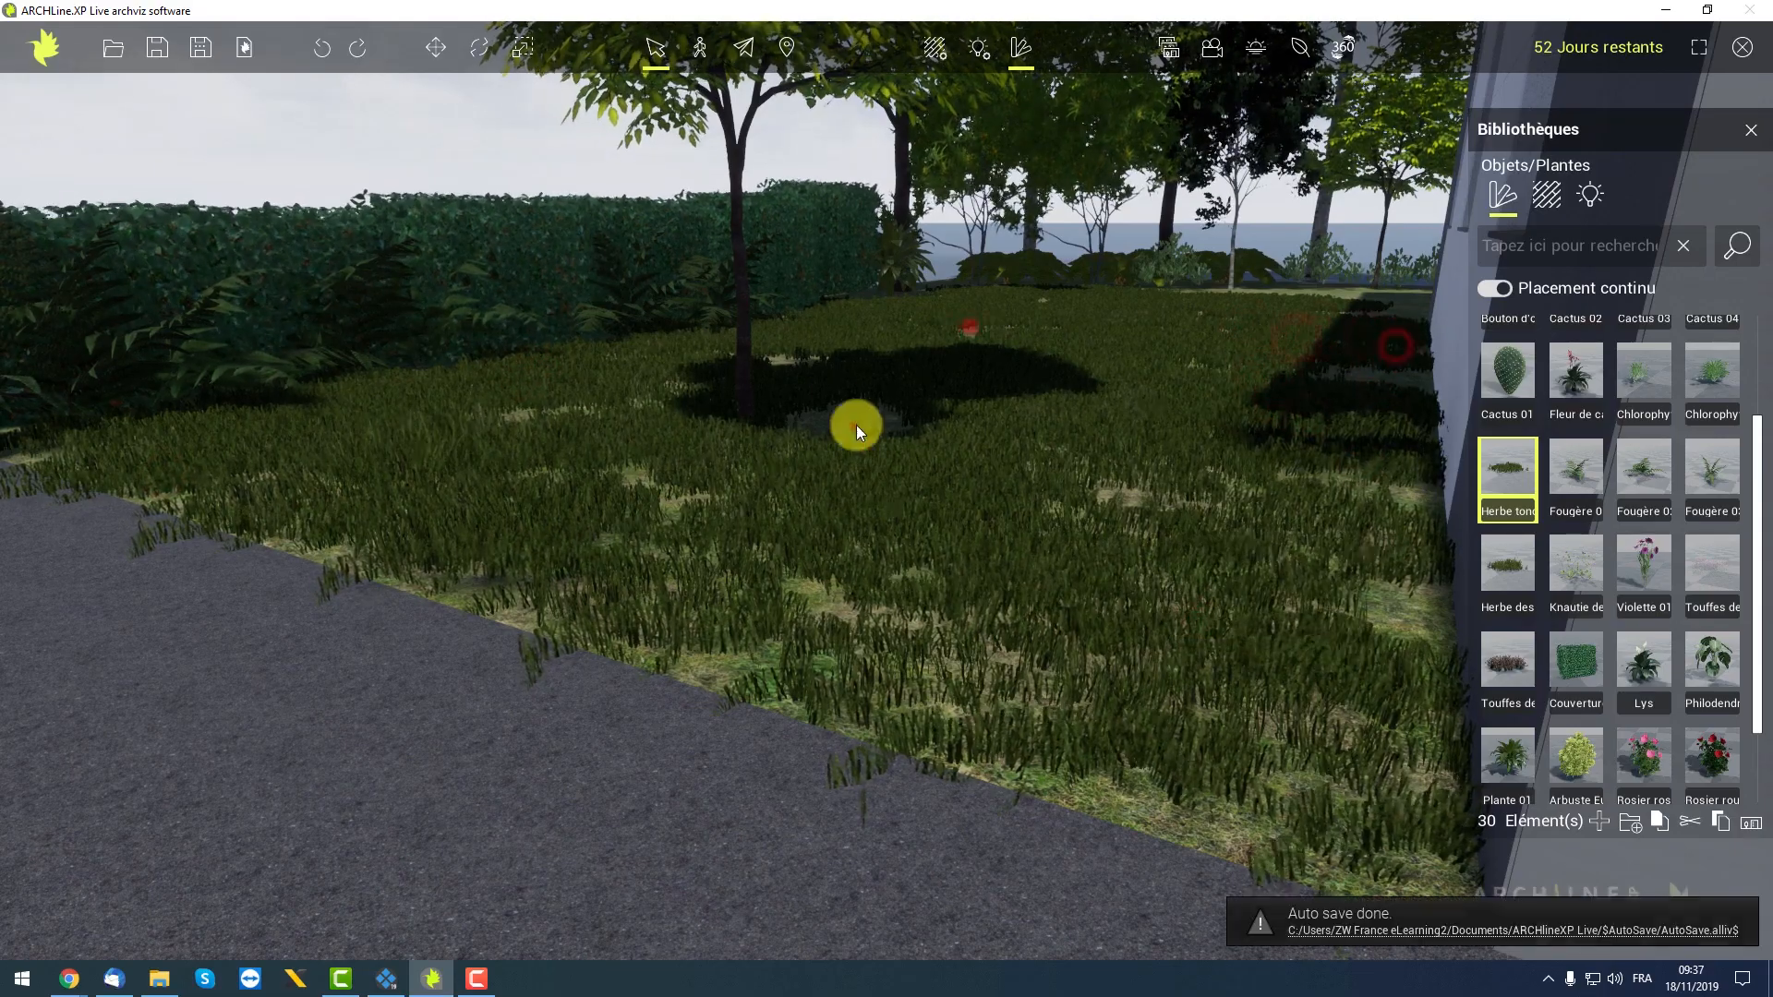
{"action": "left_click", "coordinate": [1117, 490]}
{"action": "left_click", "coordinate": [834, 621]}
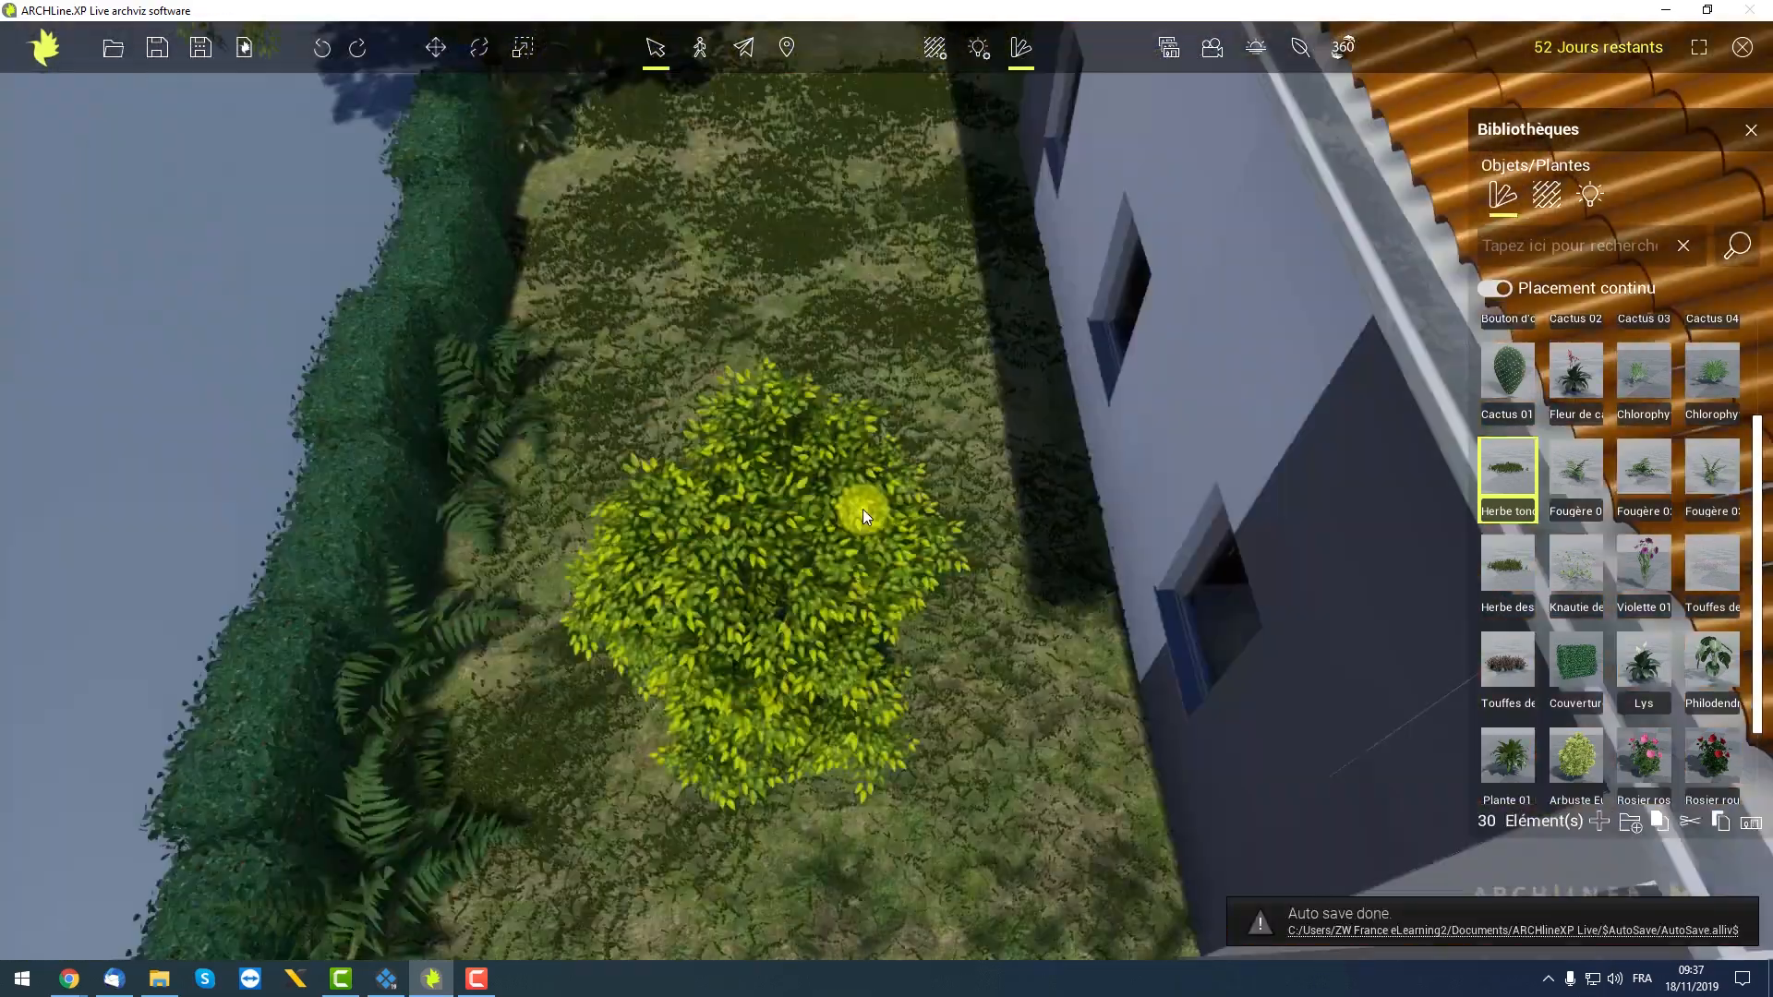
{"action": "left_click", "coordinate": [822, 399]}
{"action": "left_click", "coordinate": [688, 513]}
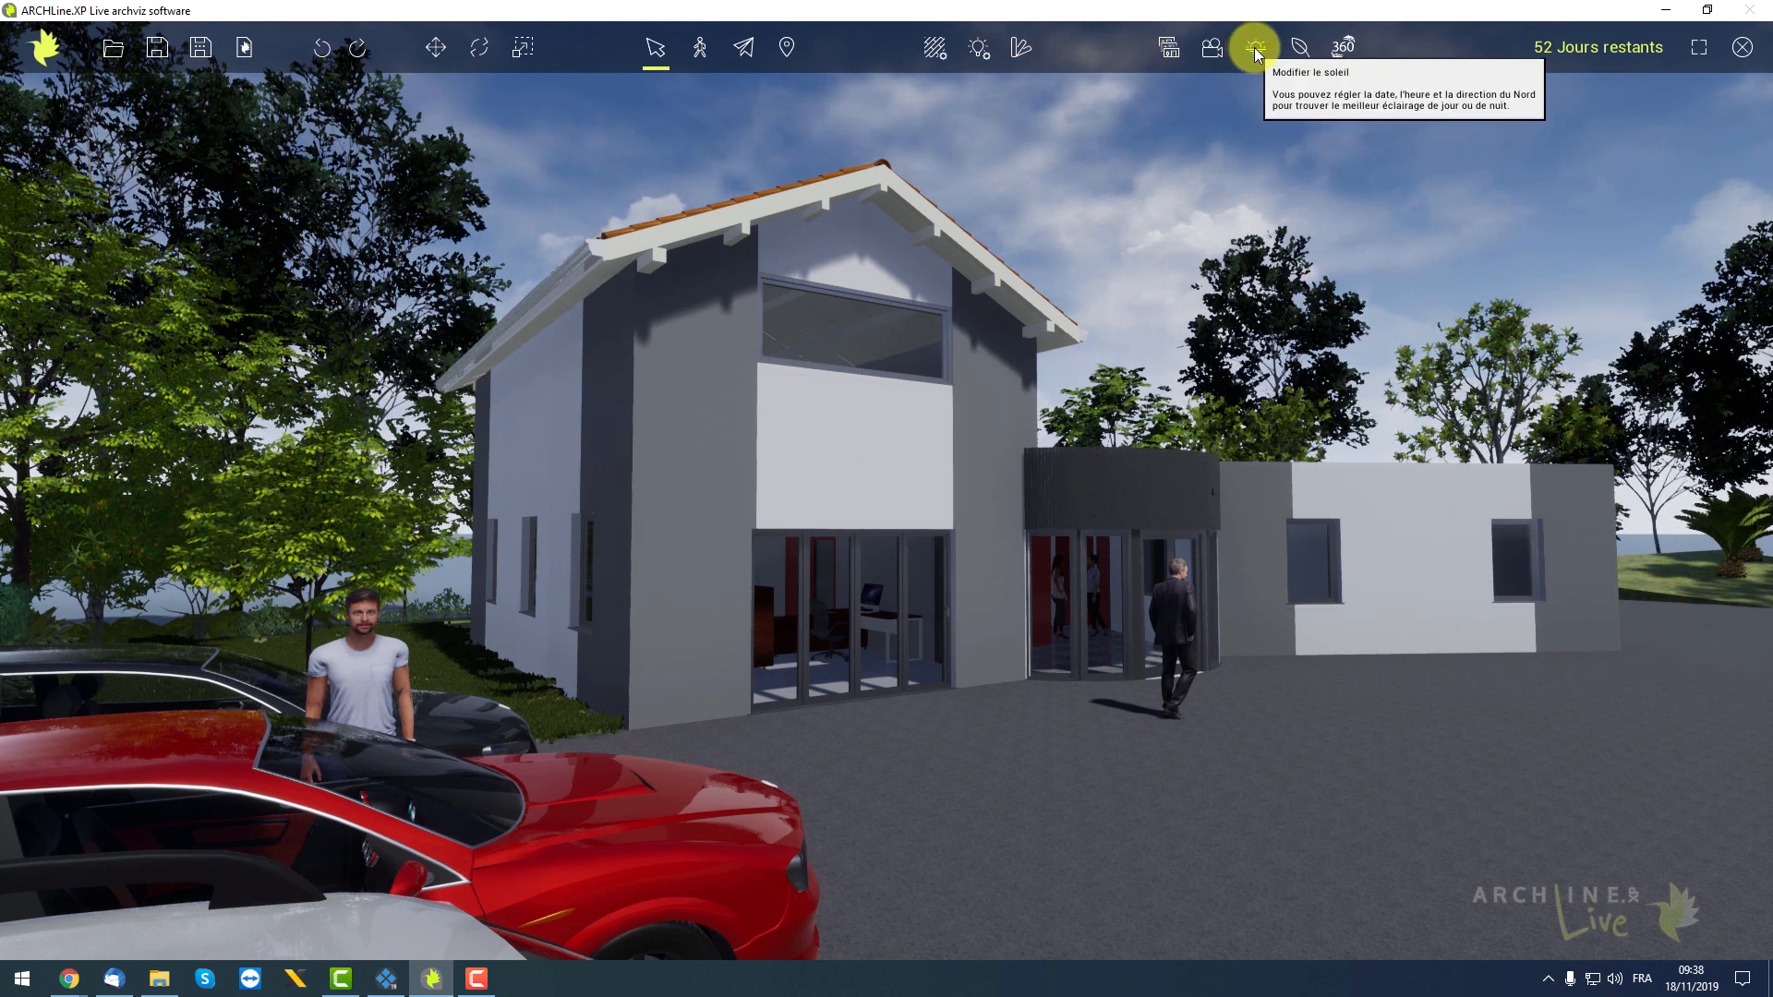
Set the sun to 10:29 on 7 September and frame the front of the building
{"action": "left_click", "coordinate": [1255, 48]}
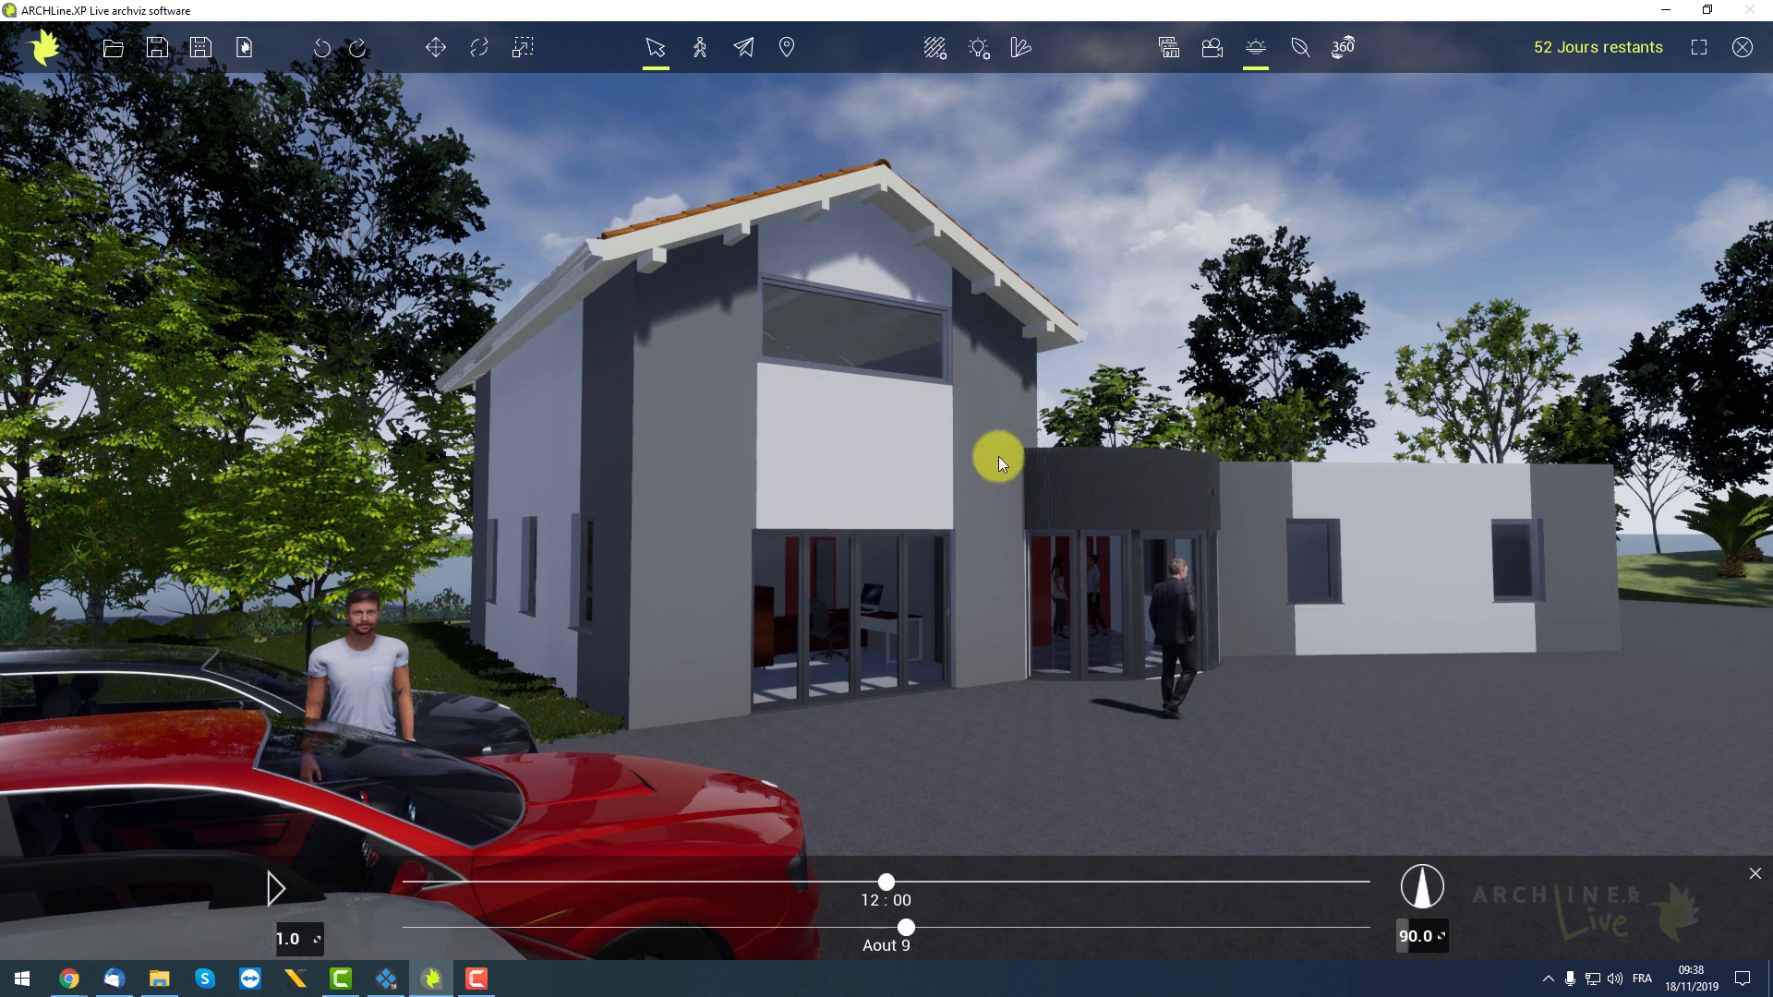
{"action": "left_click_drag", "start_coordinate": [892, 883], "coordinate": [896, 939]}
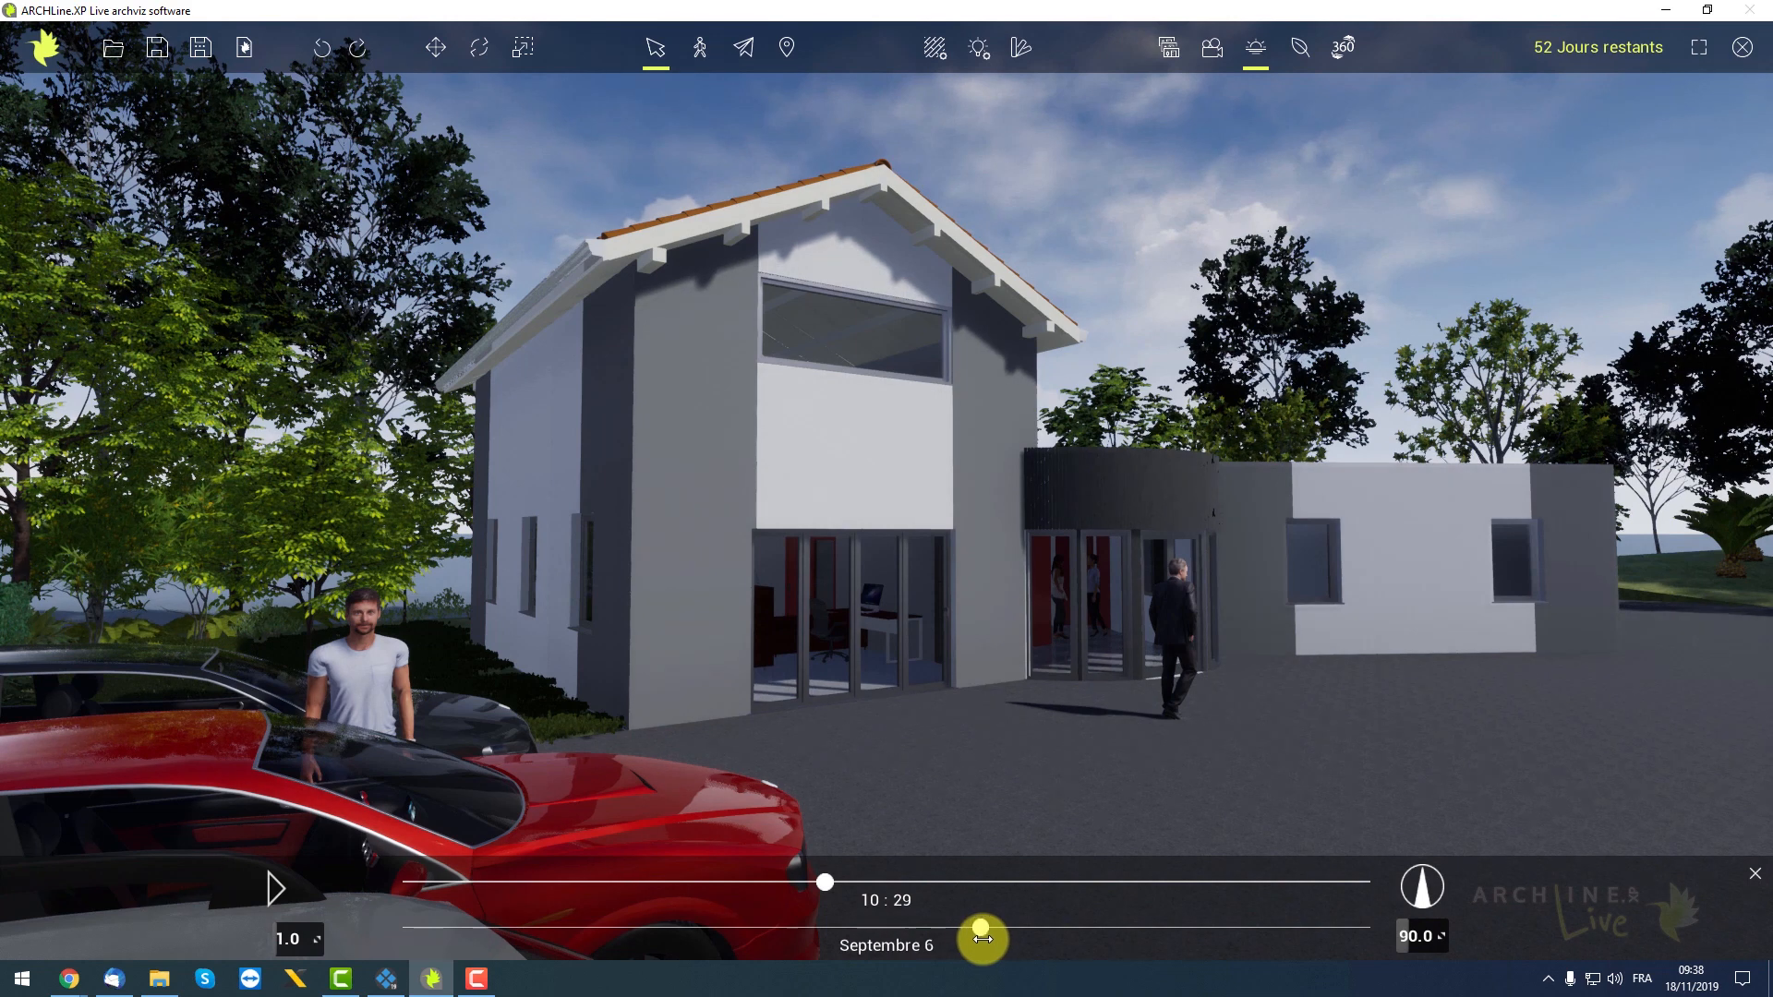
{"action": "right_click_drag", "start_coordinate": [975, 811], "coordinate": [986, 609]}
{"action": "scroll", "coordinate": [983, 613], "scroll_direction": "down", "scroll_amount": 5}
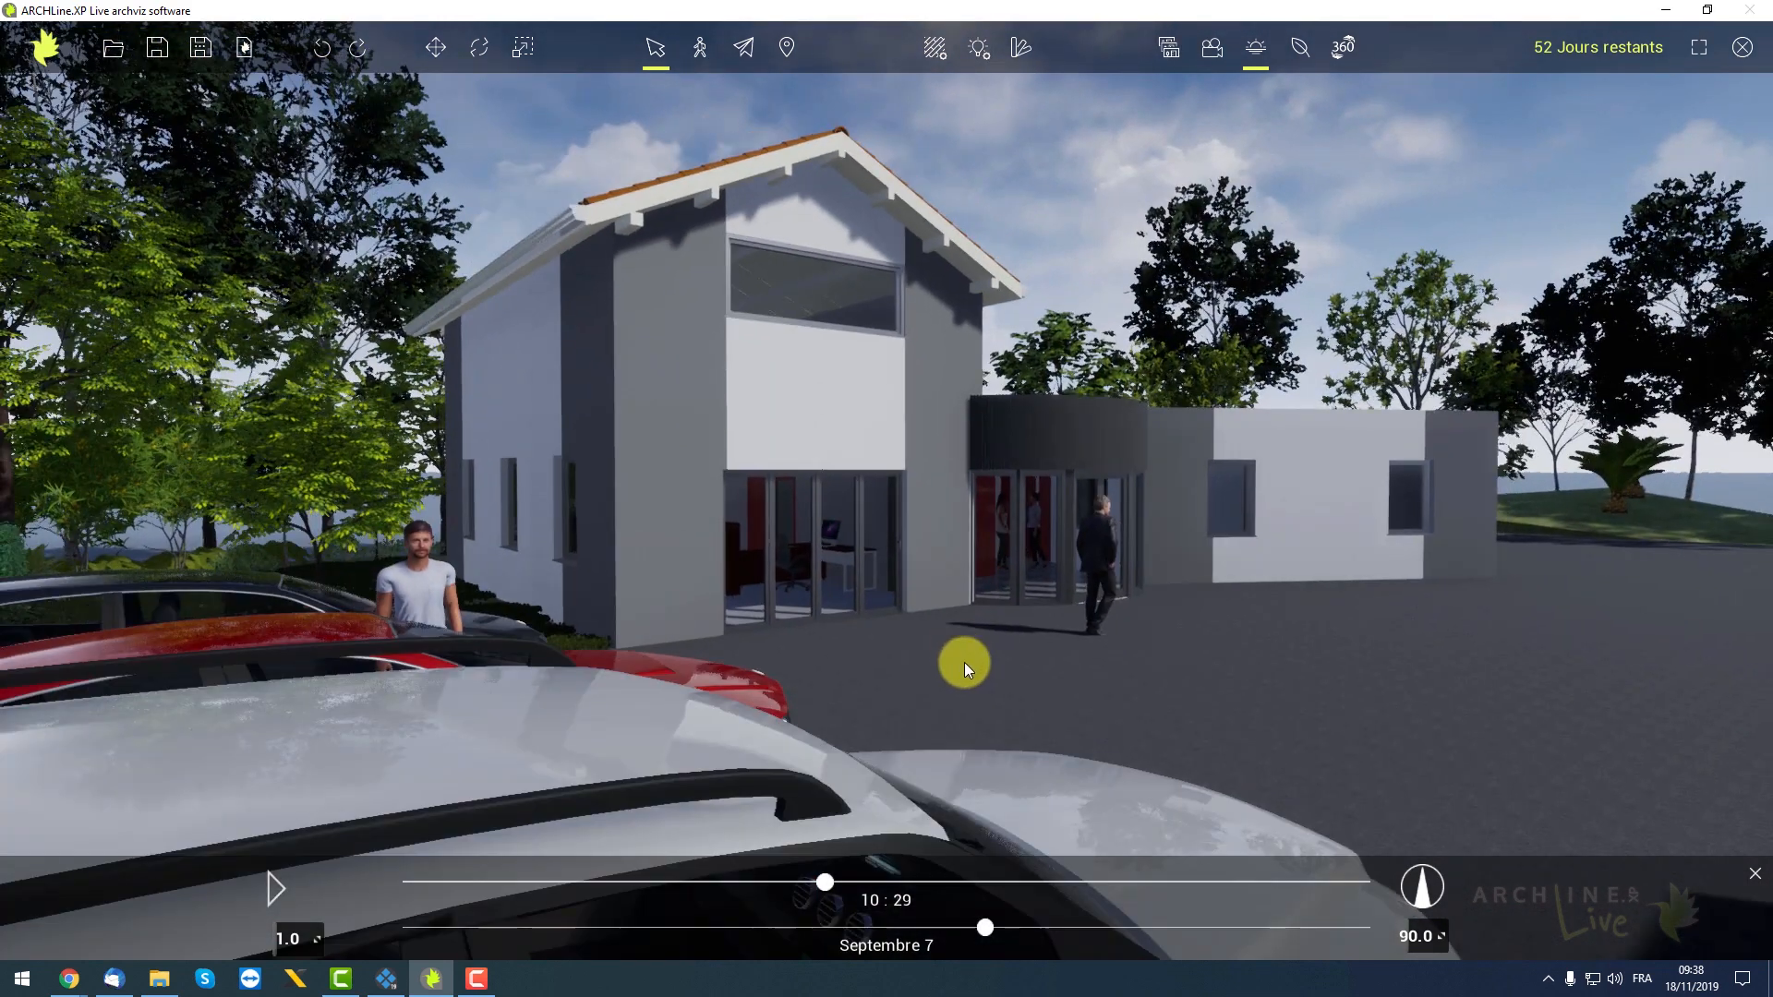
Set the sun's time to 16:32 and examine the evening lighting on the façade
{"action": "left_click_drag", "start_coordinate": [829, 879], "coordinate": [1058, 900]}
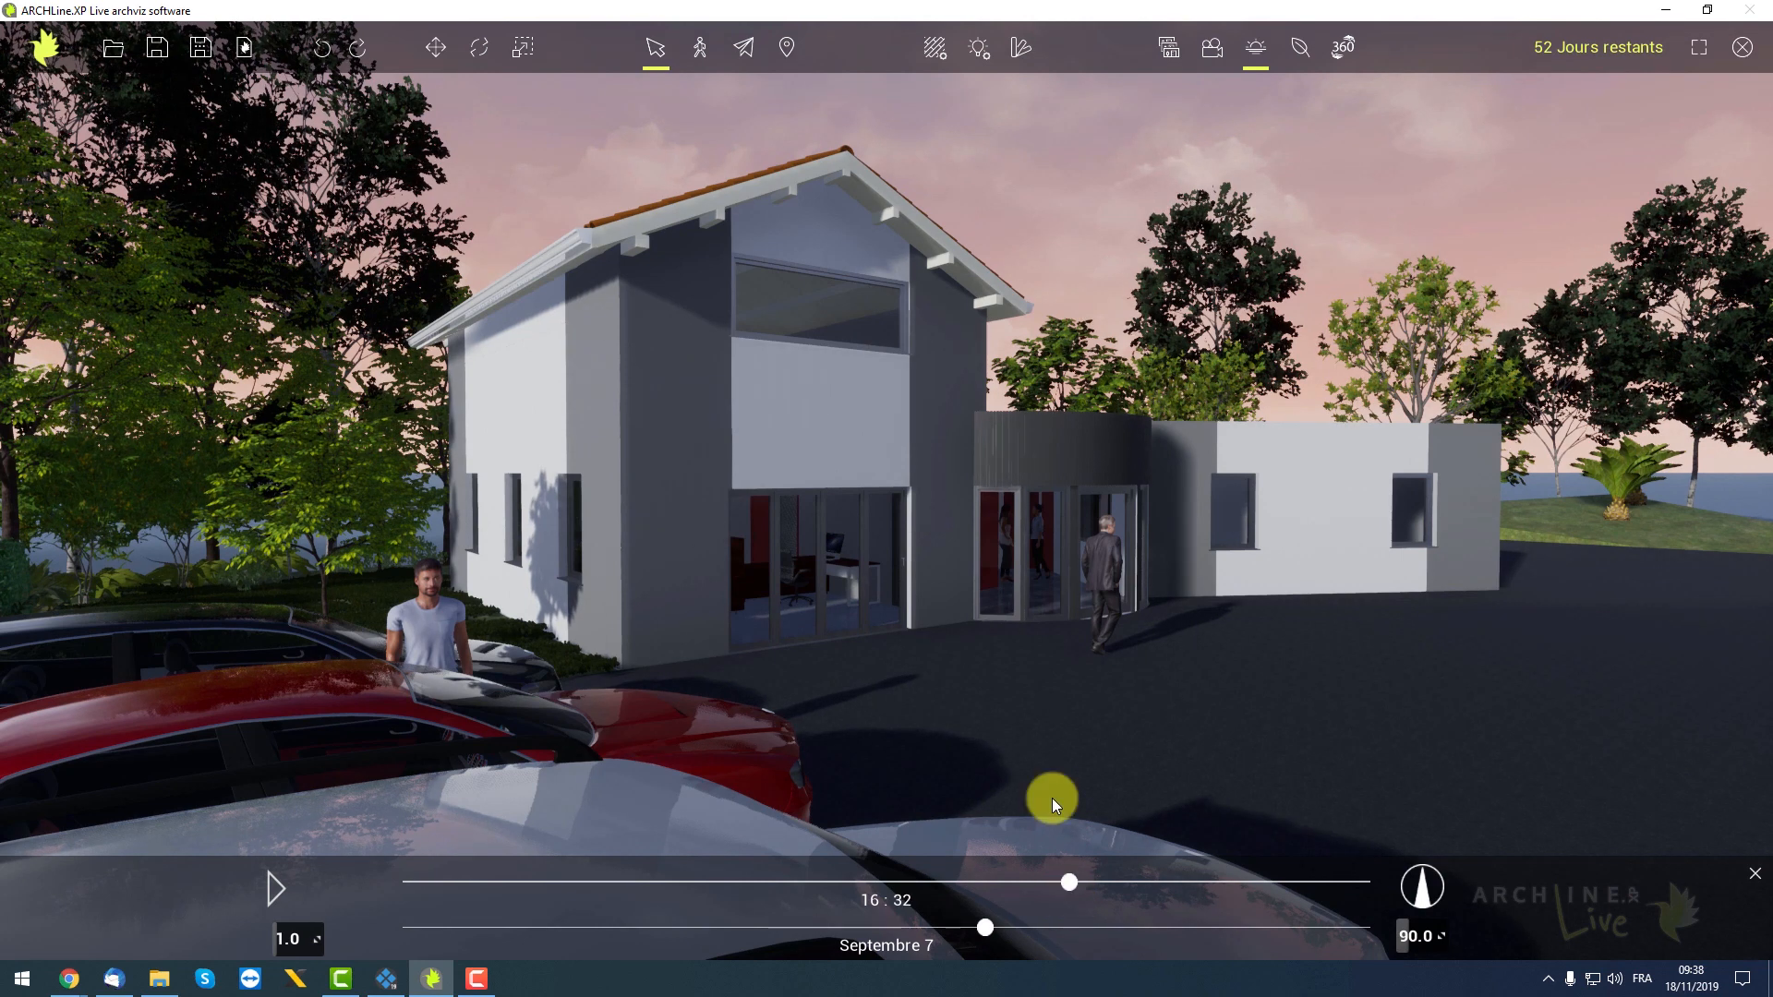
{"action": "middle_click_drag", "start_coordinate": [918, 532], "coordinate": [700, 499]}
{"action": "right_click_drag", "start_coordinate": [711, 505], "coordinate": [696, 504]}
{"action": "scroll", "coordinate": [696, 504], "scroll_direction": "up", "scroll_amount": 2}
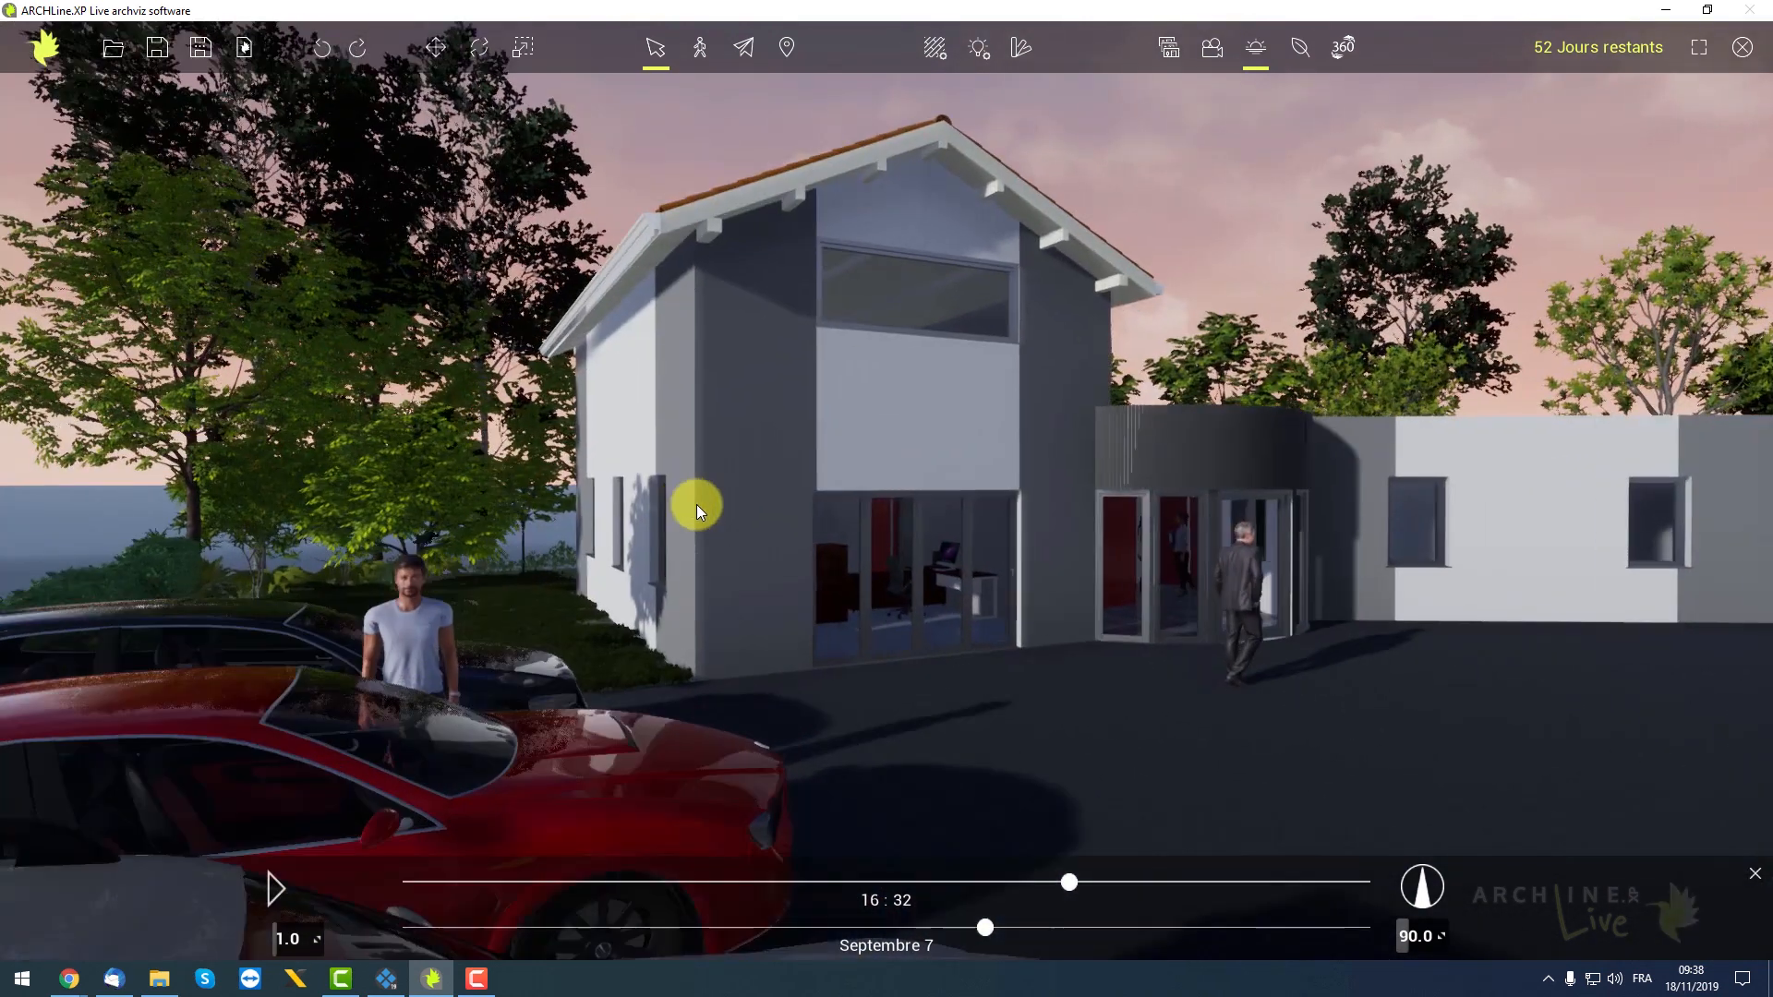
{"action": "middle_click_drag", "start_coordinate": [697, 504], "coordinate": [663, 452]}
{"action": "right_click_drag", "start_coordinate": [663, 451], "coordinate": [685, 453]}
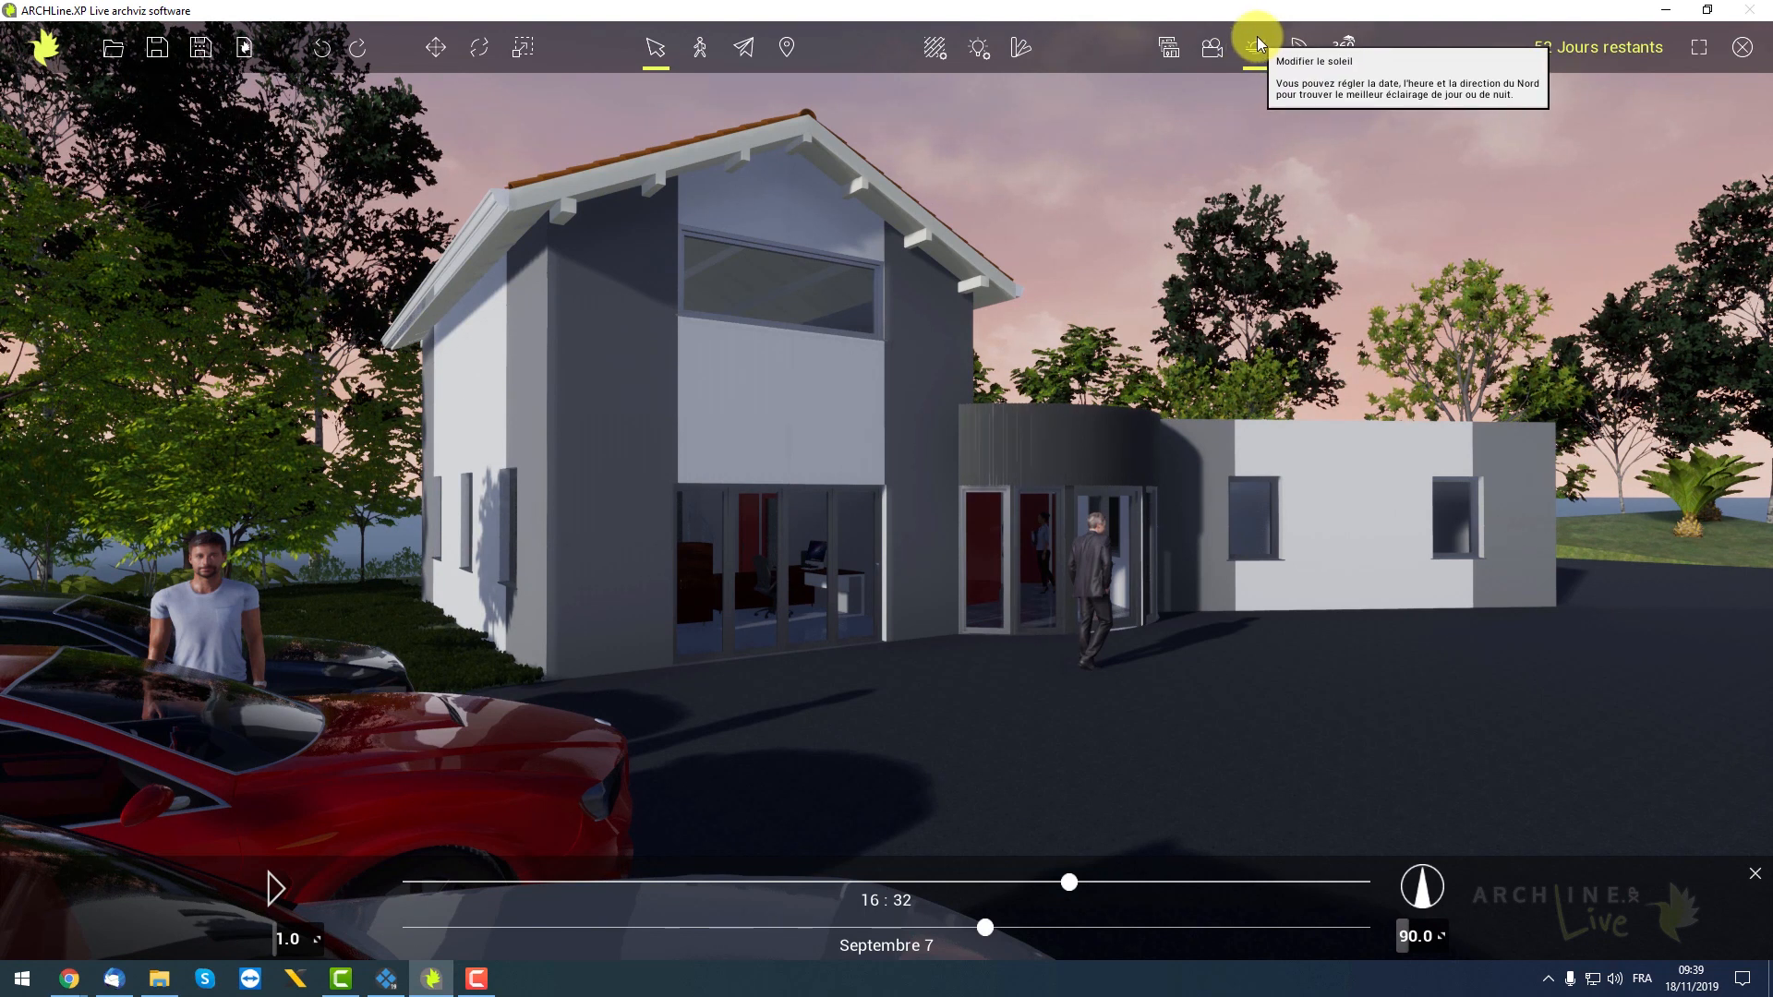
Update the saved view Par défaut 0 with the current camera framing and evening lighting
{"action": "left_click", "coordinate": [1171, 50]}
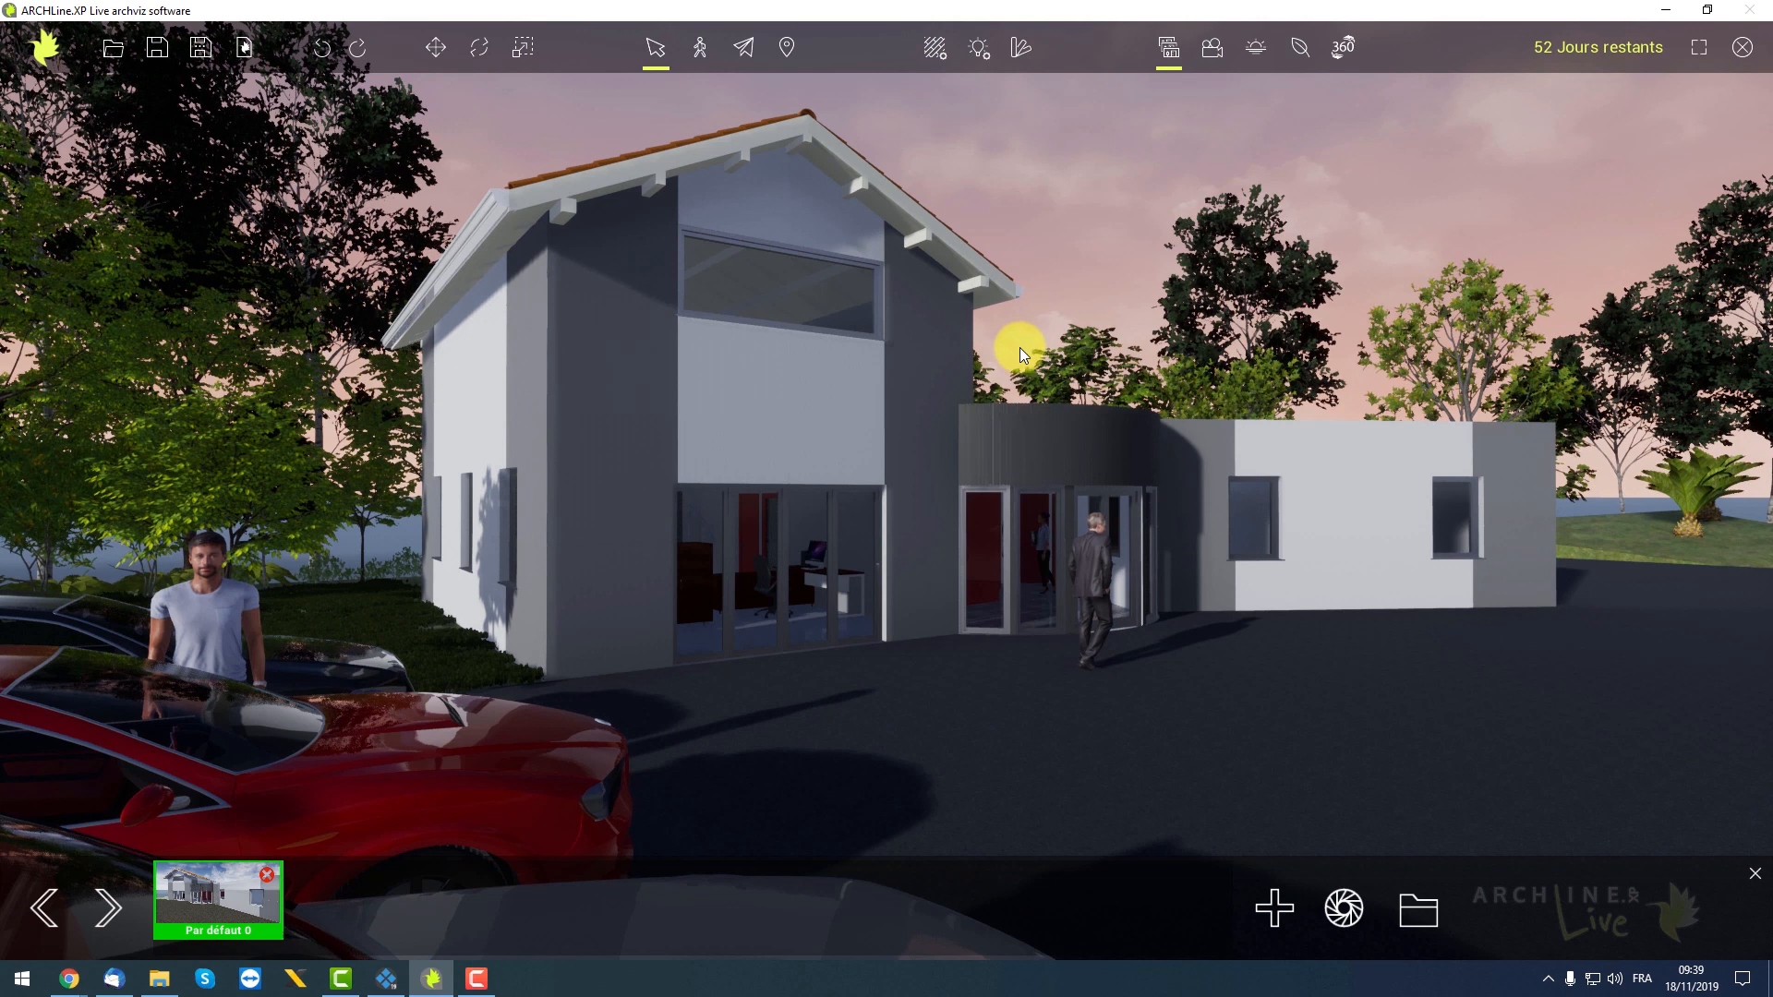
{"action": "middle_click_drag", "start_coordinate": [988, 388], "coordinate": [1069, 374]}
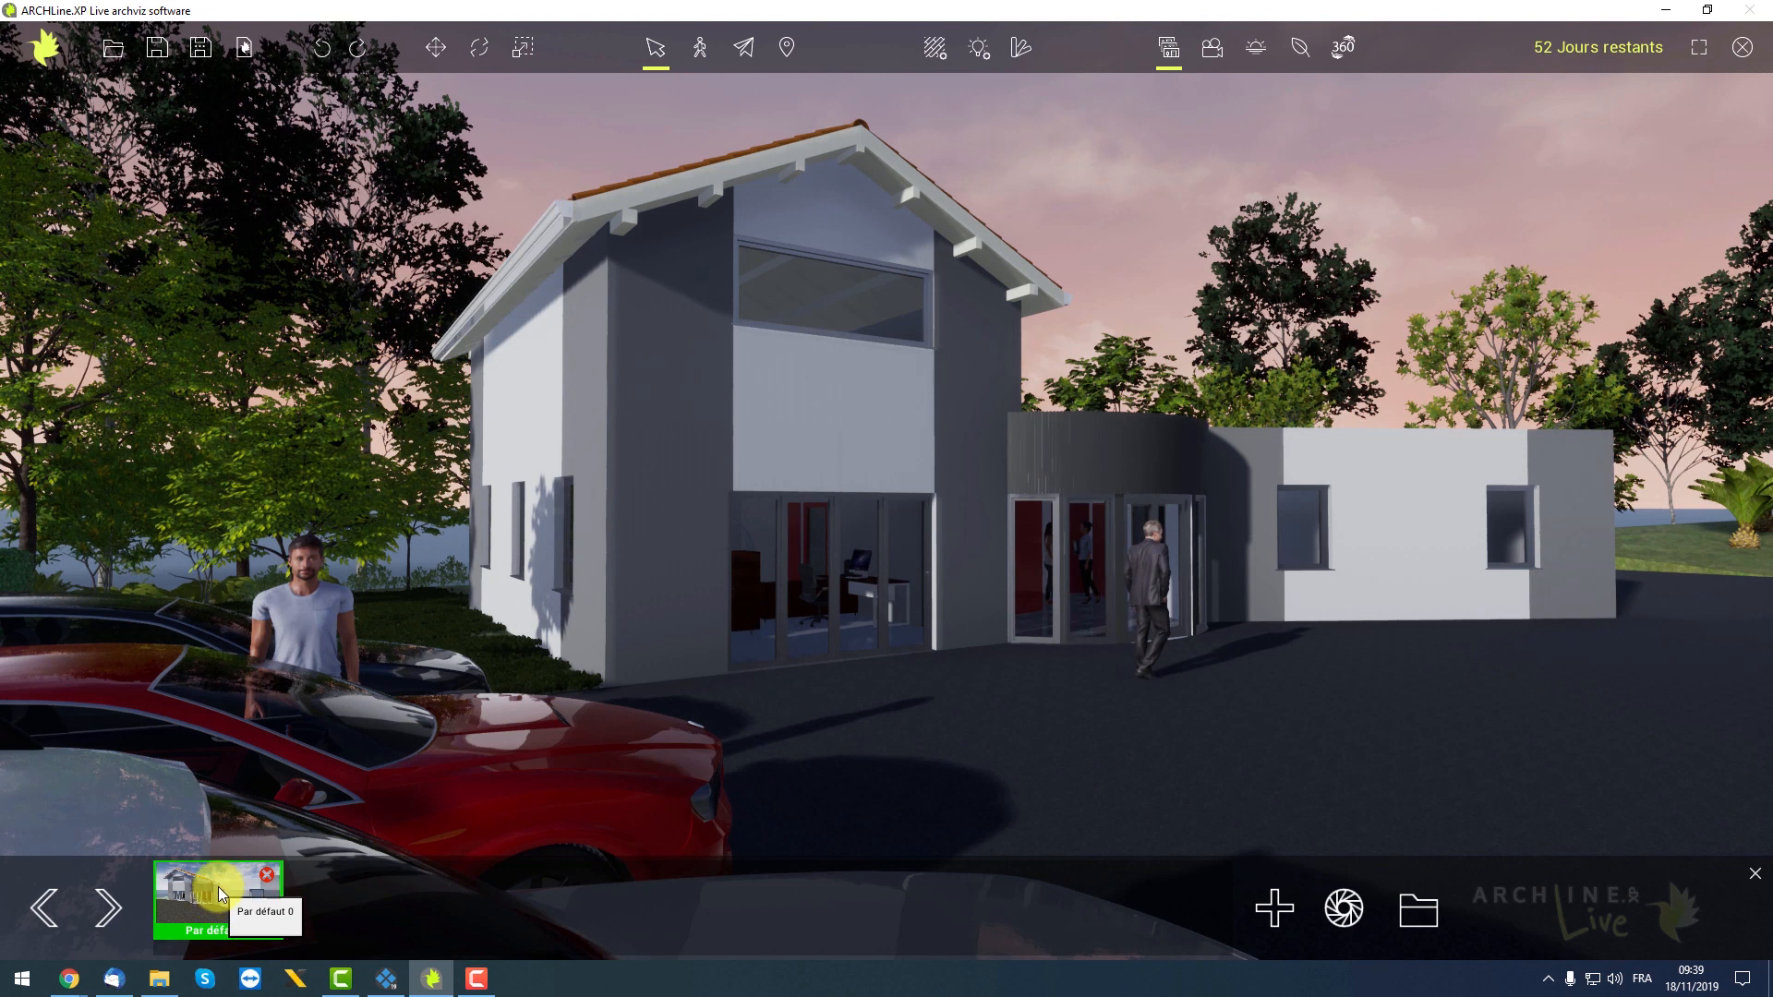
{"action": "left_click", "coordinate": [1344, 911]}
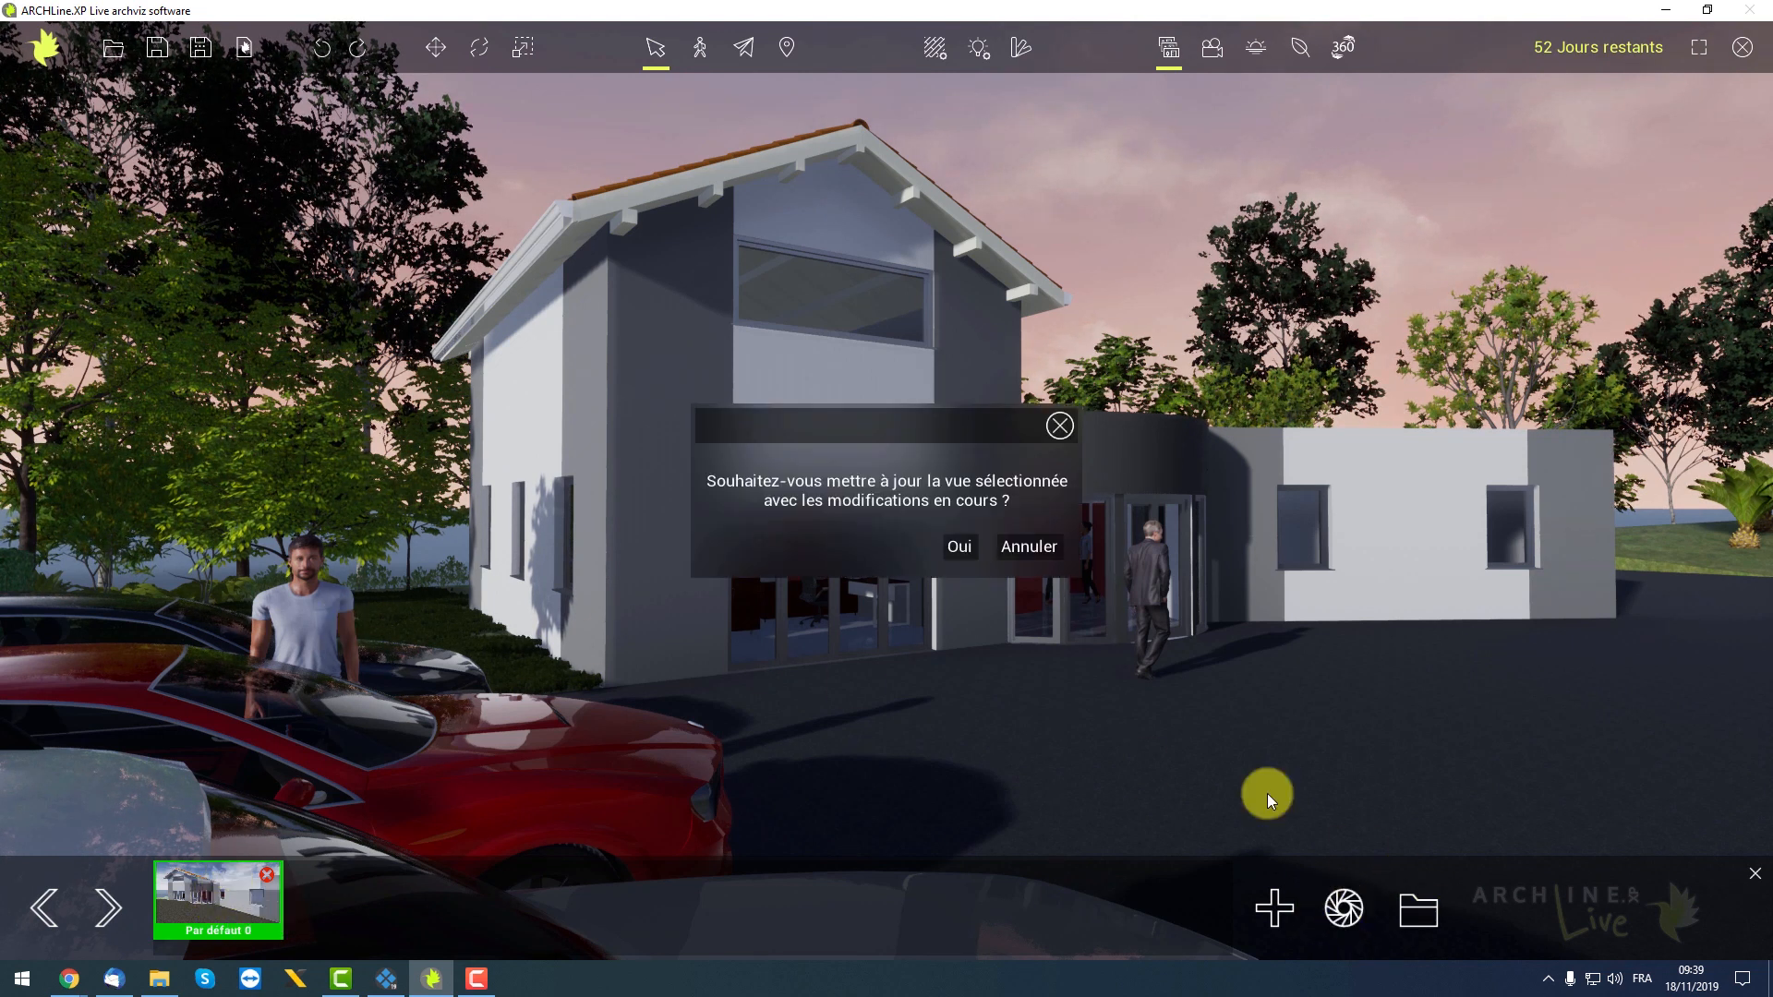
{"action": "left_click", "coordinate": [953, 546]}
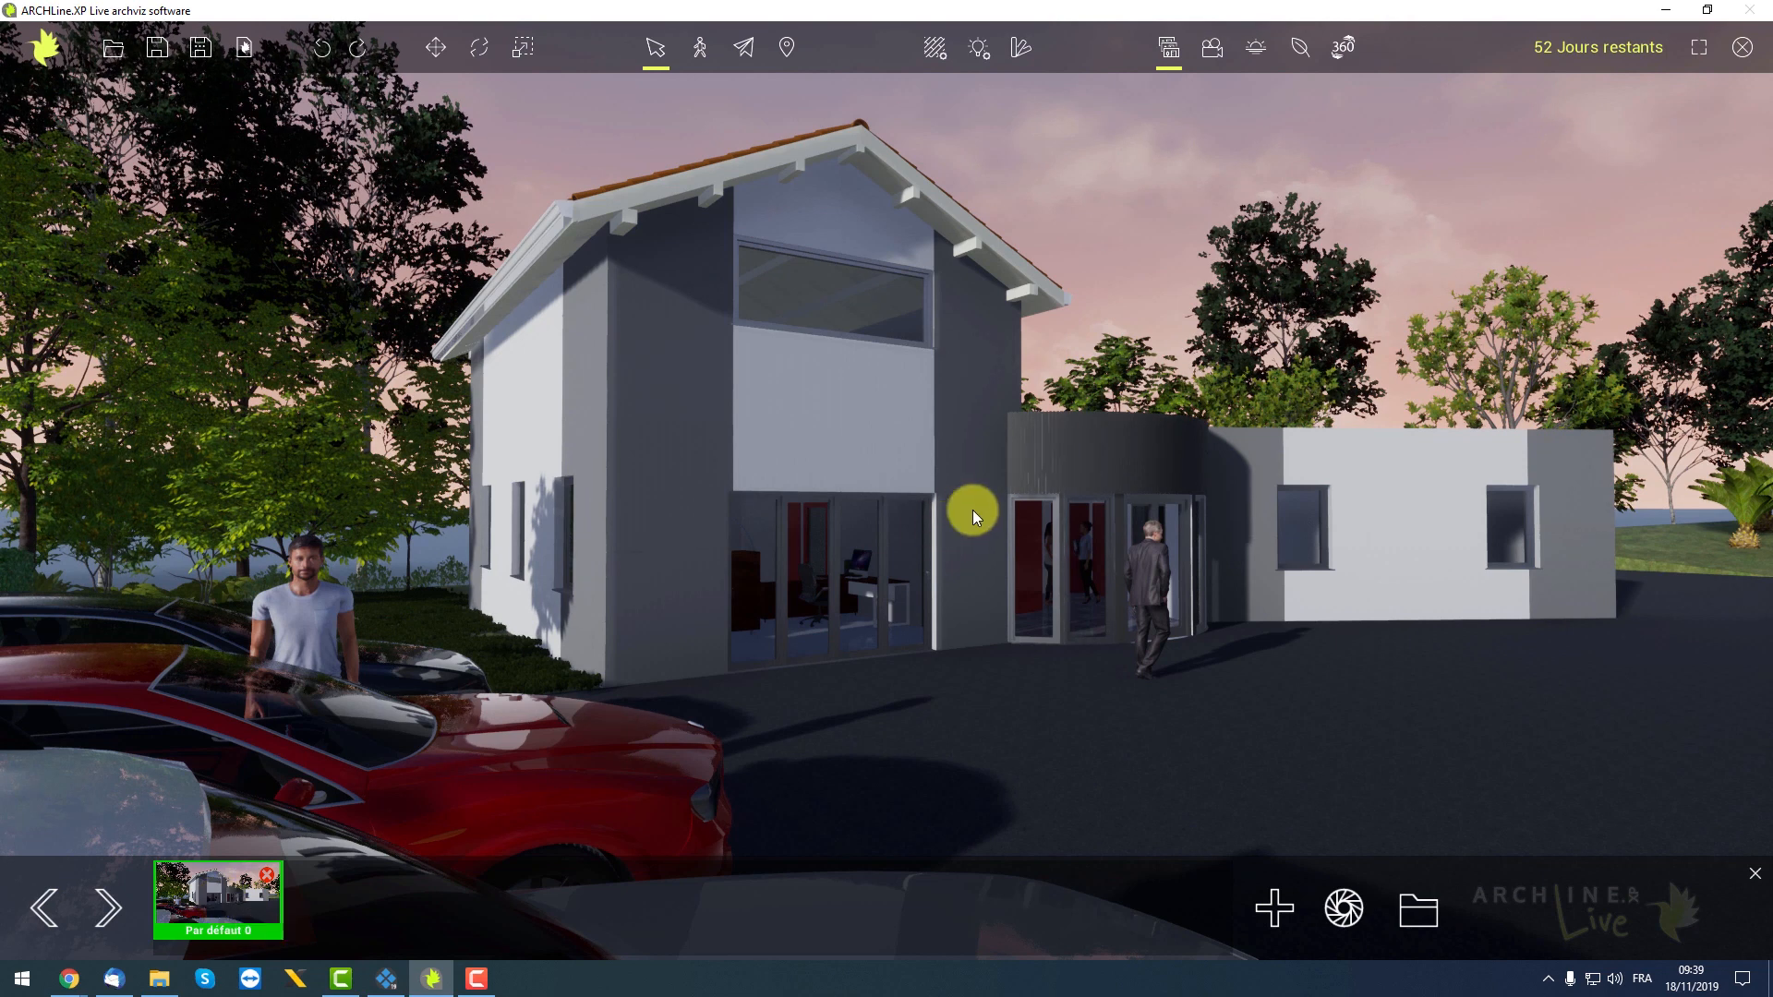
Add a new saved view showing the corner of the single-storey wing, with the entrance beyond
{"action": "middle_click_drag", "start_coordinate": [1237, 478], "coordinate": [946, 282]}
{"action": "scroll", "coordinate": [1095, 539], "scroll_direction": "up", "scroll_amount": 2}
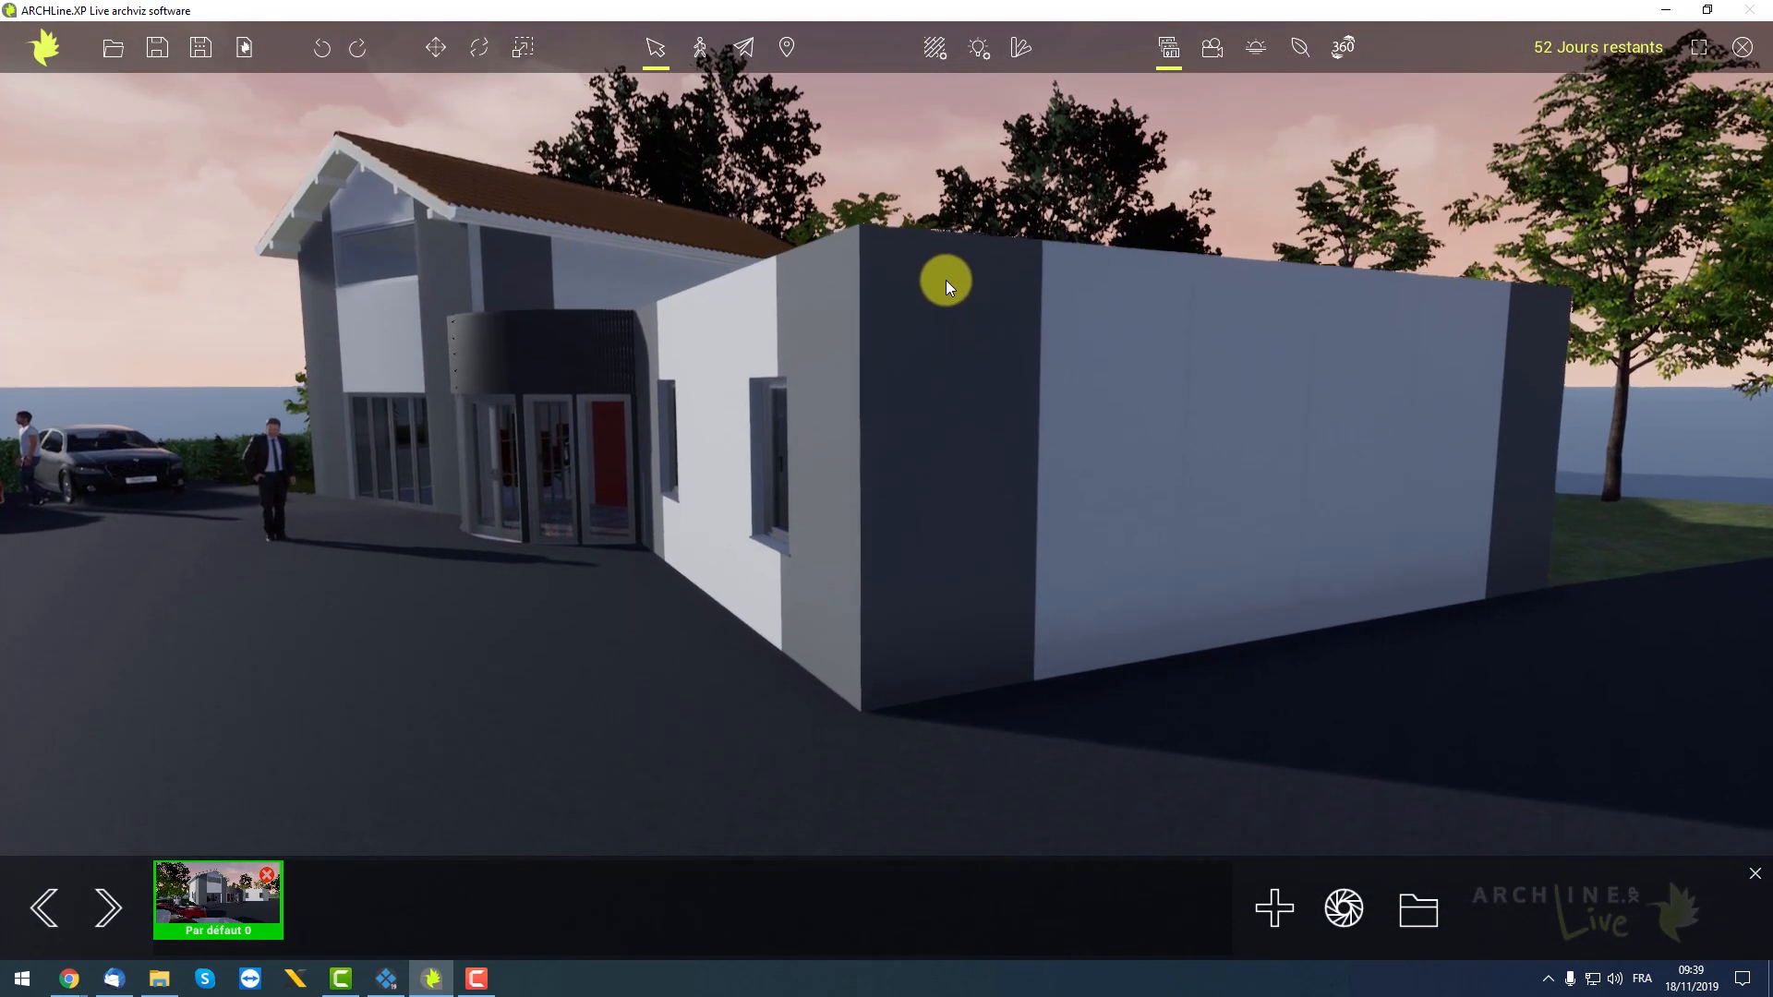
{"action": "left_click", "coordinate": [1274, 901]}
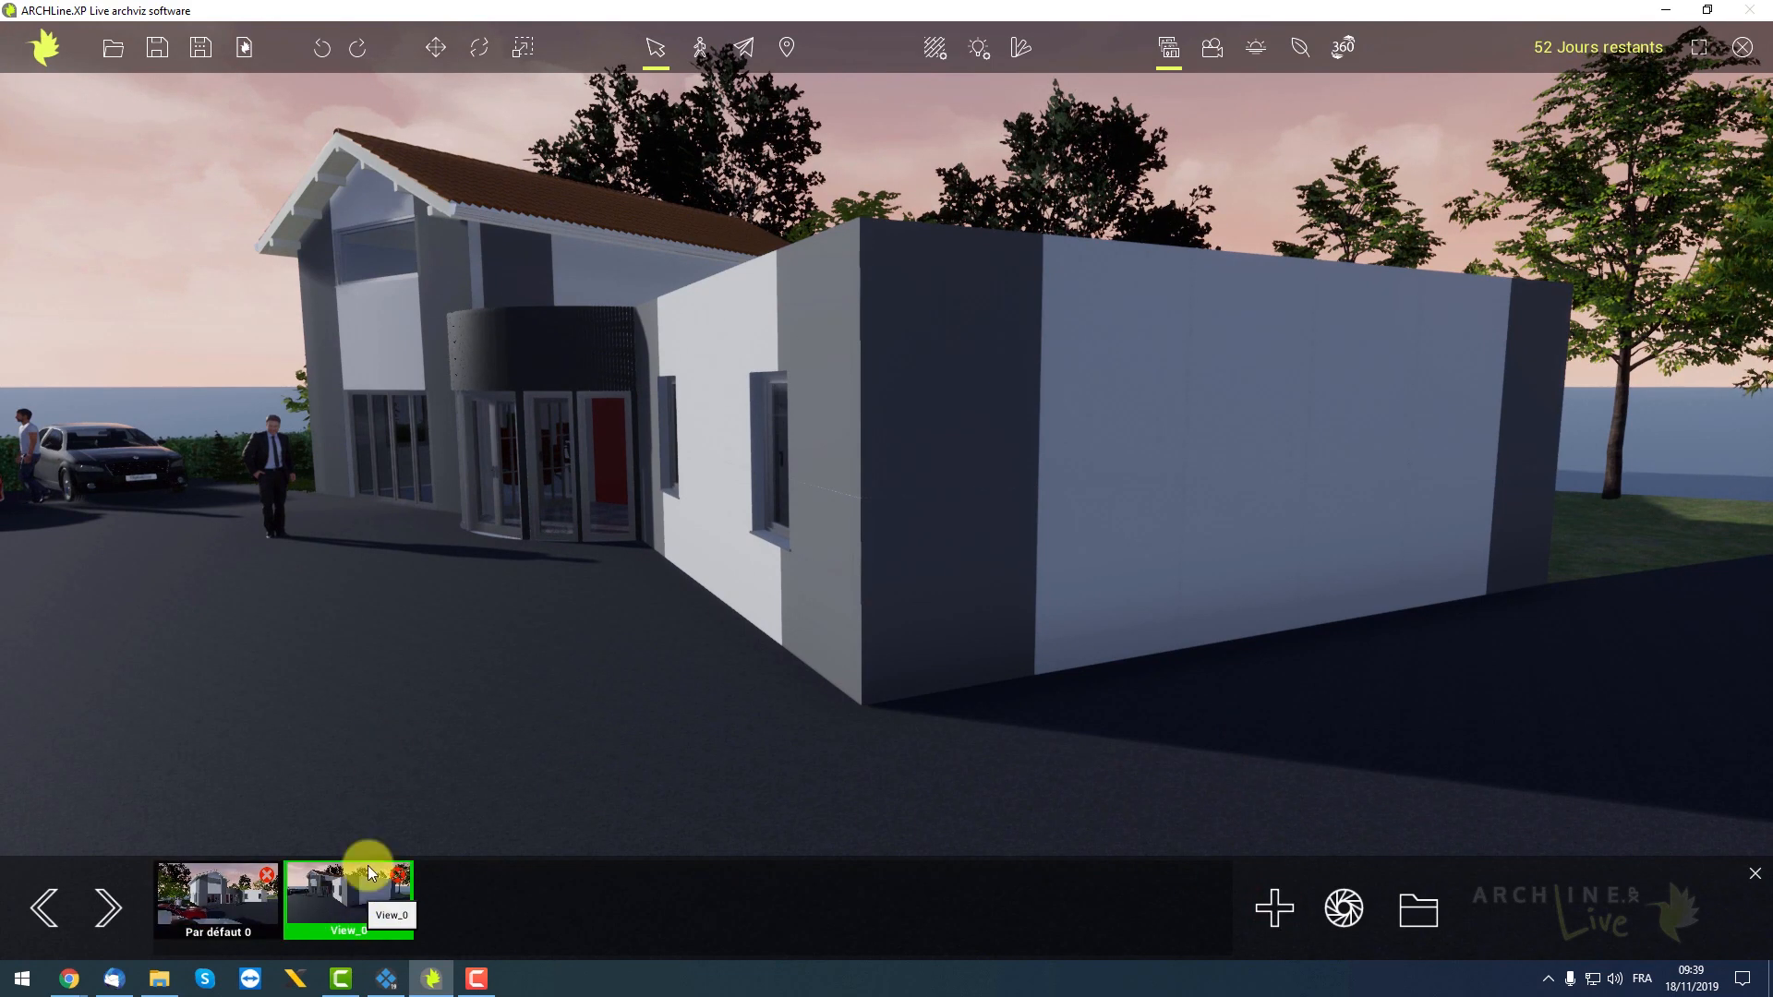
Add a saved view framing the front façade, with the gable, the curved entrance and the single-storey wing
{"action": "middle_click_drag", "start_coordinate": [478, 419], "coordinate": [556, 421]}
{"action": "right_click_drag", "start_coordinate": [543, 412], "coordinate": [475, 397]}
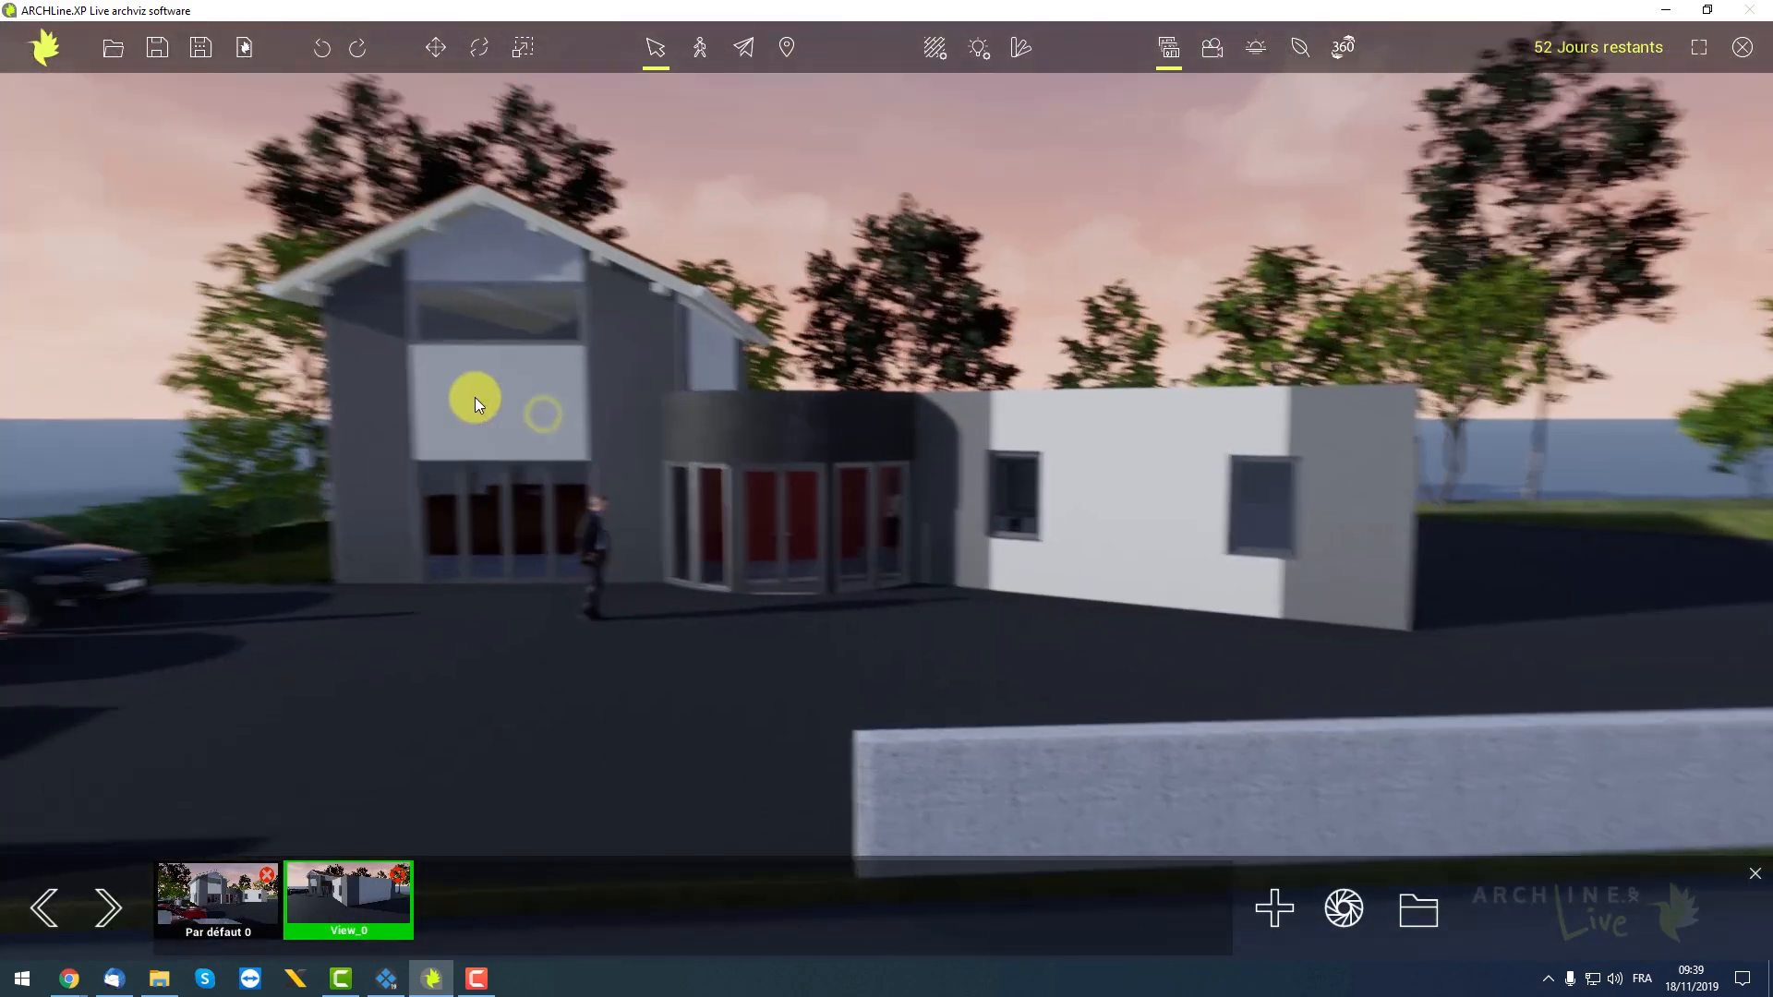
{"action": "scroll", "coordinate": [482, 399], "scroll_direction": "up", "scroll_amount": 3}
{"action": "scroll", "coordinate": [486, 403], "scroll_direction": "up", "scroll_amount": 2}
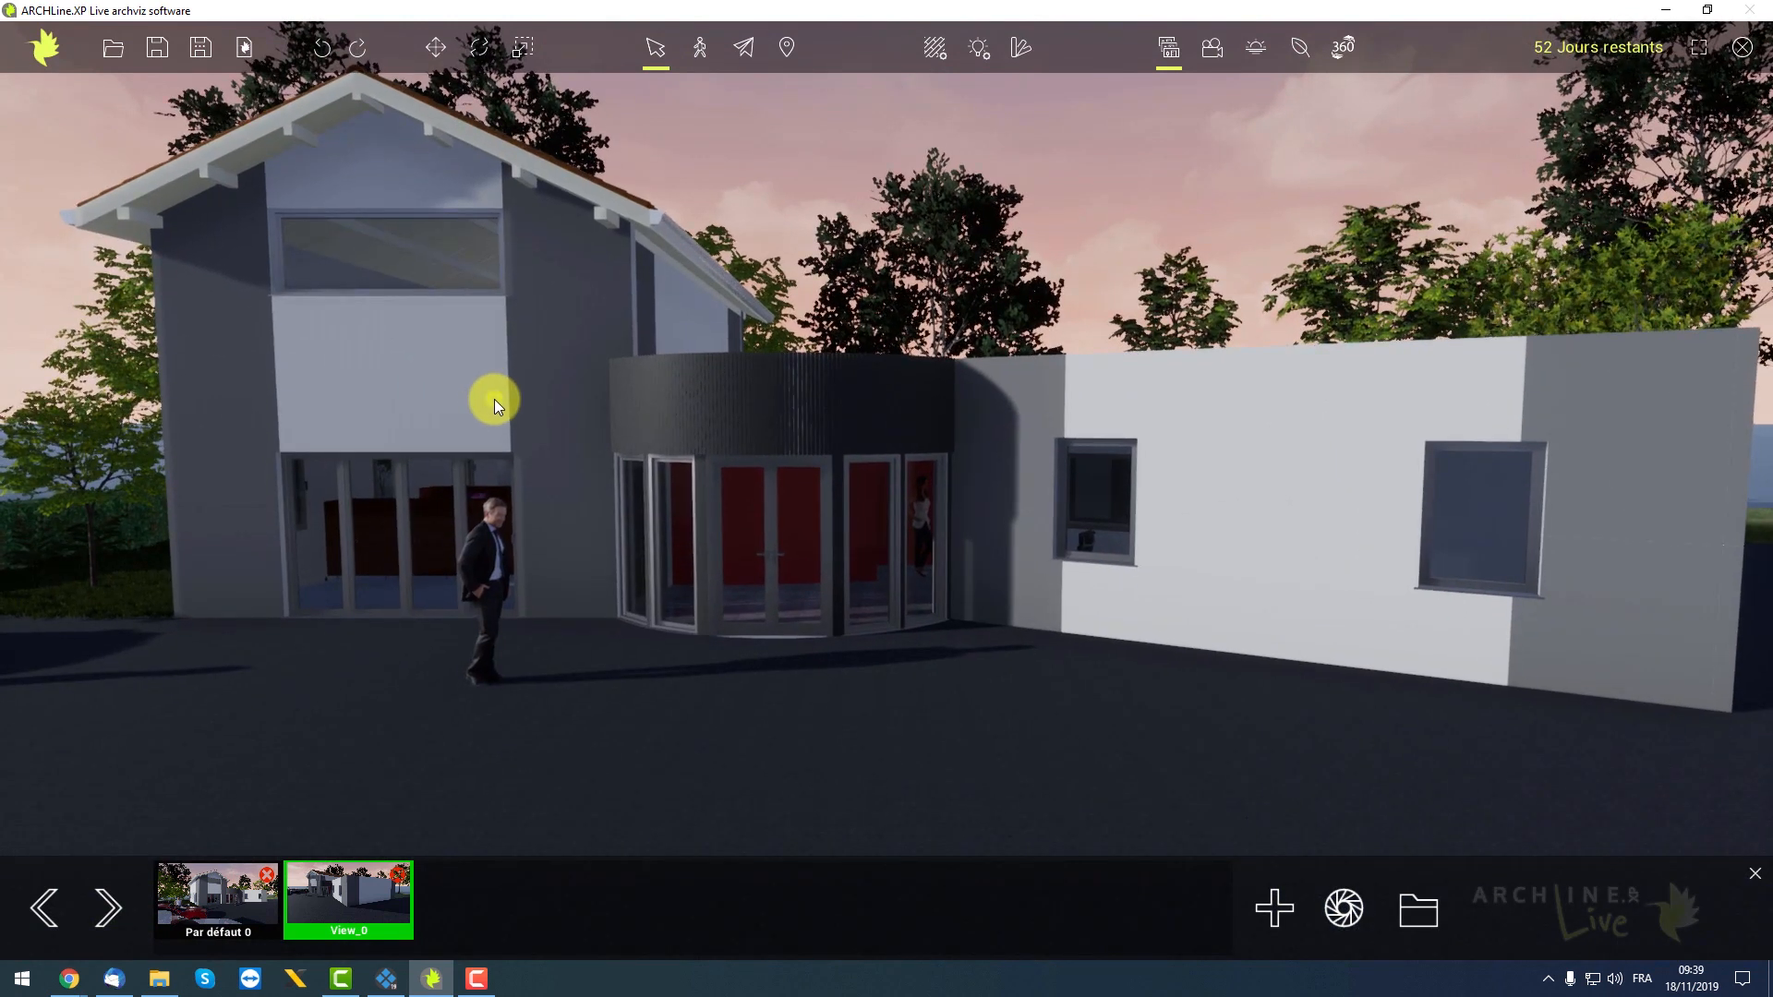
{"action": "middle_click_drag", "start_coordinate": [492, 407], "coordinate": [545, 353]}
{"action": "right_click_drag", "start_coordinate": [545, 352], "coordinate": [546, 335]}
{"action": "middle_click_drag", "start_coordinate": [554, 390], "coordinate": [623, 273]}
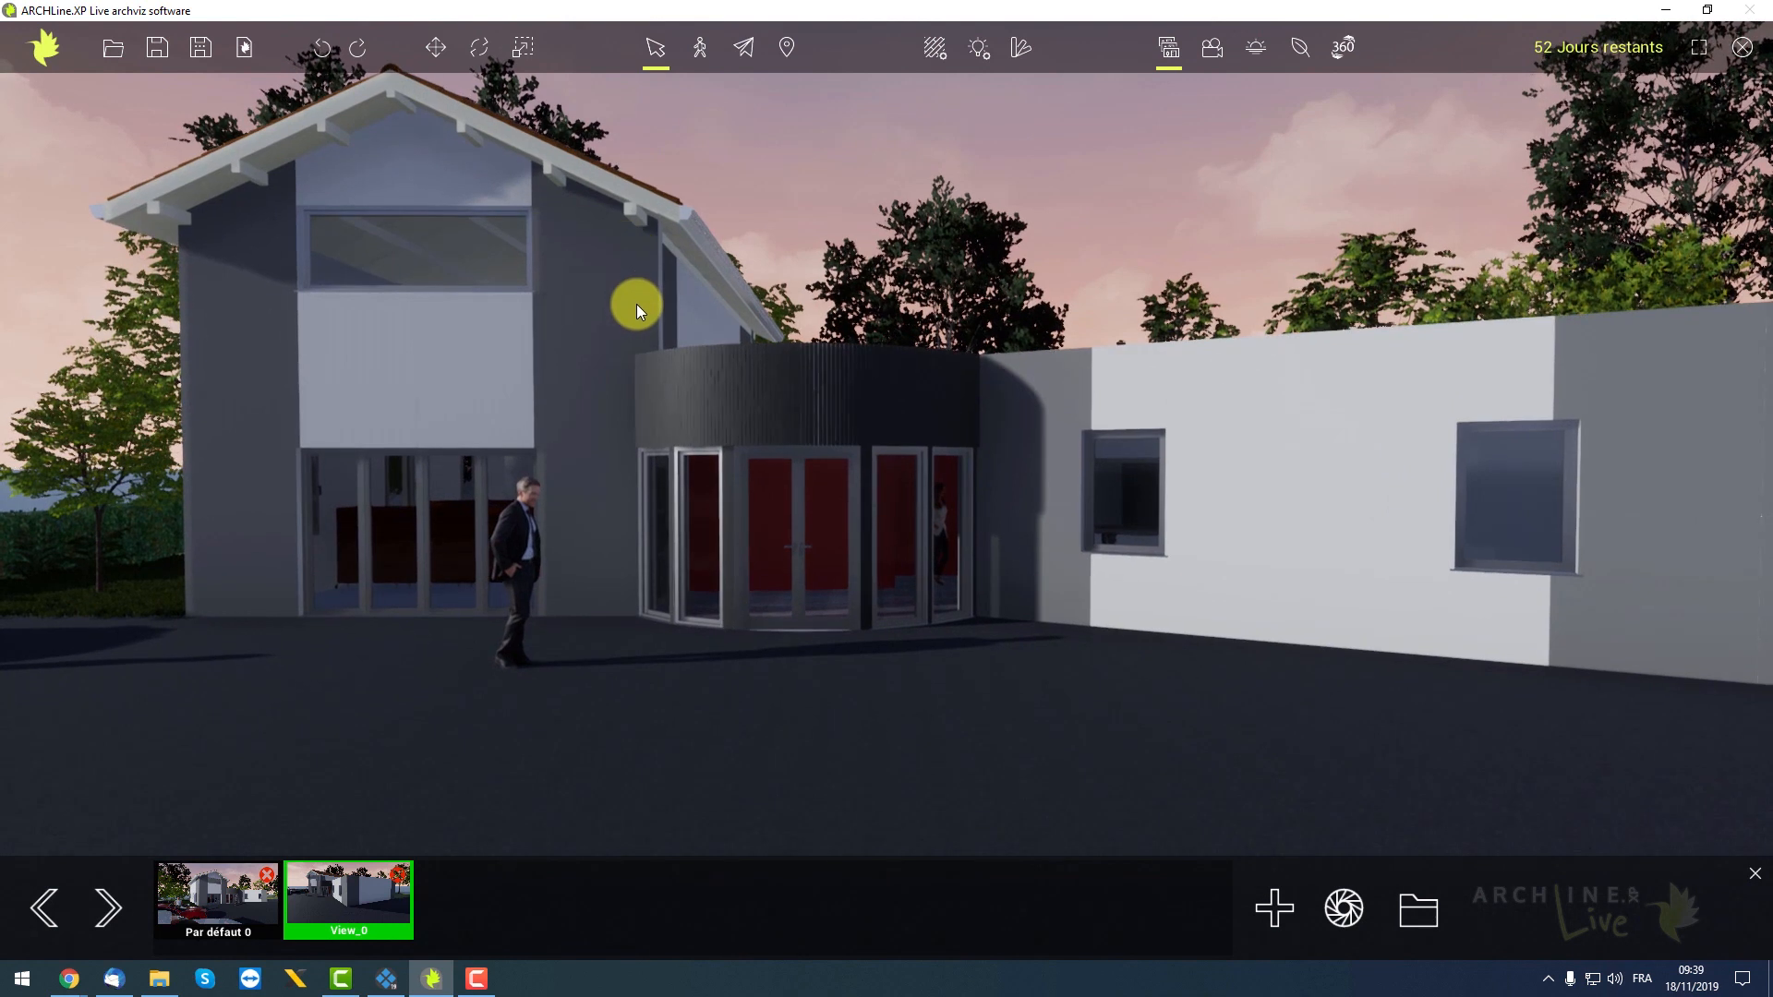
{"action": "right_click_drag", "start_coordinate": [635, 303], "coordinate": [644, 297]}
{"action": "scroll", "coordinate": [645, 302], "scroll_direction": "down", "scroll_amount": 2}
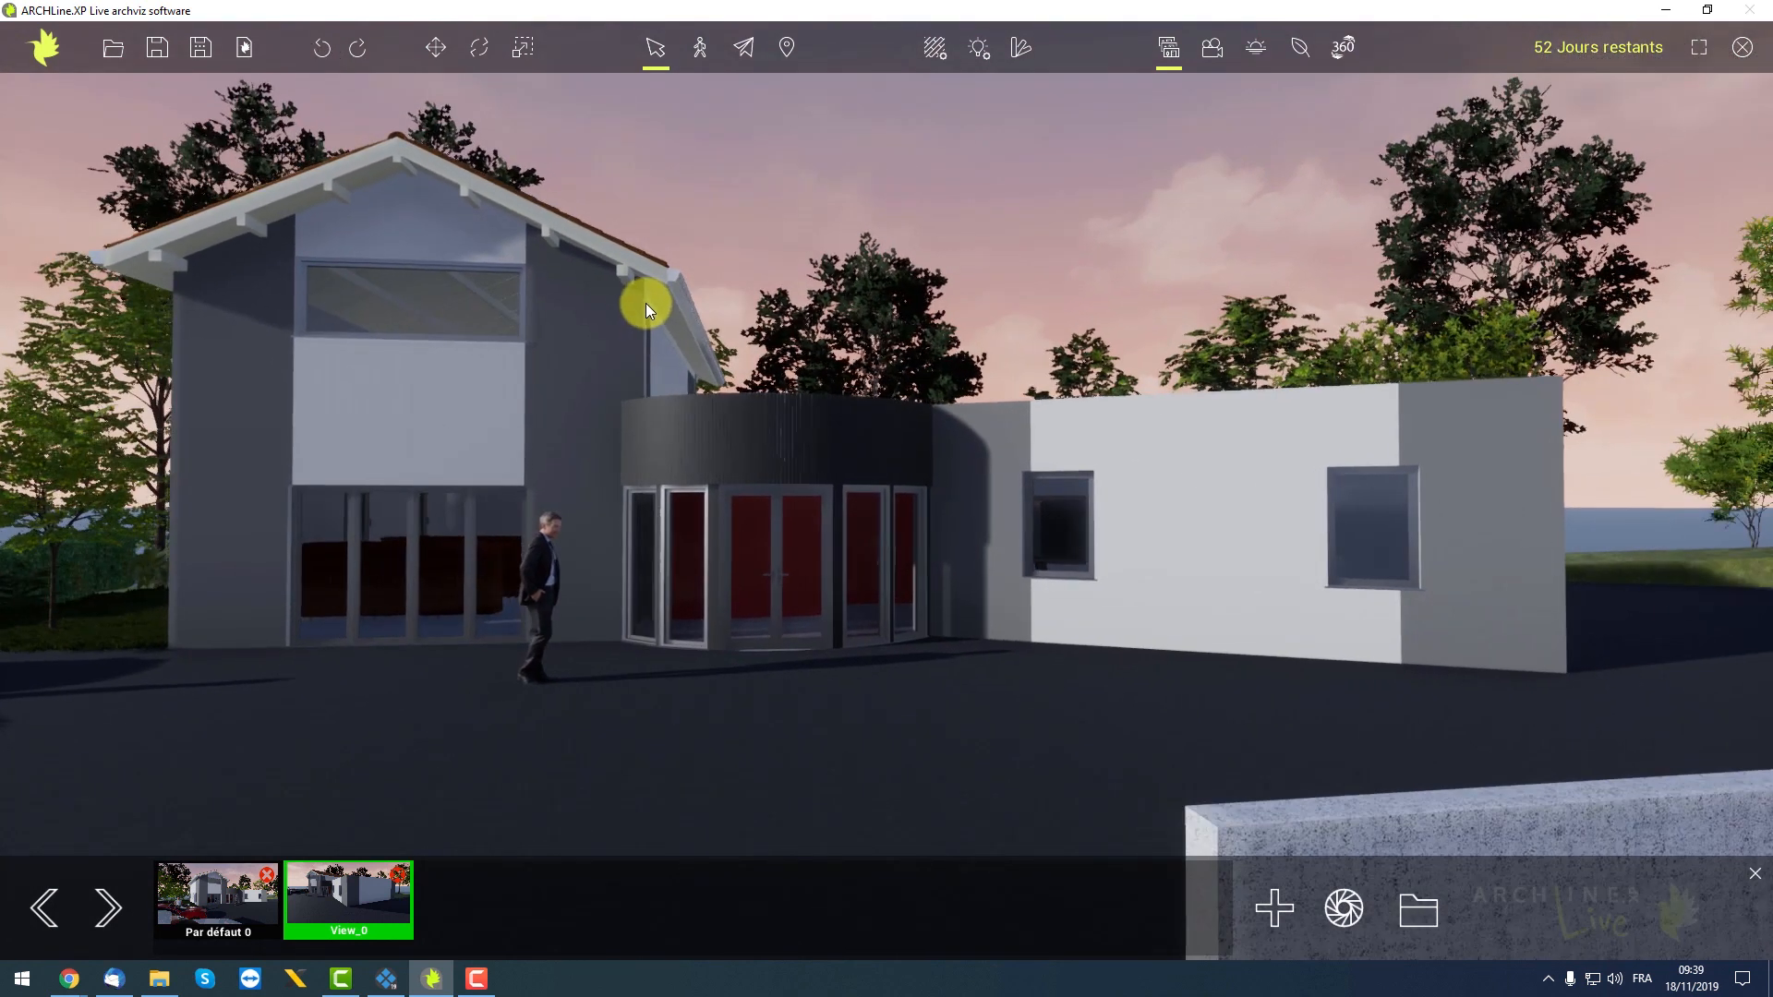
{"action": "scroll", "coordinate": [646, 303], "scroll_direction": "up", "scroll_amount": 2}
{"action": "middle_click_drag", "start_coordinate": [647, 308], "coordinate": [819, 312]}
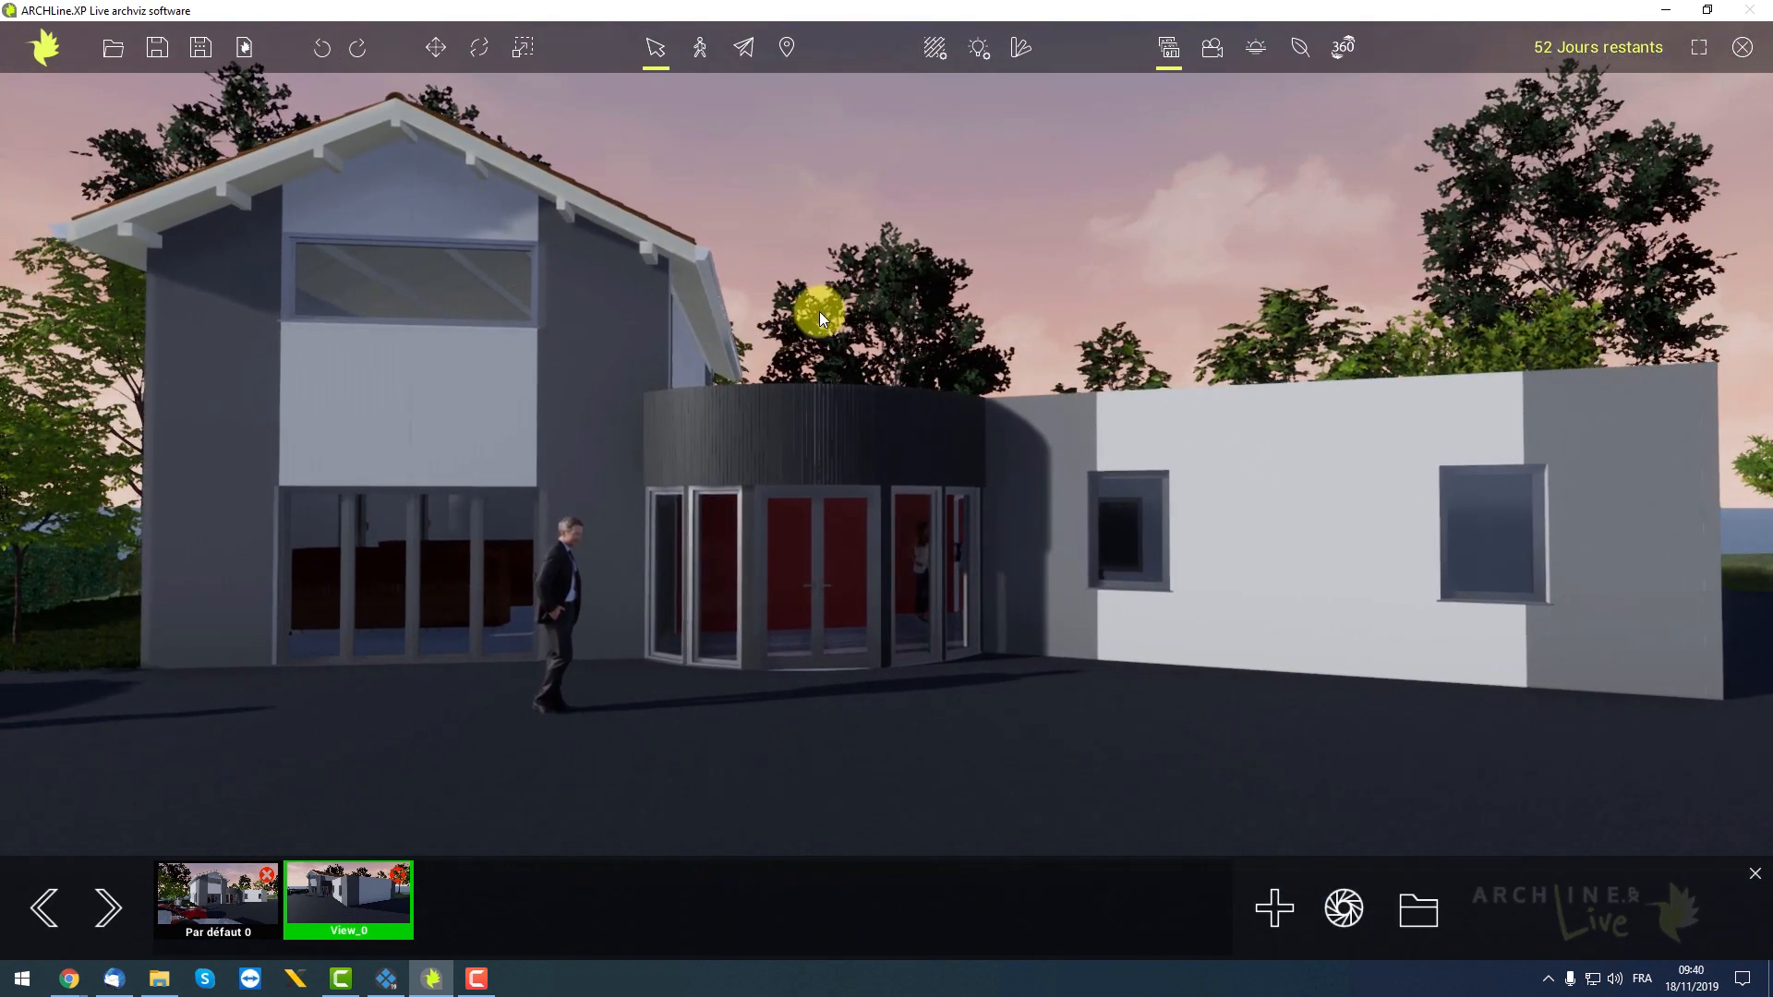
{"action": "left_click", "coordinate": [1278, 916]}
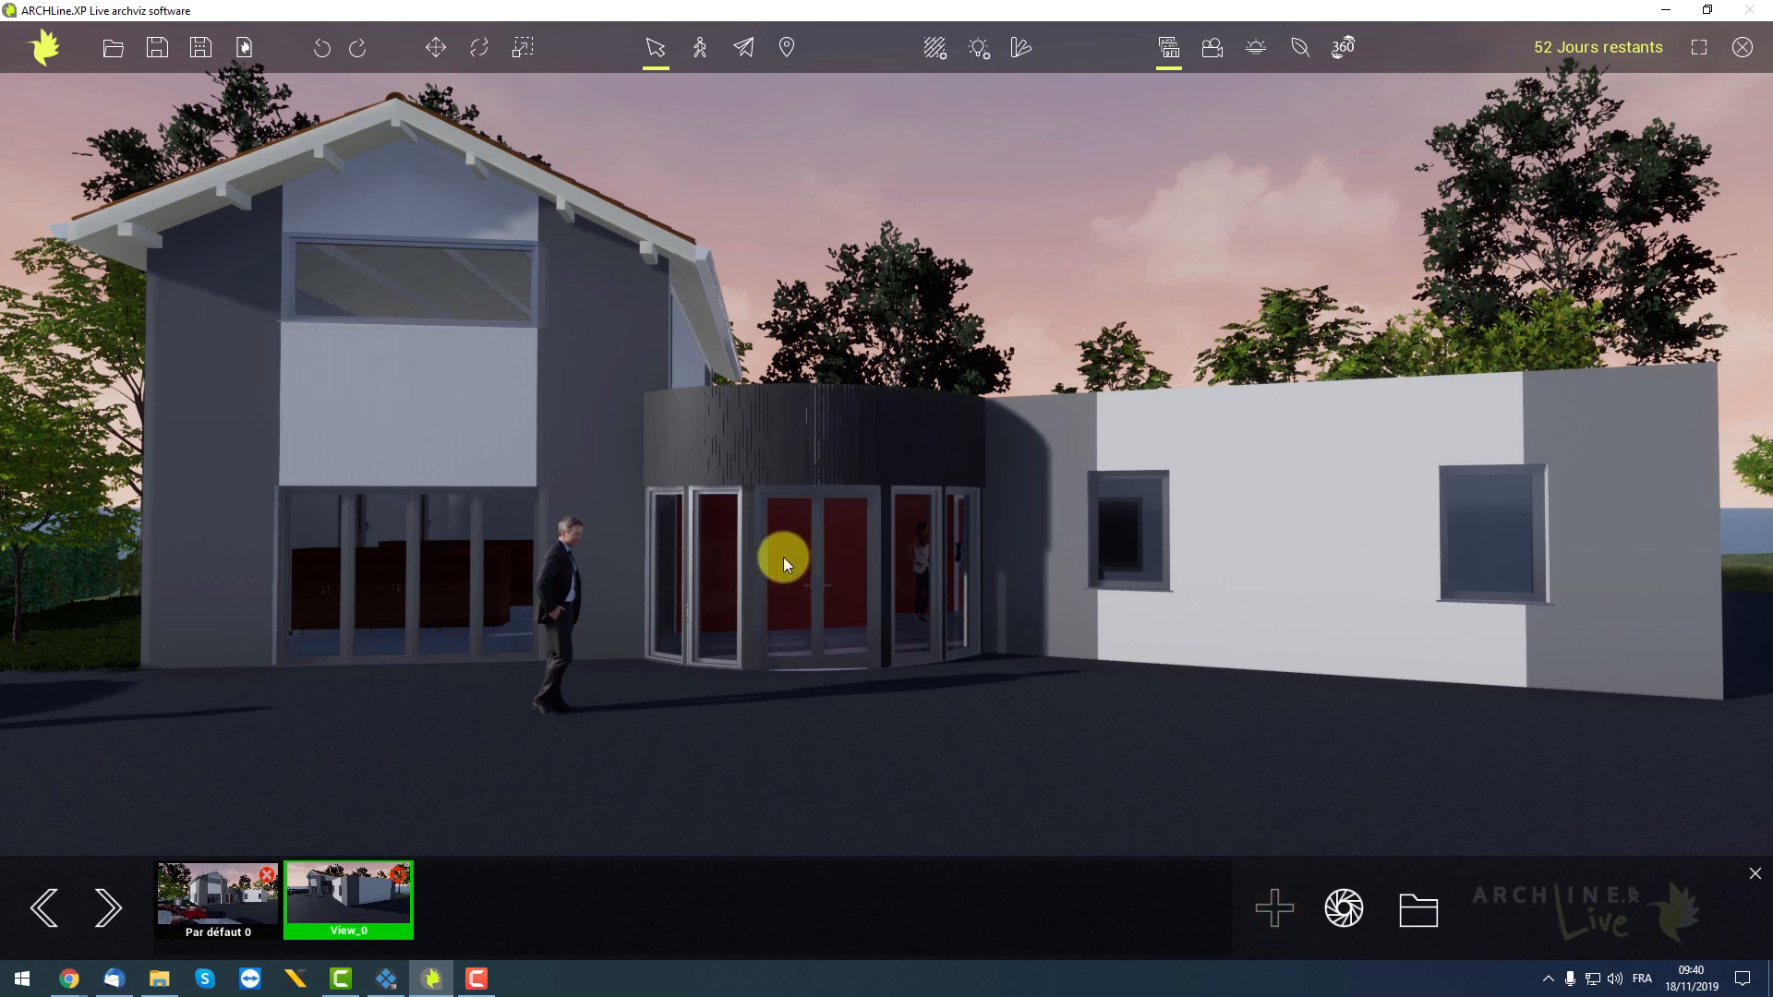
Add another saved view from above the building's corner, showing the tiled roof and the flat-roofed wing
{"action": "scroll", "coordinate": [656, 559], "scroll_direction": "down", "scroll_amount": 2}
{"action": "right_click_drag", "start_coordinate": [667, 563], "coordinate": [654, 607]}
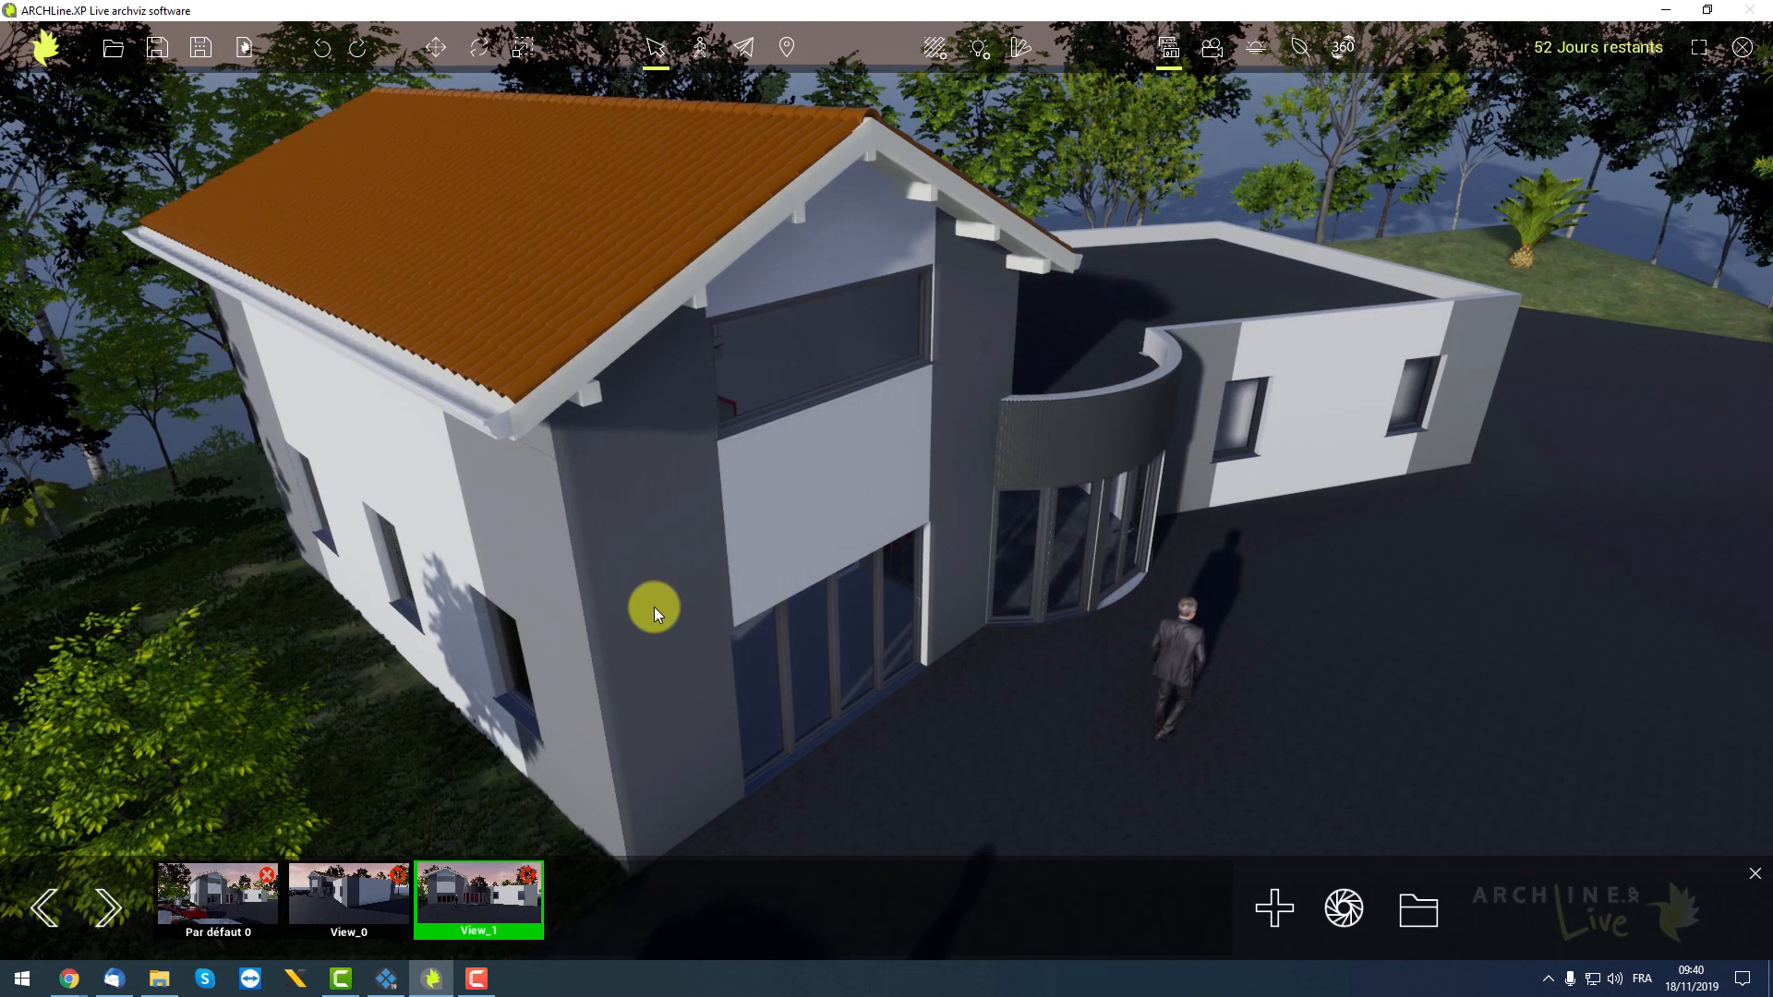
{"action": "left_click", "coordinate": [1281, 908]}
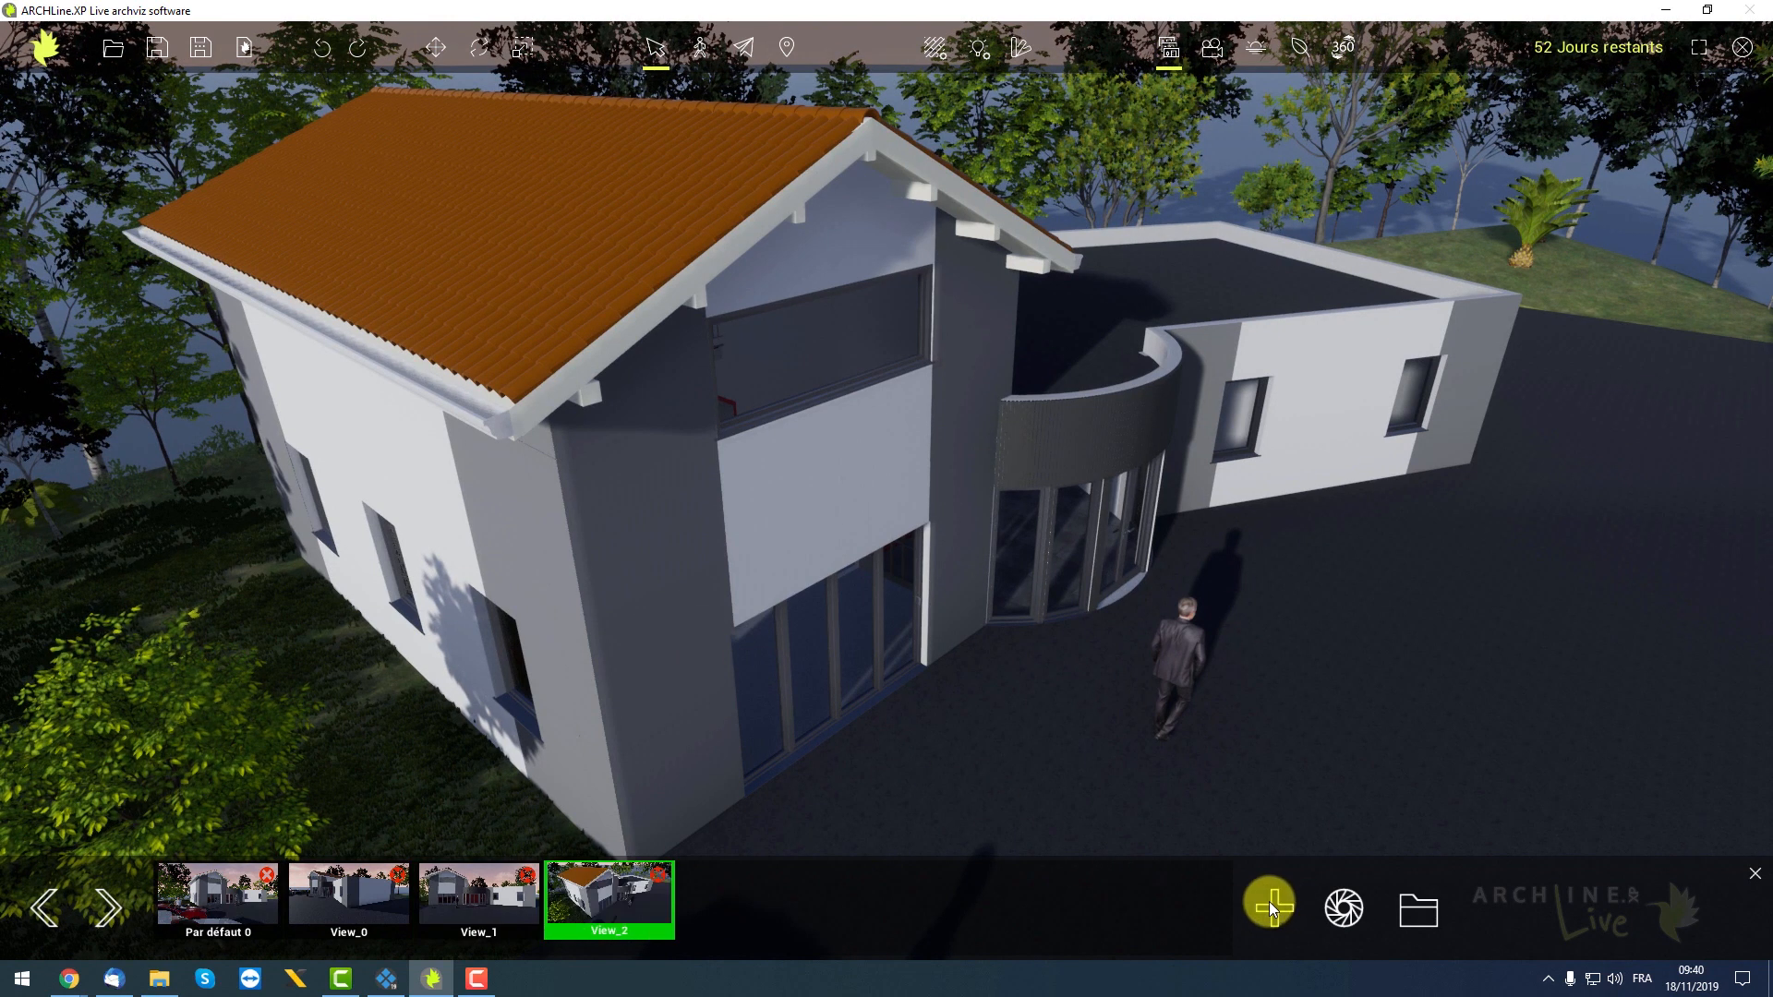
Recall the four saved views from Par défaut 0 to View_2 and examine their PNG files in the output folder
{"action": "left_click", "coordinate": [229, 899]}
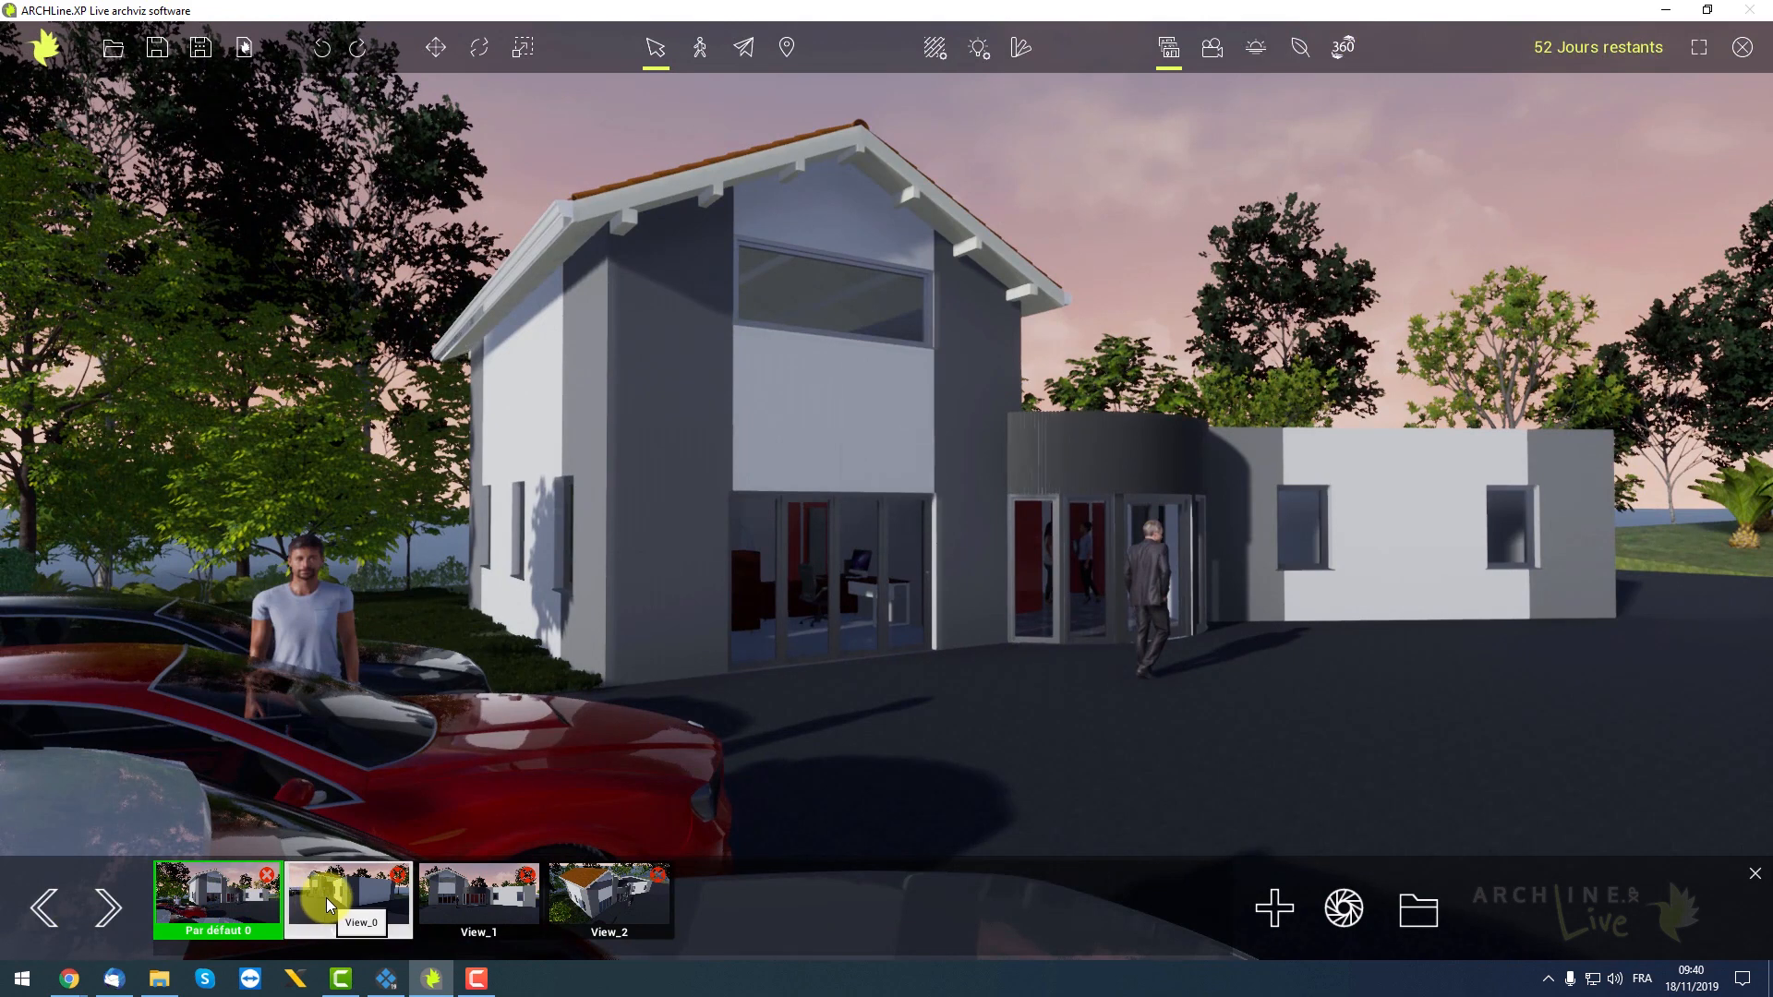
{"action": "left_click", "coordinate": [325, 897]}
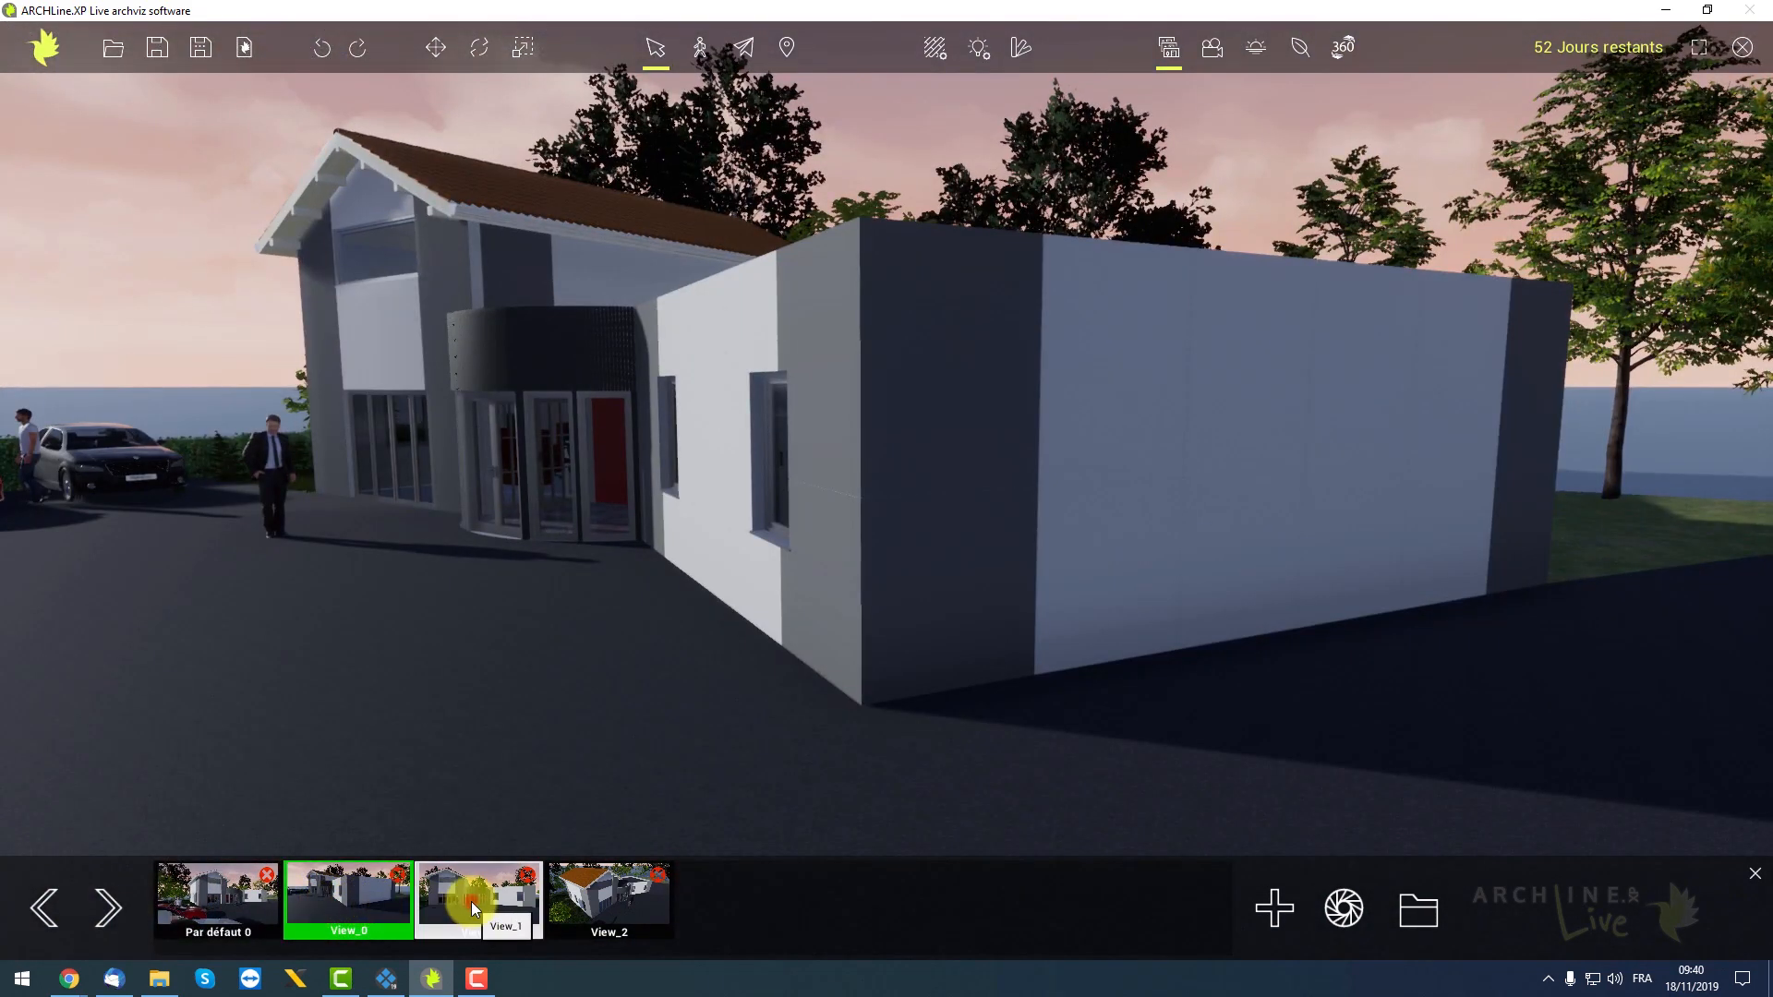
{"action": "left_click", "coordinate": [470, 901]}
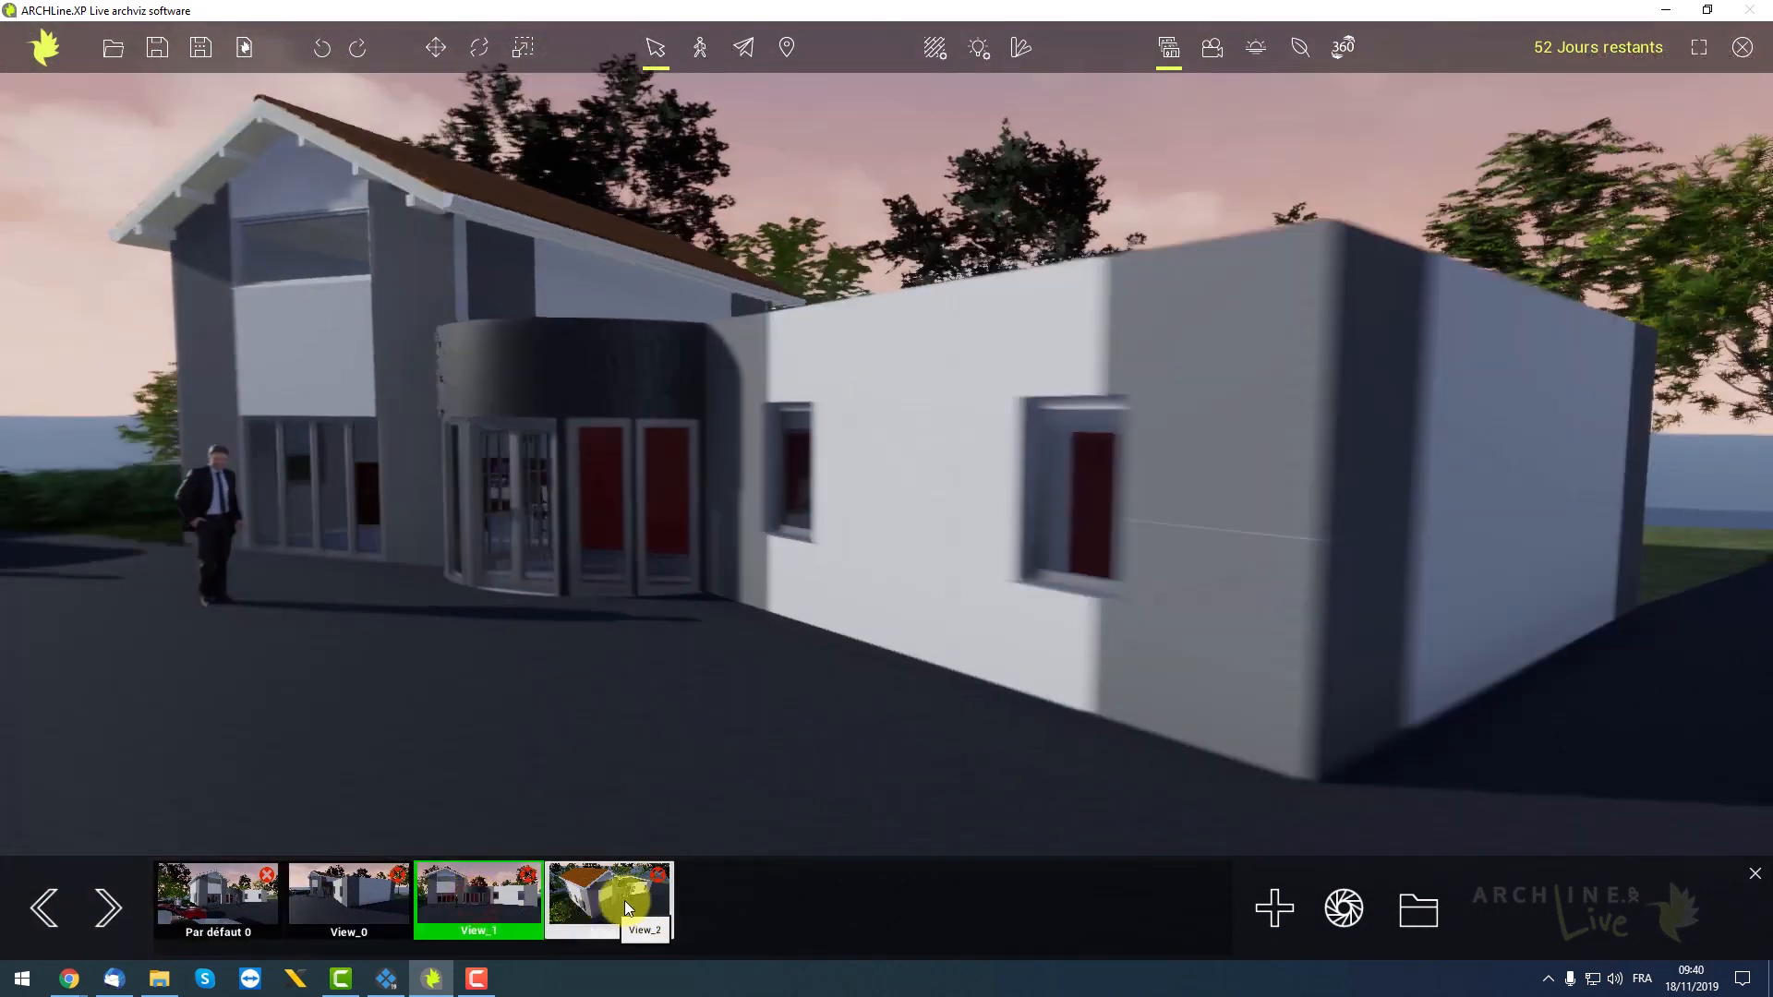
{"action": "left_click", "coordinate": [655, 895]}
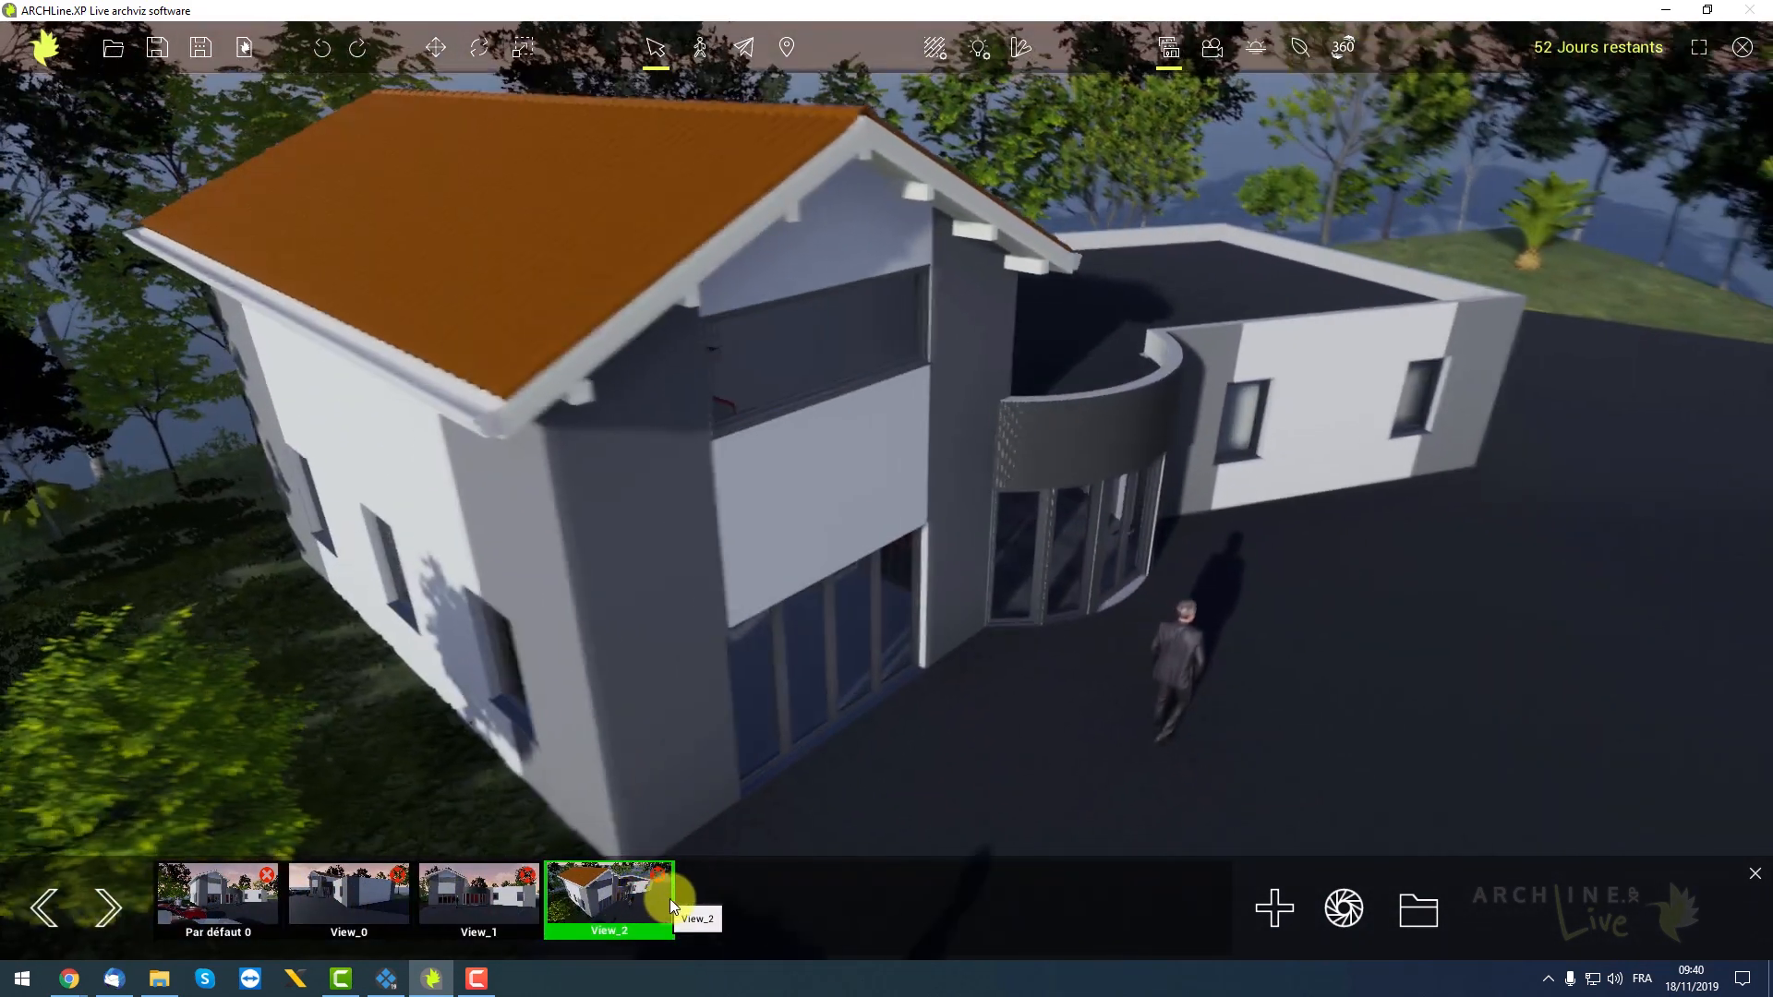
{"action": "left_click", "coordinate": [1418, 906]}
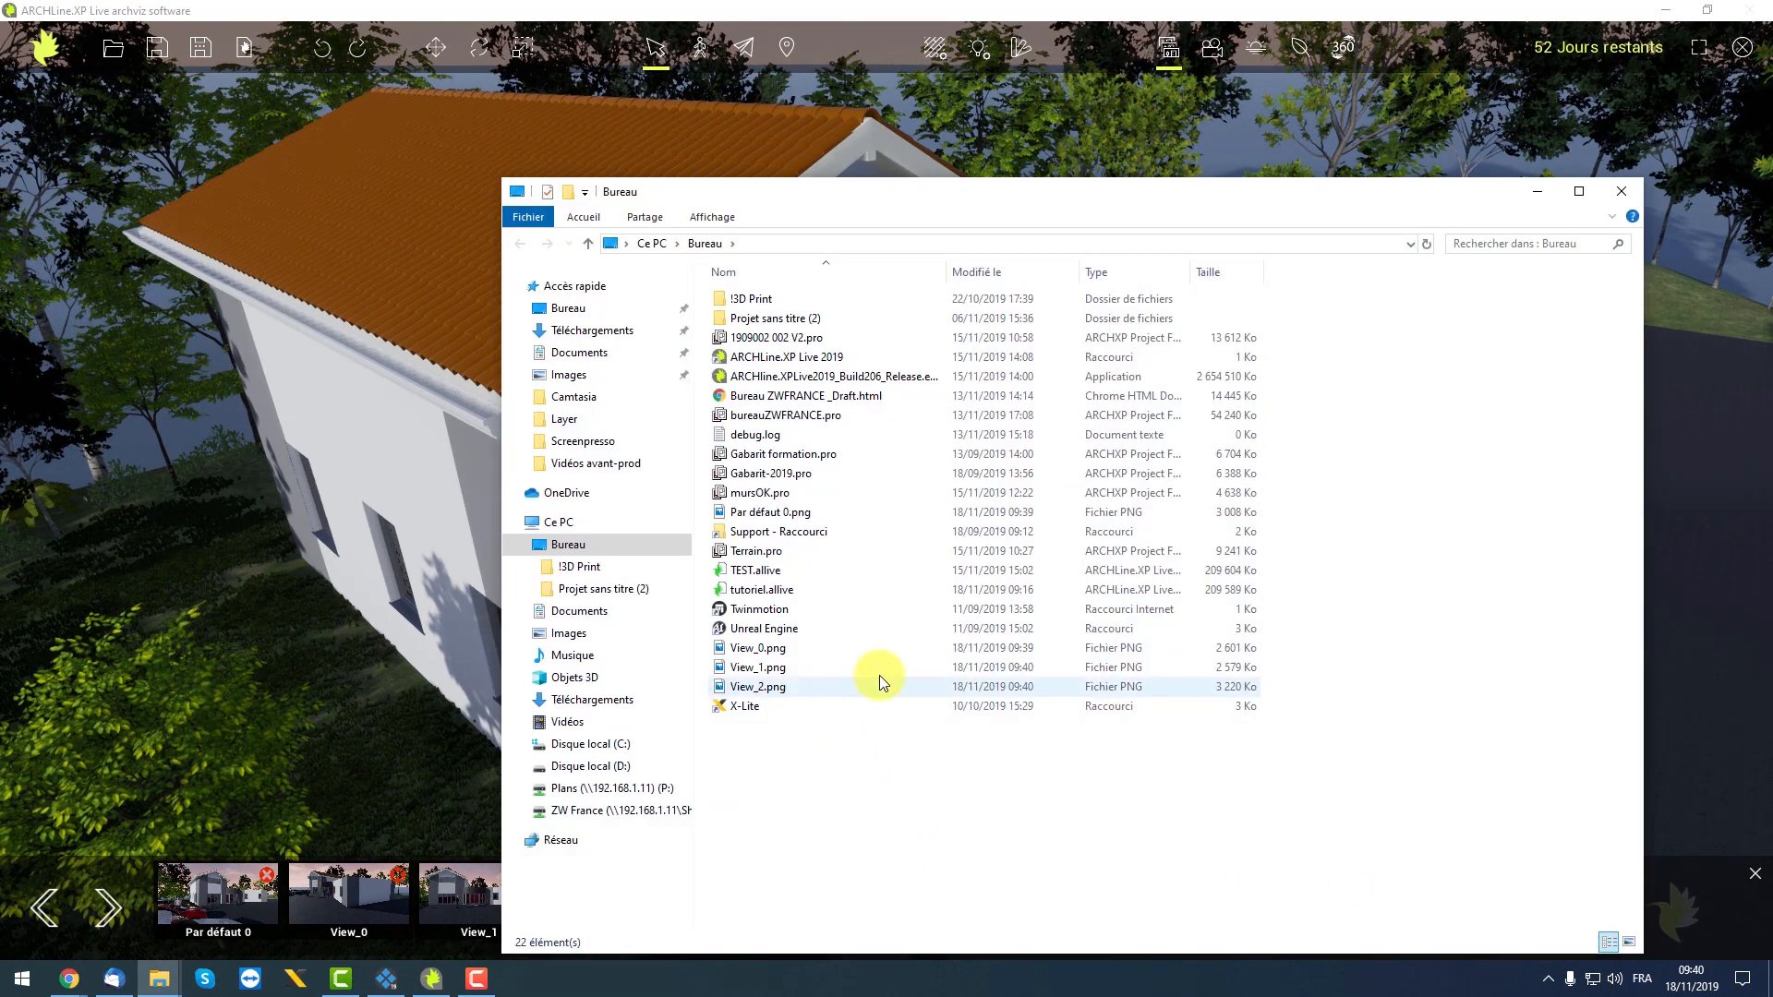
{"action": "left_click", "coordinate": [1630, 194]}
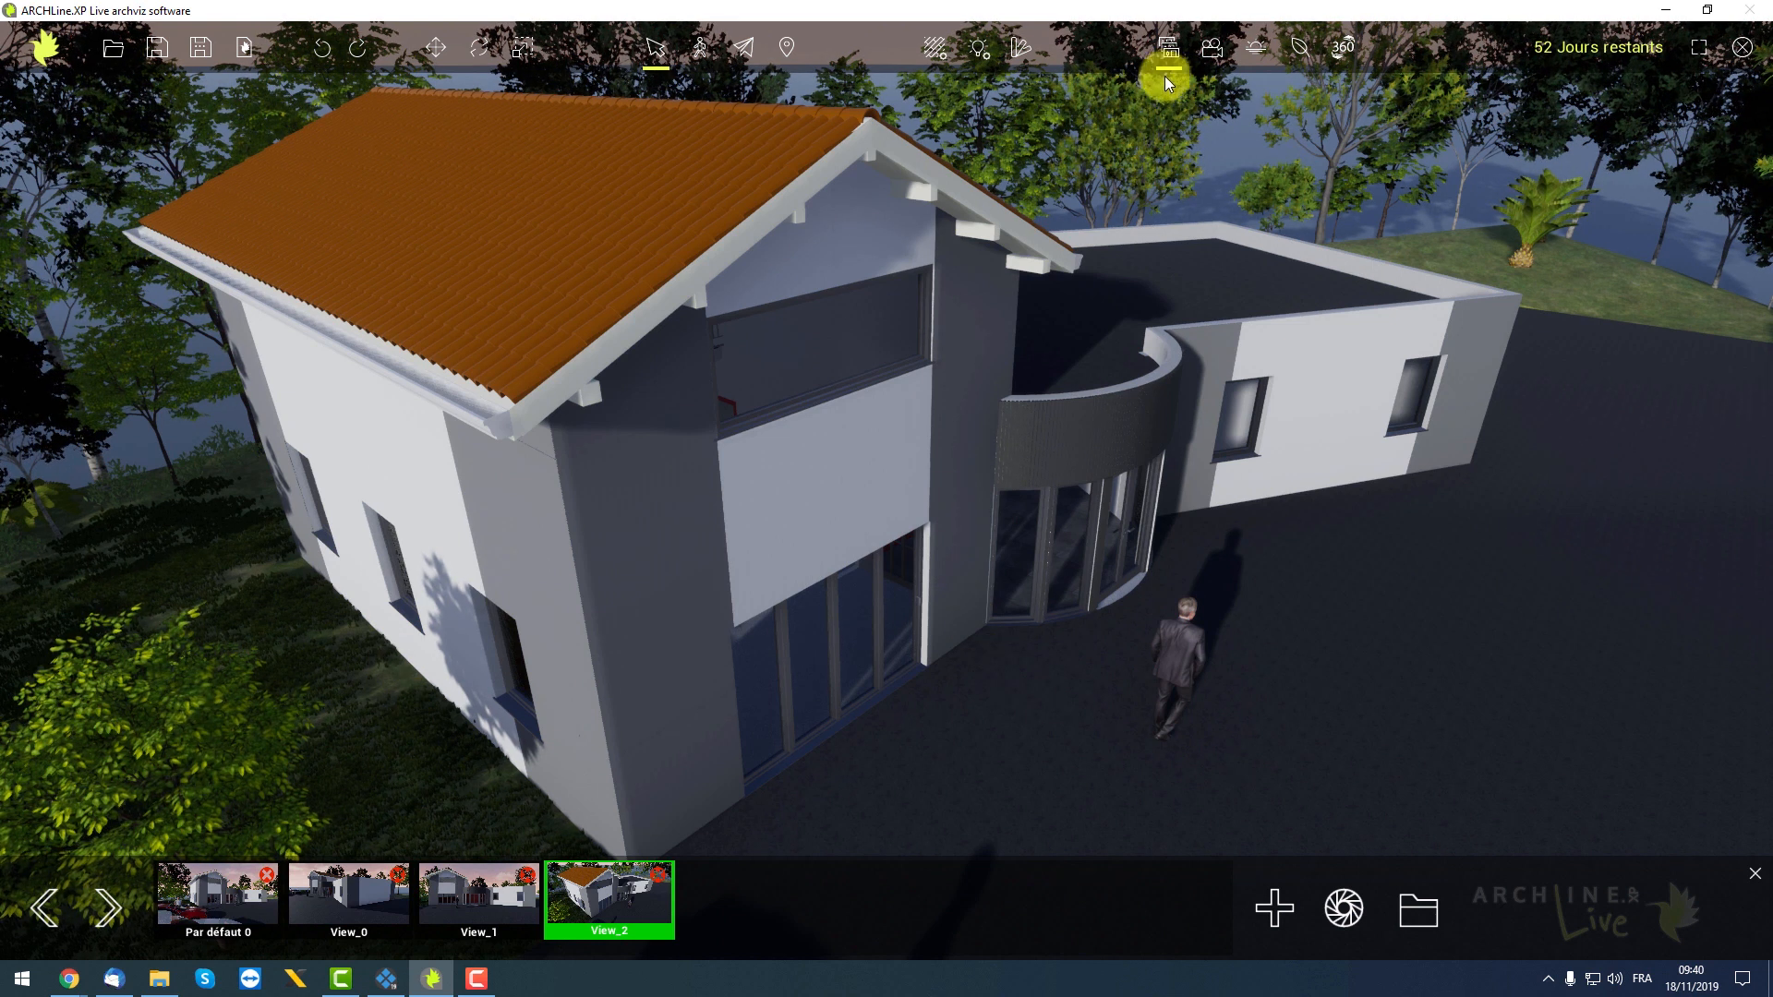
Create a new animation whose first keyframe frames the side façade with the tree and the forecourt beyond
{"action": "middle_click_drag", "start_coordinate": [1028, 435], "coordinate": [1038, 393]}
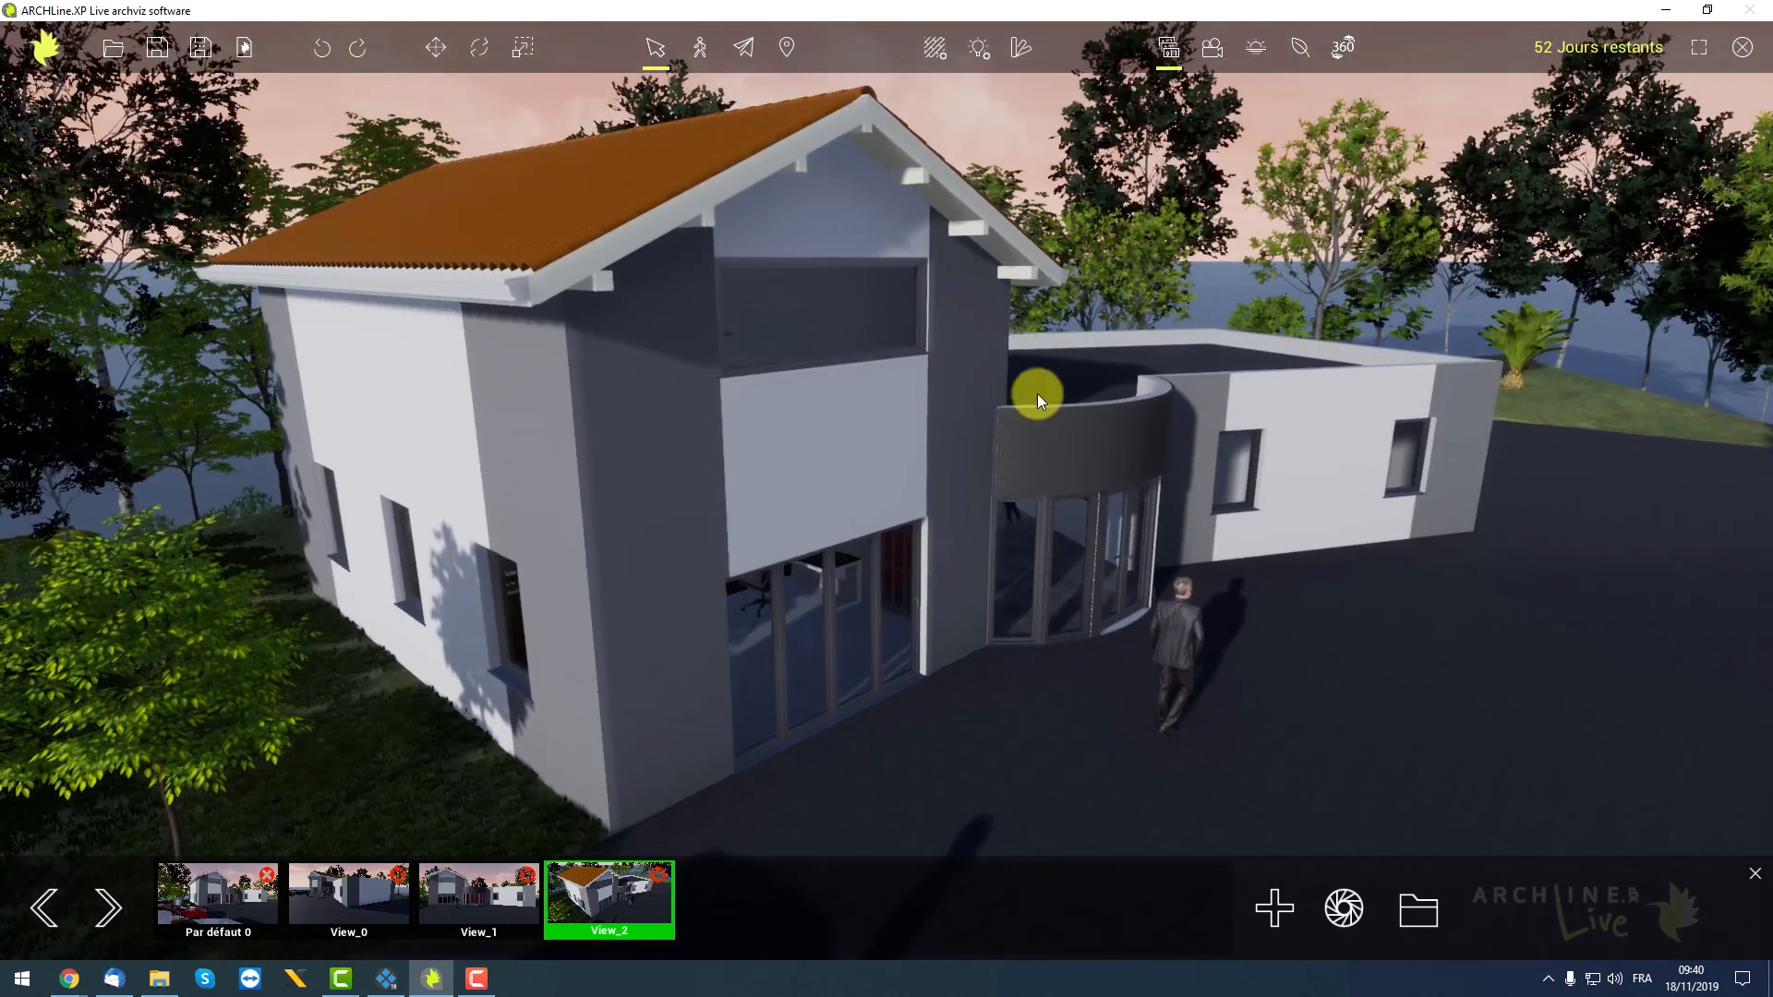
{"action": "left_click", "coordinate": [1210, 53]}
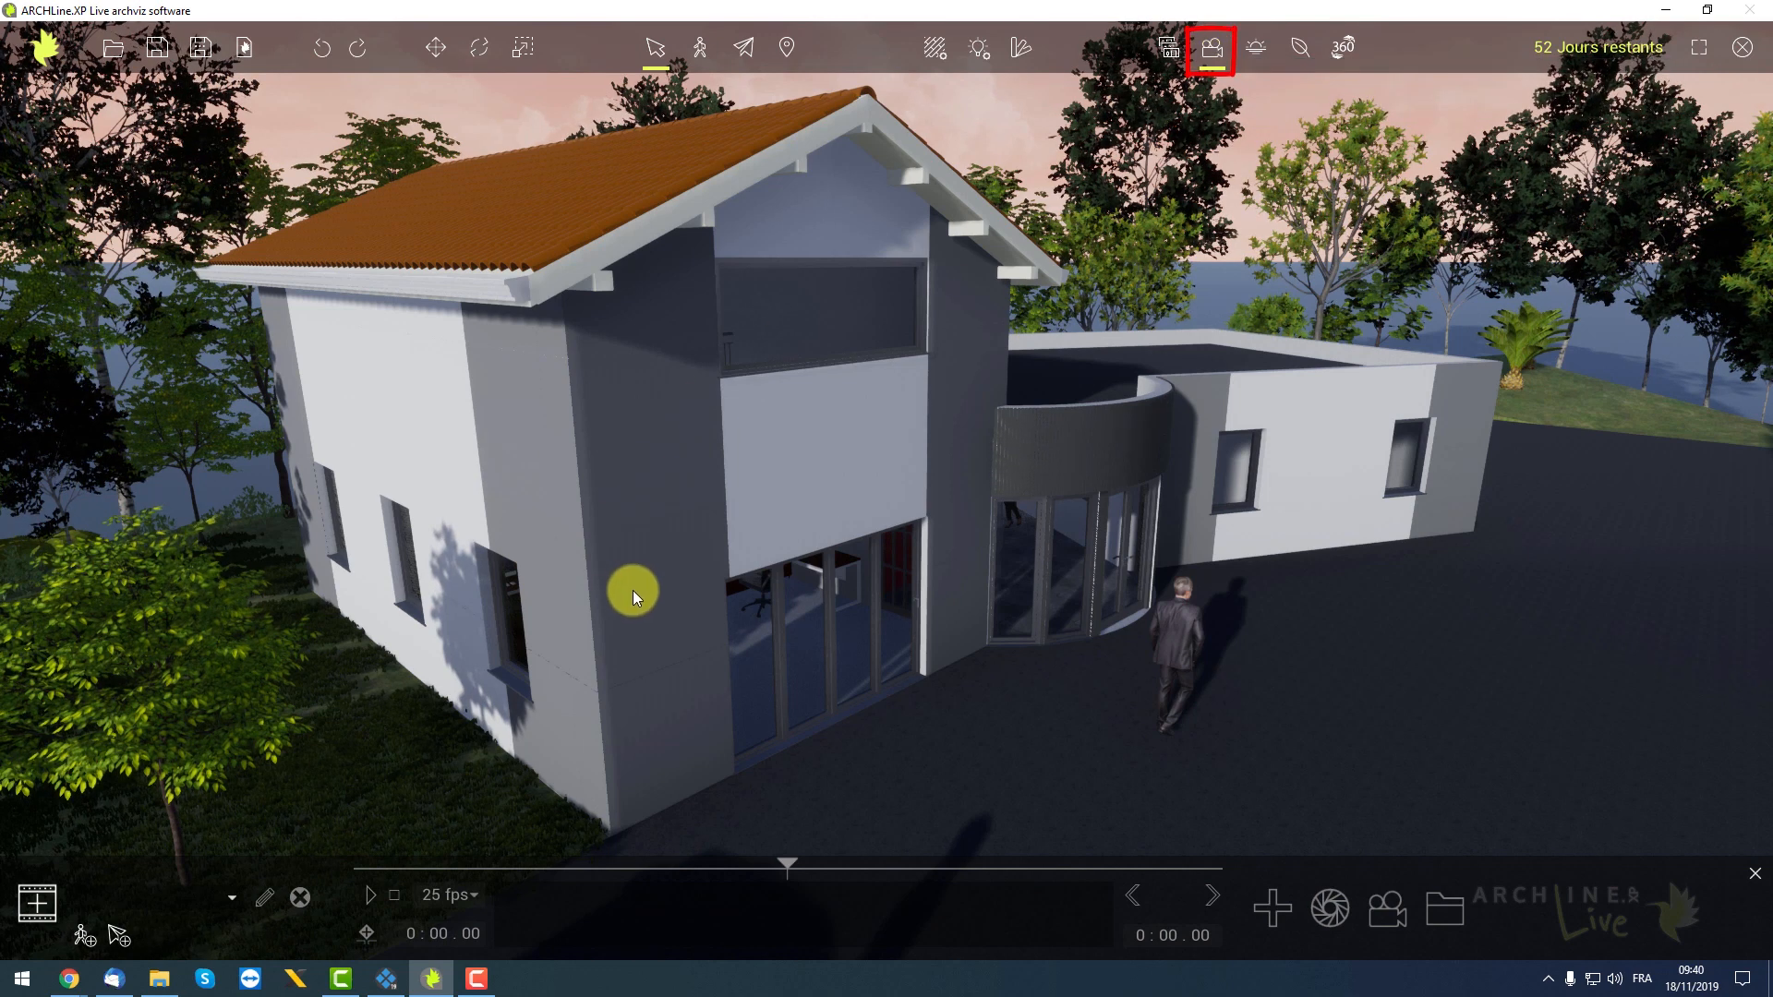
{"action": "middle_click_drag", "start_coordinate": [643, 597], "coordinate": [606, 595]}
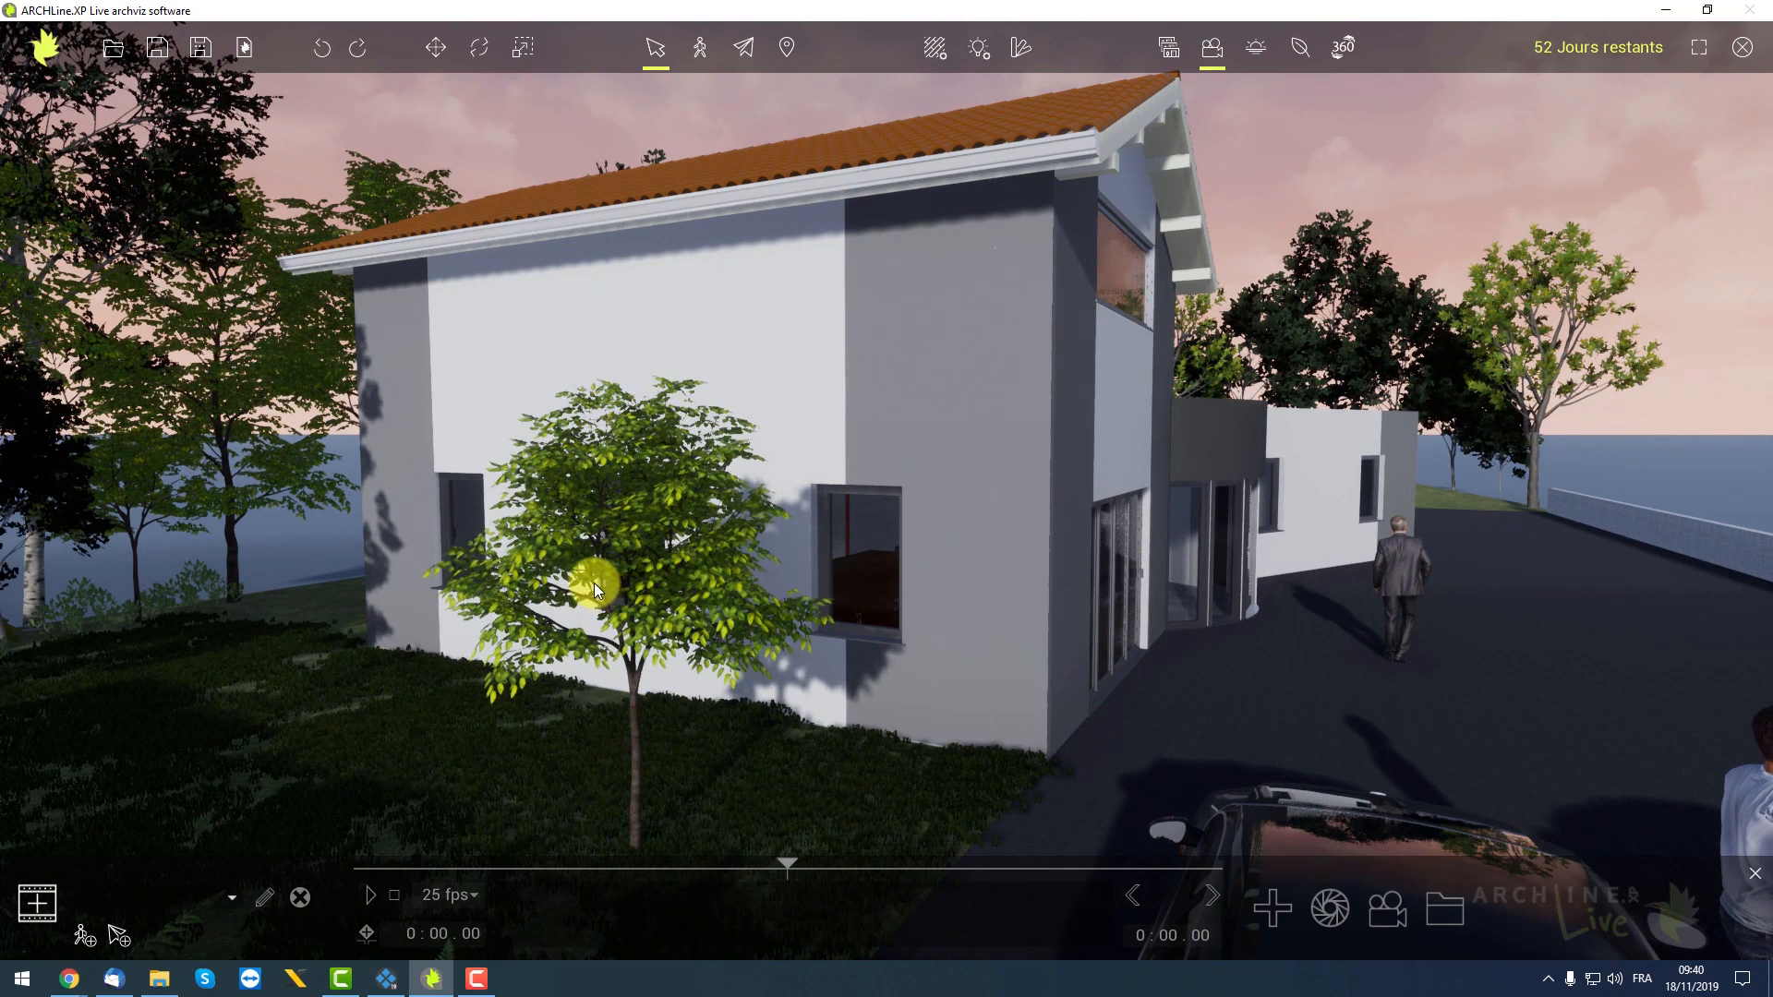
{"action": "middle_click_drag", "start_coordinate": [673, 566], "coordinate": [746, 602]}
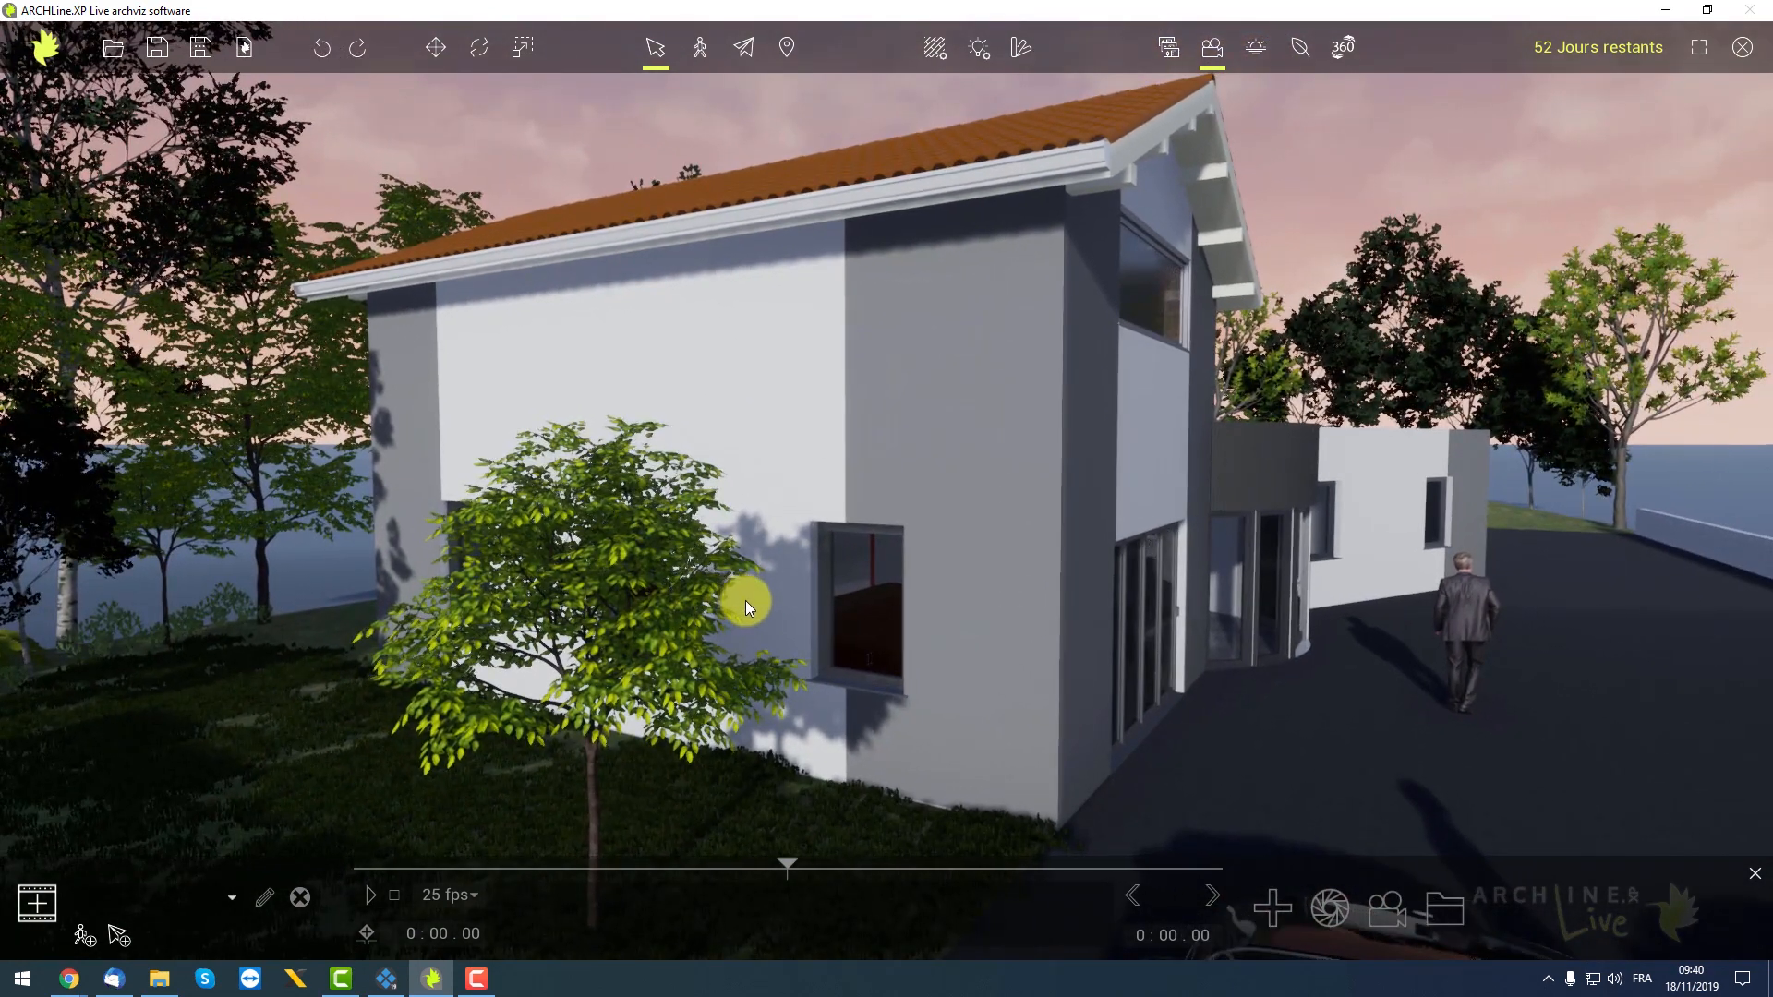
{"action": "middle_click_drag", "start_coordinate": [913, 543], "coordinate": [924, 537]}
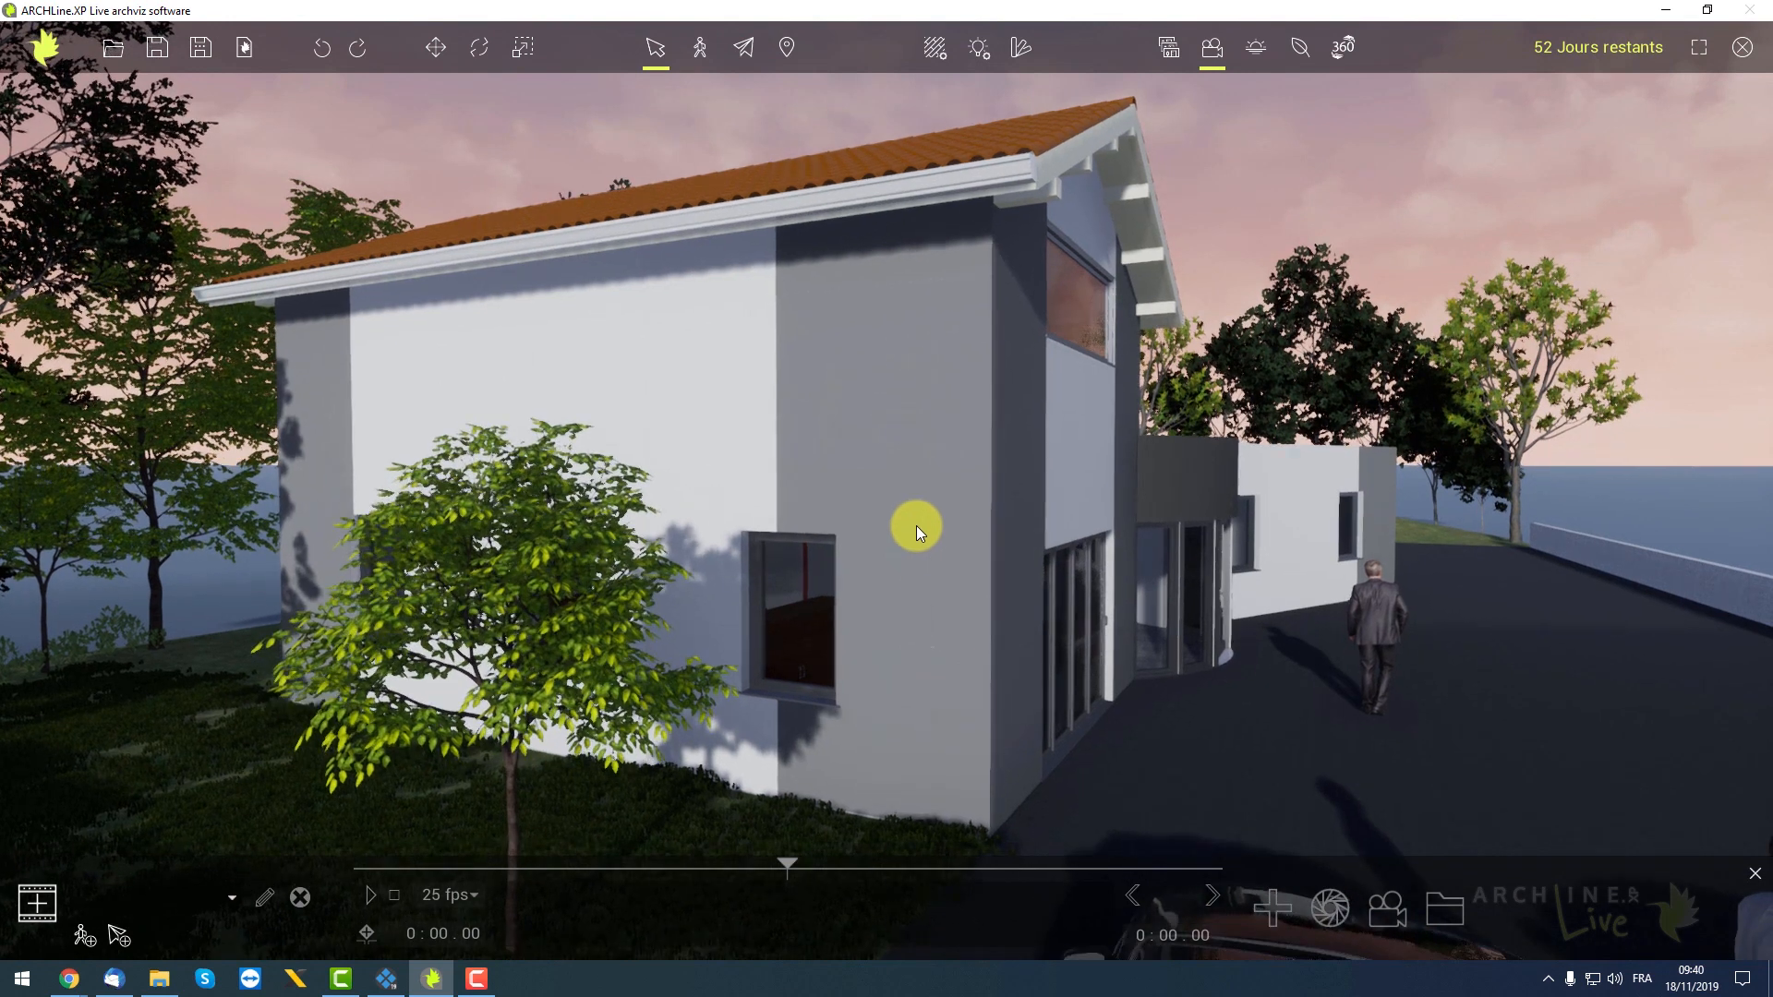
{"action": "left_click", "coordinate": [33, 910]}
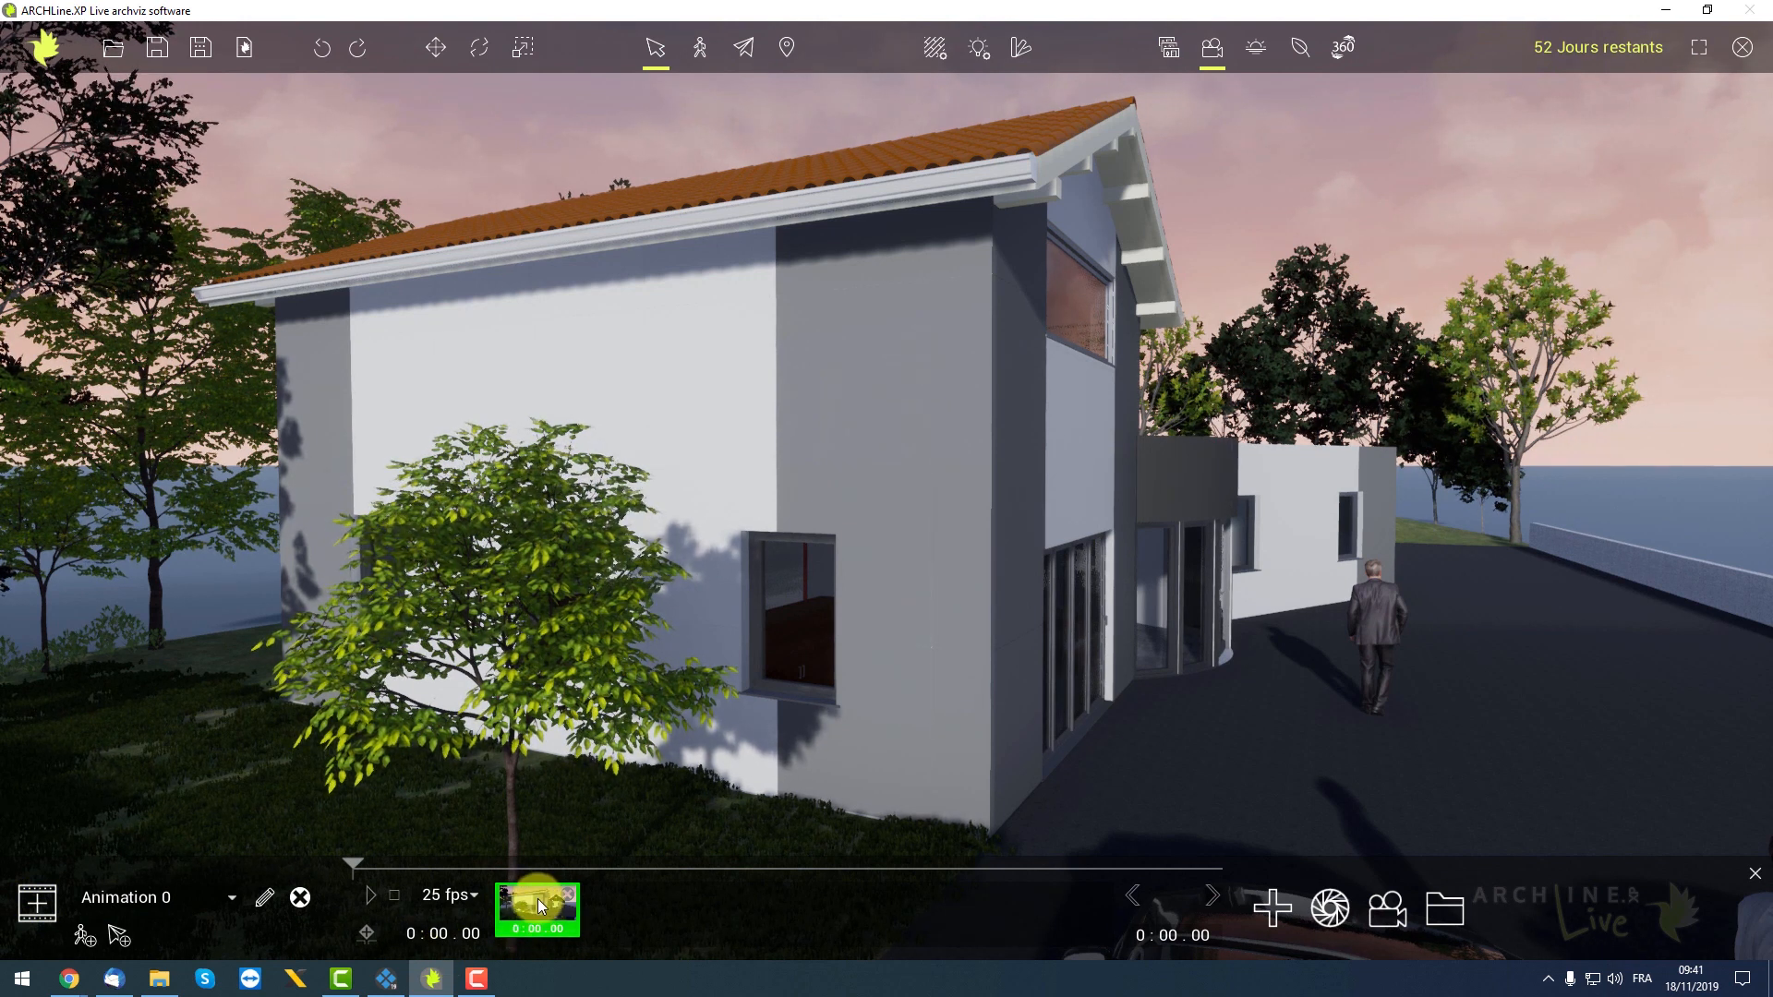
Add two exterior keyframes to the animation: the front façade with the entrance, and a close-up of the entrance doors
{"action": "middle_click_drag", "start_coordinate": [989, 565], "coordinate": [939, 445]}
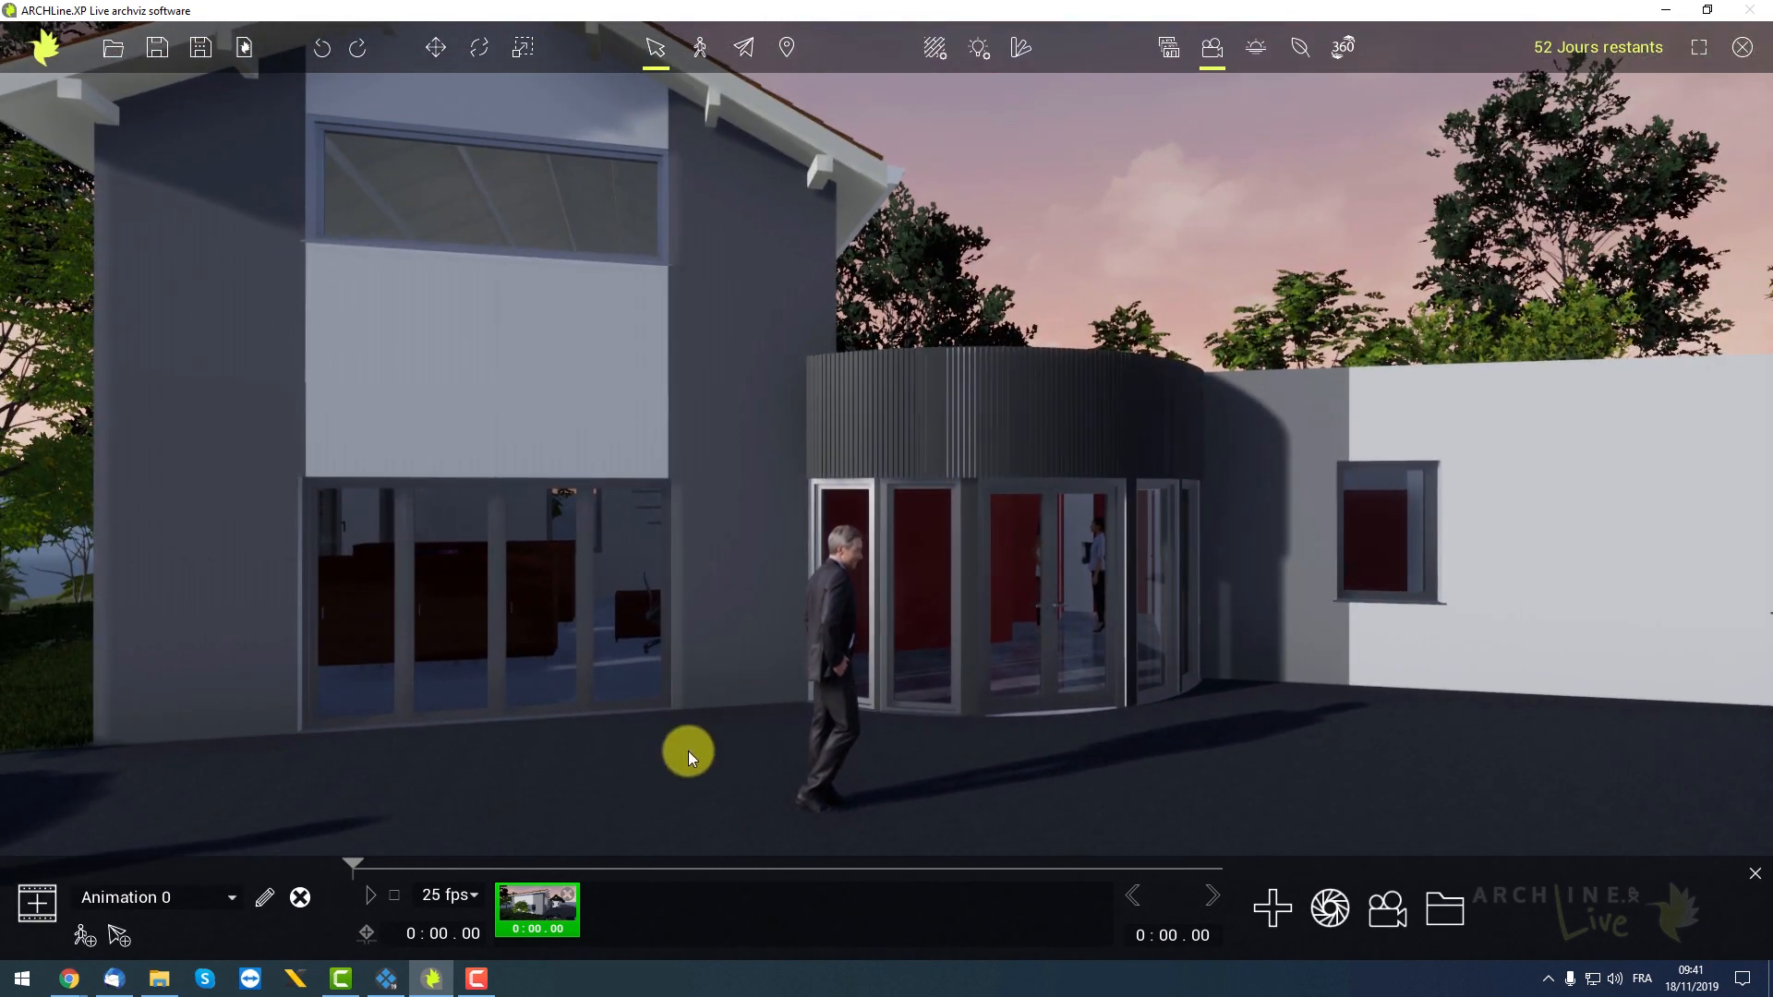
{"action": "left_click", "coordinate": [1274, 907]}
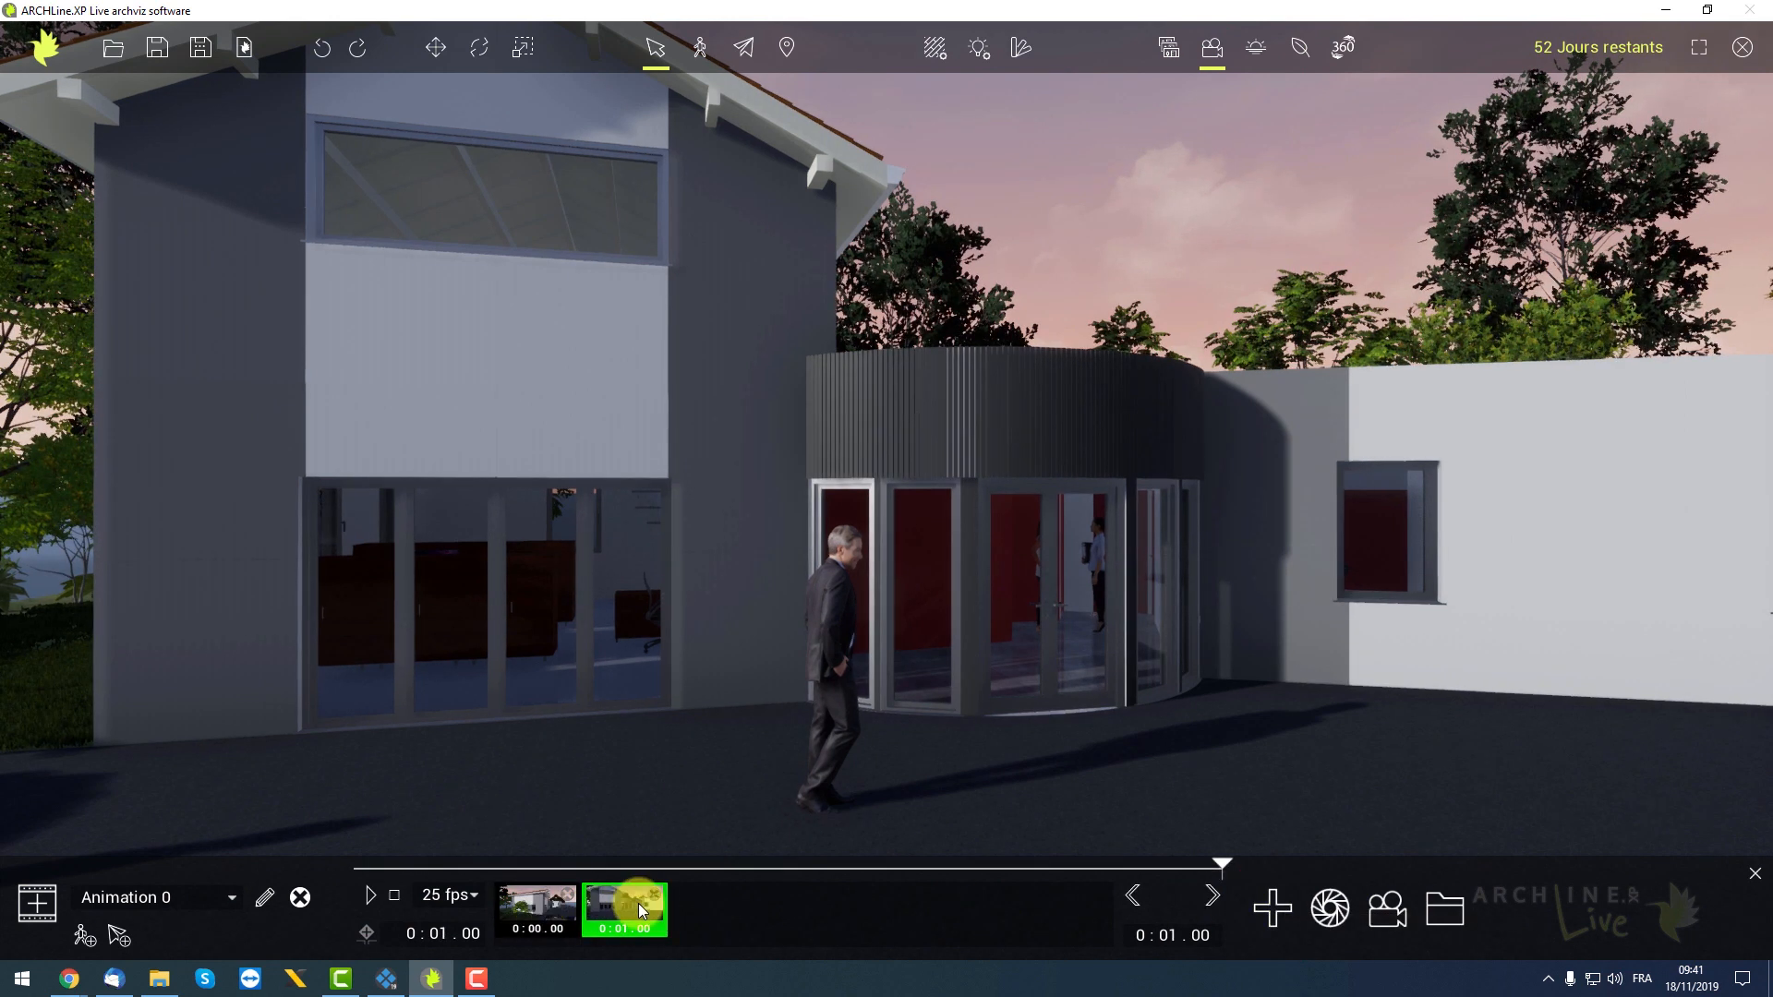
{"action": "middle_click_drag", "start_coordinate": [966, 682], "coordinate": [491, 541]}
{"action": "scroll", "coordinate": [1050, 667], "scroll_direction": "up", "scroll_amount": 4}
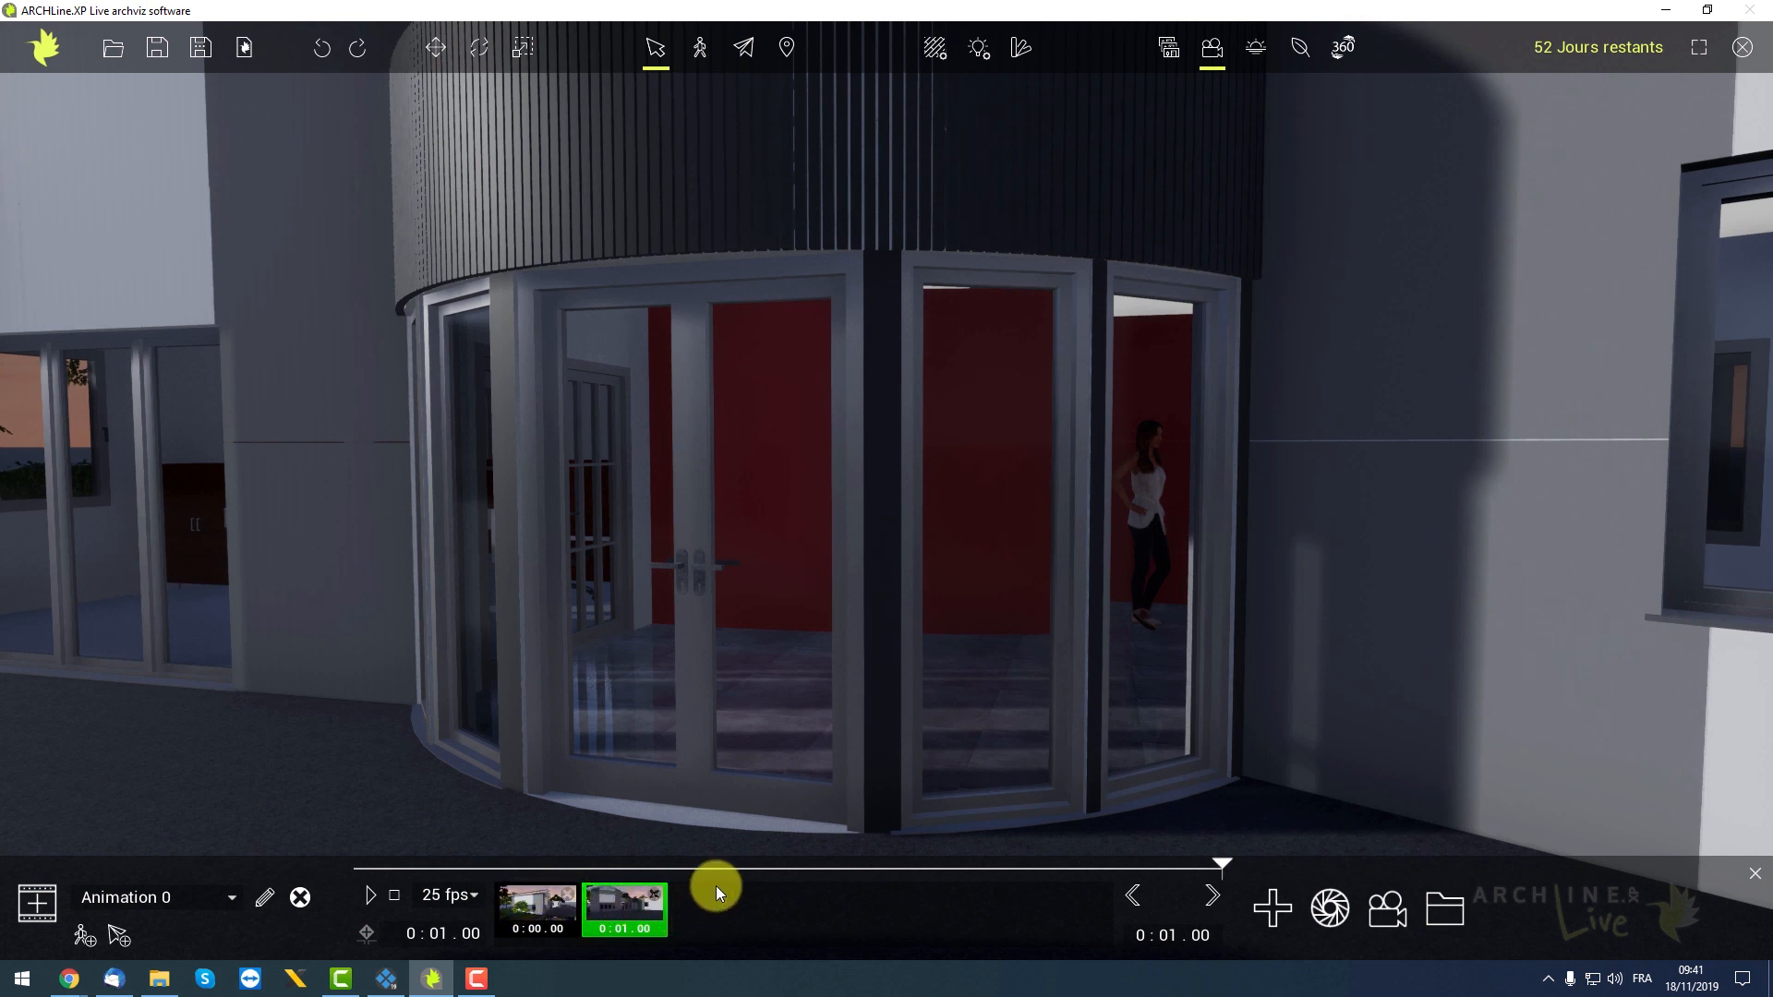
{"action": "middle_click_drag", "start_coordinate": [742, 617], "coordinate": [786, 644]}
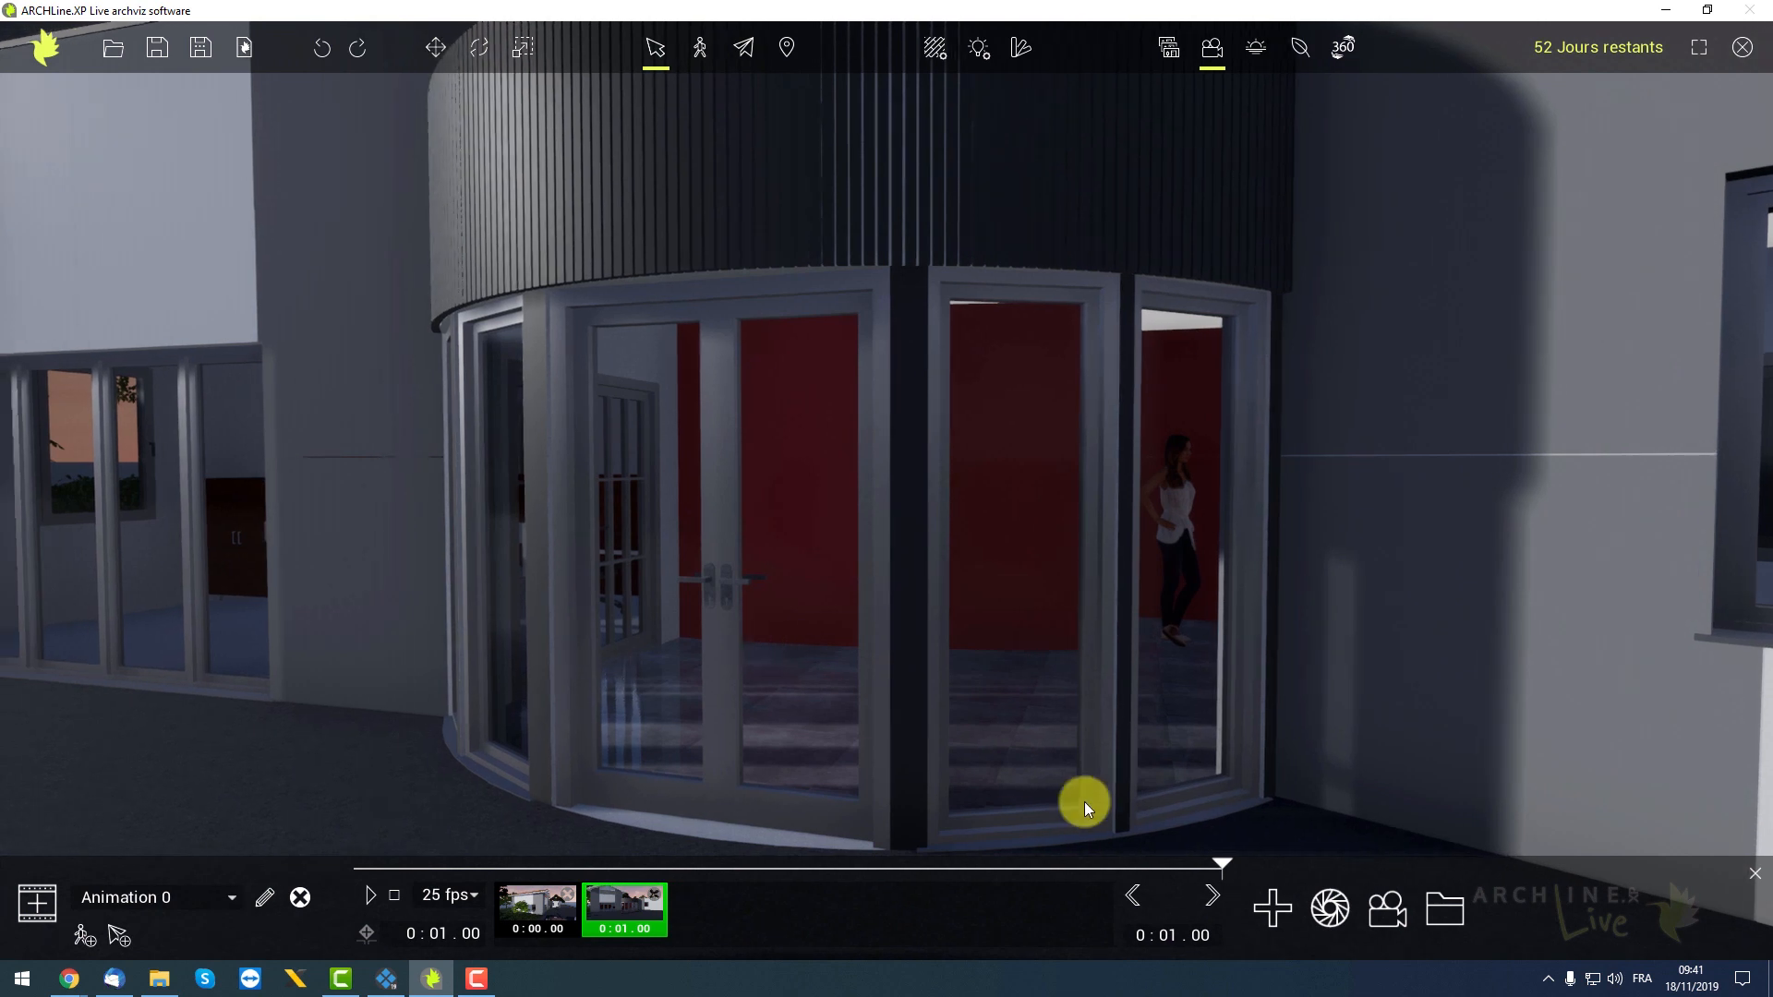
{"action": "left_click", "coordinate": [1271, 909]}
Add two interior keyframes: the glazed double doors seen from the entrance hall, and the office with the spiral staircase
{"action": "scroll", "coordinate": [716, 633], "scroll_direction": "up", "scroll_amount": 5}
{"action": "left_click_drag", "start_coordinate": [745, 623], "coordinate": [336, 618]}
{"action": "left_click_drag", "start_coordinate": [541, 618], "coordinate": [340, 615]}
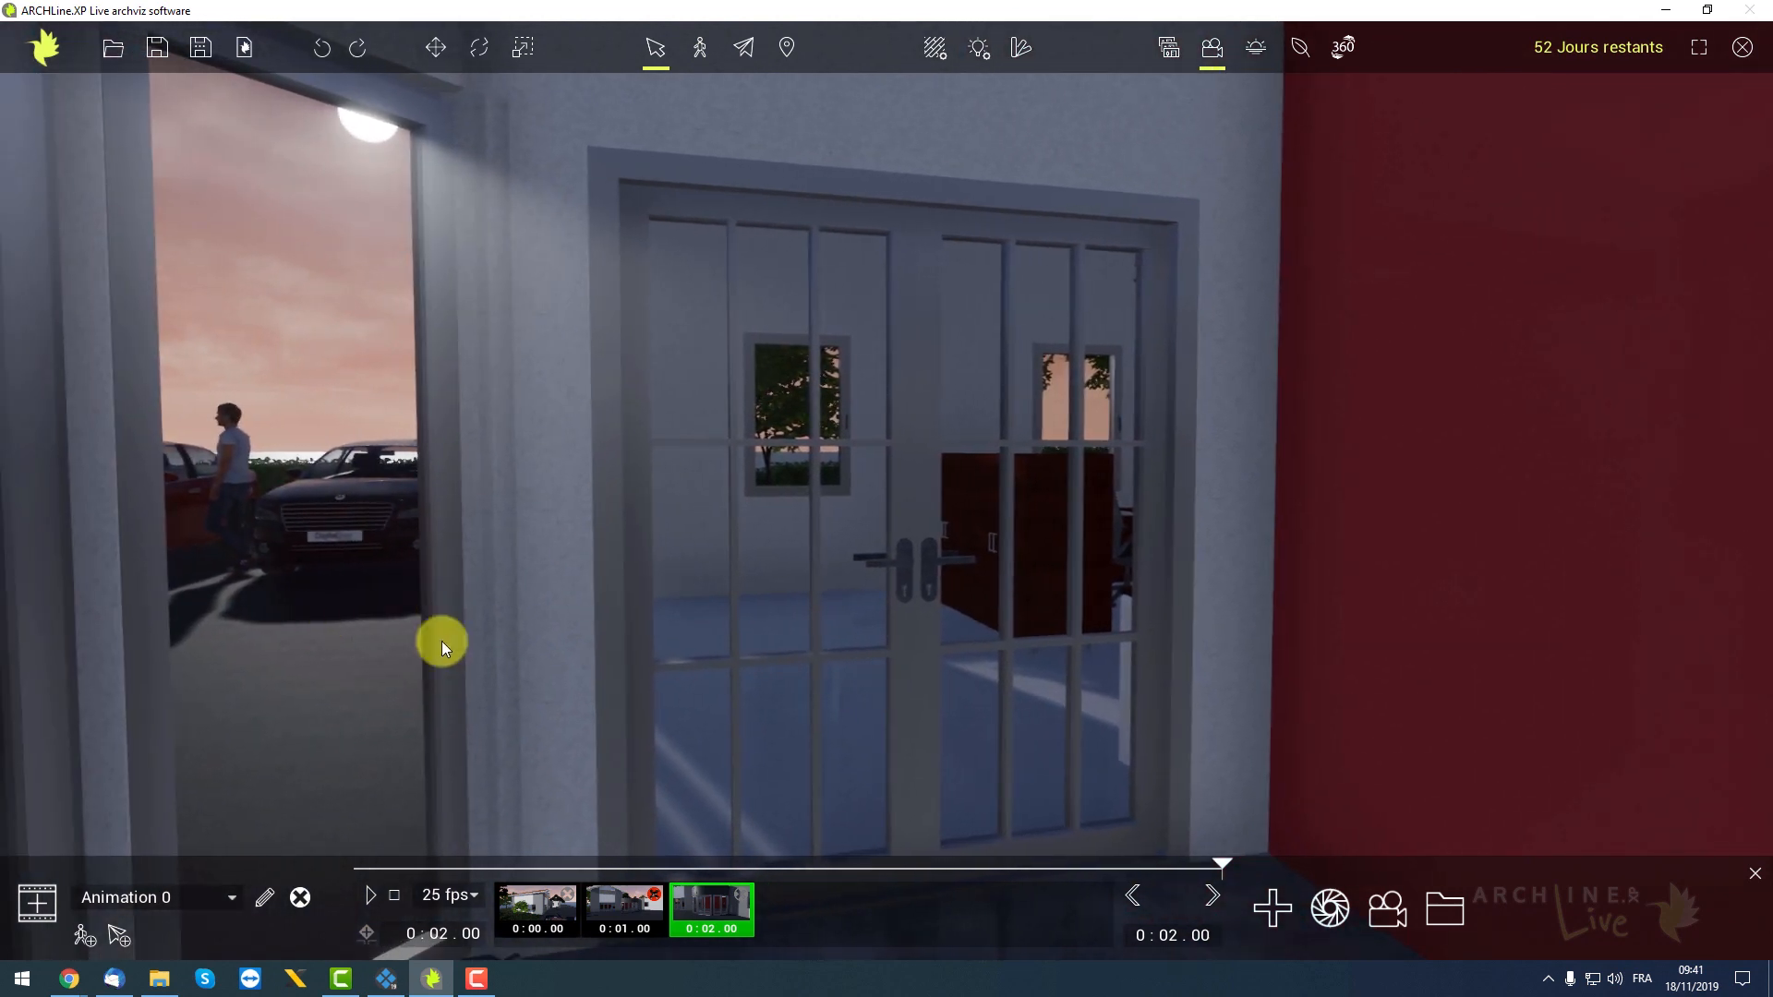
{"action": "left_click", "coordinate": [1267, 905]}
{"action": "scroll", "coordinate": [879, 552], "scroll_direction": "up", "scroll_amount": 5}
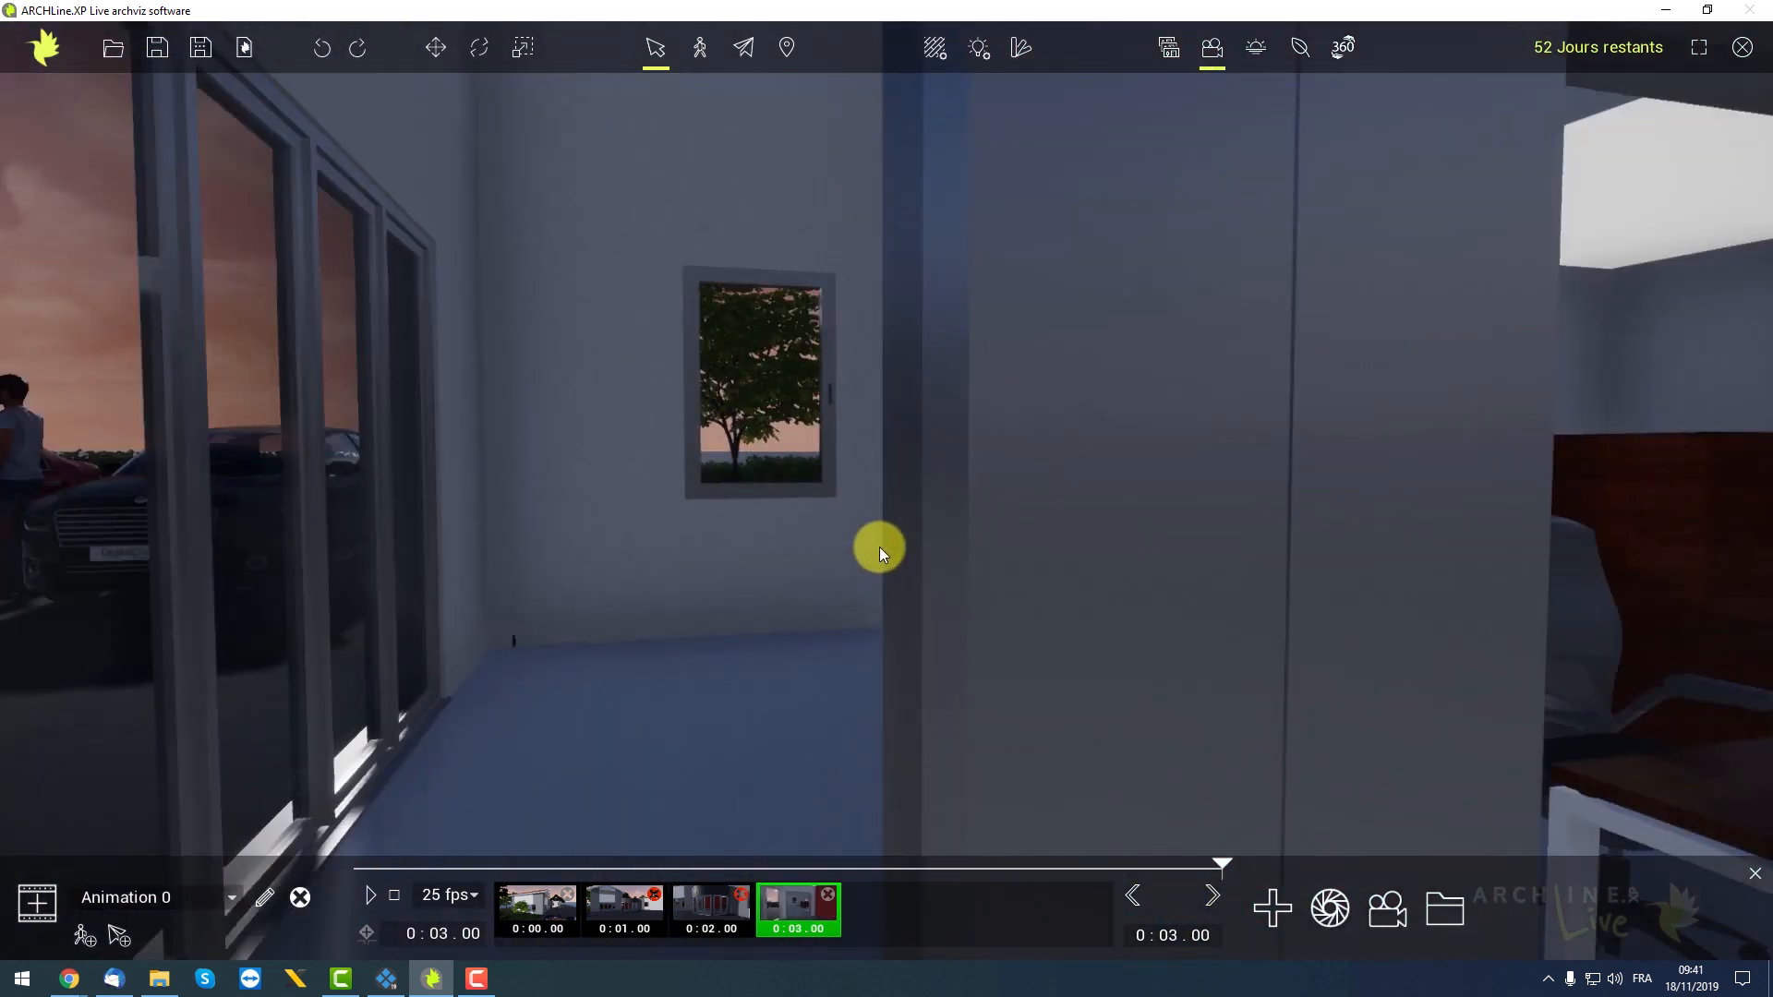
{"action": "left_click_drag", "start_coordinate": [918, 533], "coordinate": [1337, 574]}
{"action": "left_click", "coordinate": [1272, 910]}
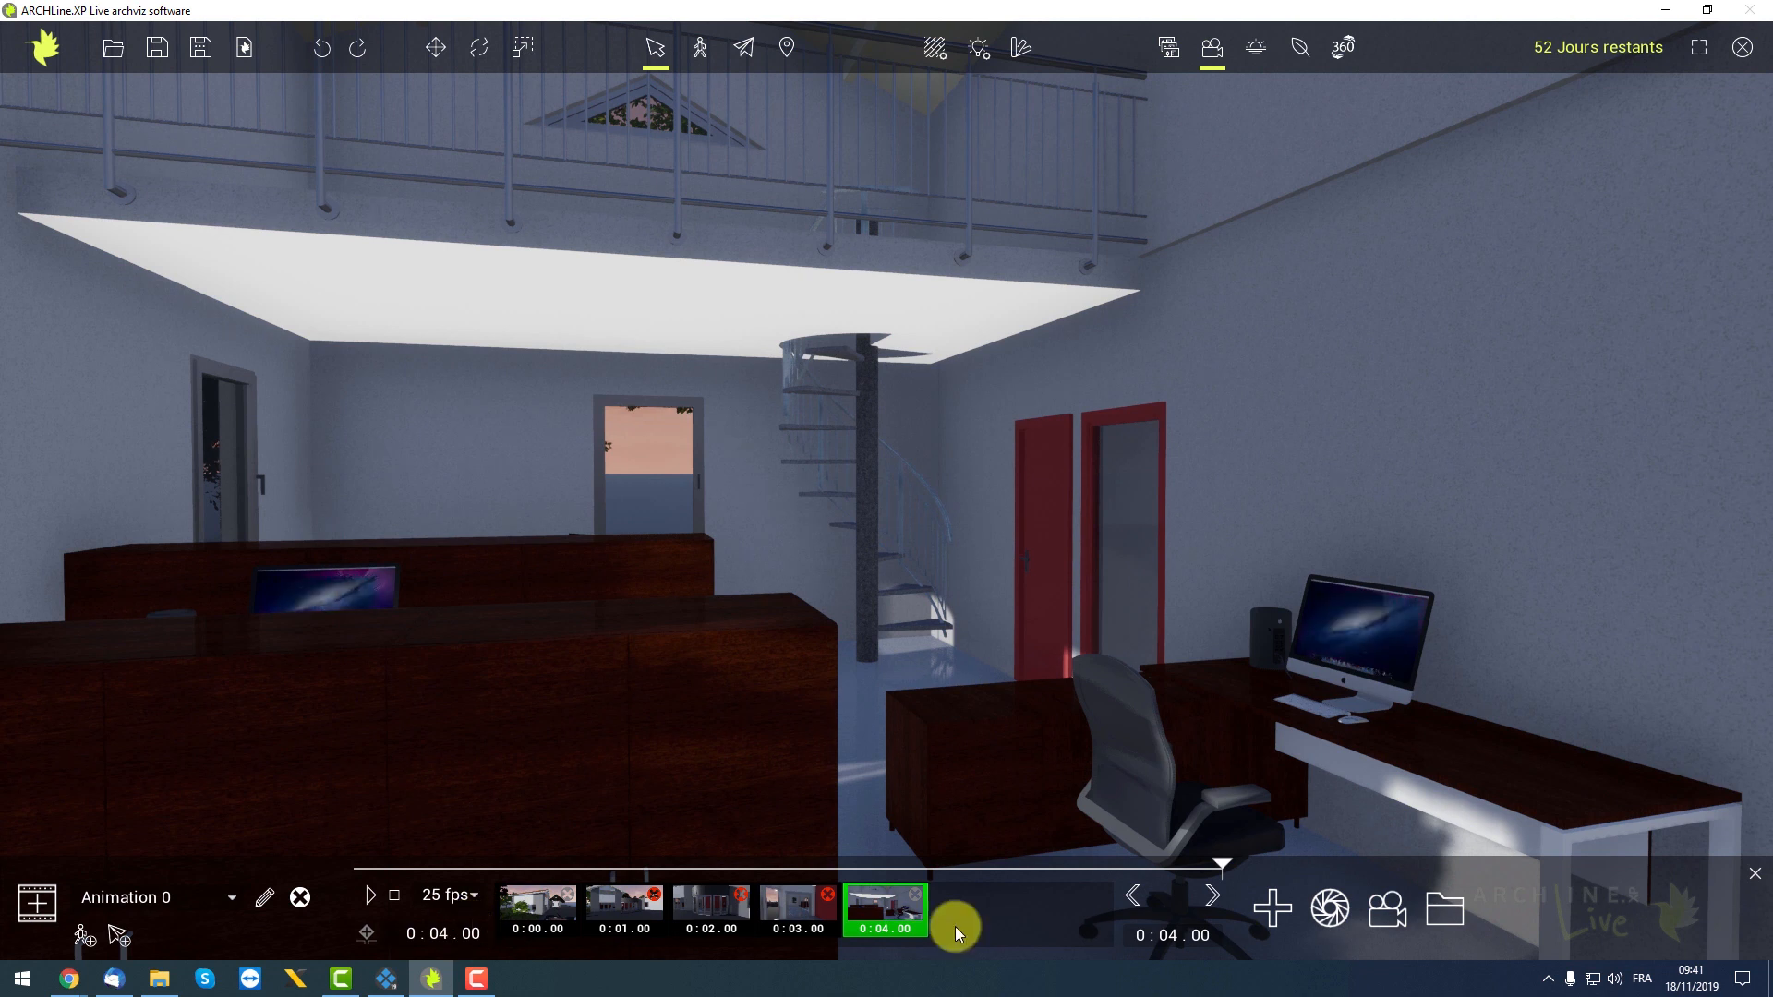
Preview the animation from 0:00.00 and set its total duration to 0:20.00
{"action": "double_click", "coordinate": [1160, 935]}
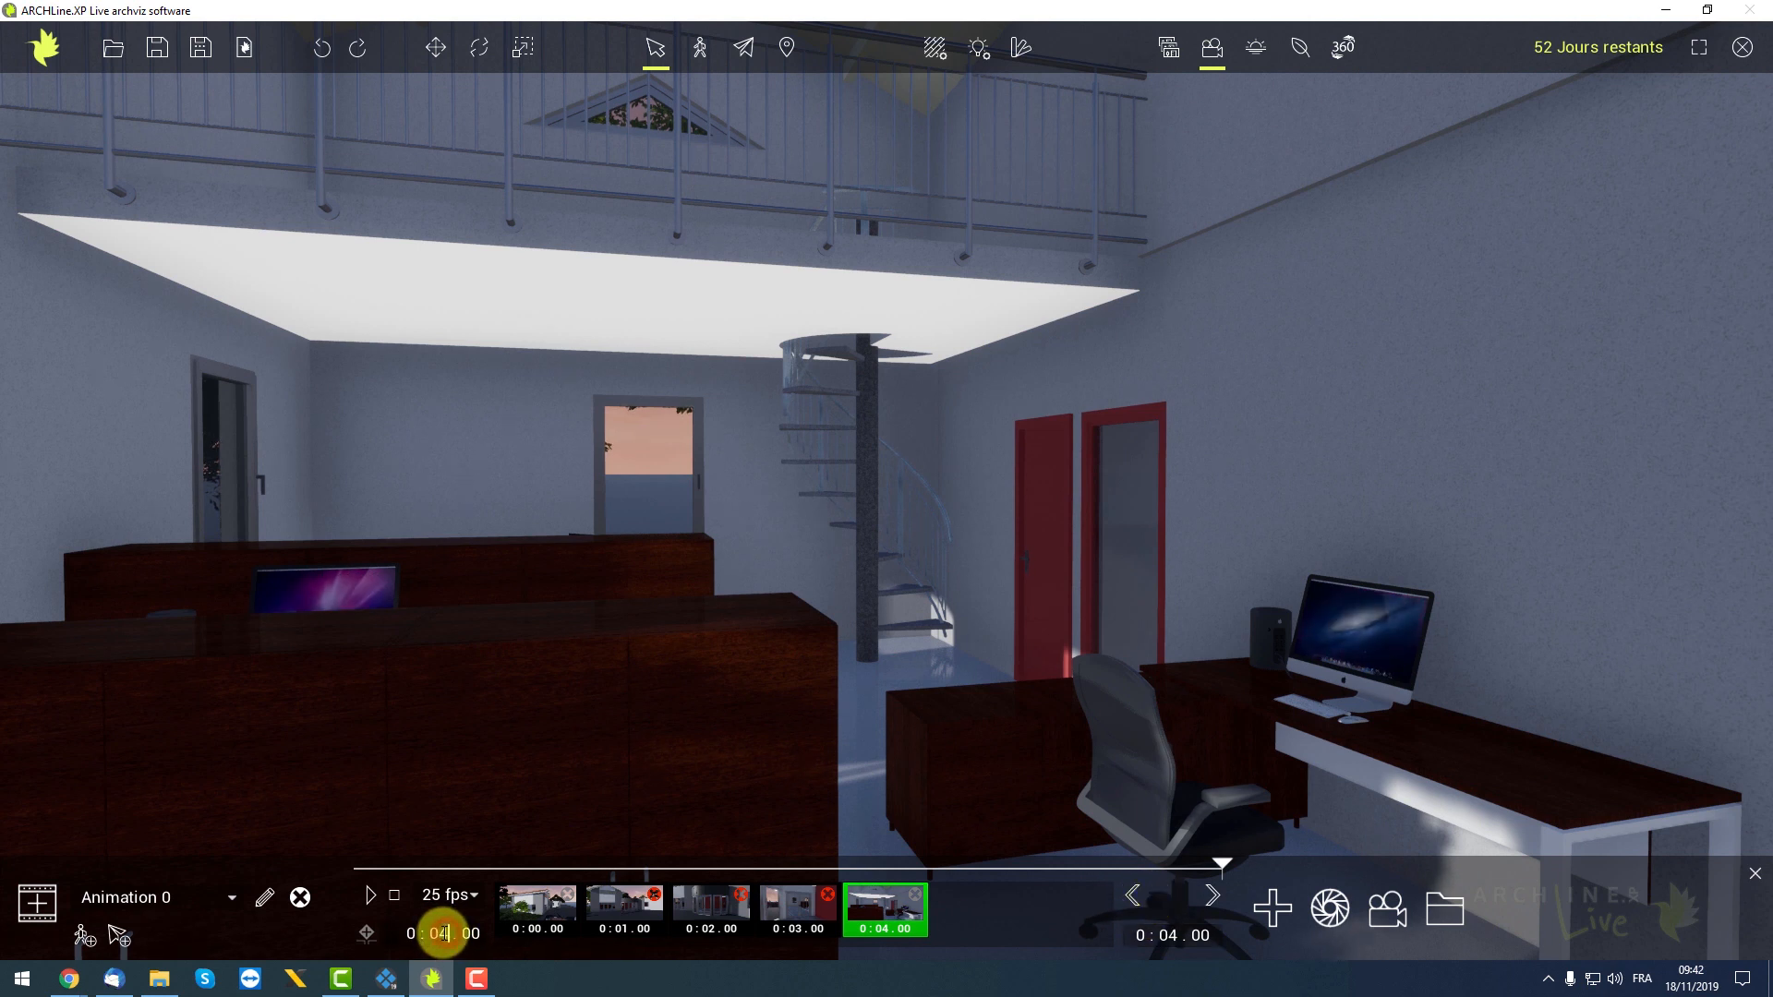
{"action": "key", "text": "BackSpace"}
{"action": "type", "text": "0"}
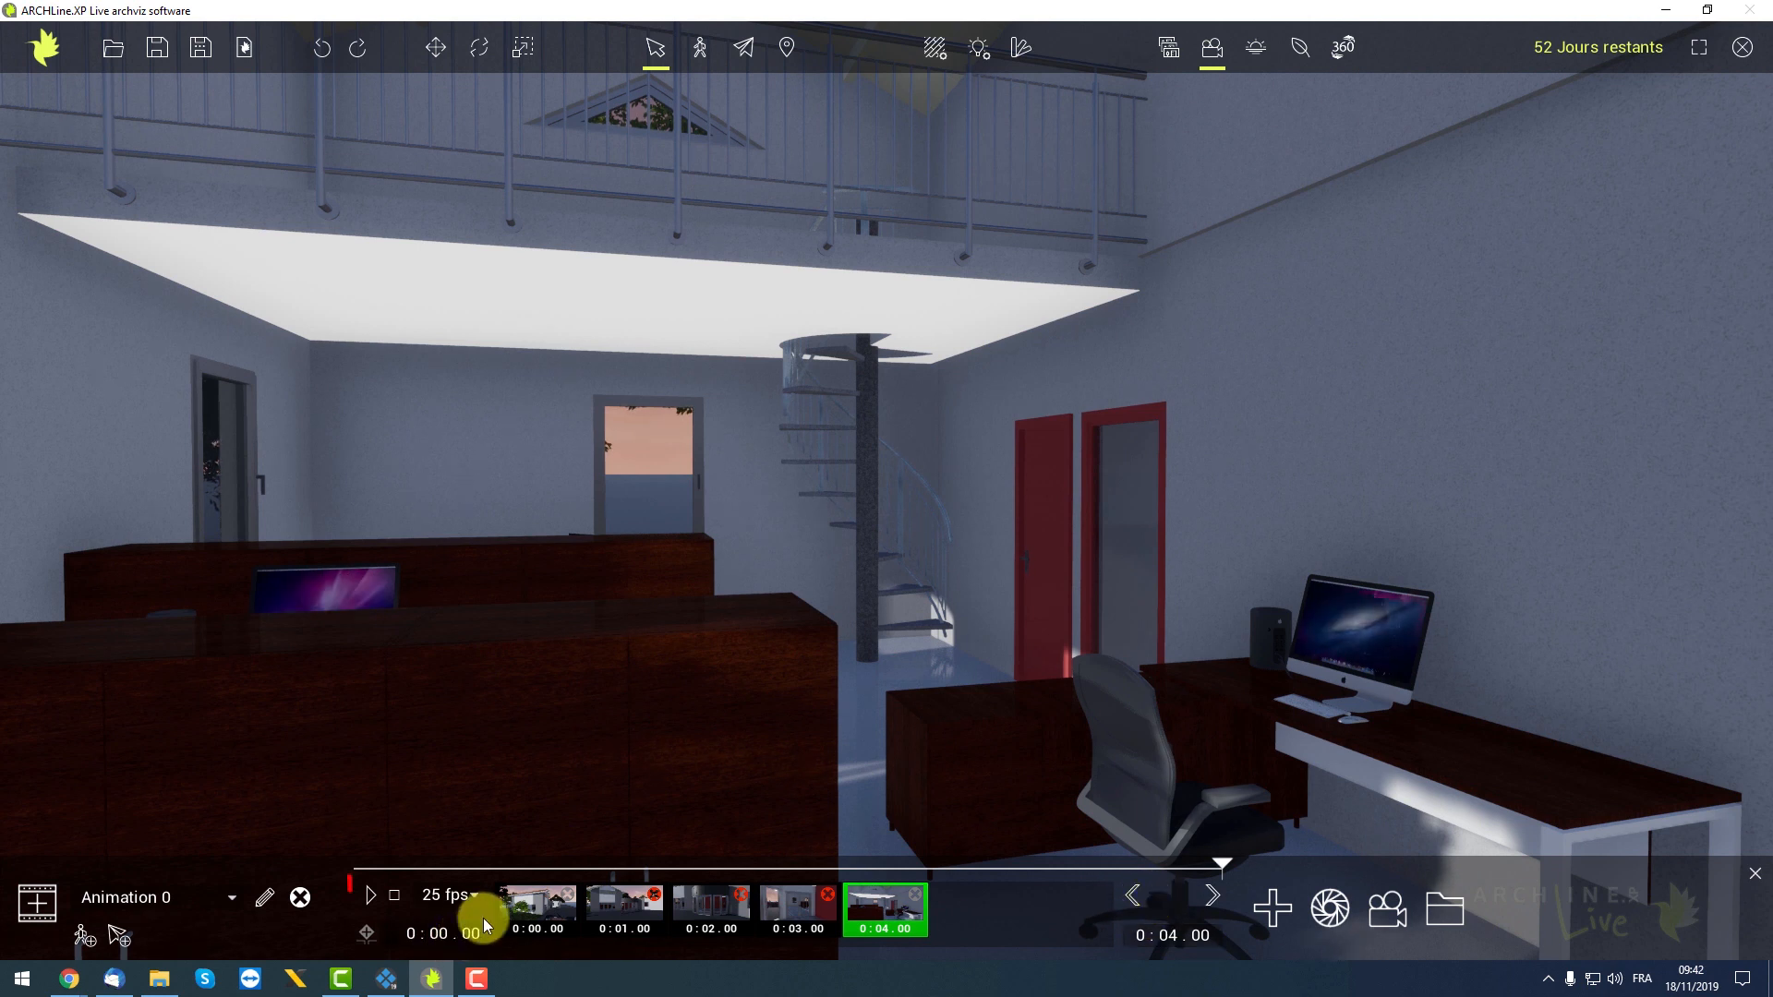
{"action": "left_click", "coordinate": [369, 897]}
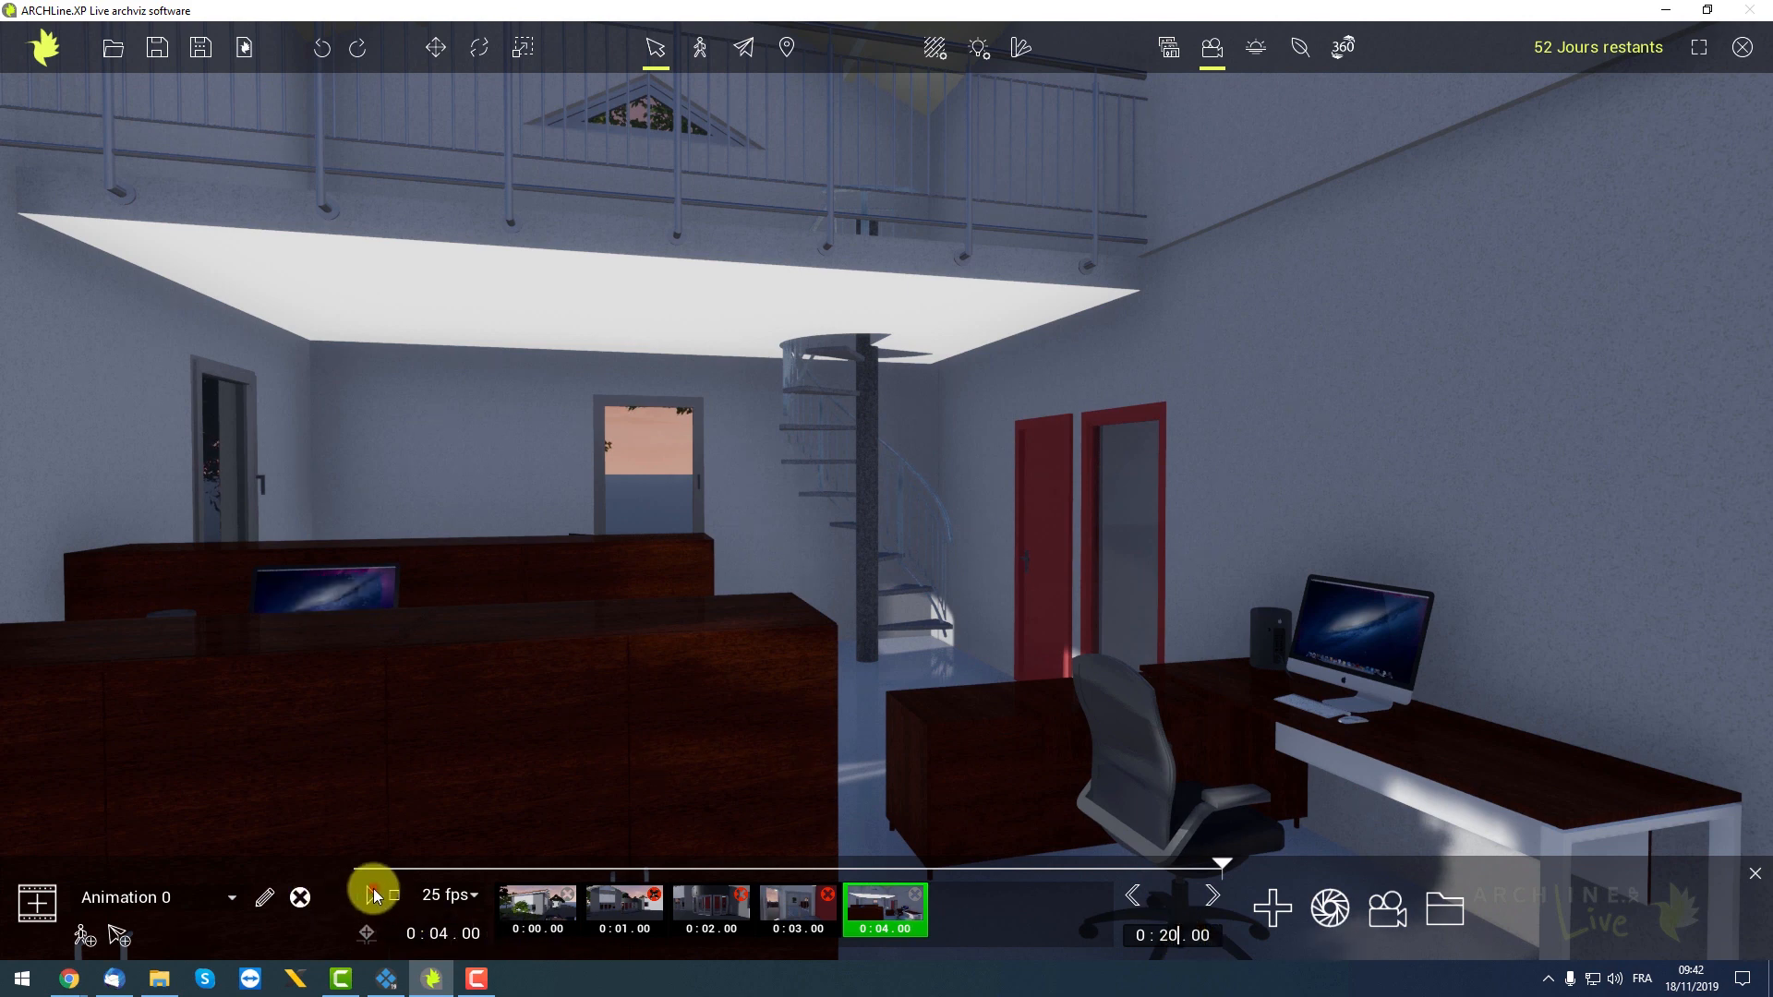
Play back the 20-second animation and generate a video file from it
{"action": "left_click", "coordinate": [362, 896]}
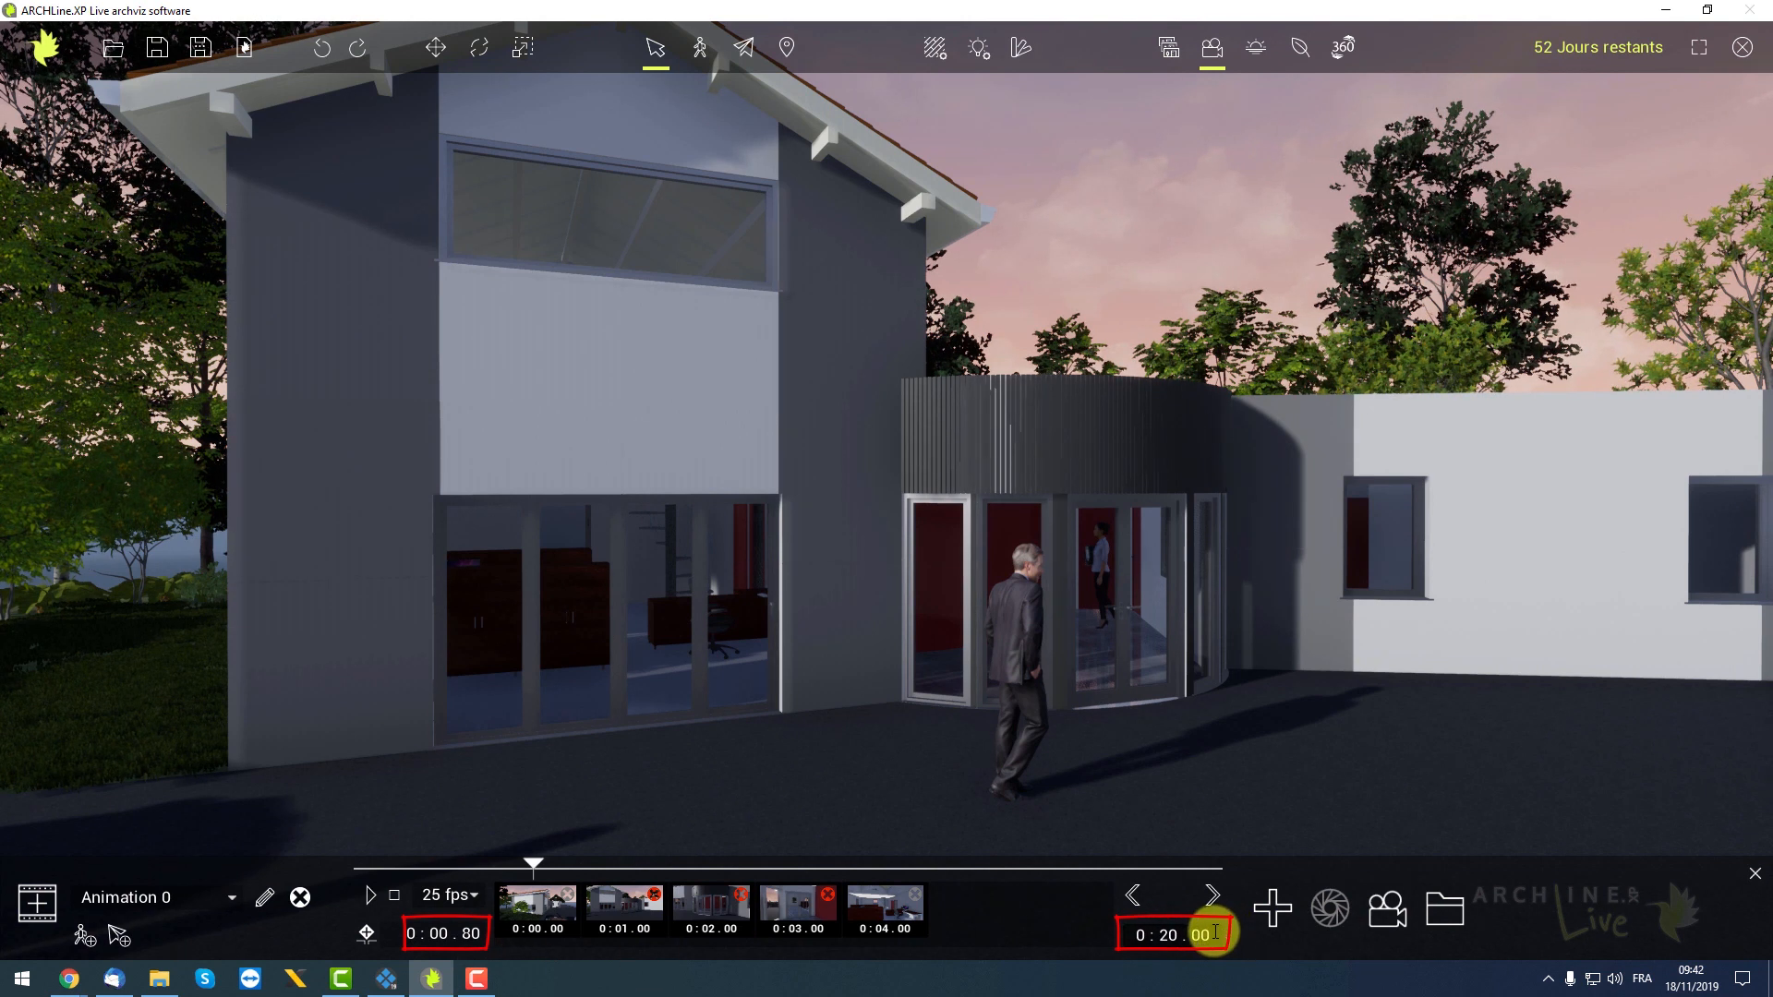
{"action": "left_click", "coordinate": [365, 896]}
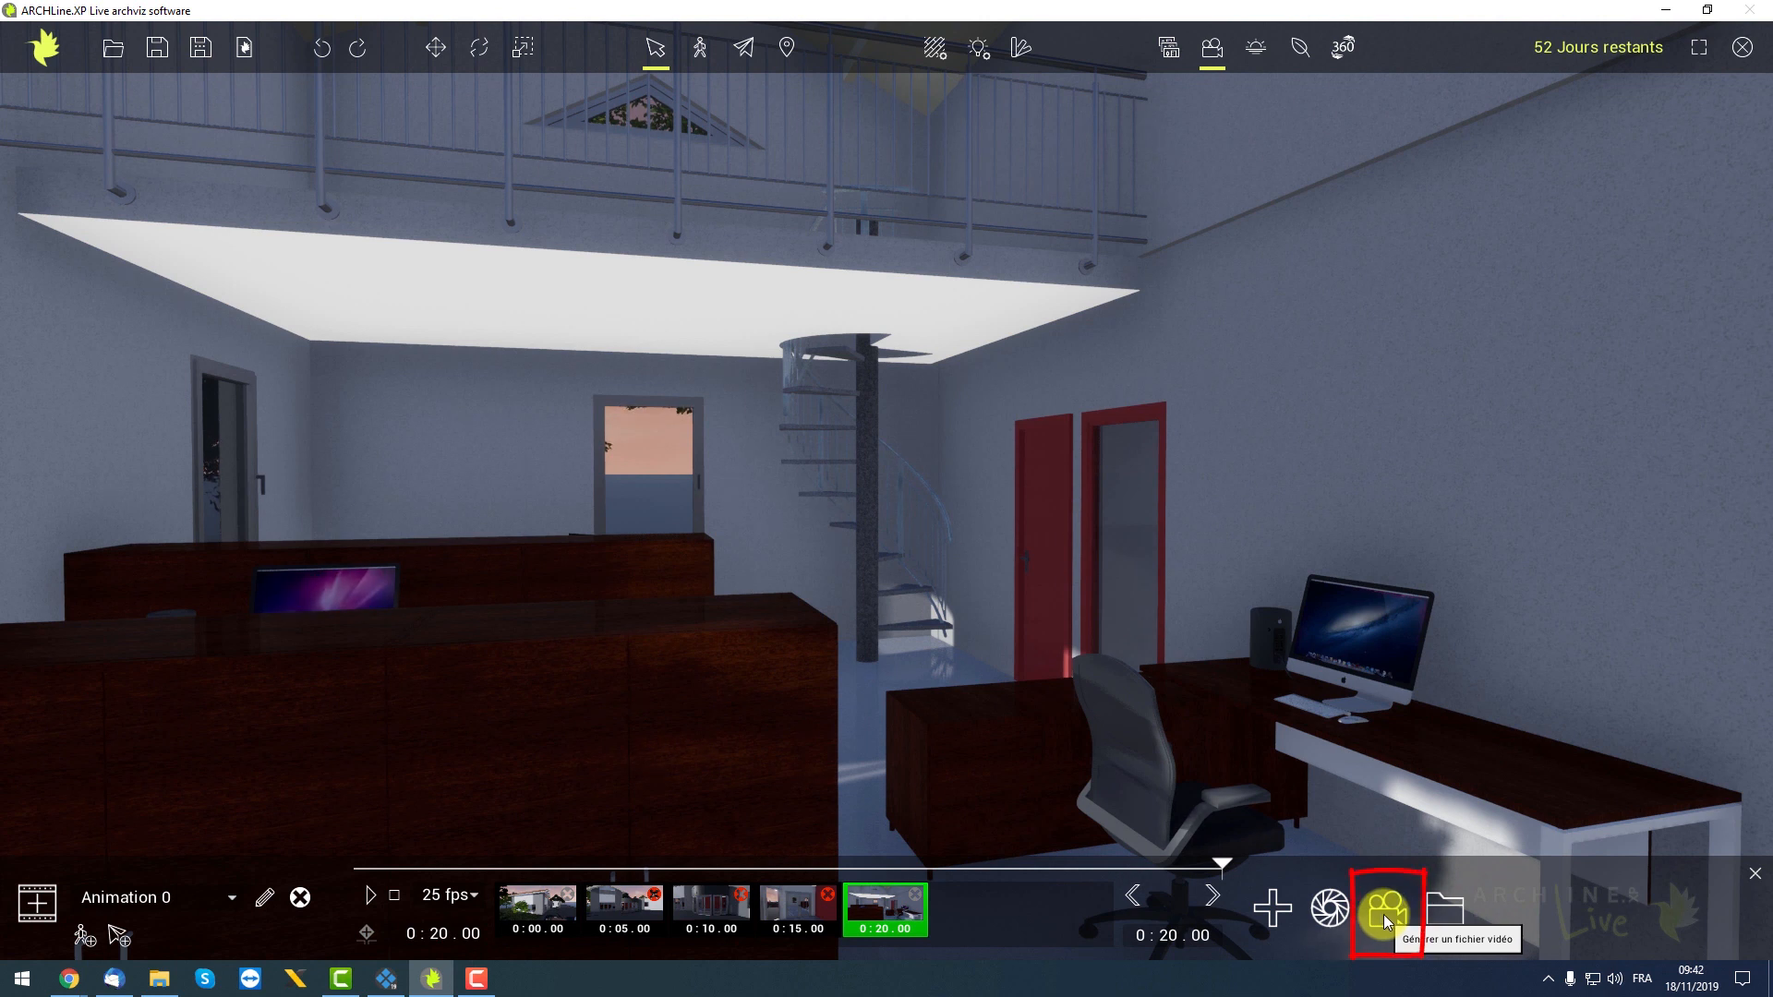
{"action": "left_click", "coordinate": [1384, 914]}
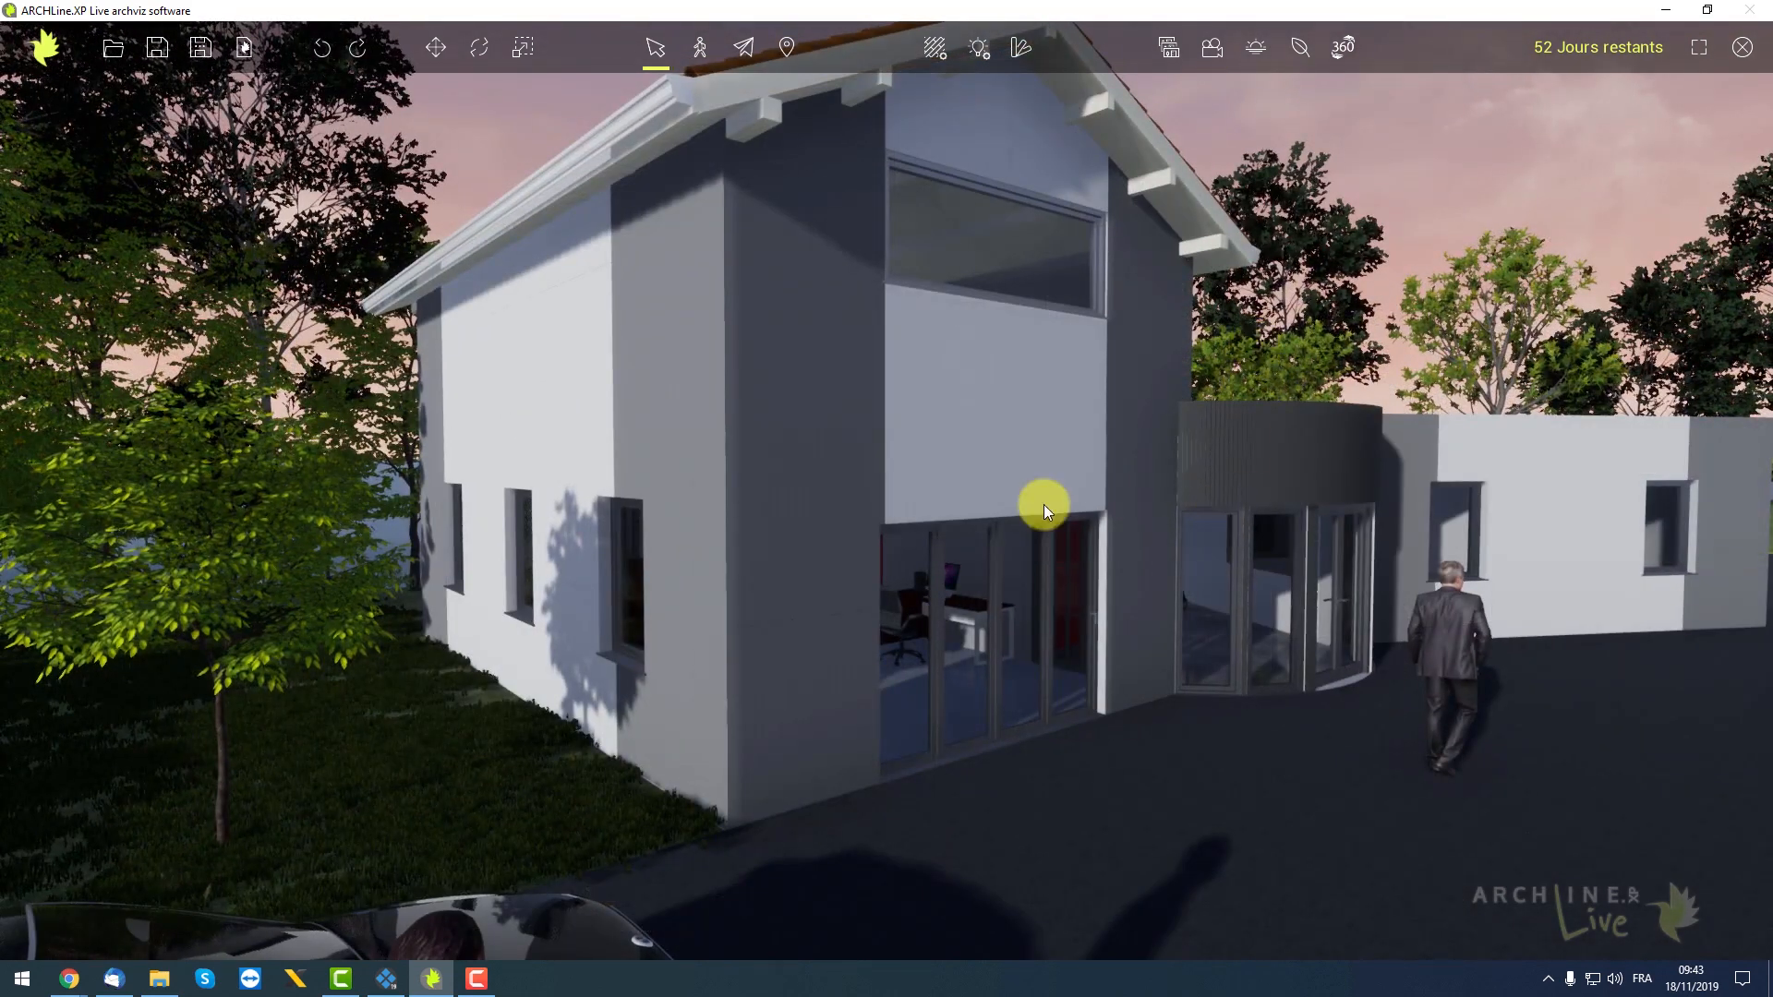
Start a 360 panorama and add a first camera outside, facing the façade and the rounded entrance
{"action": "scroll", "coordinate": [986, 533], "scroll_direction": "down", "scroll_amount": 2}
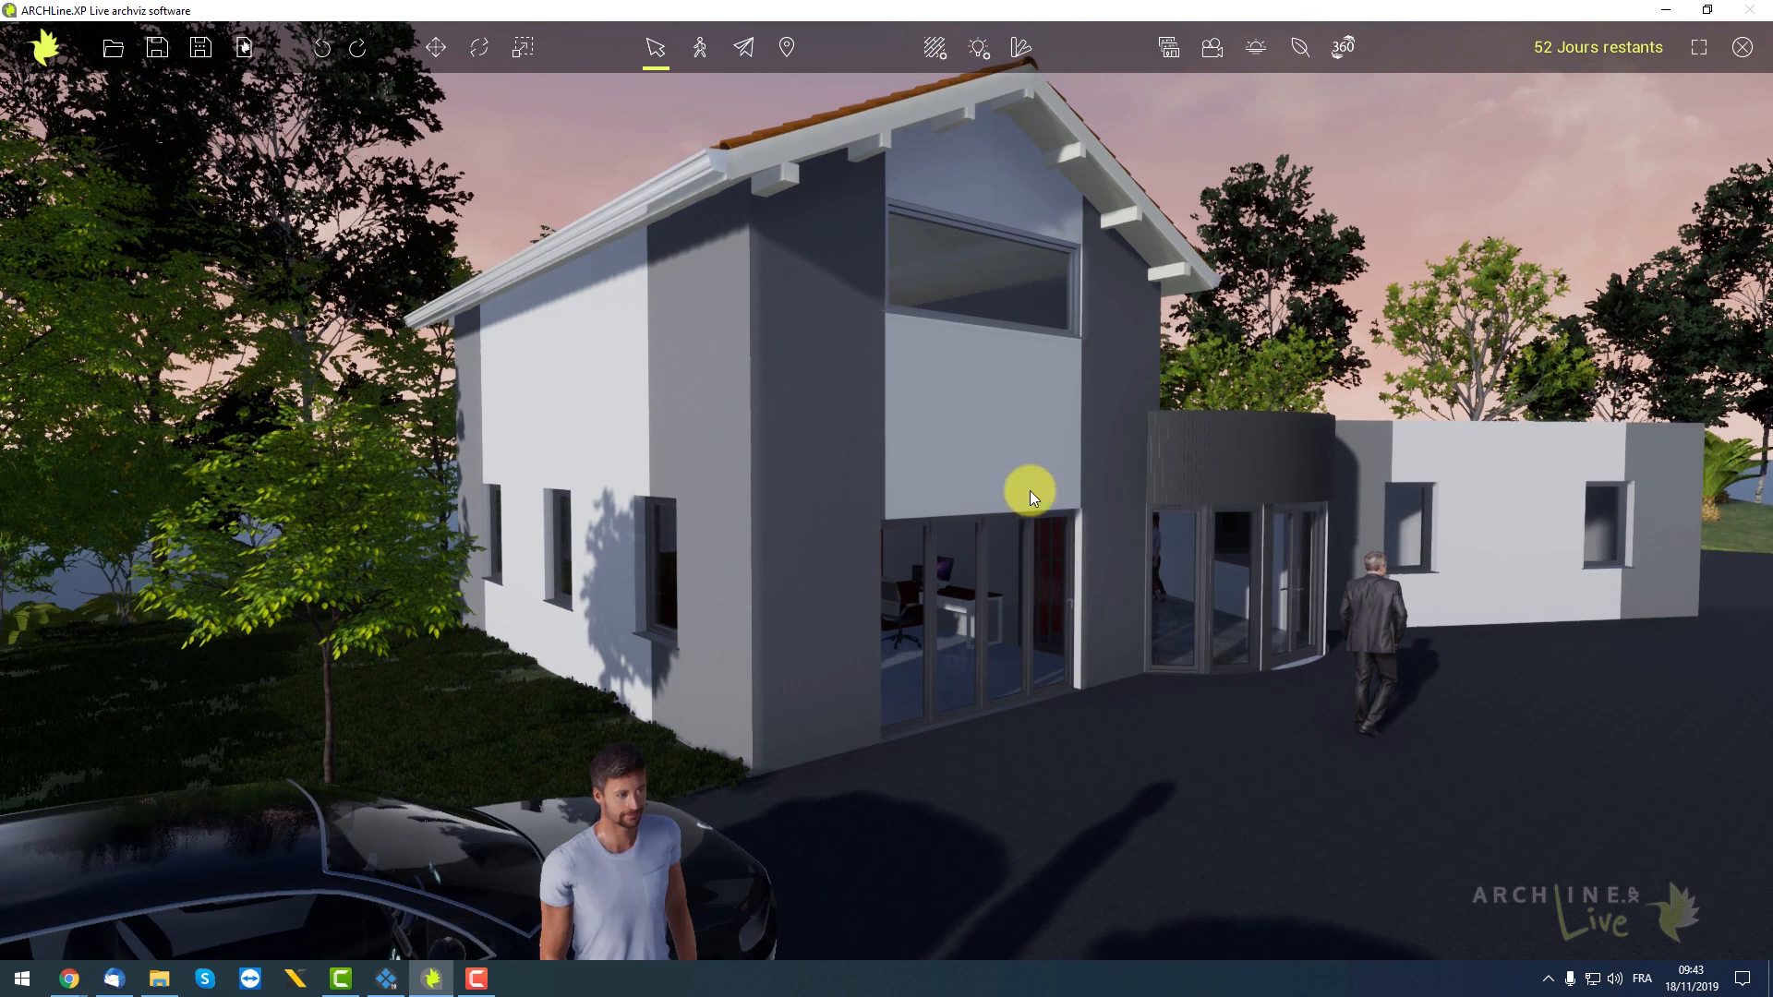
{"action": "left_click", "coordinate": [1341, 50]}
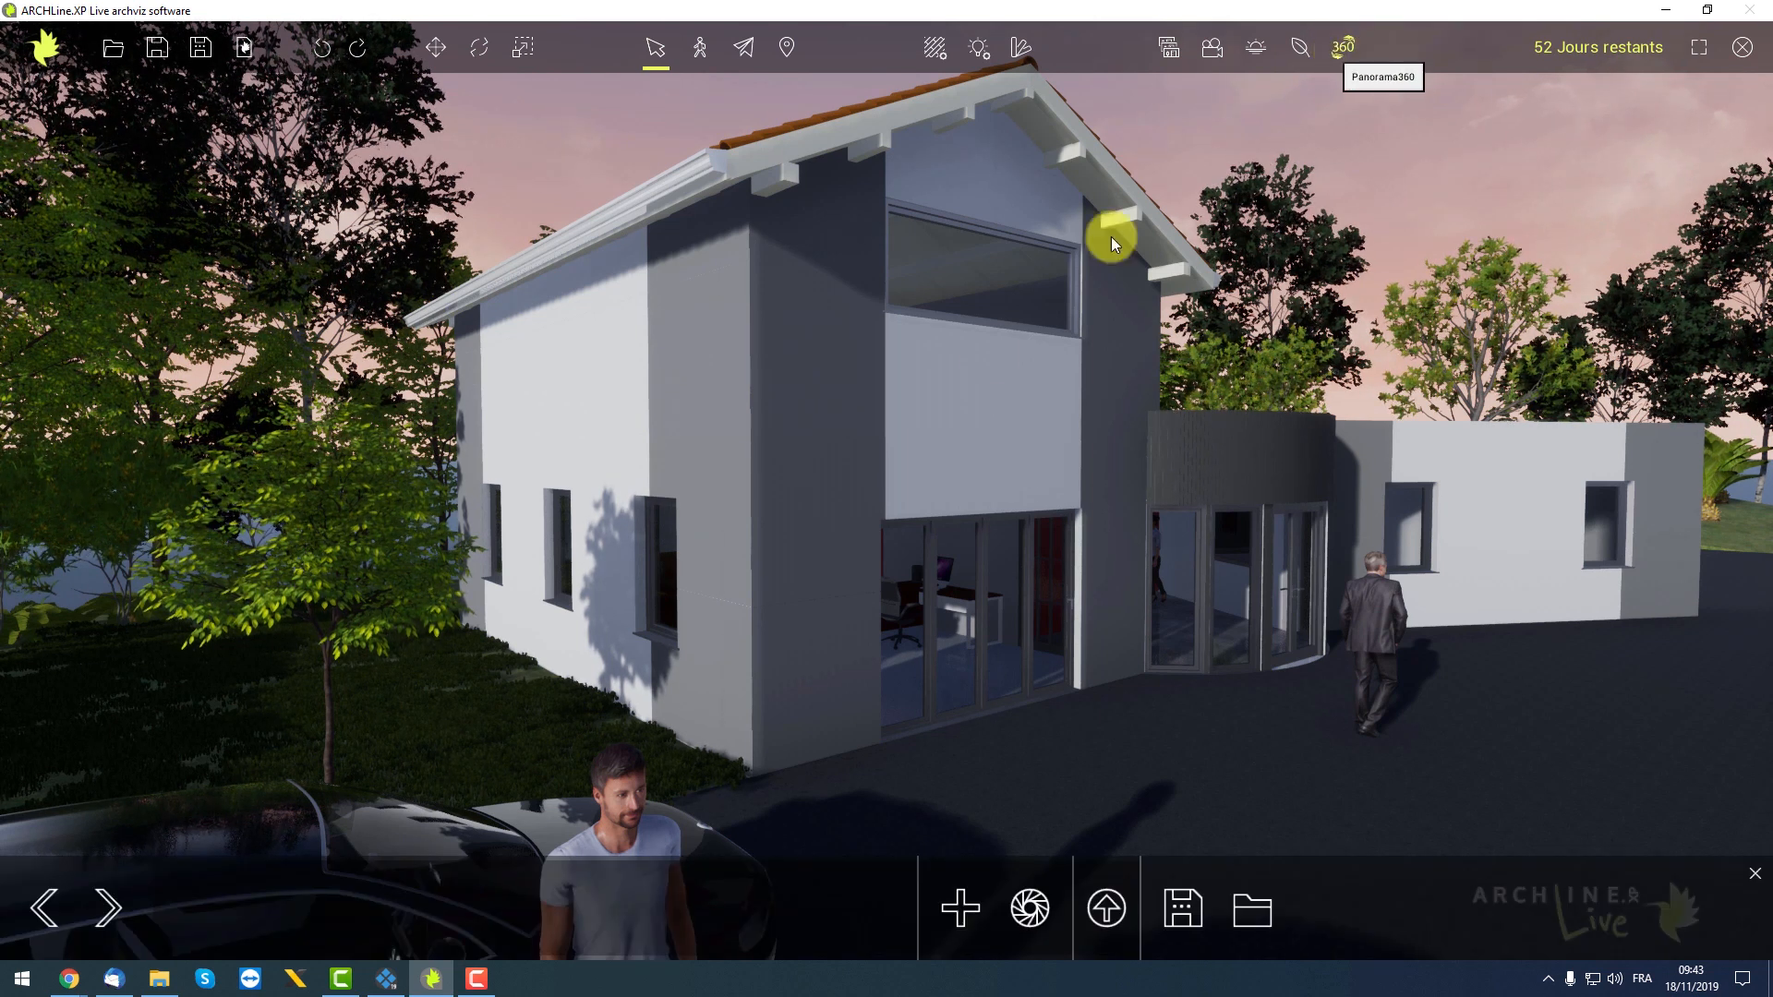
{"action": "left_click_drag", "start_coordinate": [585, 651], "coordinate": [767, 635]}
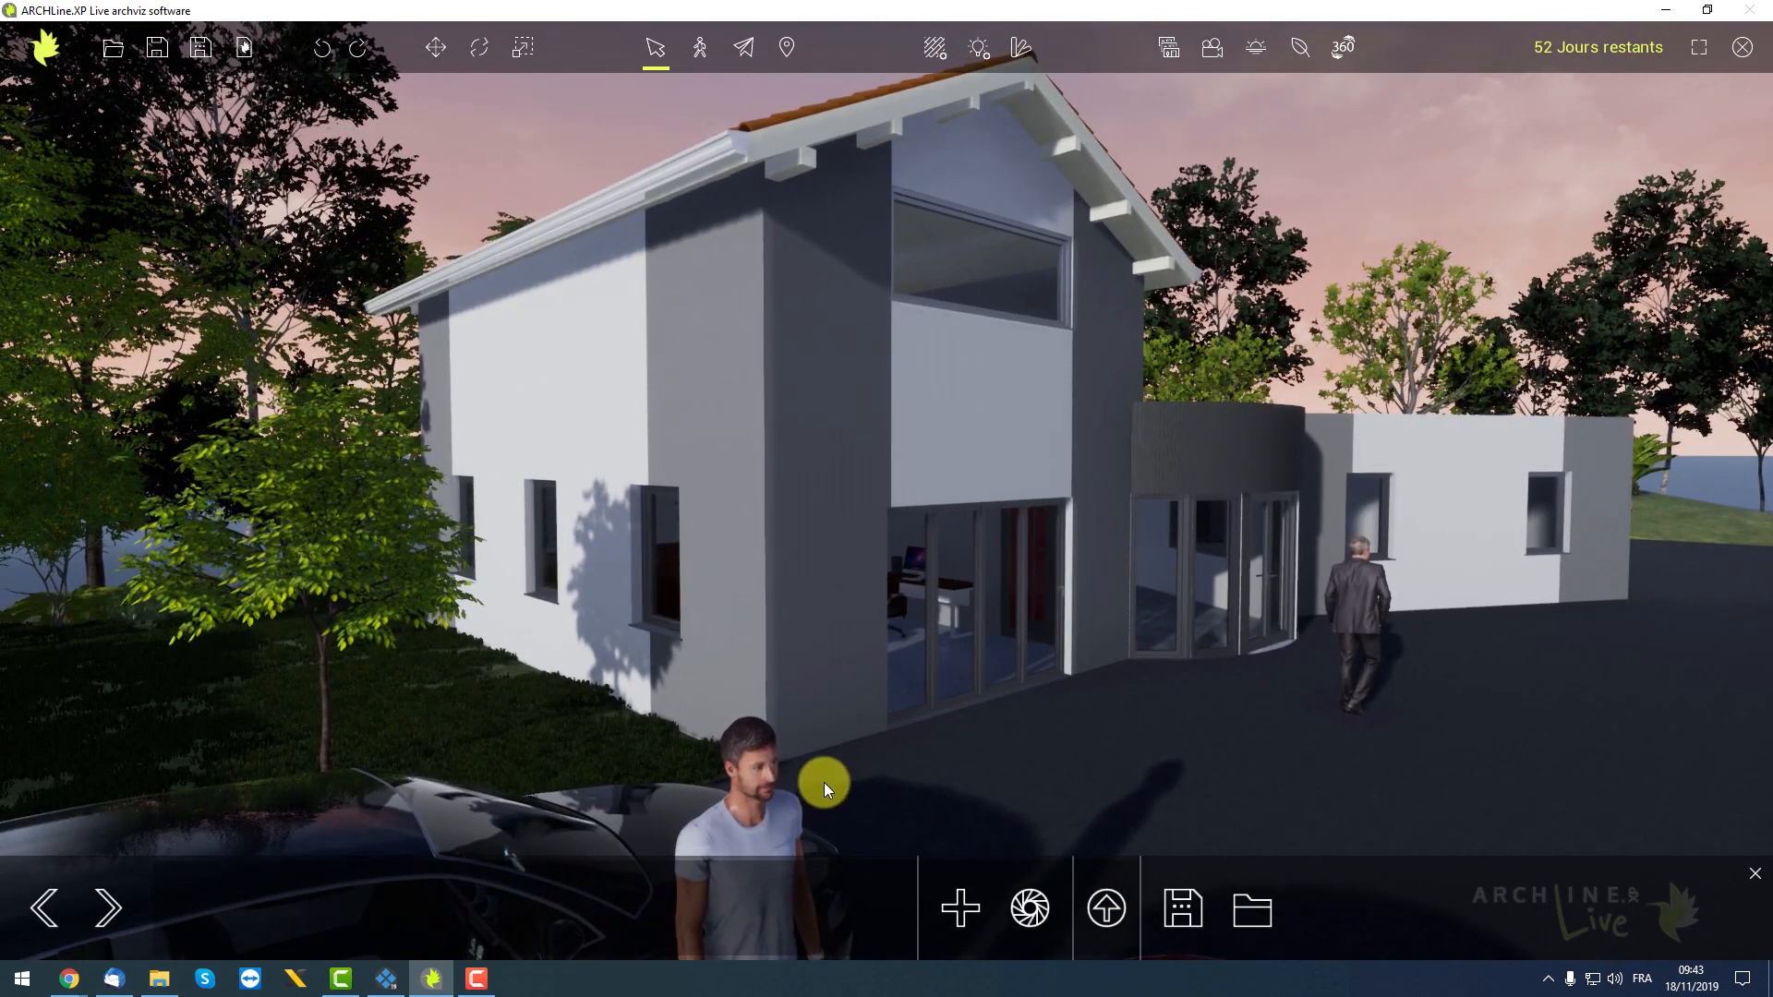
{"action": "left_click_drag", "start_coordinate": [849, 746], "coordinate": [954, 708]}
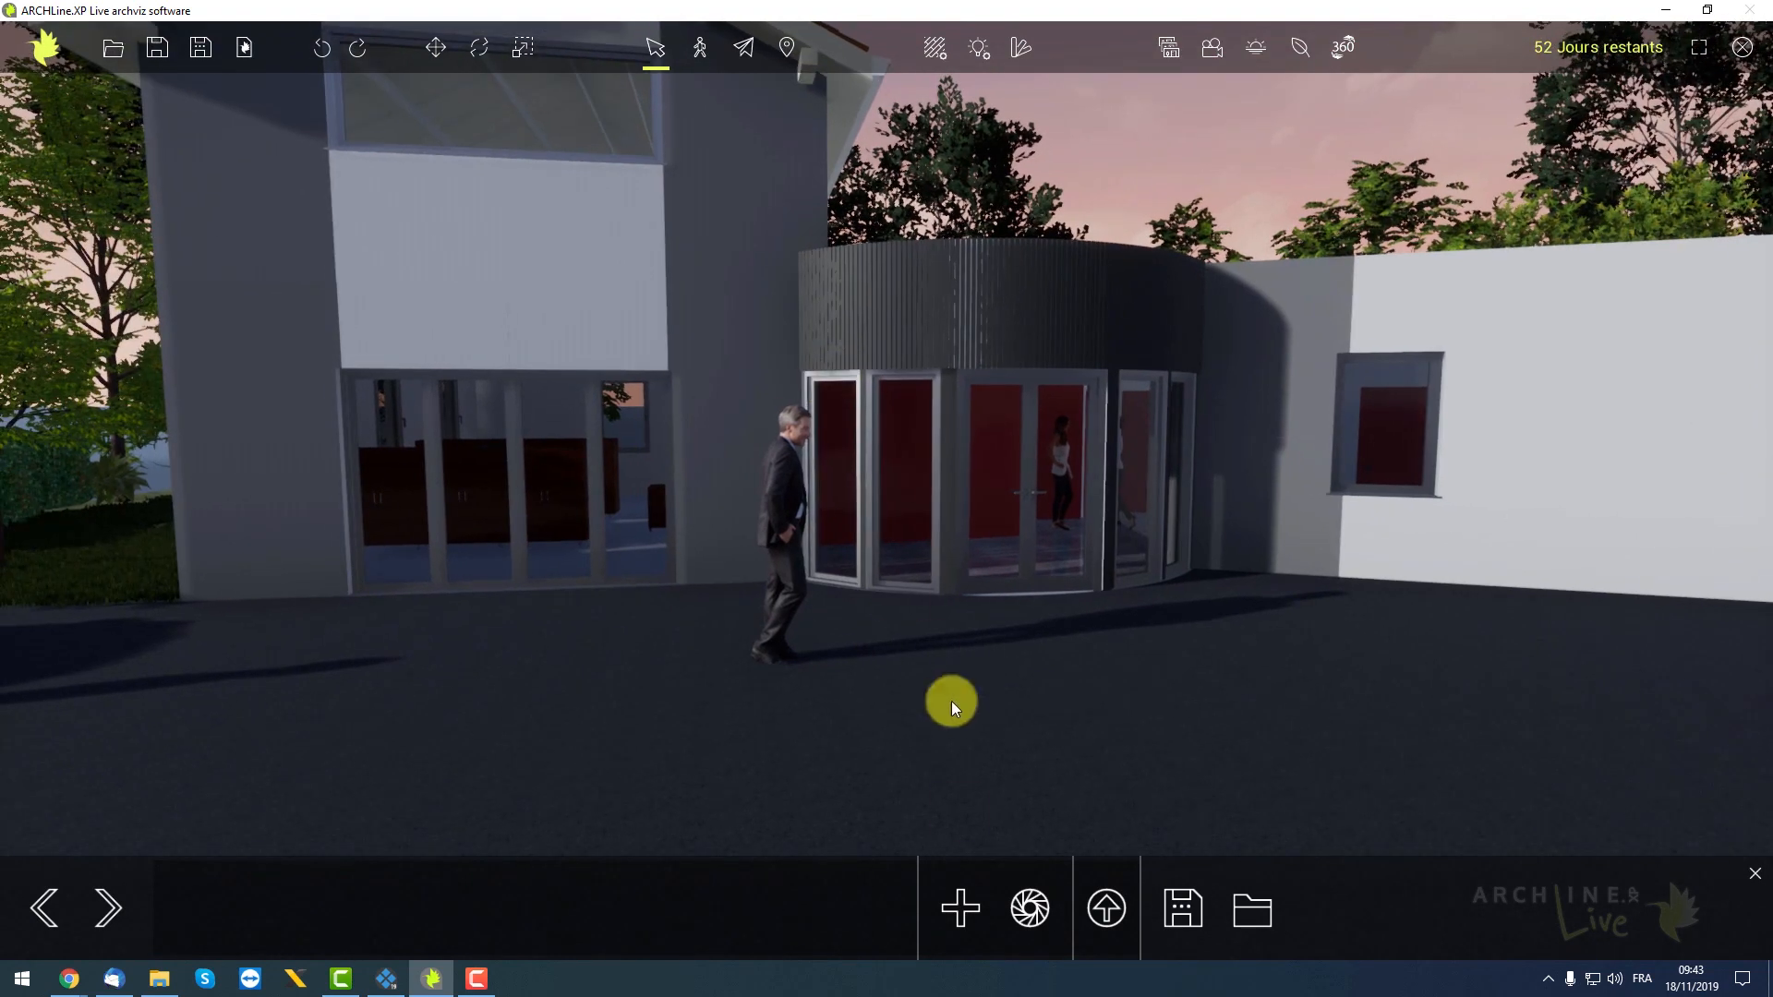
{"action": "left_click", "coordinate": [962, 911]}
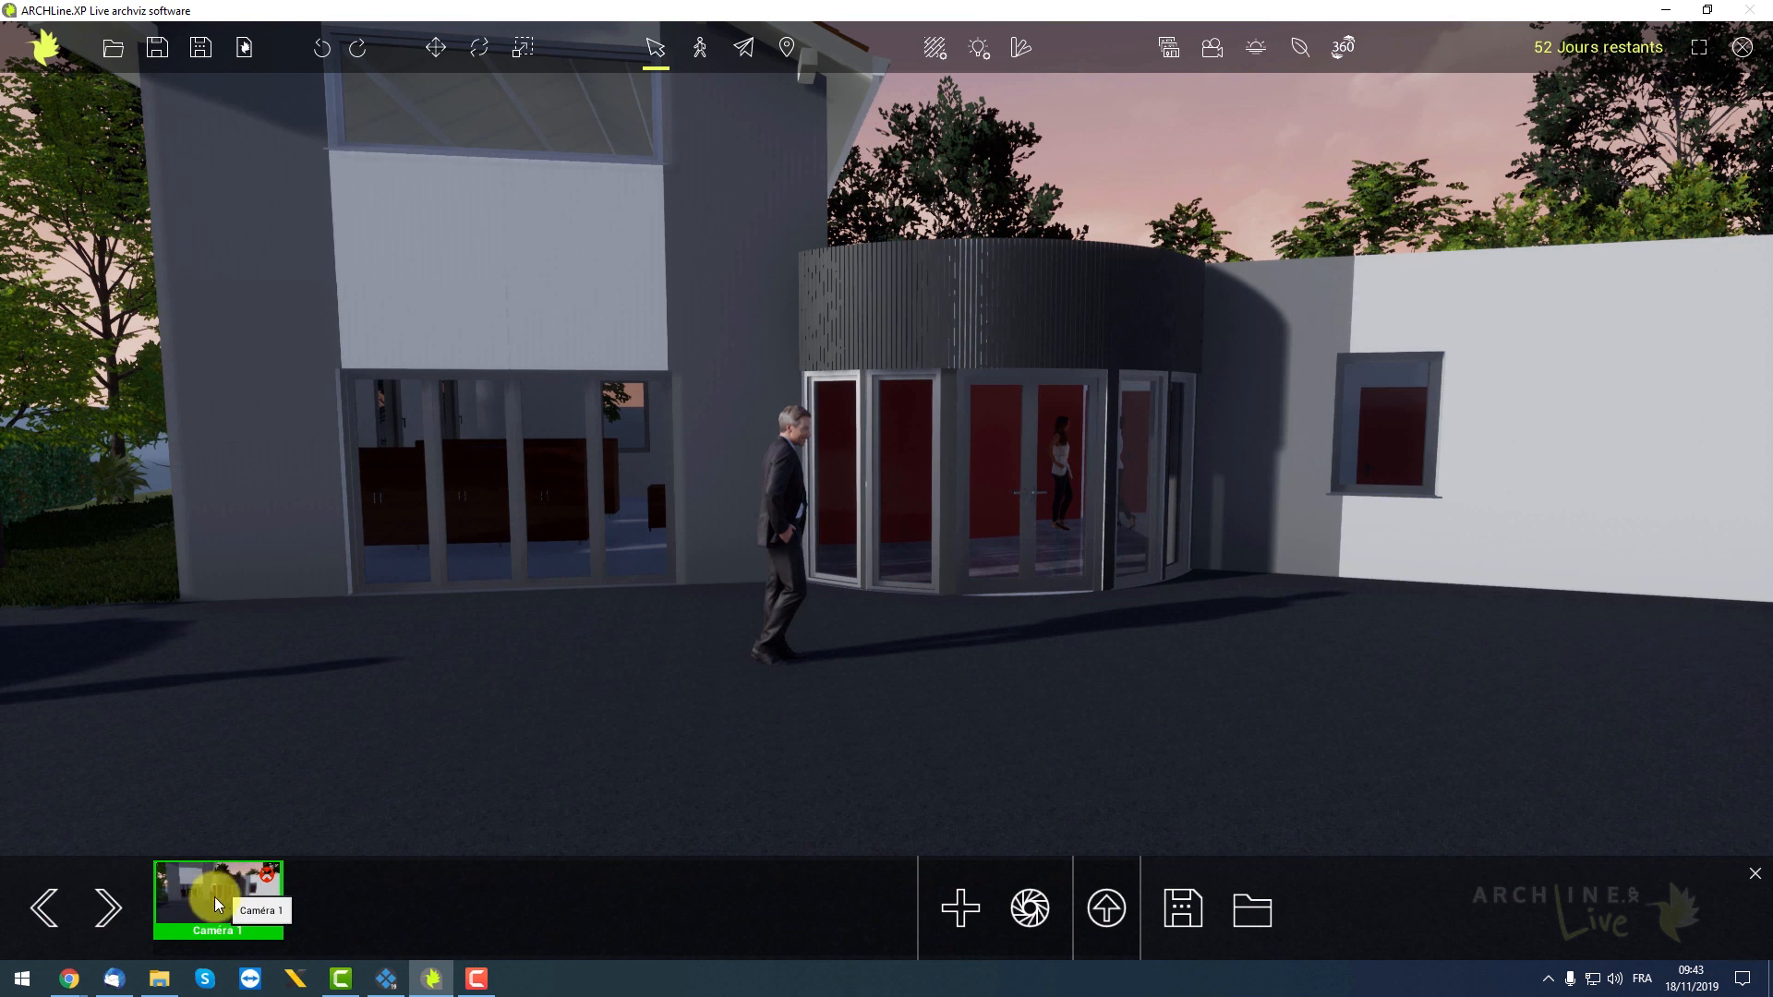
Add a second panorama camera inside the entrance hall, facing the red wall and the two women
{"action": "scroll", "coordinate": [1130, 456], "scroll_direction": "up", "scroll_amount": 4}
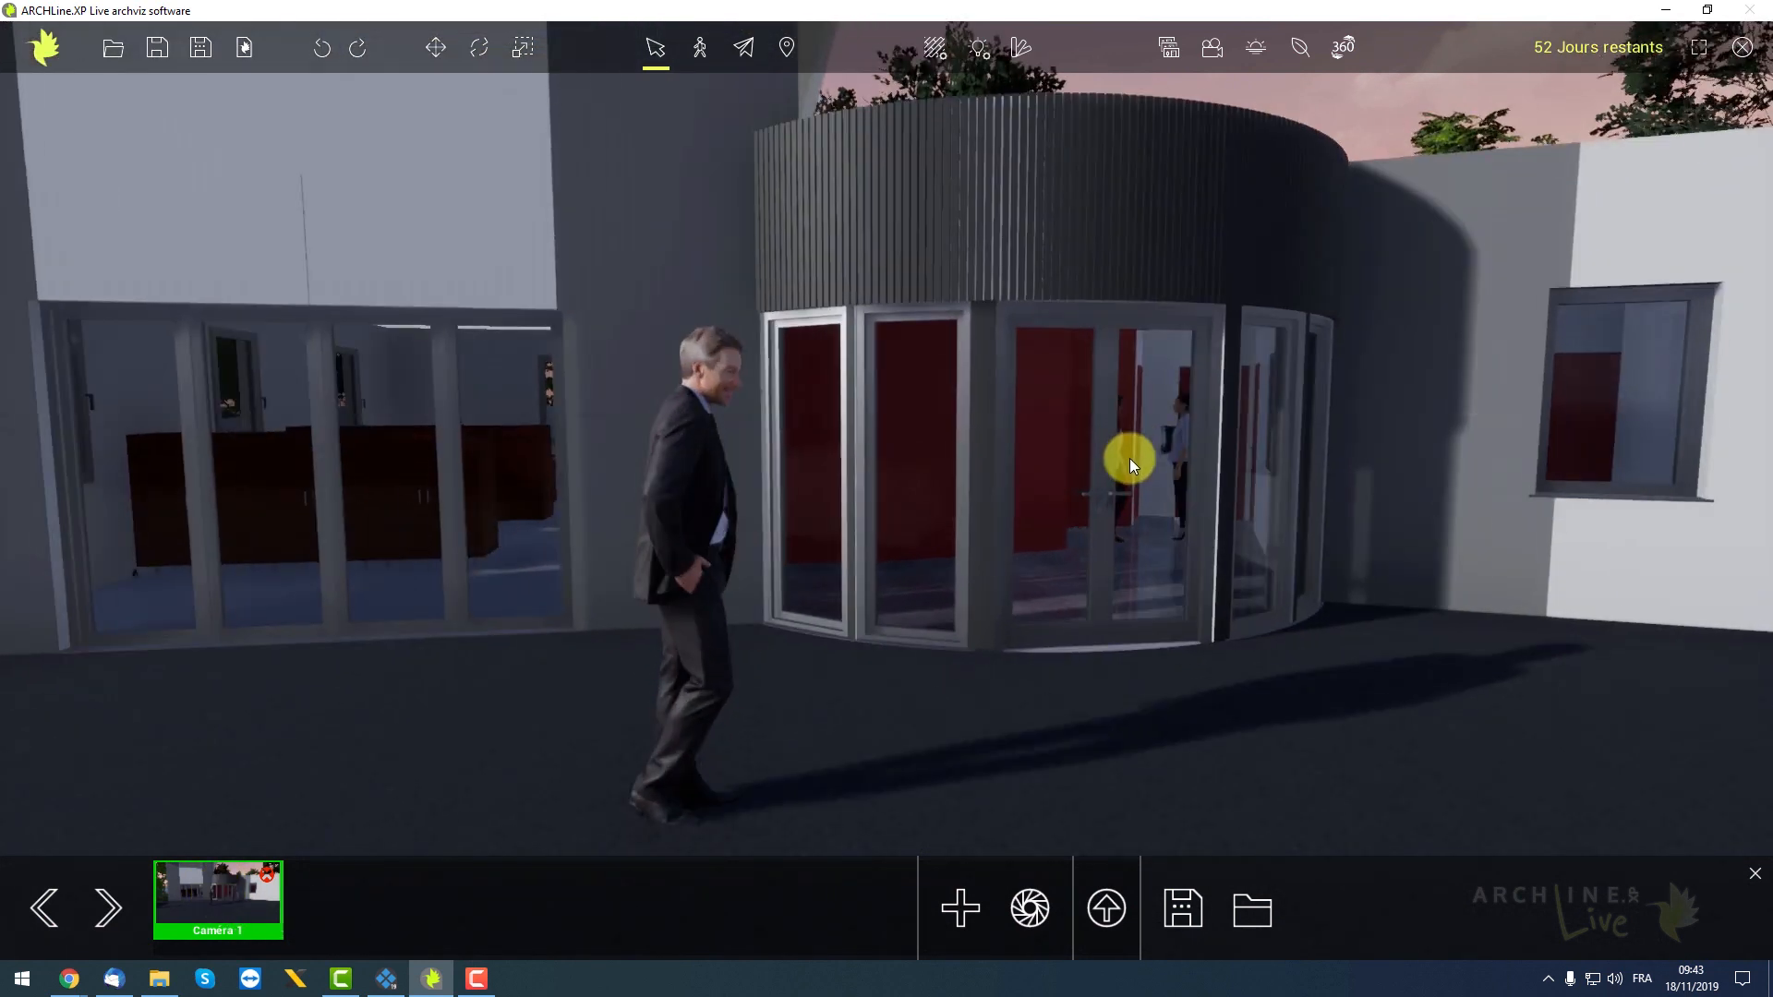
{"action": "middle_click_drag", "start_coordinate": [1128, 458], "coordinate": [973, 496]}
{"action": "scroll", "coordinate": [1100, 450], "scroll_direction": "up", "scroll_amount": 4}
{"action": "scroll", "coordinate": [1100, 451], "scroll_direction": "up", "scroll_amount": 4}
{"action": "middle_click_drag", "start_coordinate": [1100, 451], "coordinate": [986, 591]}
{"action": "scroll", "coordinate": [914, 507], "scroll_direction": "up", "scroll_amount": 2}
{"action": "left_click", "coordinate": [967, 909]}
Add a third panorama camera in the office, showing the desk, the spiral staircase and the glazed double doors
{"action": "scroll", "coordinate": [618, 627], "scroll_direction": "down", "scroll_amount": 3}
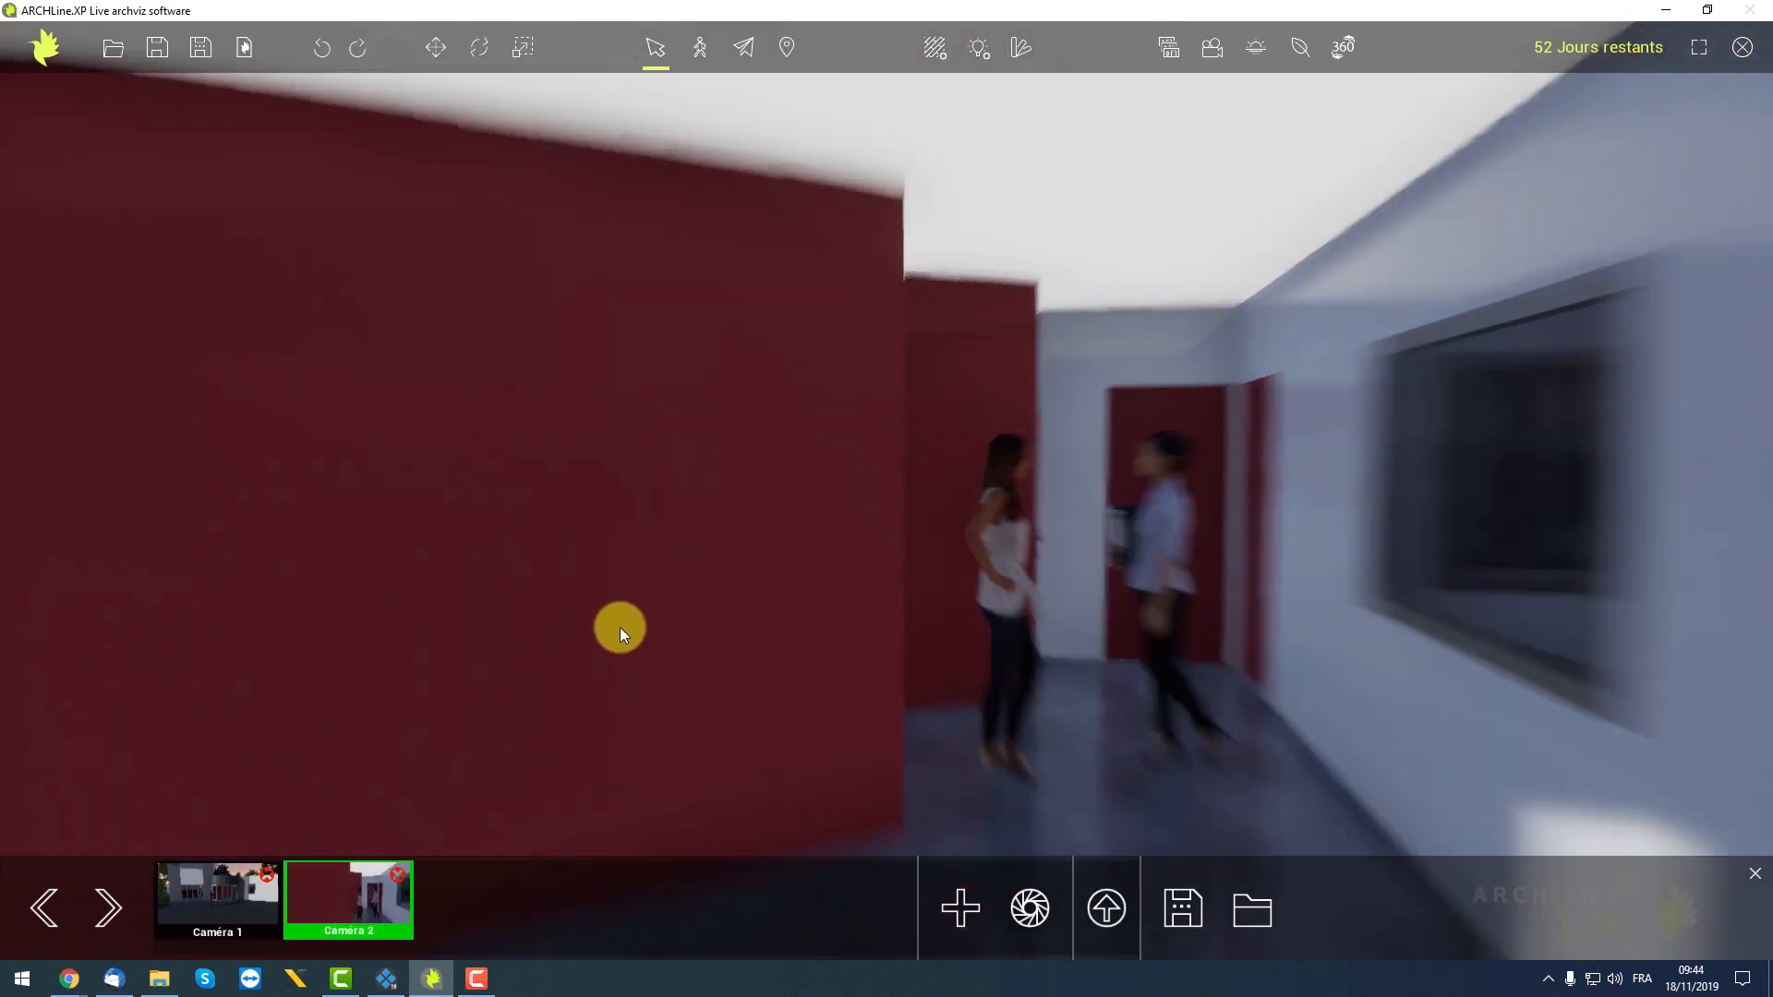
{"action": "middle_click_drag", "start_coordinate": [618, 628], "coordinate": [1062, 584]}
{"action": "scroll", "coordinate": [646, 615], "scroll_direction": "down", "scroll_amount": 3}
{"action": "middle_click_drag", "start_coordinate": [369, 622], "coordinate": [642, 681]}
{"action": "middle_click_drag", "start_coordinate": [458, 628], "coordinate": [637, 652]}
{"action": "left_click", "coordinate": [962, 903]}
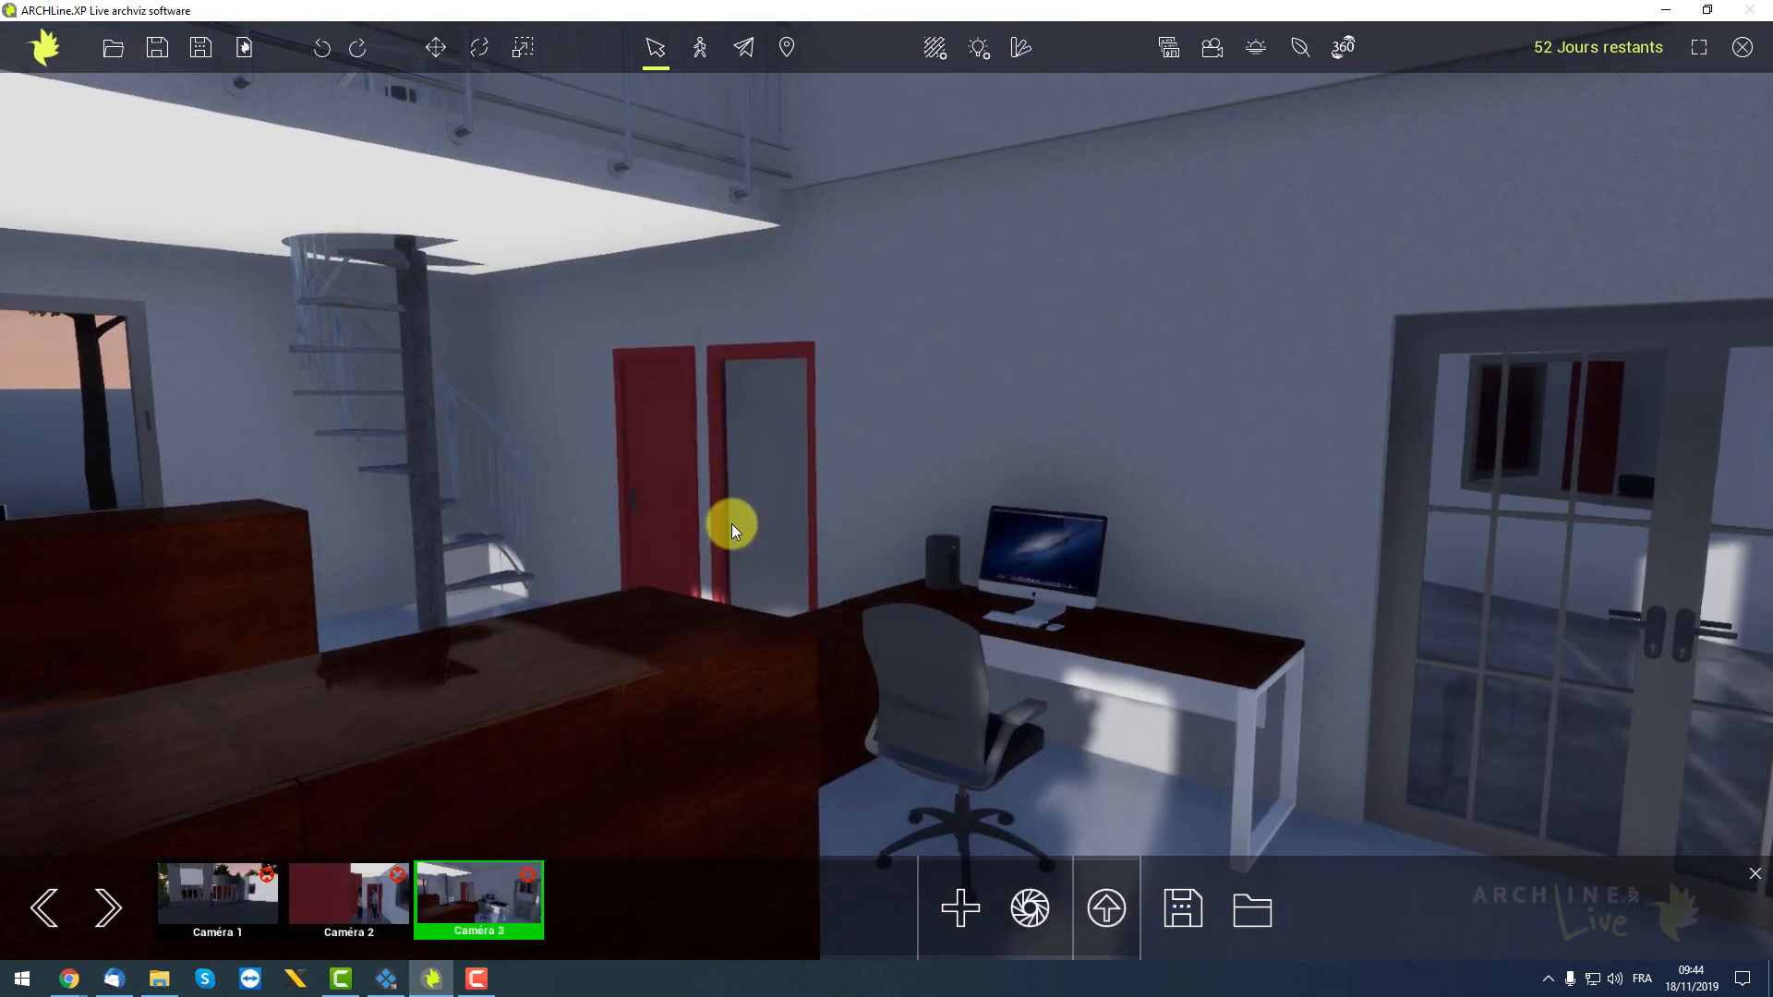
Add a fourth panorama camera in the small room behind the office, facing its red door
{"action": "scroll", "coordinate": [759, 532], "scroll_direction": "up", "scroll_amount": 4}
{"action": "scroll", "coordinate": [613, 482], "scroll_direction": "up", "scroll_amount": 4}
{"action": "middle_click_drag", "start_coordinate": [613, 480], "coordinate": [683, 546]}
{"action": "scroll", "coordinate": [695, 478], "scroll_direction": "down", "scroll_amount": 3}
{"action": "scroll", "coordinate": [978, 548], "scroll_direction": "down", "scroll_amount": 2}
{"action": "scroll", "coordinate": [905, 534], "scroll_direction": "up", "scroll_amount": 2}
{"action": "scroll", "coordinate": [683, 546], "scroll_direction": "down", "scroll_amount": 2}
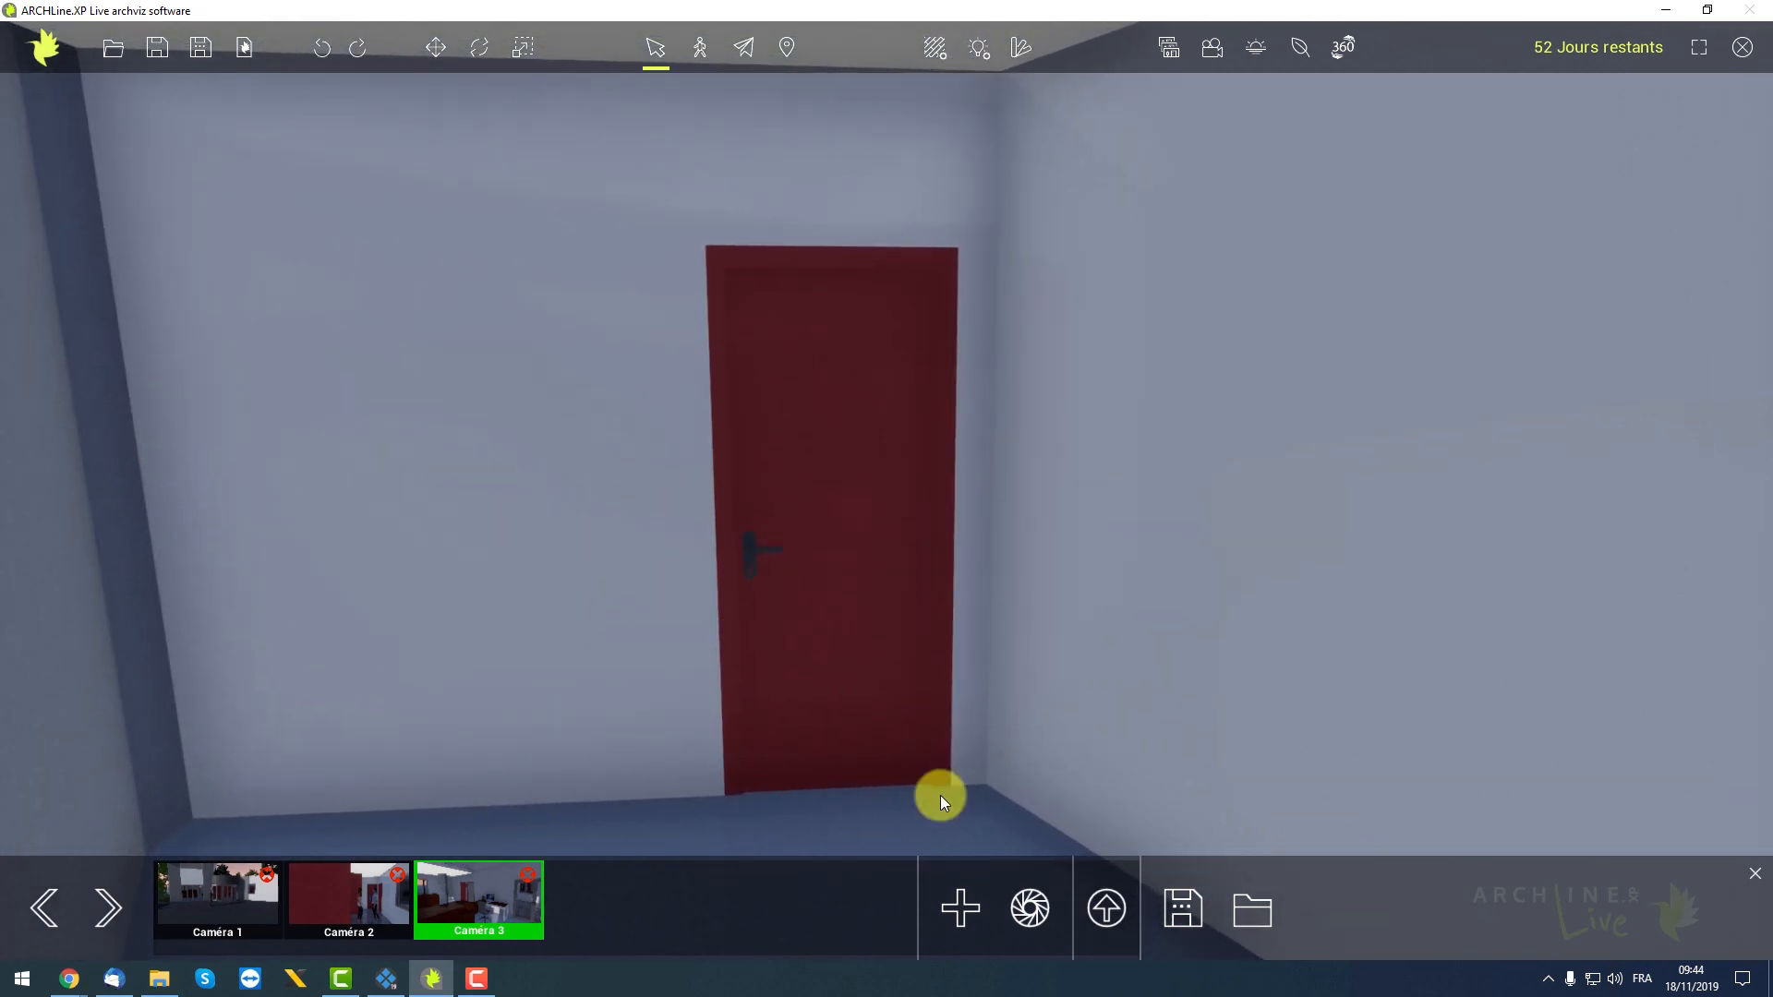
{"action": "left_click", "coordinate": [963, 910]}
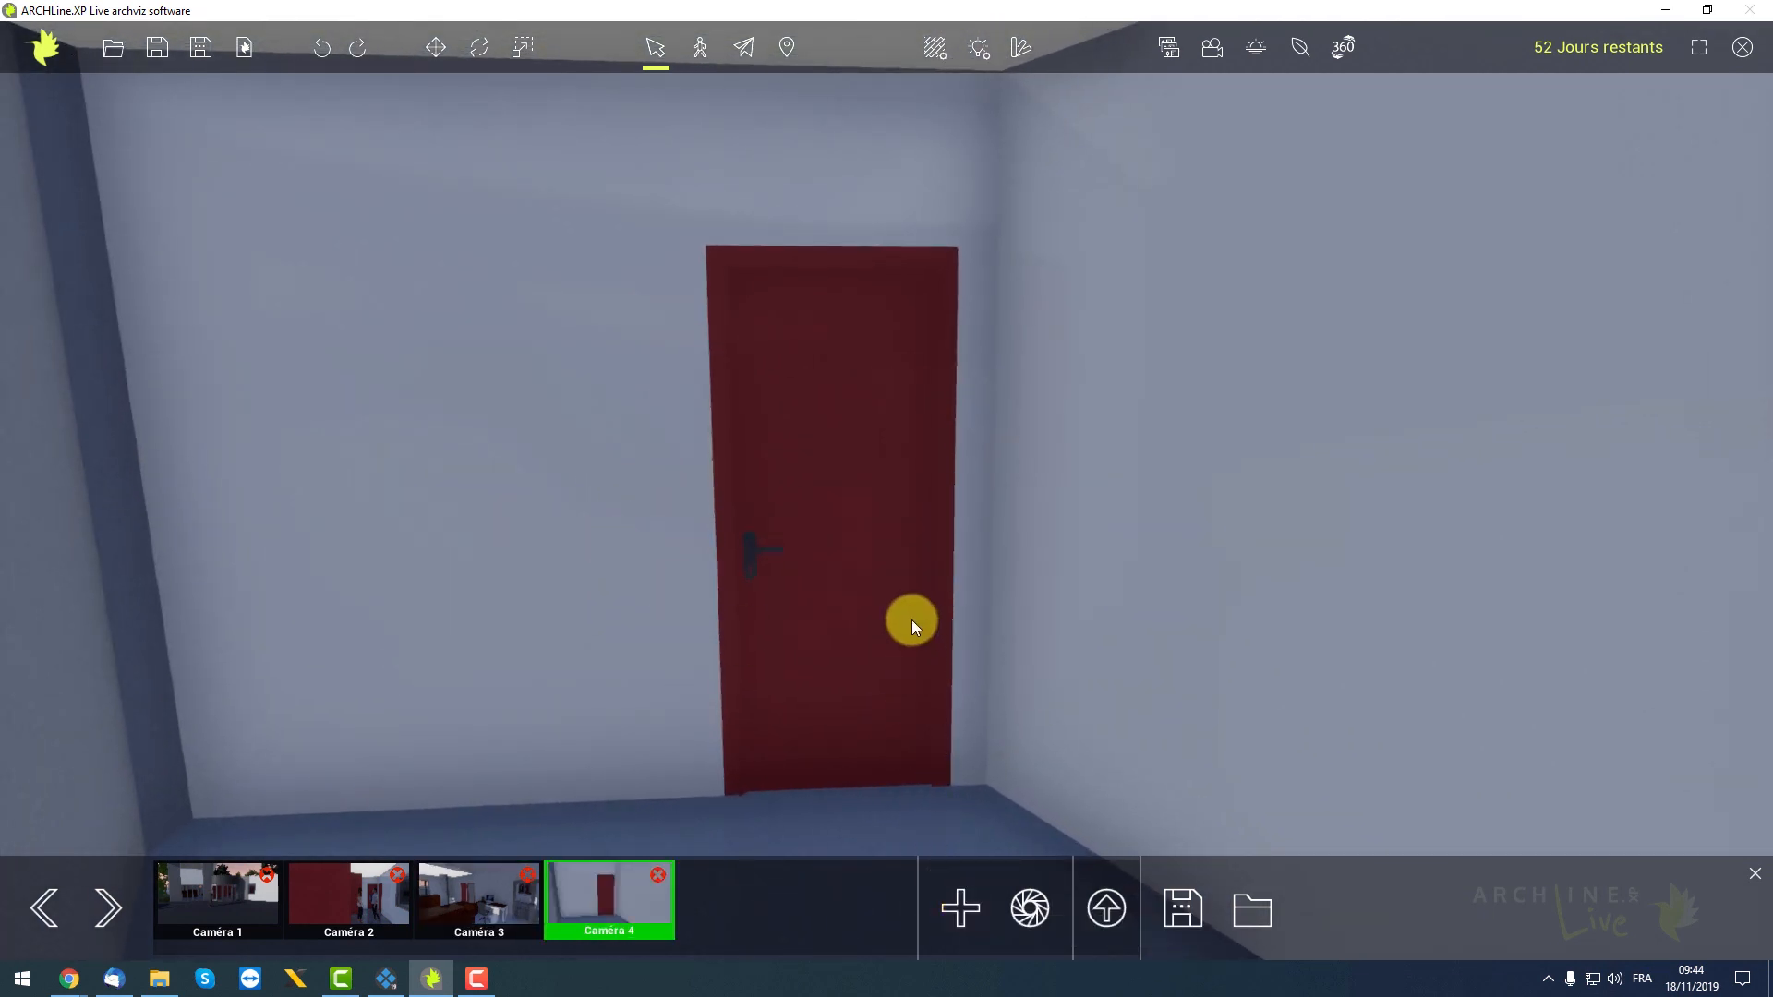
Link Caméra 1 to Caméra 2 with a navigation point on the entrance doors
{"action": "scroll", "coordinate": [911, 616], "scroll_direction": "down", "scroll_amount": 5}
{"action": "middle_click_drag", "start_coordinate": [917, 613], "coordinate": [829, 623]}
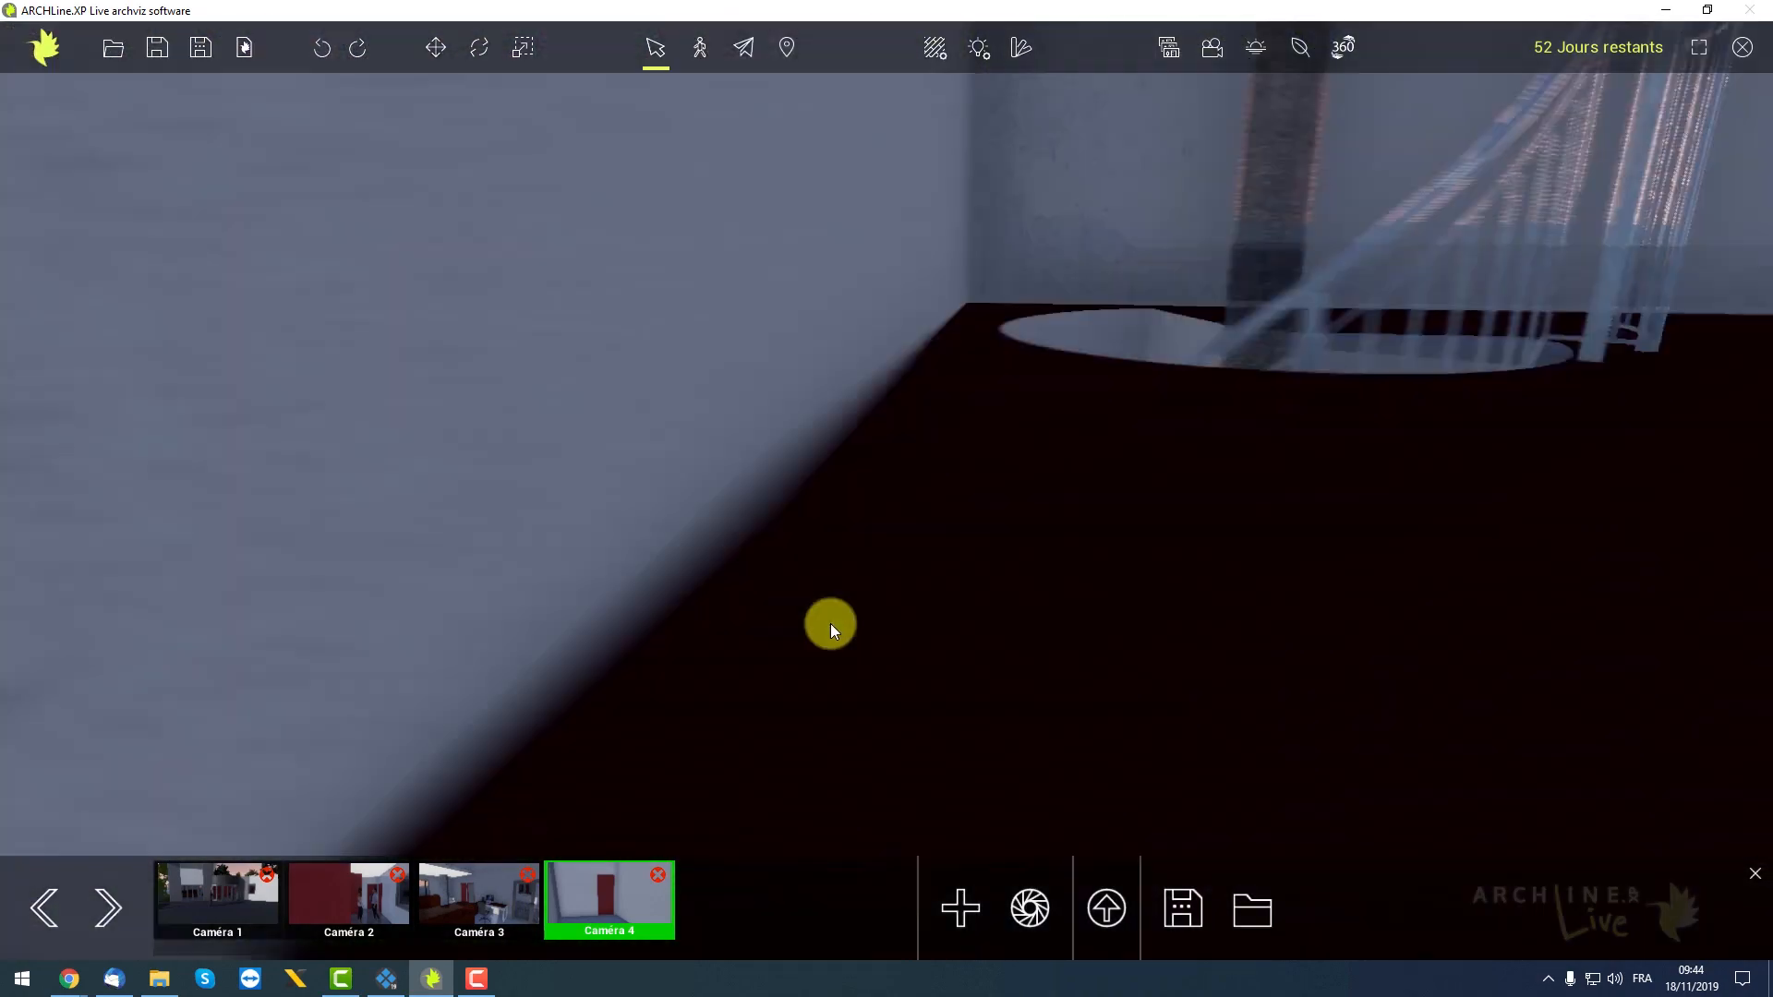
{"action": "scroll", "coordinate": [830, 623], "scroll_direction": "down", "scroll_amount": 10}
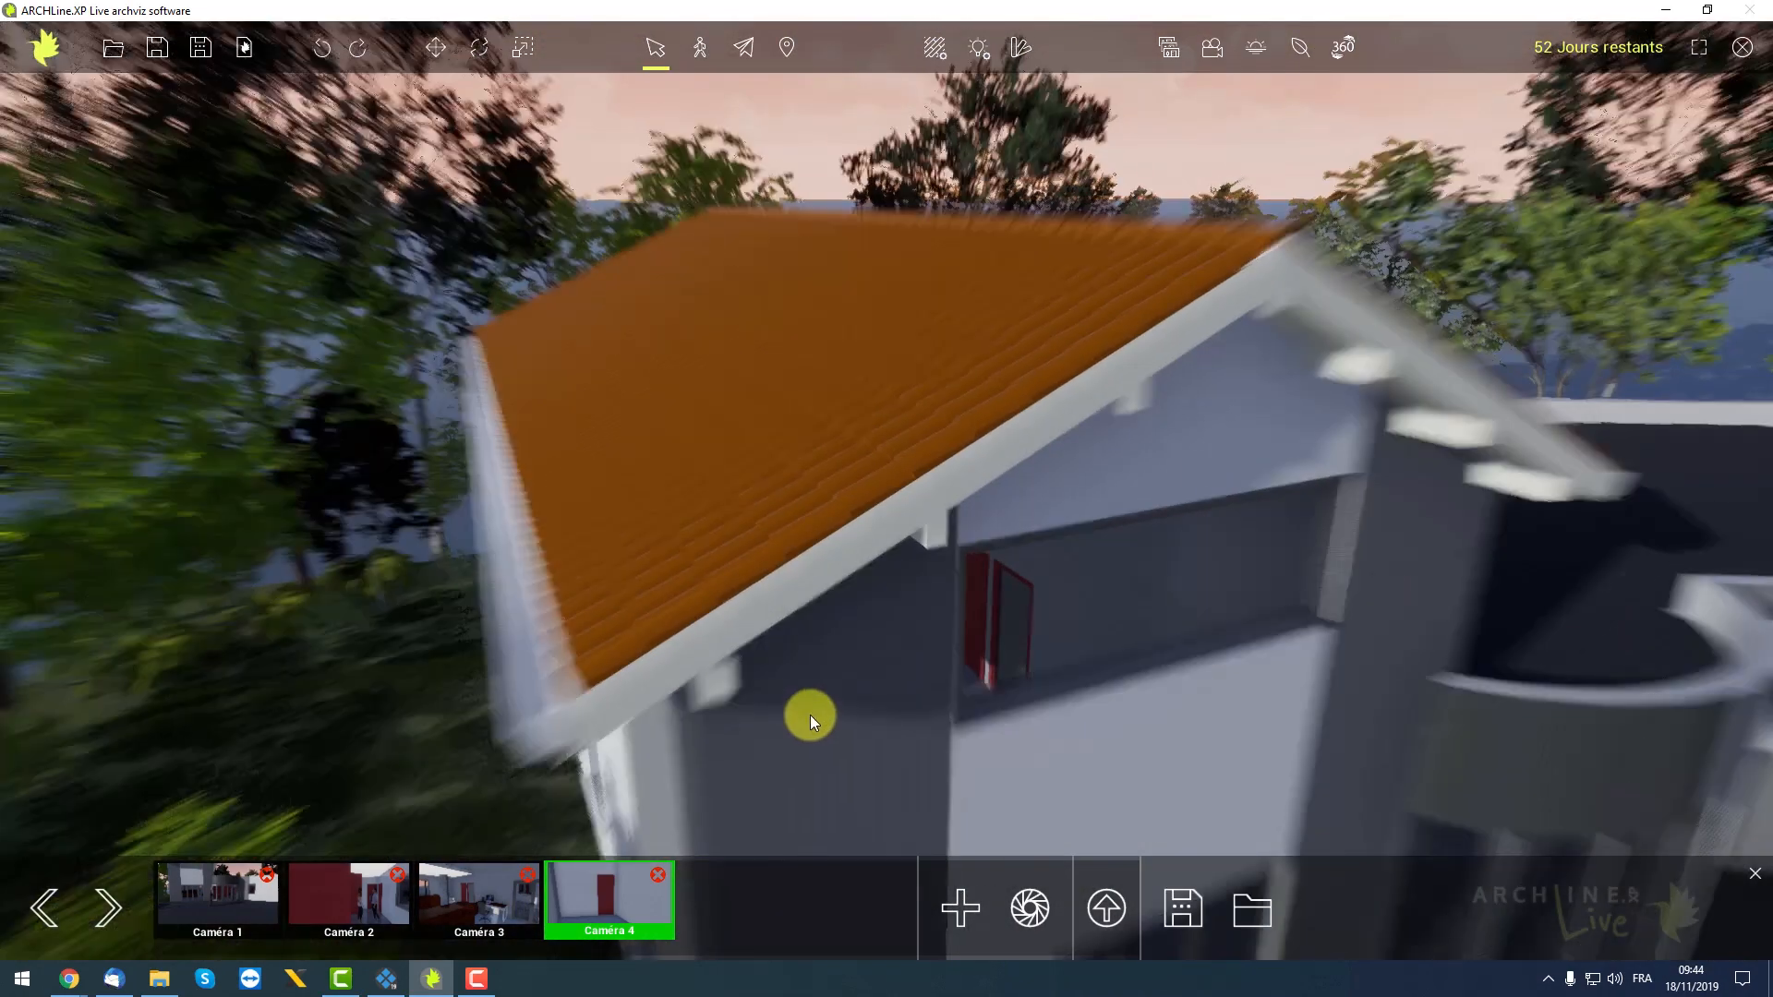
{"action": "scroll", "coordinate": [809, 711], "scroll_direction": "down", "scroll_amount": 3}
{"action": "middle_click_drag", "start_coordinate": [979, 784], "coordinate": [758, 530]}
{"action": "left_click", "coordinate": [248, 905]}
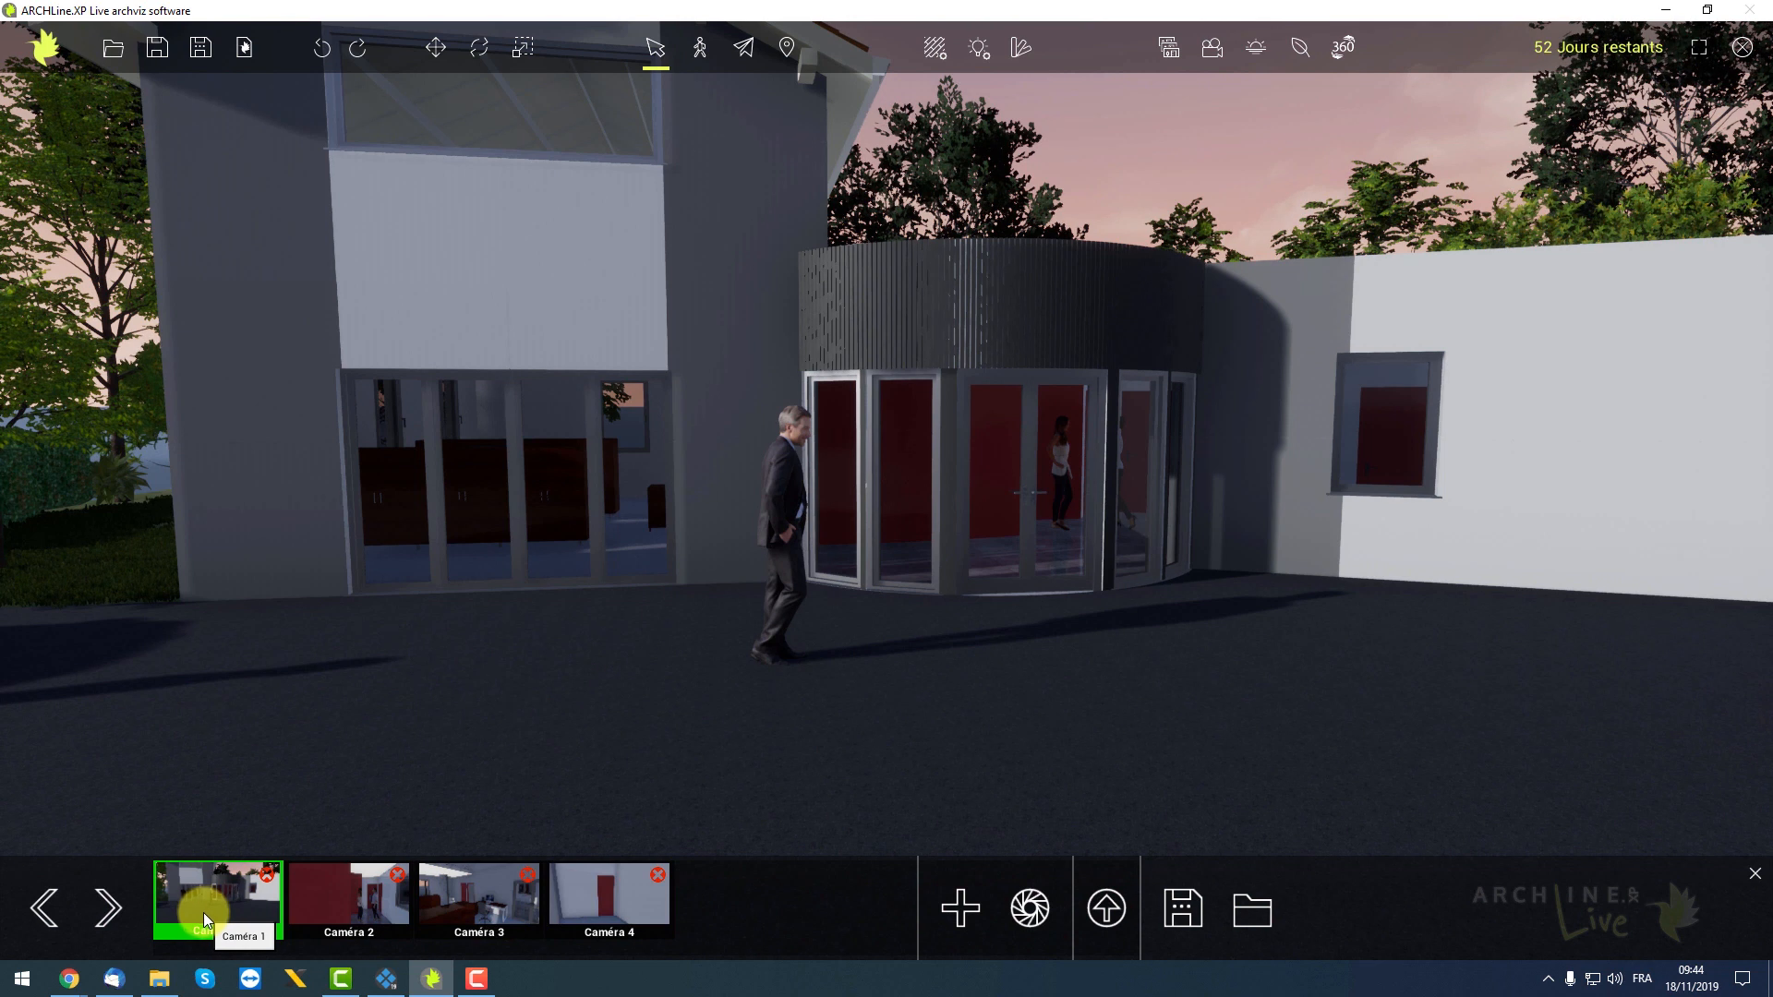
{"action": "left_click", "coordinate": [1107, 908]}
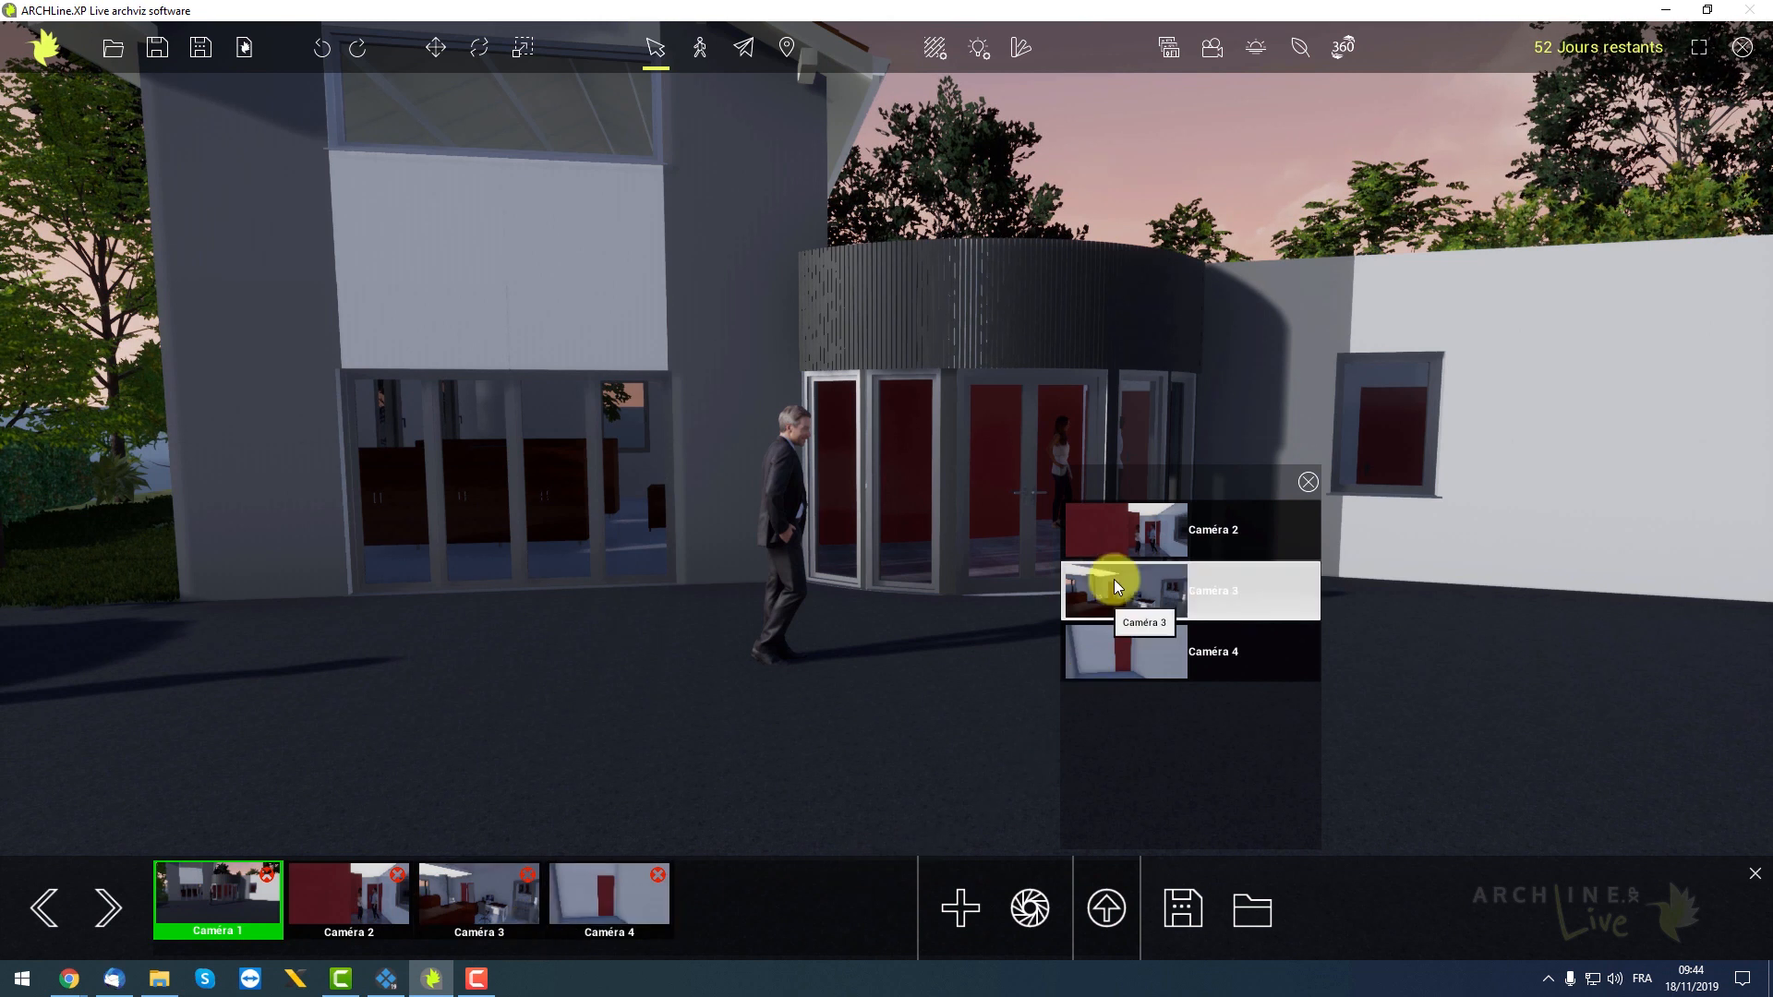
{"action": "left_click", "coordinate": [1140, 529]}
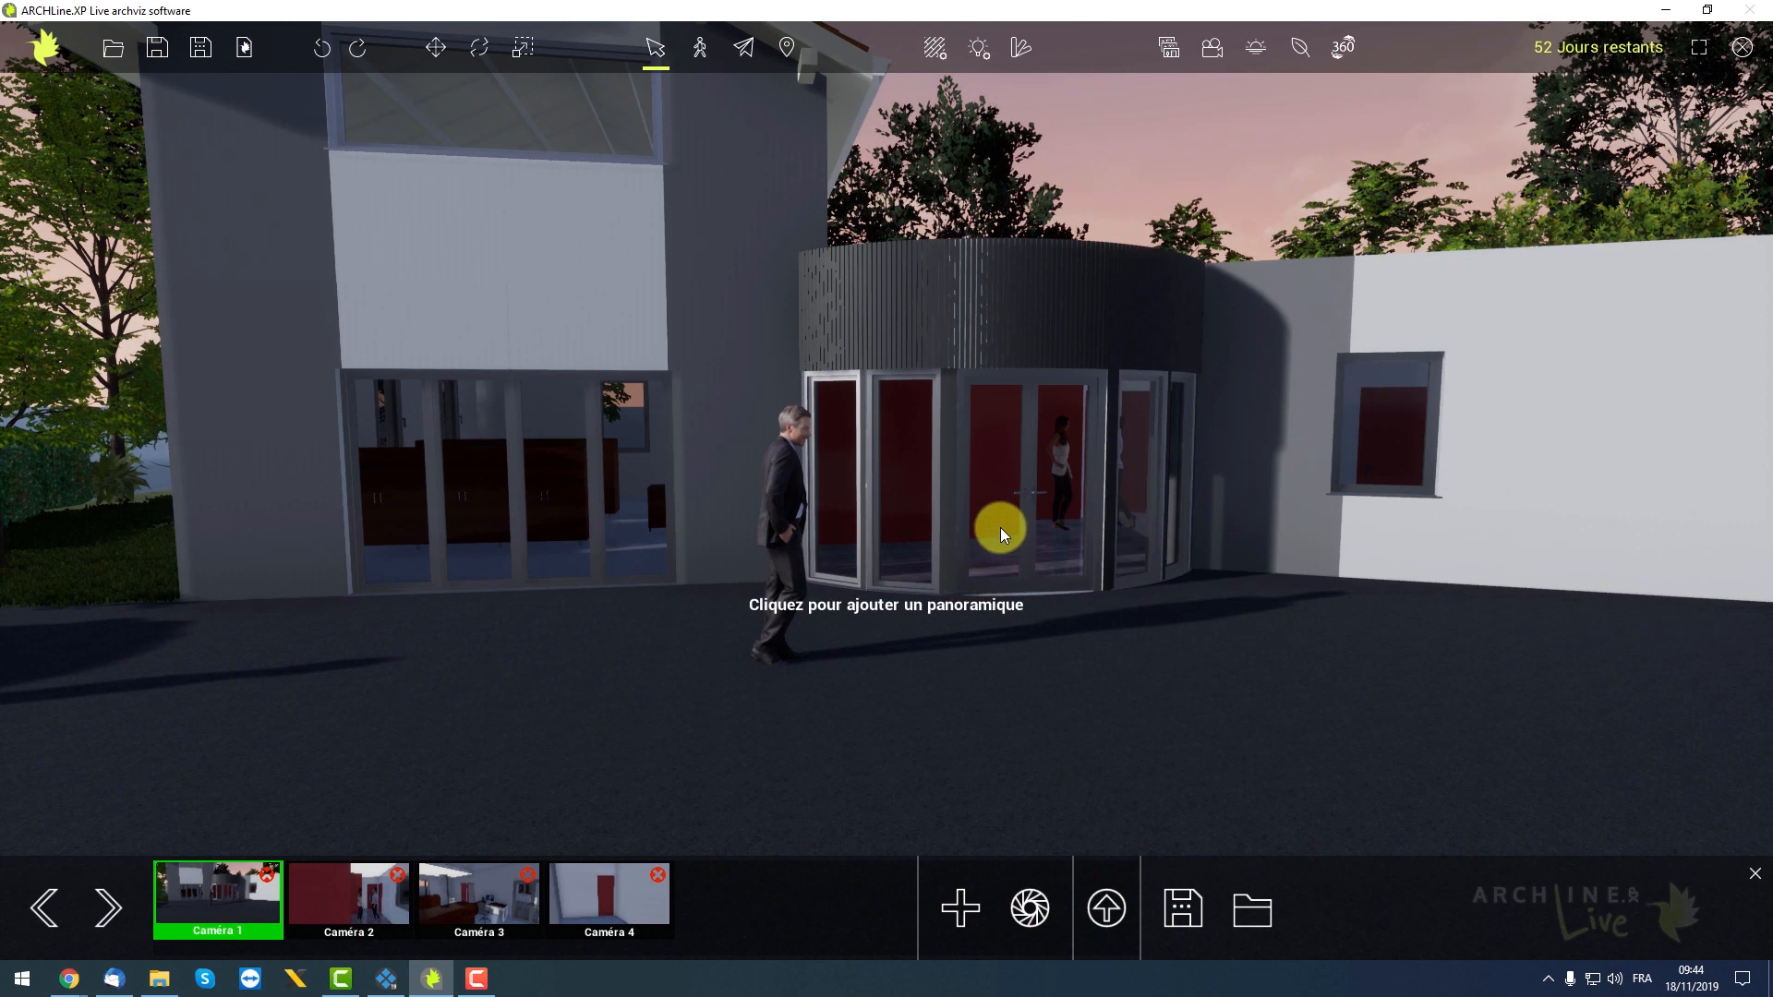
{"action": "left_click", "coordinate": [1027, 476]}
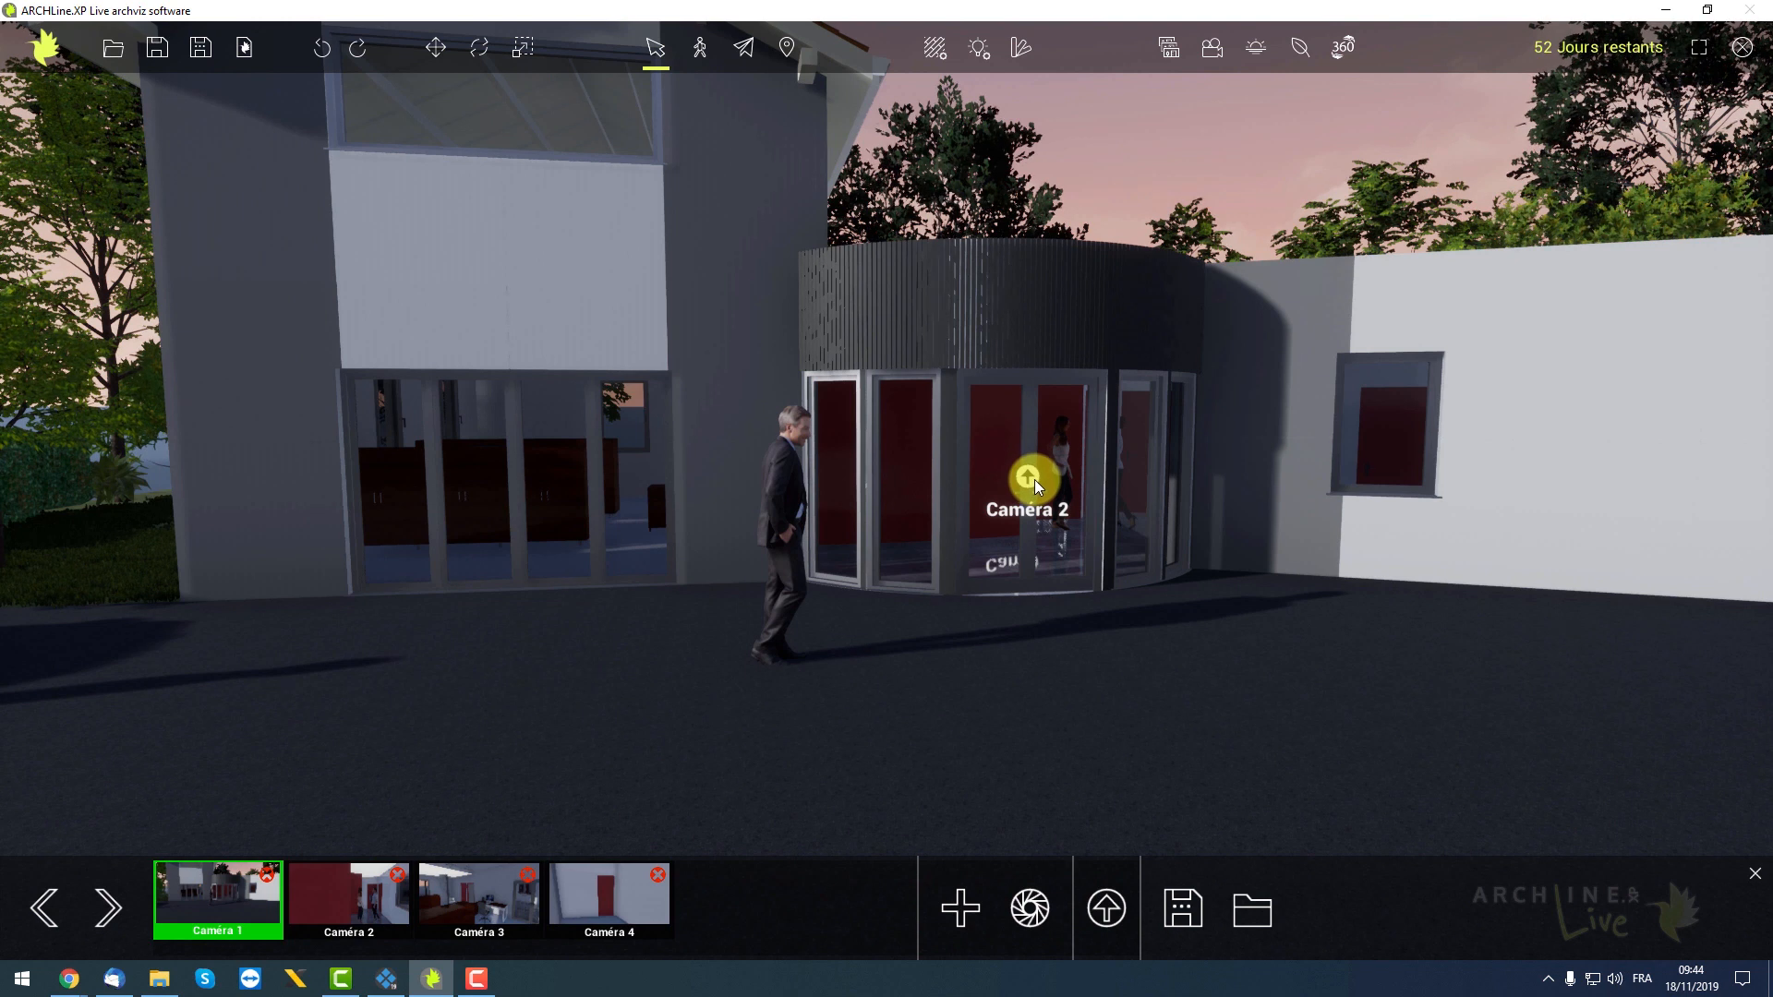
Link Caméra 2 to Caméra 3 with a navigation point on the glazed double doors
{"action": "left_click", "coordinate": [356, 910]}
{"action": "left_click_drag", "start_coordinate": [956, 612], "coordinate": [408, 633]}
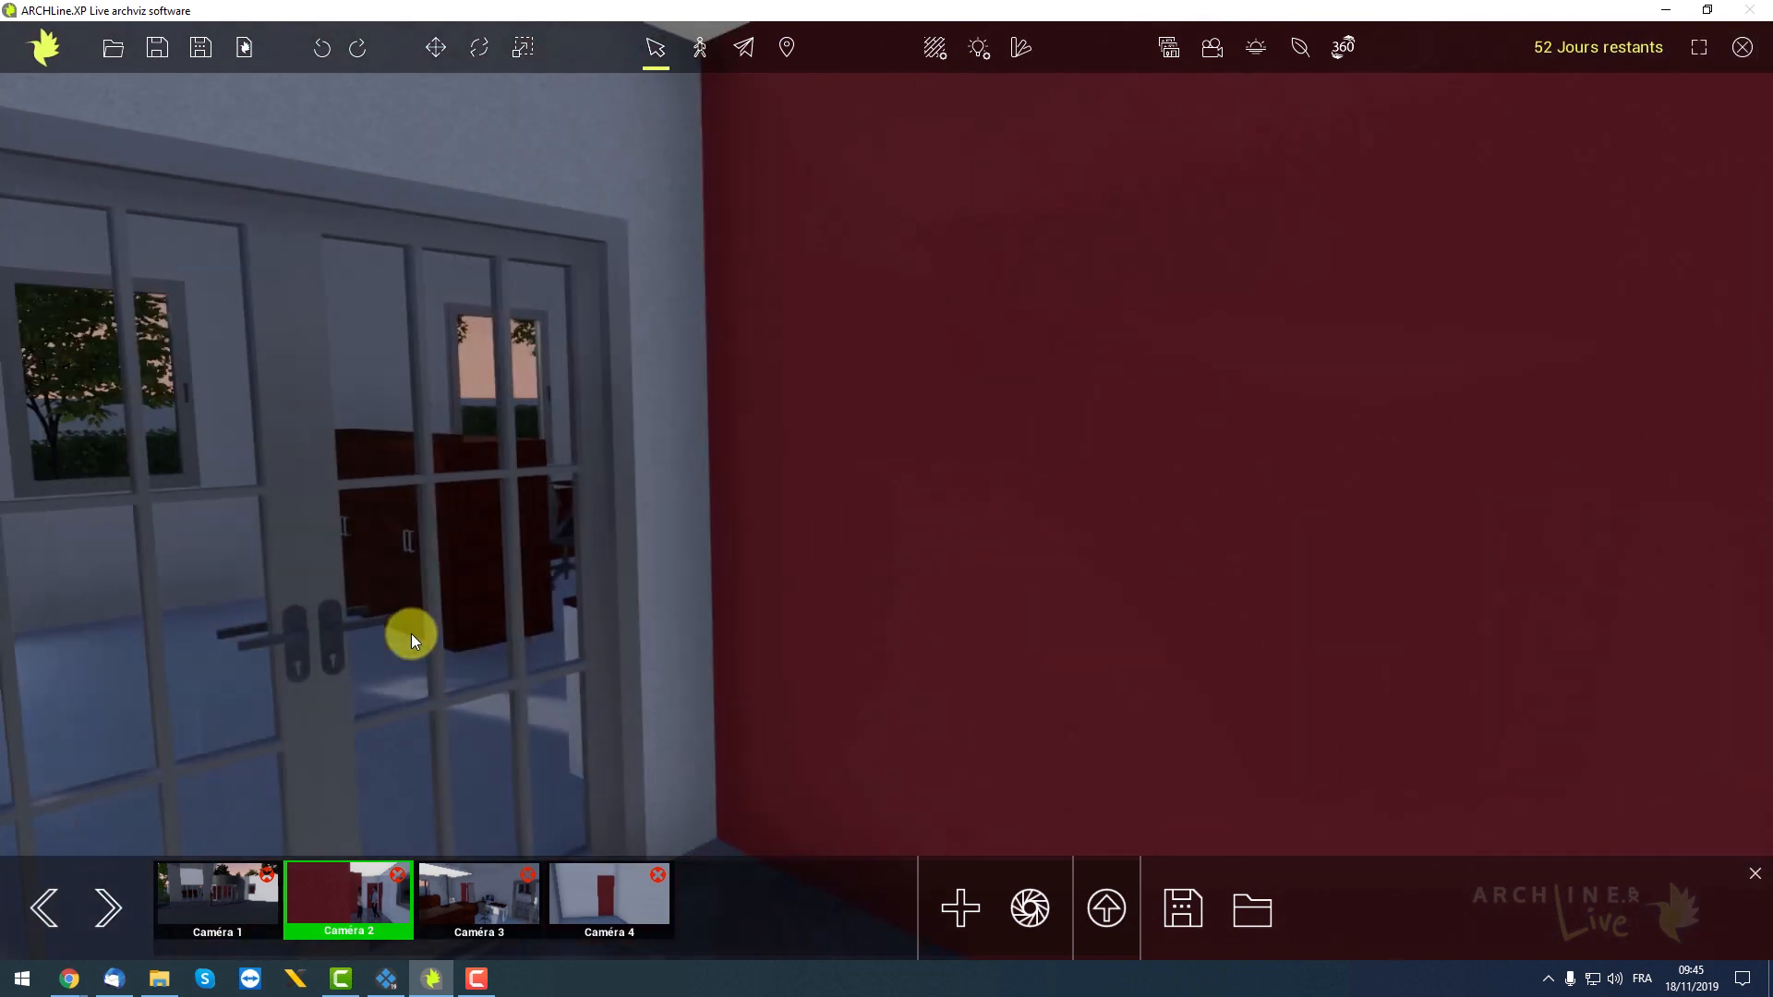
{"action": "left_click", "coordinate": [1105, 907]}
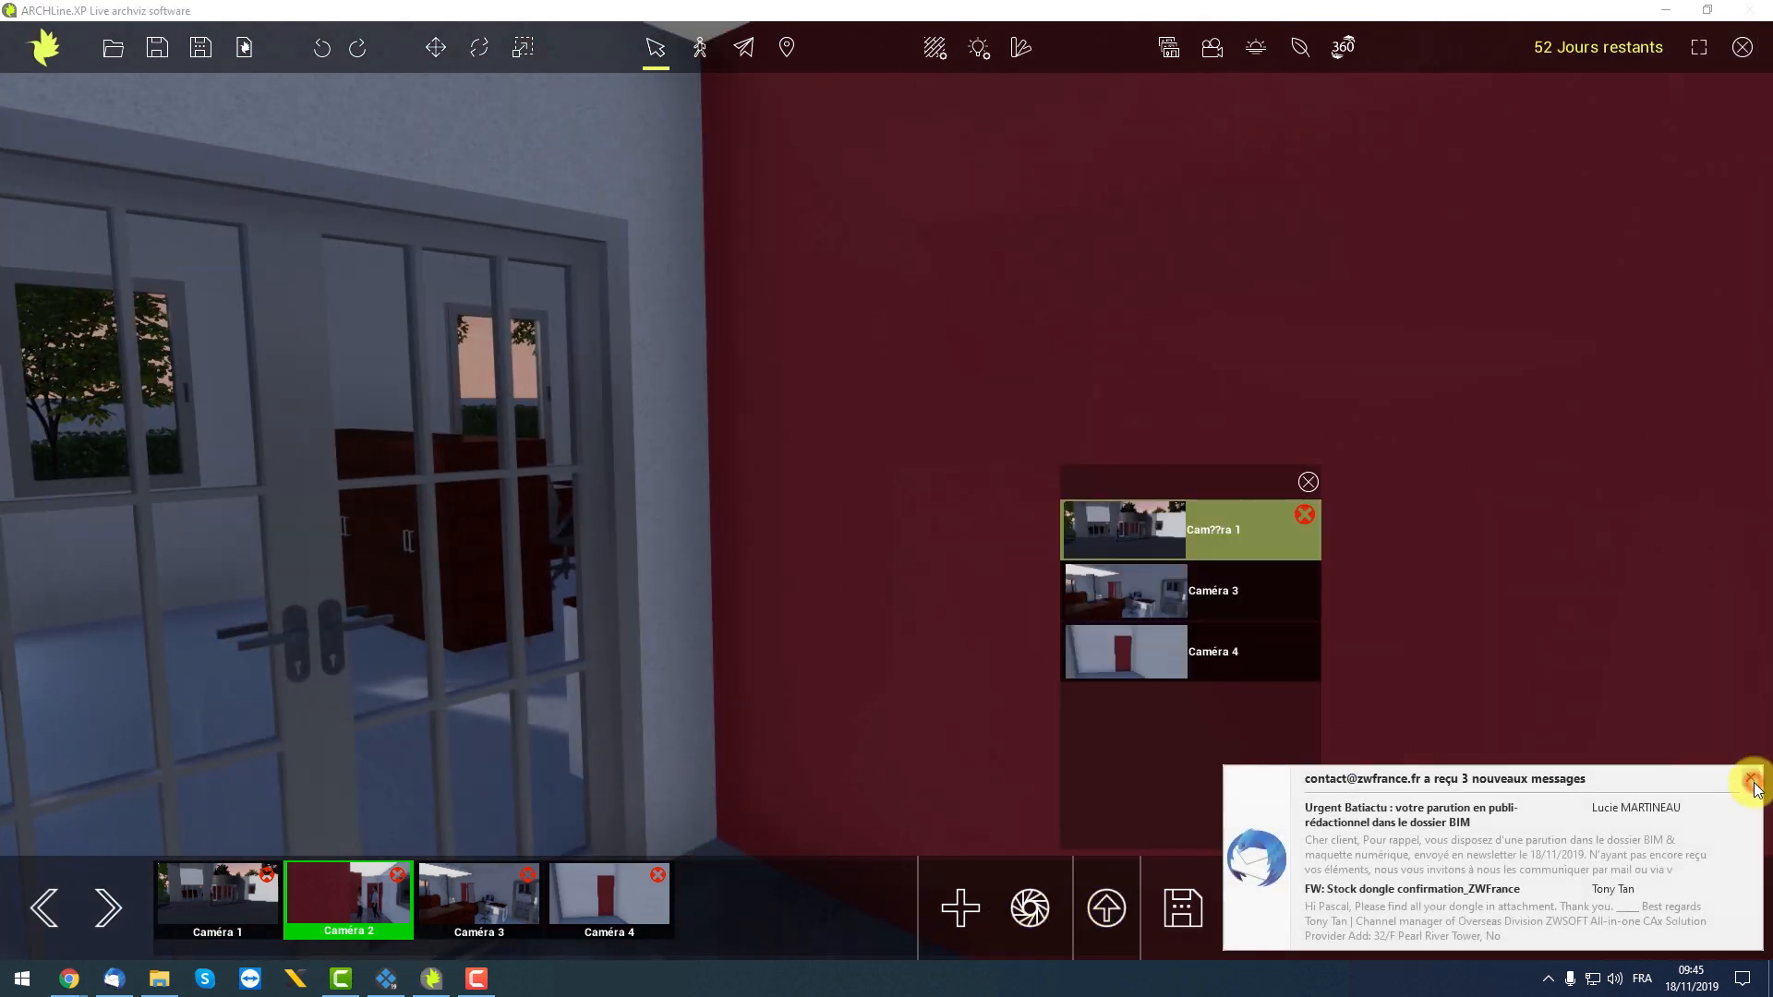
{"action": "left_click", "coordinate": [1743, 773]}
{"action": "left_click", "coordinate": [1206, 597]}
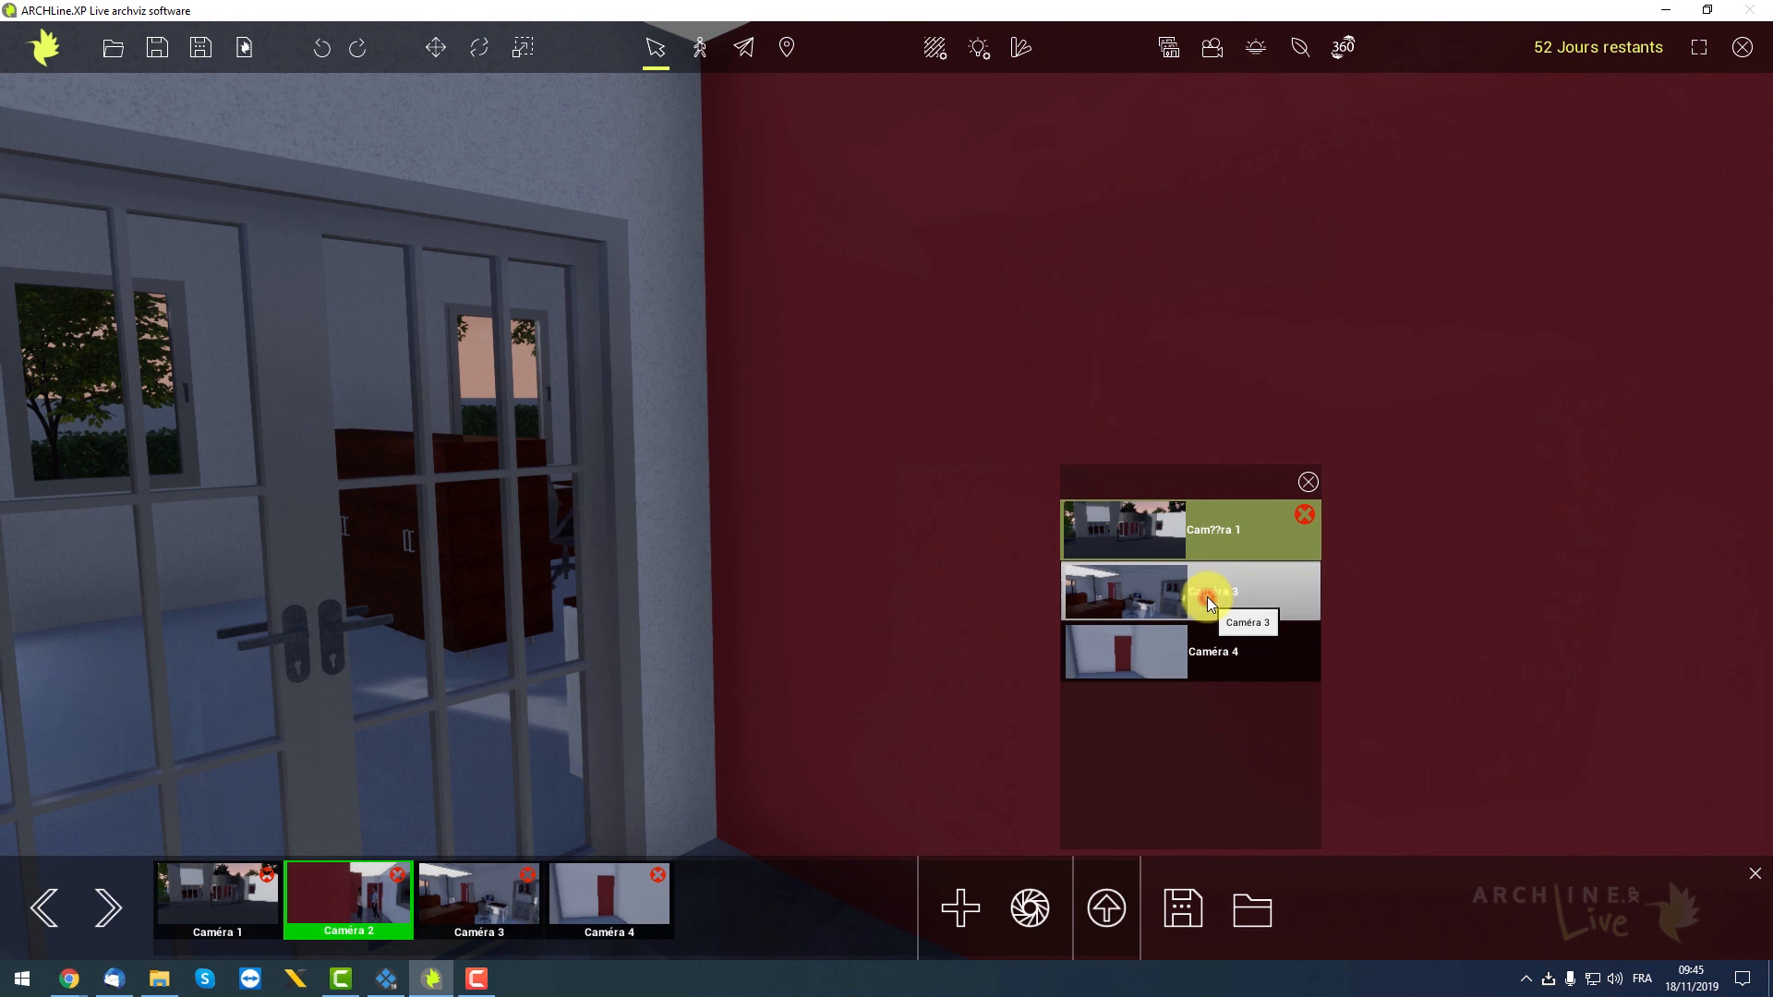
{"action": "left_click_drag", "start_coordinate": [958, 669], "coordinate": [711, 673]}
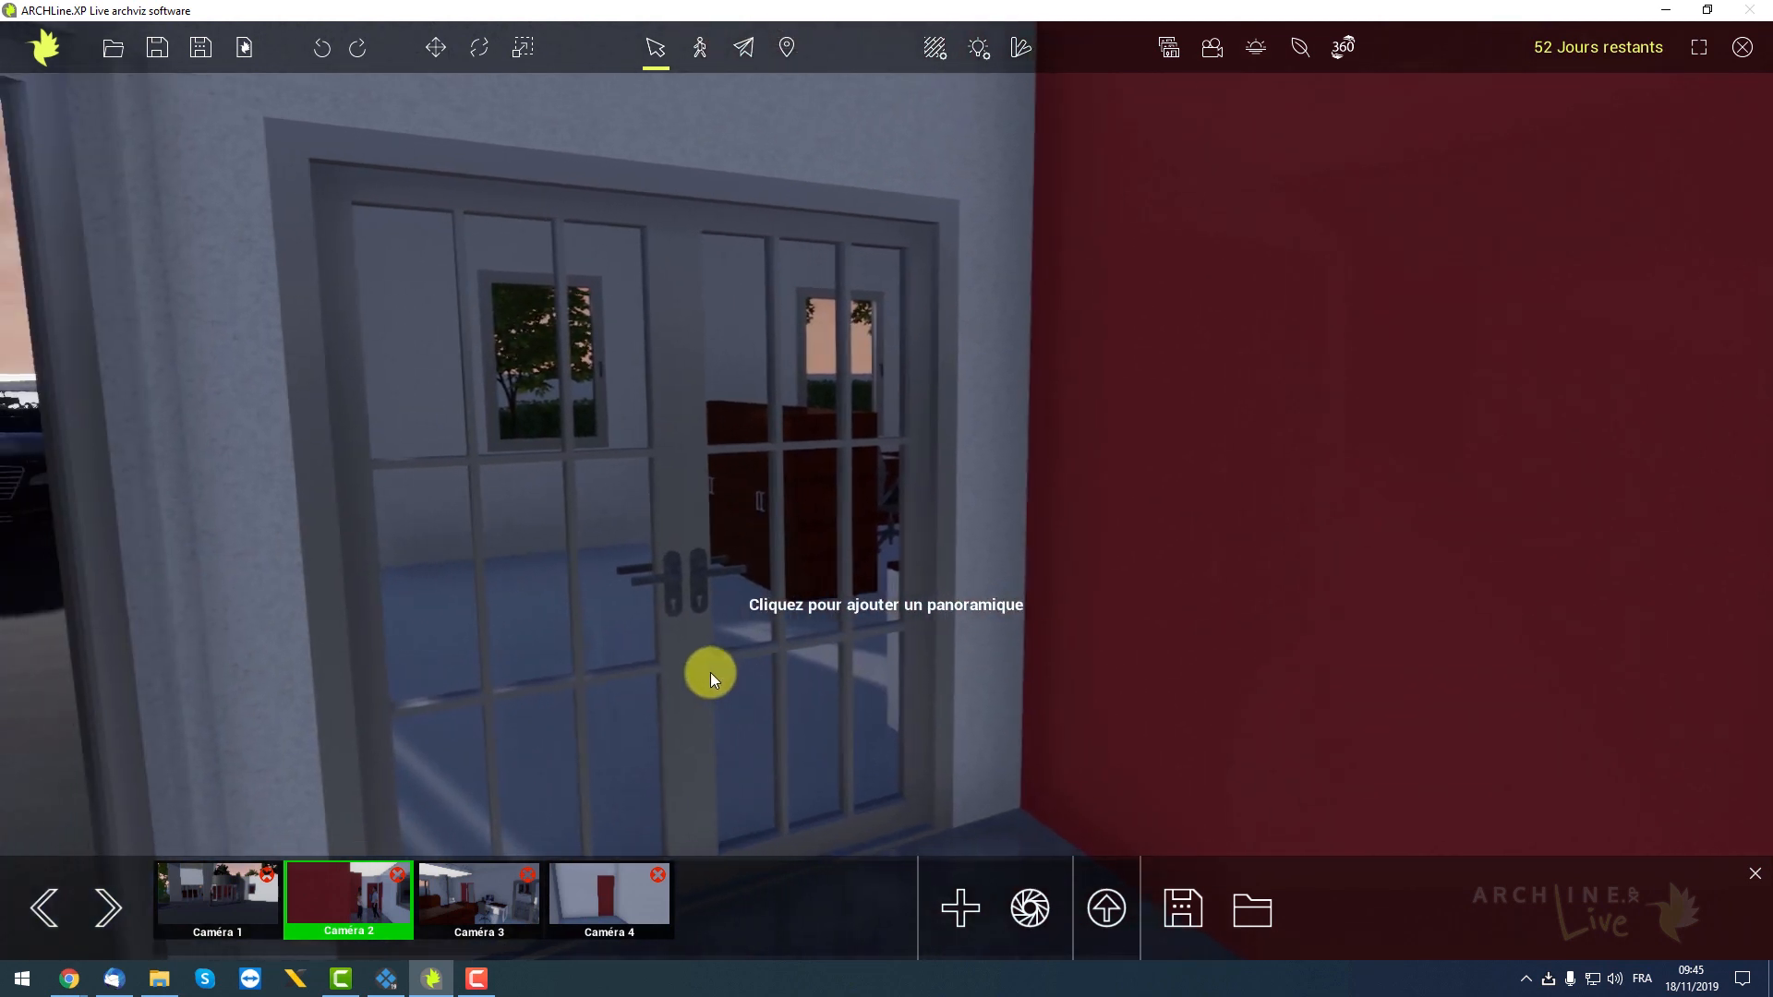
{"action": "left_click", "coordinate": [680, 496]}
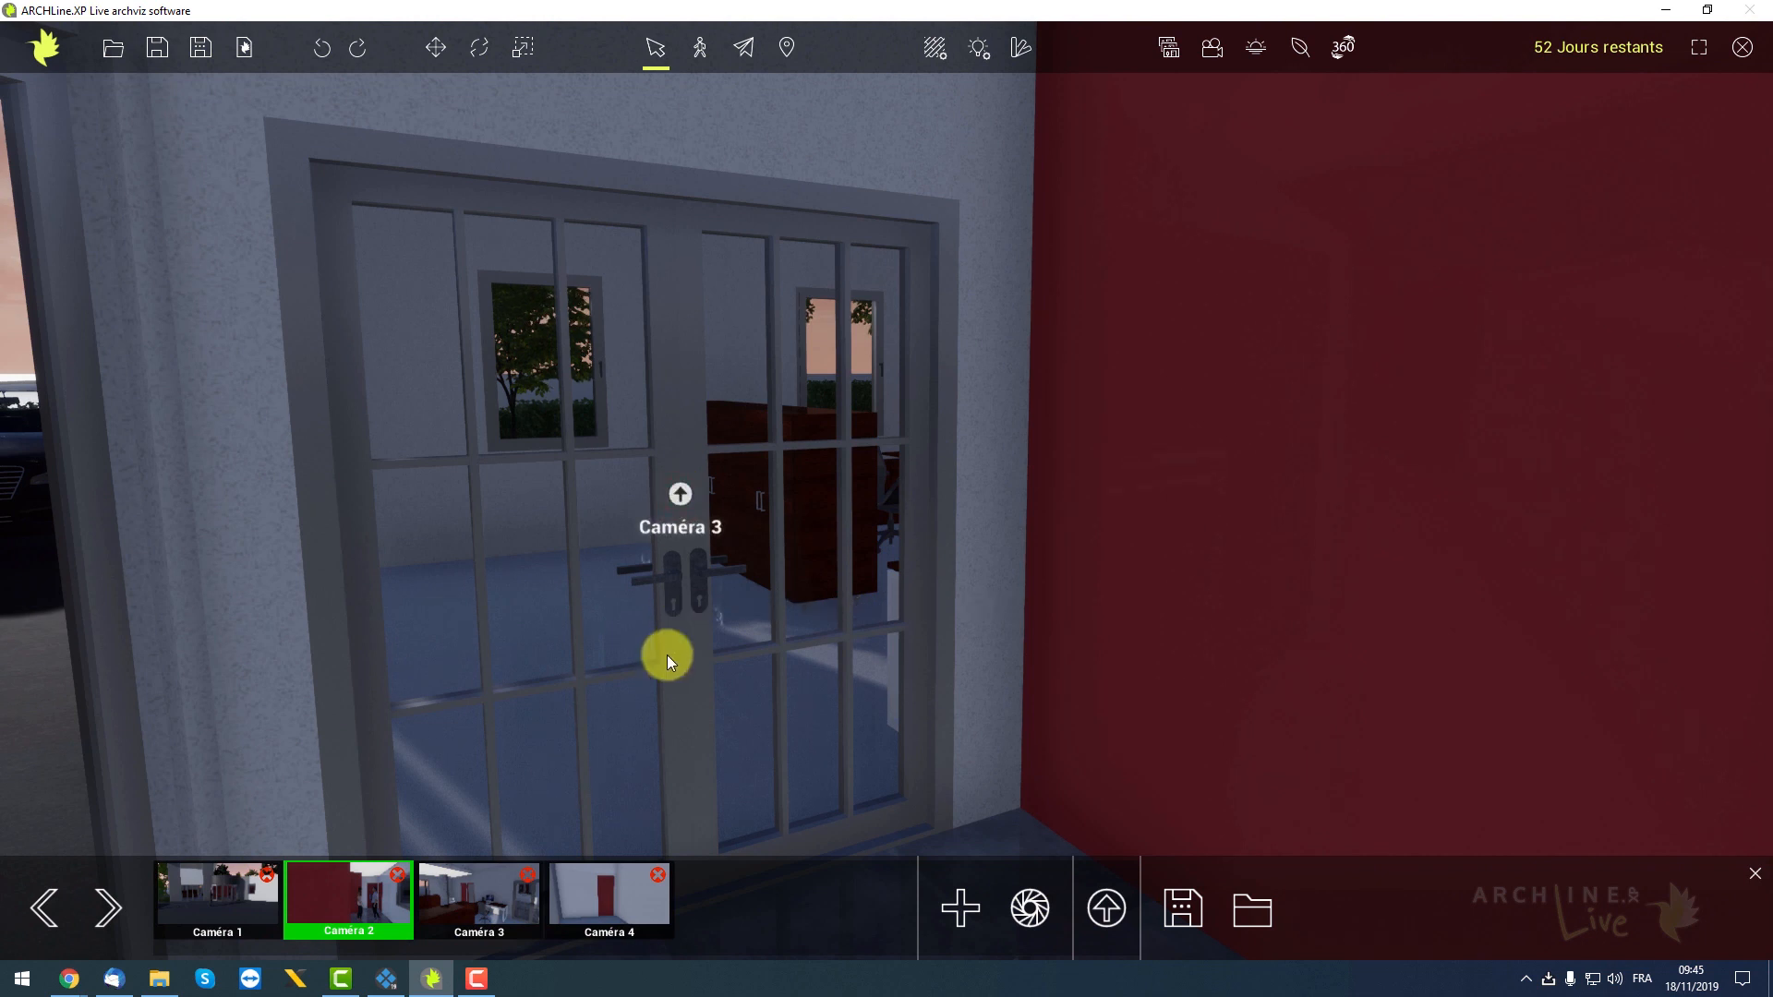
Link Caméra 3 to Caméra 4 with a navigation point on the office's closed red door
{"action": "left_click", "coordinate": [491, 890]}
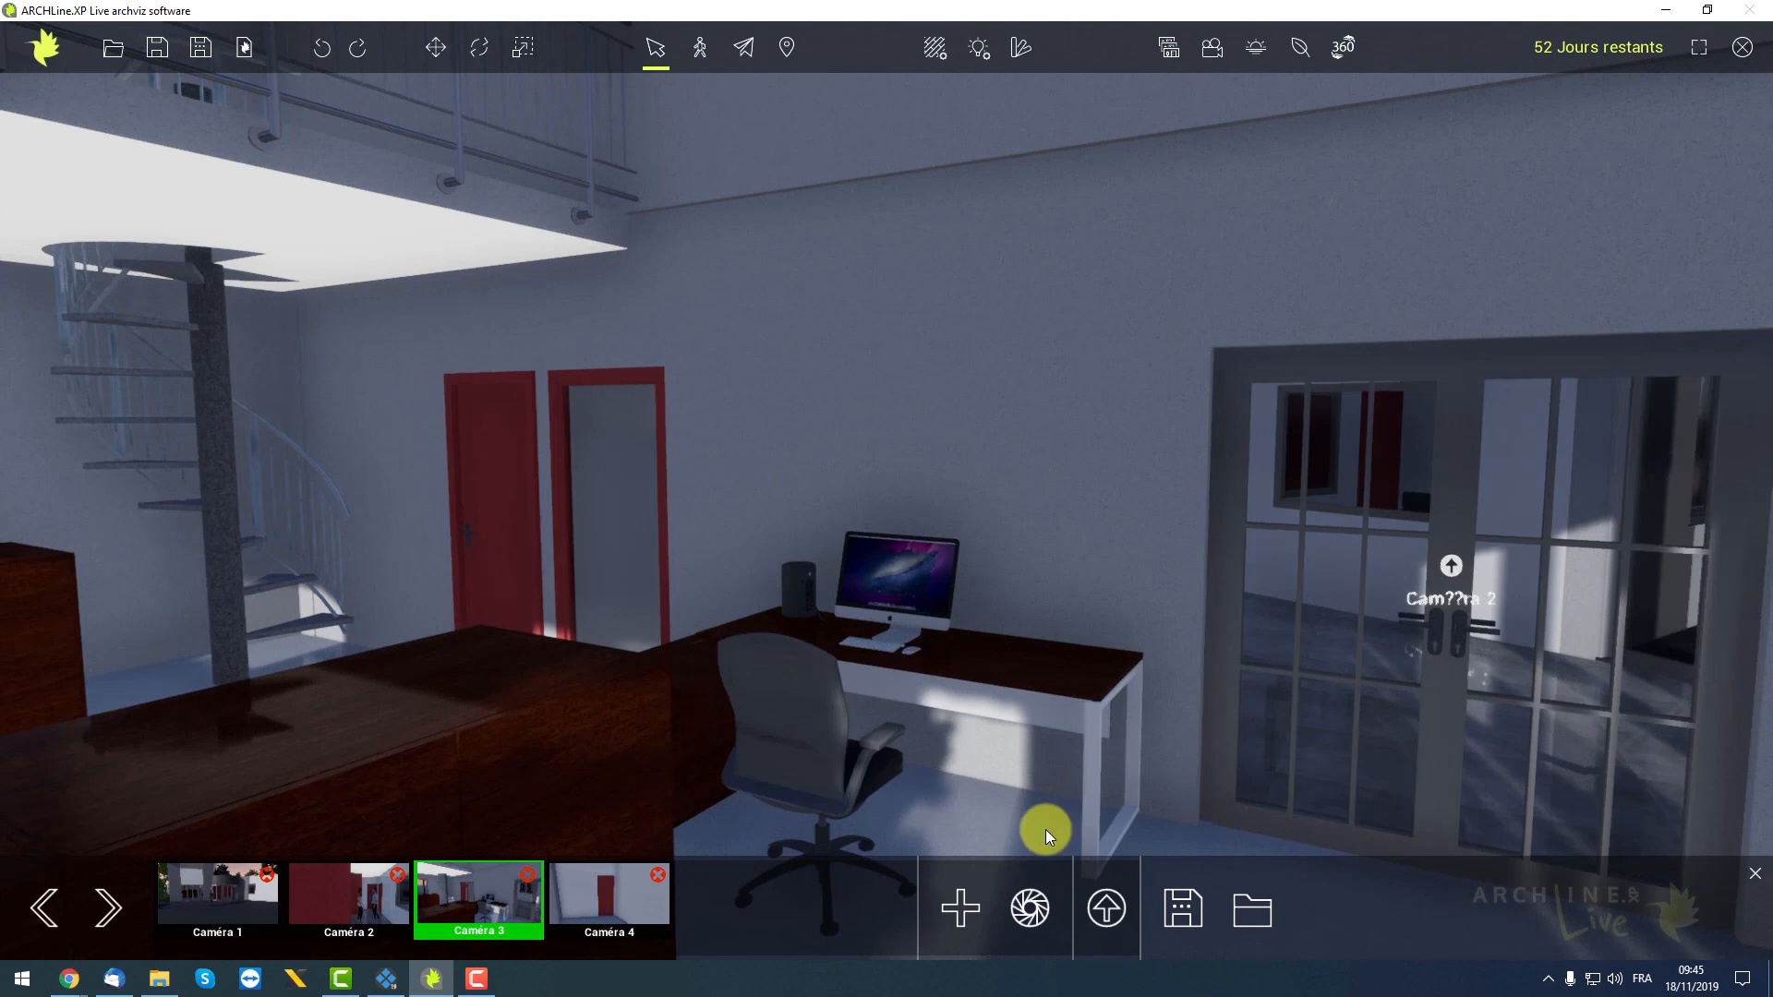
{"action": "left_click", "coordinate": [1107, 905]}
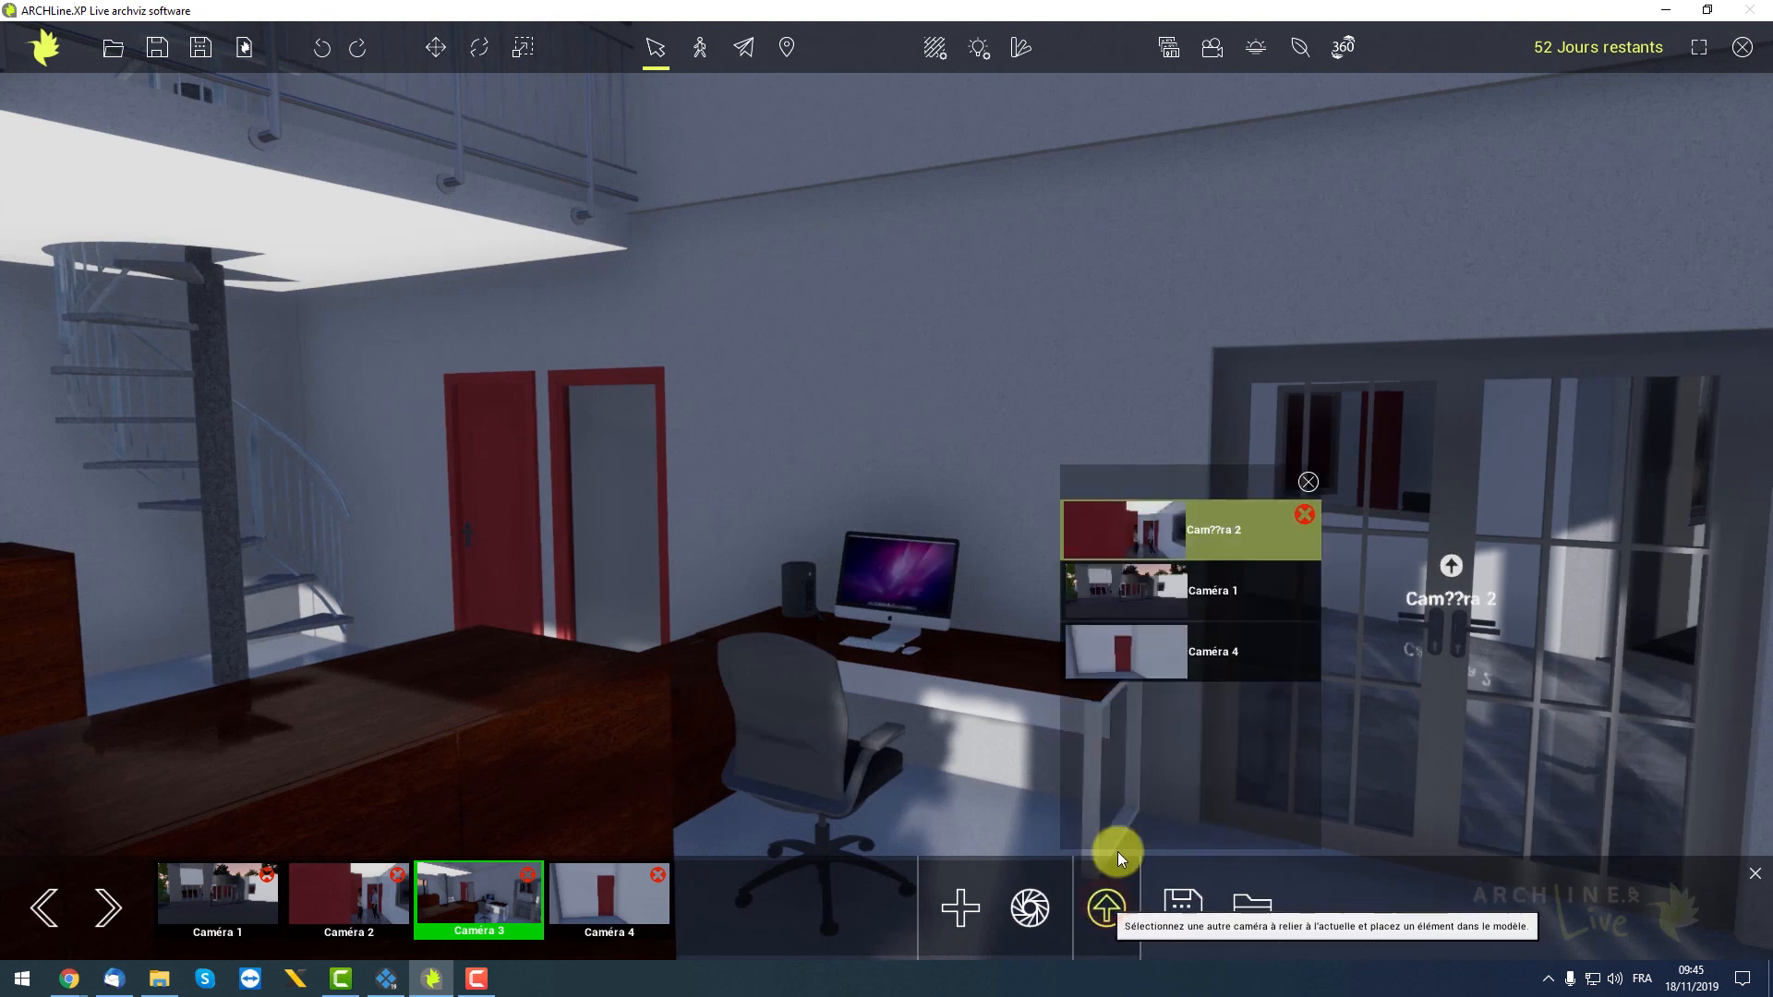
{"action": "left_click", "coordinate": [1154, 652]}
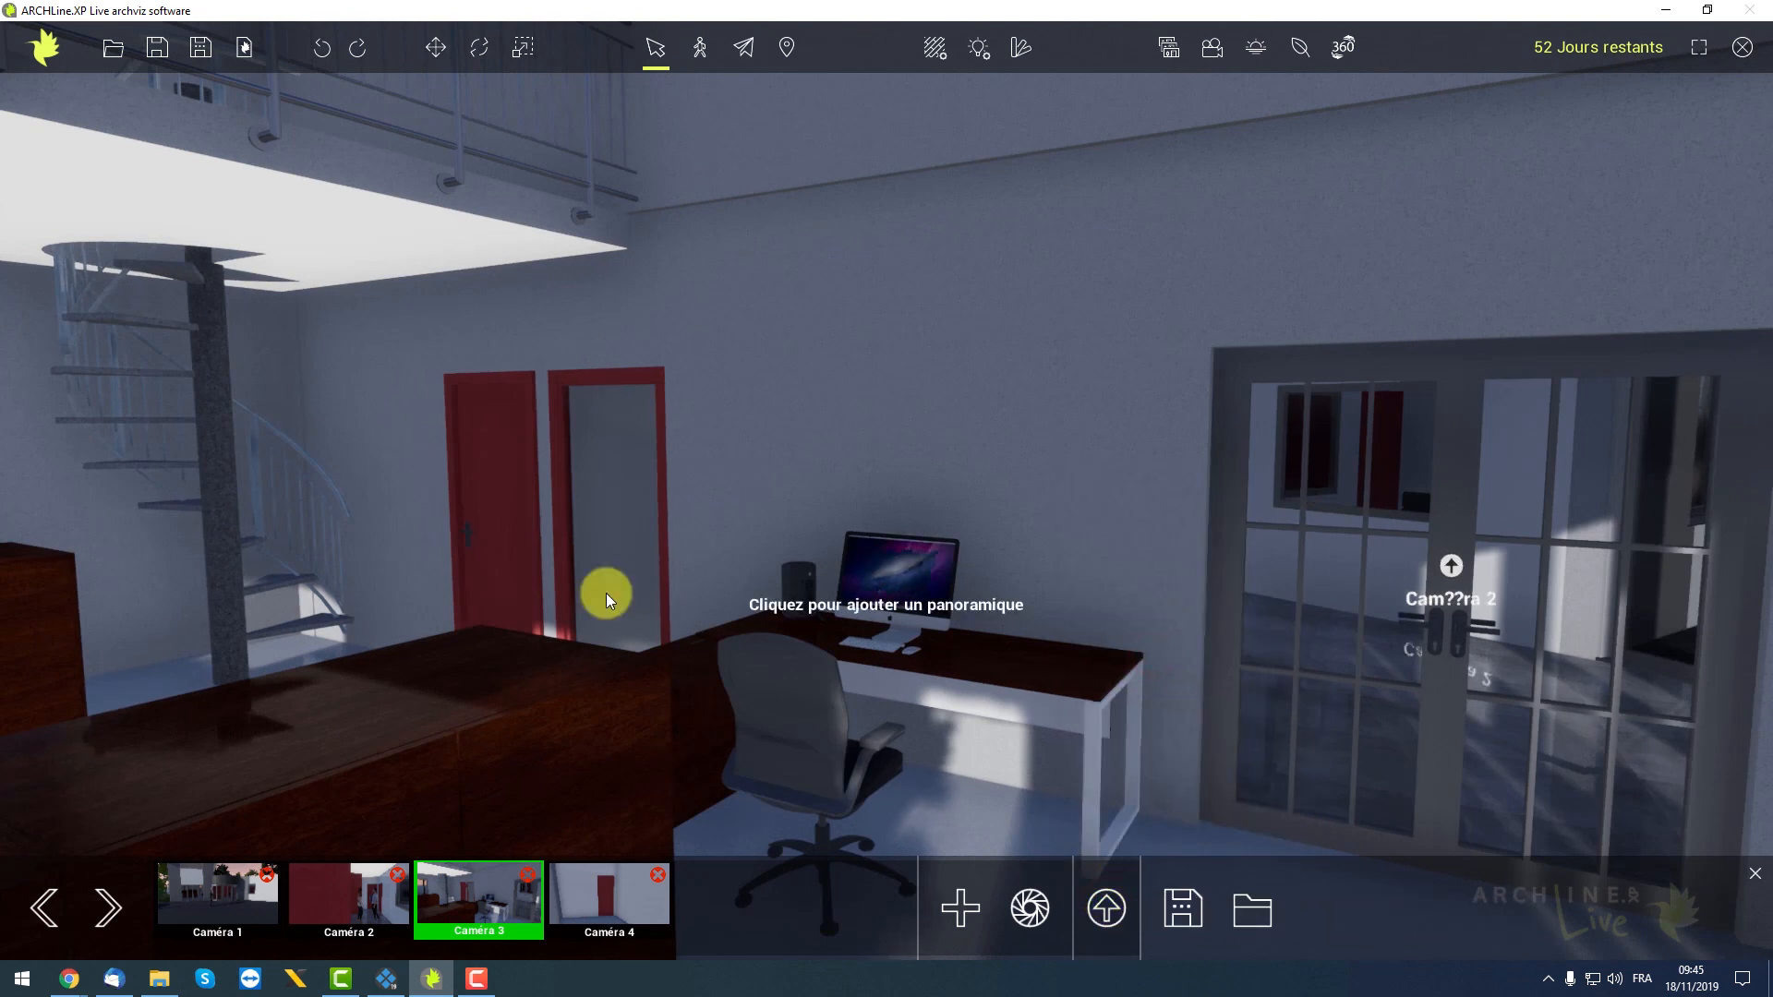
{"action": "left_click", "coordinate": [496, 522]}
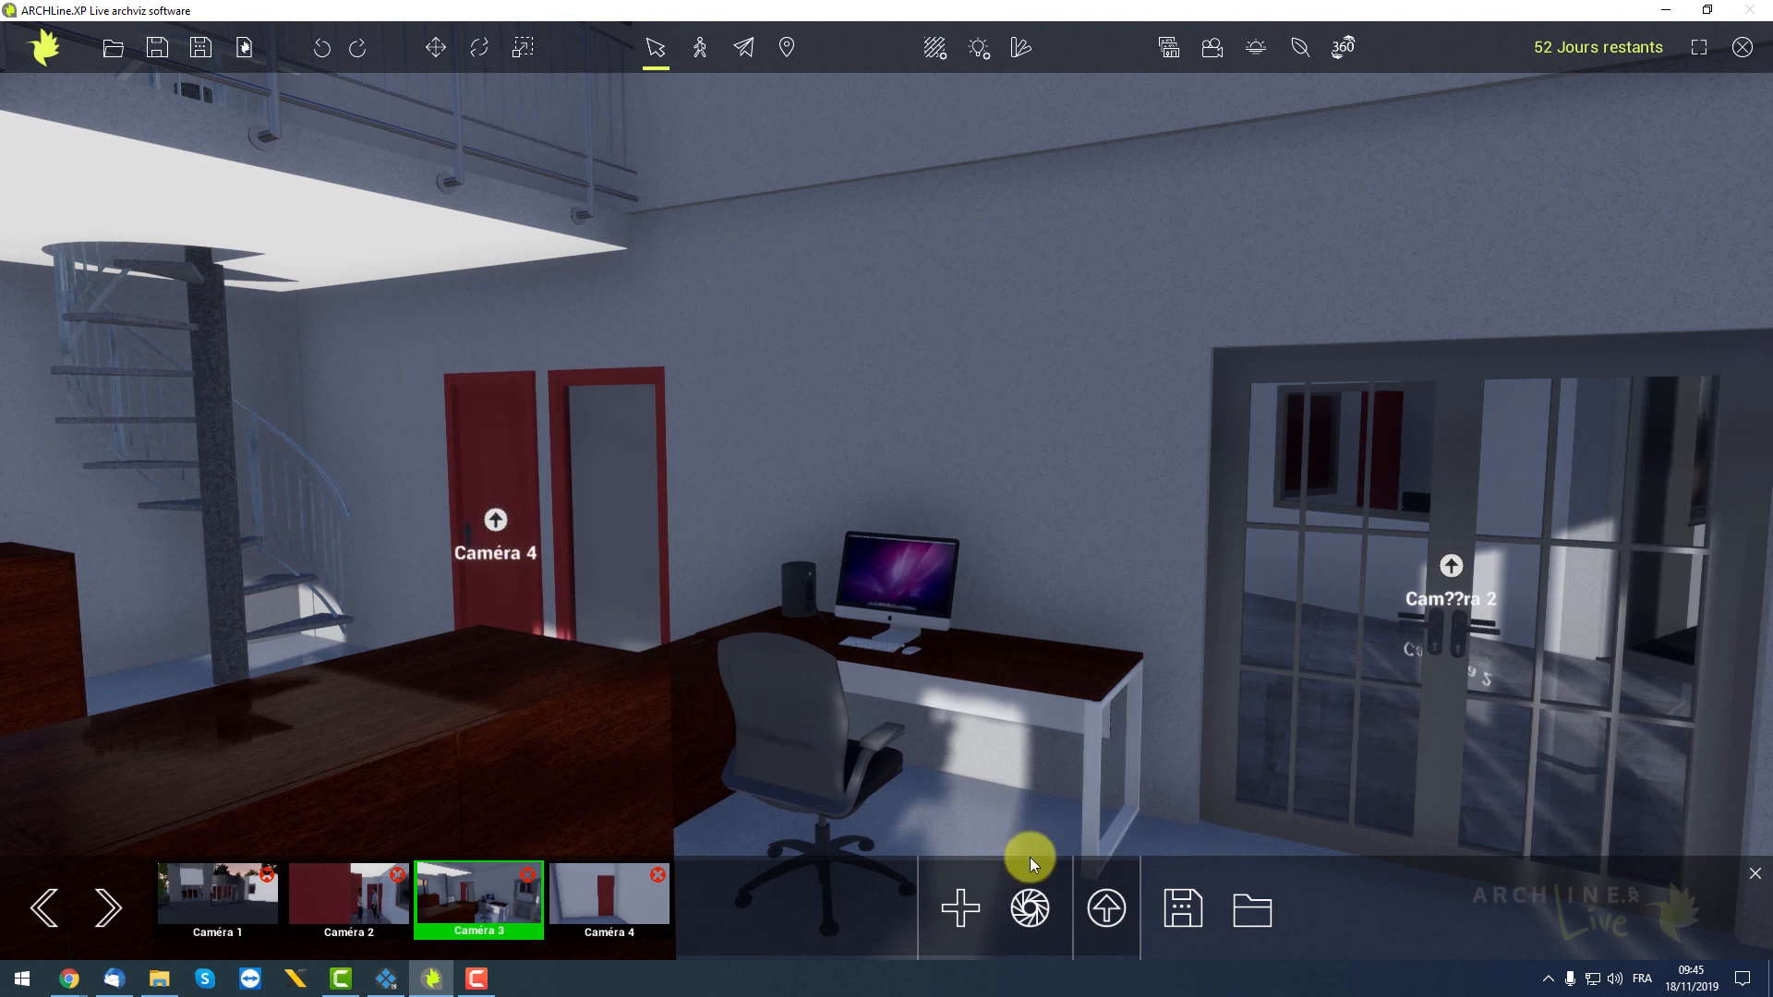
{"action": "left_click", "coordinate": [1105, 909]}
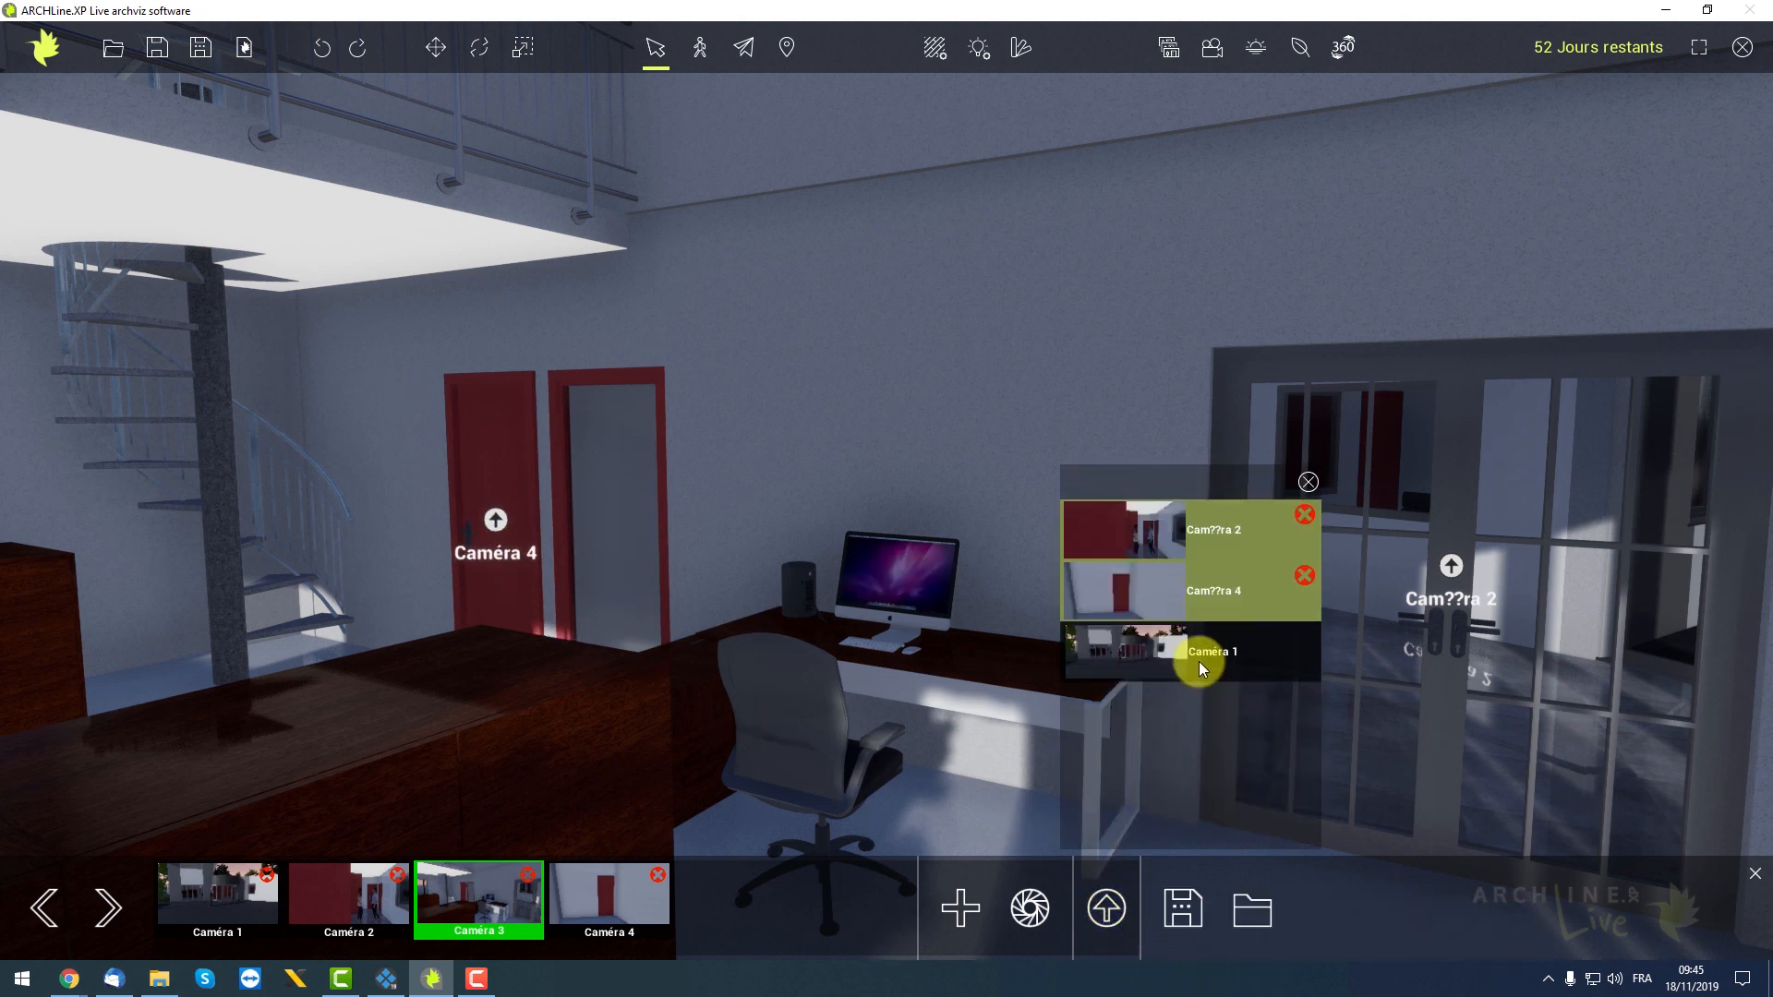
{"action": "left_click", "coordinate": [1308, 481]}
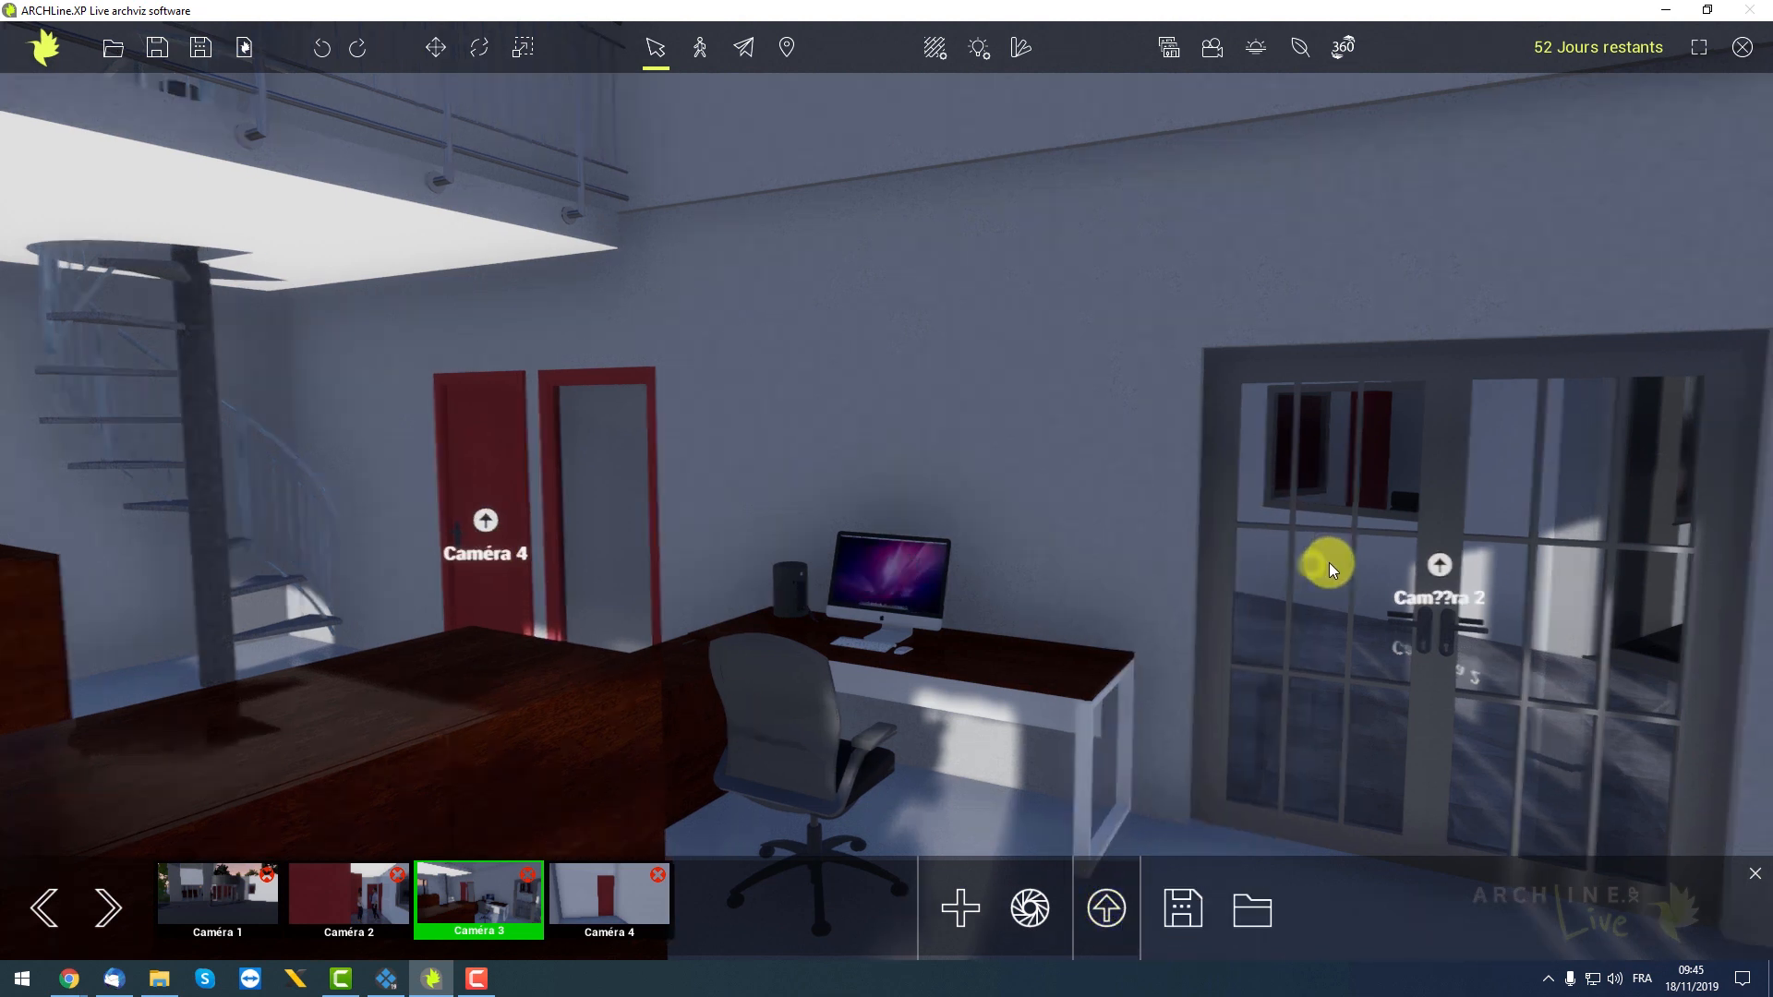
Check the navigation points in the office view and generate the 360 panorama as tutoriel_Panorama
{"action": "left_click_drag", "start_coordinate": [1327, 562], "coordinate": [1312, 531]}
{"action": "scroll", "coordinate": [872, 661], "scroll_direction": "down", "scroll_amount": 3}
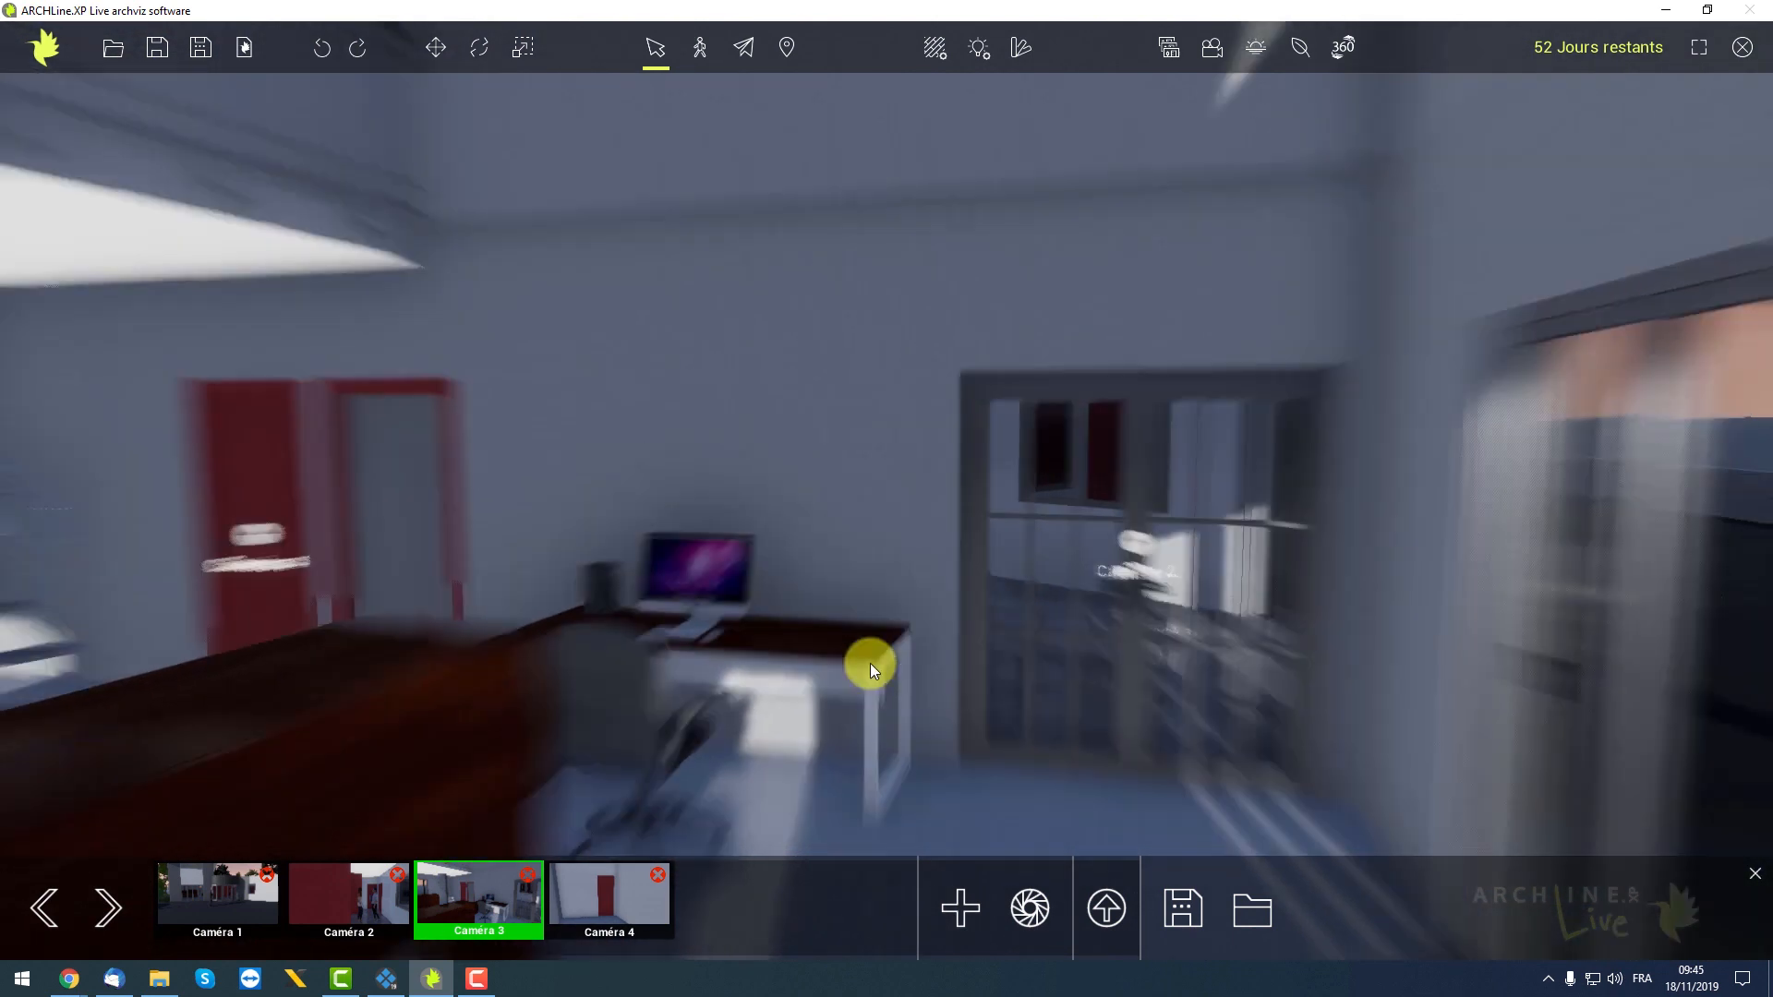
{"action": "middle_click_drag", "start_coordinate": [873, 659], "coordinate": [889, 644]}
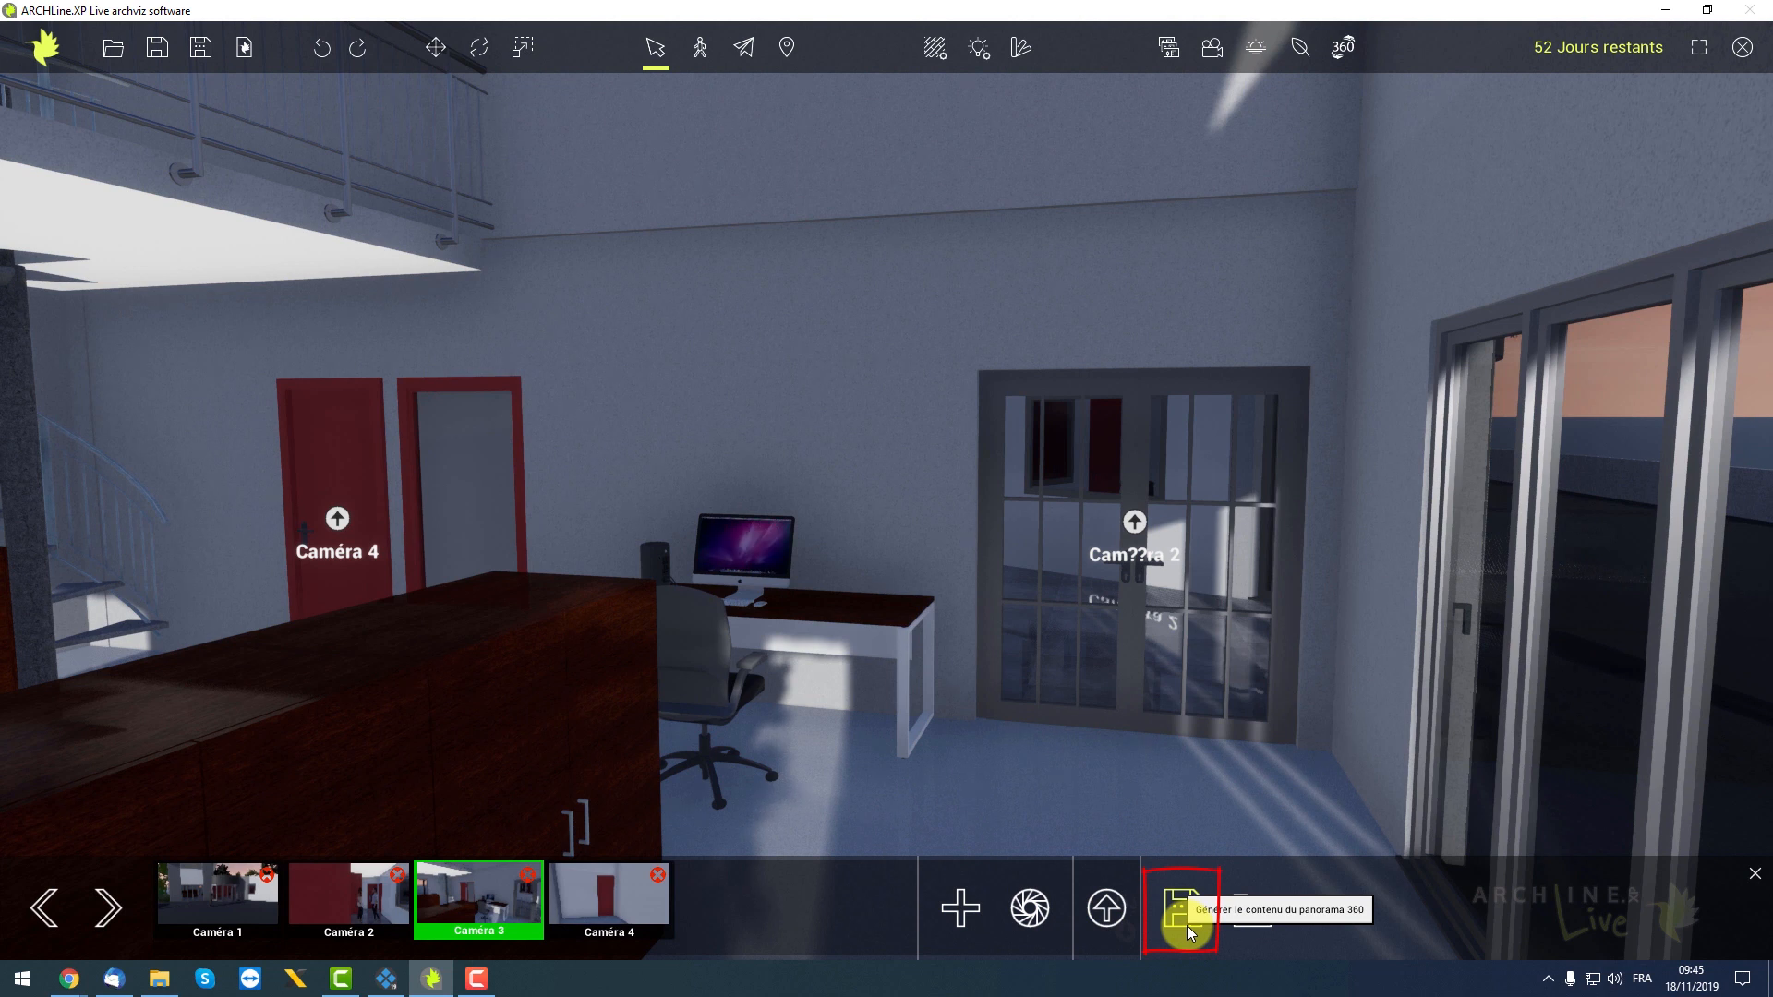
{"action": "left_click", "coordinate": [1187, 925]}
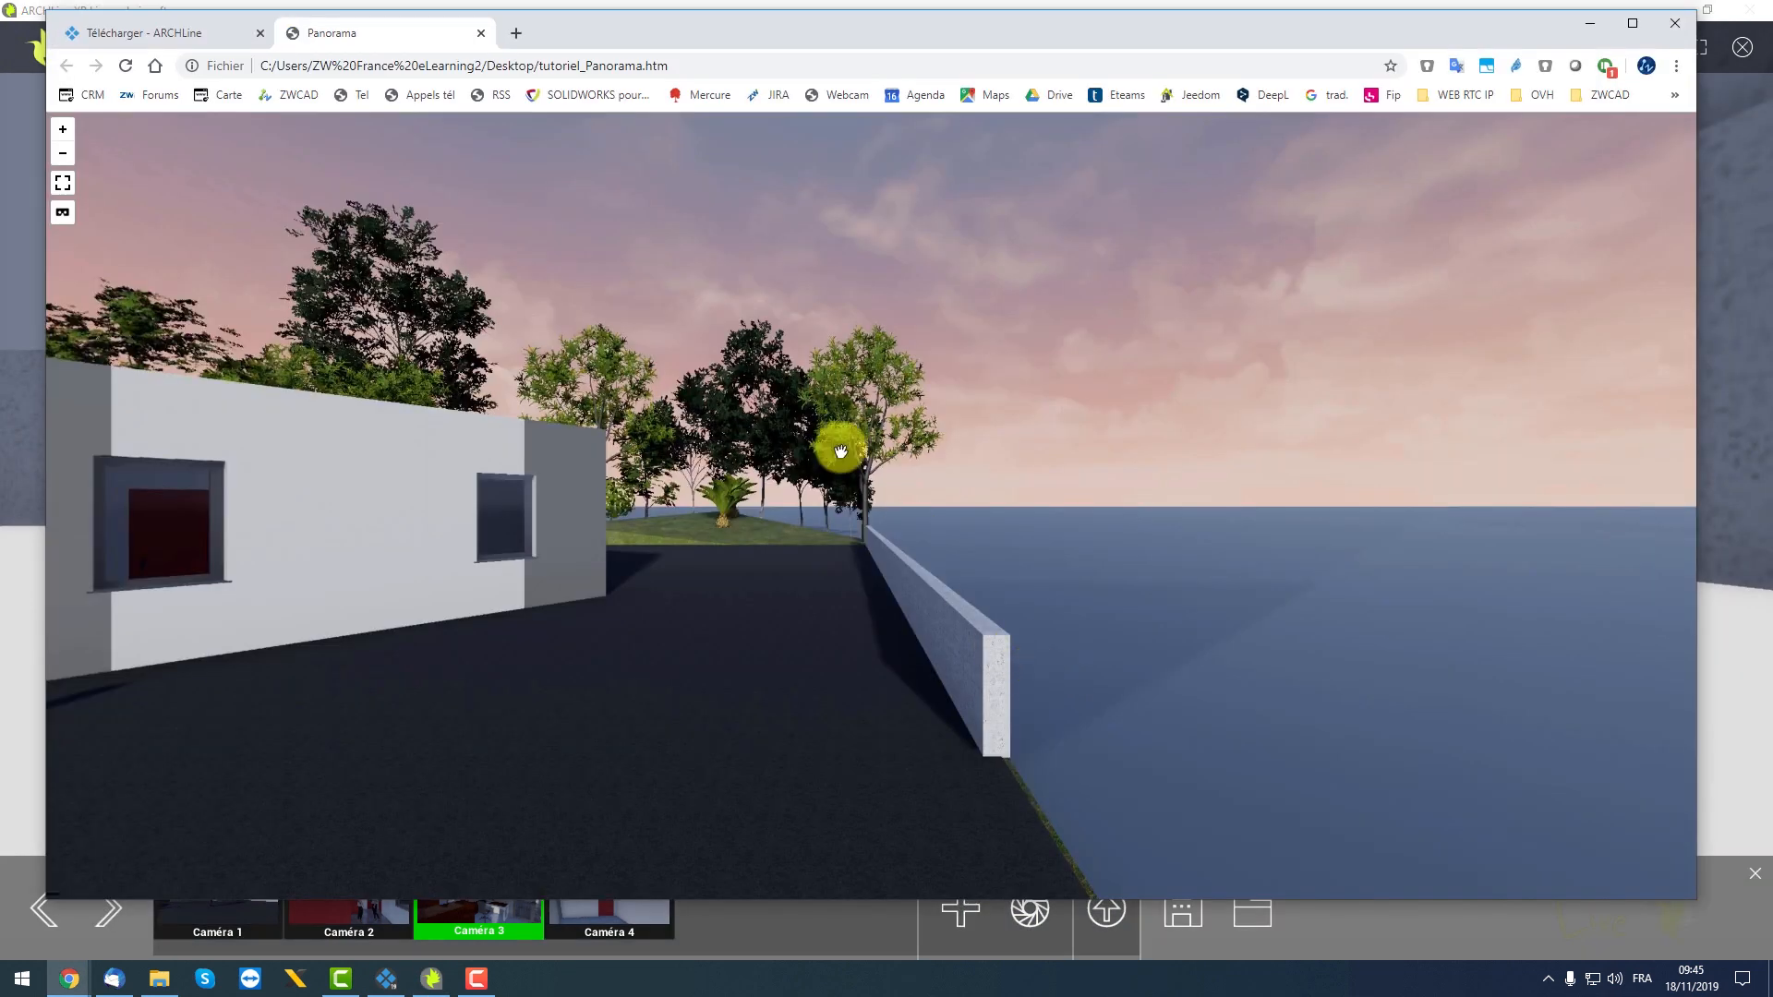
Look around the exterior panorama in the maximized browser window, ending on the façade and the entrance
{"action": "left_click_drag", "start_coordinate": [725, 543], "coordinate": [1013, 491]}
{"action": "left_click_drag", "start_coordinate": [643, 611], "coordinate": [1345, 681]}
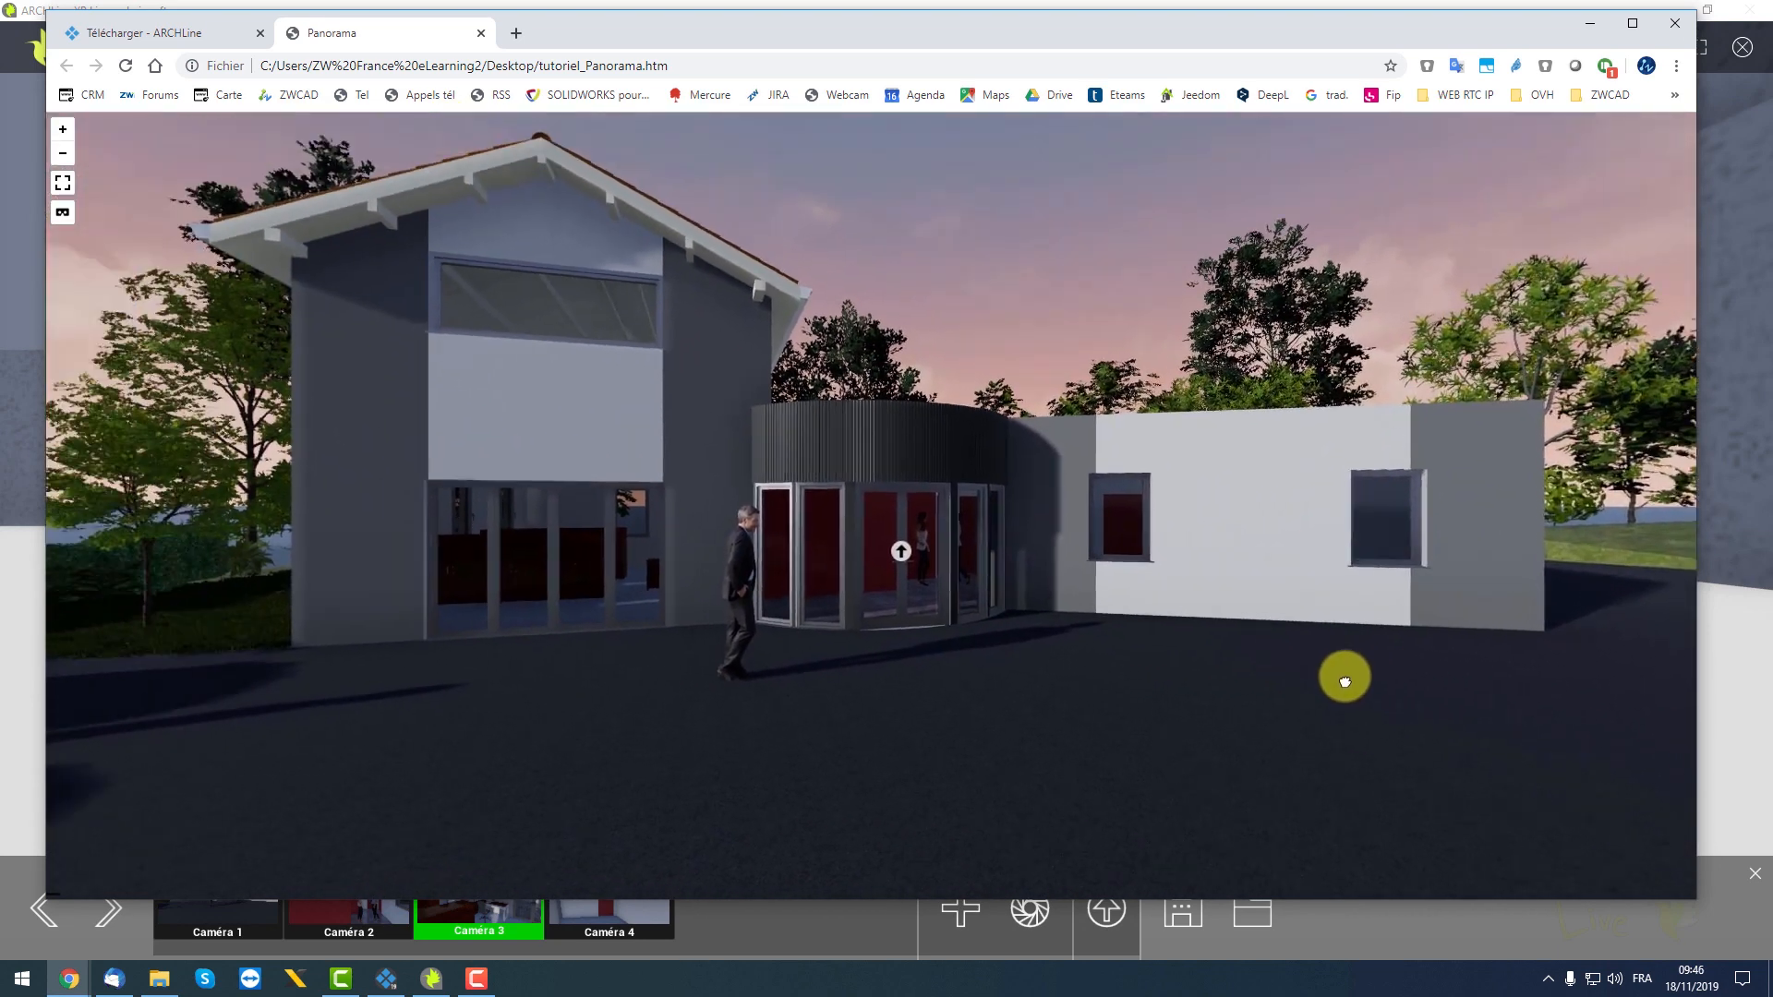
{"action": "left_click", "coordinate": [1632, 23]}
{"action": "left_click_drag", "start_coordinate": [1072, 470], "coordinate": [534, 677]}
{"action": "left_click_drag", "start_coordinate": [1261, 595], "coordinate": [1459, 558]}
{"action": "left_click_drag", "start_coordinate": [1246, 642], "coordinate": [875, 748]}
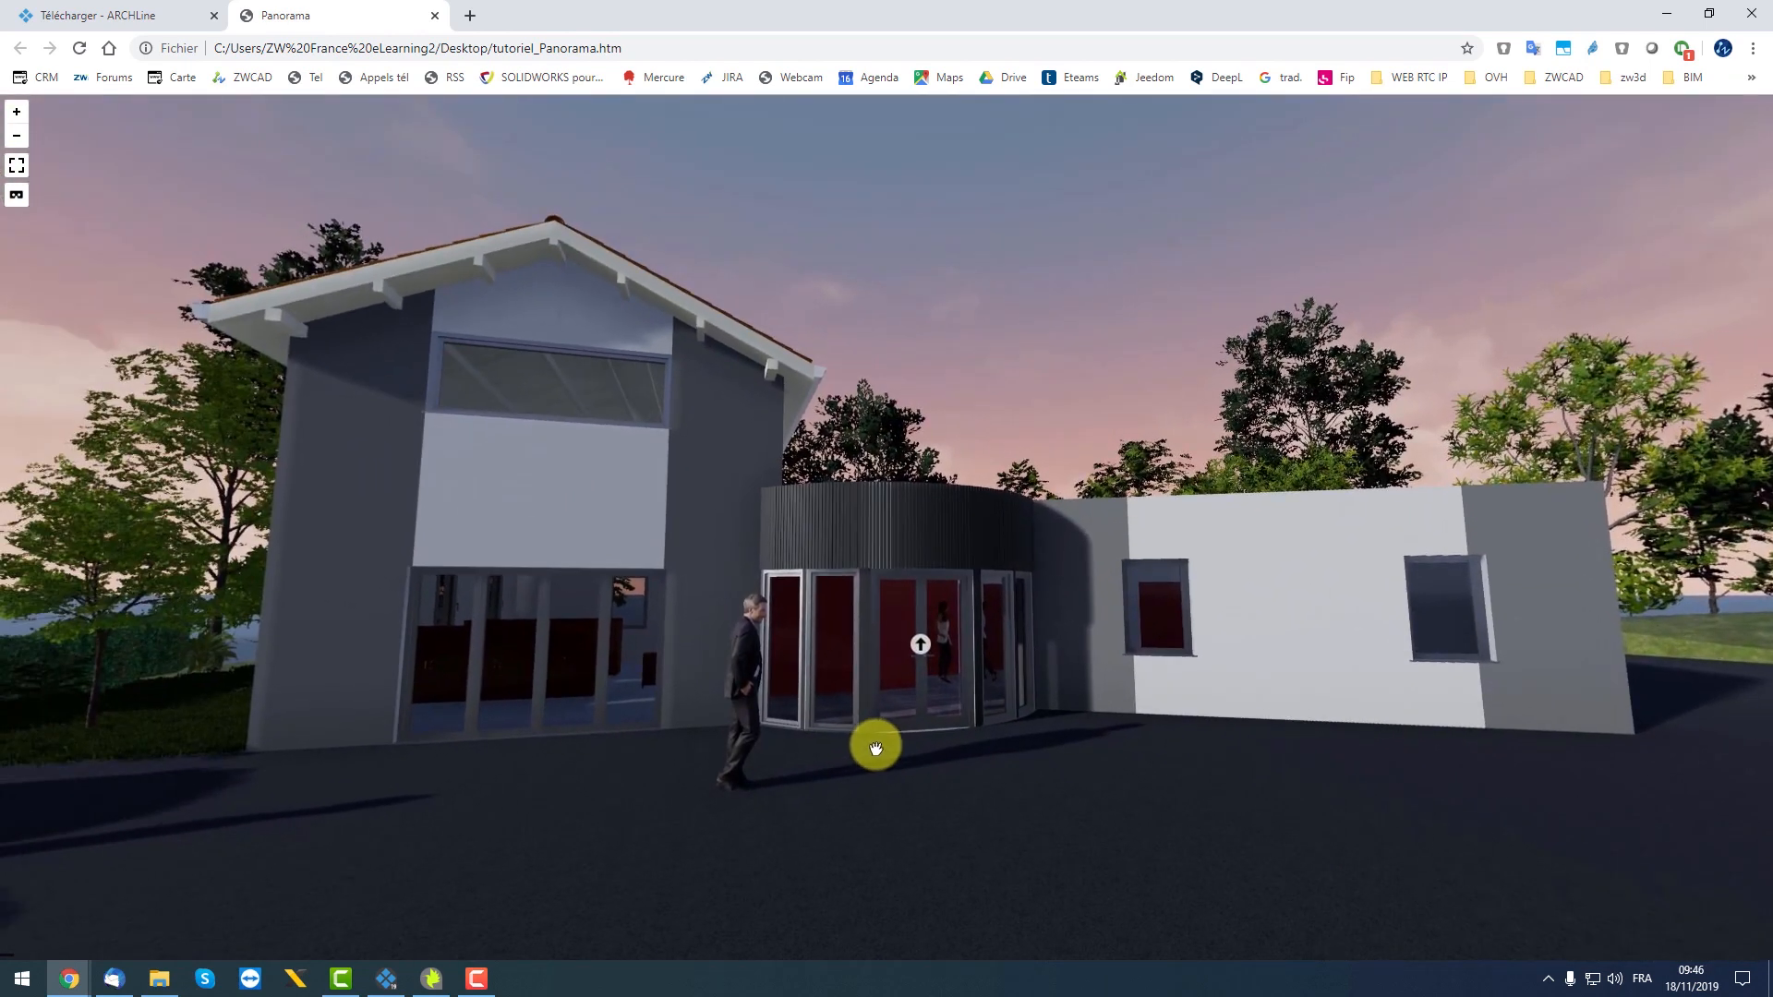
Enter the hall panorama through the entrance navigation point, look around, and continue through the glazed doors into the office panorama
{"action": "left_click", "coordinate": [920, 649]}
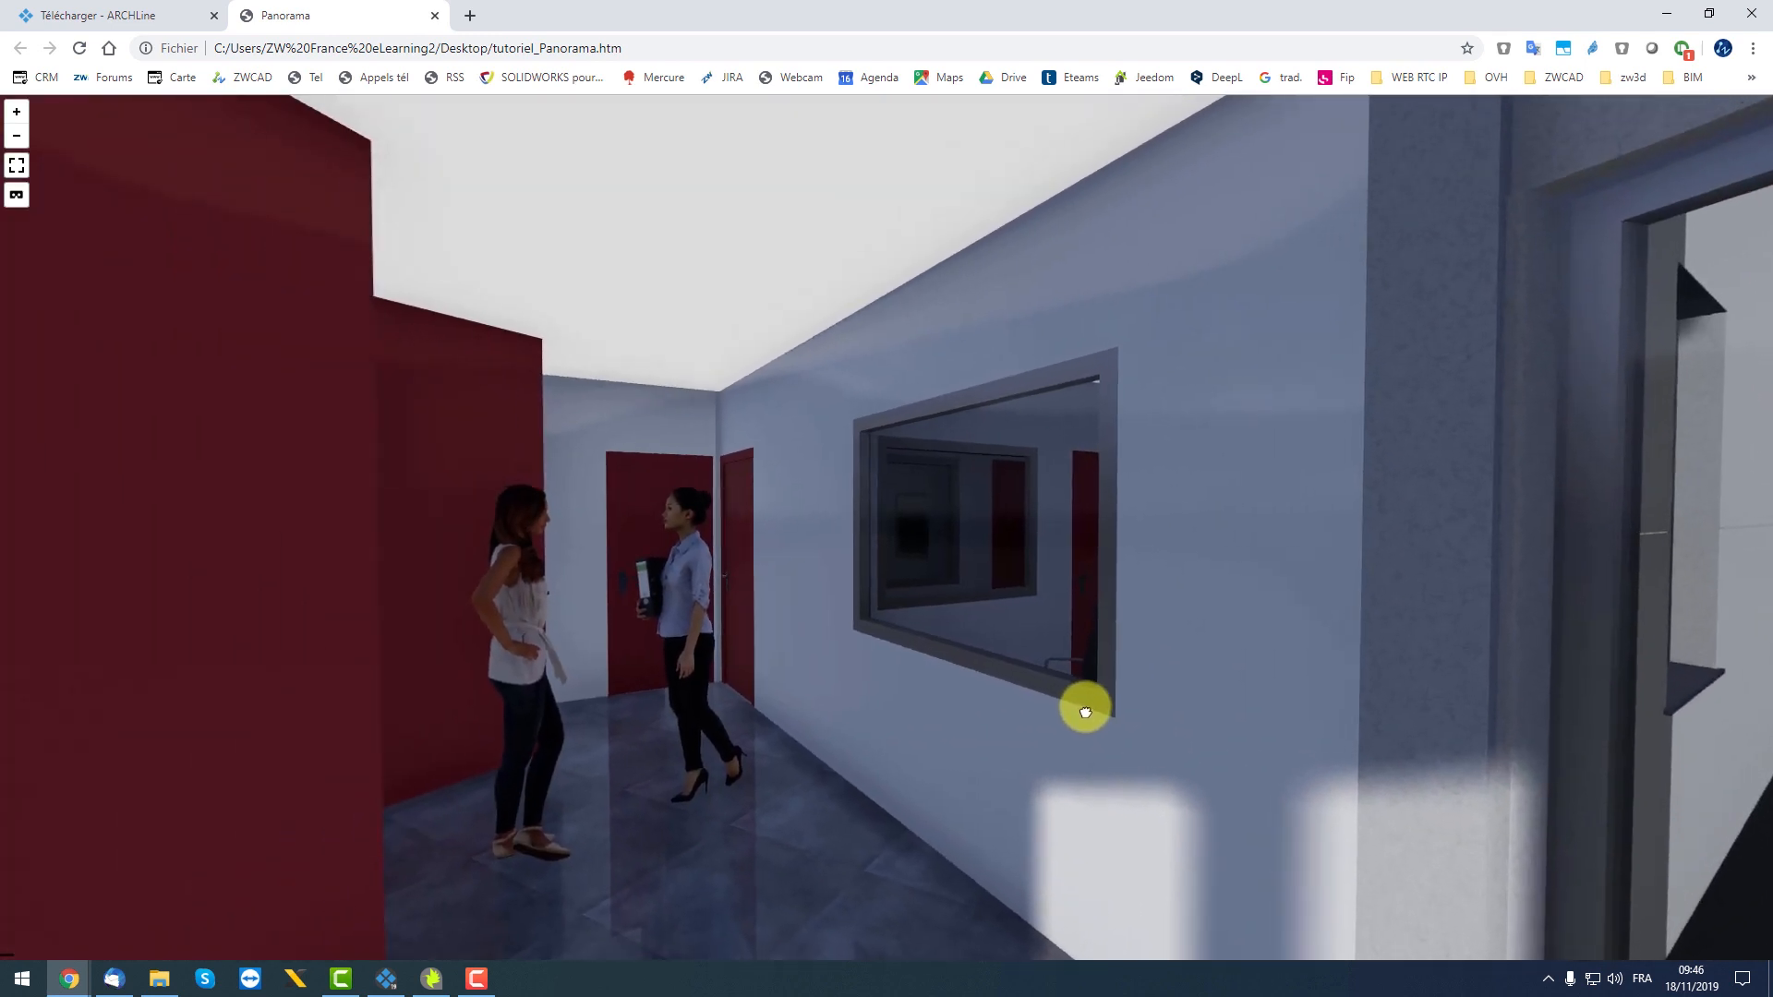
{"action": "left_click_drag", "start_coordinate": [1085, 712], "coordinate": [1140, 713]}
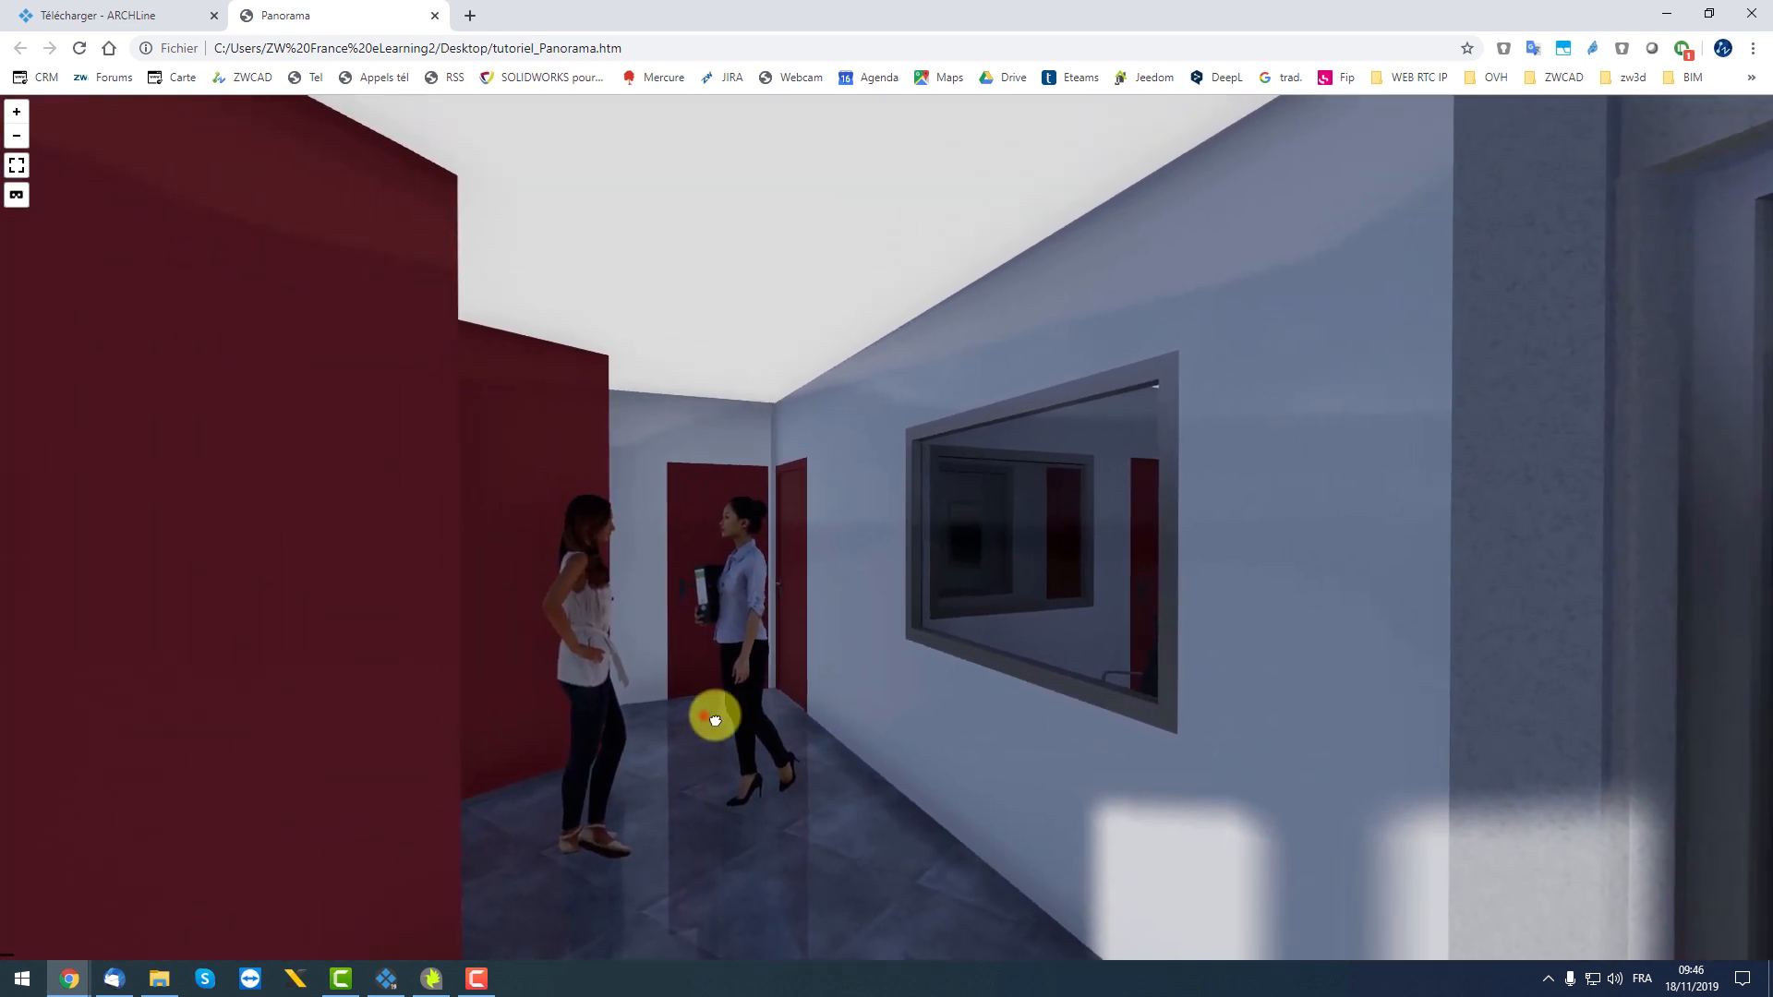
{"action": "left_click_drag", "start_coordinate": [713, 720], "coordinate": [1027, 712]}
{"action": "left_click_drag", "start_coordinate": [566, 705], "coordinate": [969, 722]}
{"action": "left_click_drag", "start_coordinate": [299, 723], "coordinate": [559, 628]}
{"action": "left_click_drag", "start_coordinate": [481, 774], "coordinate": [1100, 724]}
{"action": "left_click", "coordinate": [931, 515]}
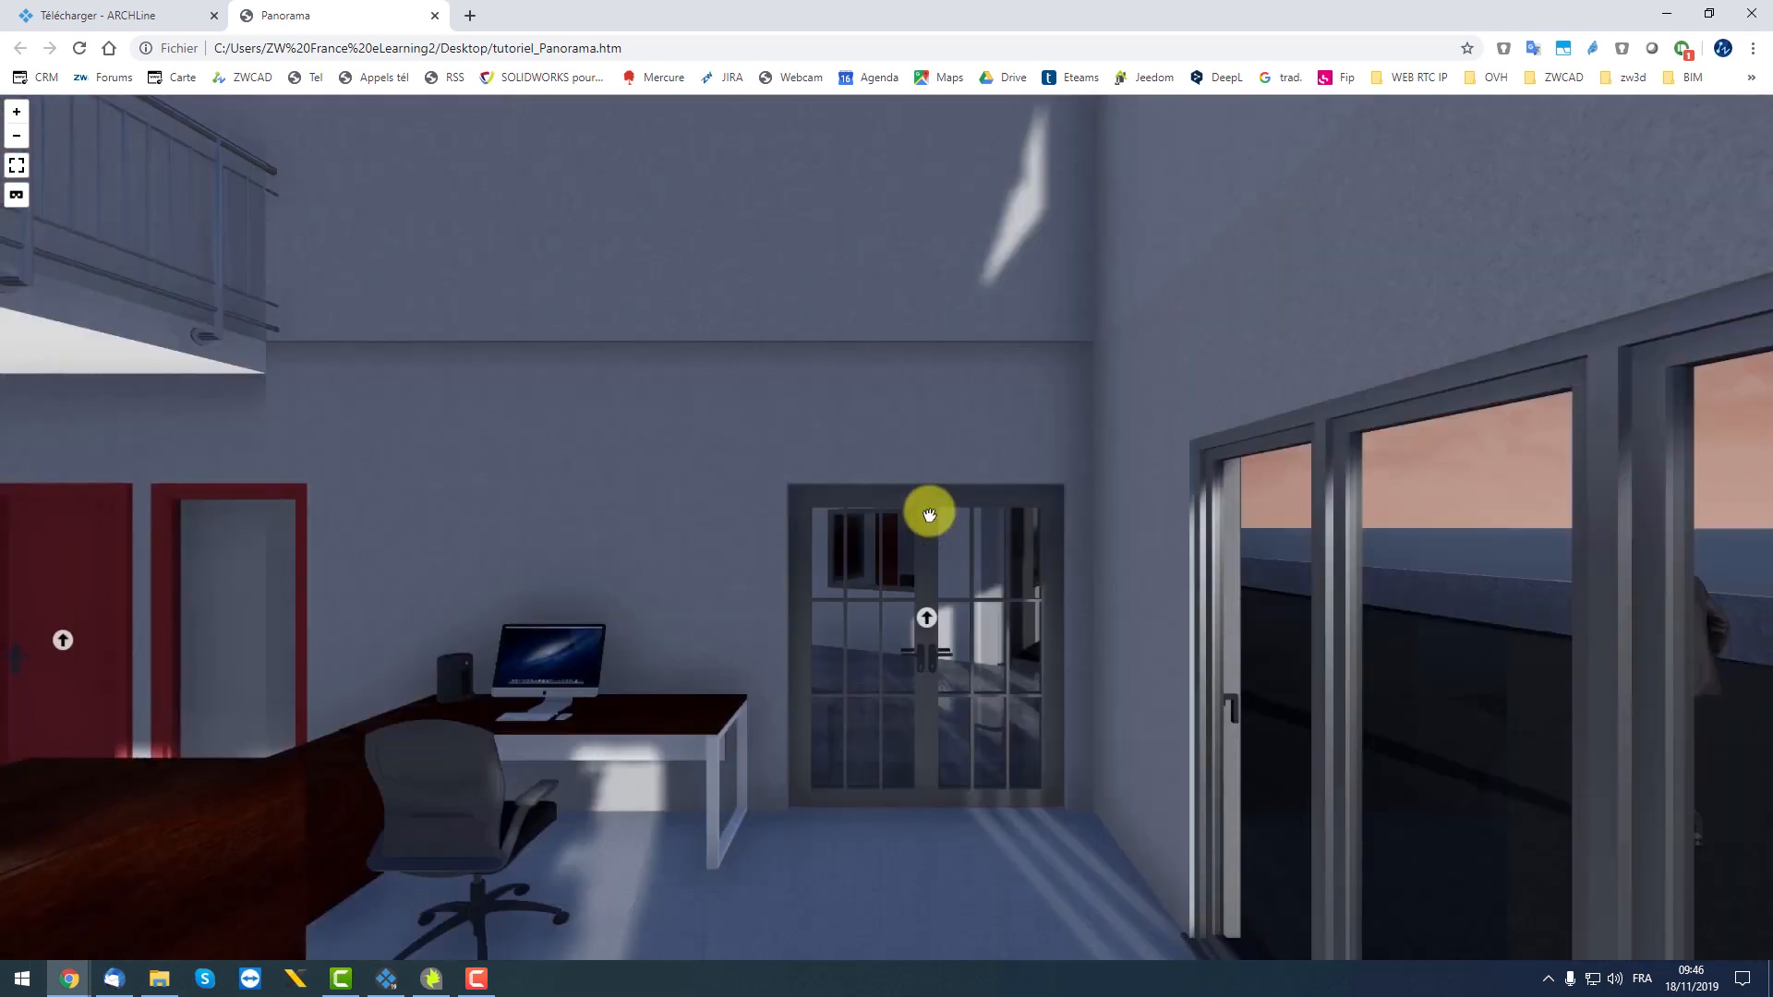
Enter the Caméra 4 room through the red door's navigation point, look around, and return to the office panorama
{"action": "left_click_drag", "start_coordinate": [926, 618], "coordinate": [1255, 634]}
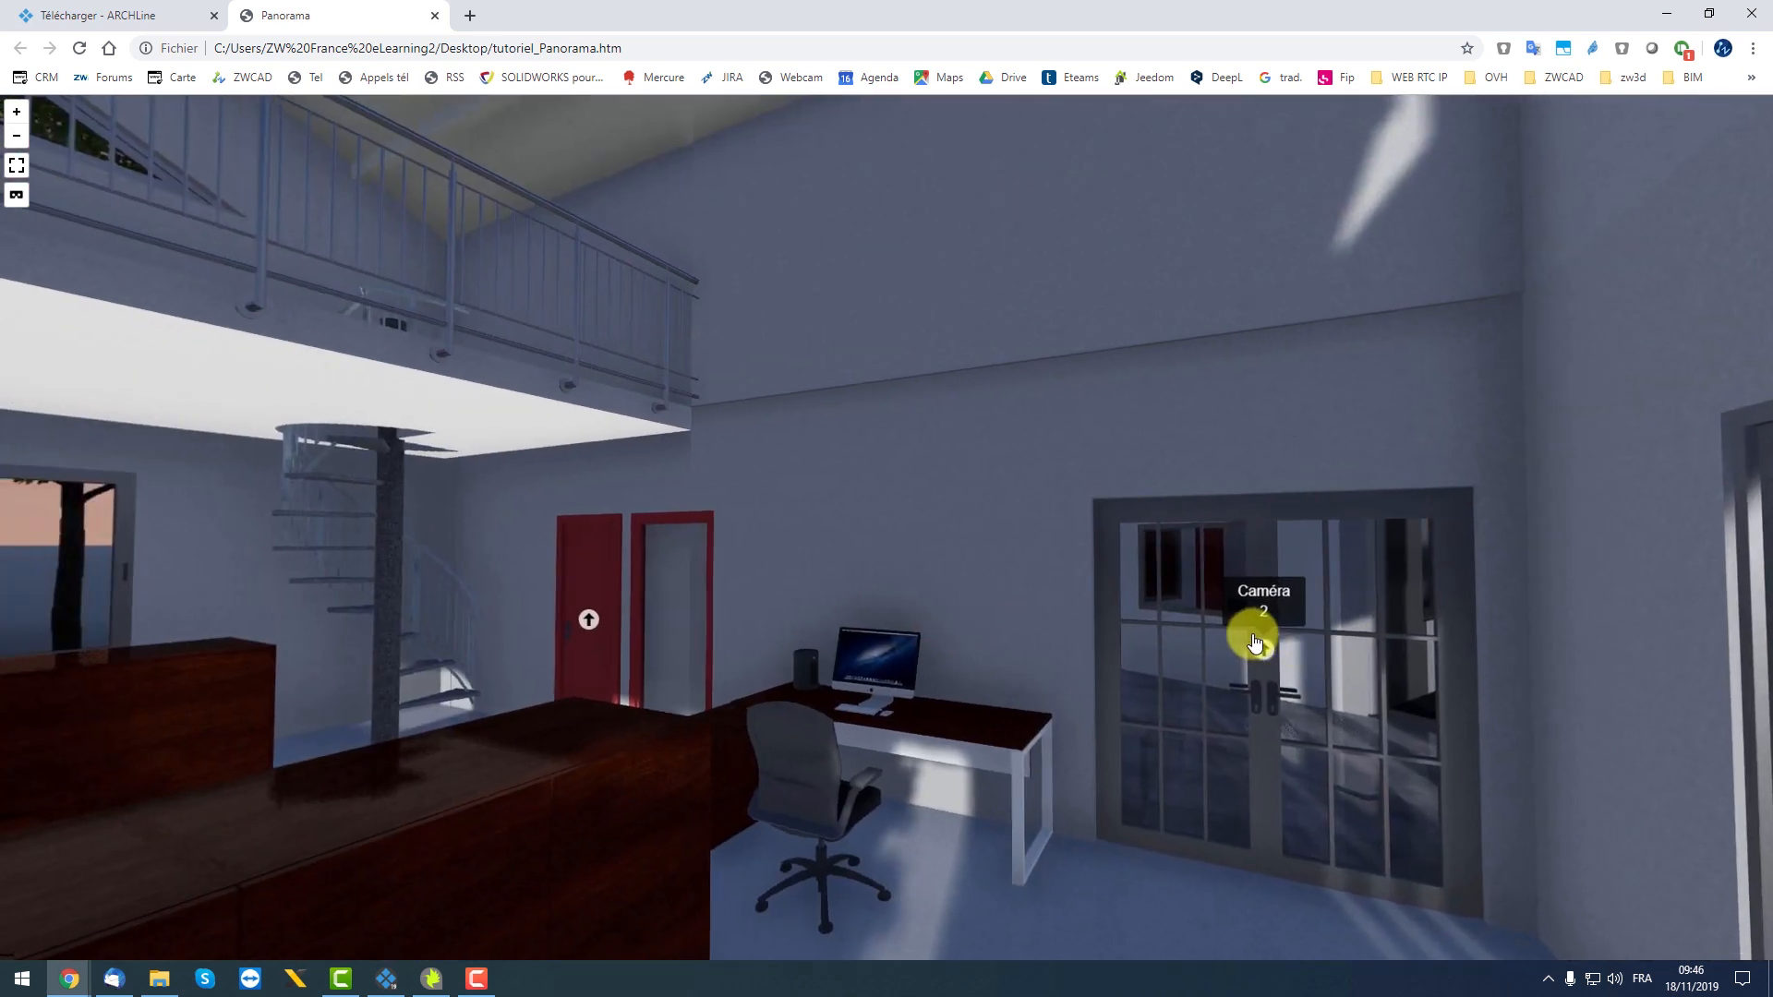
{"action": "left_click", "coordinate": [586, 620]}
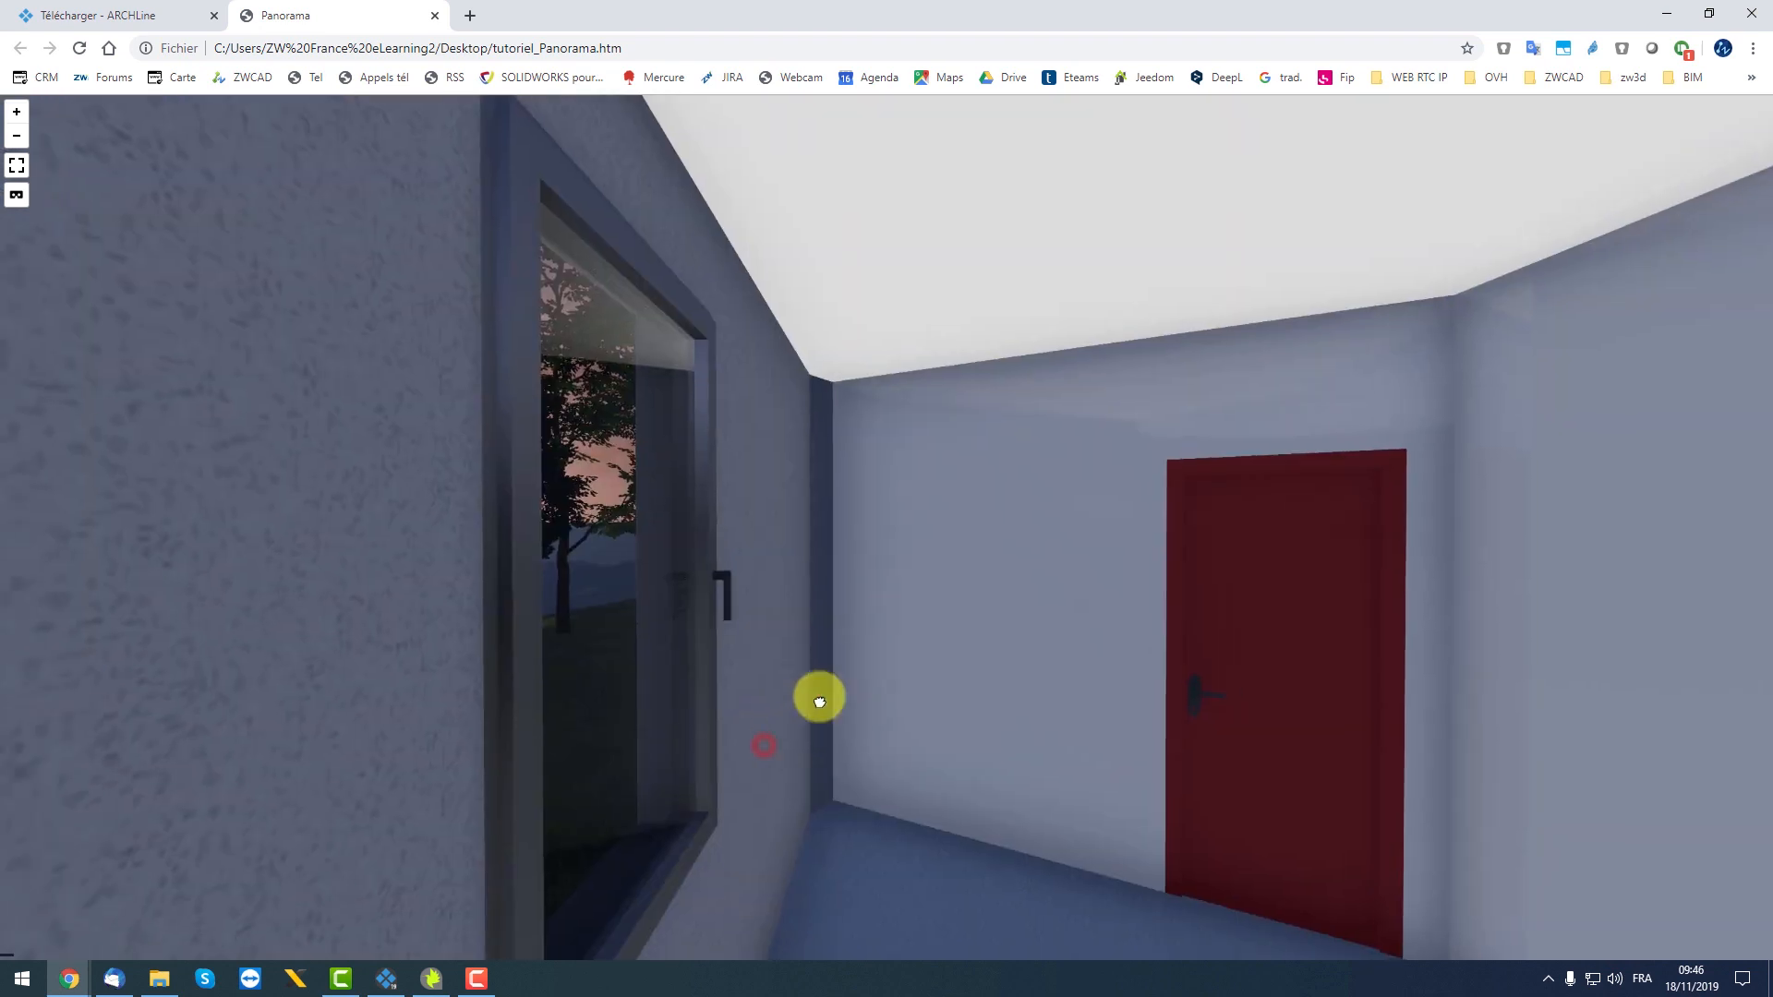
{"action": "left_click_drag", "start_coordinate": [818, 696], "coordinate": [416, 535]}
{"action": "left_click_drag", "start_coordinate": [821, 624], "coordinate": [544, 614]}
{"action": "left_click_drag", "start_coordinate": [1041, 633], "coordinate": [502, 610]}
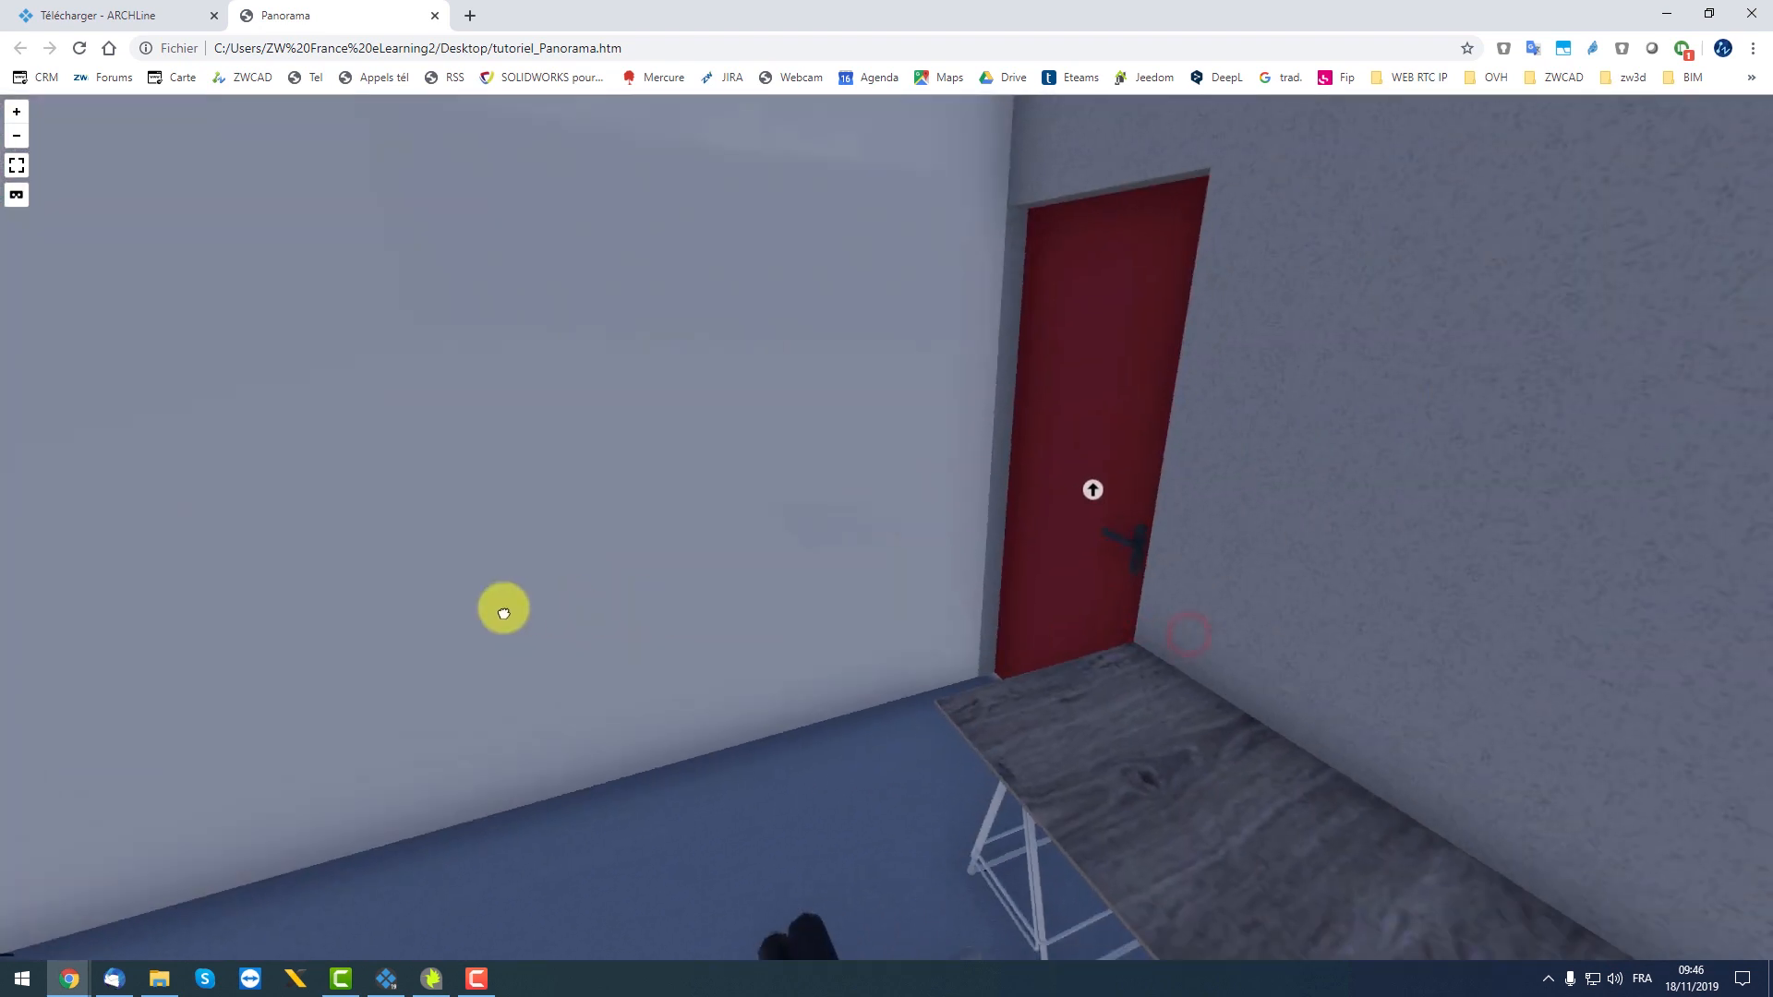
{"action": "left_click", "coordinate": [1086, 496]}
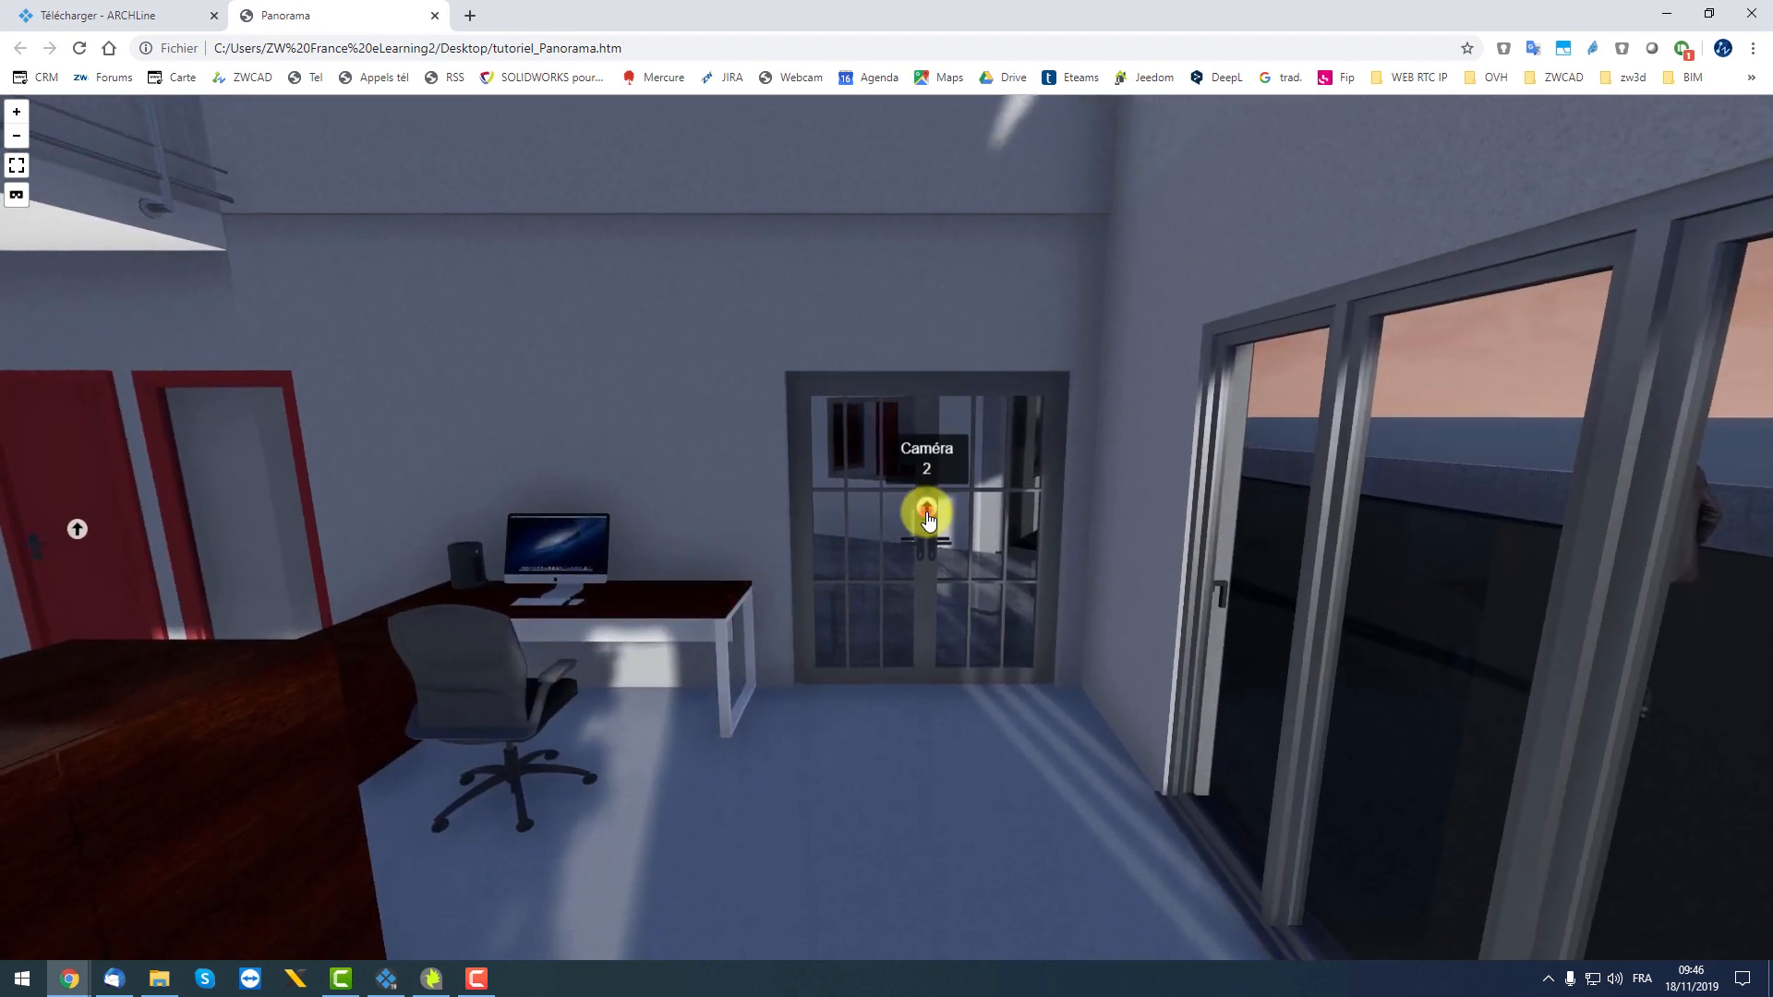
Go through the Caméra 2 navigation point into the hall panorama, leave by the entrance doors, and look at the exterior façade
{"action": "left_click", "coordinate": [926, 512]}
{"action": "left_click_drag", "start_coordinate": [847, 717], "coordinate": [241, 598]}
{"action": "left_click_drag", "start_coordinate": [1243, 594], "coordinate": [554, 582]}
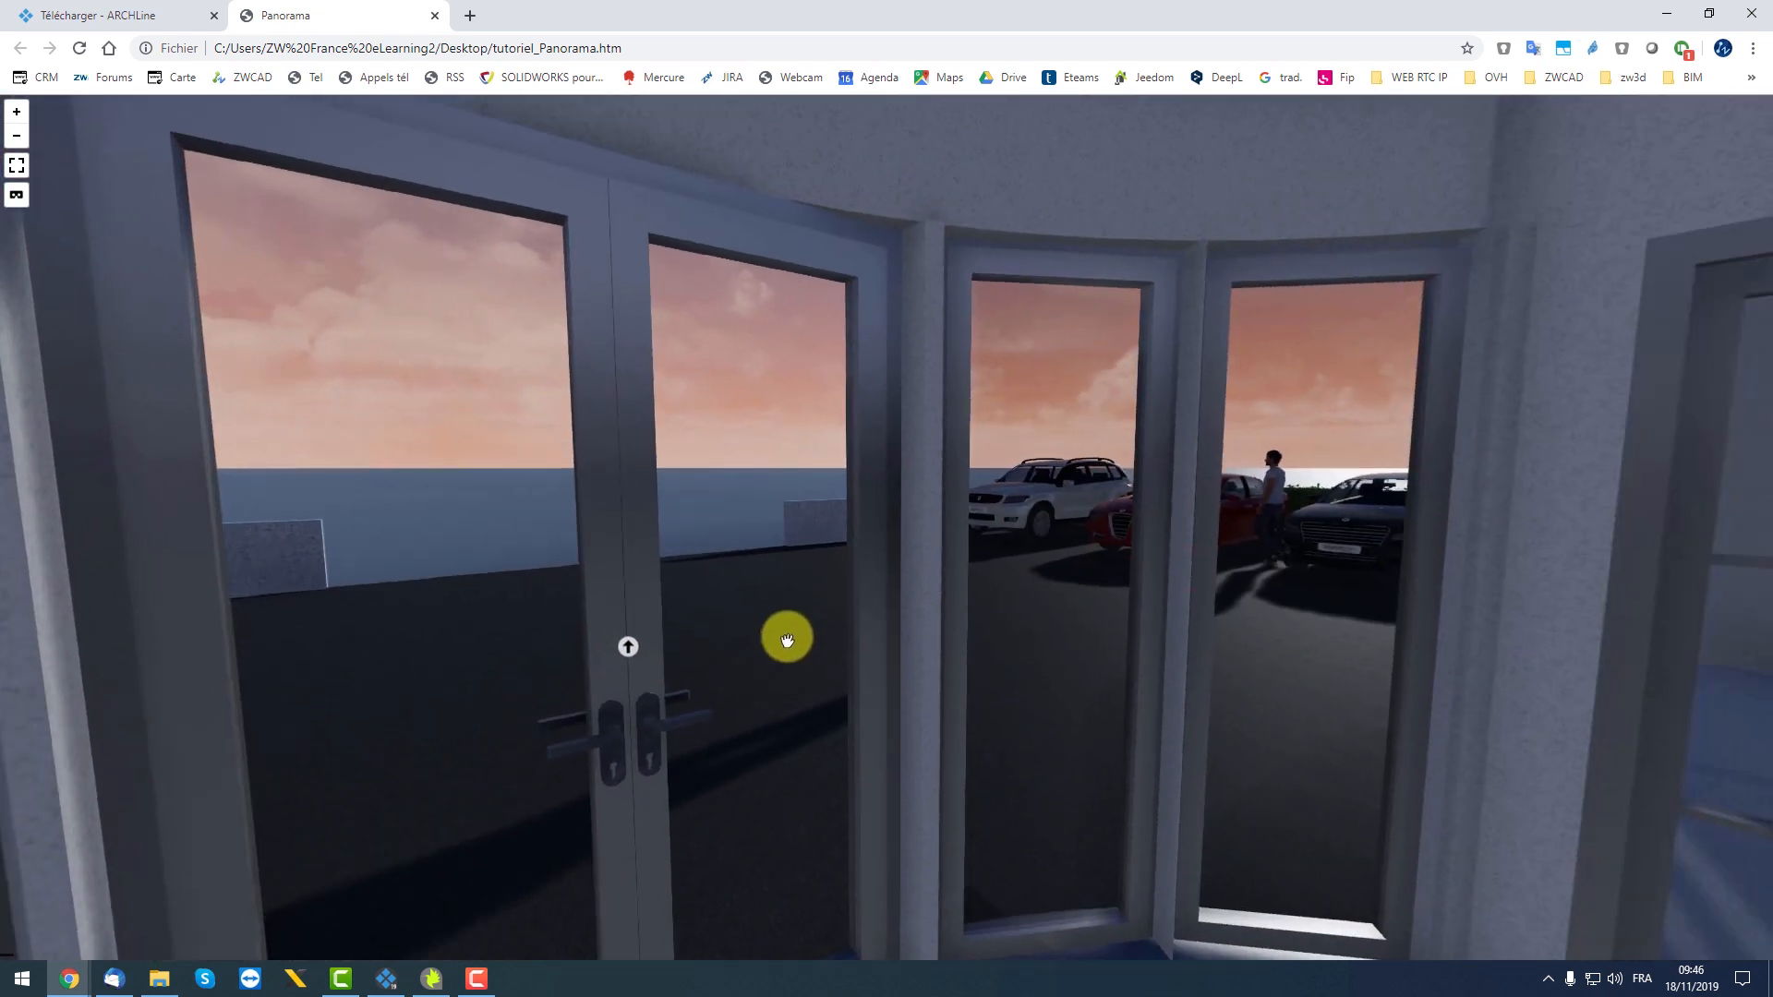
{"action": "left_click", "coordinate": [644, 652]}
{"action": "left_click_drag", "start_coordinate": [681, 622], "coordinate": [1149, 653]}
{"action": "left_click_drag", "start_coordinate": [753, 703], "coordinate": [887, 760]}
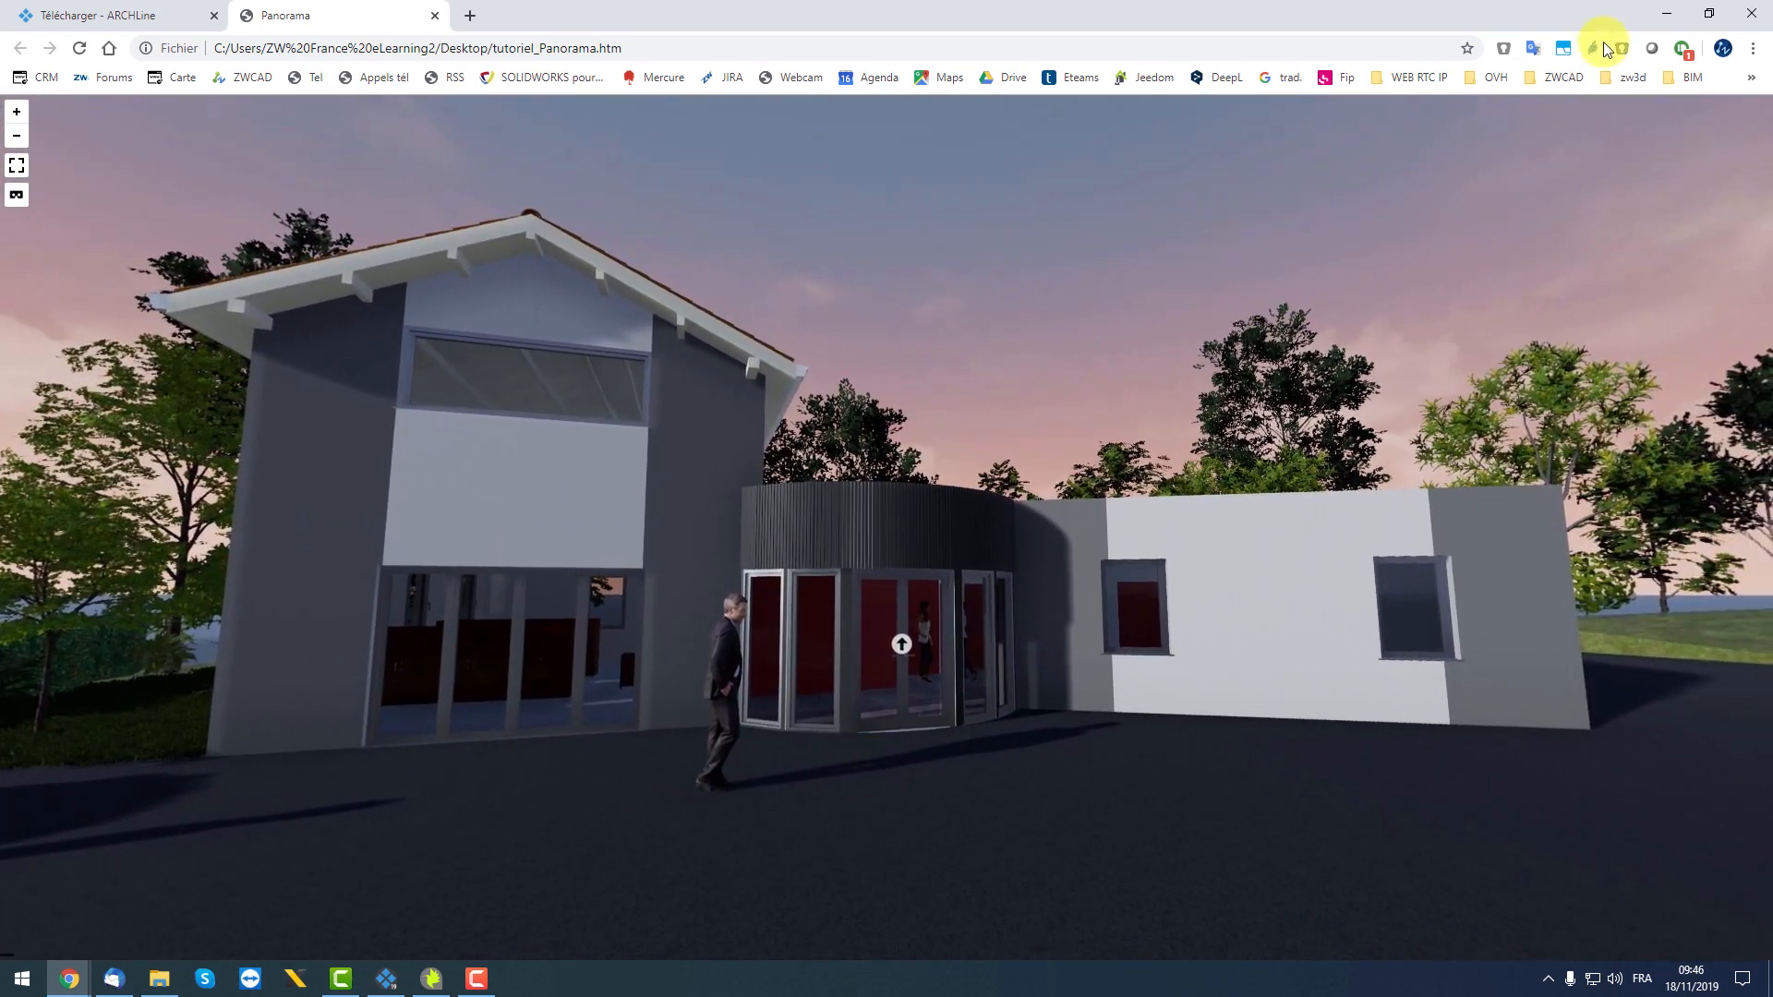
Minimize the browser to return to ARCHLine.XP Live and move the view out of the room to the building's exterior
{"action": "left_click", "coordinate": [1667, 13]}
{"action": "scroll", "coordinate": [821, 510], "scroll_direction": "down", "scroll_amount": 6}
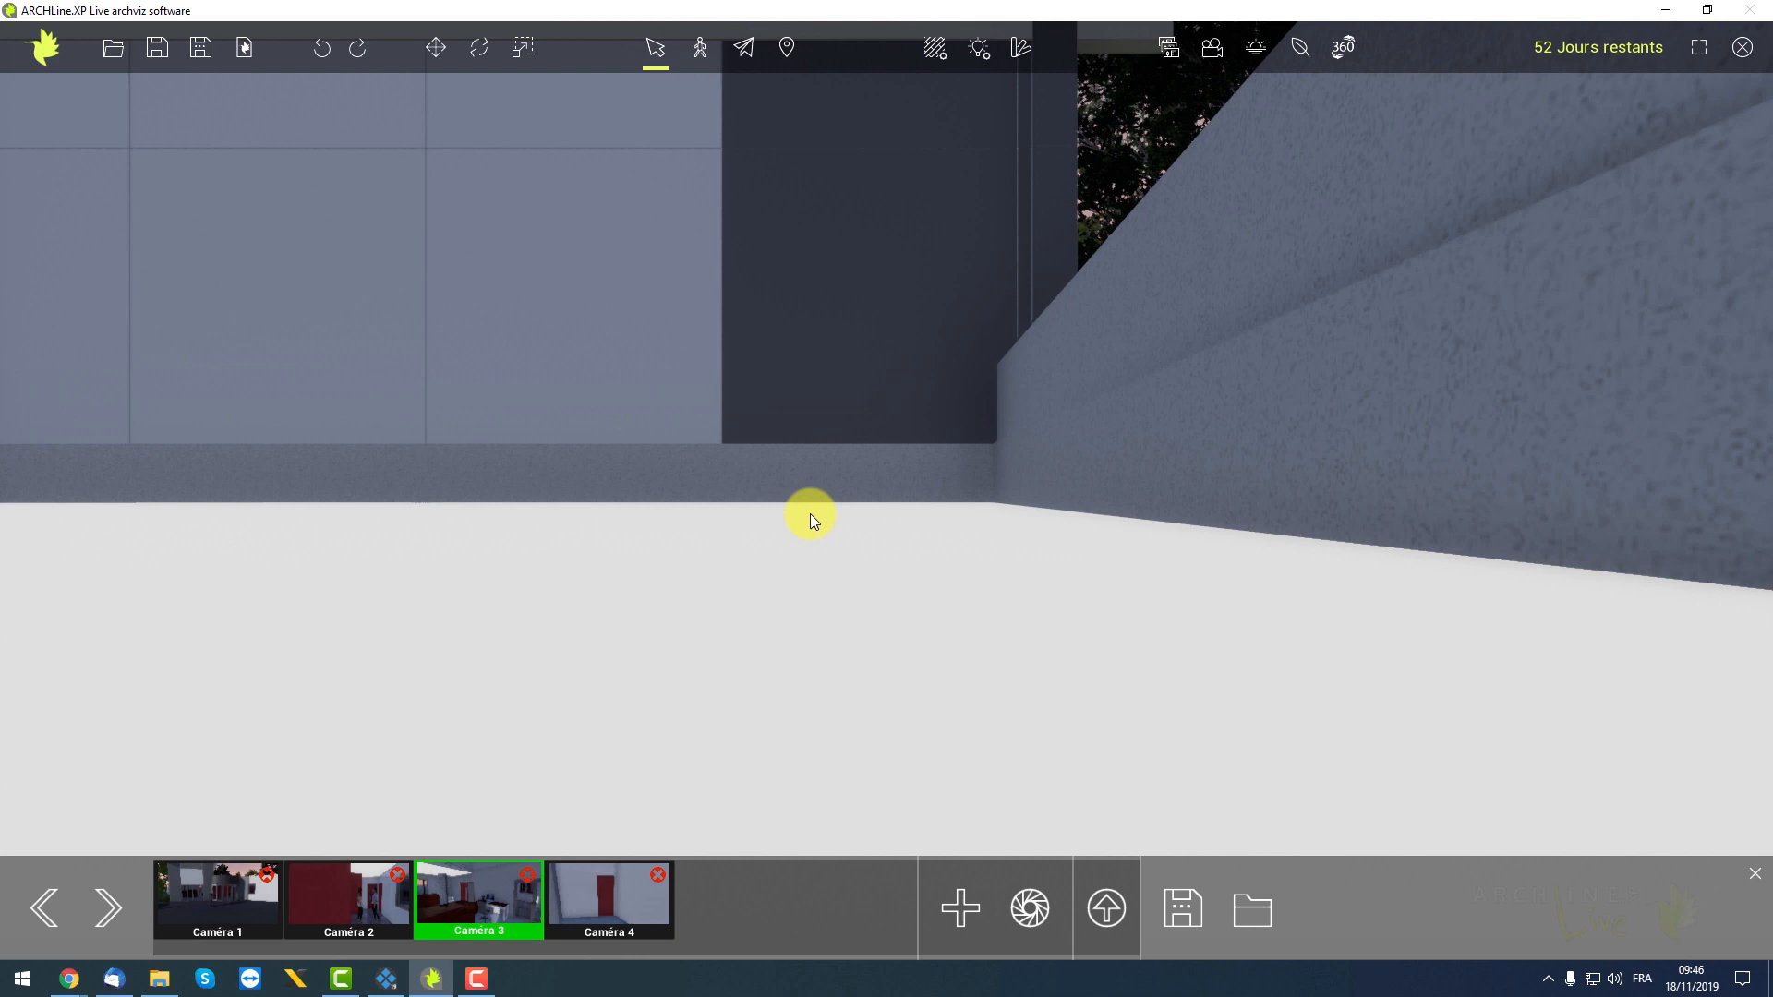
{"action": "scroll", "coordinate": [795, 525], "scroll_direction": "down", "scroll_amount": 3}
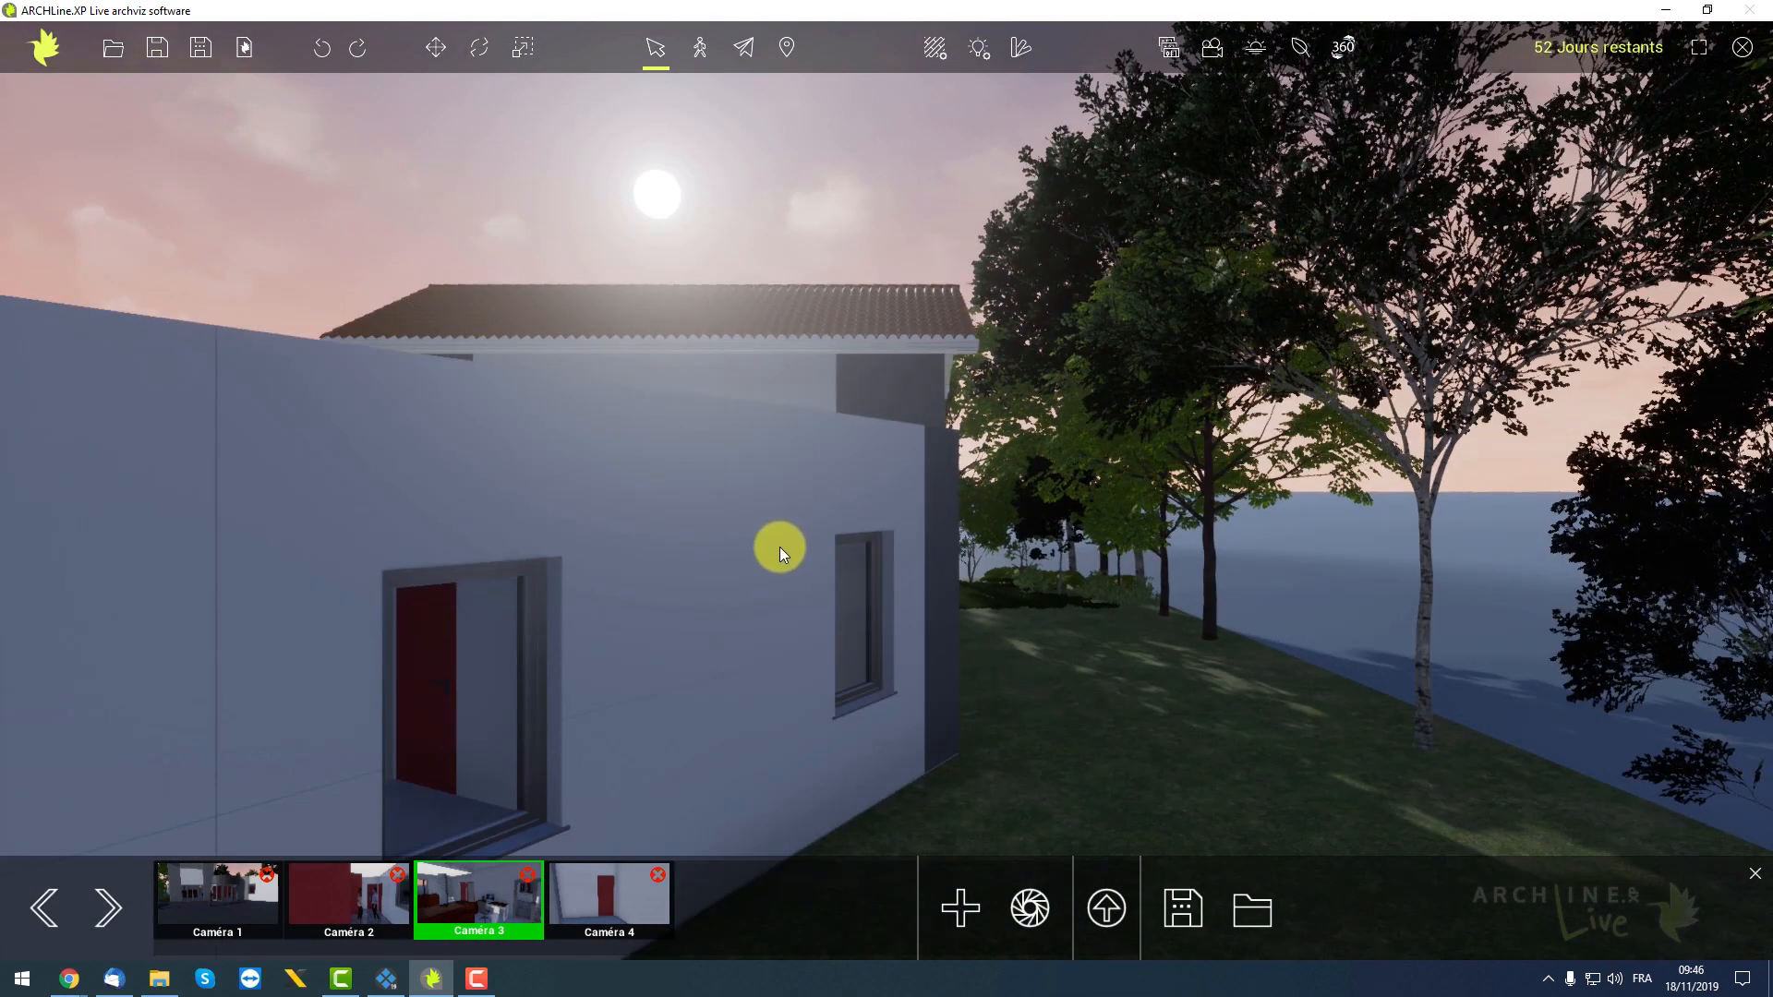
{"action": "right_click_drag", "start_coordinate": [779, 546], "coordinate": [1437, 733]}
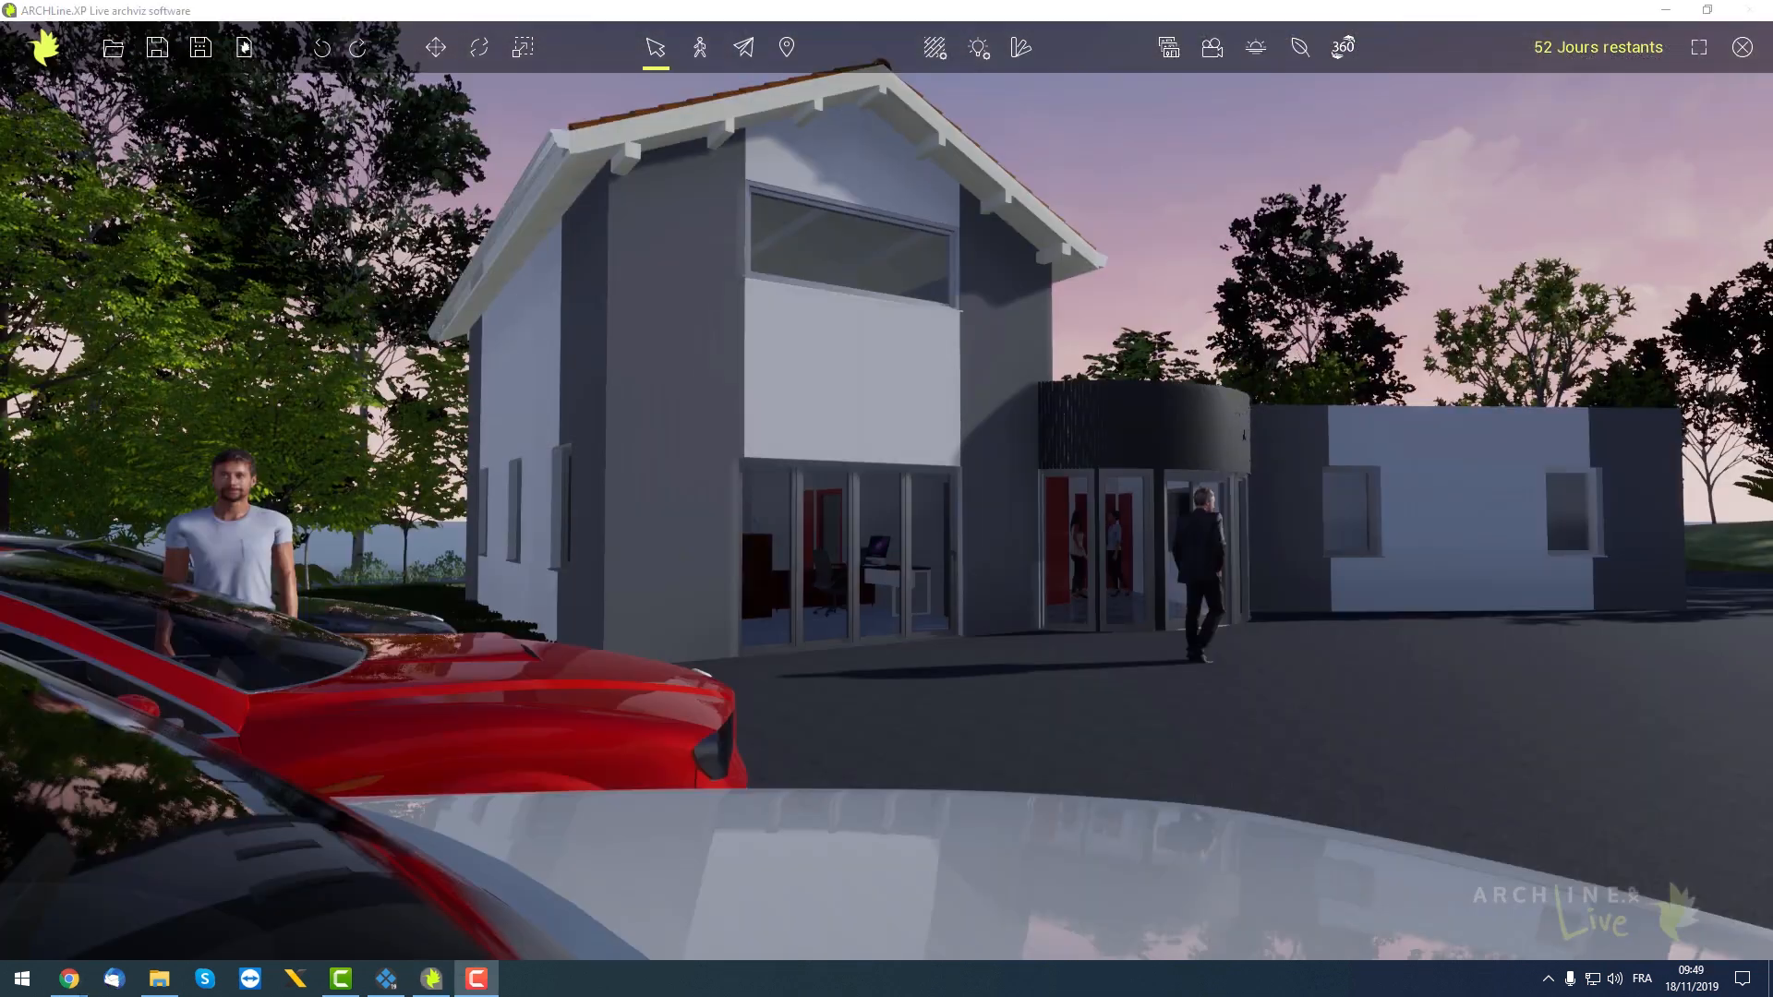